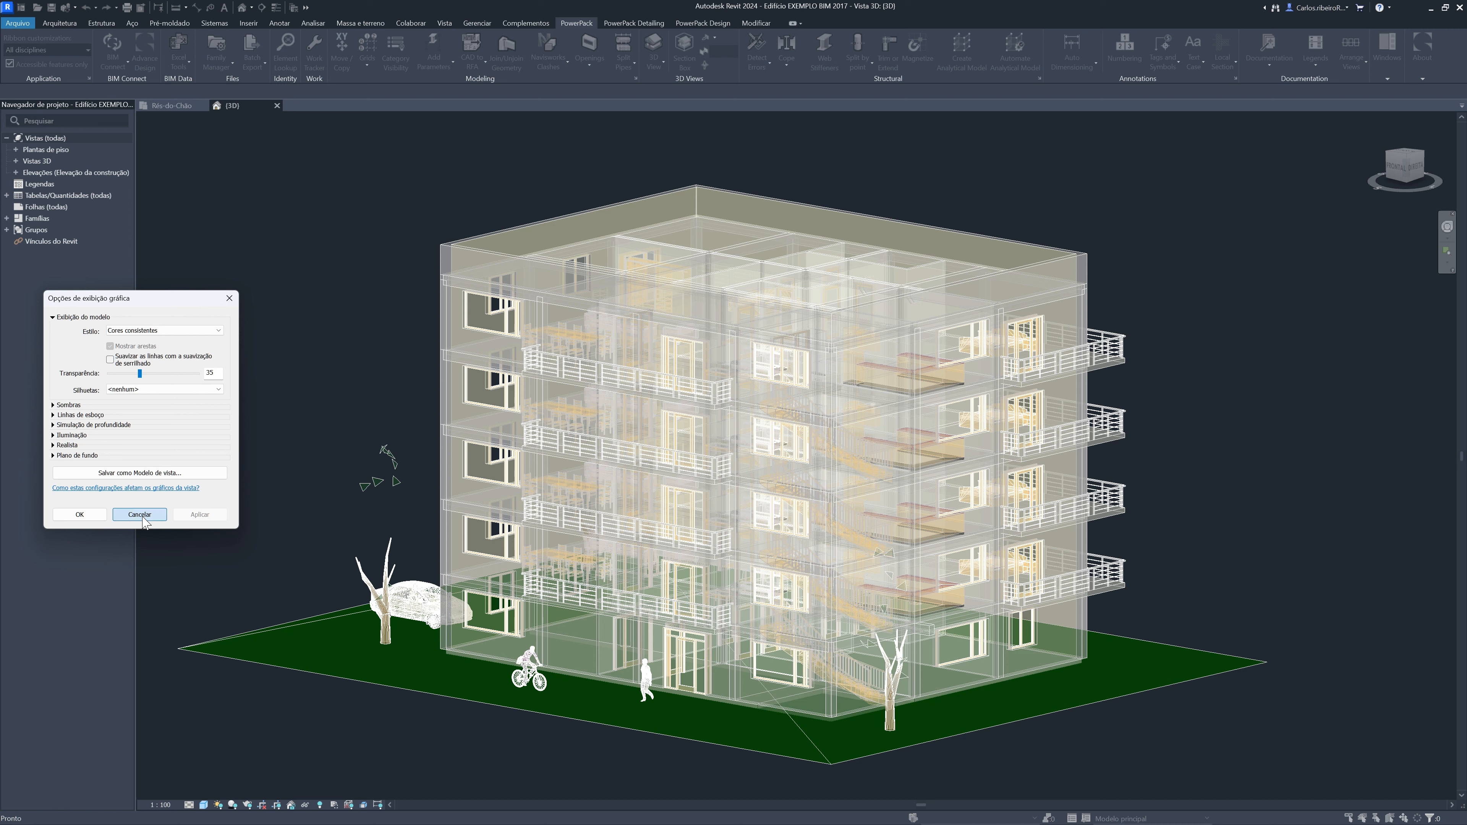
# Cancel the graphic display options, hide all categories in the category visibility settings, and show the model and analytical categories again without annotations
pyautogui.click(142, 516)
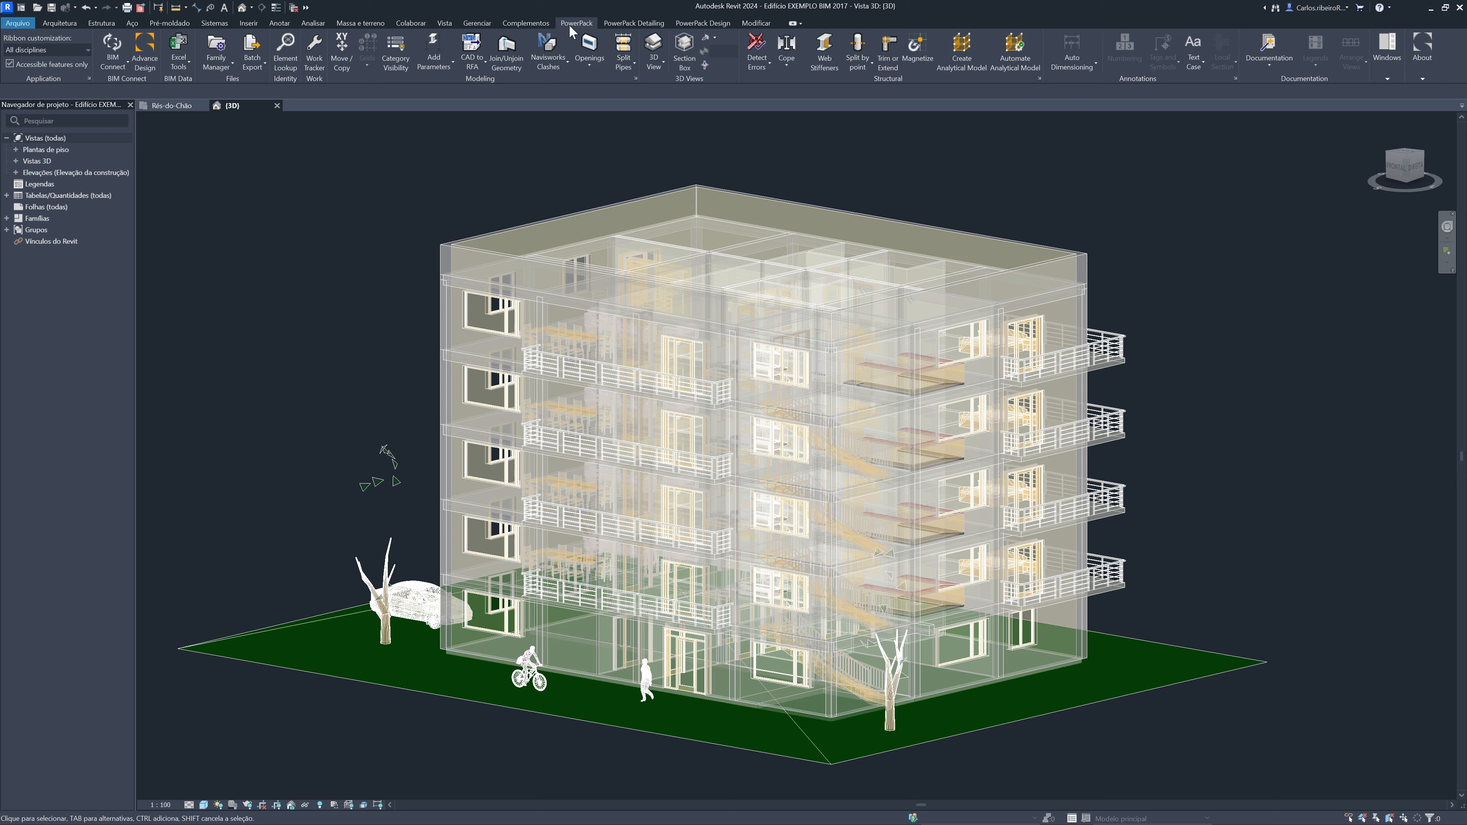
pyautogui.click(395, 53)
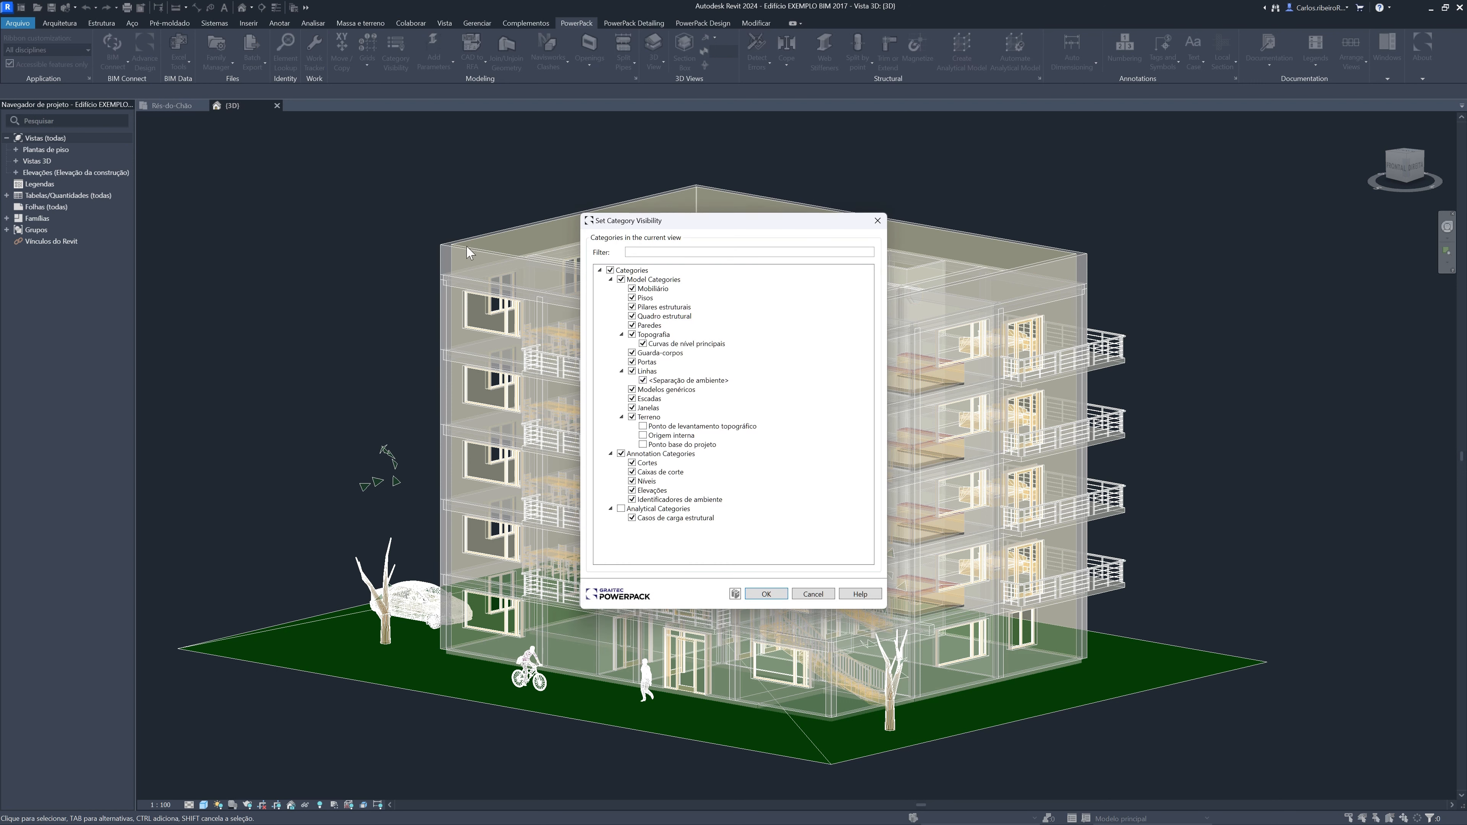
pyautogui.moveTo(670, 232); pyautogui.dragTo(123, 309)
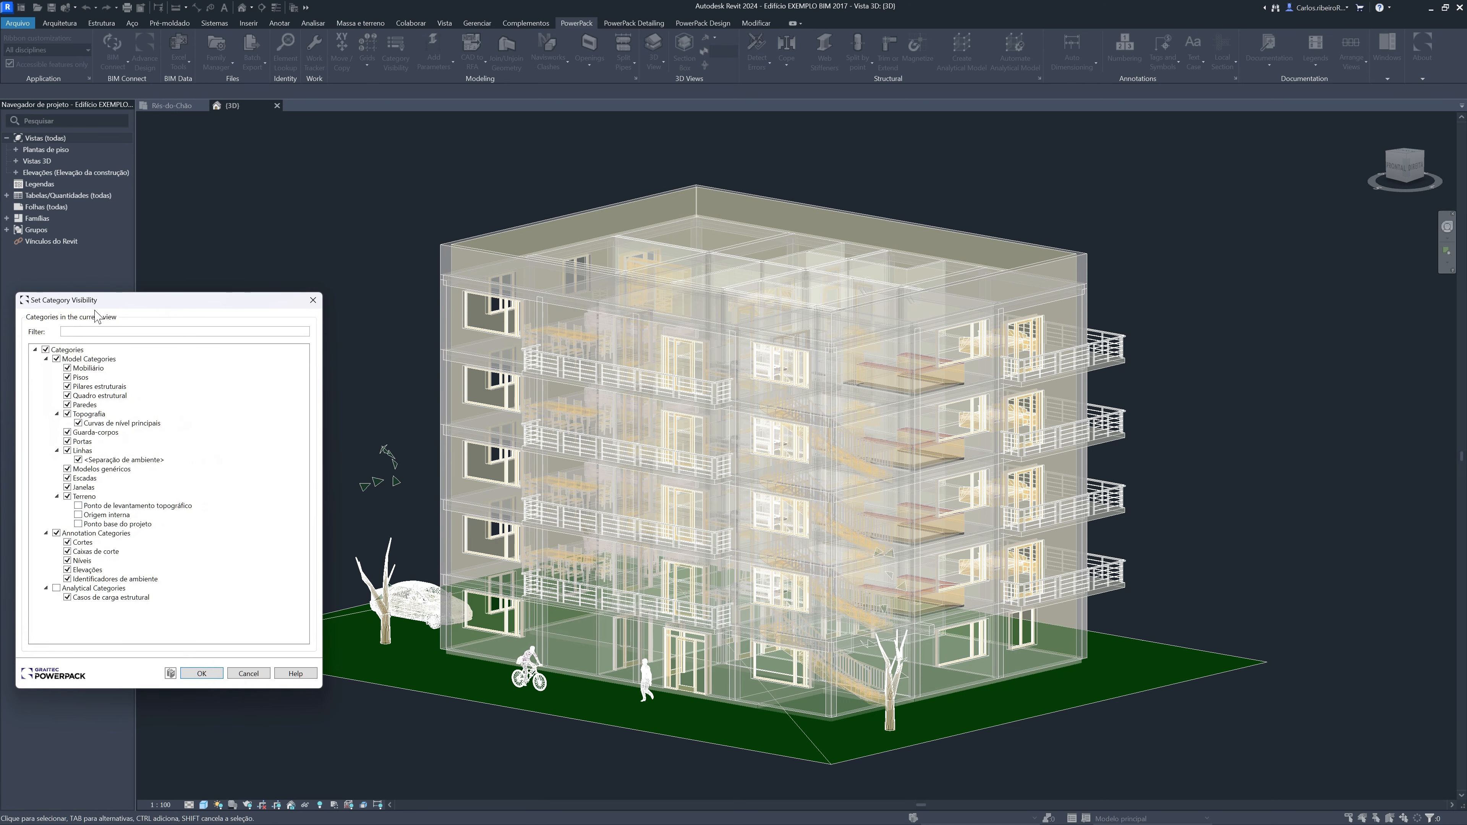
pyautogui.click(46, 349)
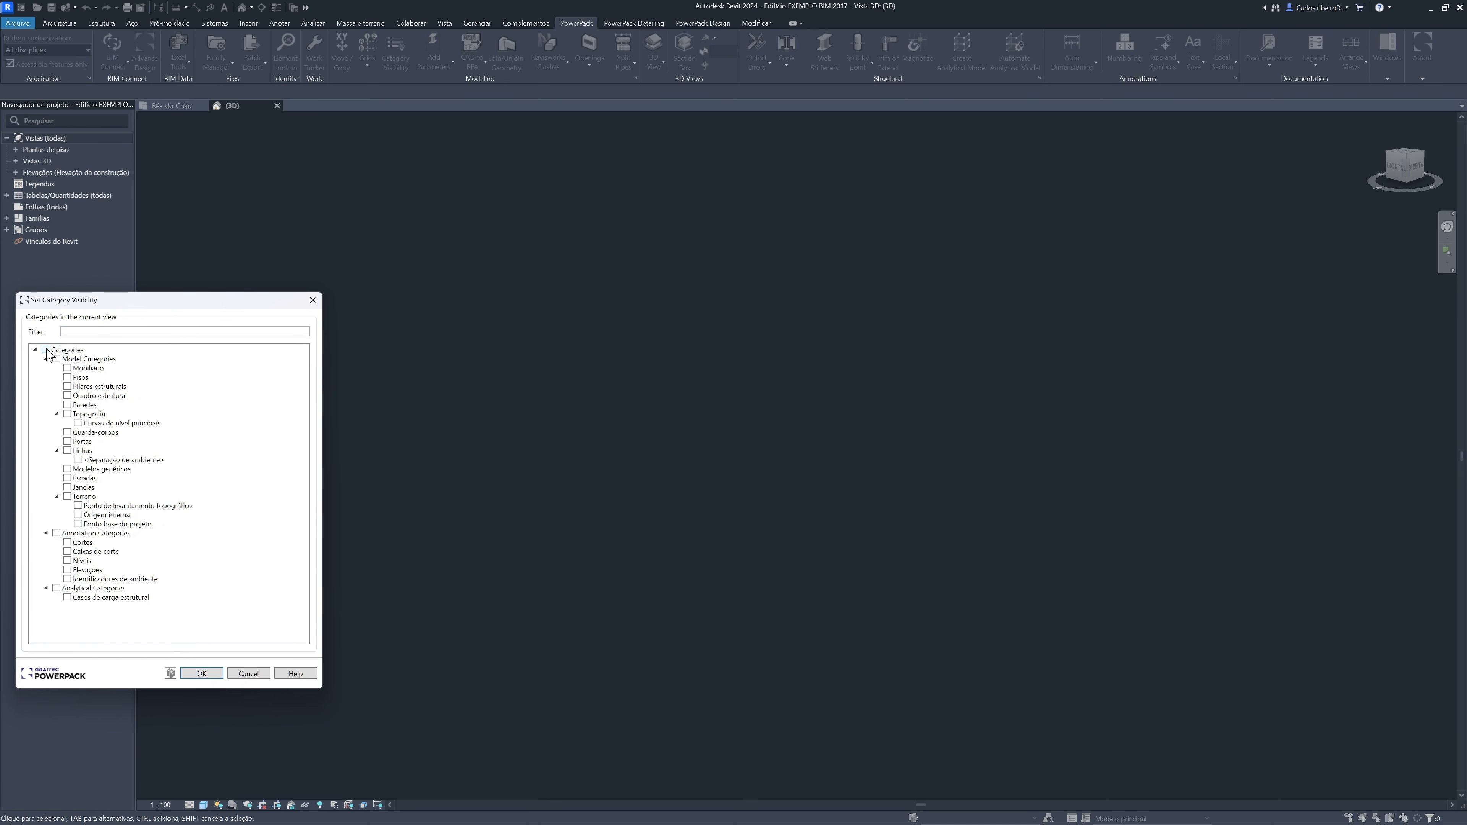
pyautogui.click(66, 597)
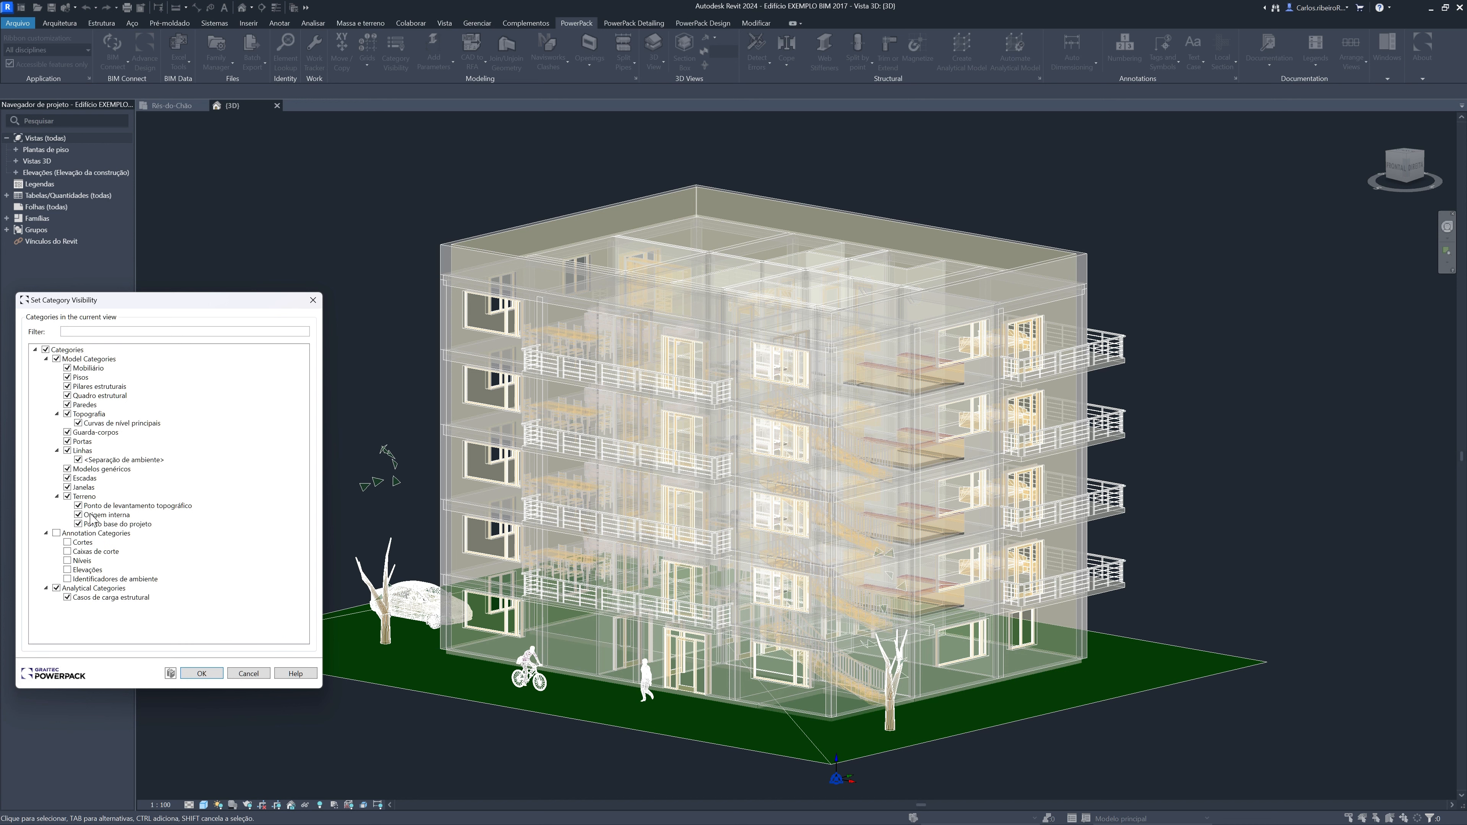
# Hide furniture, topography, railings, doors, lines, generic models, stairs, windows and site, keeping floors, structural columns, structural framing and walls, and apply the visibility
pyautogui.click(68, 415)
pyautogui.click(67, 432)
pyautogui.click(68, 441)
pyautogui.click(67, 450)
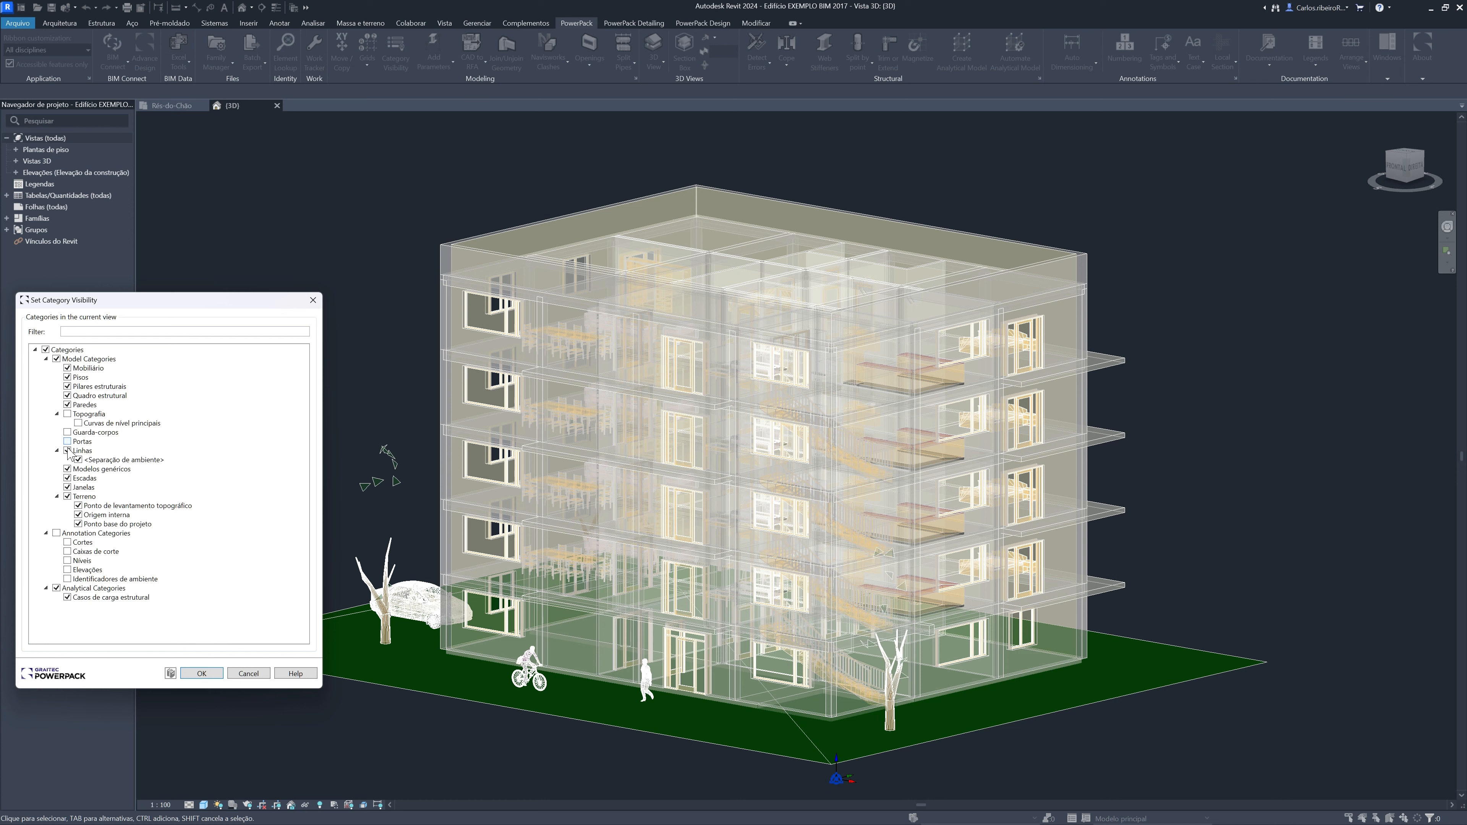
pyautogui.click(67, 477)
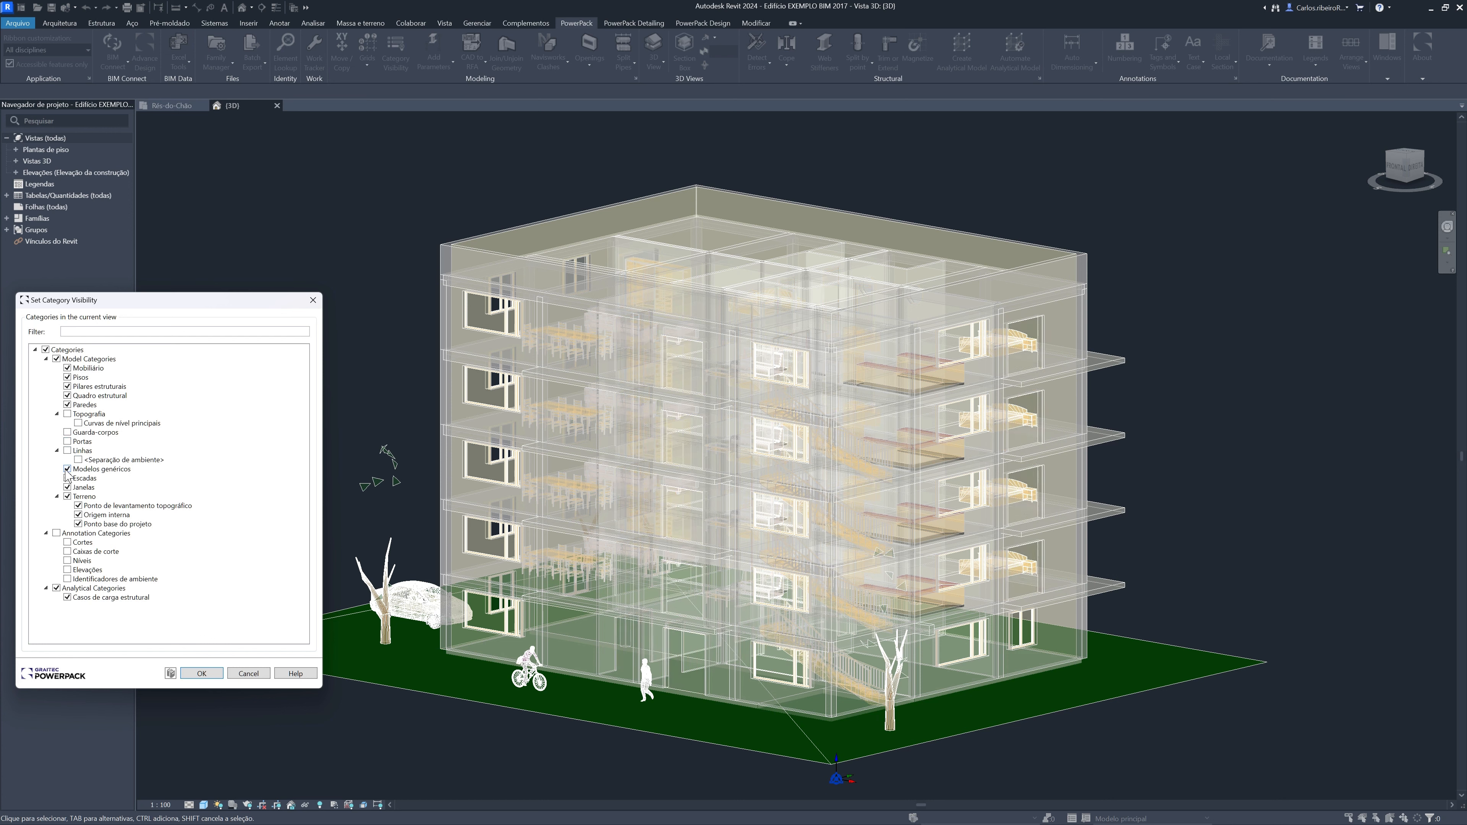
pyautogui.click(67, 487)
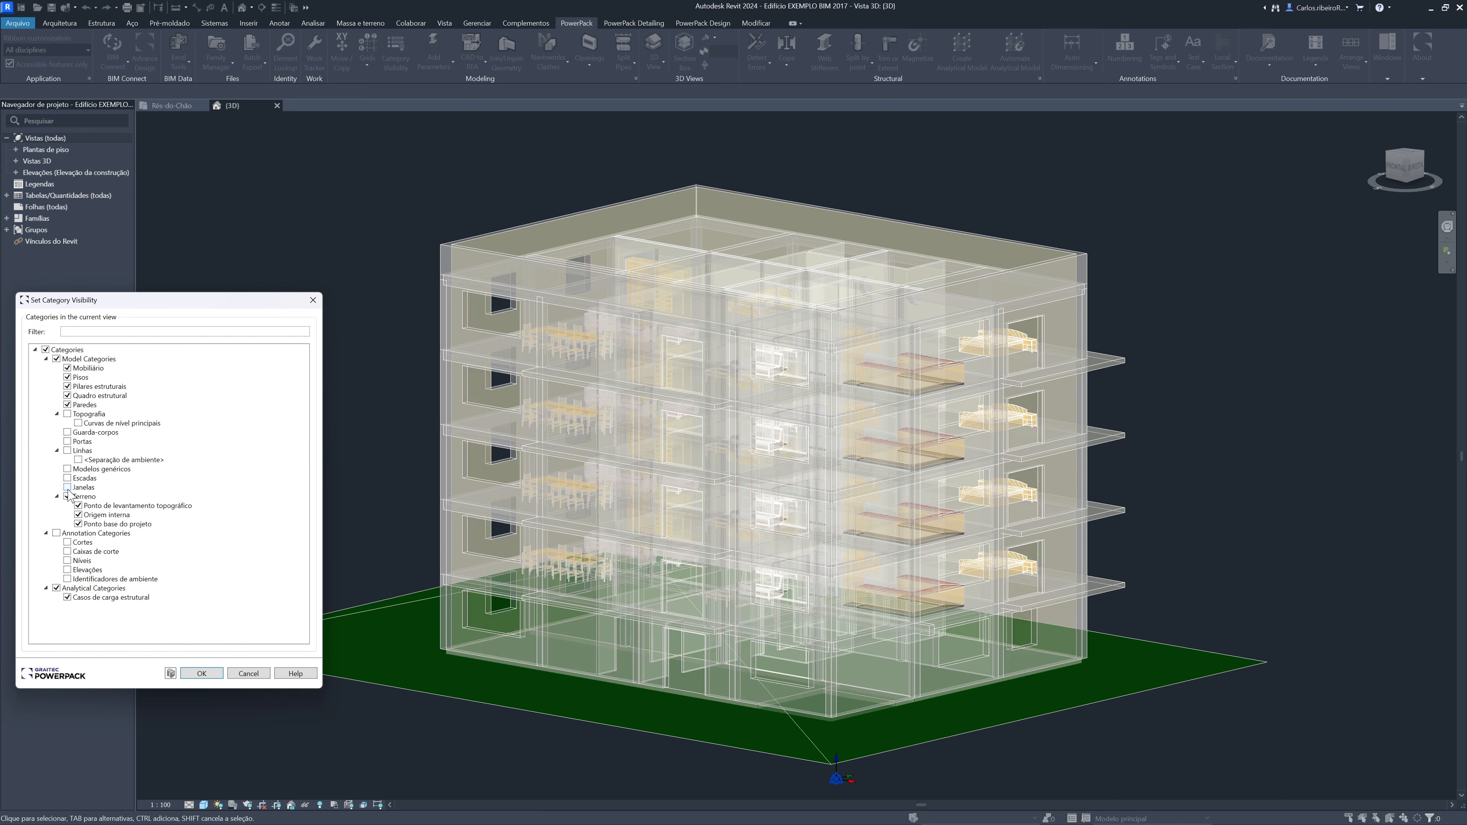
pyautogui.click(67, 496)
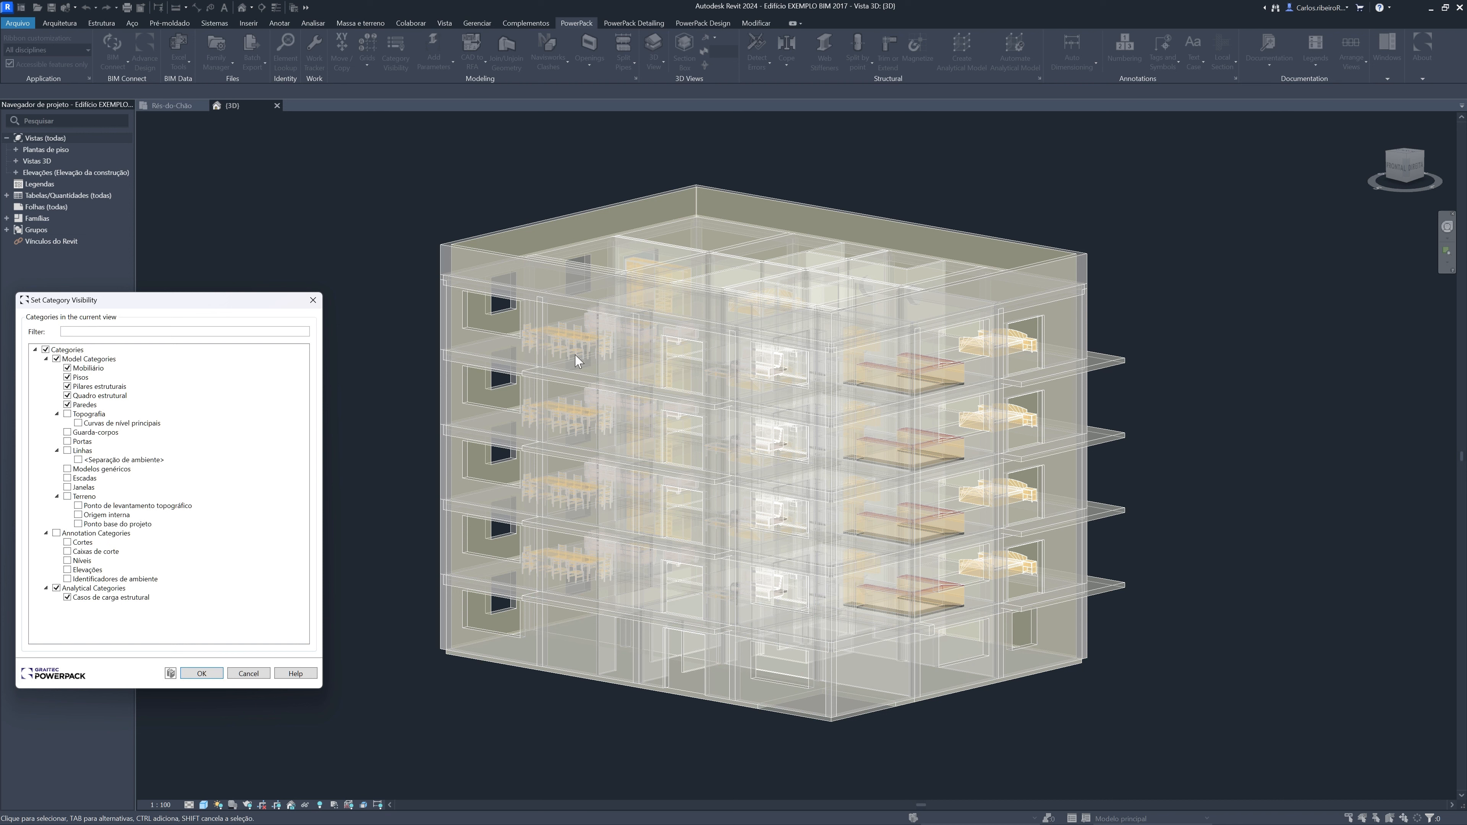
pyautogui.click(68, 368)
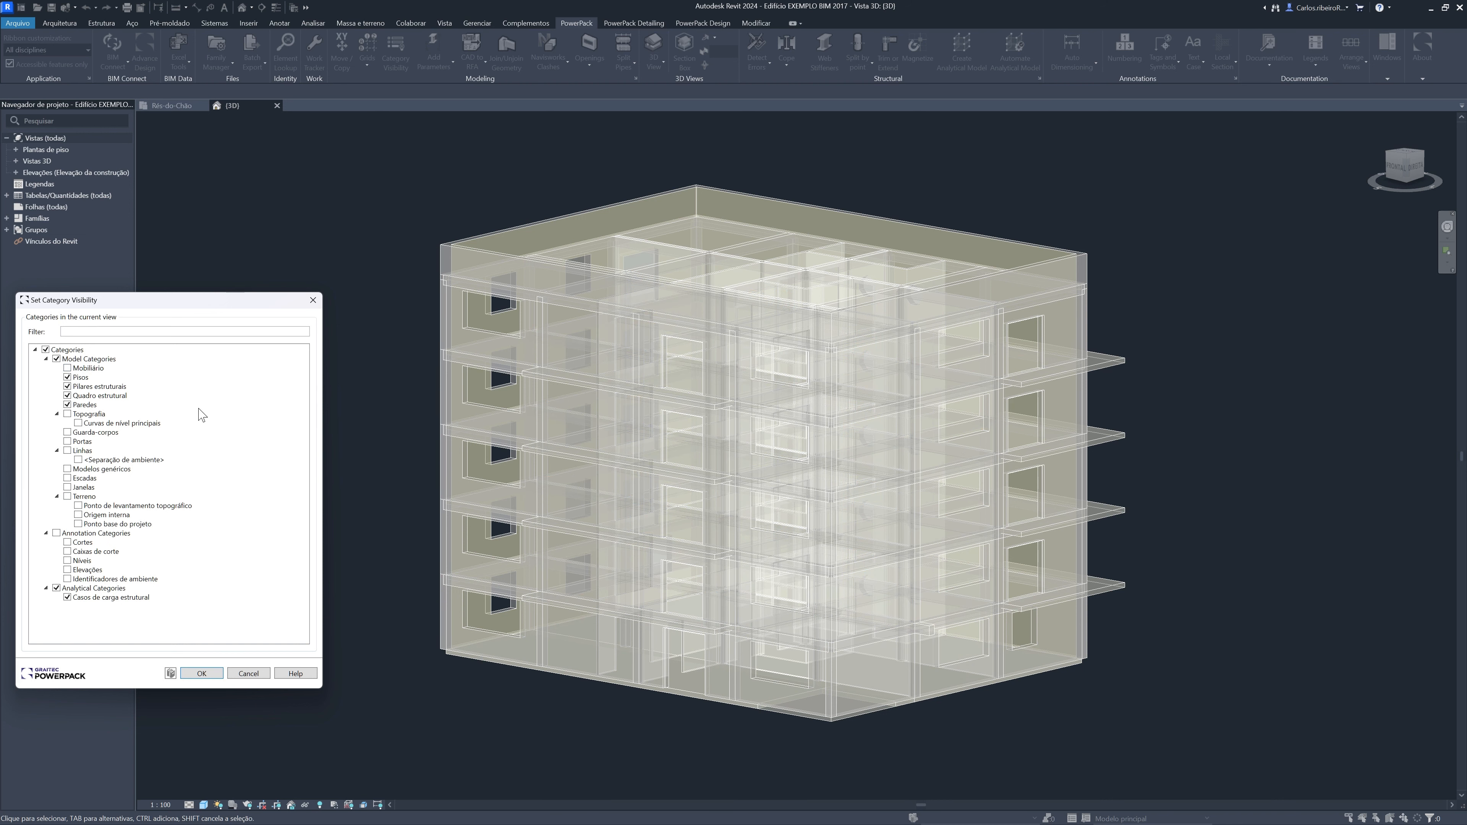
pyautogui.click(484, 417)
pyautogui.click(202, 674)
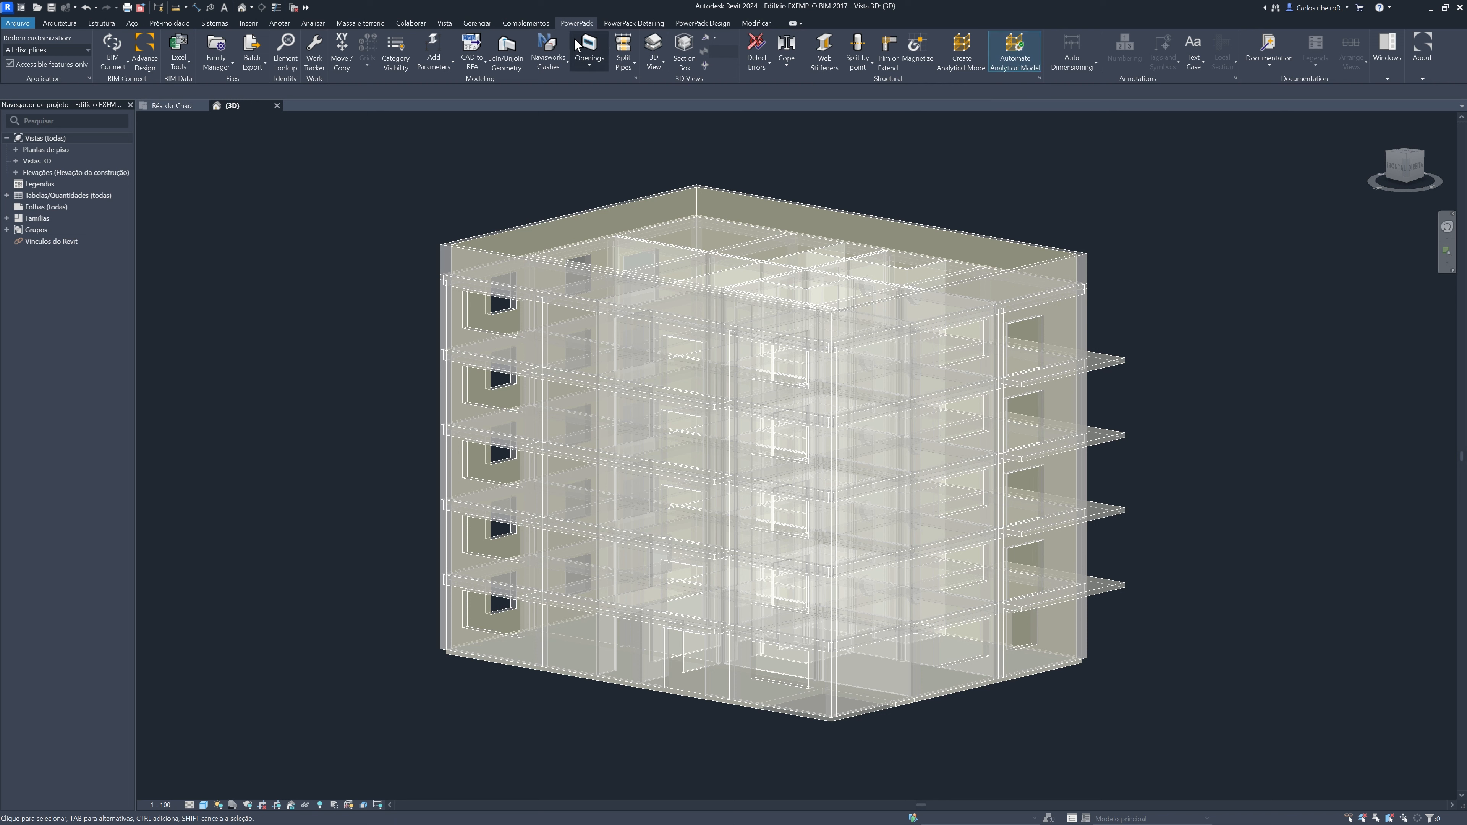
# Generate the analytical model automatically from all structural elements of the building
pyautogui.click(957, 57)
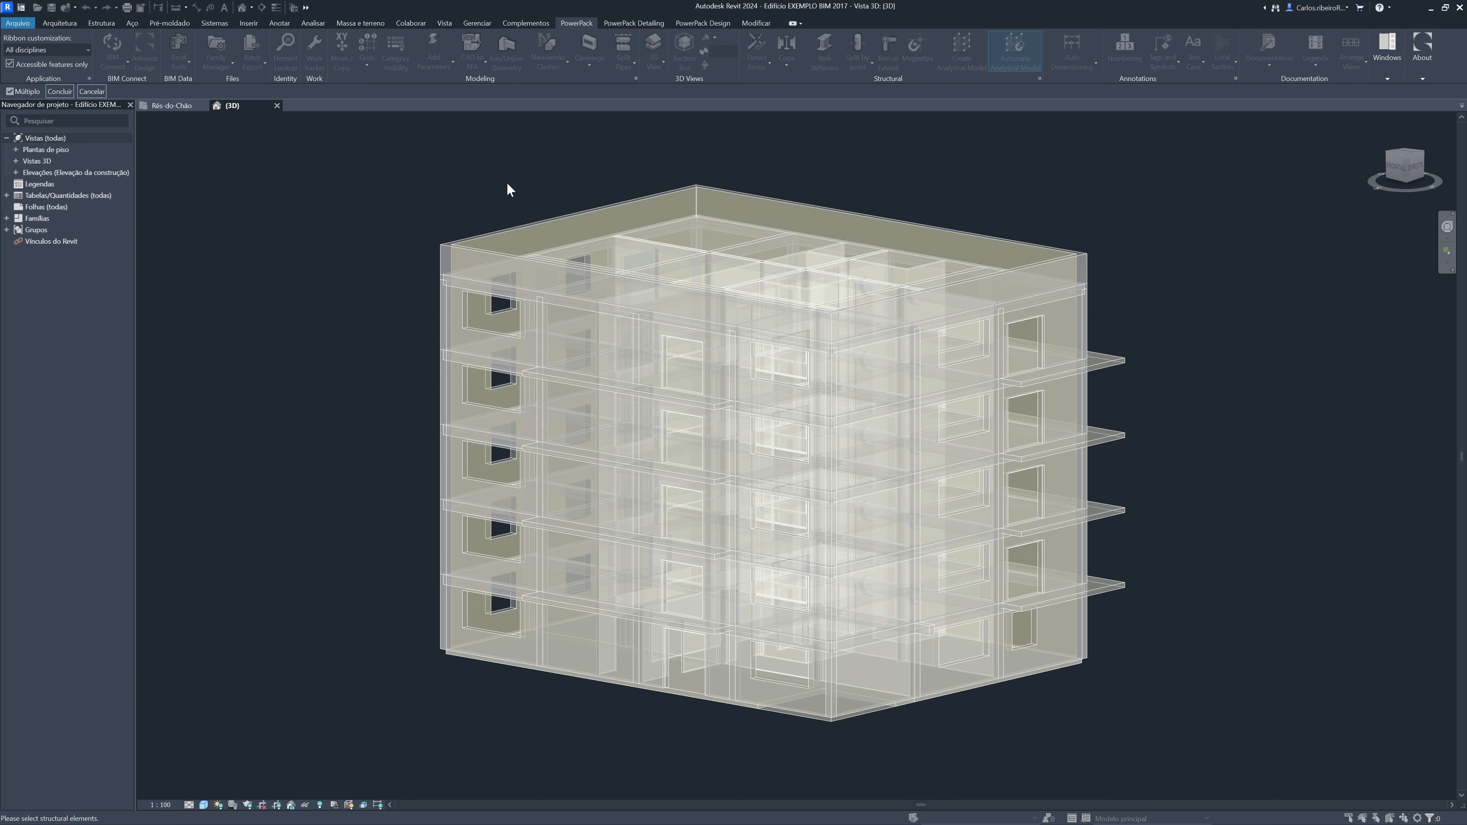
pyautogui.moveTo(339, 147); pyautogui.dragTo(1251, 773)
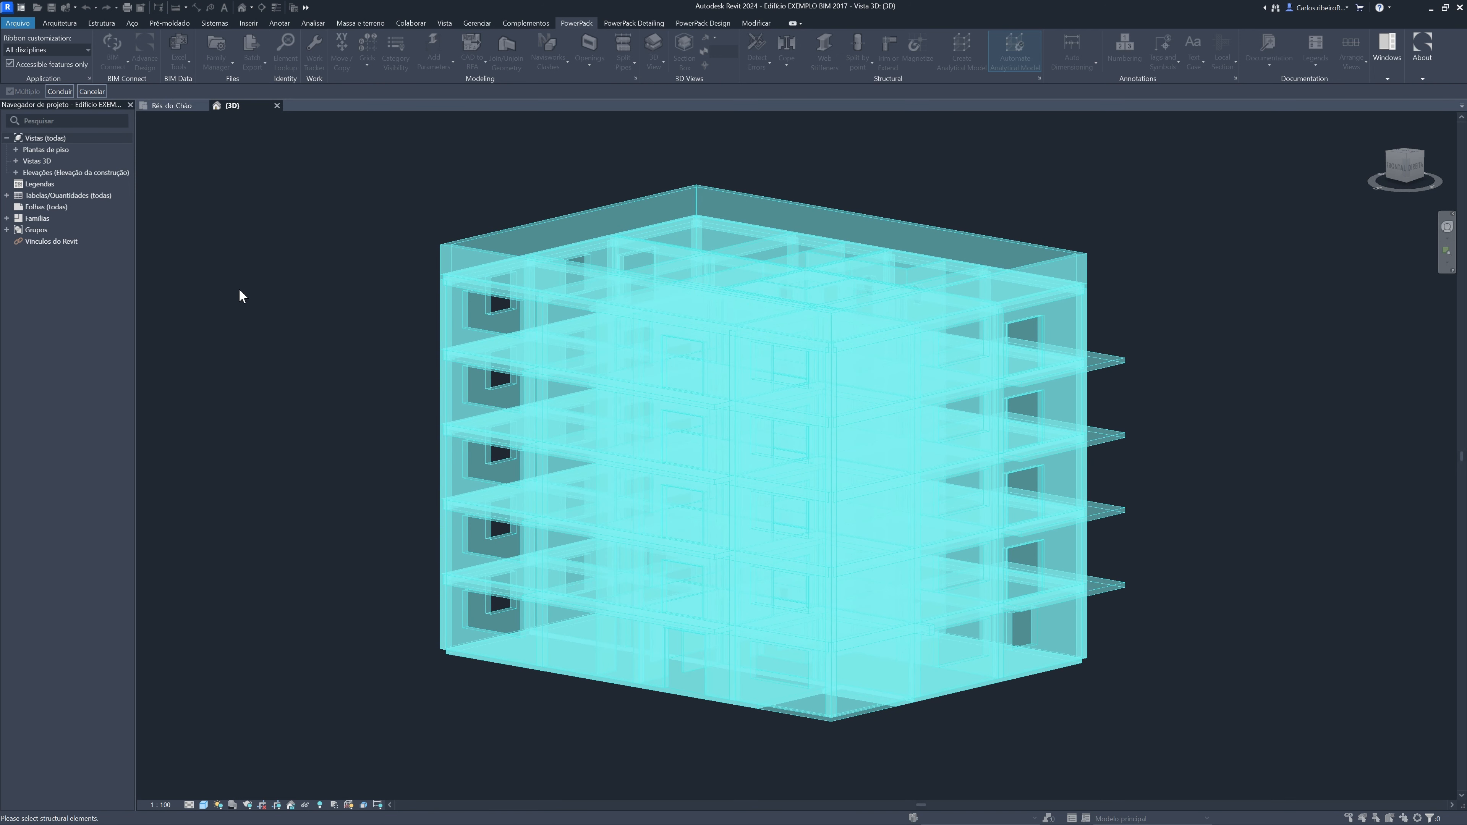
pyautogui.click(57, 91)
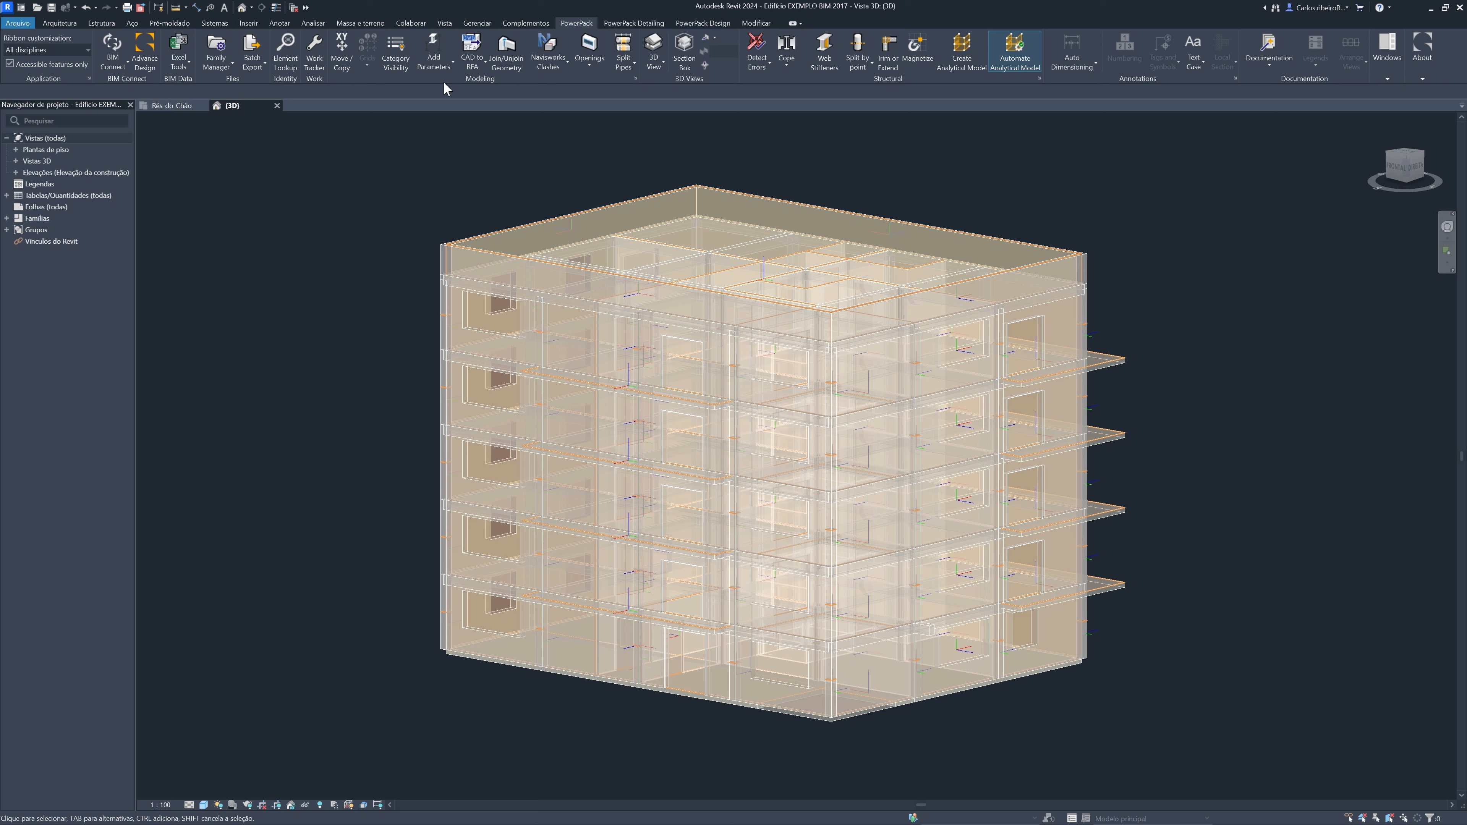
# Turn on every category in the category visibility settings and hide the model categories to isolate the analytical model
pyautogui.click(403, 67)
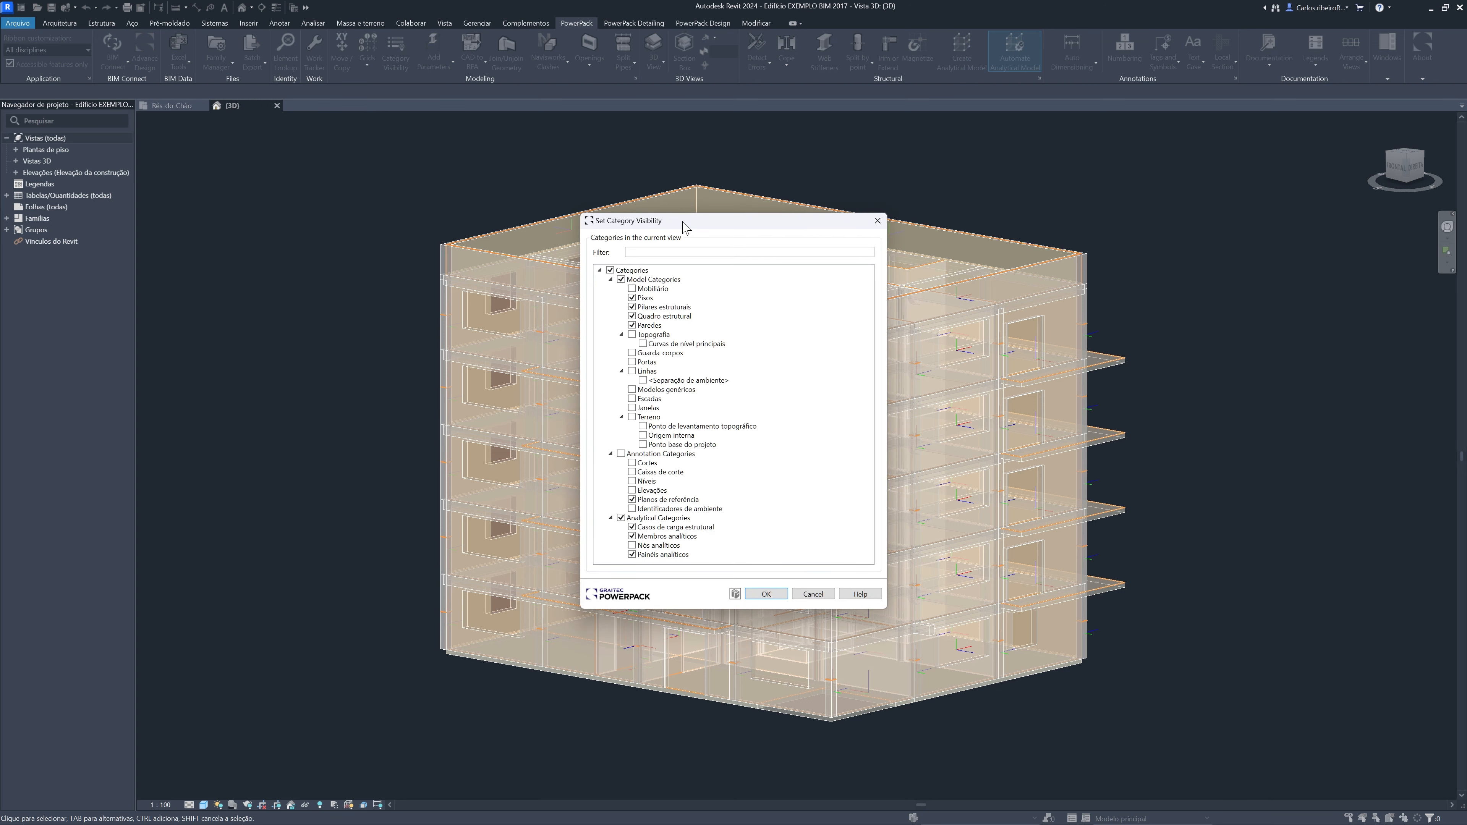
pyautogui.moveTo(683, 221); pyautogui.dragTo(182, 277)
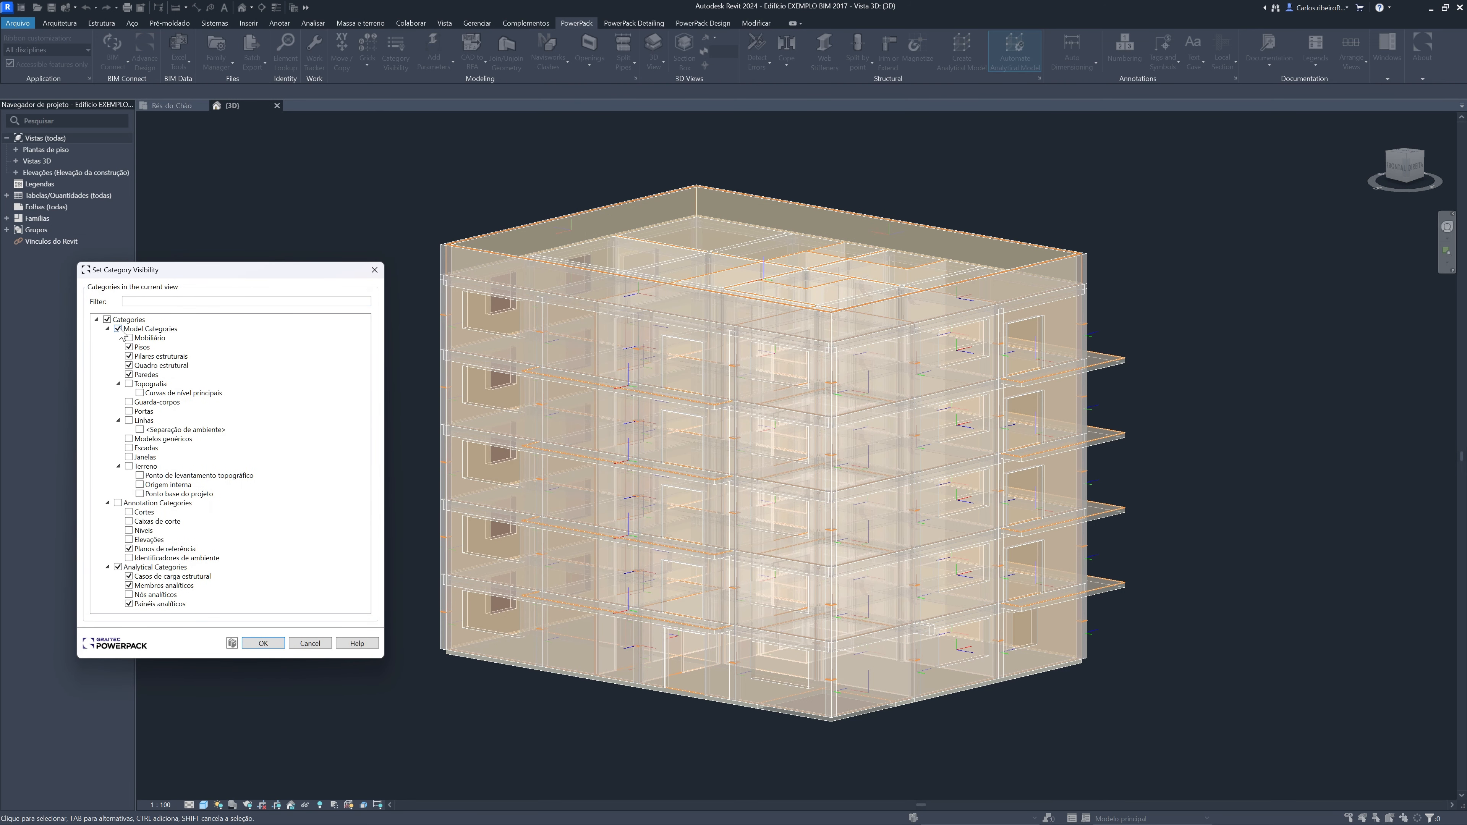
pyautogui.click(107, 319)
pyautogui.click(107, 319)
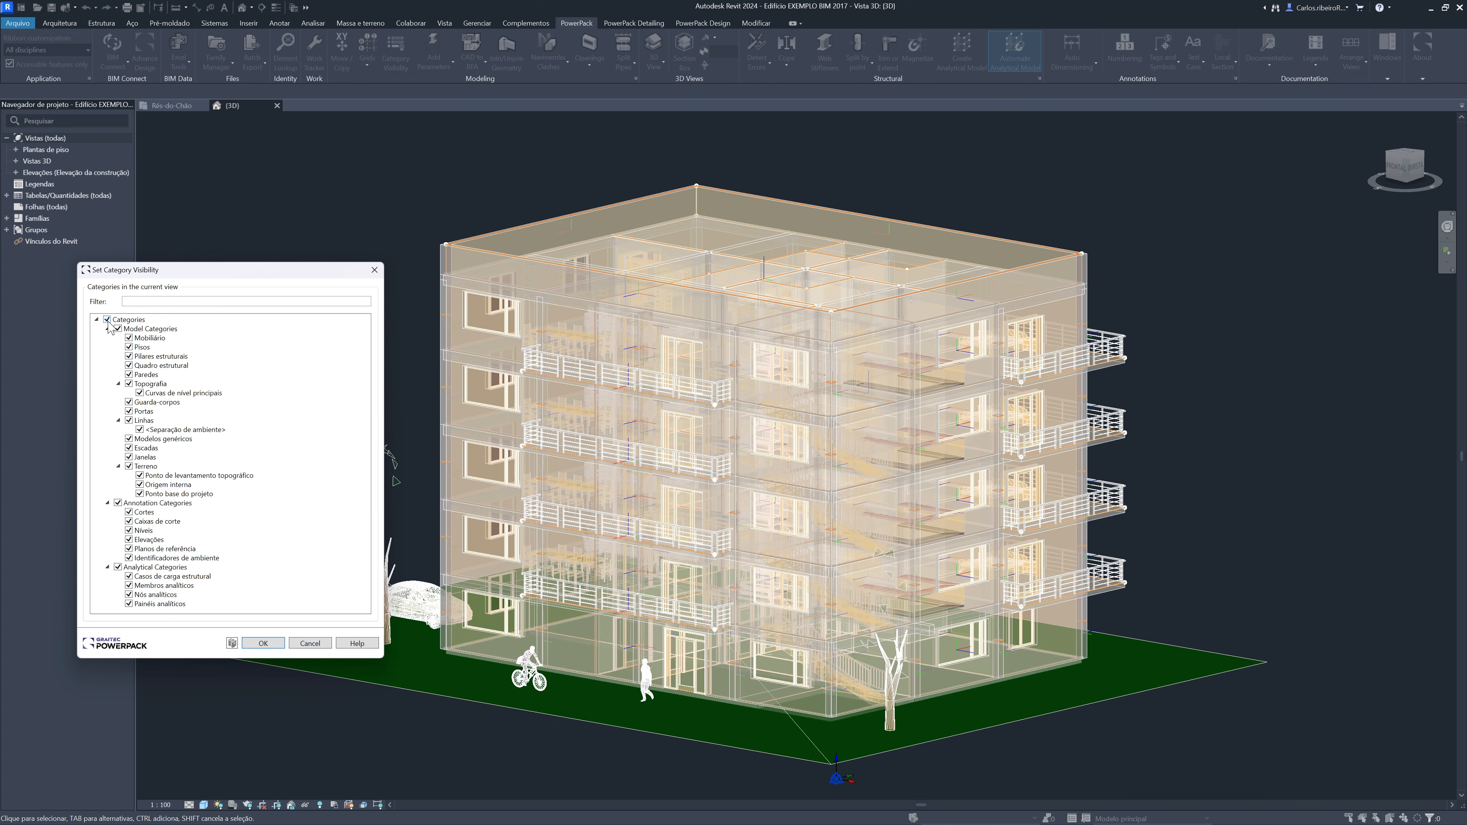
pyautogui.click(118, 329)
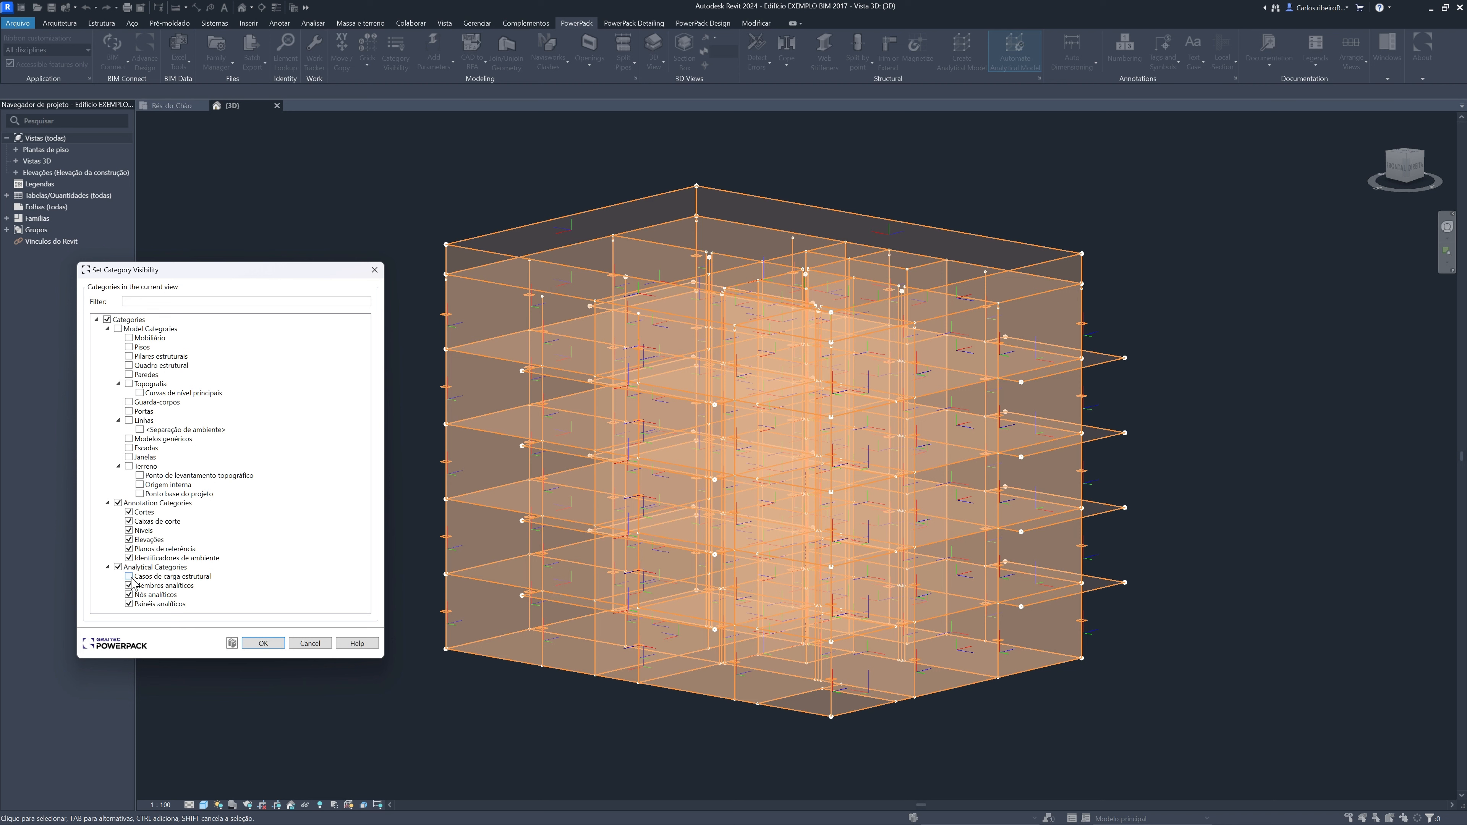
# Toggle analytical members, nodes and panels off and on one at a time to inspect them, and discard the category visibility changes
pyautogui.click(129, 586)
pyautogui.click(129, 586)
pyautogui.click(130, 586)
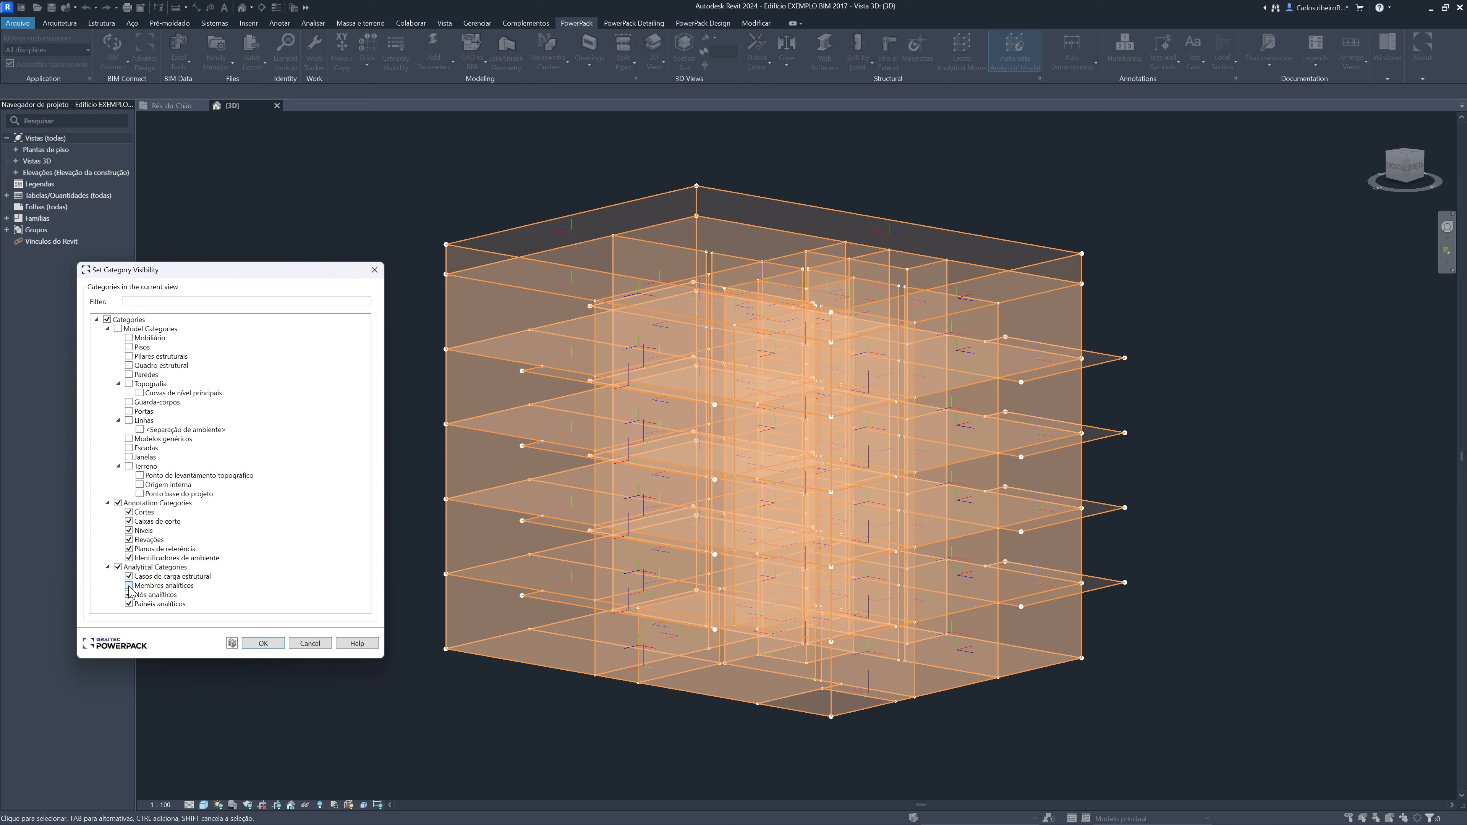
pyautogui.click(130, 586)
pyautogui.click(129, 596)
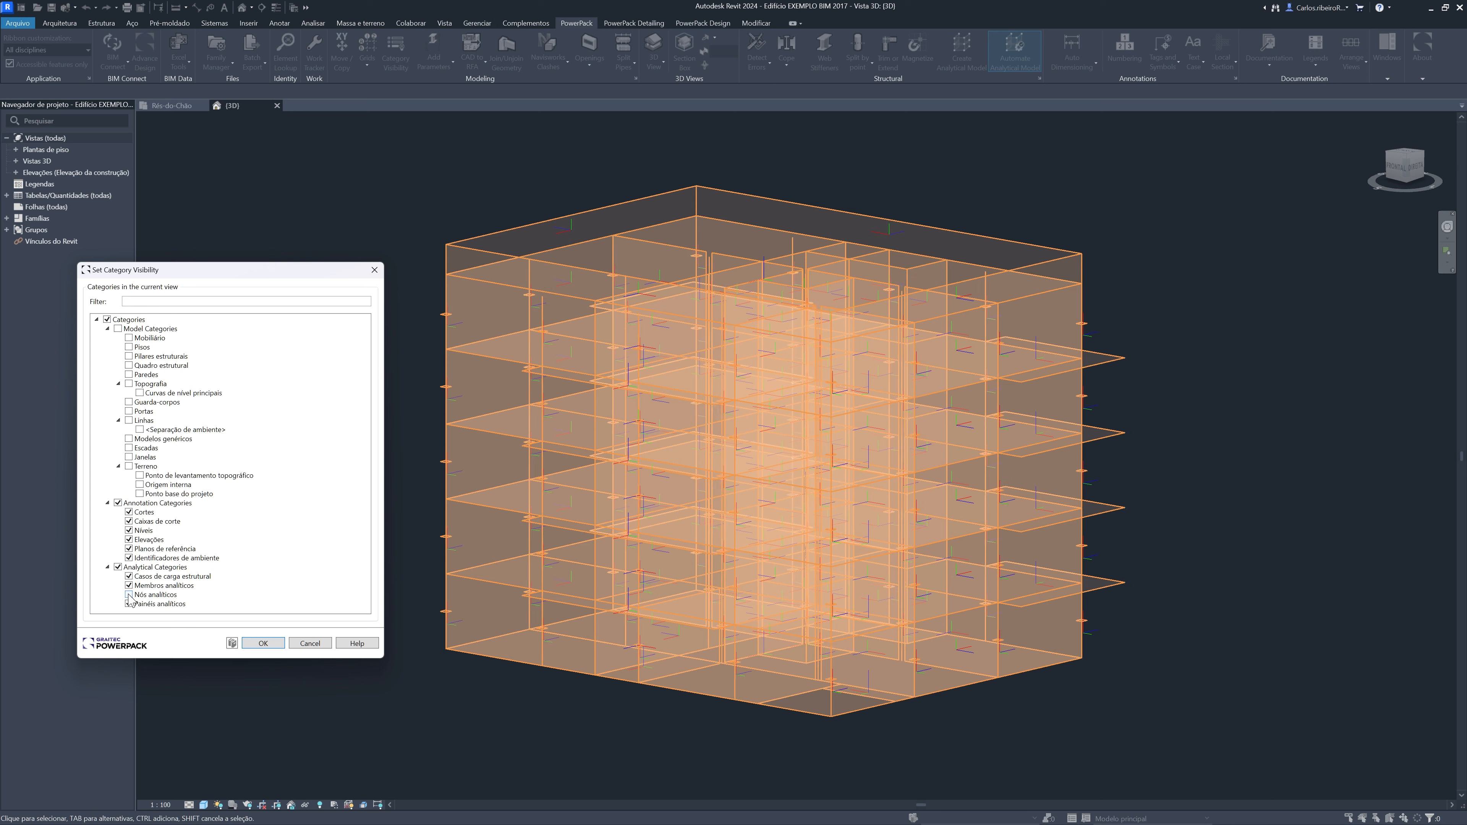
pyautogui.click(130, 594)
pyautogui.click(129, 604)
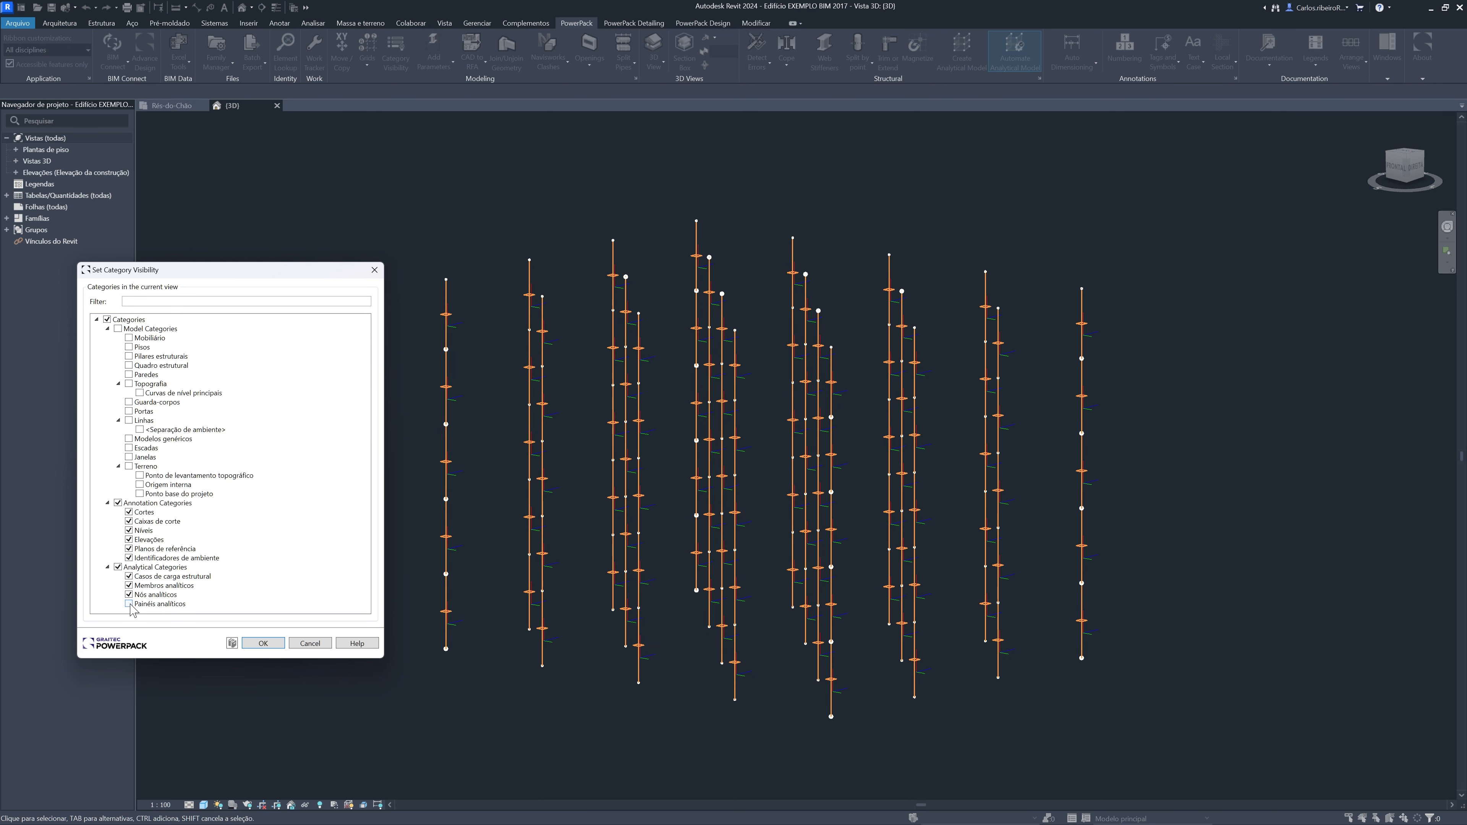
pyautogui.click(129, 604)
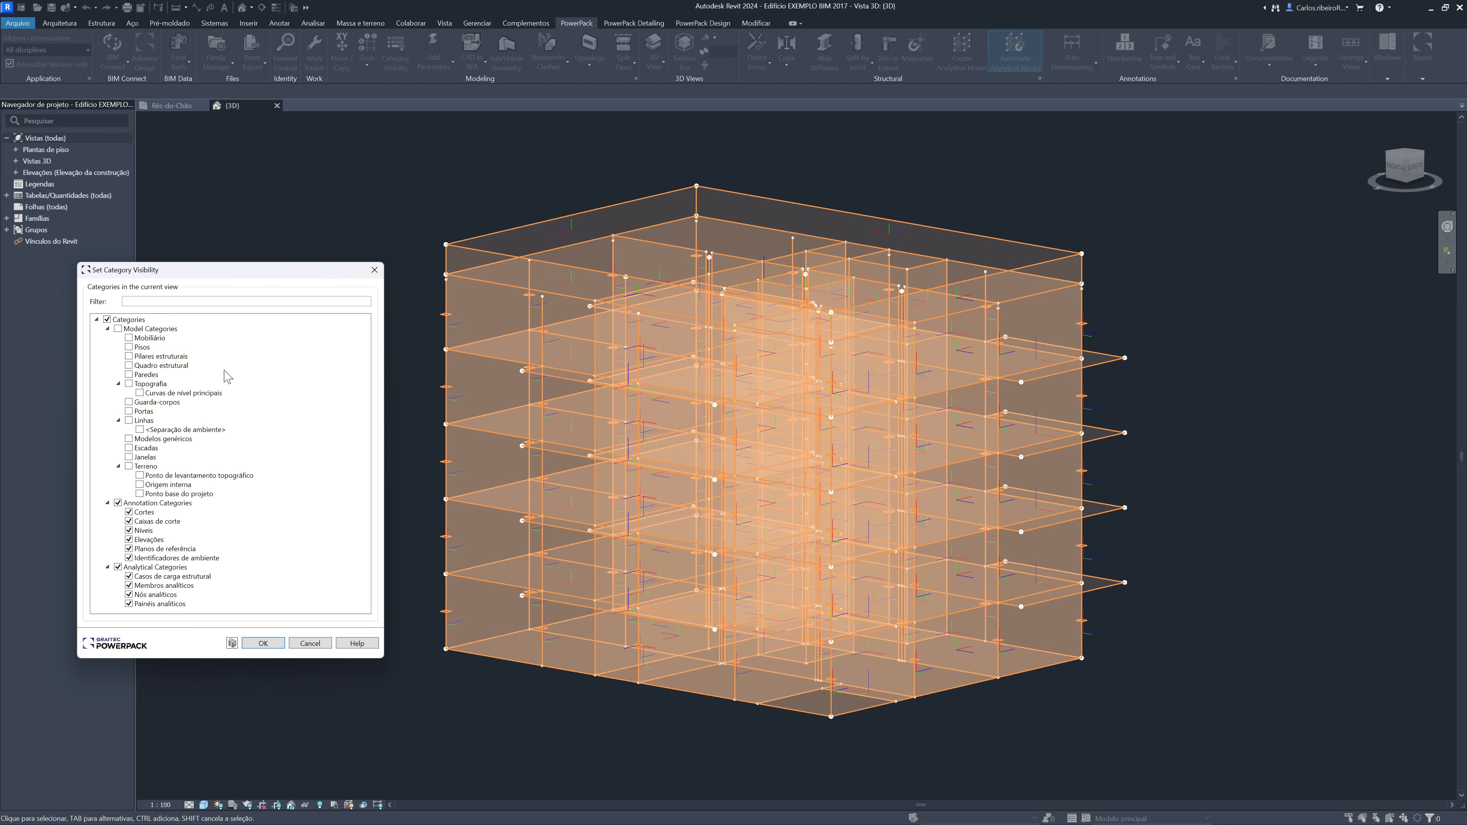
pyautogui.click(118, 328)
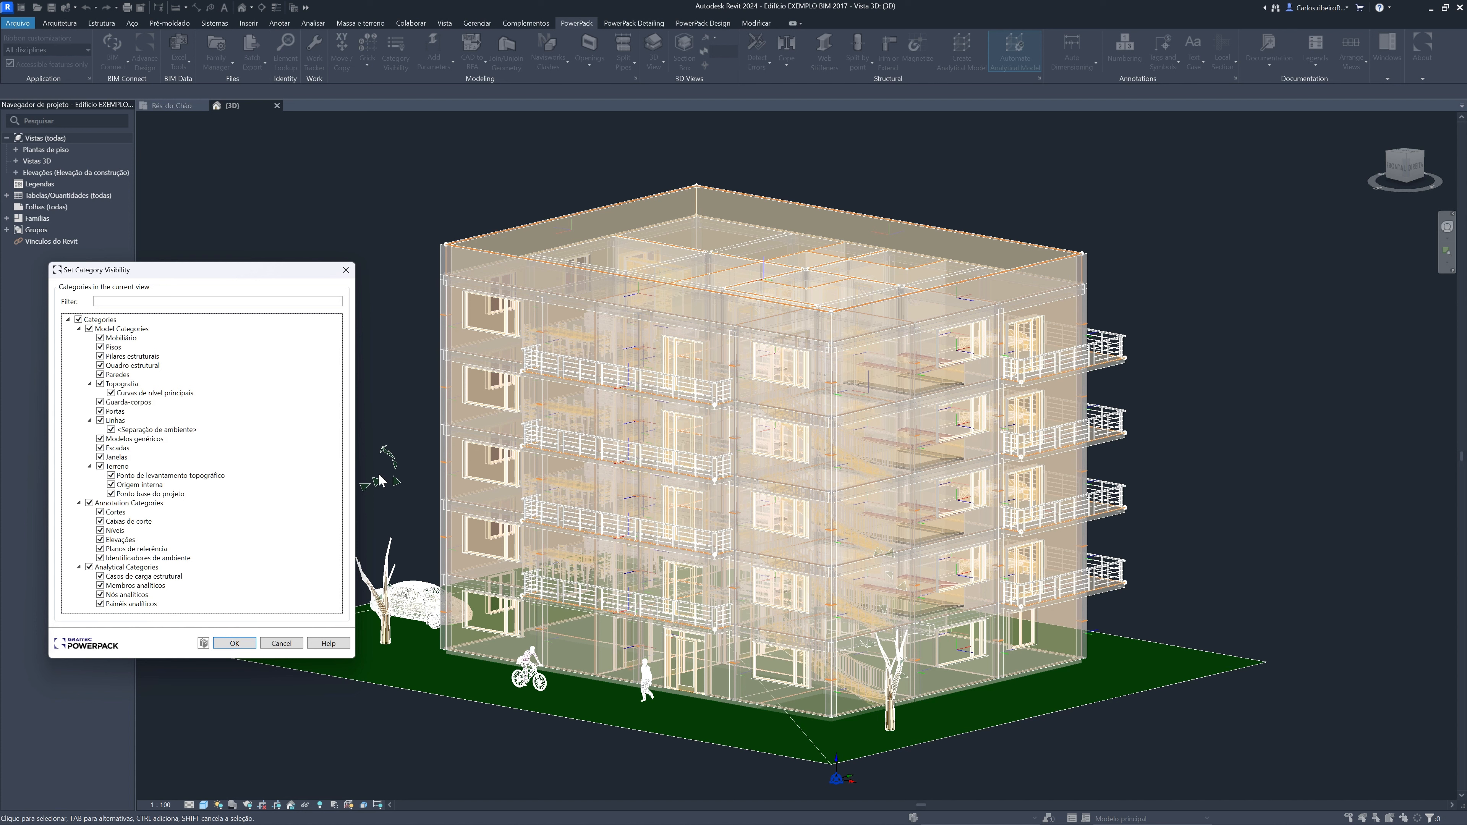
pyautogui.click(281, 644)
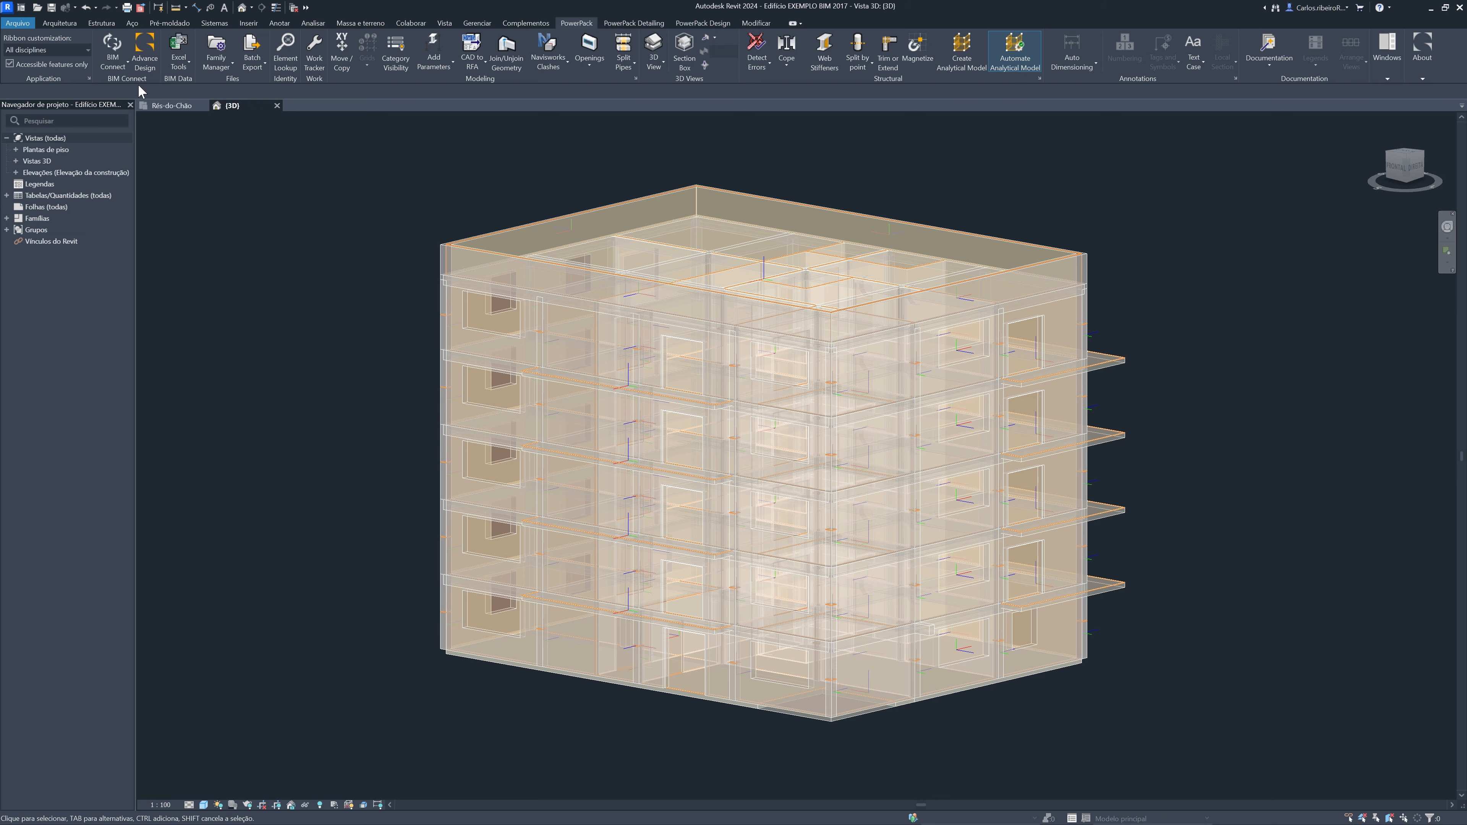
# Start a BIM Connect export in GRAITEC BIM format with automatic software launch left off
pyautogui.click(128, 63)
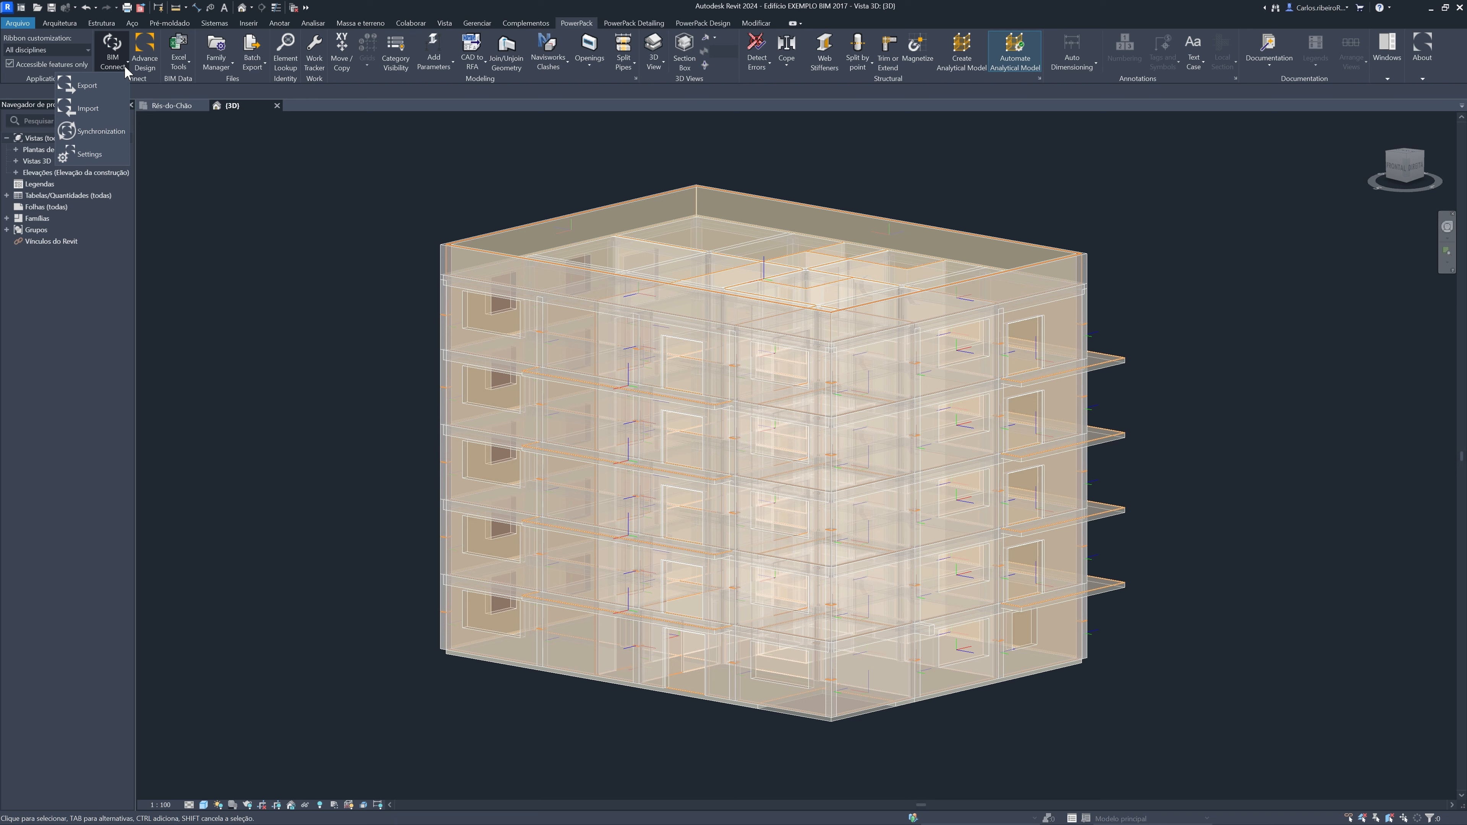
pyautogui.click(92, 87)
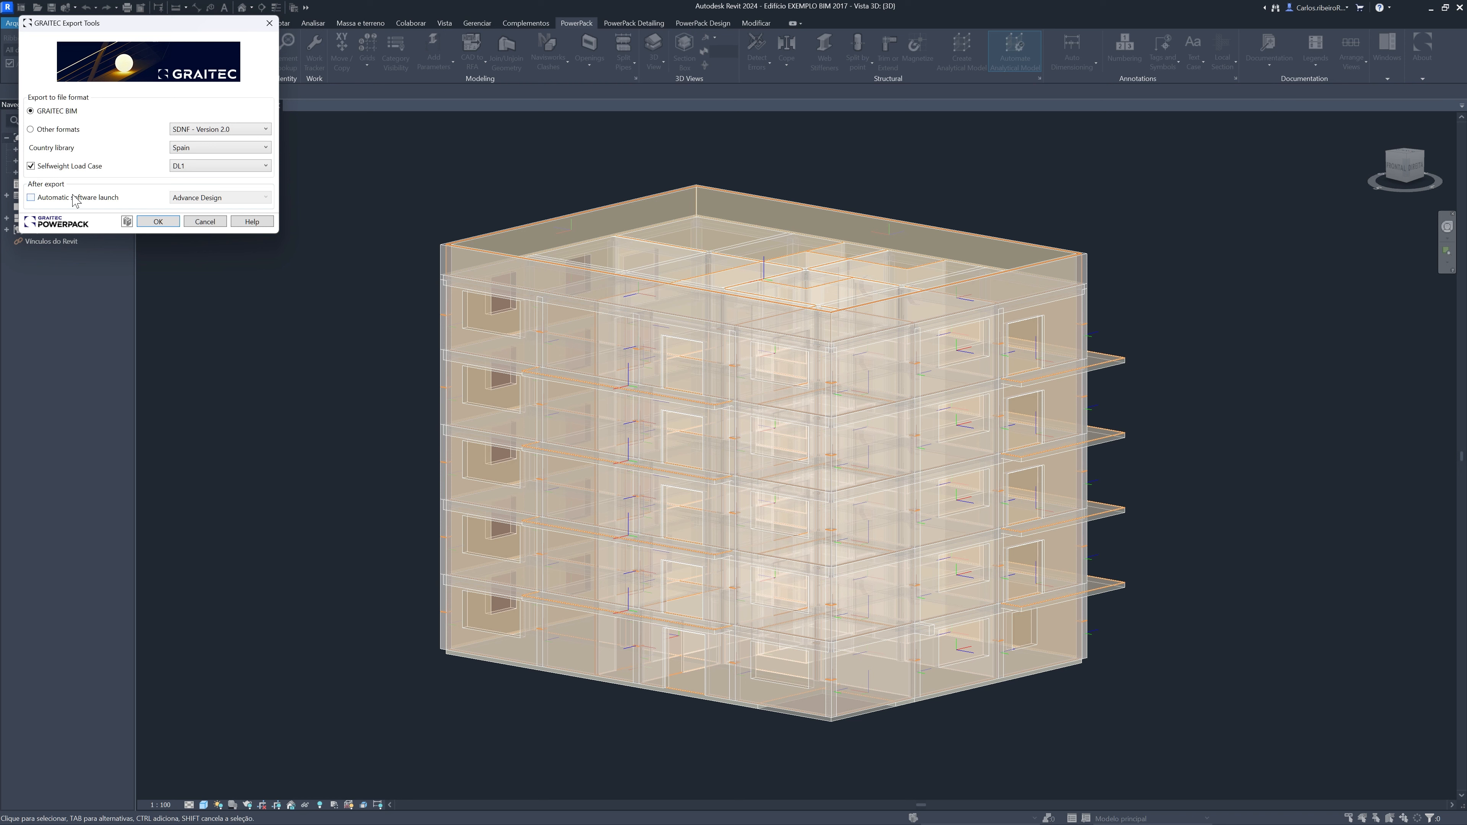
pyautogui.click(46, 198)
pyautogui.click(192, 199)
pyautogui.click(193, 202)
pyautogui.click(49, 198)
pyautogui.click(175, 225)
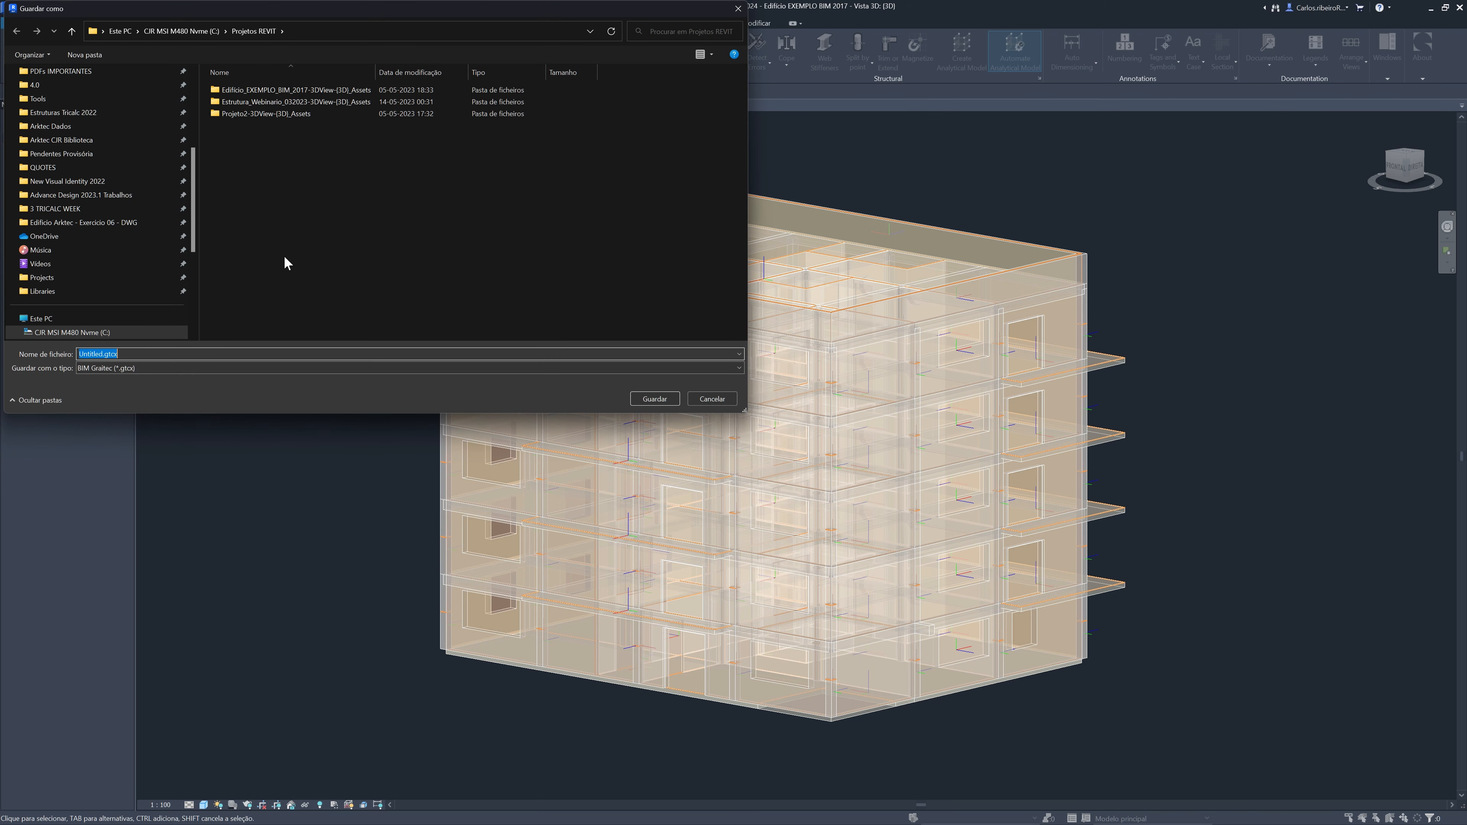
# Browse to the PROJETOS GRAITEC GTCx e FTO folder inside Arktec Dados as the export destination
pyautogui.click(199, 35)
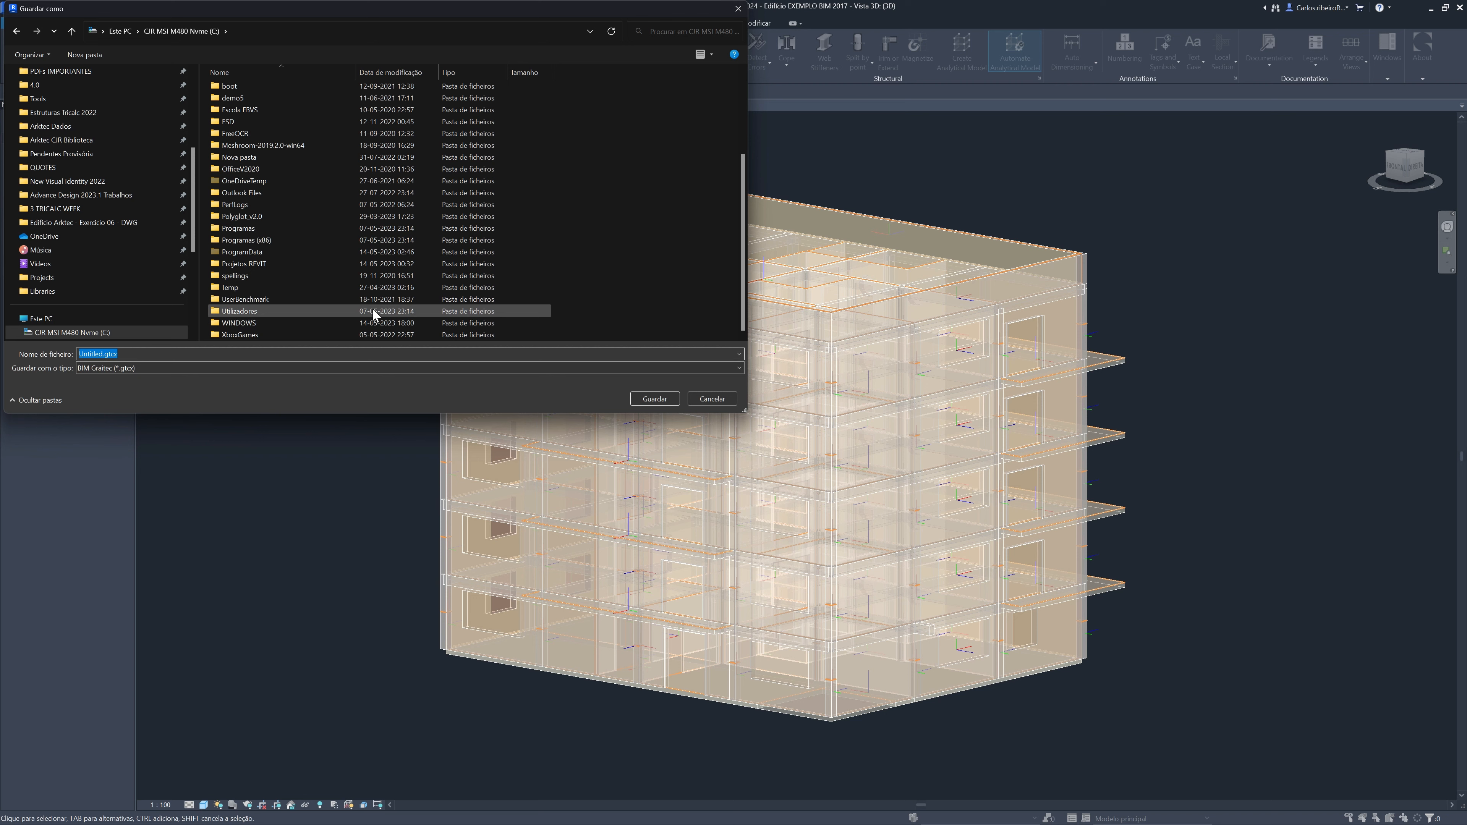
pyautogui.moveTo(739, 212); pyautogui.dragTo(746, 142)
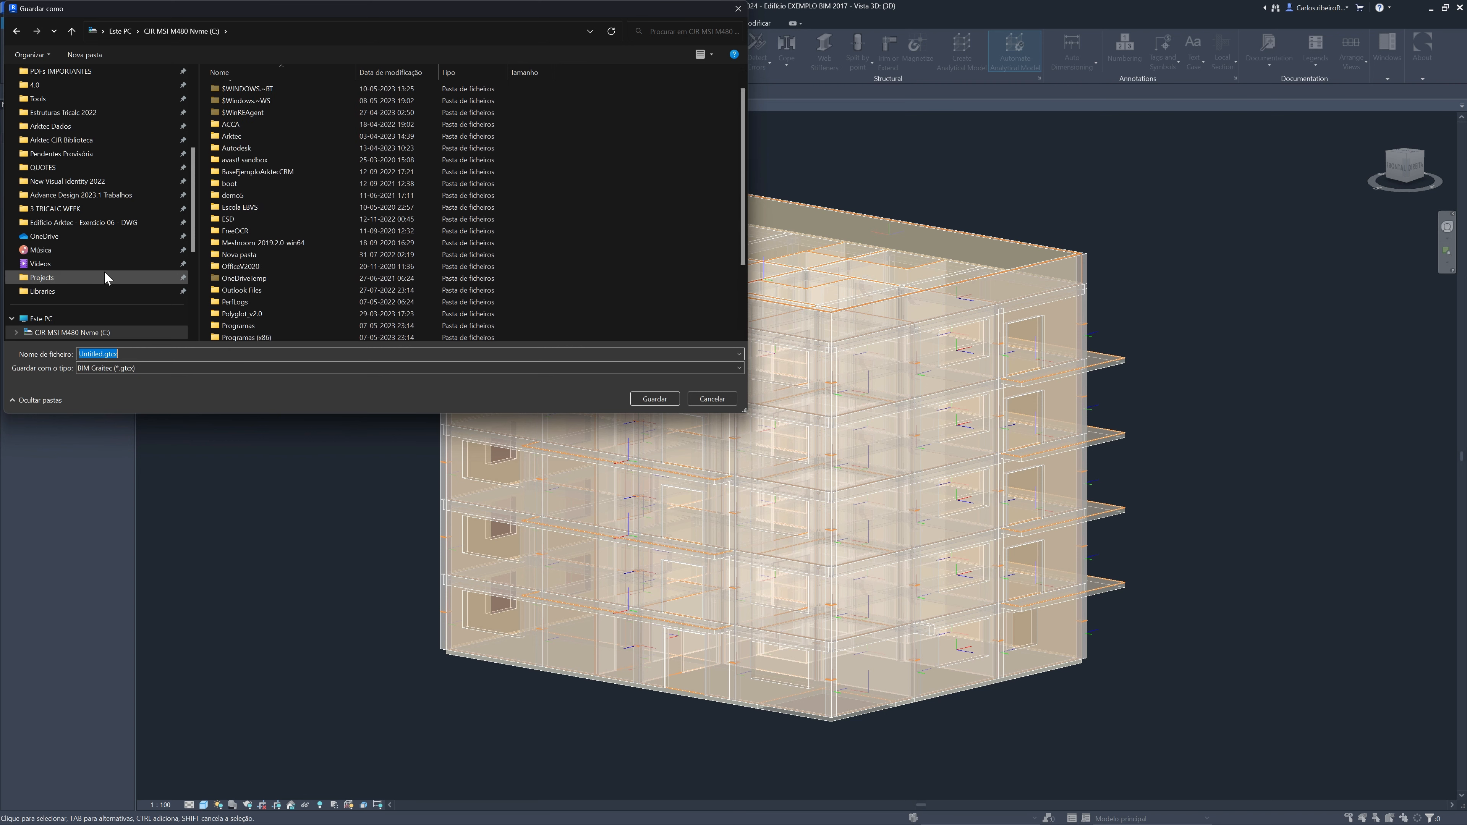
pyautogui.click(94, 129)
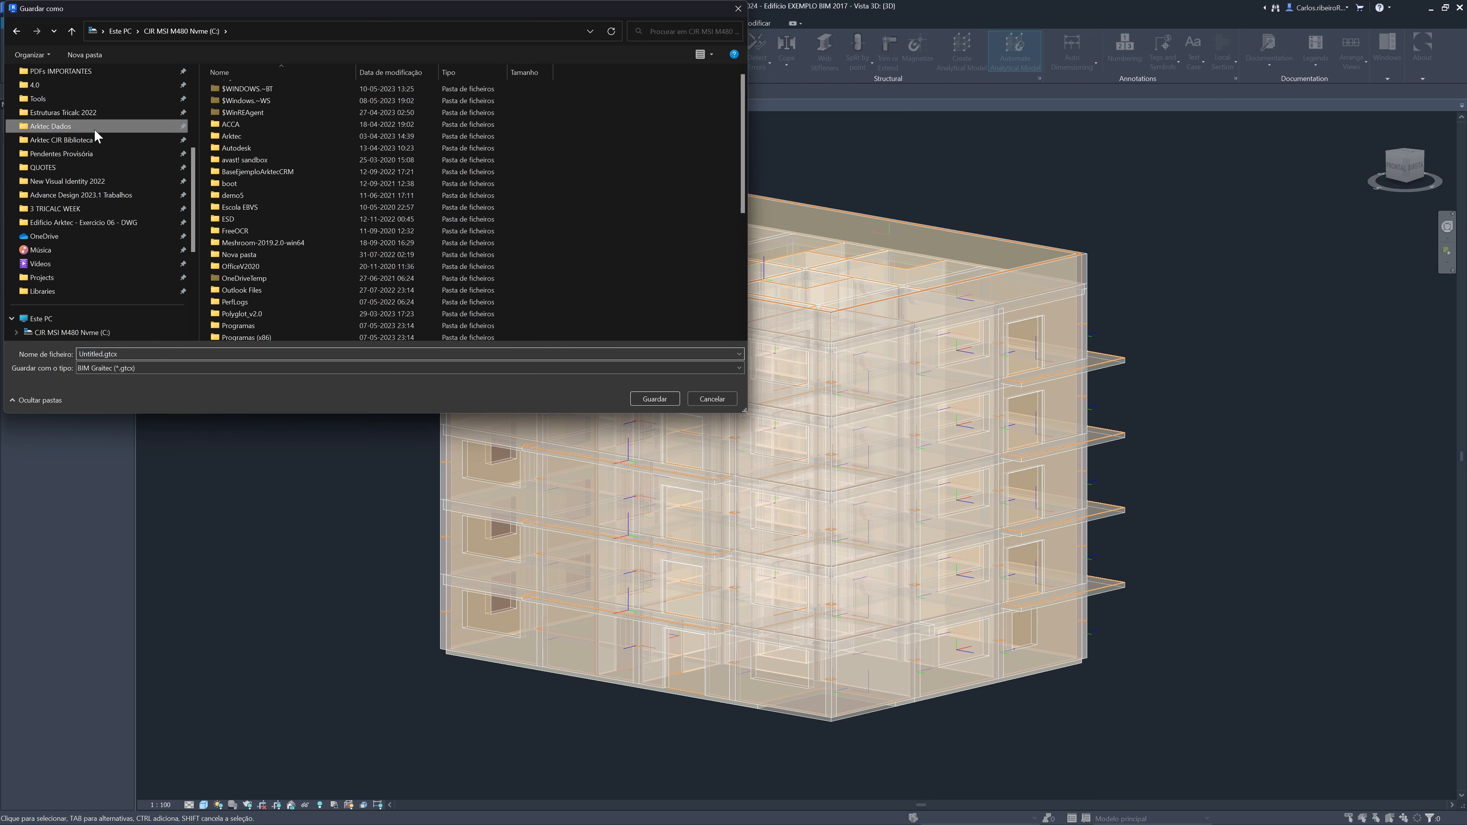
pyautogui.scroll(-6, 300, 248)
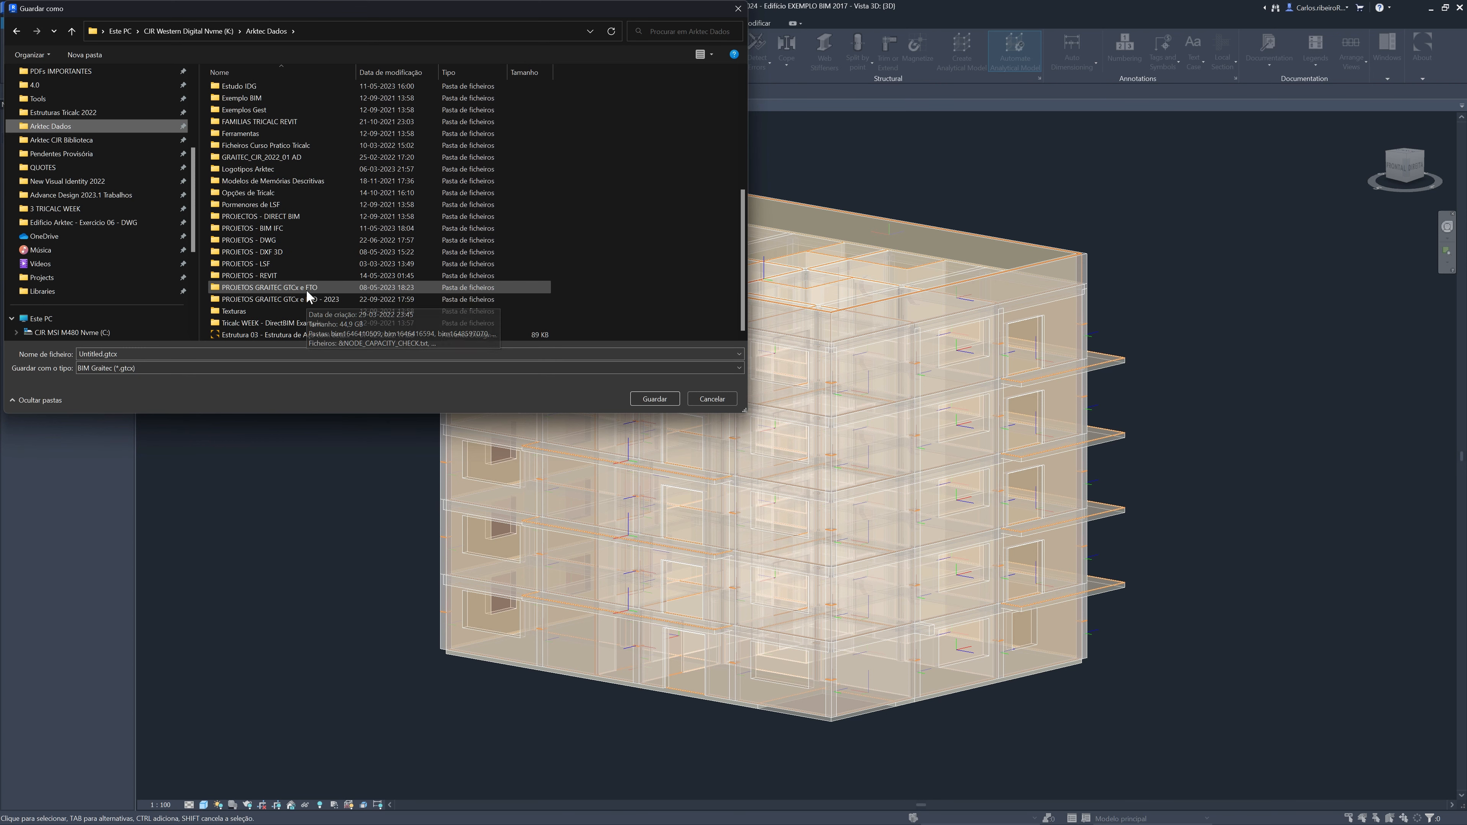
pyautogui.doubleClick(306, 287)
# Name the BIM Graitec export file "Edifício 01 Exportado desde REVIT" and save it
pyautogui.click(217, 353)
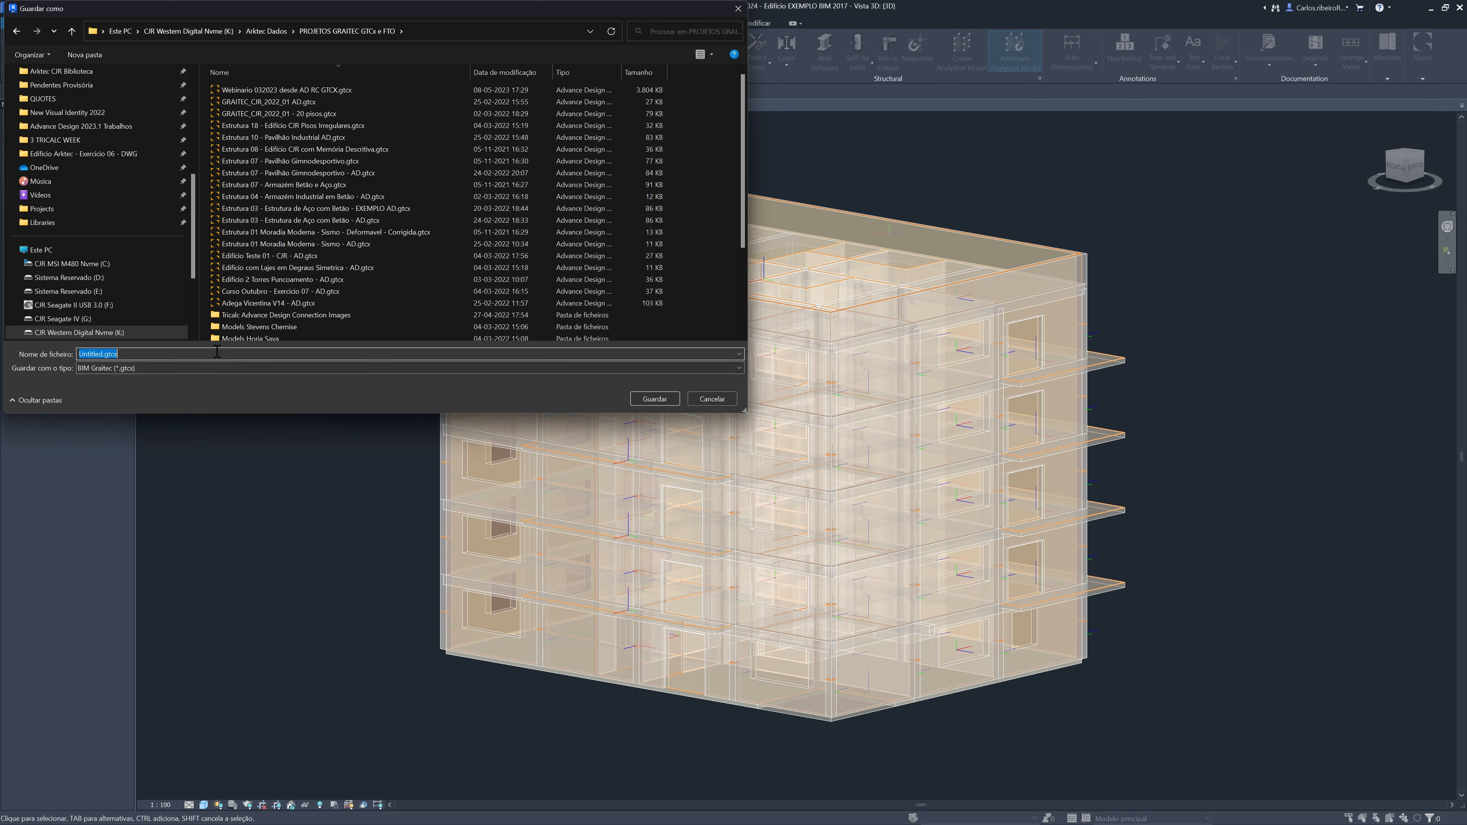
pyautogui.write('Edificio')
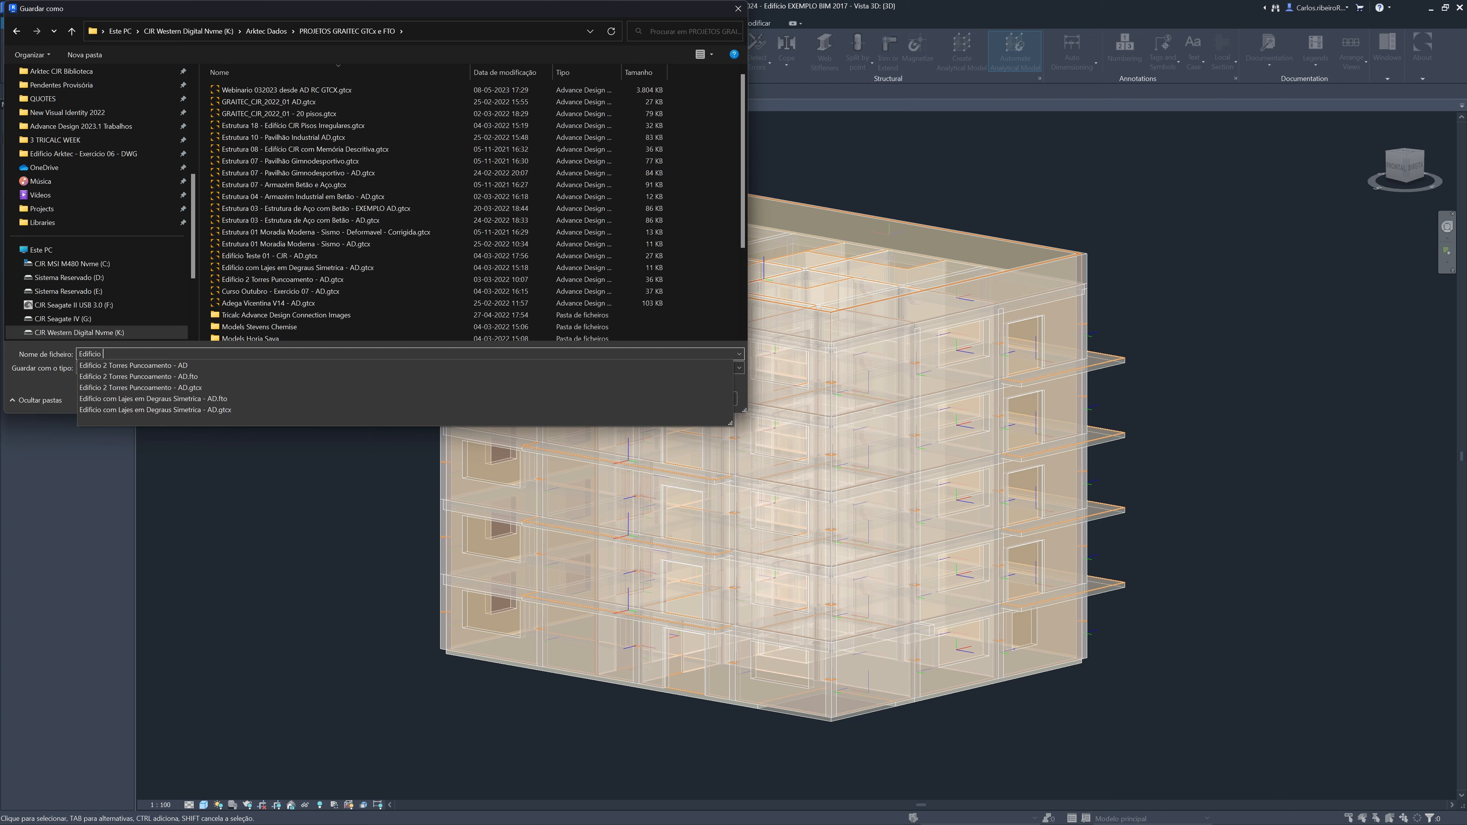
pyautogui.write(' Exportado desde REVIT')
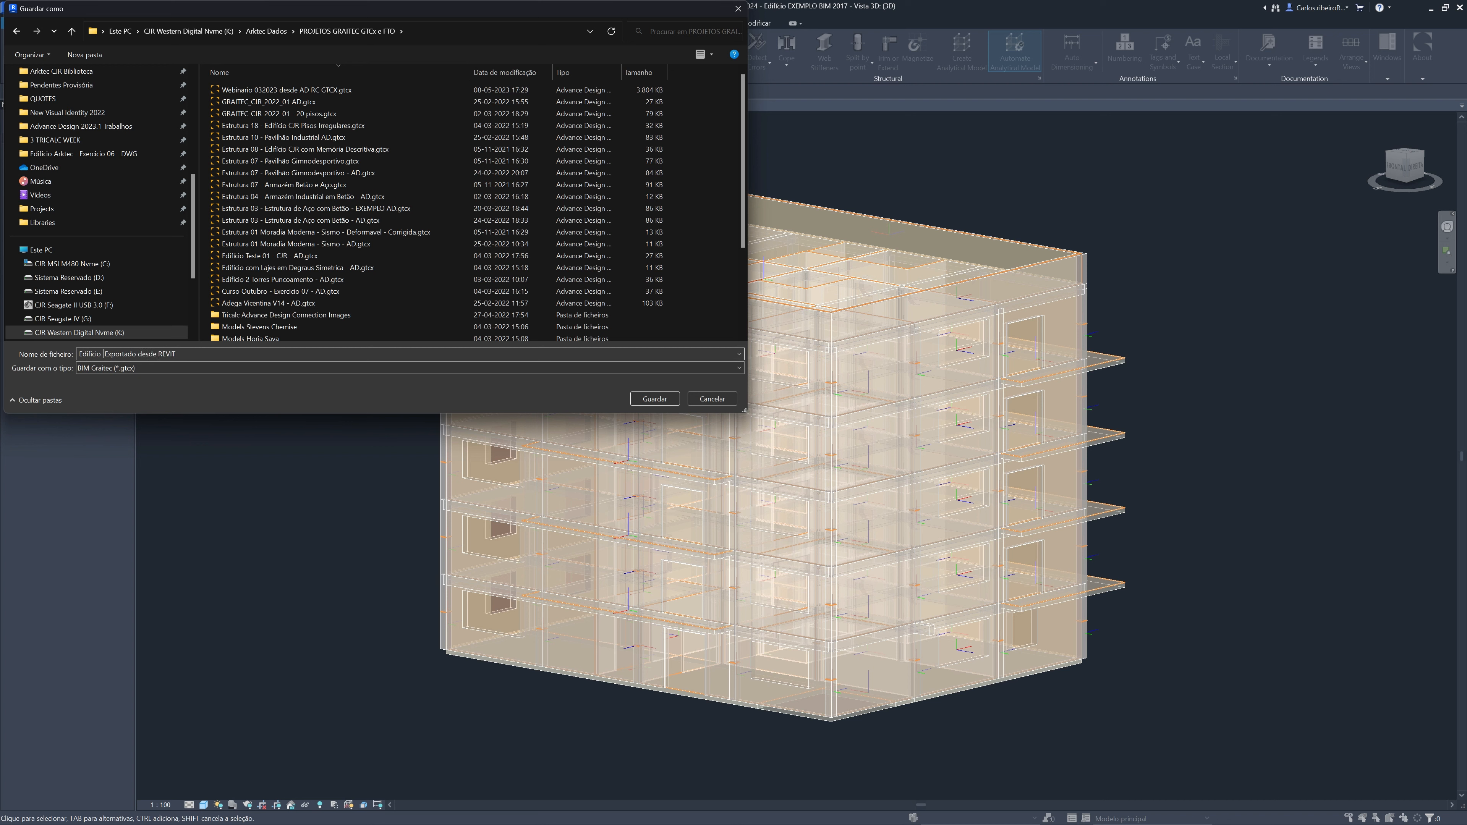
pyautogui.write('01')
pyautogui.click(211, 354)
pyautogui.click(672, 398)
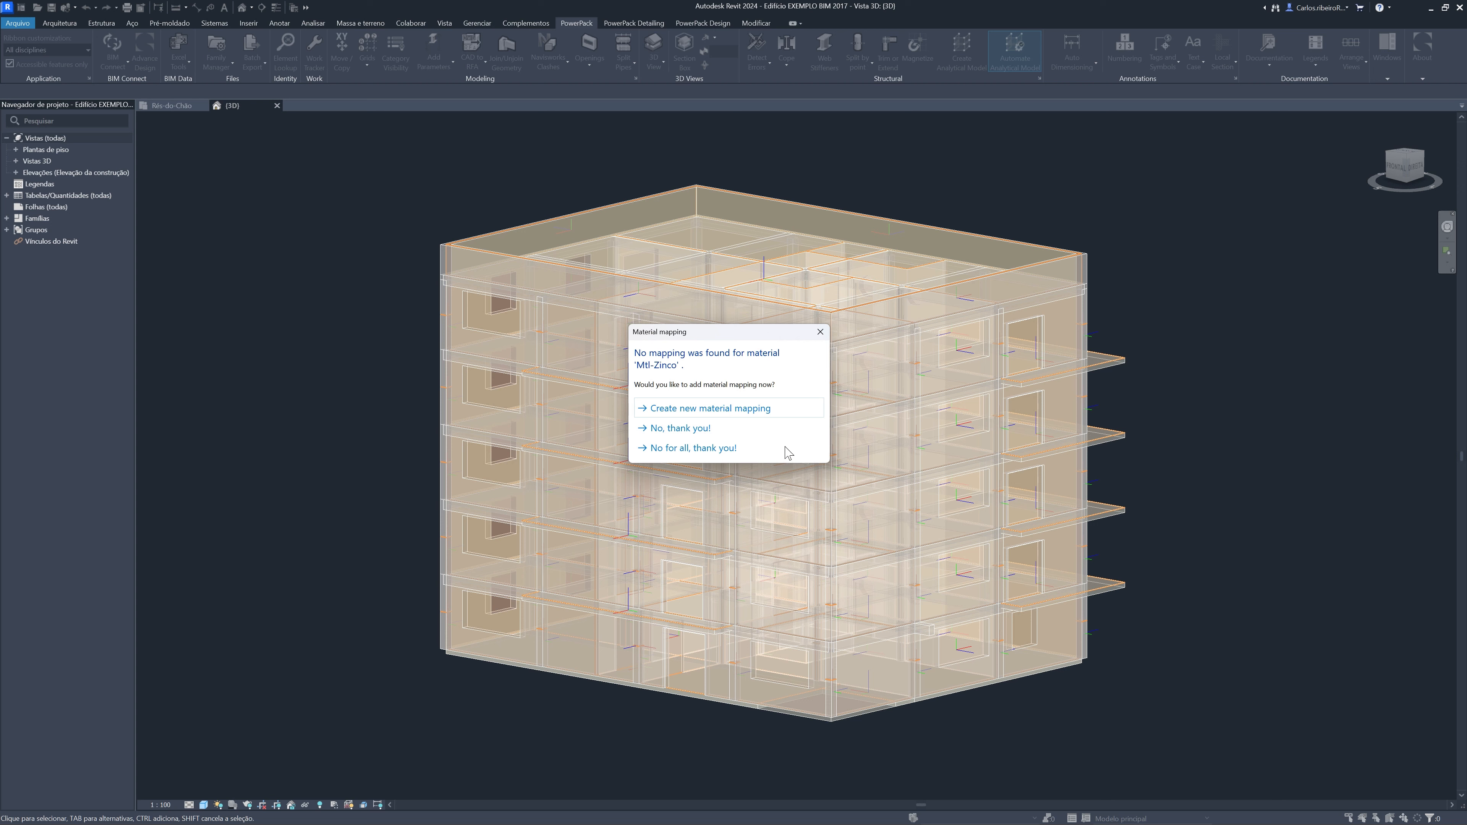
# Decline mapping for all unmapped materials and let the GRAITEC BIM export finish
pyautogui.click(688, 447)
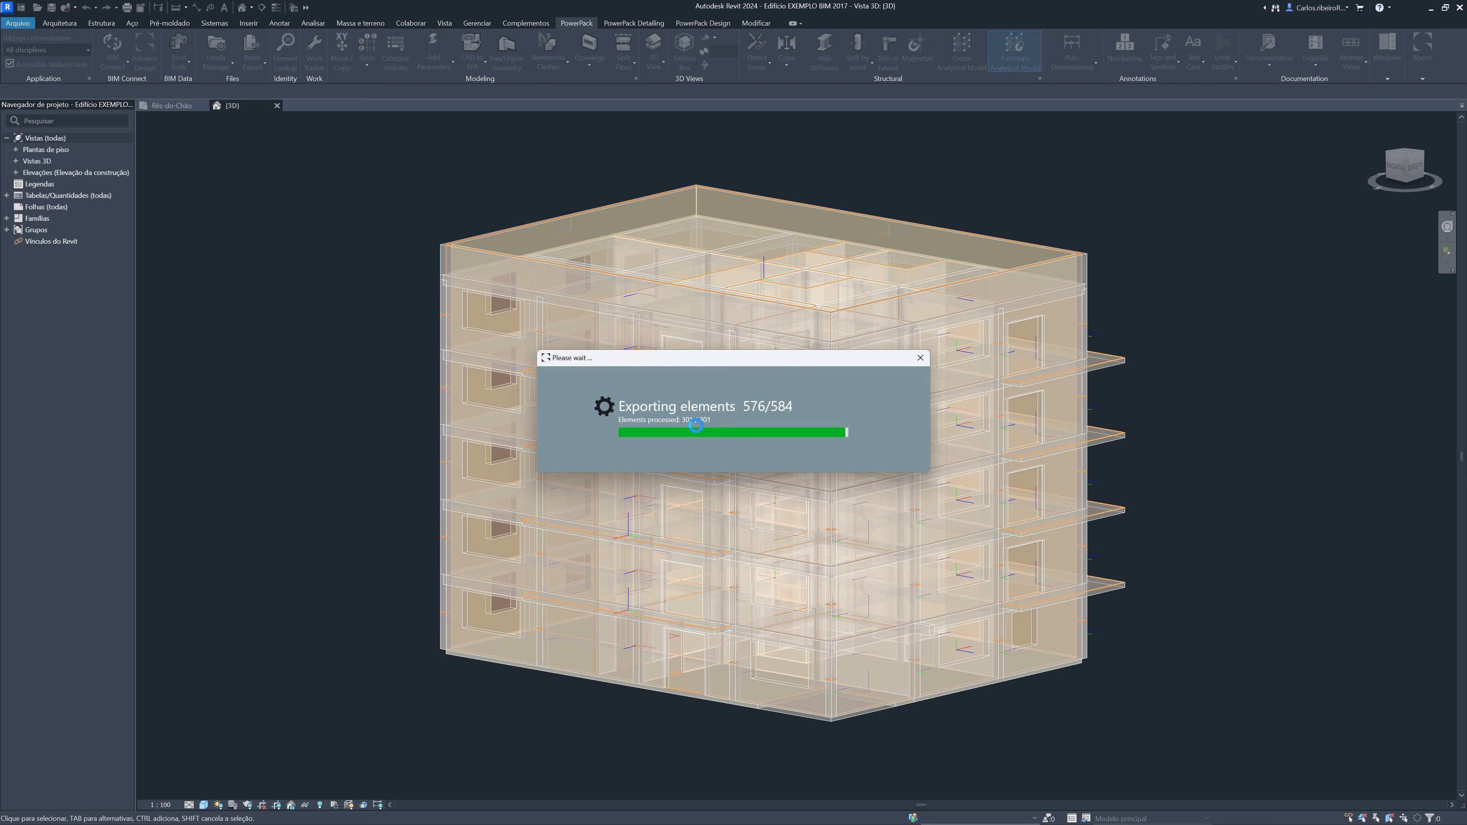
pyautogui.click(769, 423)
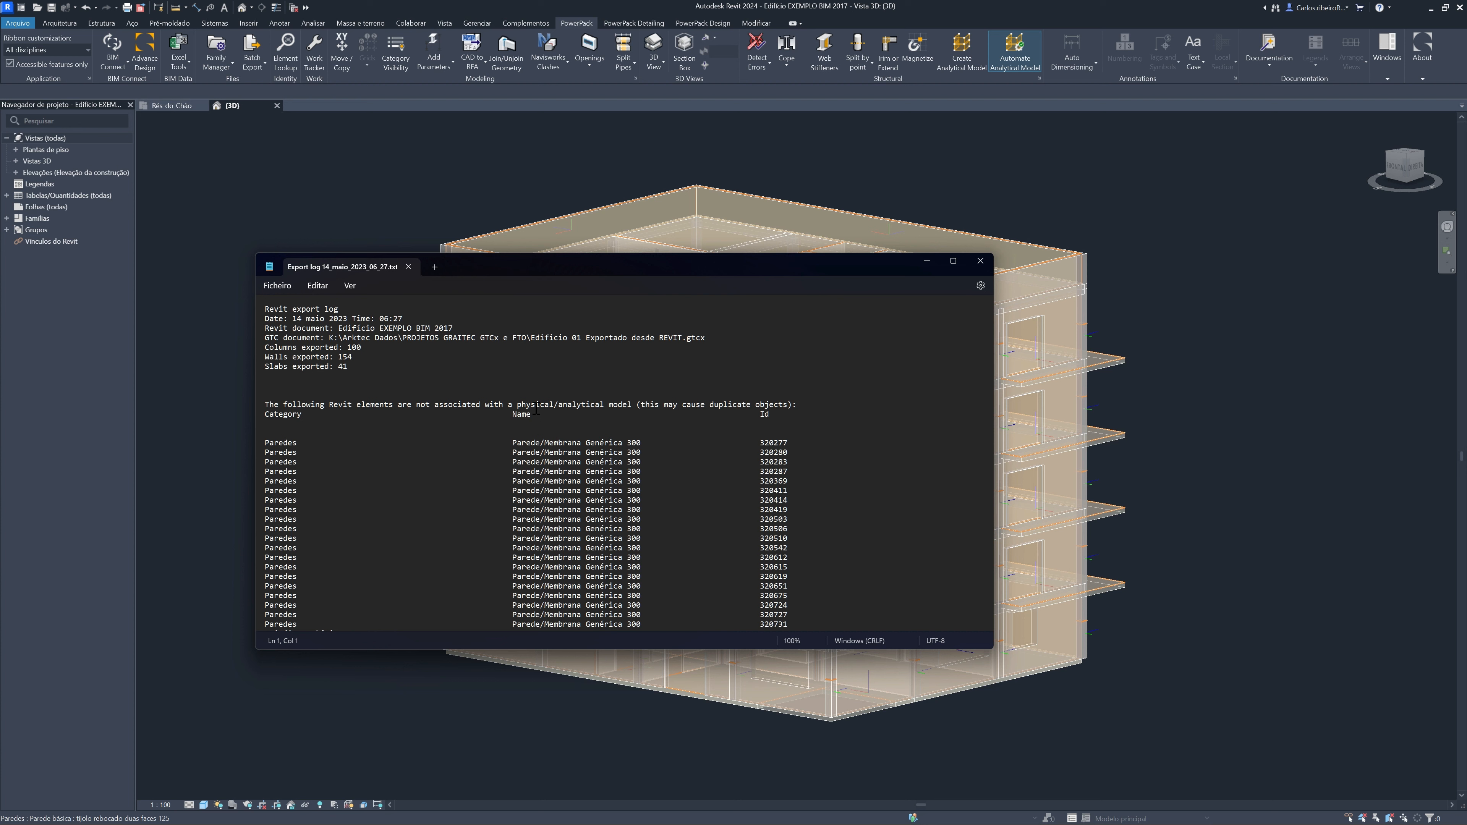
# Review the export log for the numbers of columns, walls and slabs exported and the unassociated elements, and close it
pyautogui.moveTo(373, 351); pyautogui.dragTo(265, 347)
pyautogui.moveTo(361, 357); pyautogui.dragTo(261, 359)
pyautogui.moveTo(378, 366); pyautogui.dragTo(263, 369)
pyautogui.click(413, 405)
pyautogui.moveTo(413, 405); pyautogui.dragTo(426, 406)
pyautogui.moveTo(320, 404); pyautogui.dragTo(591, 414)
pyautogui.scroll(-2, 547, 448)
pyautogui.scroll(-11, 547, 448)
pyautogui.scroll(14, 547, 448)
pyautogui.click(981, 261)
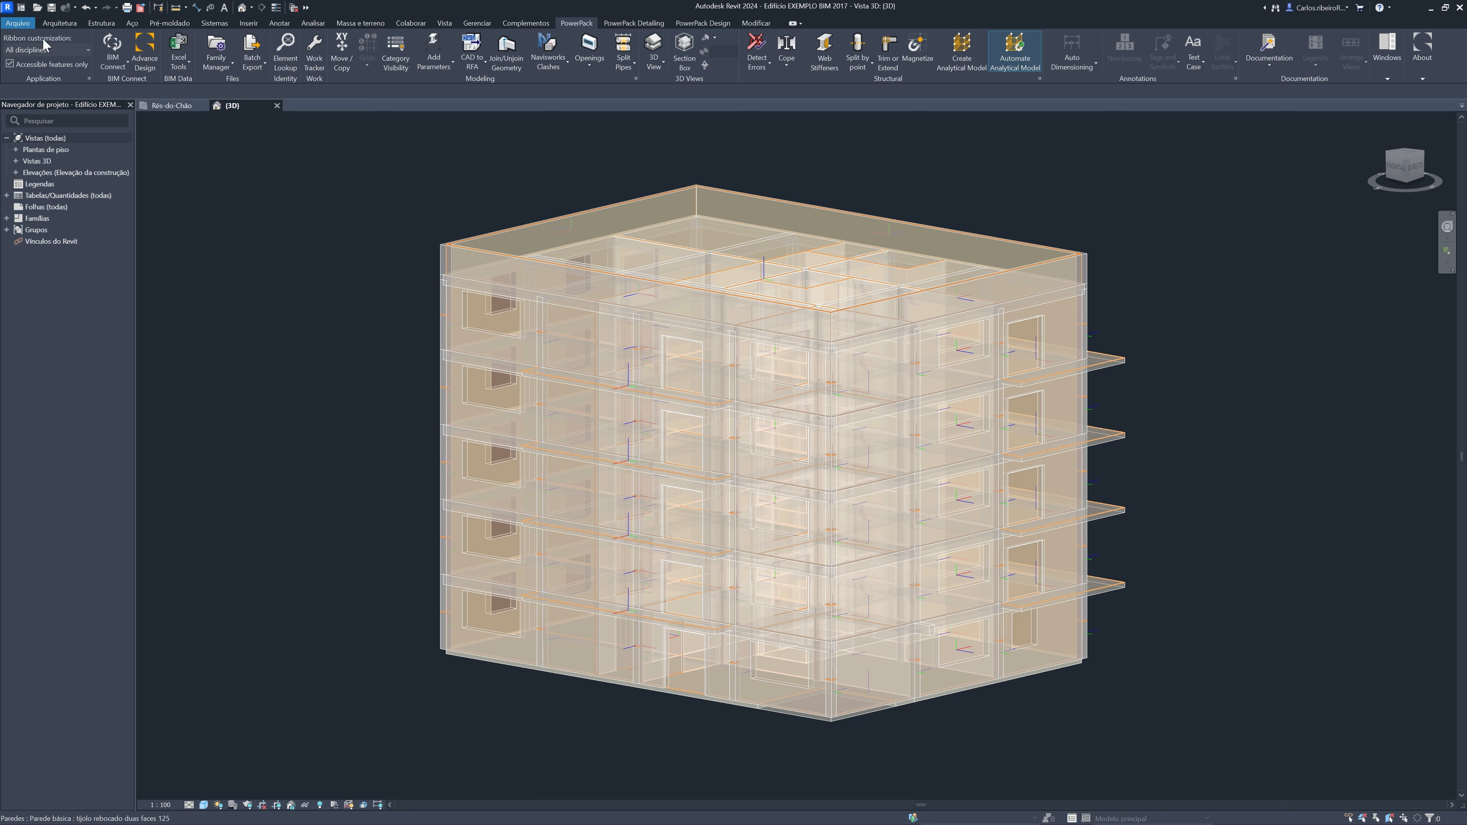
# Start an IFC export and browse to the PROJETOS - BIM IFC folder inside Arktec Dados as its destination
pyautogui.click(18, 23)
pyautogui.moveTo(68, 216)
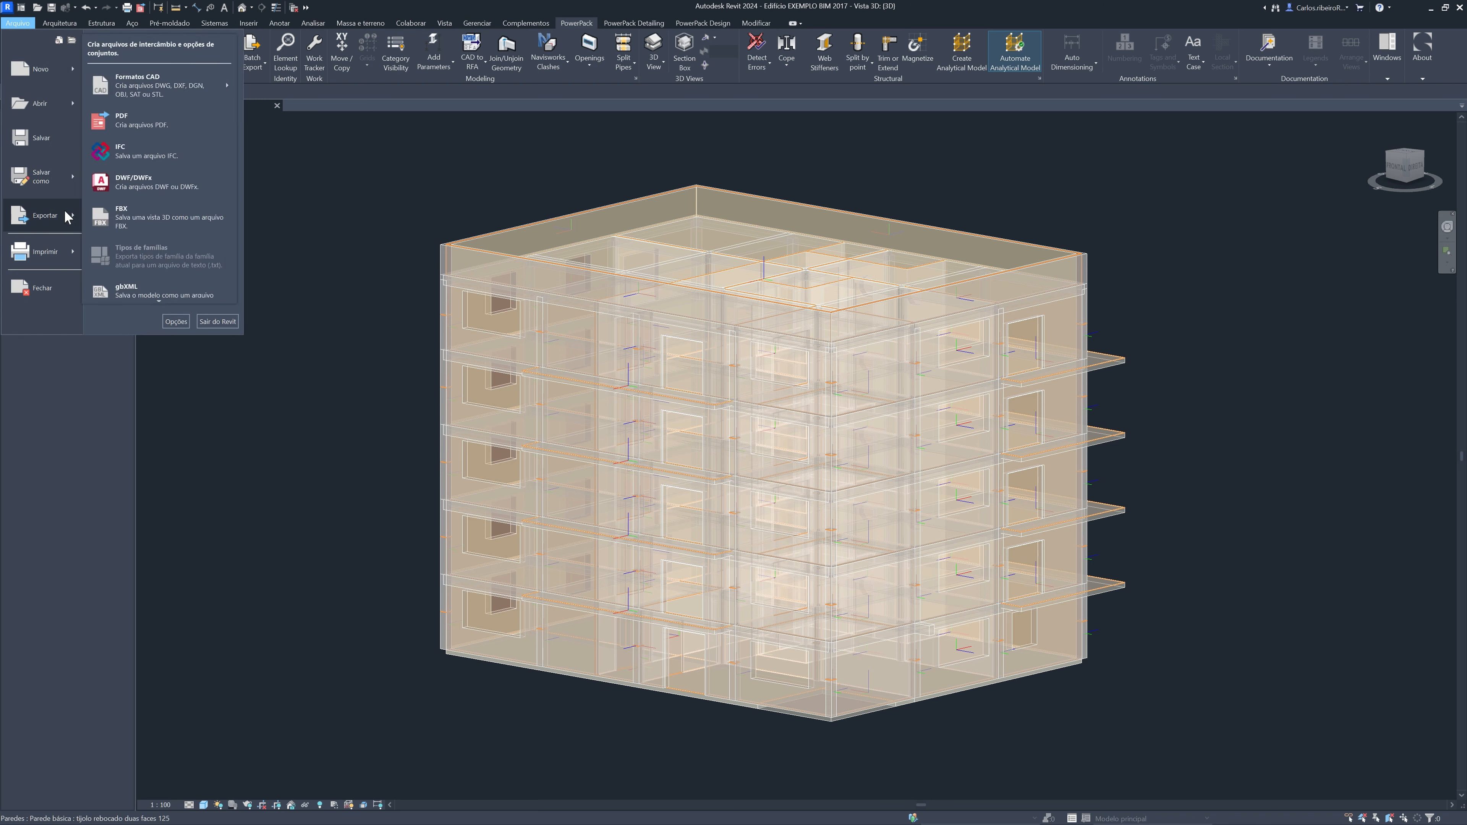
pyautogui.click(176, 157)
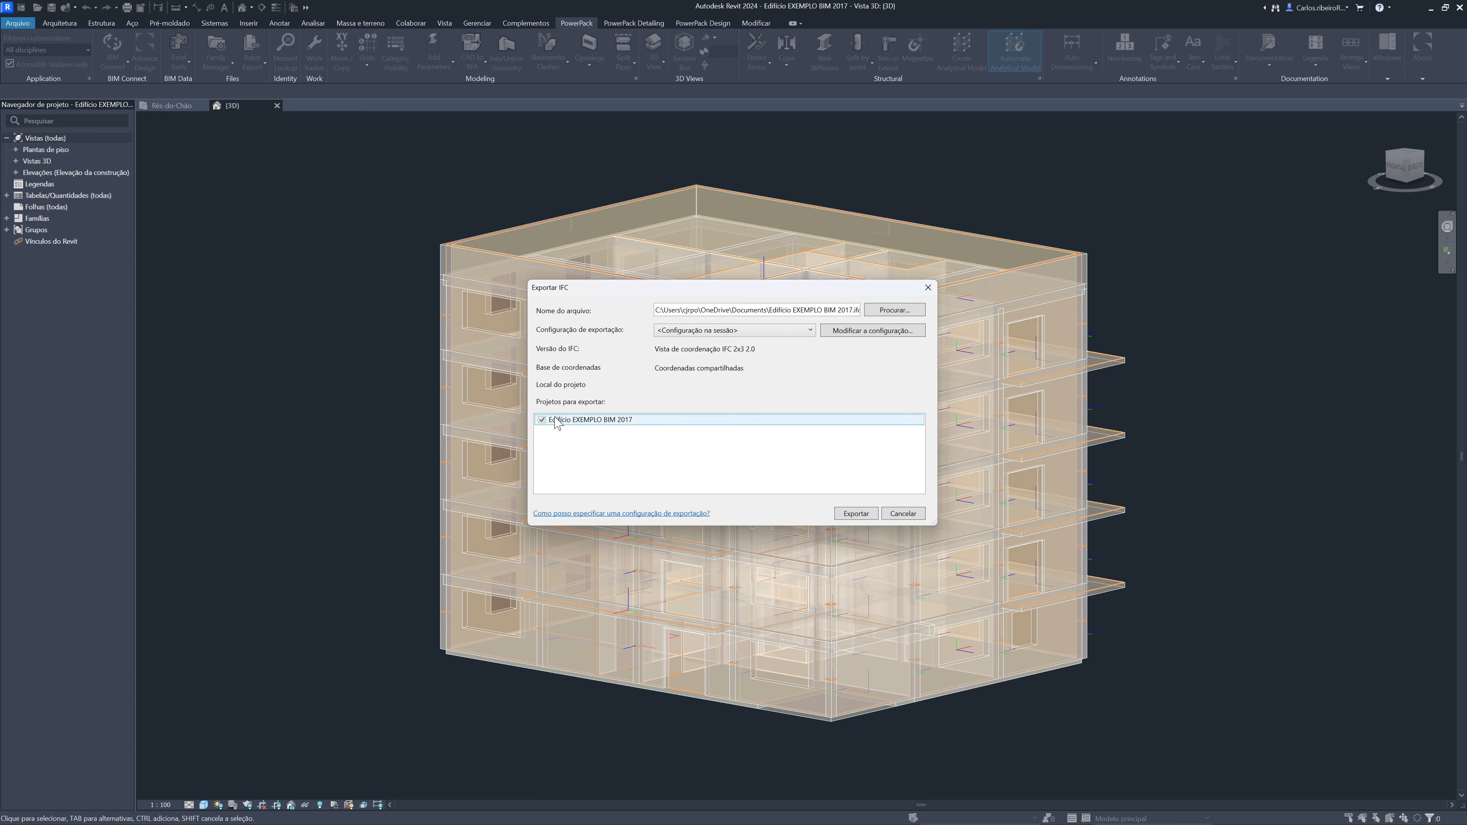
pyautogui.click(883, 312)
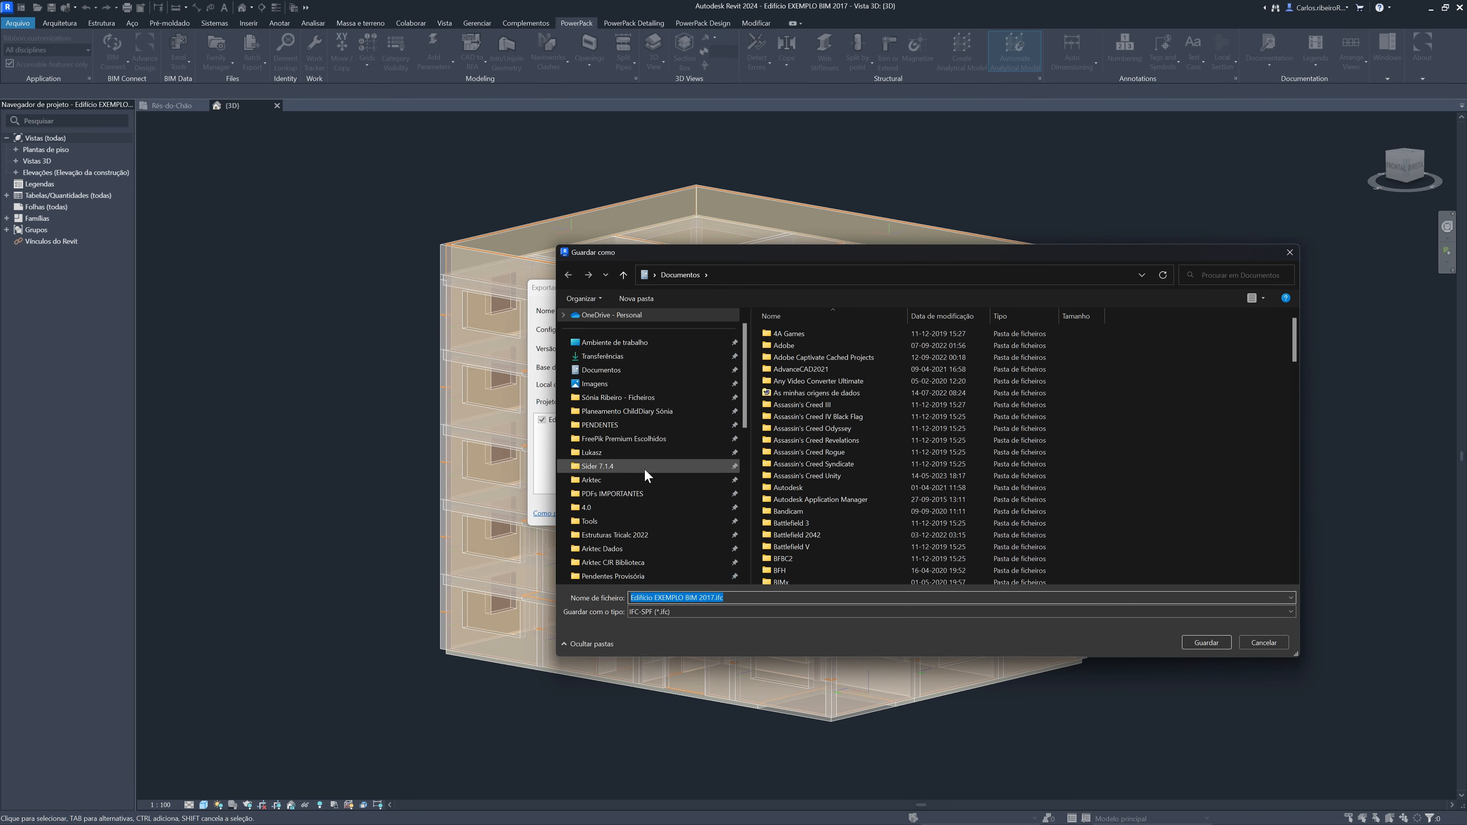
pyautogui.scroll(-1, 644, 468)
pyautogui.click(648, 535)
pyautogui.scroll(-6, 815, 508)
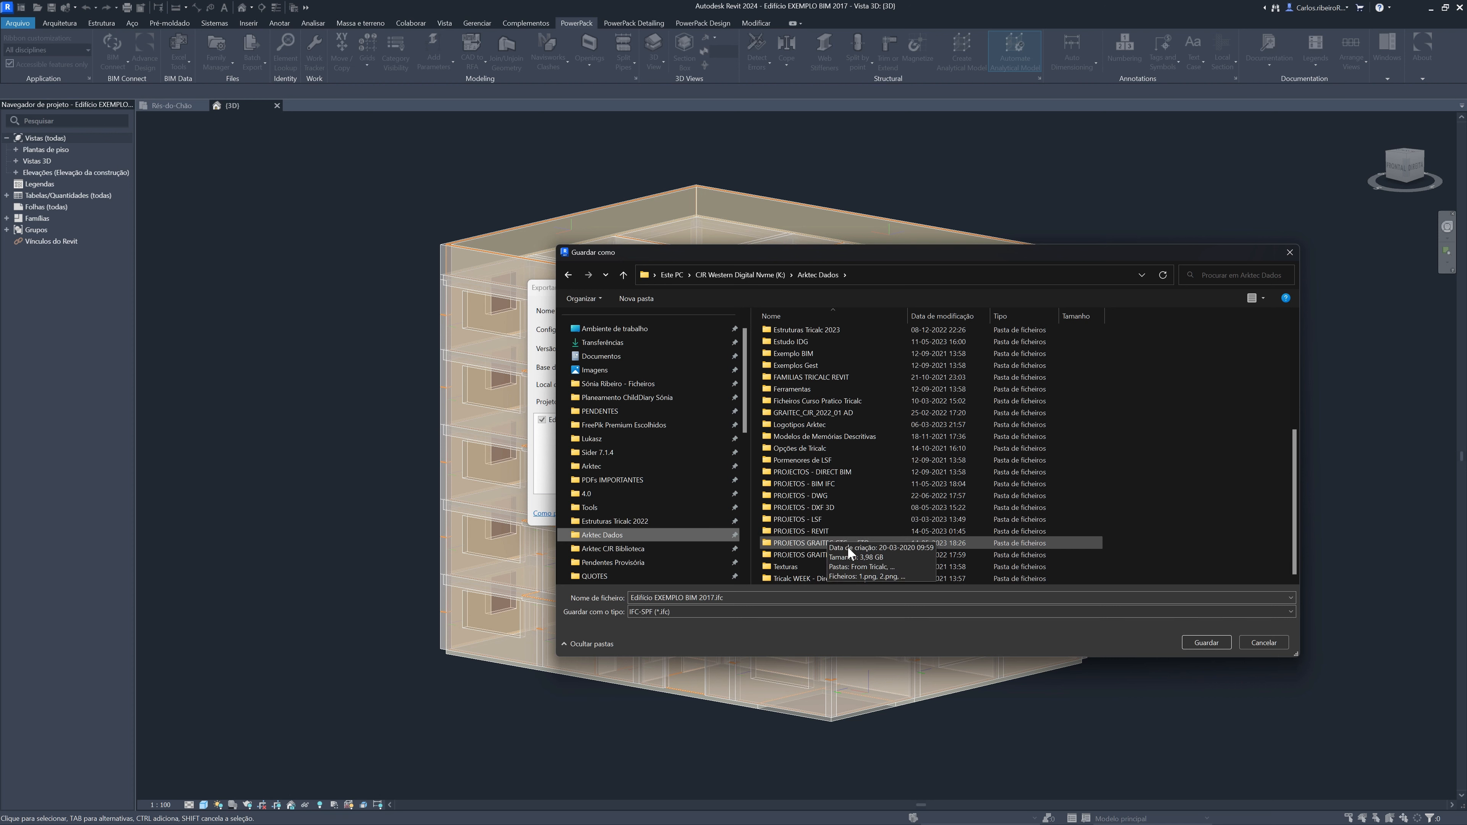
pyautogui.click(852, 484)
pyautogui.doubleClick(852, 484)
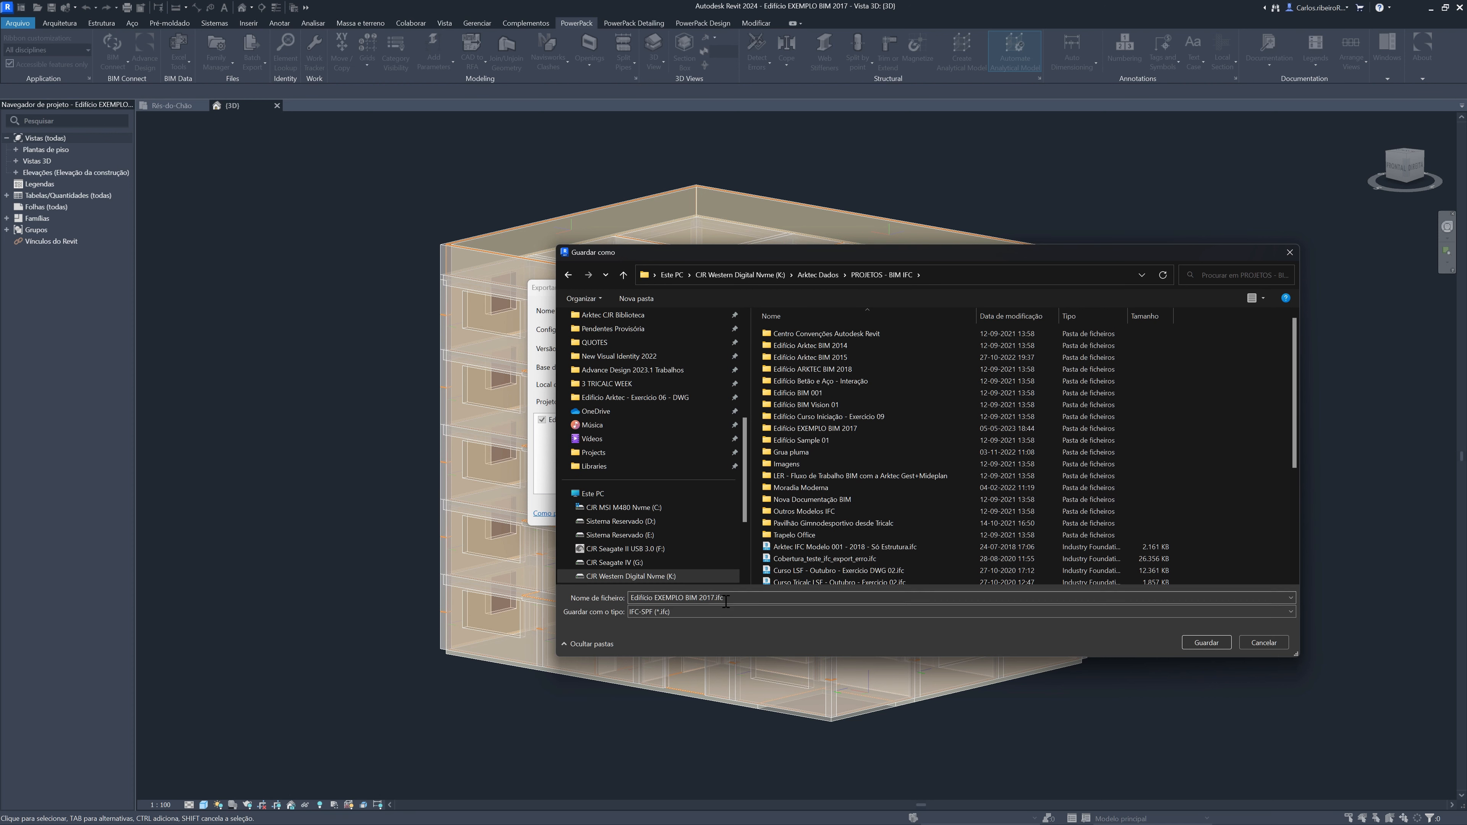
# Name the IFC file "Modelo Edificio 02 para AD e TRICALC" and export it with the in-session configuration
pyautogui.click(743, 596)
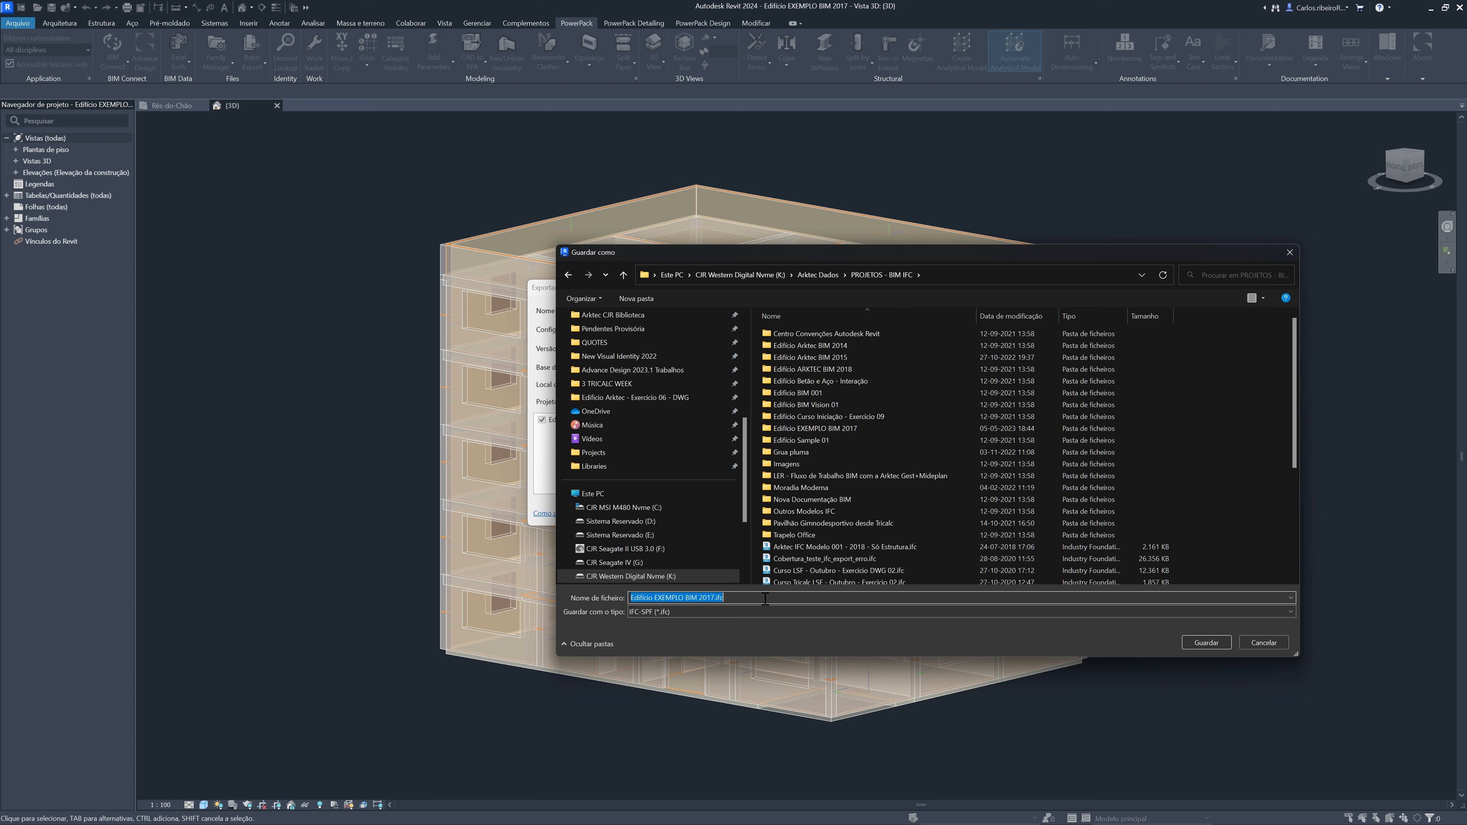
pyautogui.write('Modelo Edificio 02 para AD e TRICALC')
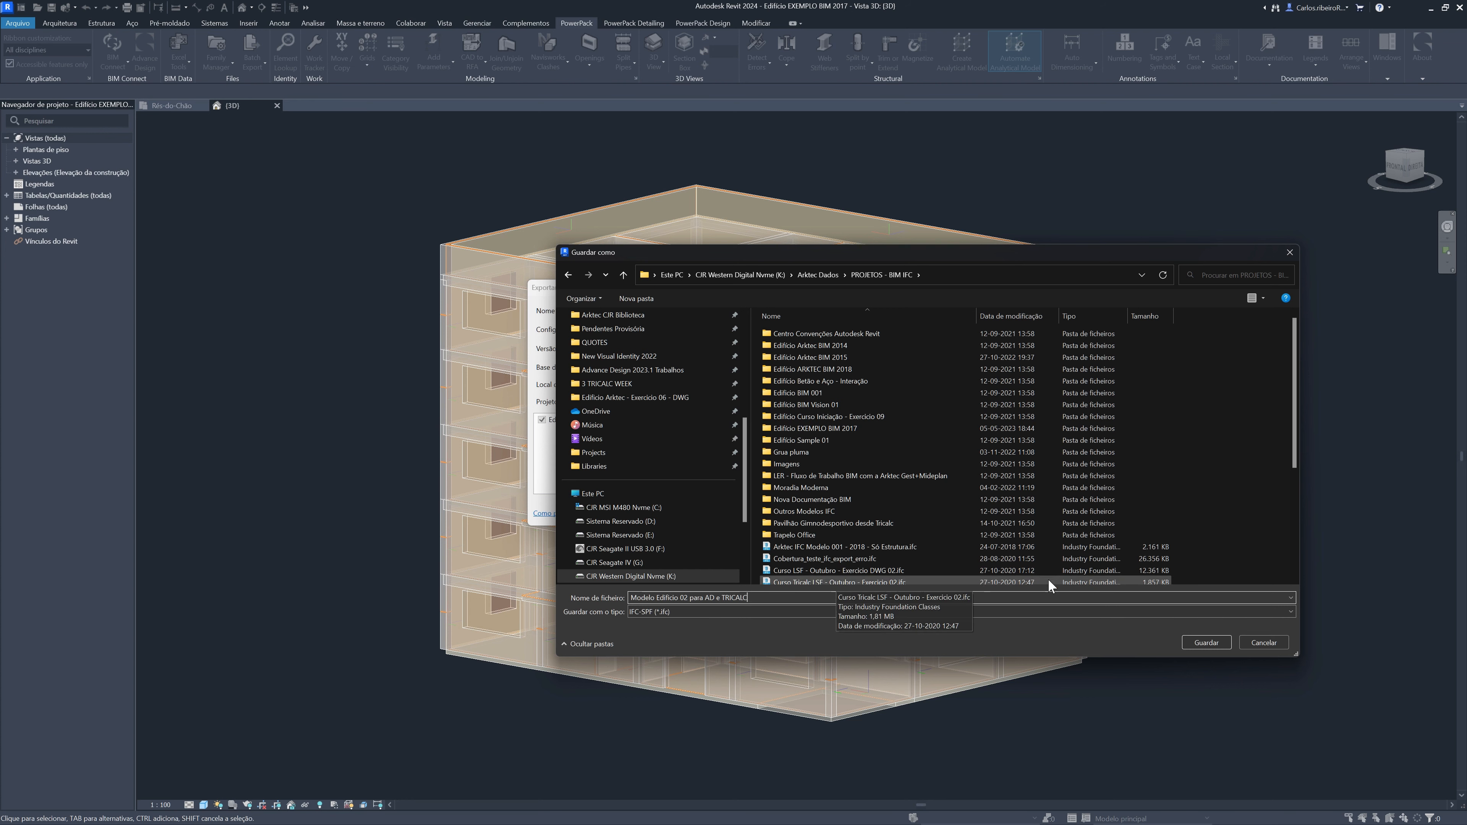
pyautogui.click(1216, 641)
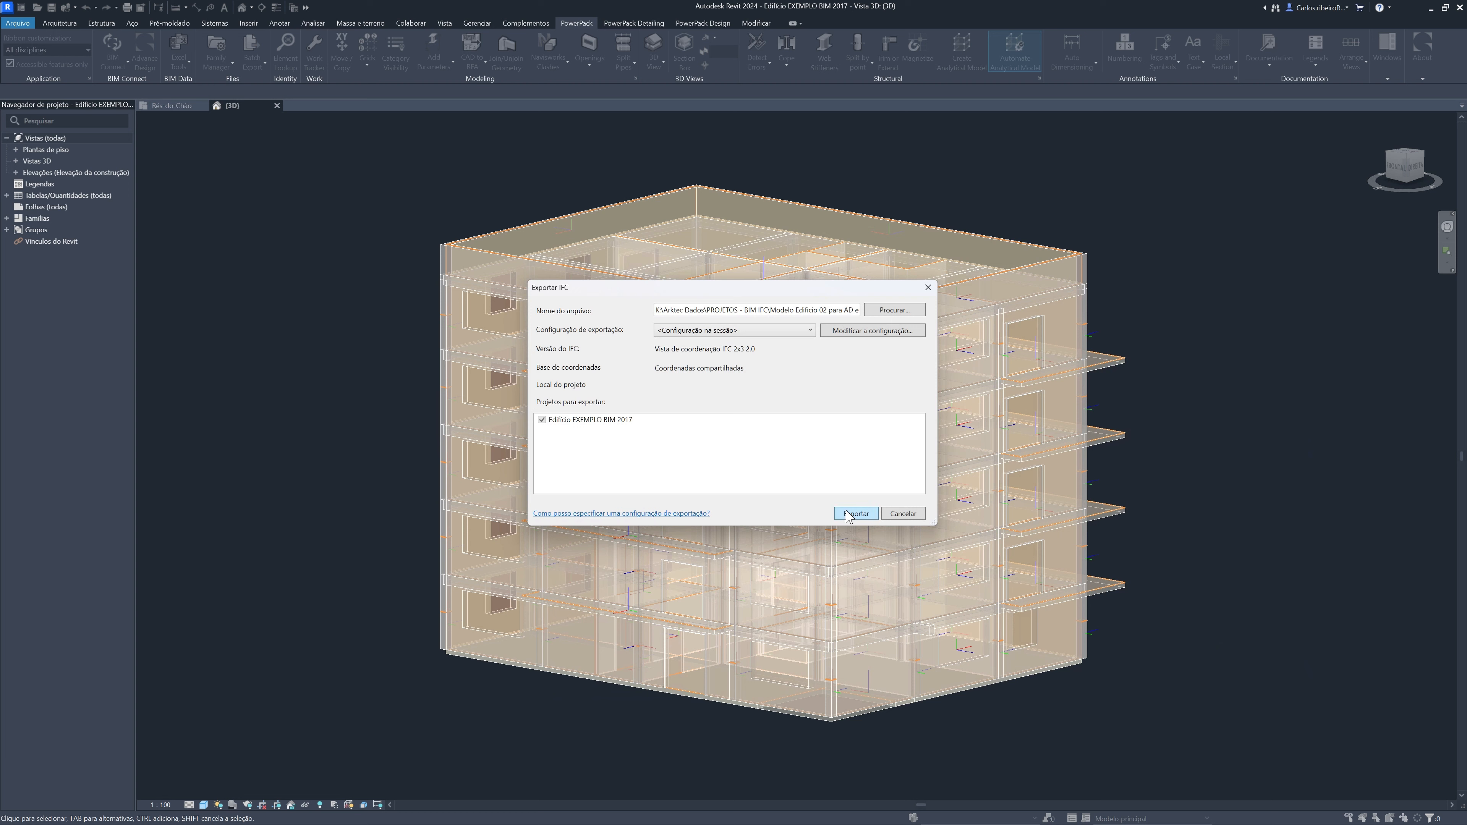
pyautogui.click(846, 512)
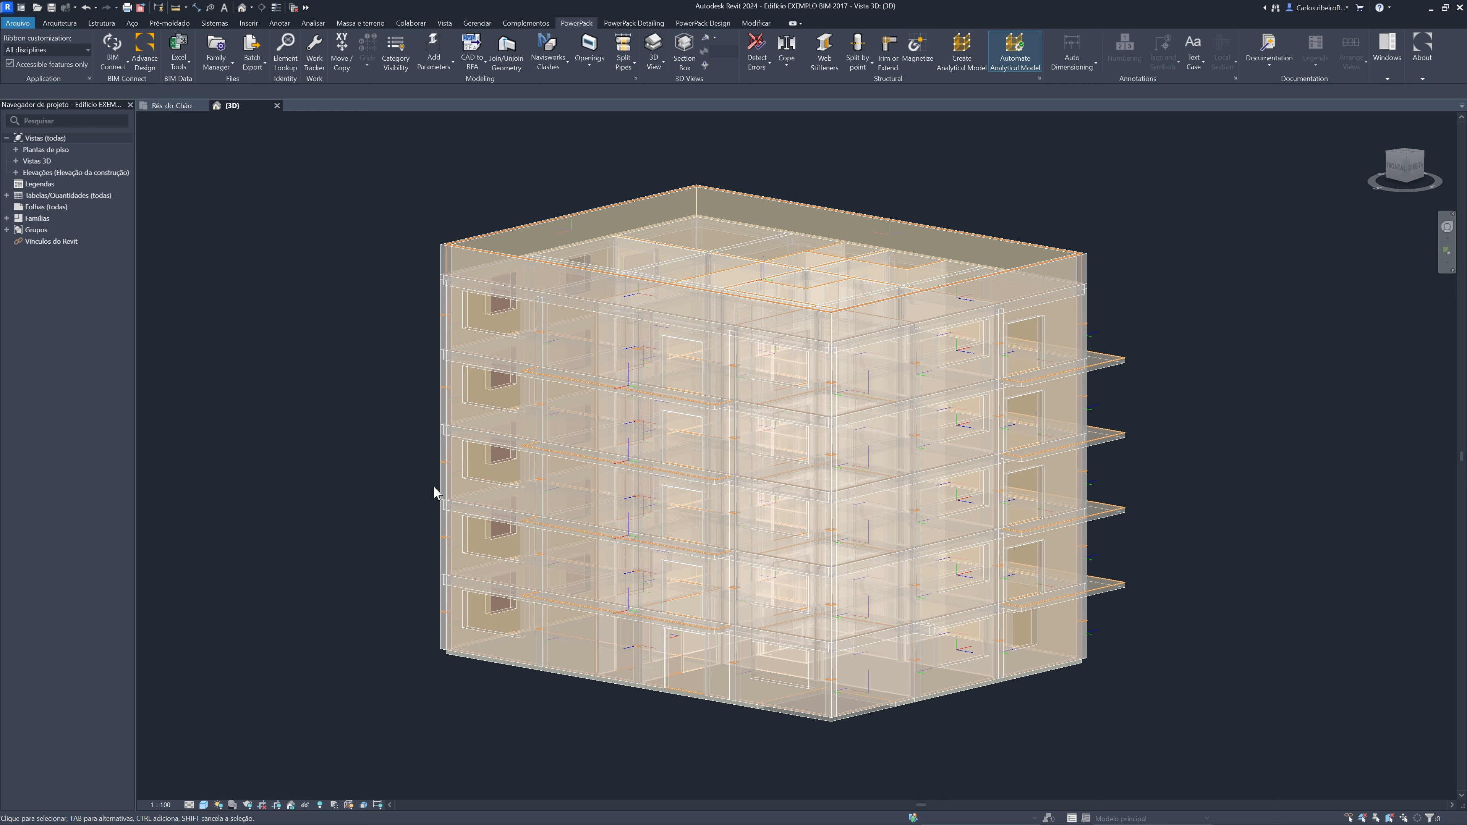
pyautogui.click(441, 634)
pyautogui.press('Tab')
pyautogui.press('Tab')
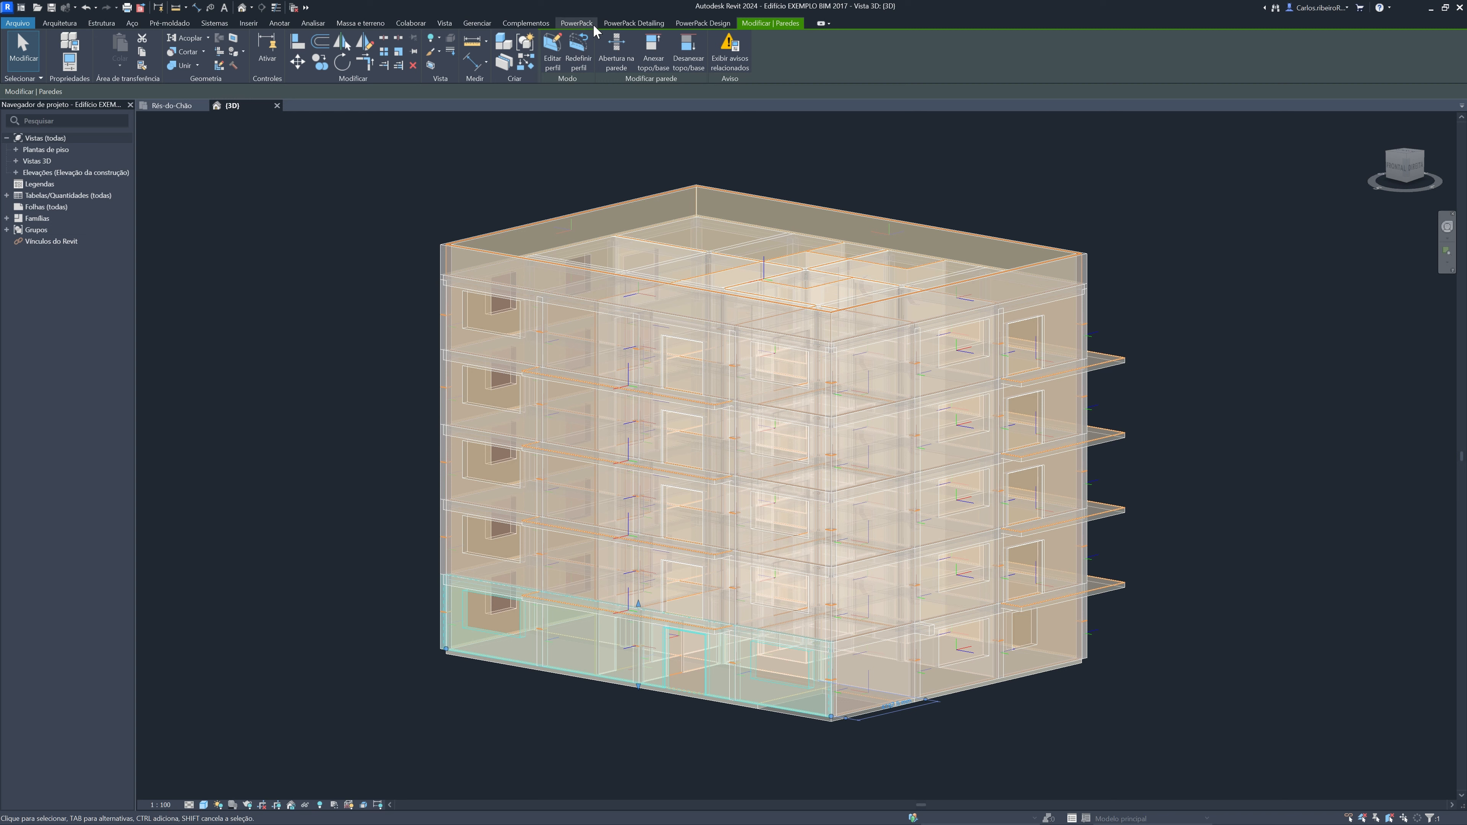
pyautogui.click(699, 23)
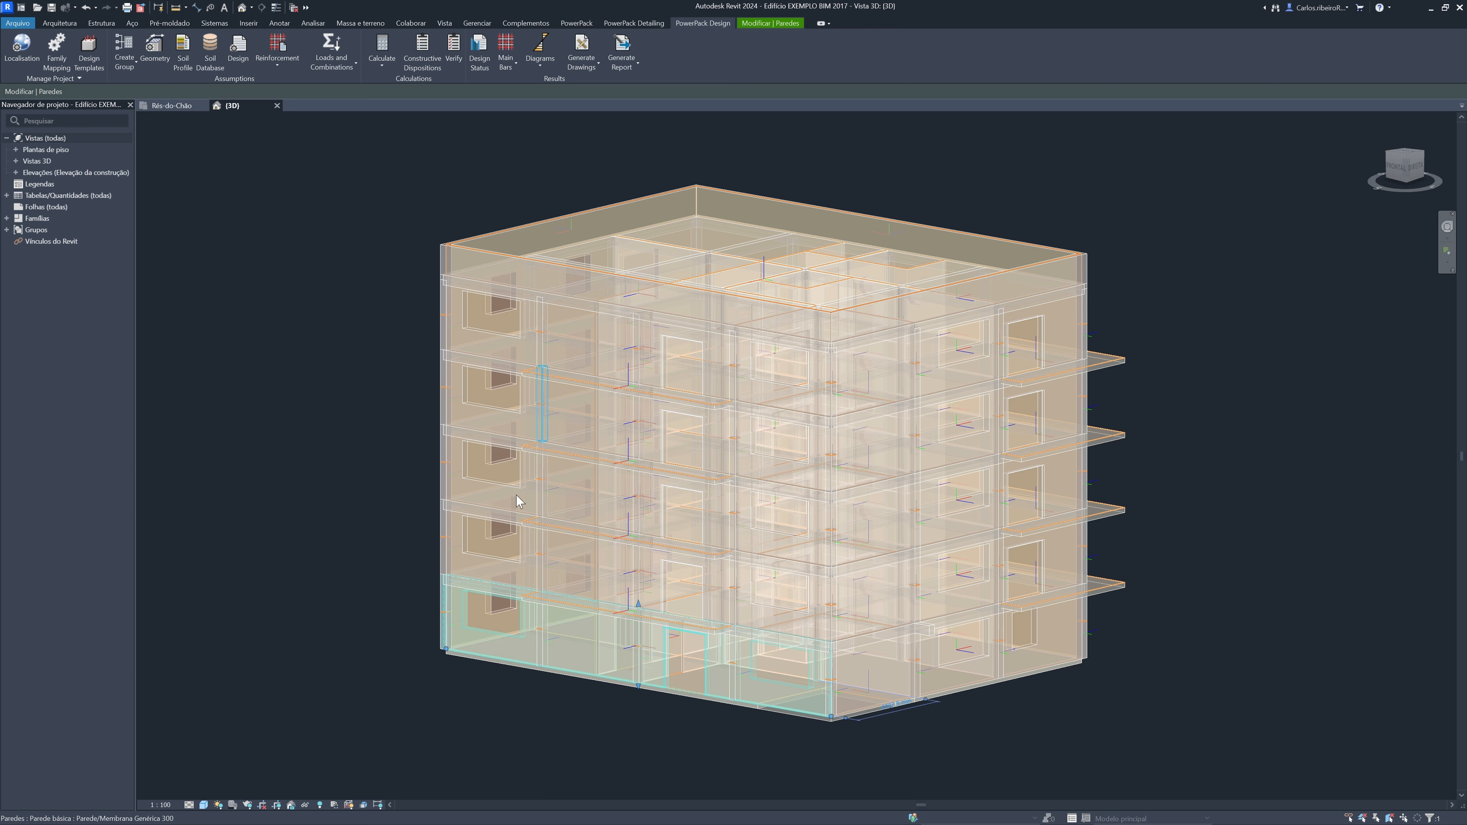
pyautogui.click(394, 696)
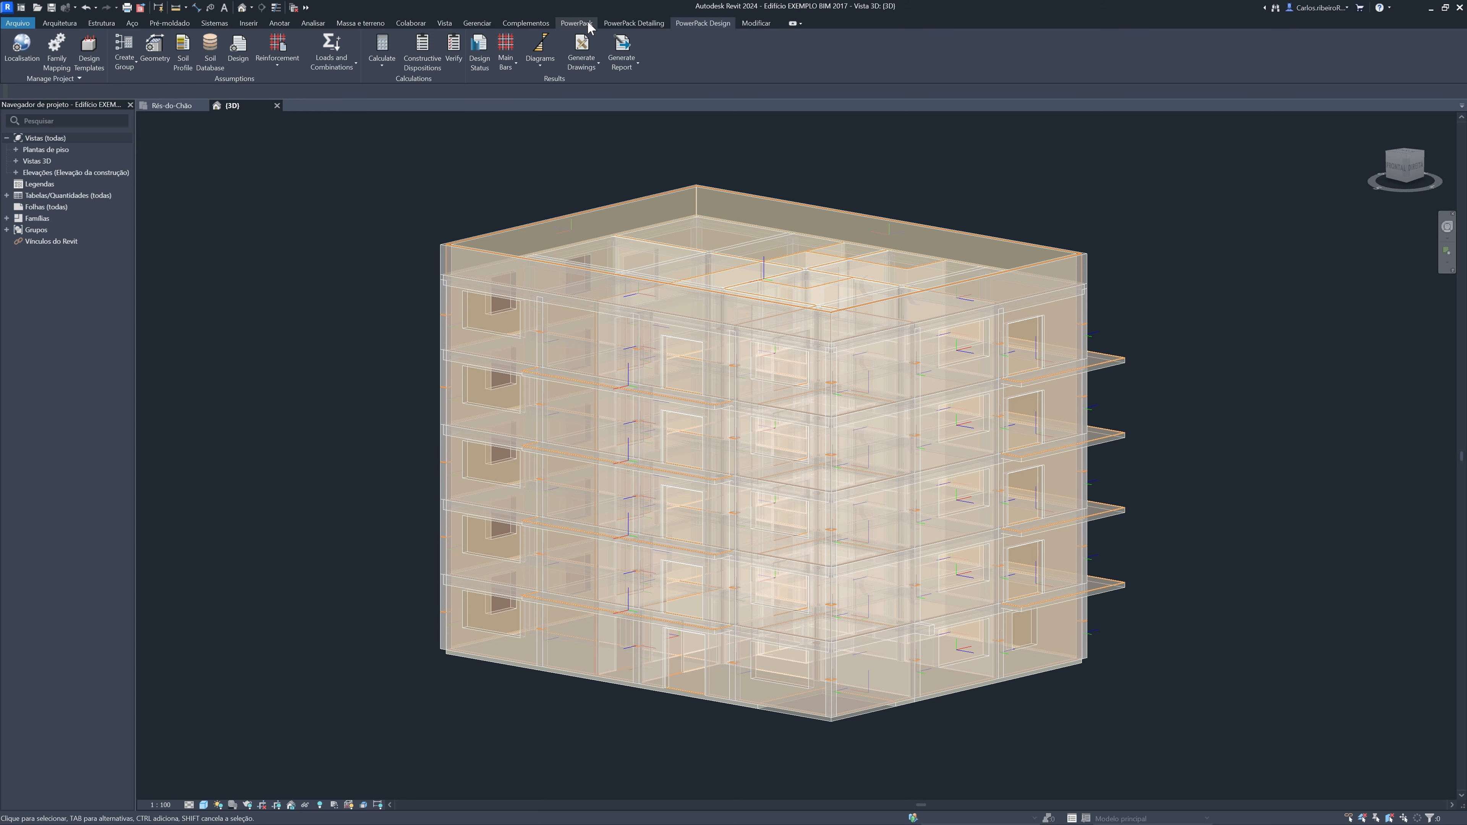
# Hide the Paredes, Quadro estrutural and Painéis analíticos categories in the 3D view and apply the category visibility
pyautogui.click(576, 23)
pyautogui.click(396, 54)
pyautogui.moveTo(685, 231); pyautogui.dragTo(139, 293)
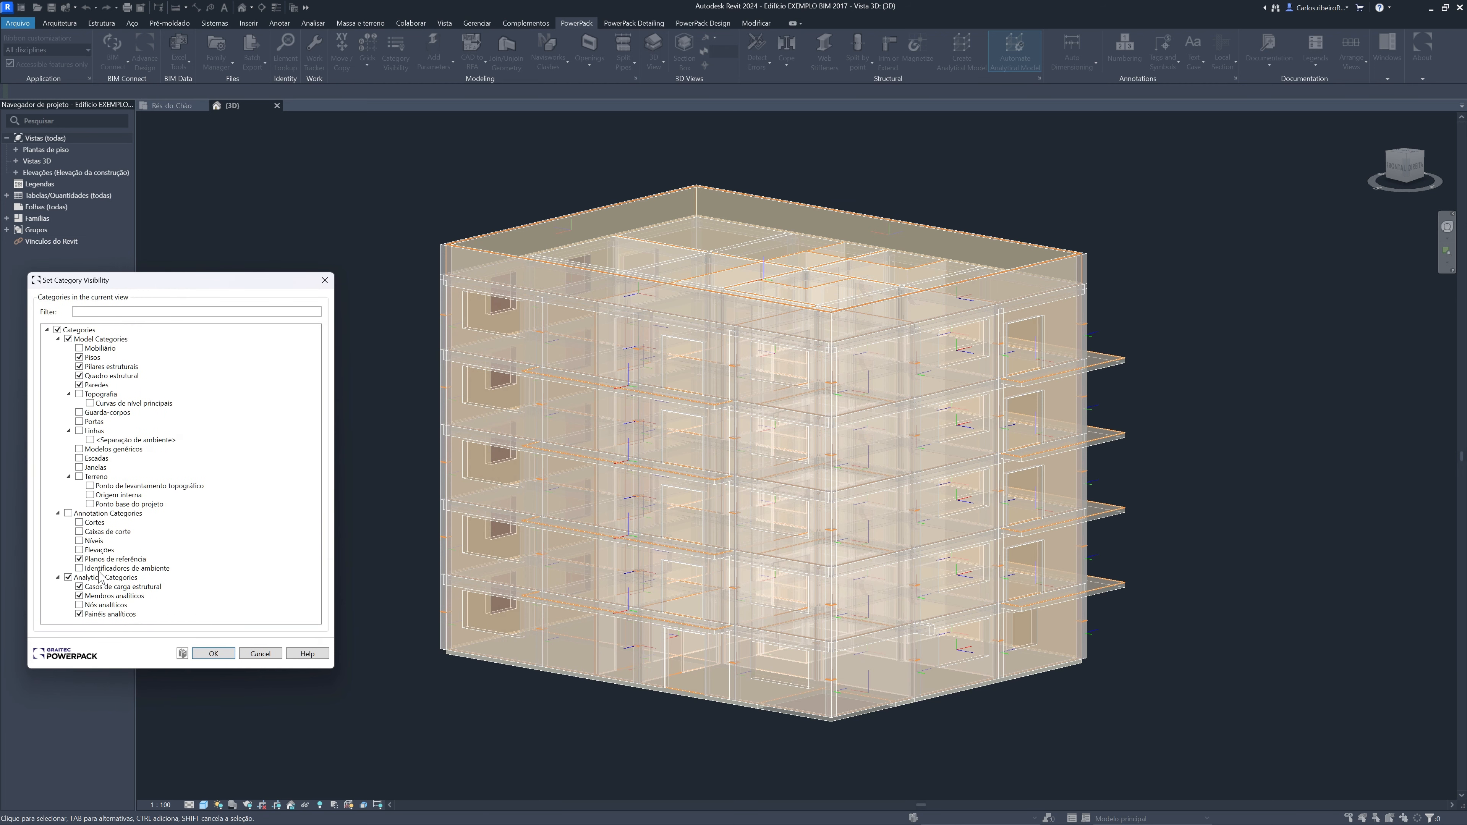
pyautogui.click(79, 384)
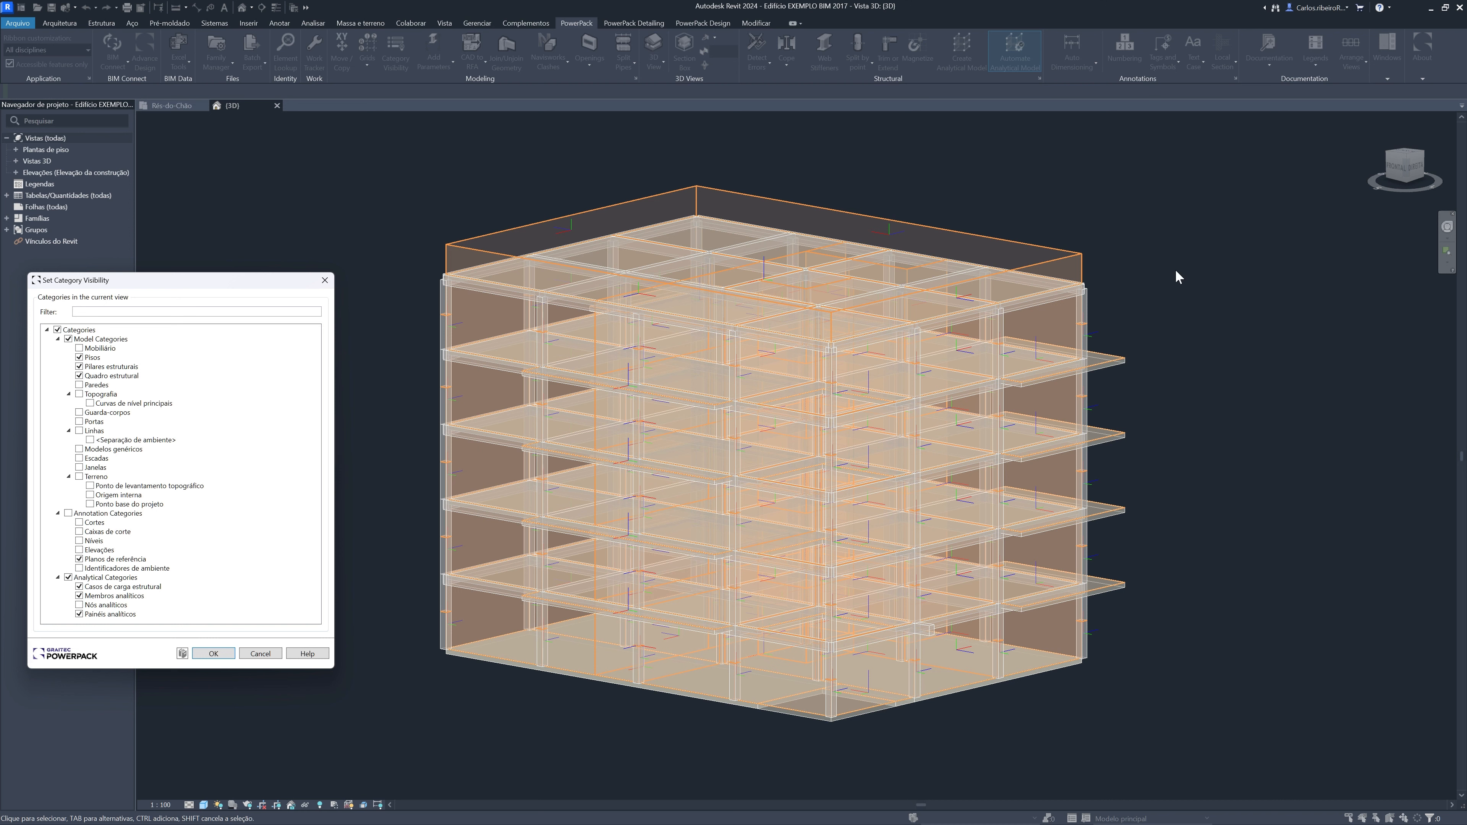
pyautogui.click(79, 376)
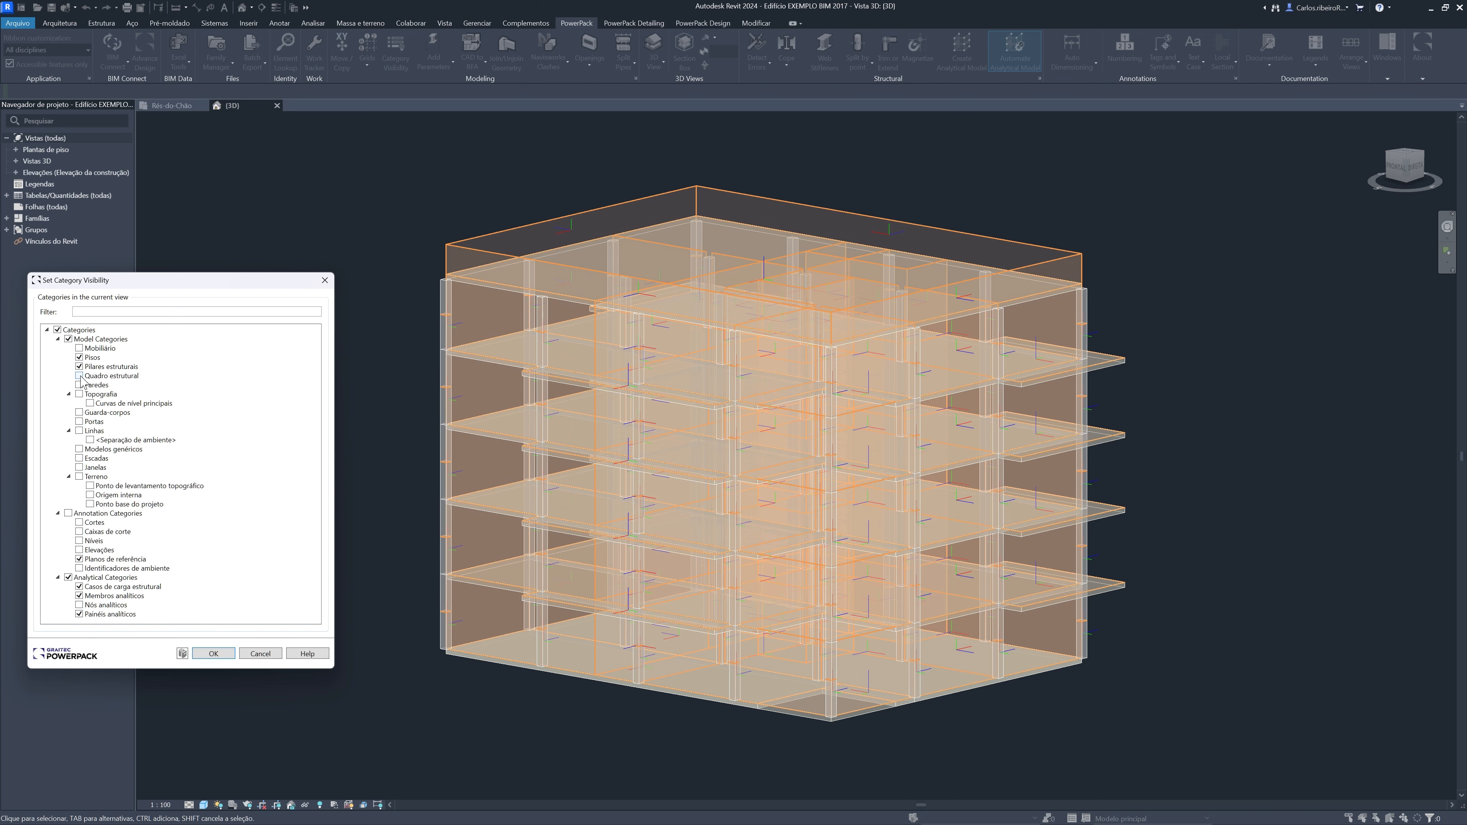
pyautogui.click(80, 377)
pyautogui.click(80, 376)
pyautogui.click(80, 615)
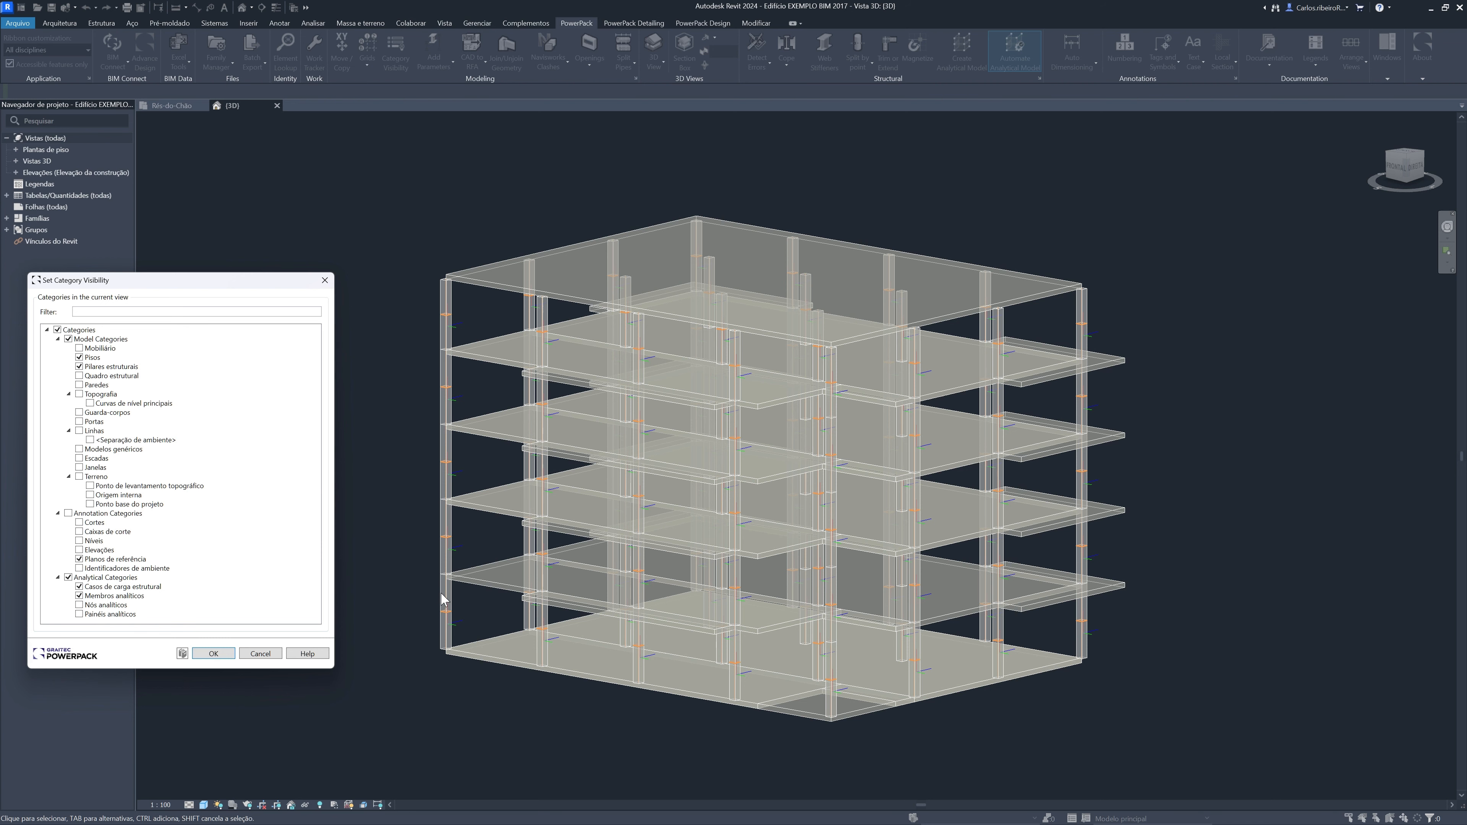
pyautogui.click(447, 624)
pyautogui.click(224, 653)
# Select the ground-floor corner column and check the PowerPack Design localization settings for country, languages and design codes
pyautogui.click(443, 633)
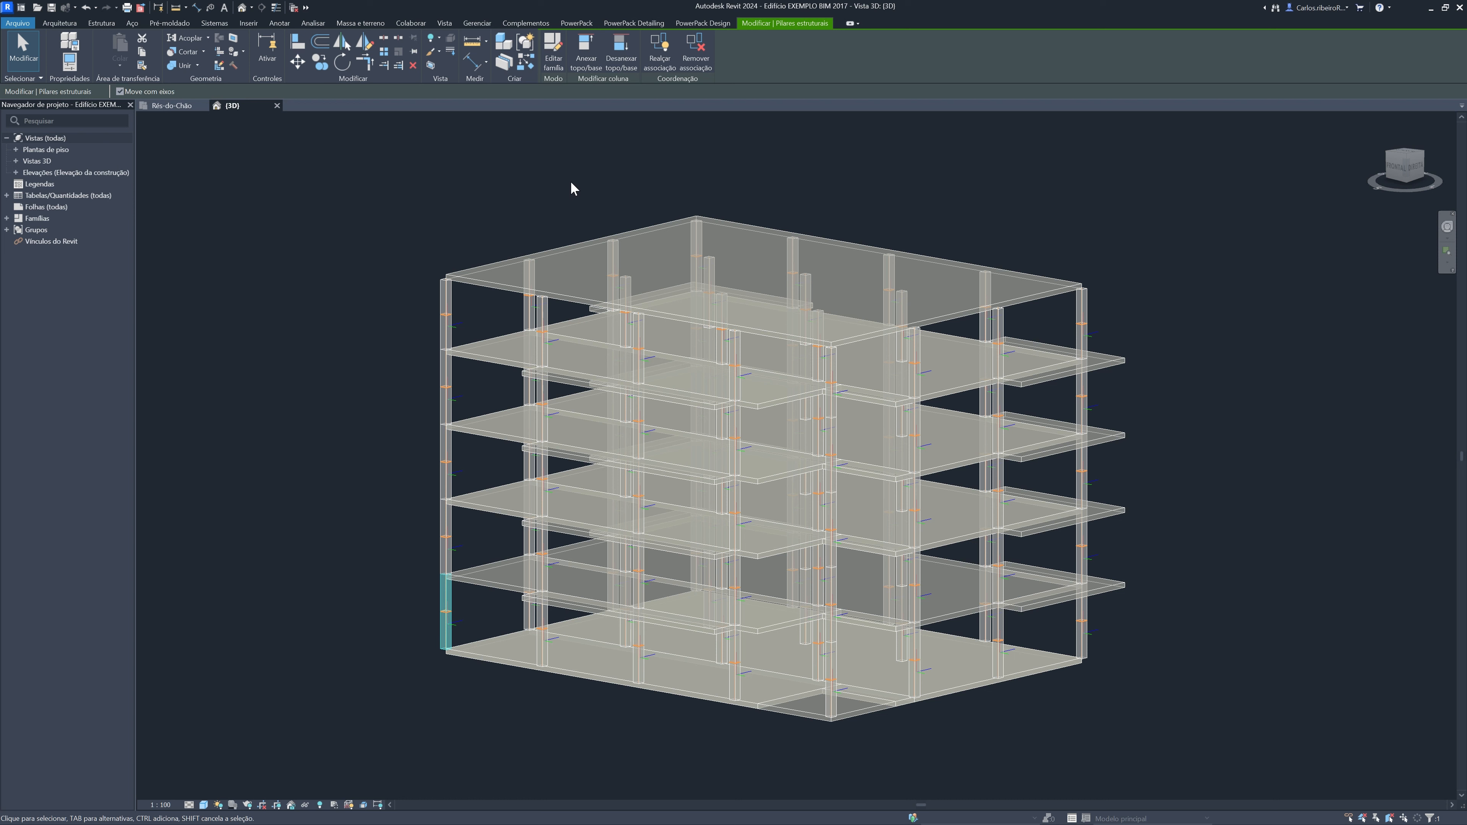
pyautogui.click(699, 23)
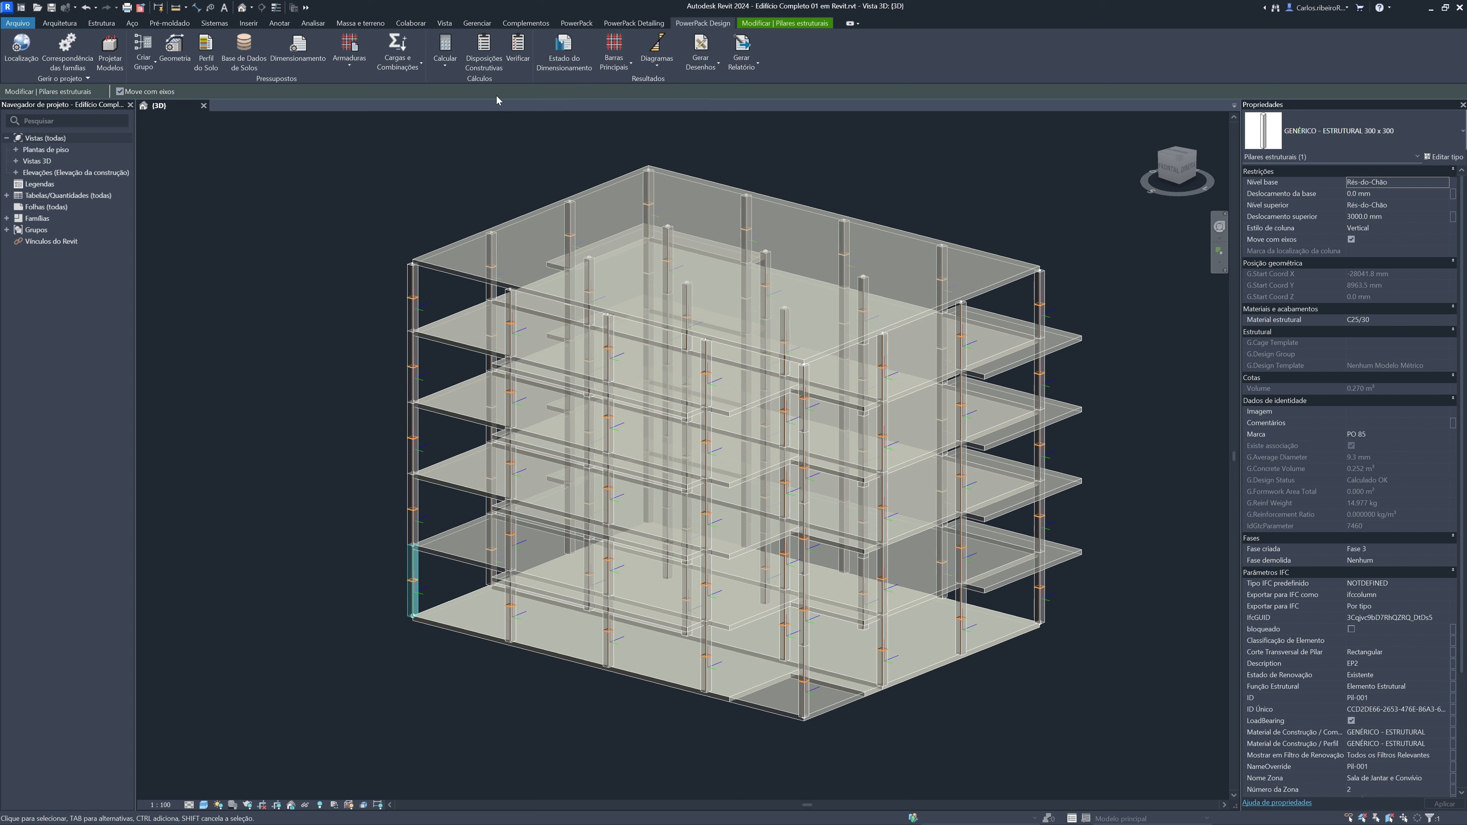
pyautogui.click(22, 52)
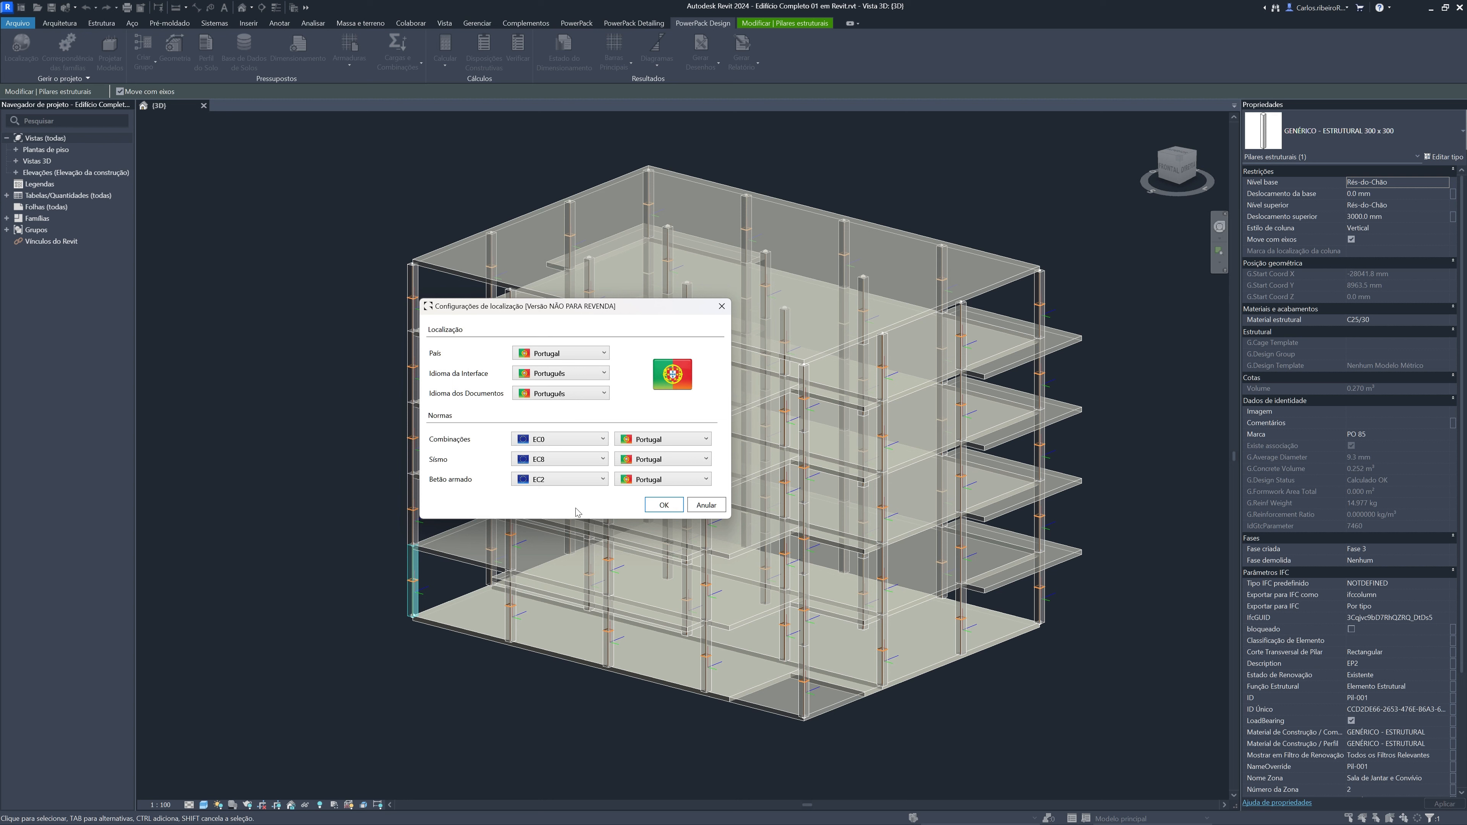
pyautogui.click(721, 306)
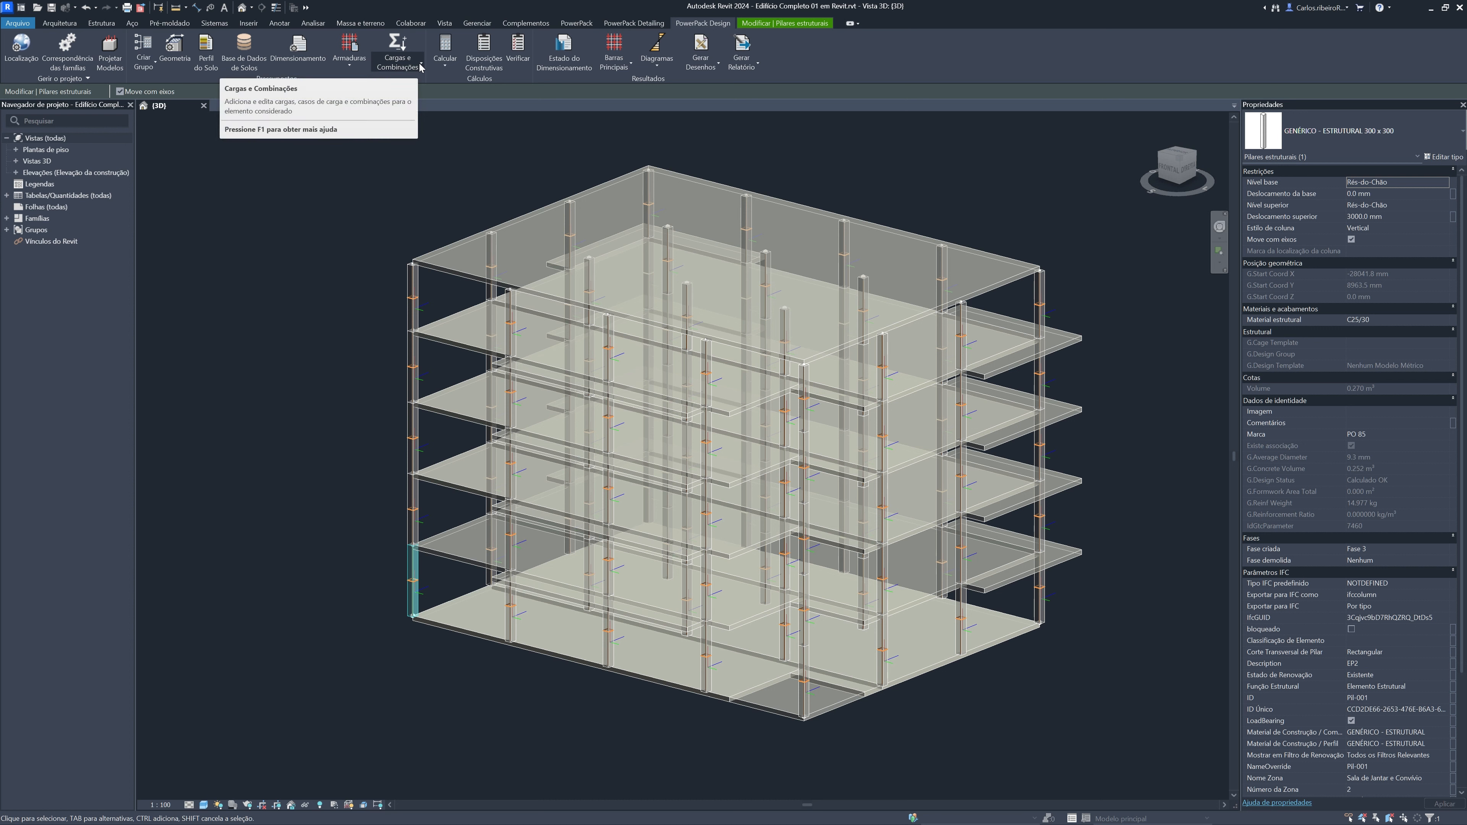
# Open the column's reinforcement assumptions, try the user-defined number of bars solution, and return to the minimum number of bars solution
pyautogui.click(350, 56)
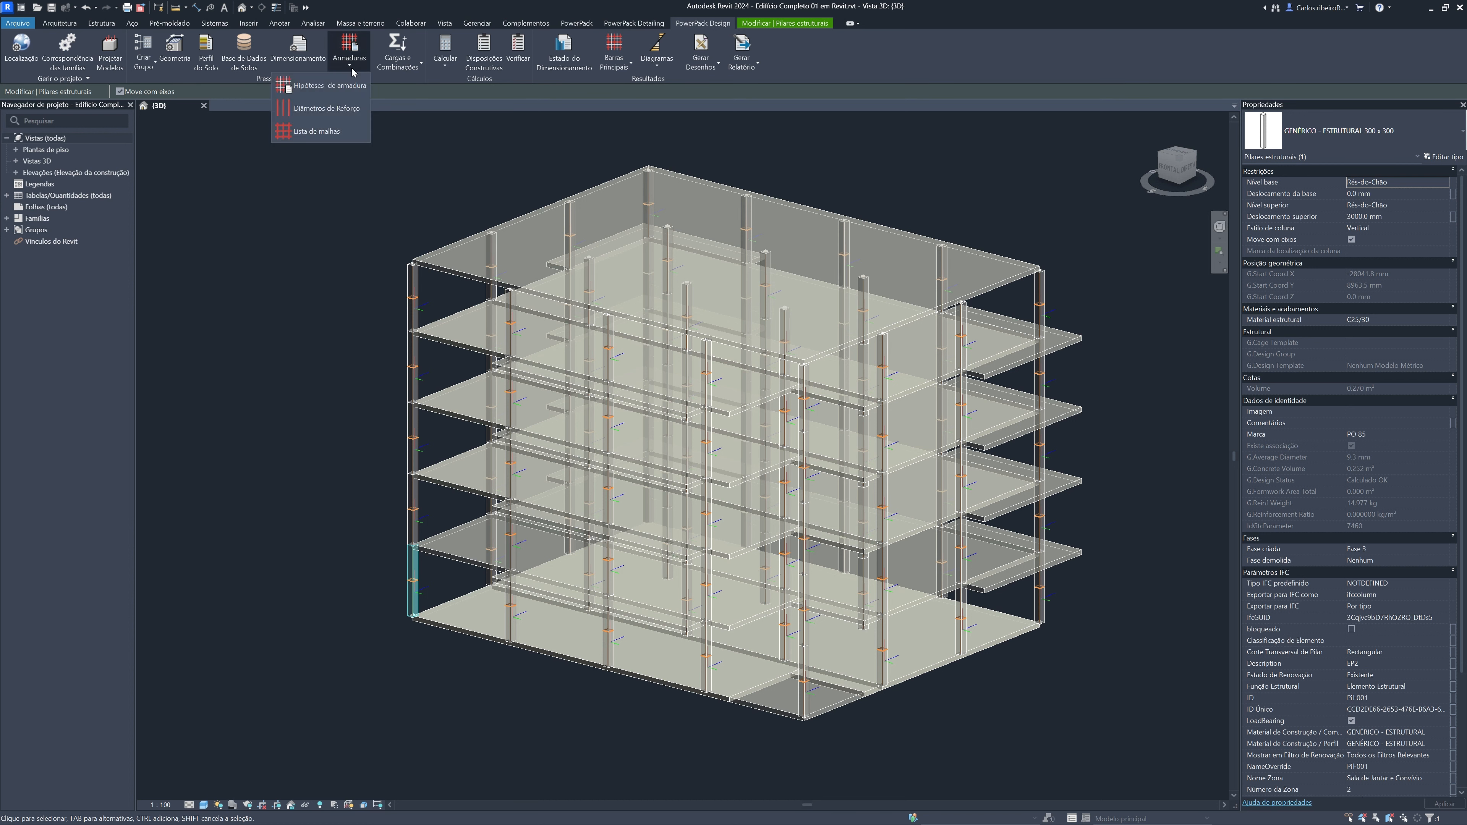
pyautogui.click(343, 94)
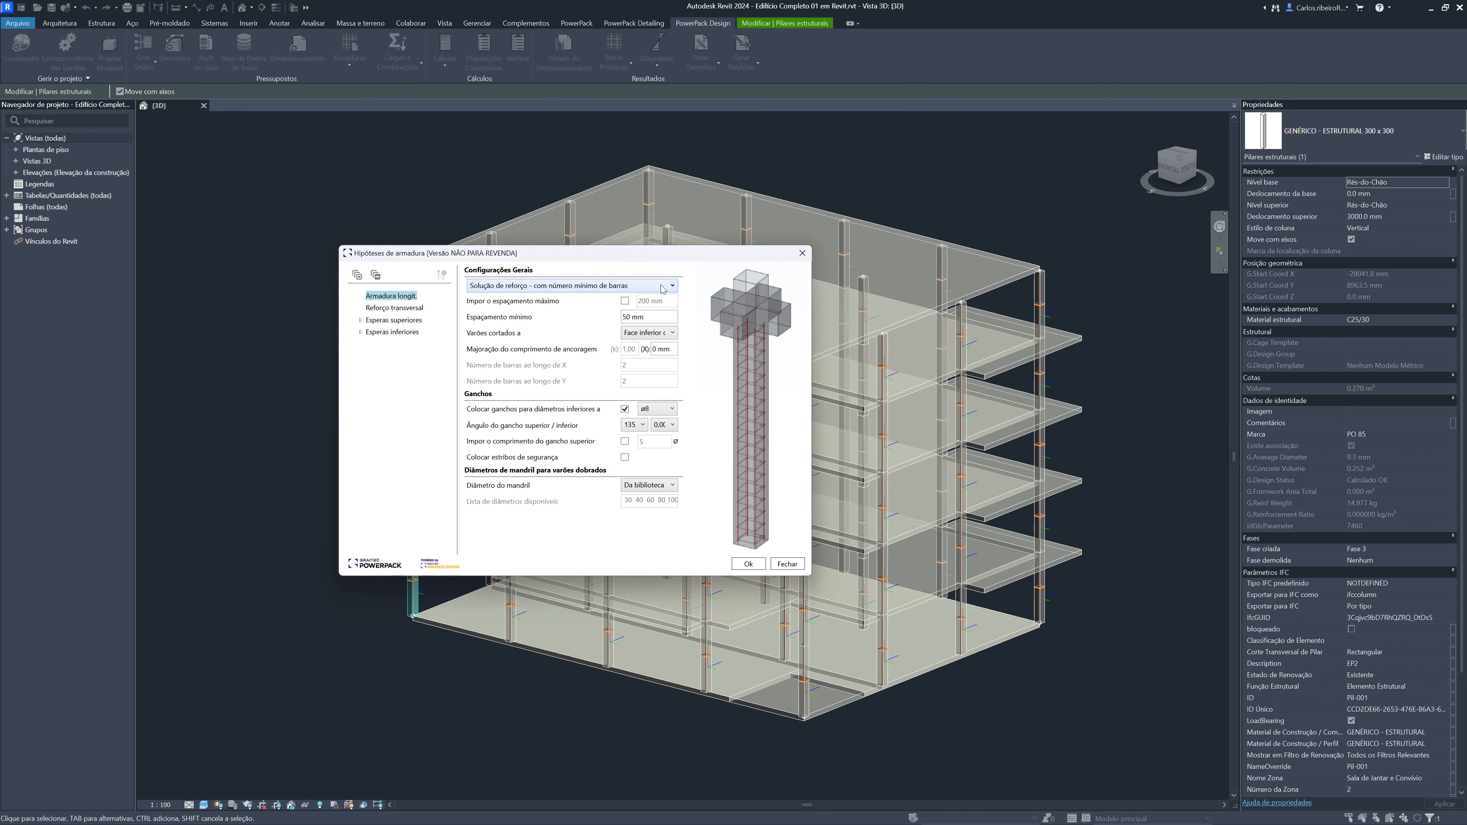
pyautogui.click(674, 289)
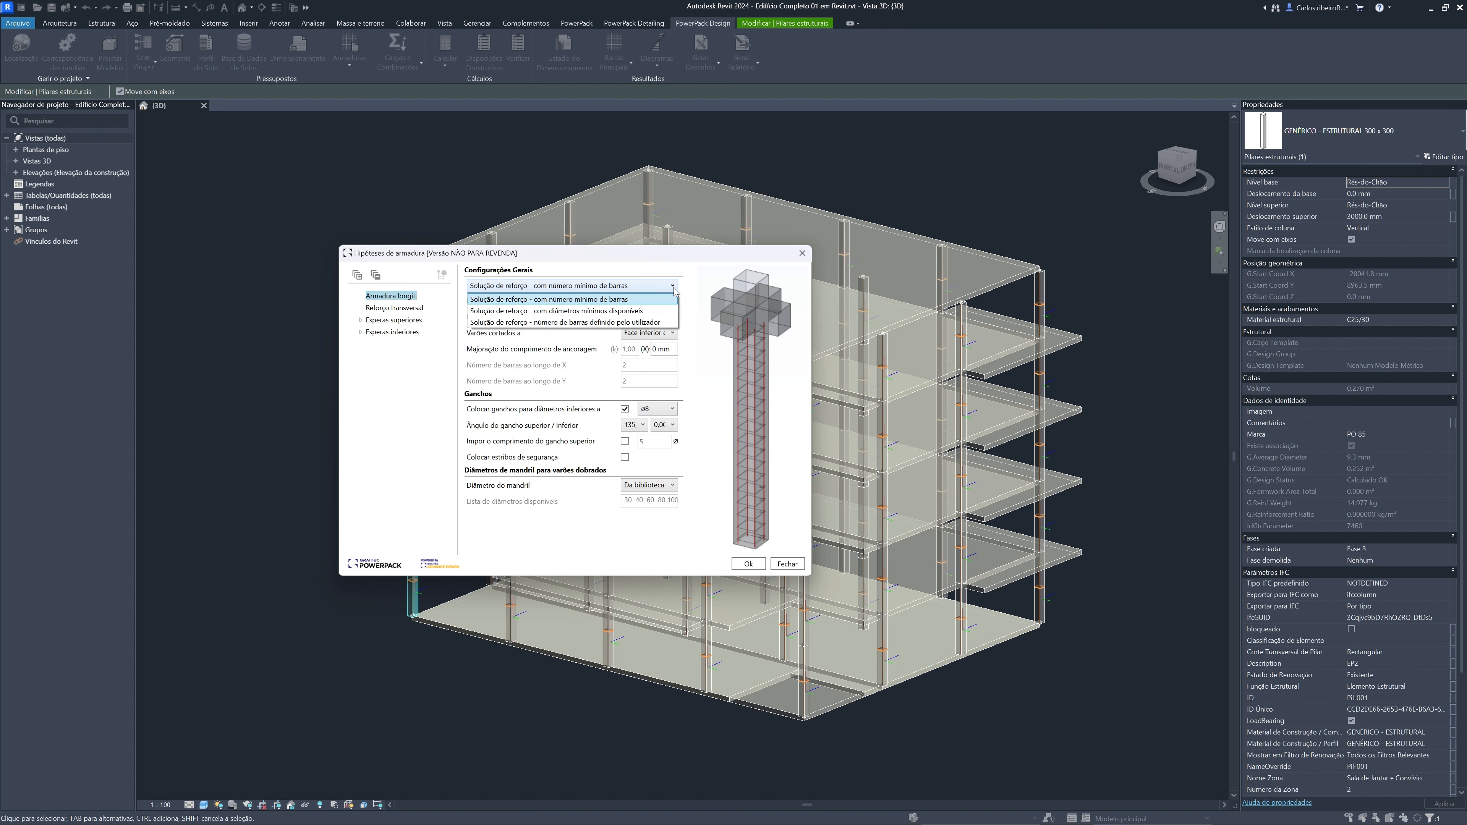
pyautogui.click(665, 324)
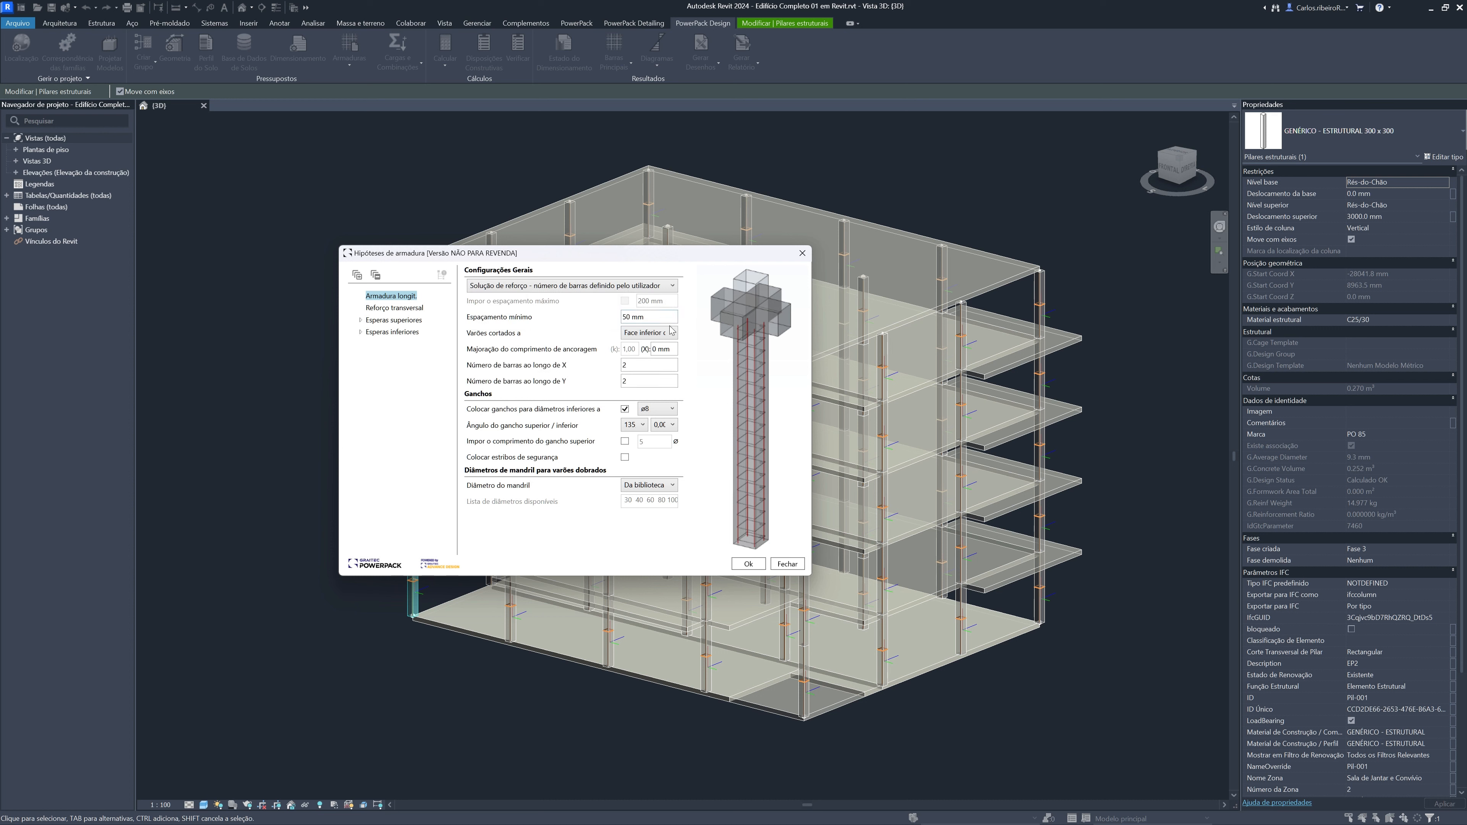
pyautogui.click(673, 286)
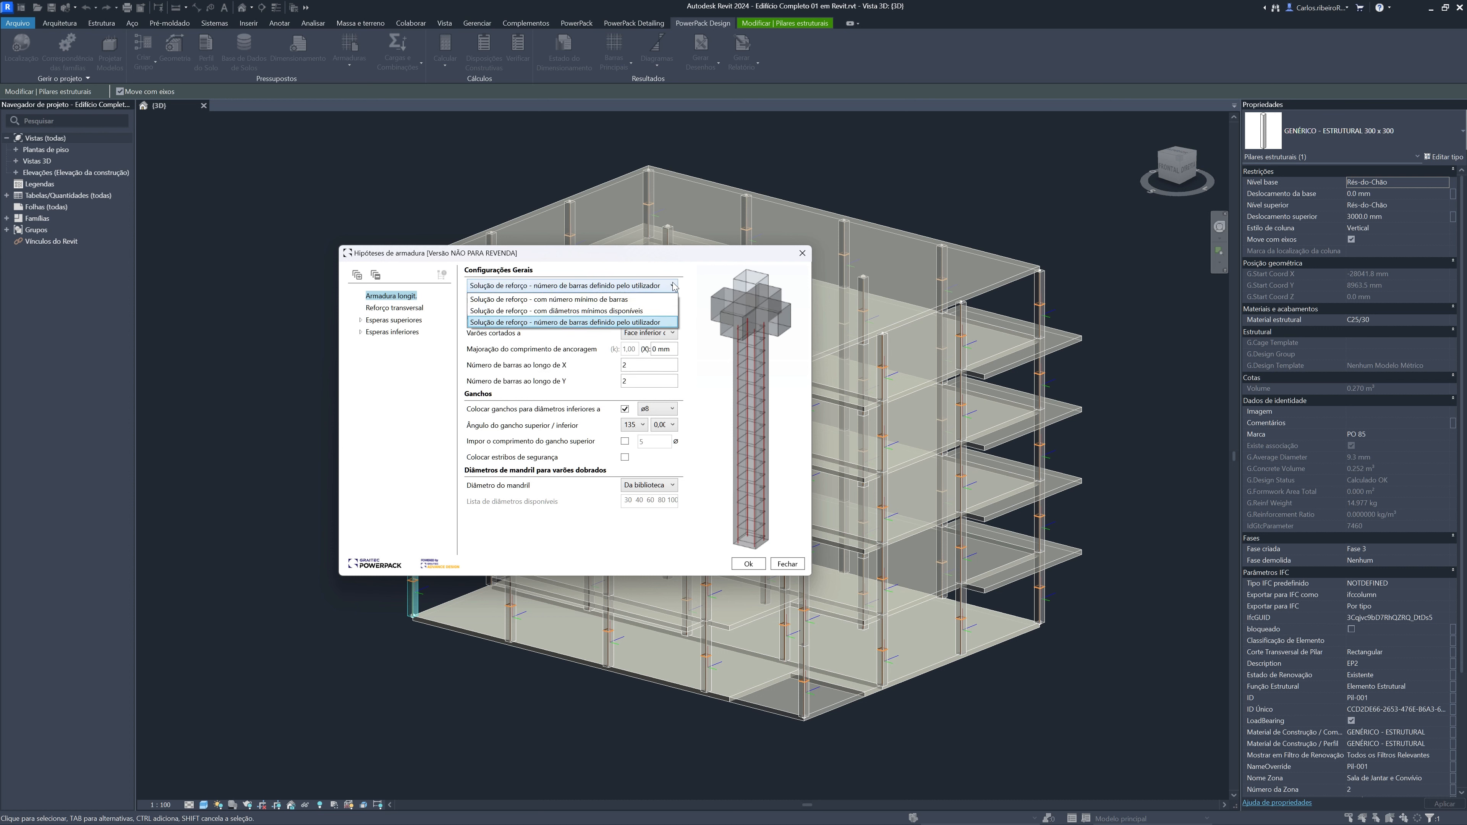
pyautogui.click(641, 300)
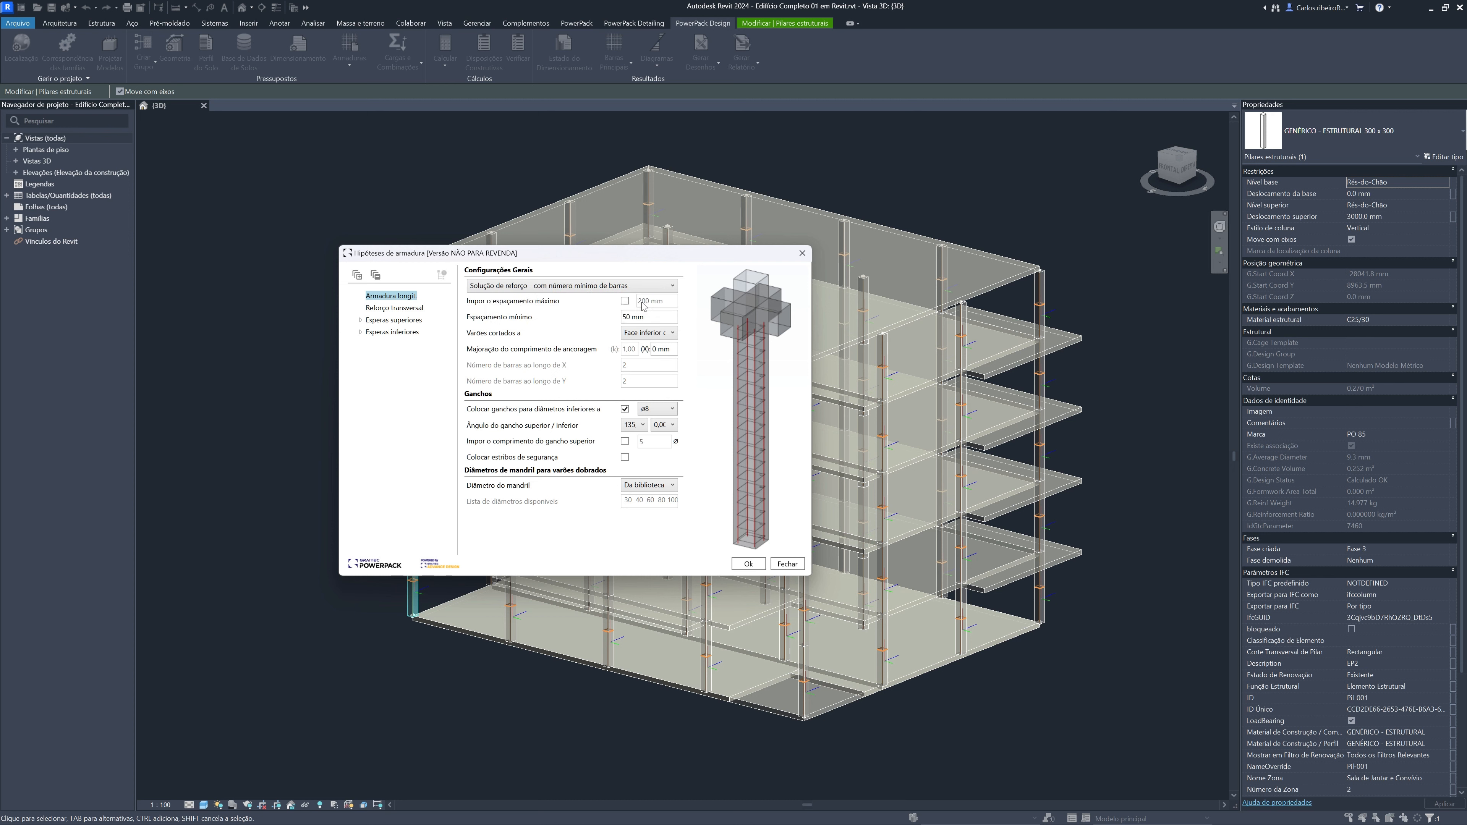
# Examine the longitudinal reinforcement options for minimum spacing, hook diameter limit, upper hook angle and mandrel diameter
pyautogui.click(650, 313)
pyautogui.click(672, 410)
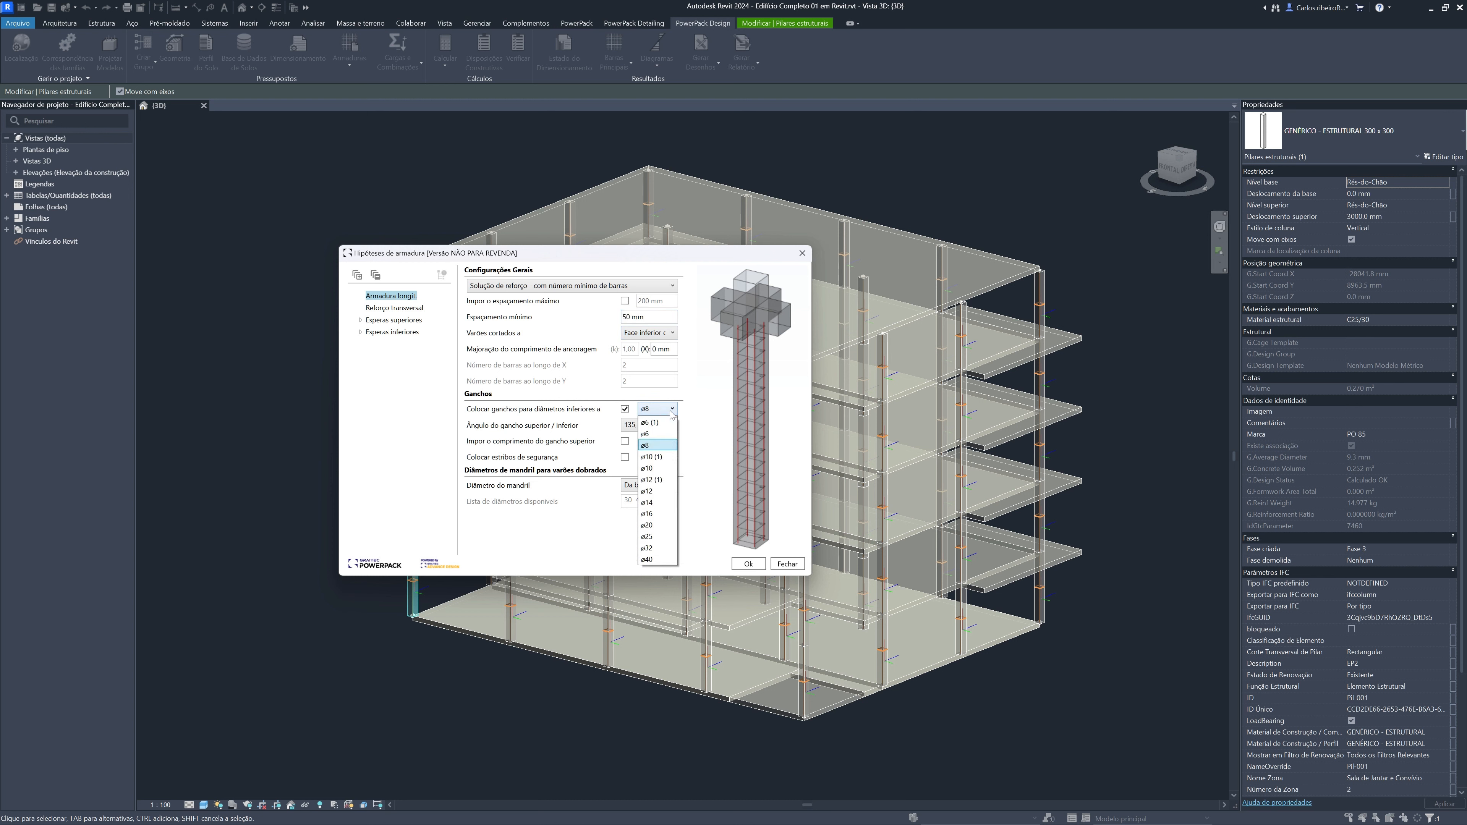
pyautogui.click(663, 449)
pyautogui.click(642, 425)
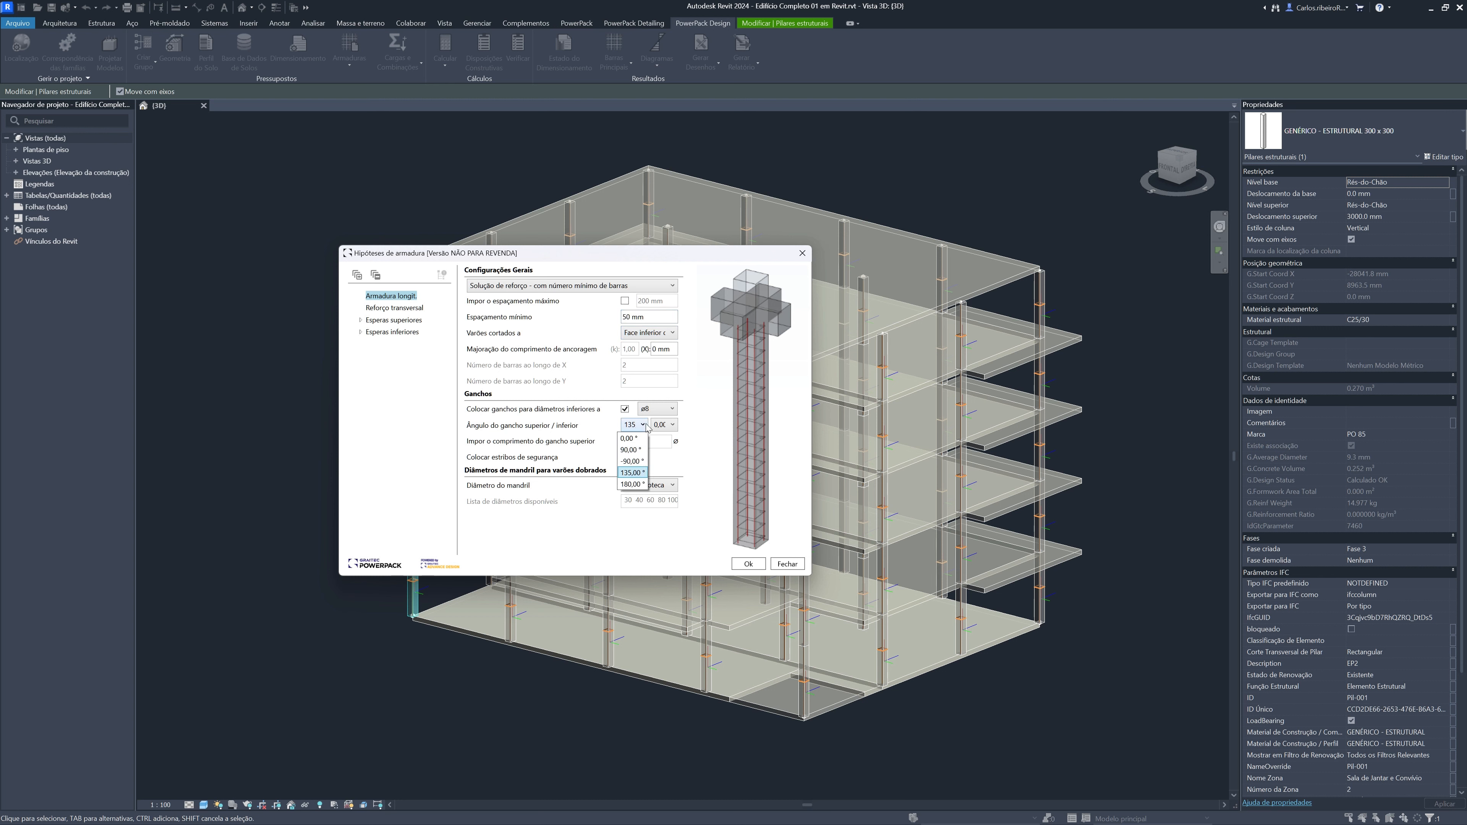
pyautogui.click(701, 422)
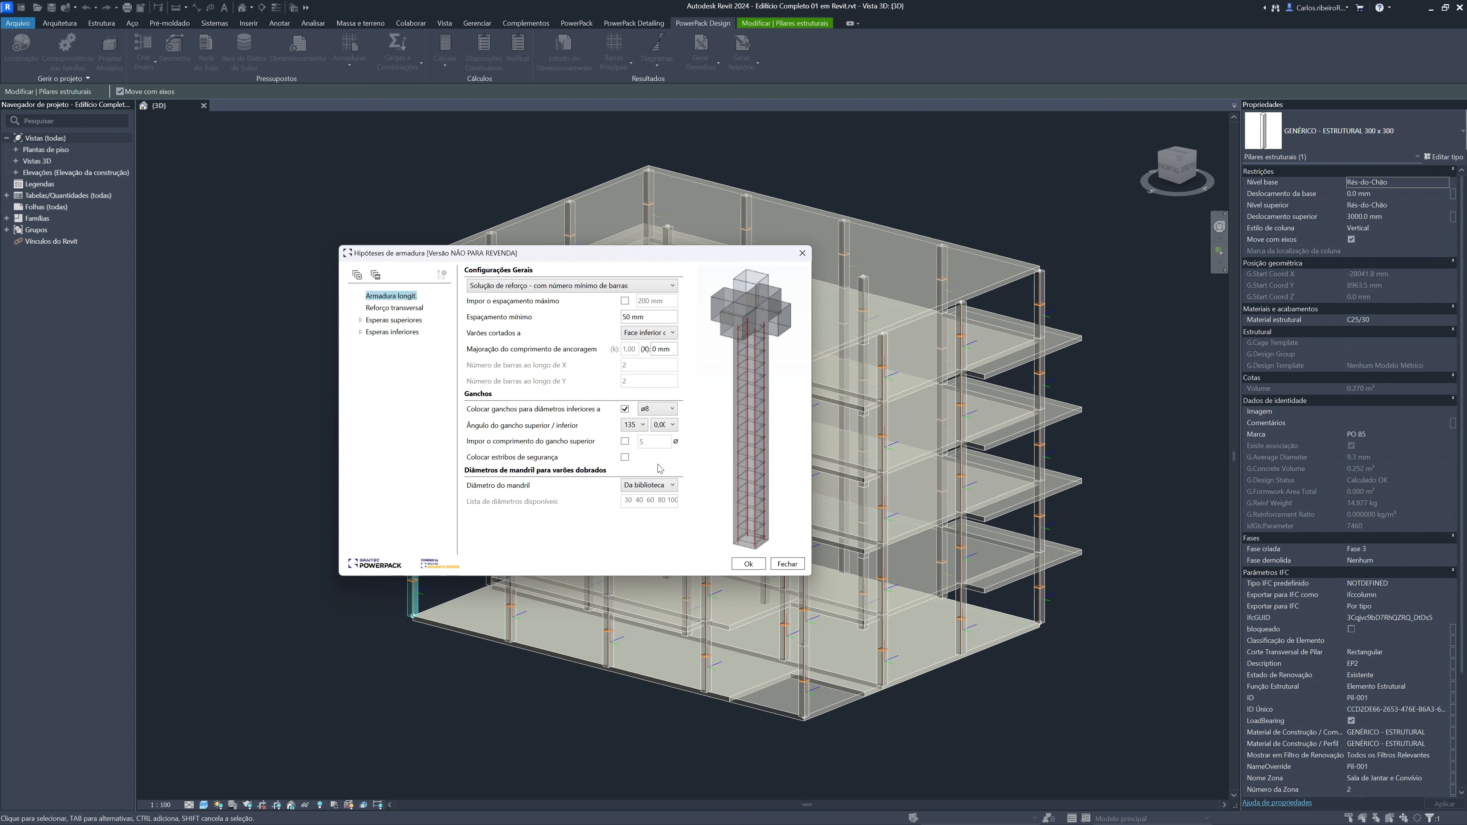
pyautogui.click(673, 486)
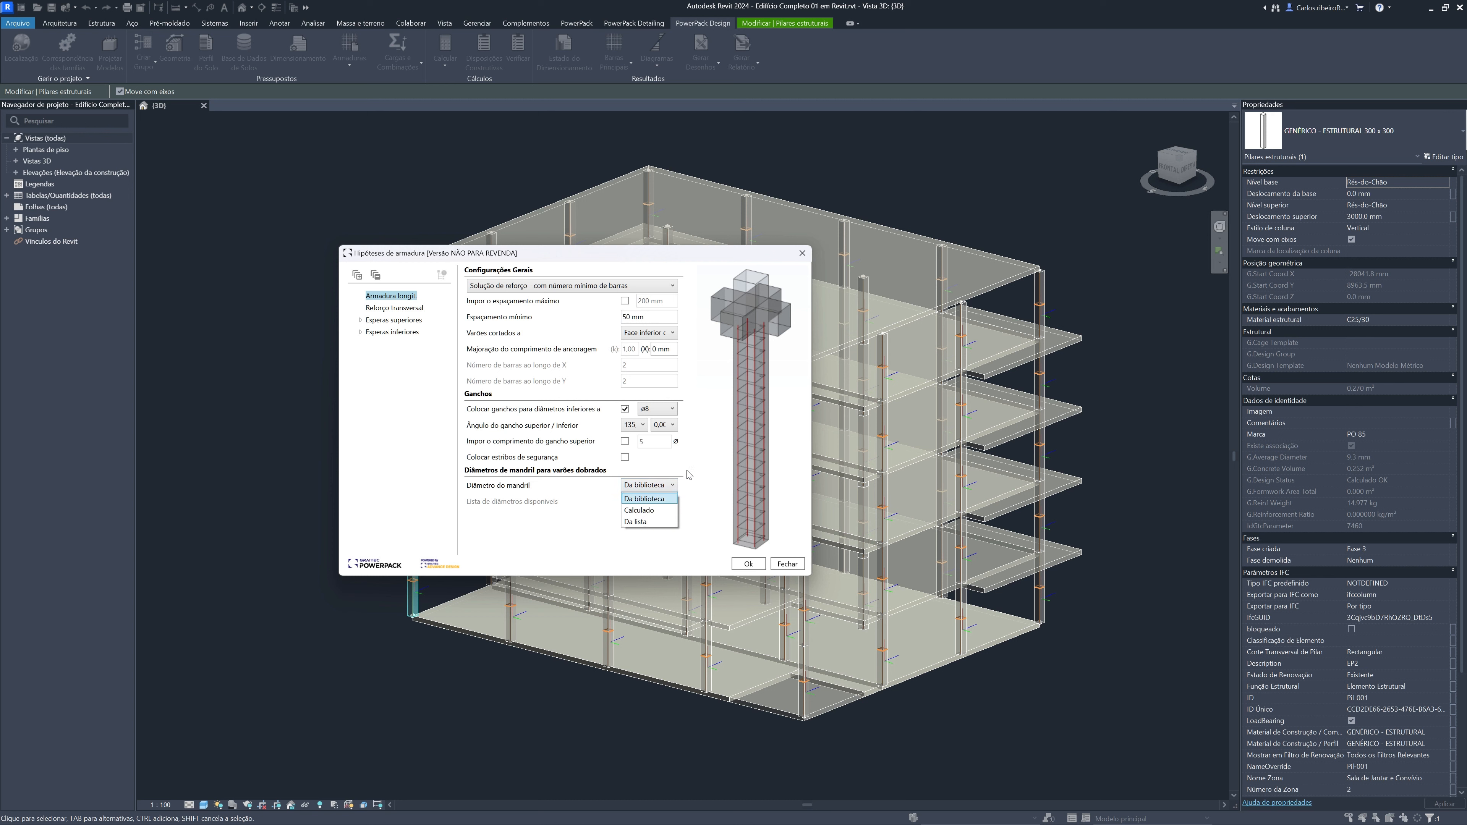
pyautogui.click(689, 473)
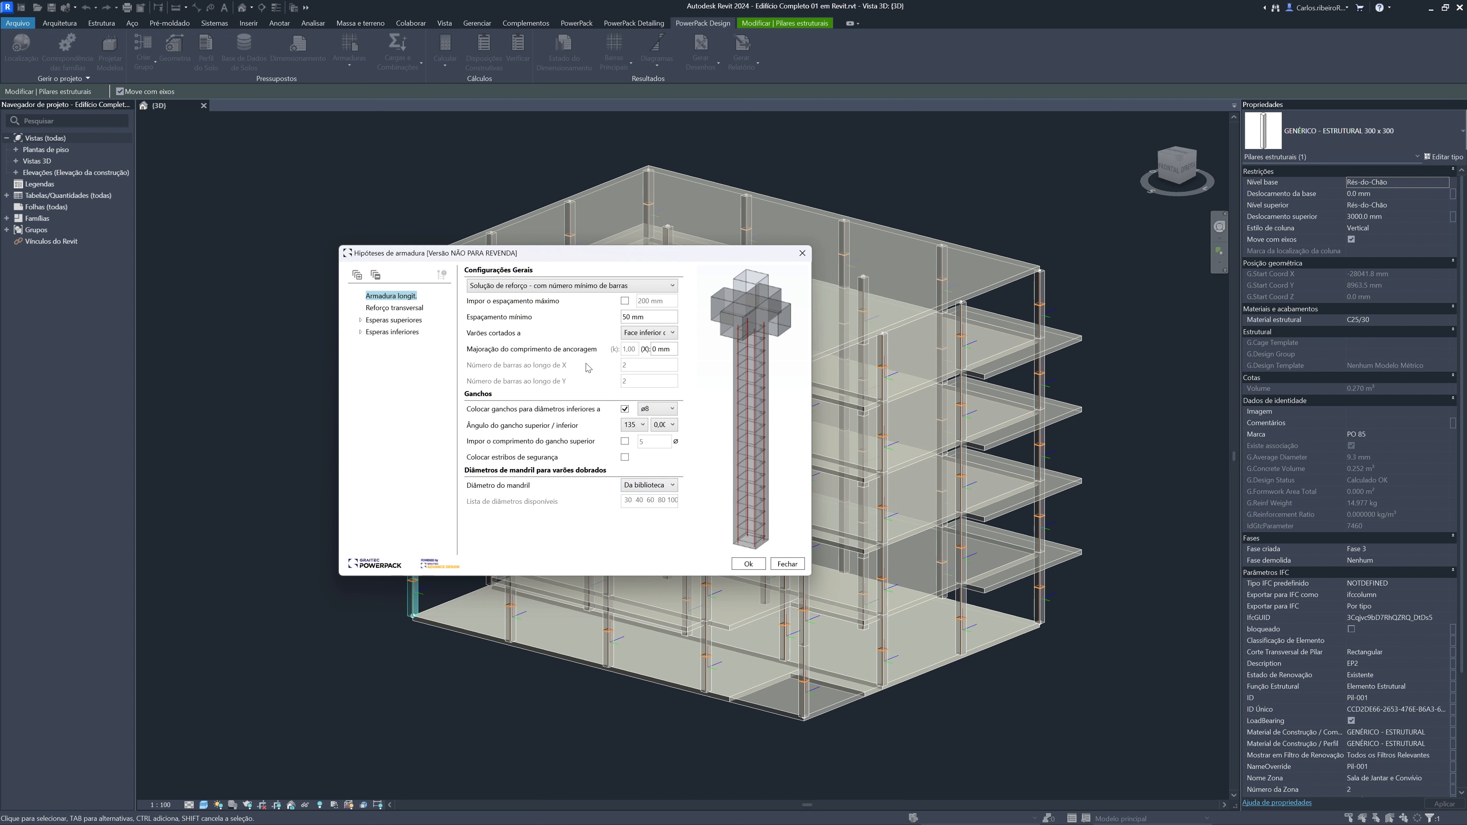
# Set the column's minimum transverse reinforcement diameter to ø6 and check the available stirrup hook types
pyautogui.click(412, 311)
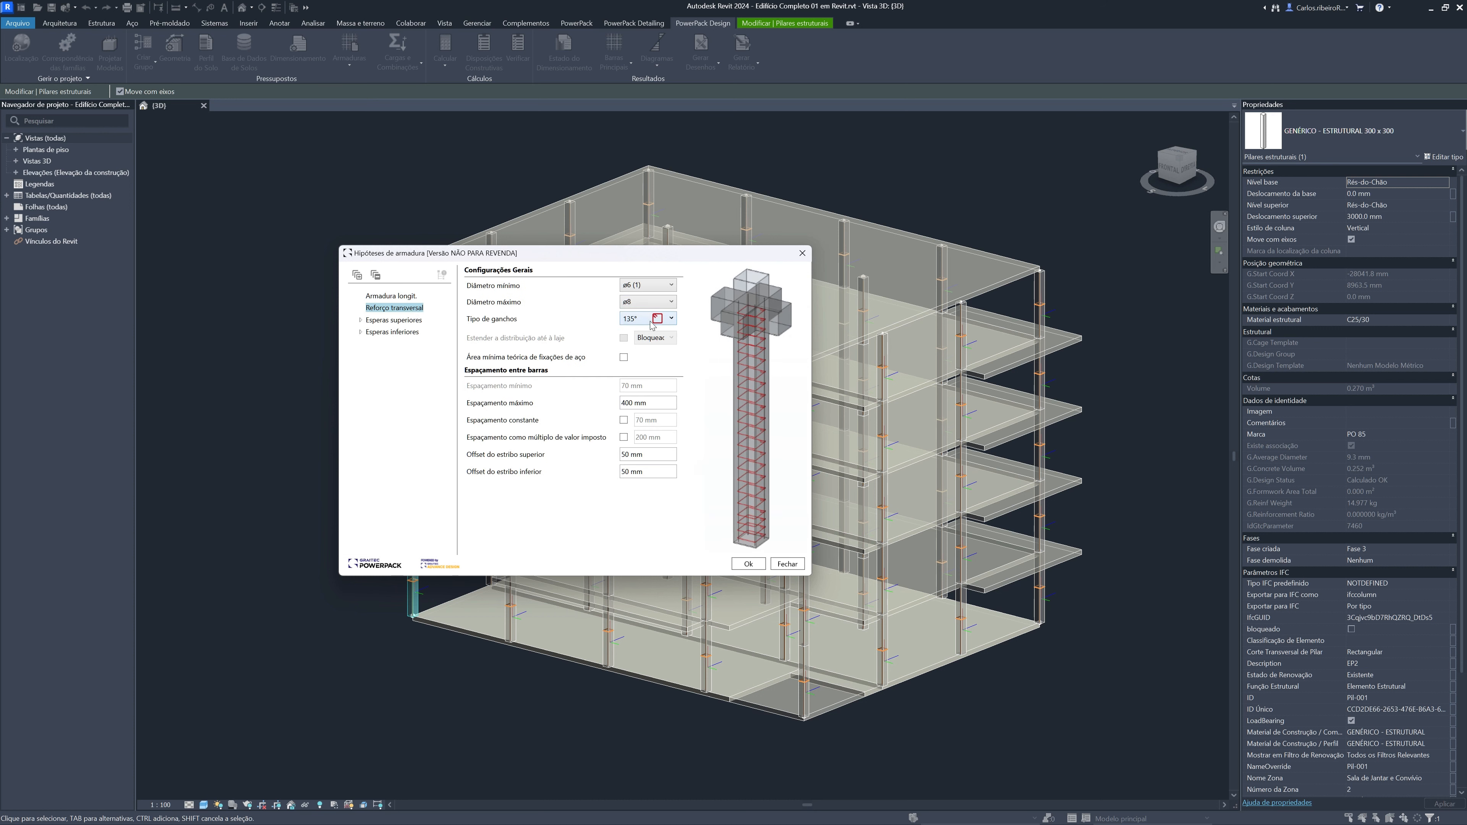
pyautogui.click(672, 286)
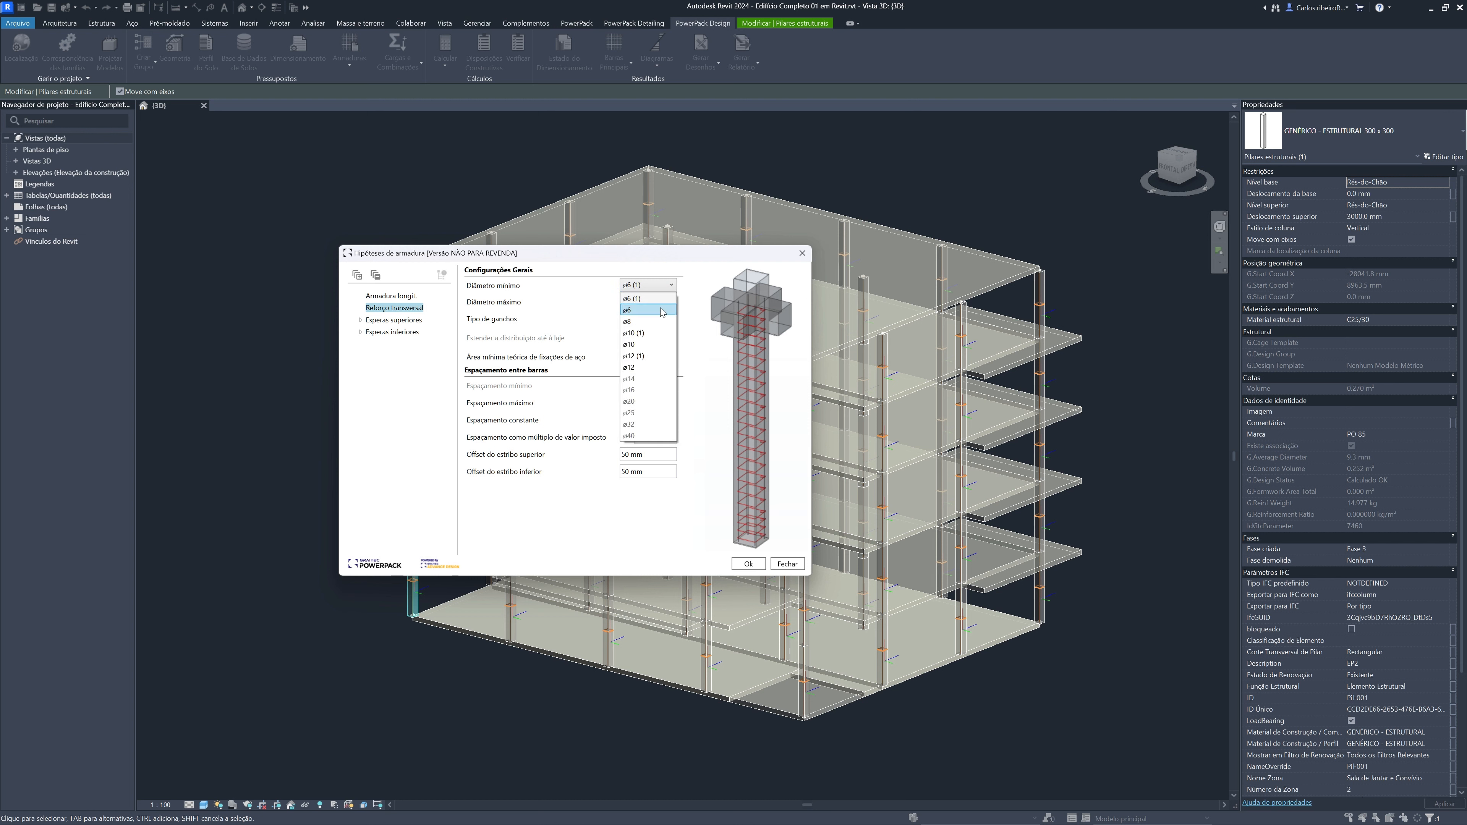
pyautogui.click(656, 296)
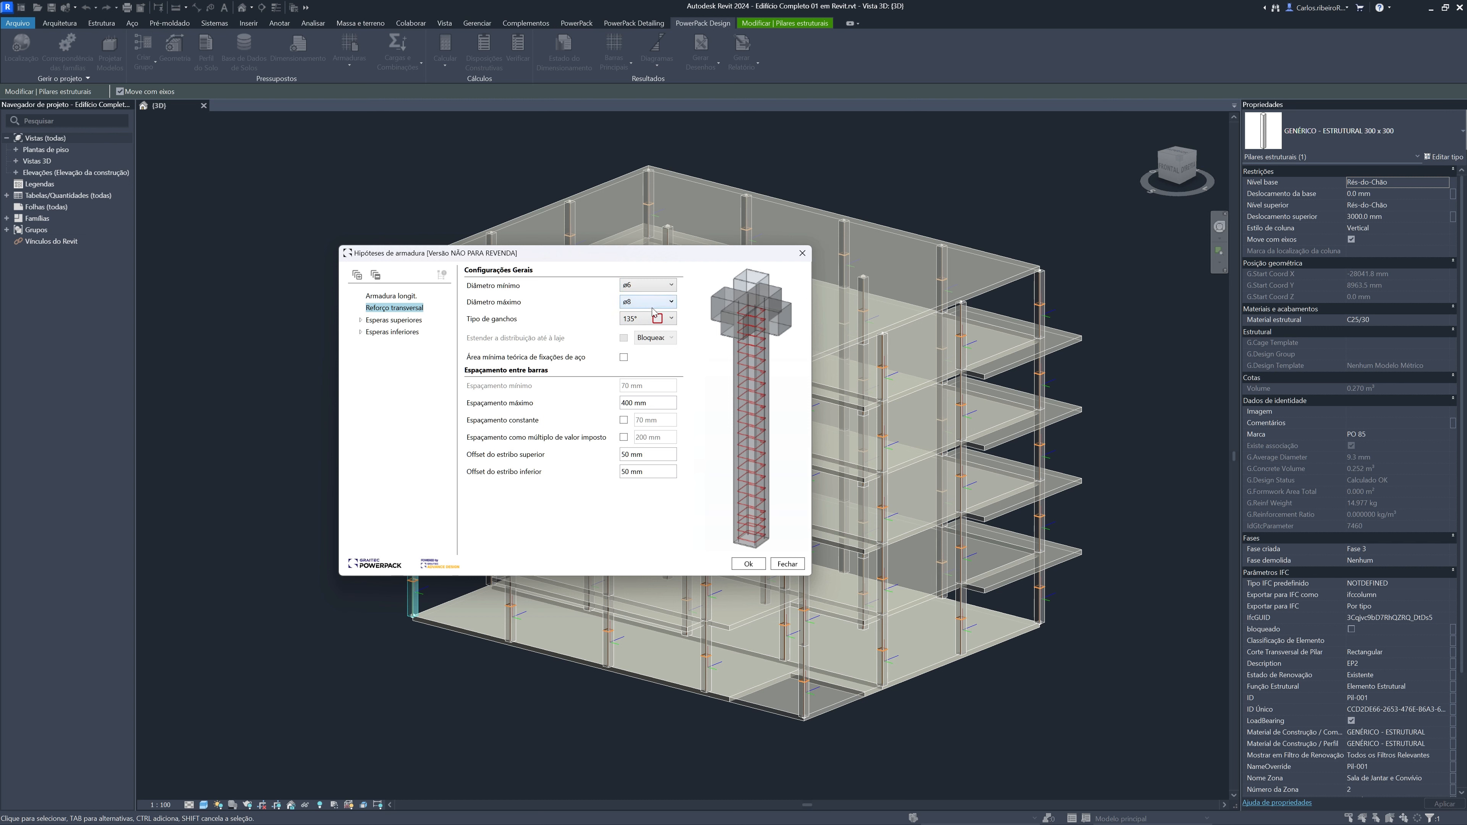
pyautogui.click(672, 319)
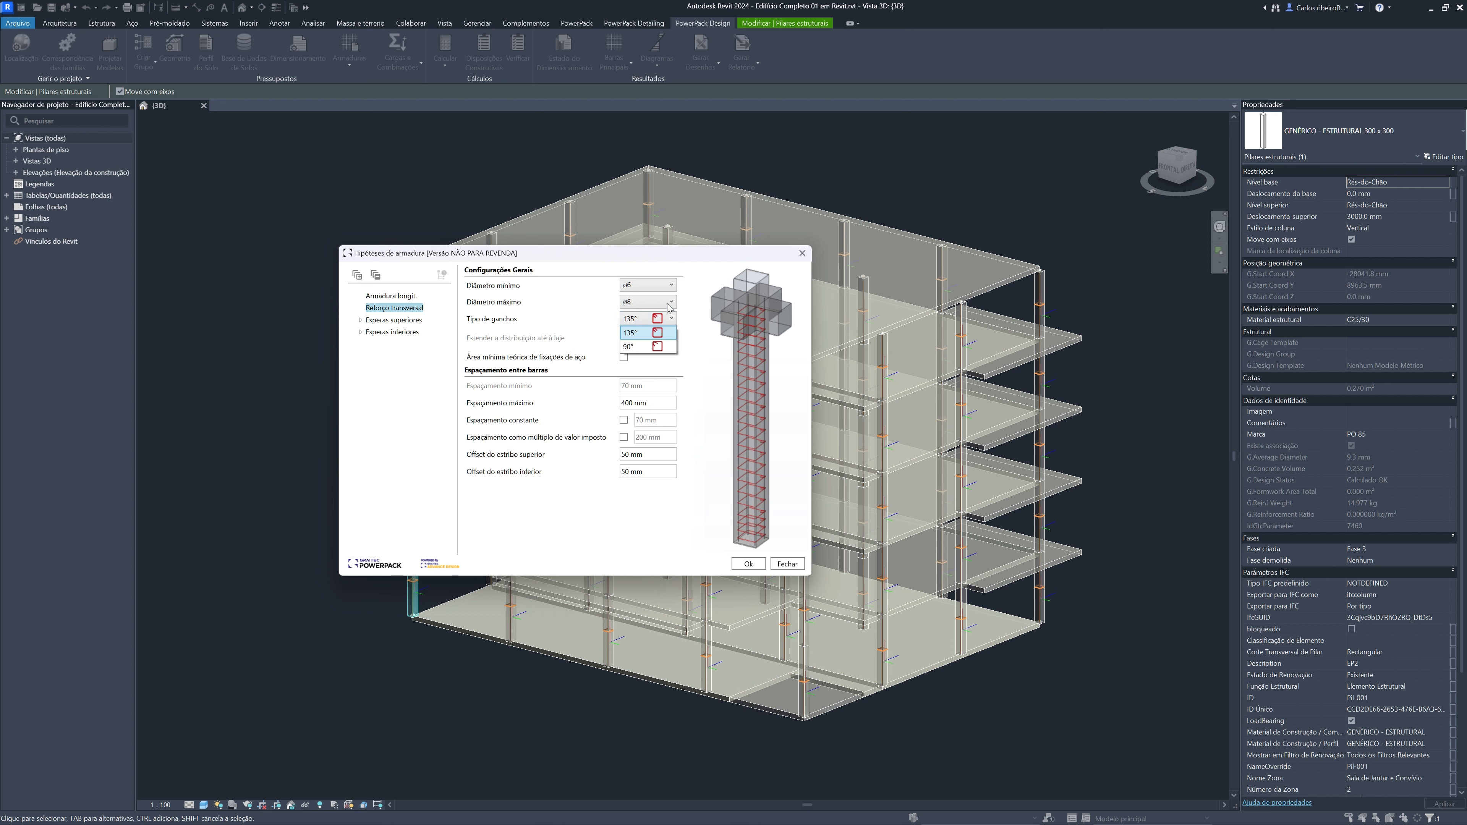
pyautogui.click(691, 347)
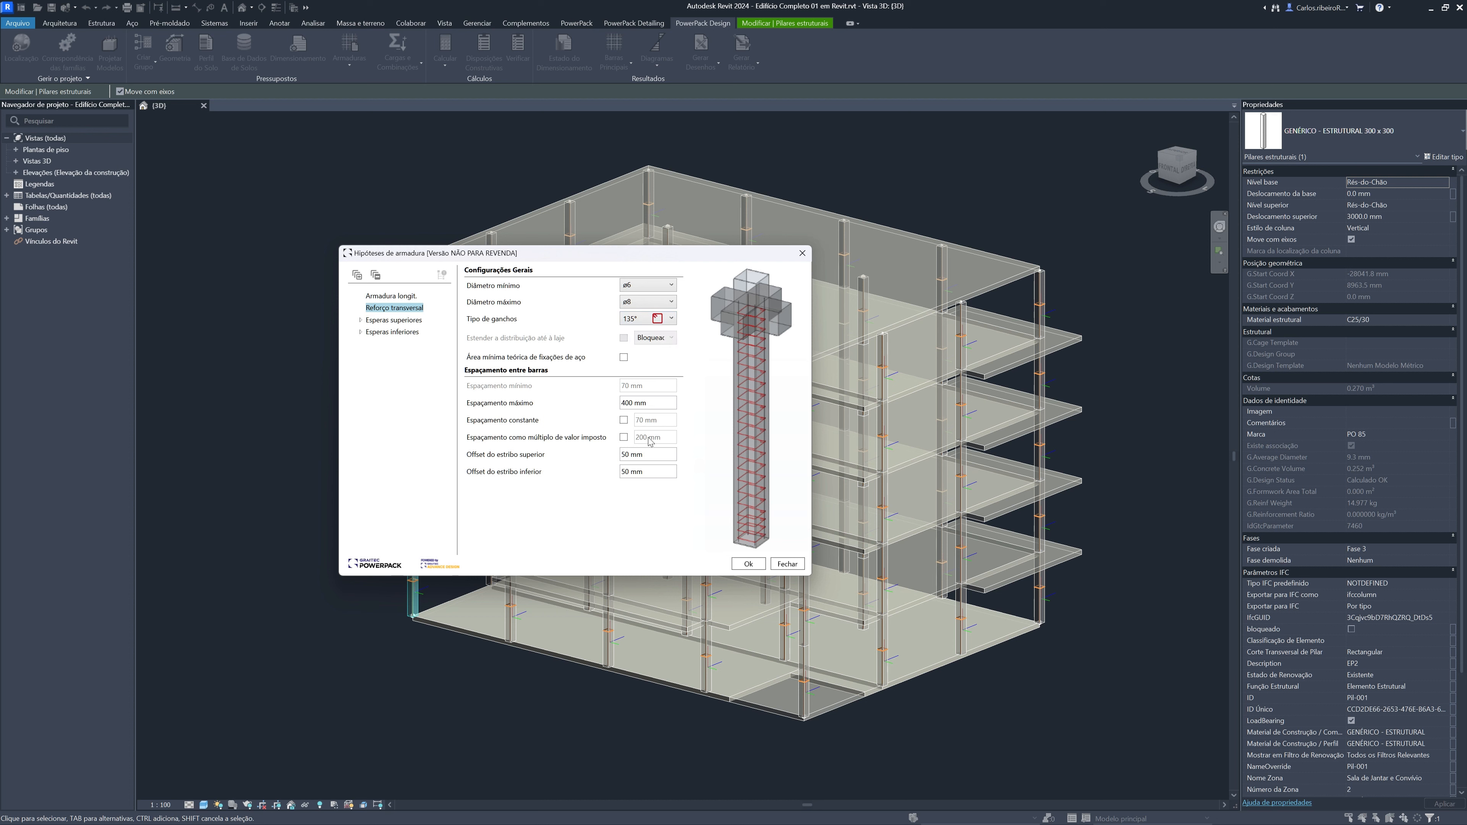
# Review the maximum stirrup spacing and offsets, expand the upper and lower starter bar groups, and accept the reinforcement assumptions
pyautogui.click(655, 404)
pyautogui.click(674, 454)
pyautogui.click(642, 472)
pyautogui.click(360, 320)
pyautogui.click(360, 356)
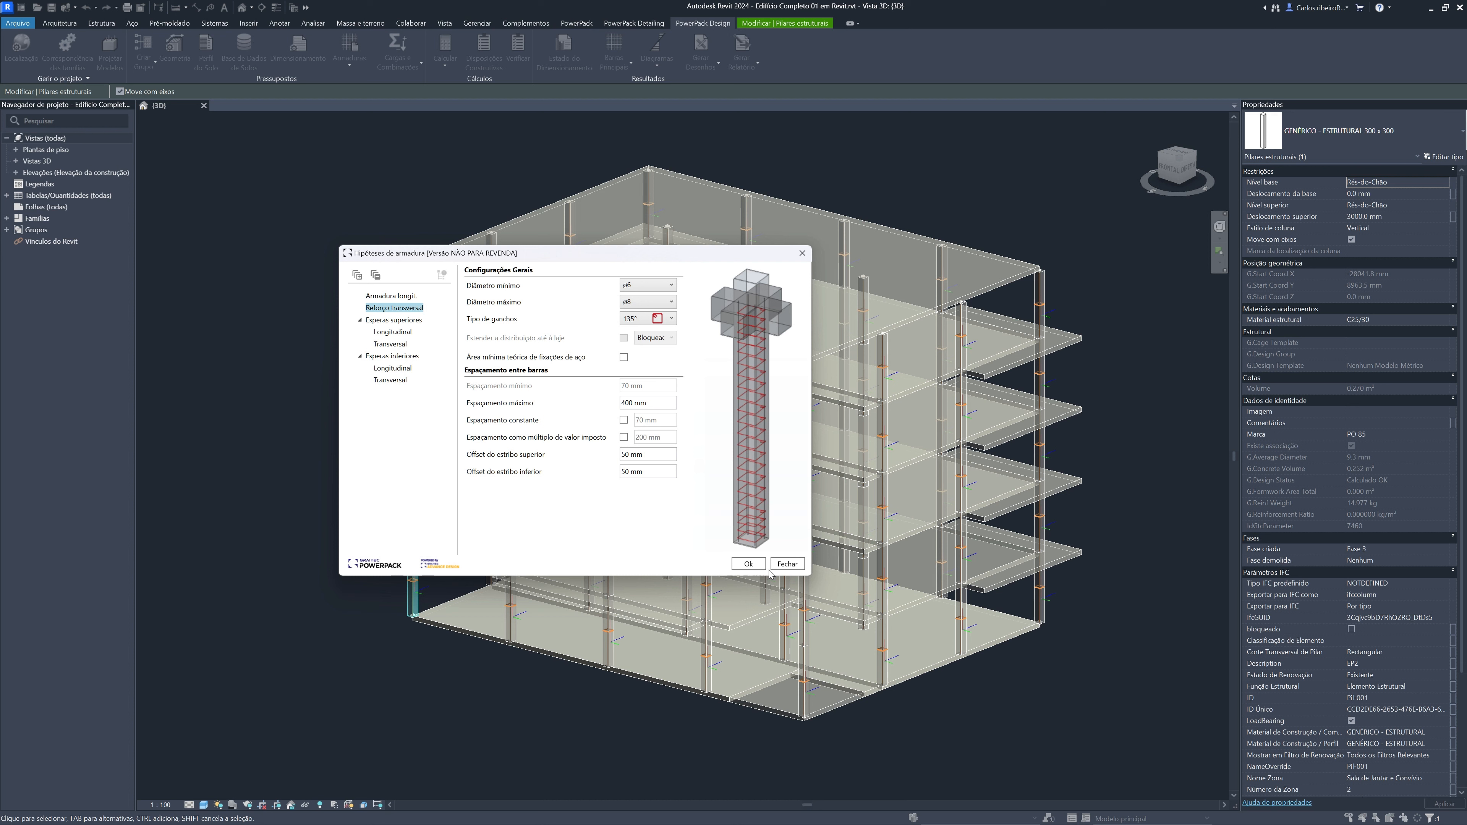
pyautogui.click(749, 564)
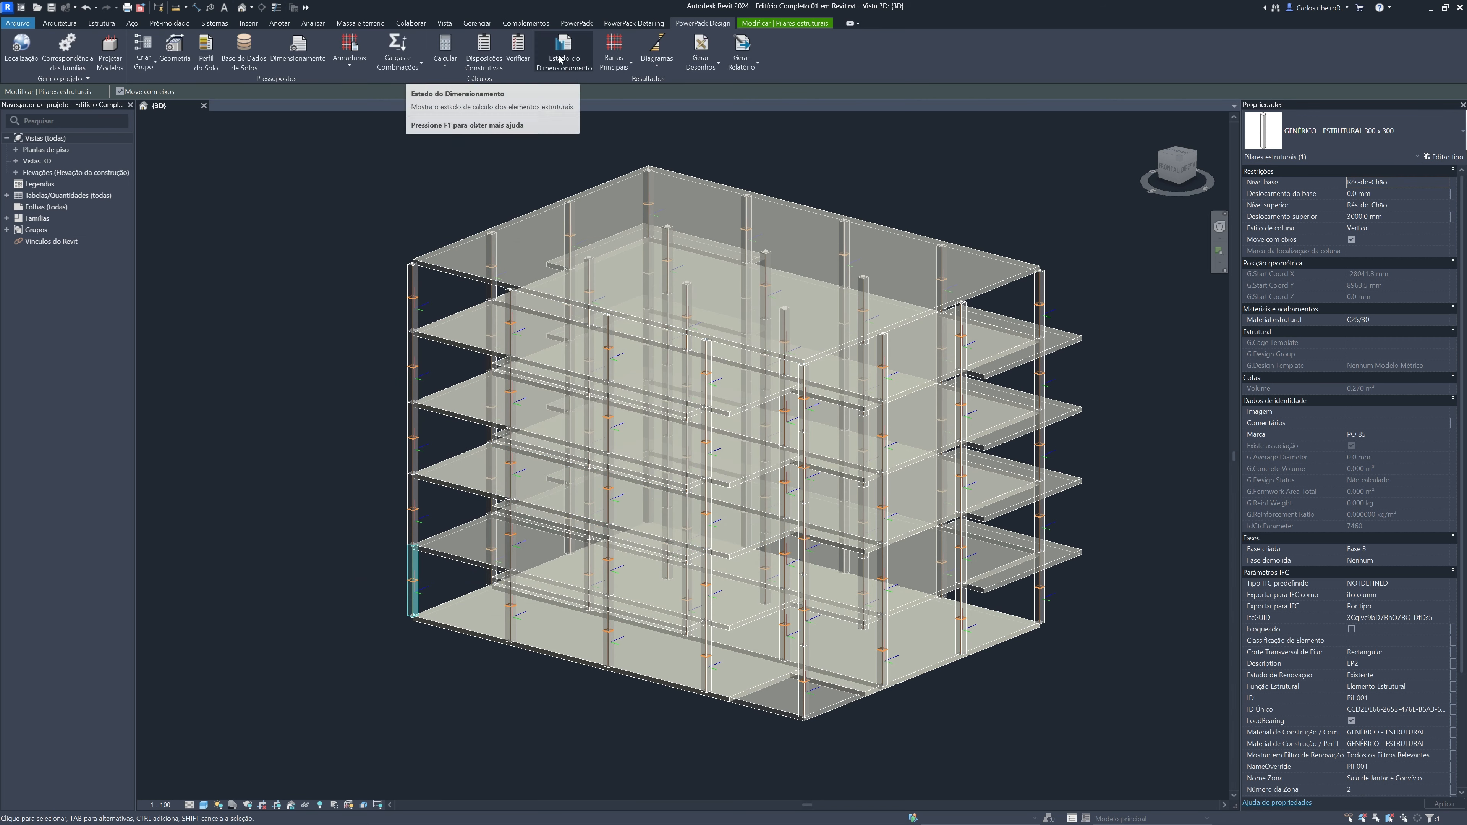
# Open the design status through Disposições Construtivas for the selected column and close it
pyautogui.click(493, 65)
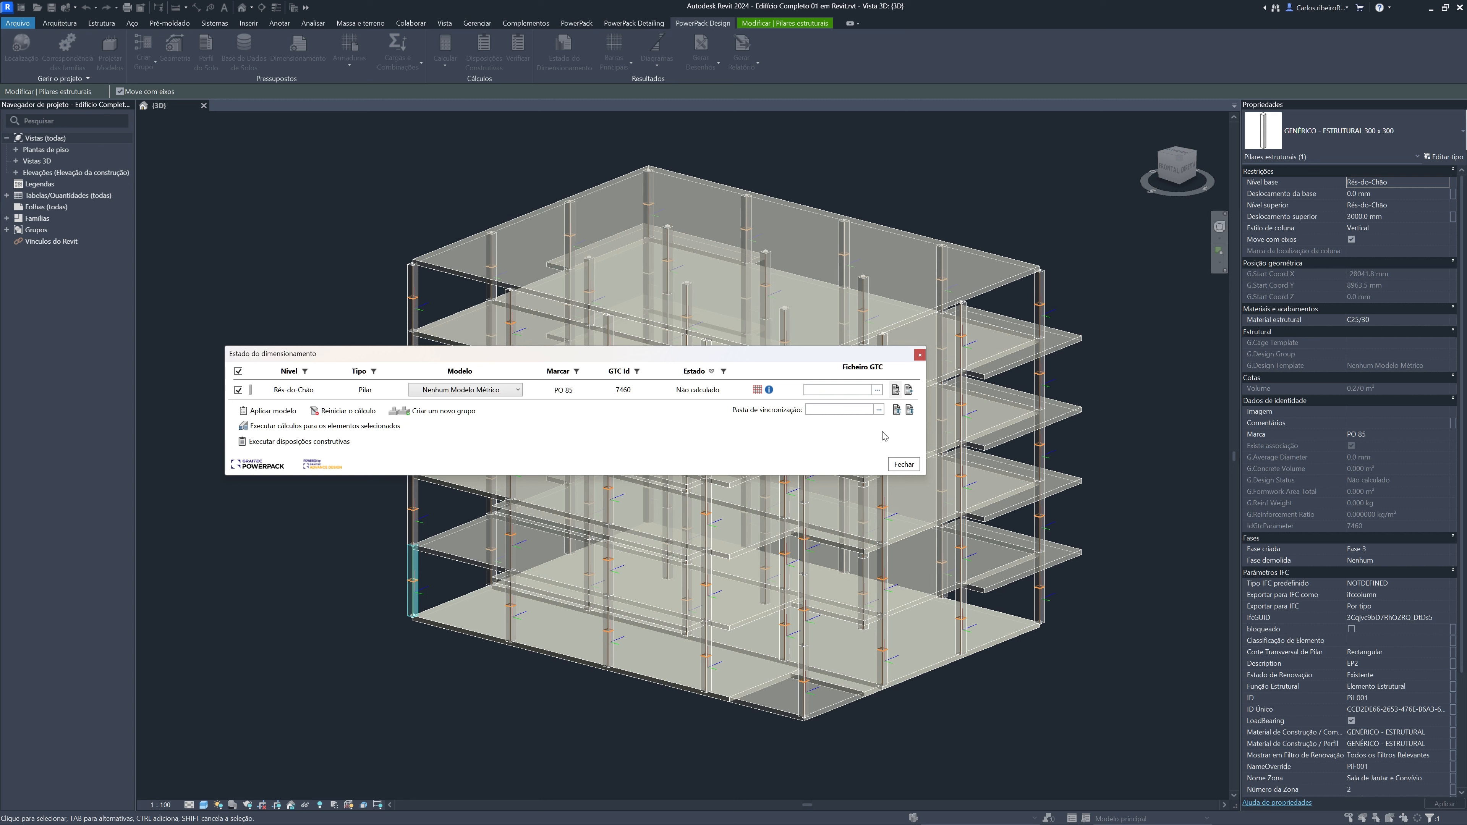
pyautogui.click(920, 354)
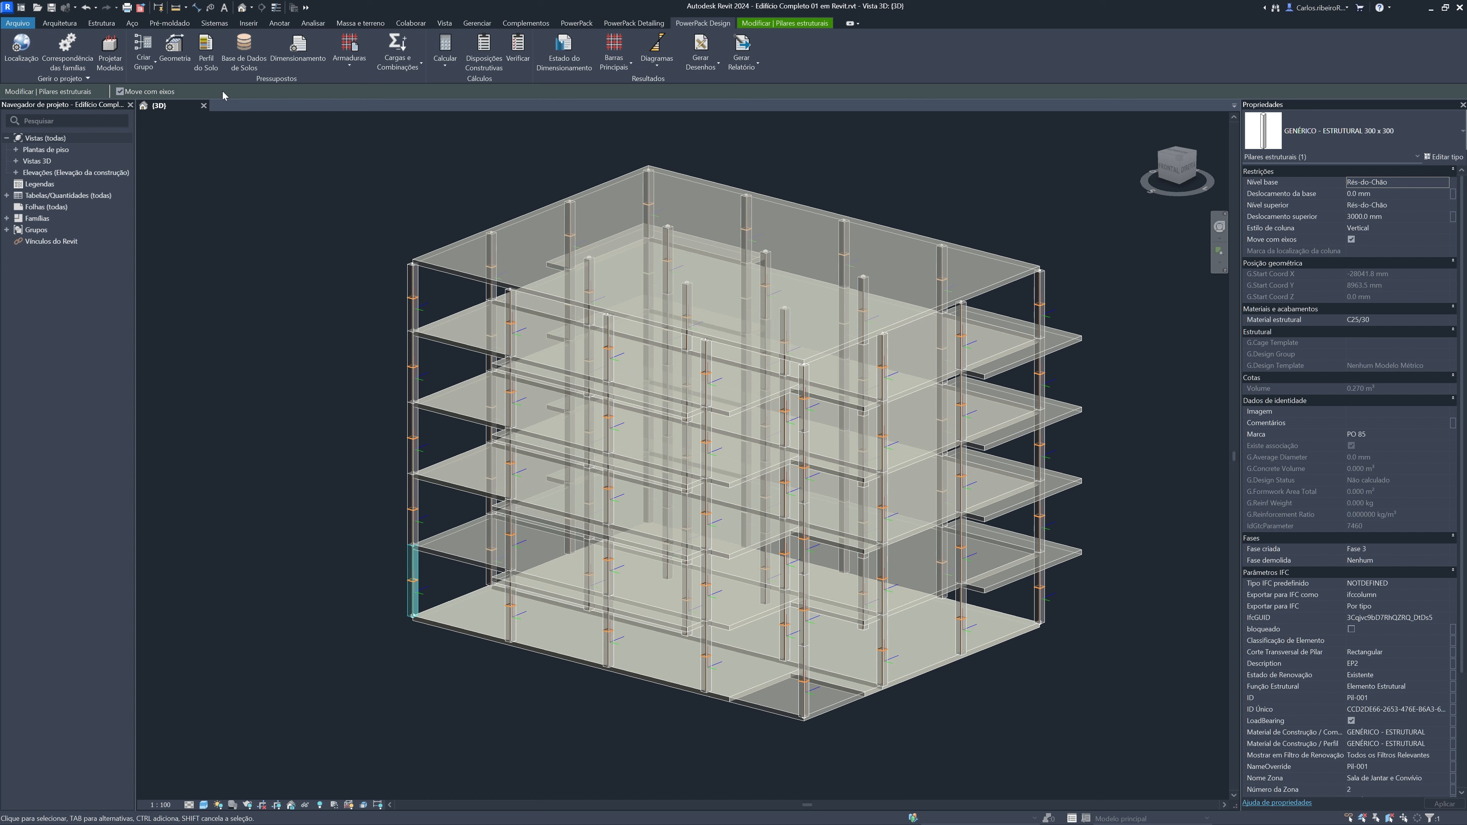
pyautogui.click(206, 62)
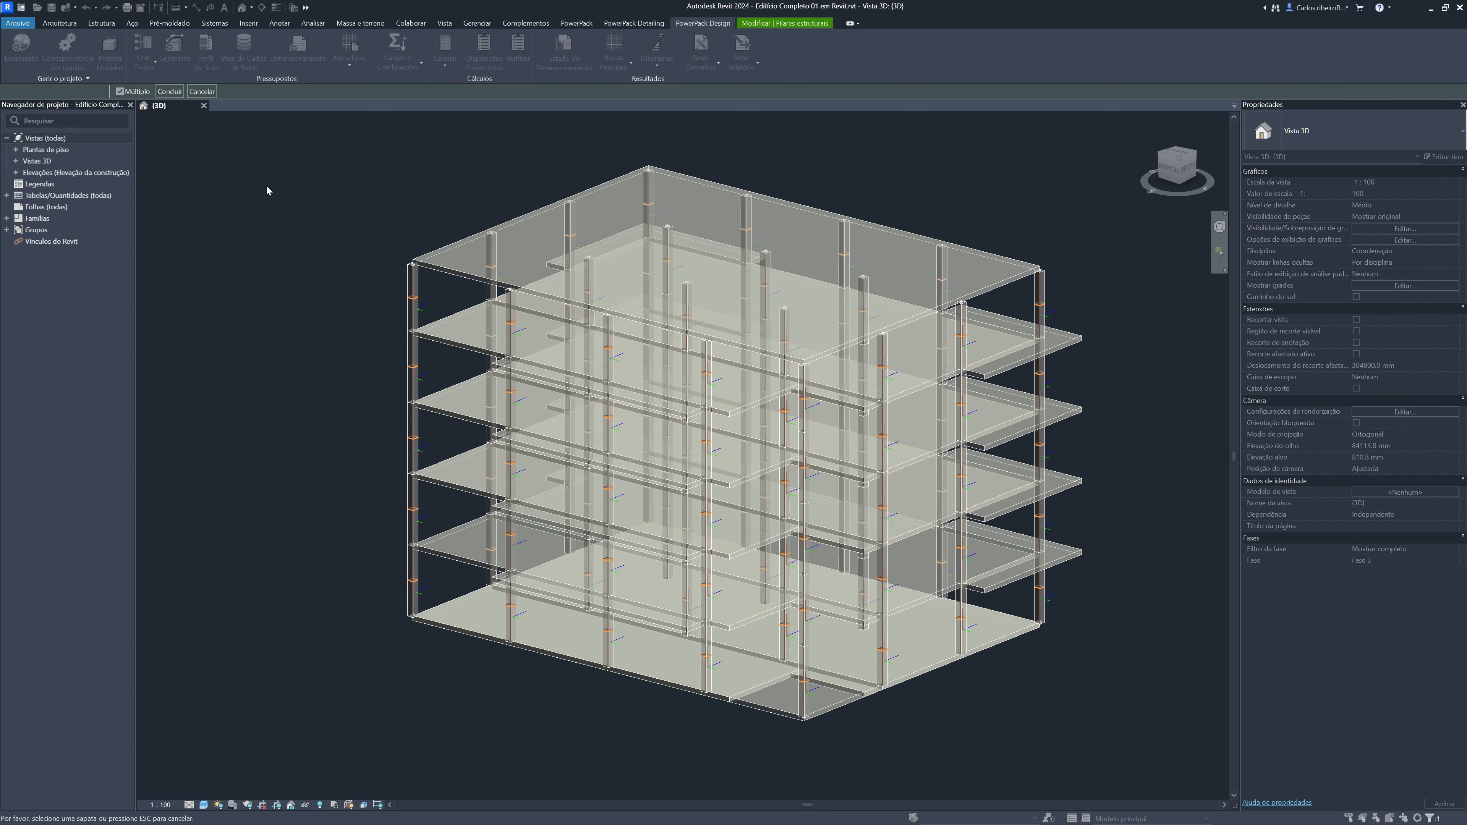
pyautogui.click(202, 92)
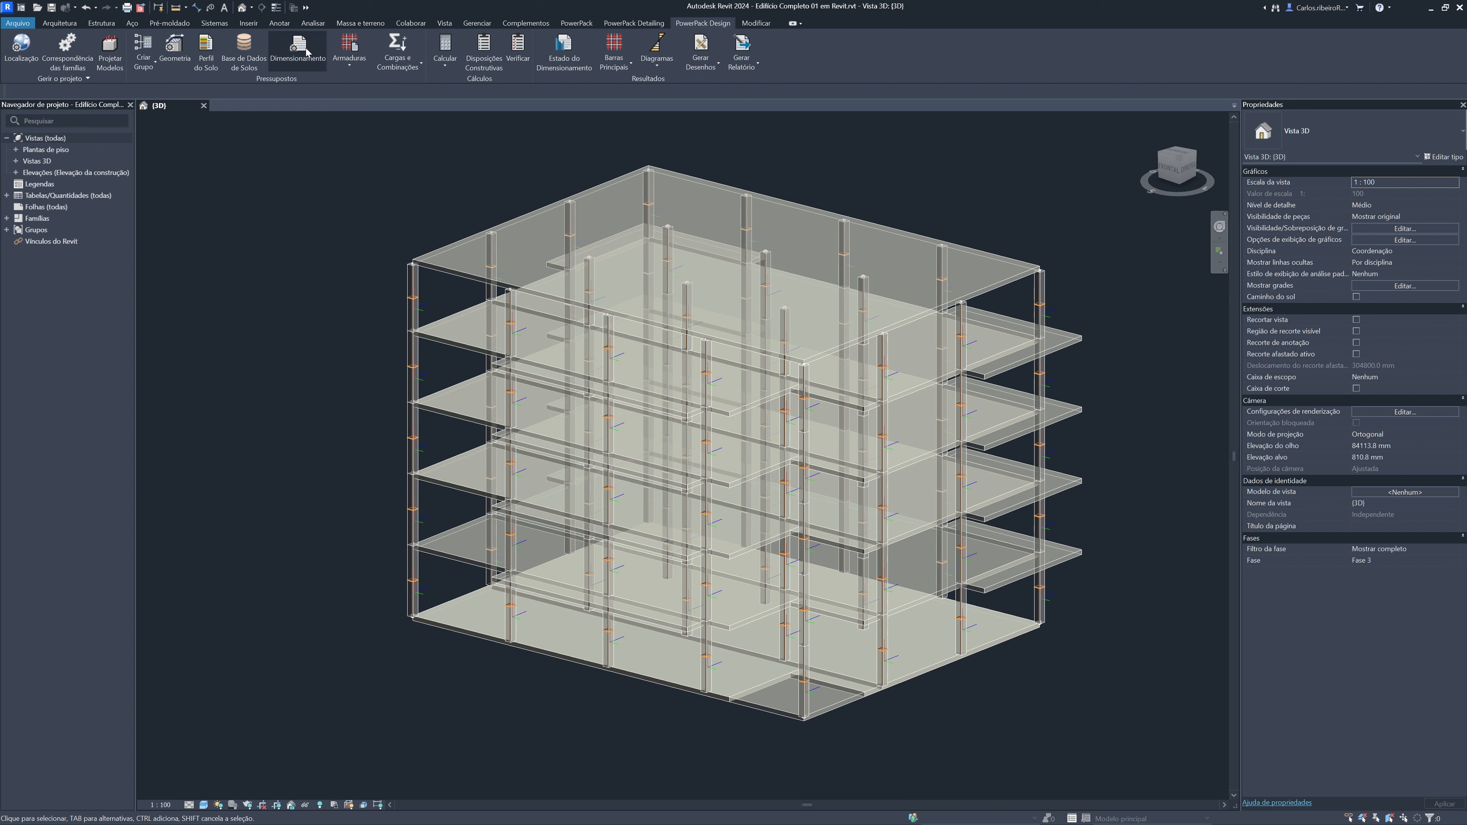
pyautogui.click(422, 67)
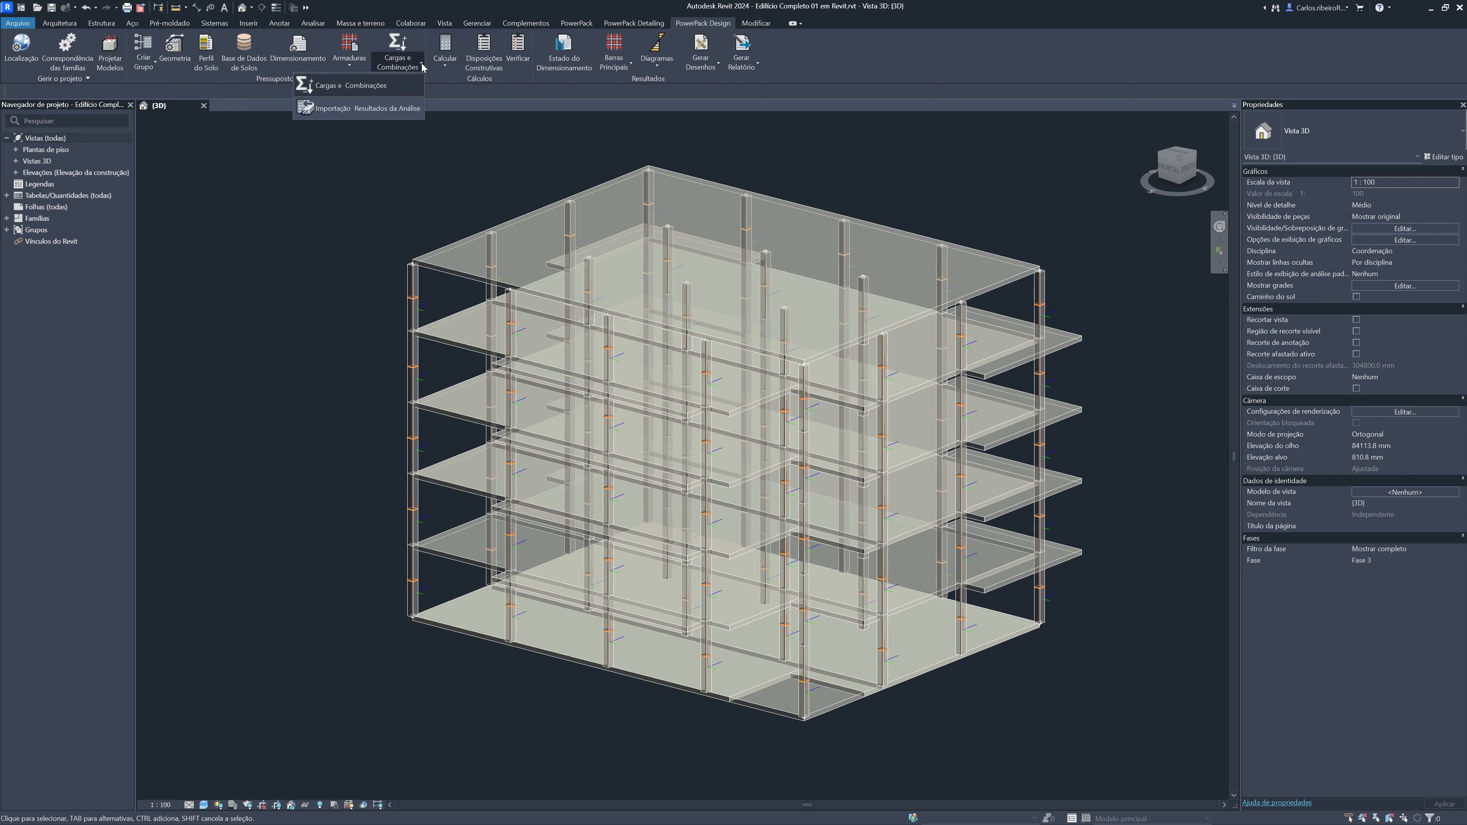
pyautogui.click(395, 86)
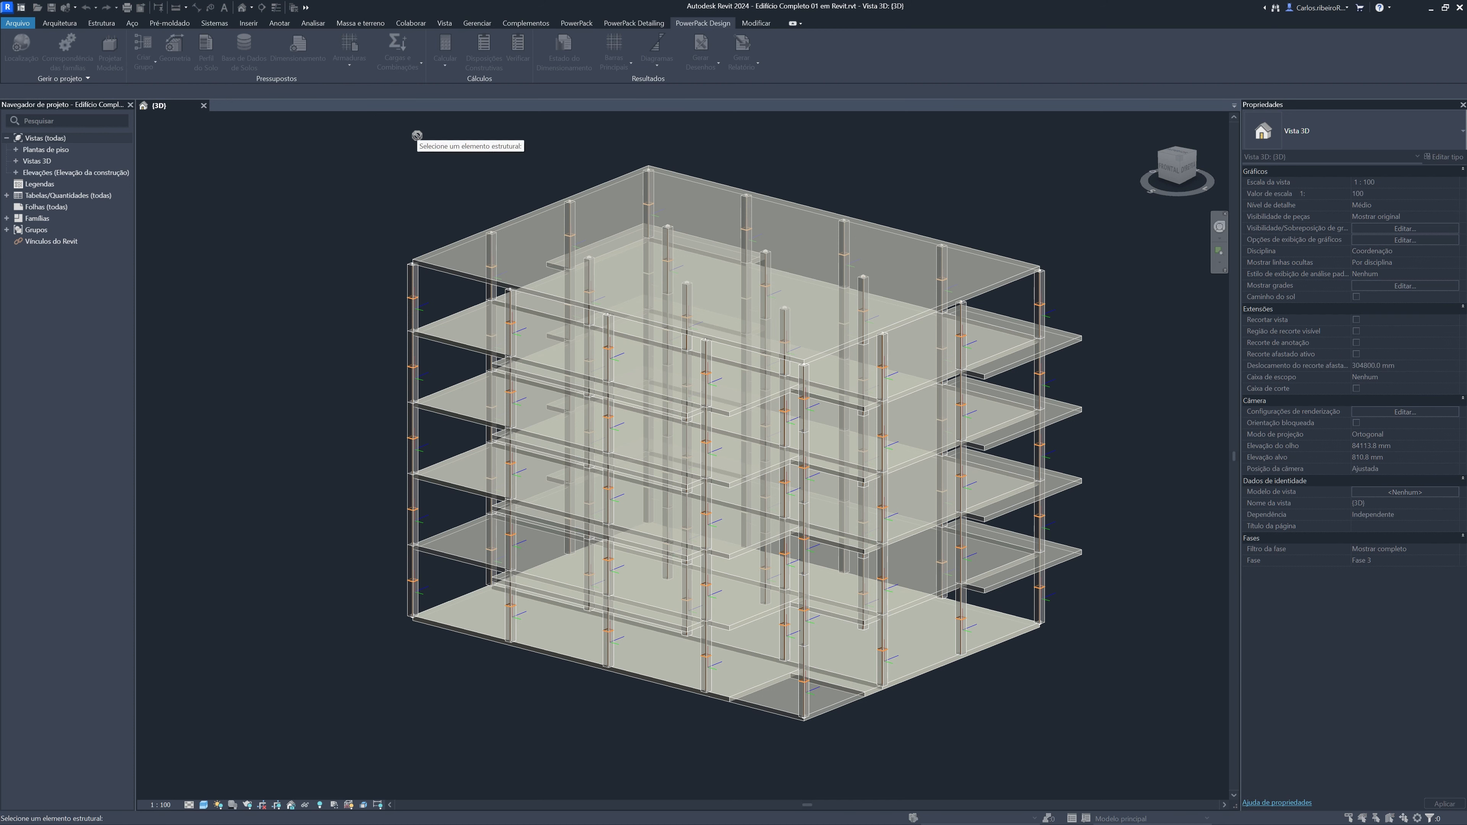
pyautogui.press('Escape')
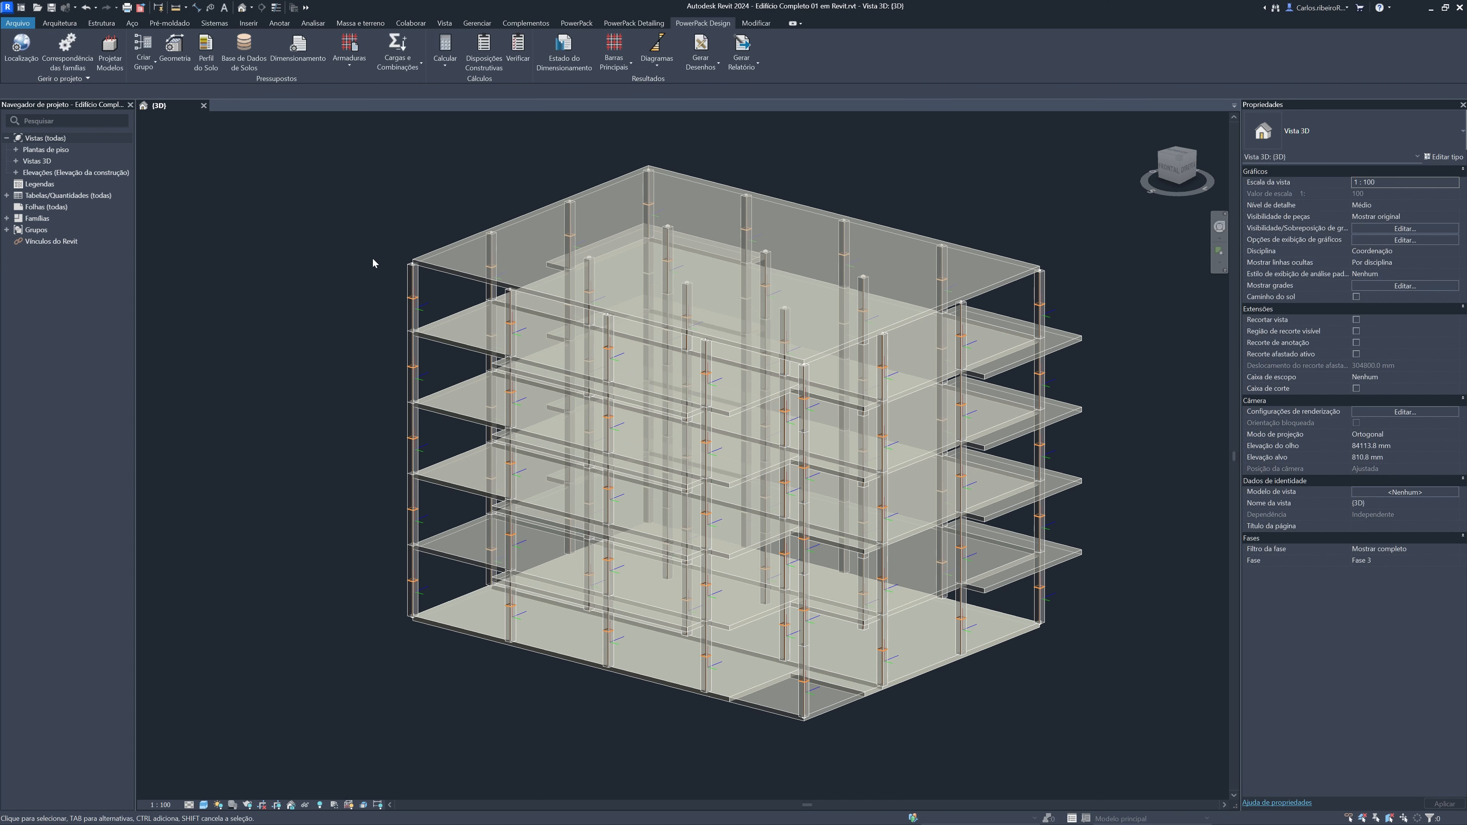
# Select the ground-floor corner column and review its load cases, combinations and internal forces in Cargas e Combinações
pyautogui.click(413, 585)
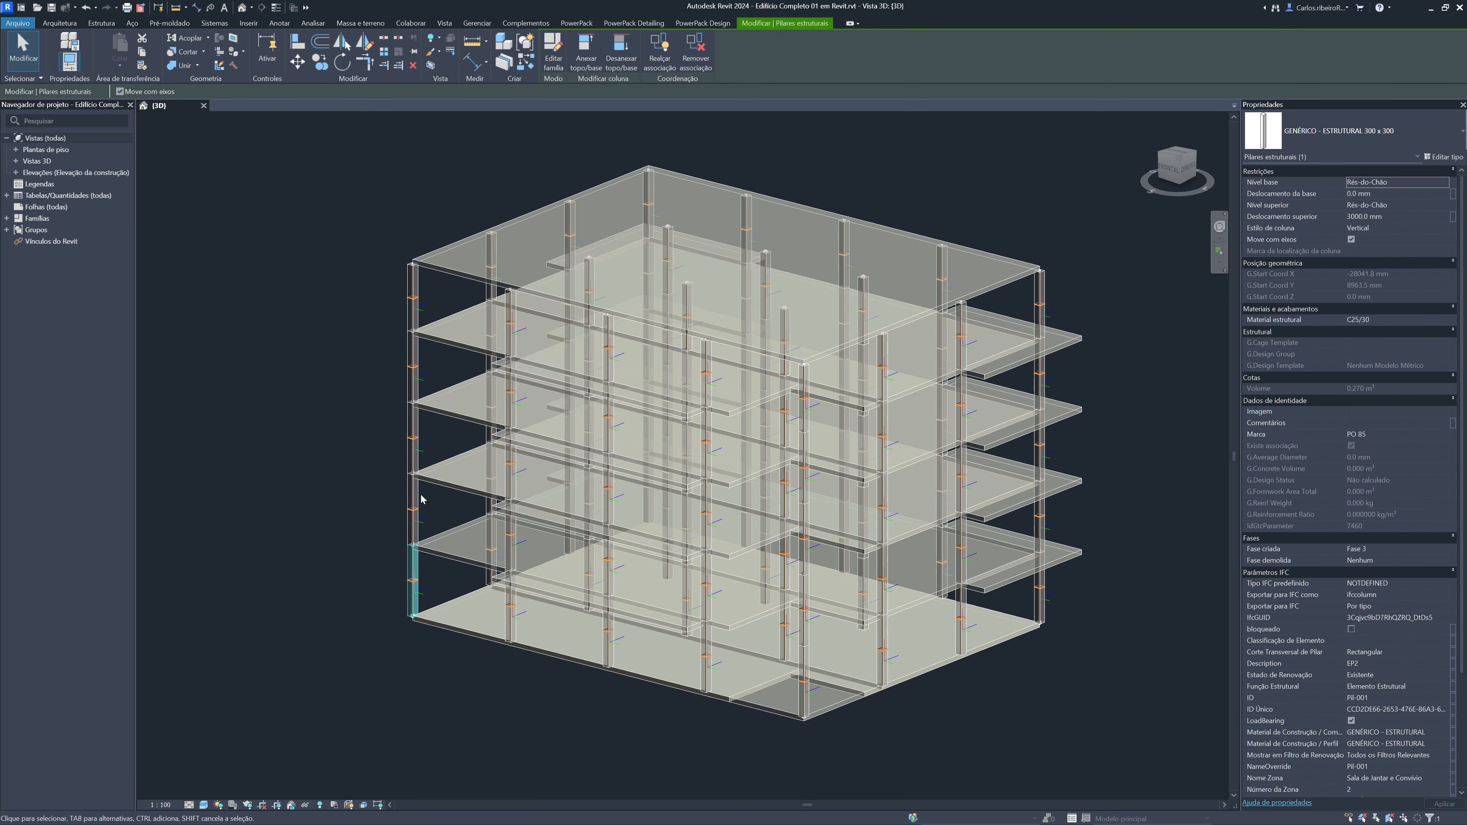
pyautogui.click(706, 24)
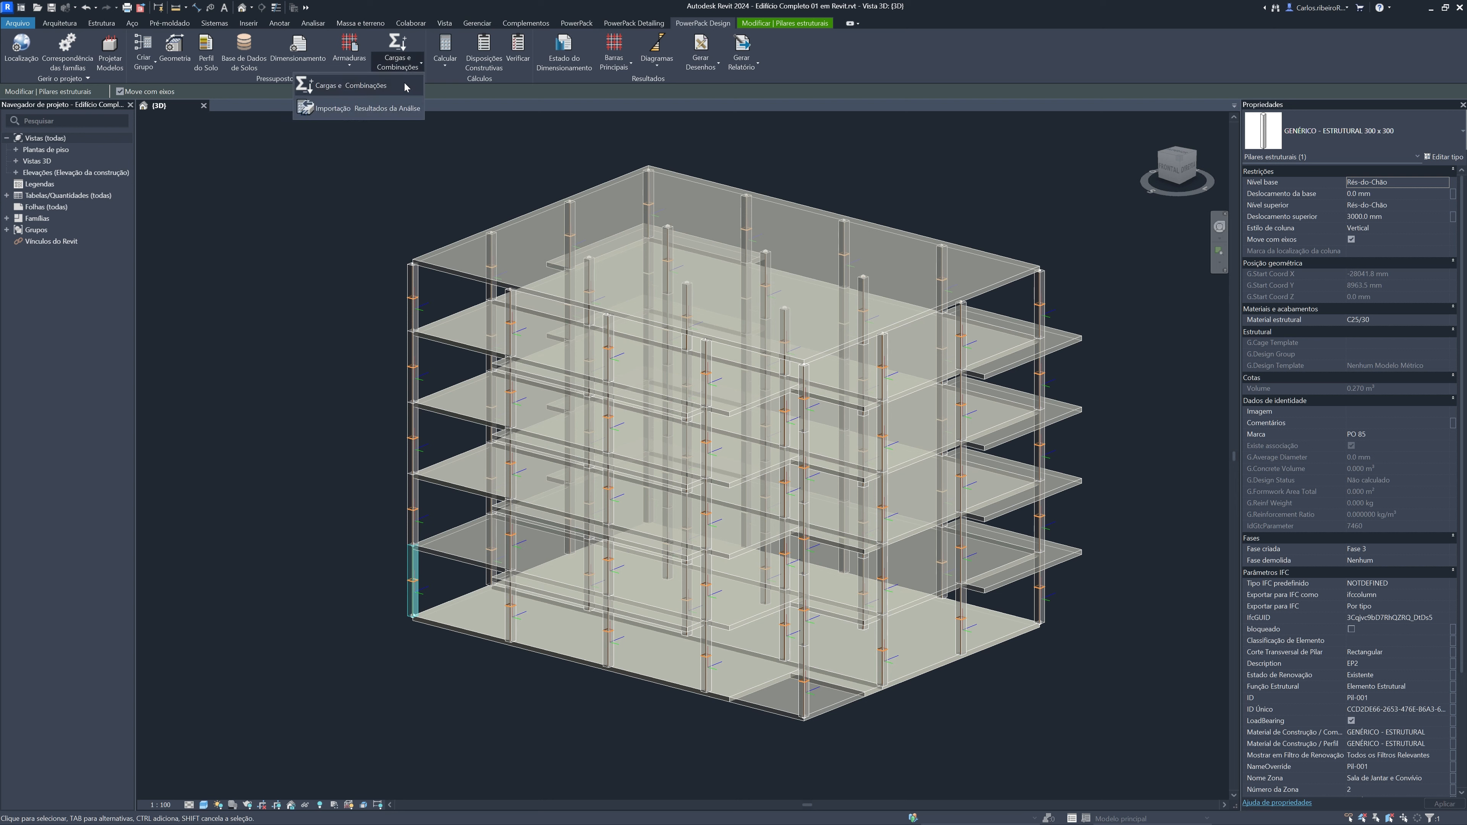
pyautogui.click(398, 58)
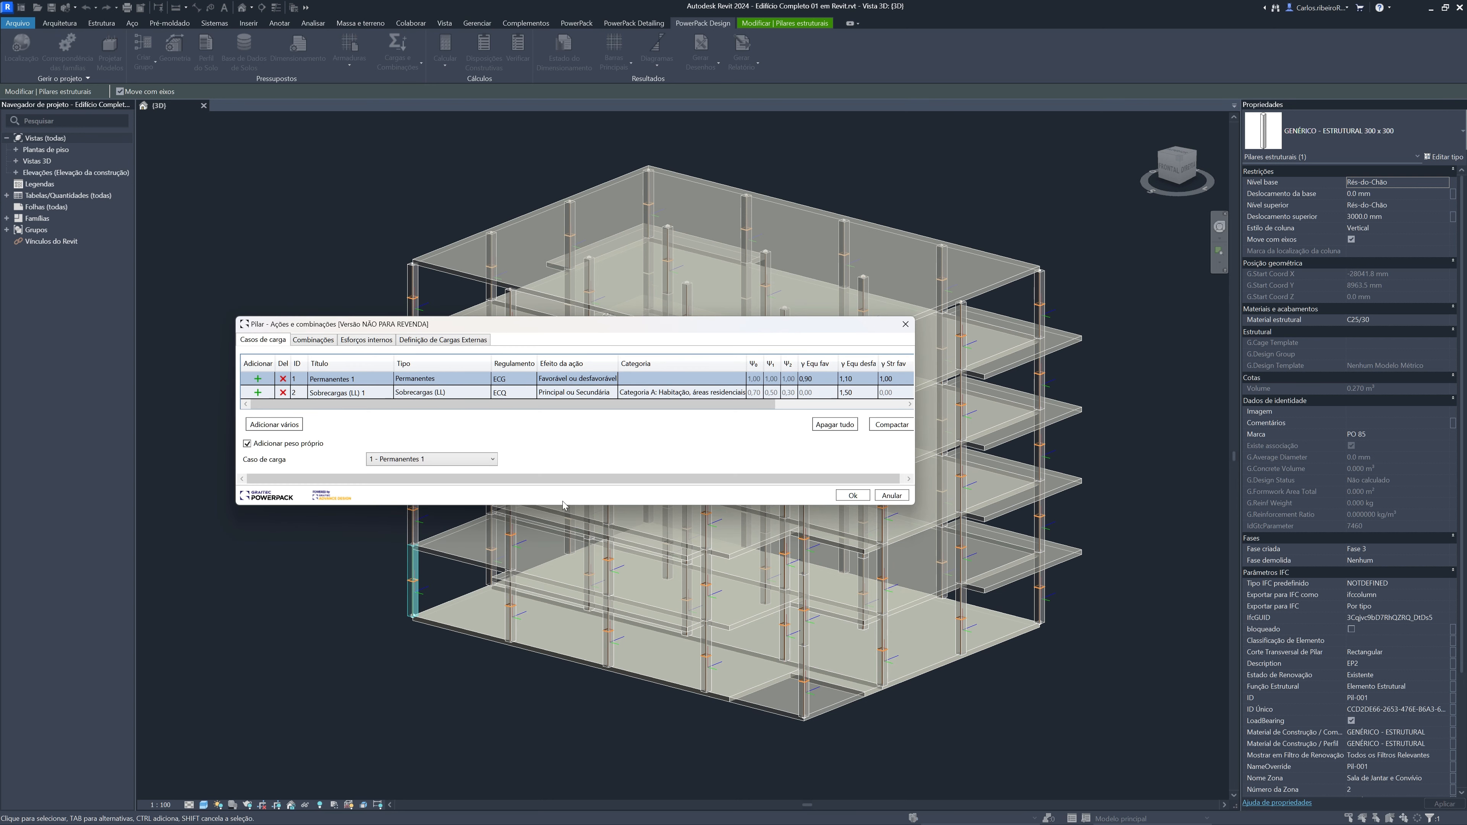
pyautogui.click(313, 339)
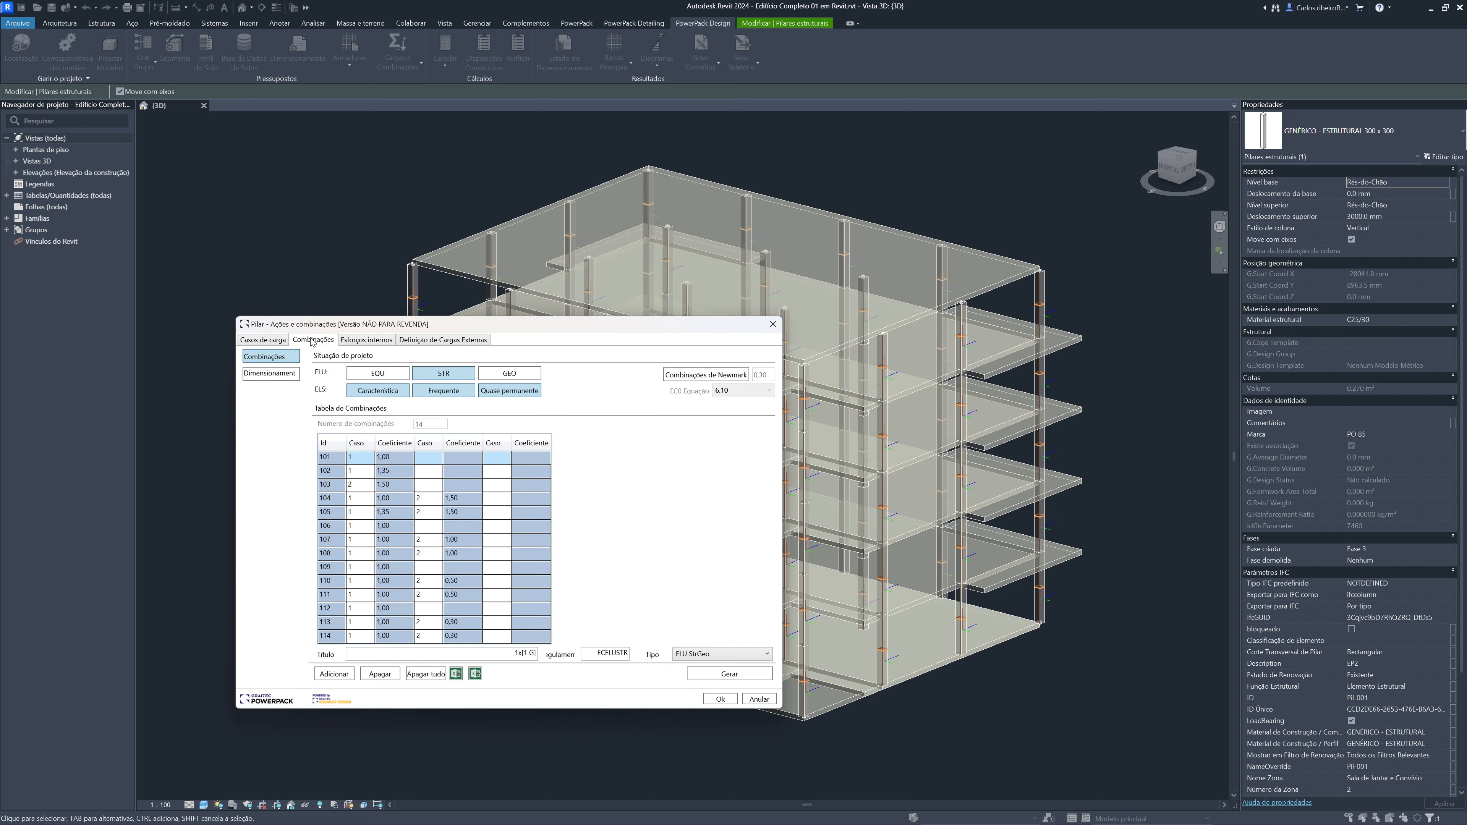
pyautogui.click(365, 341)
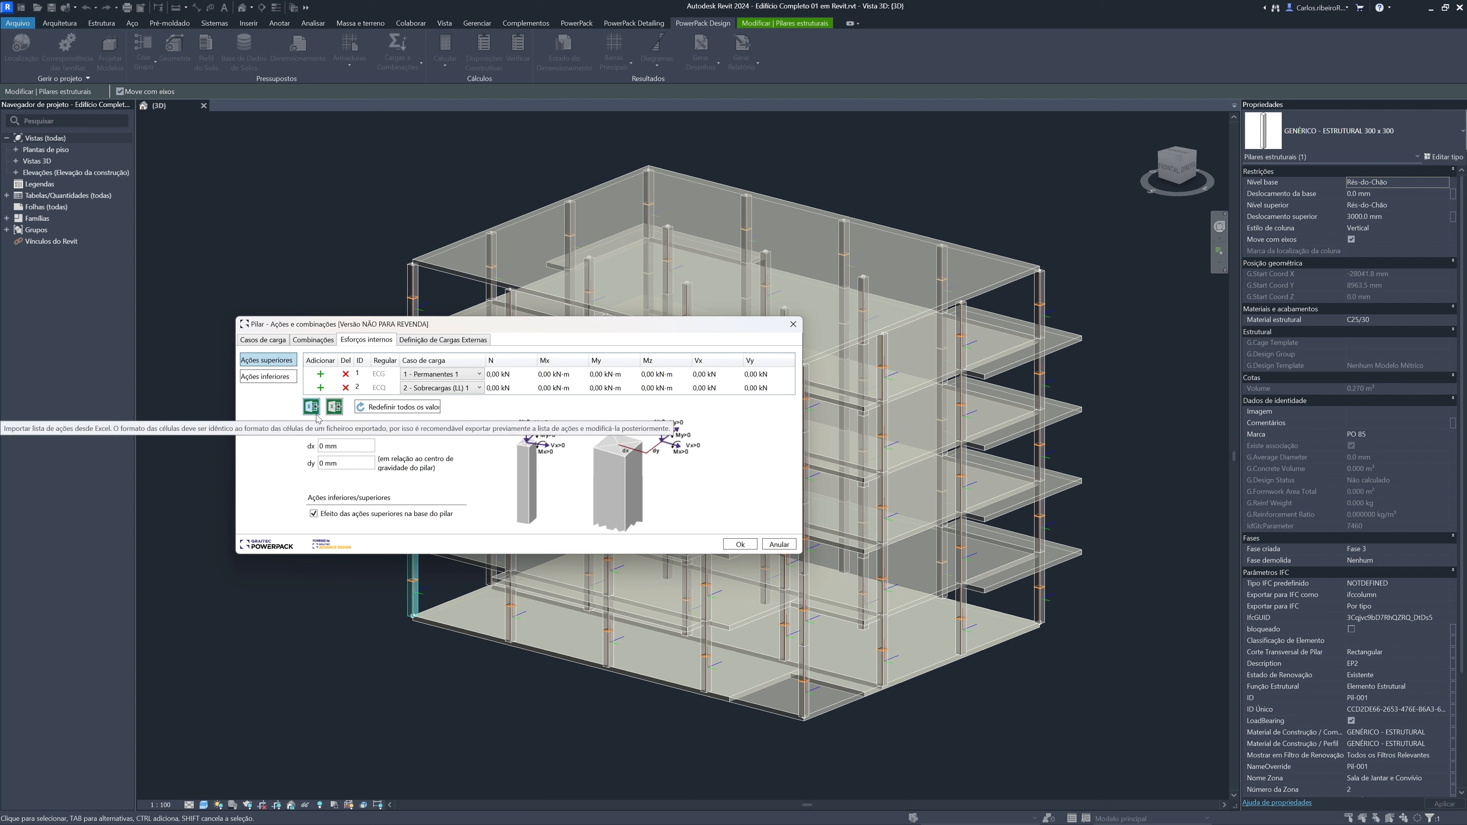
# Examine the external load definitions for point, uniform distributed and trapezoidal loads on the column
pyautogui.click(414, 342)
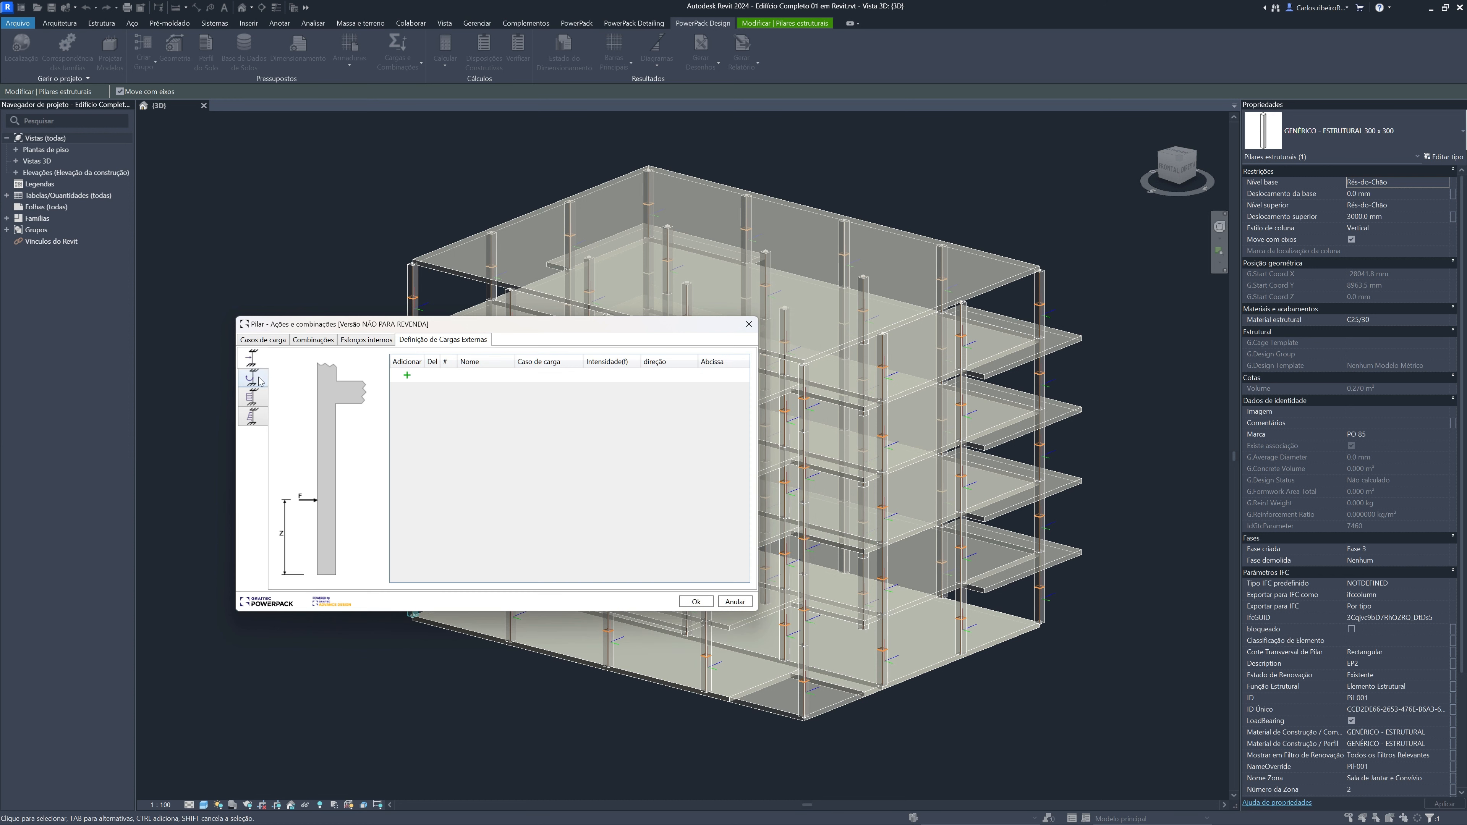
pyautogui.click(259, 399)
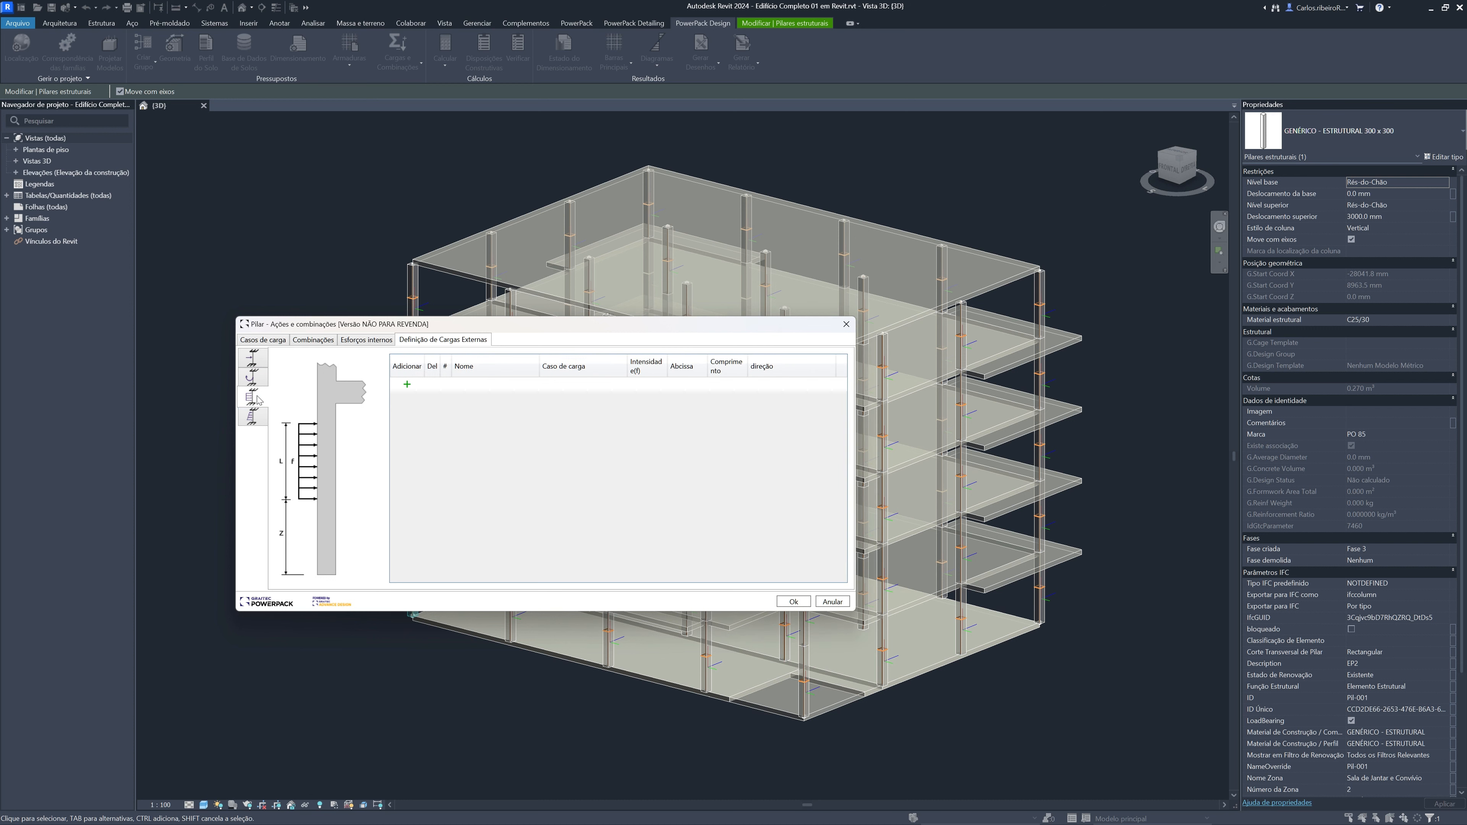
pyautogui.click(263, 419)
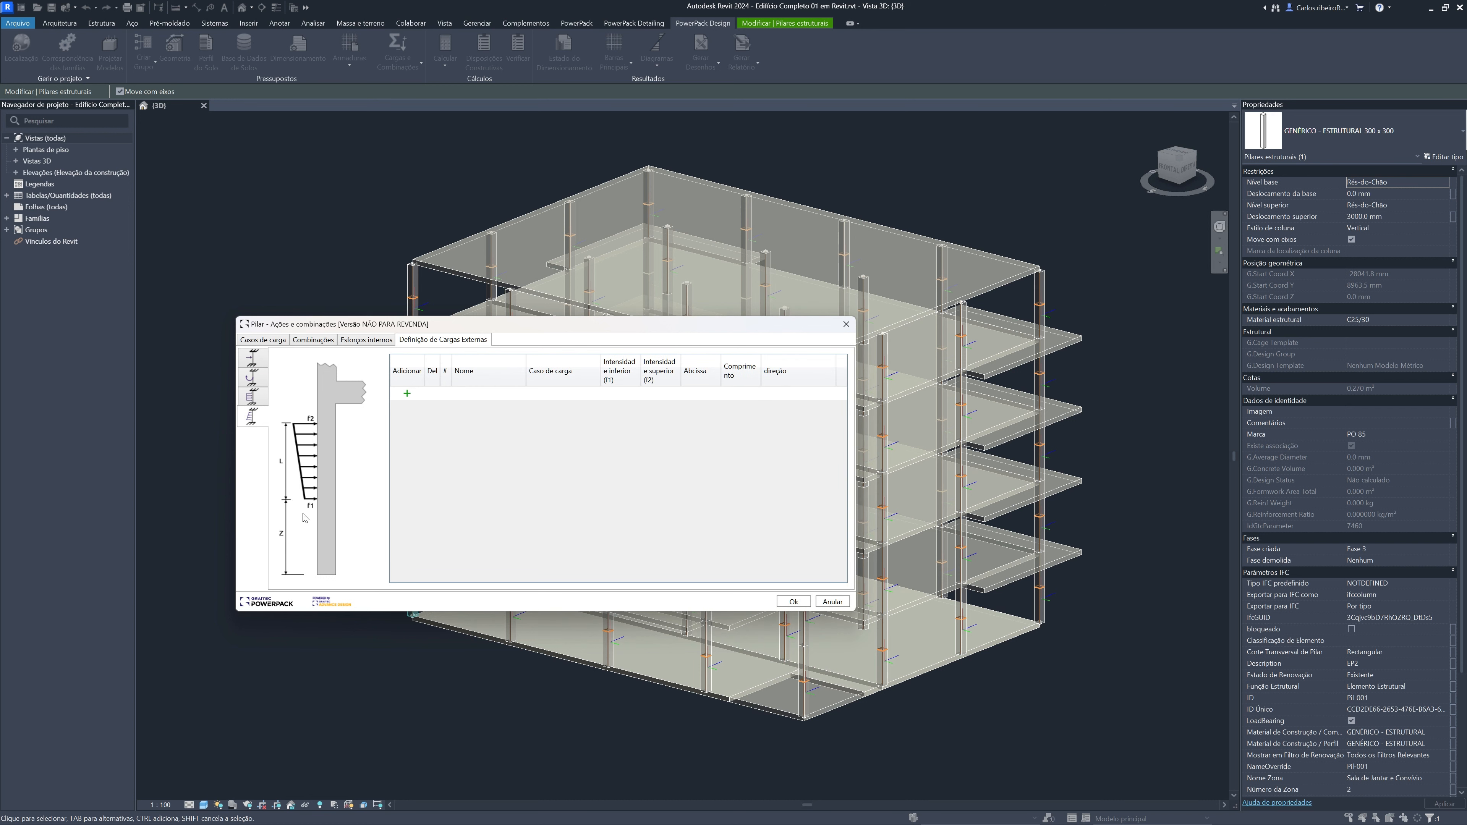
pyautogui.click(252, 359)
pyautogui.click(366, 342)
pyautogui.click(407, 342)
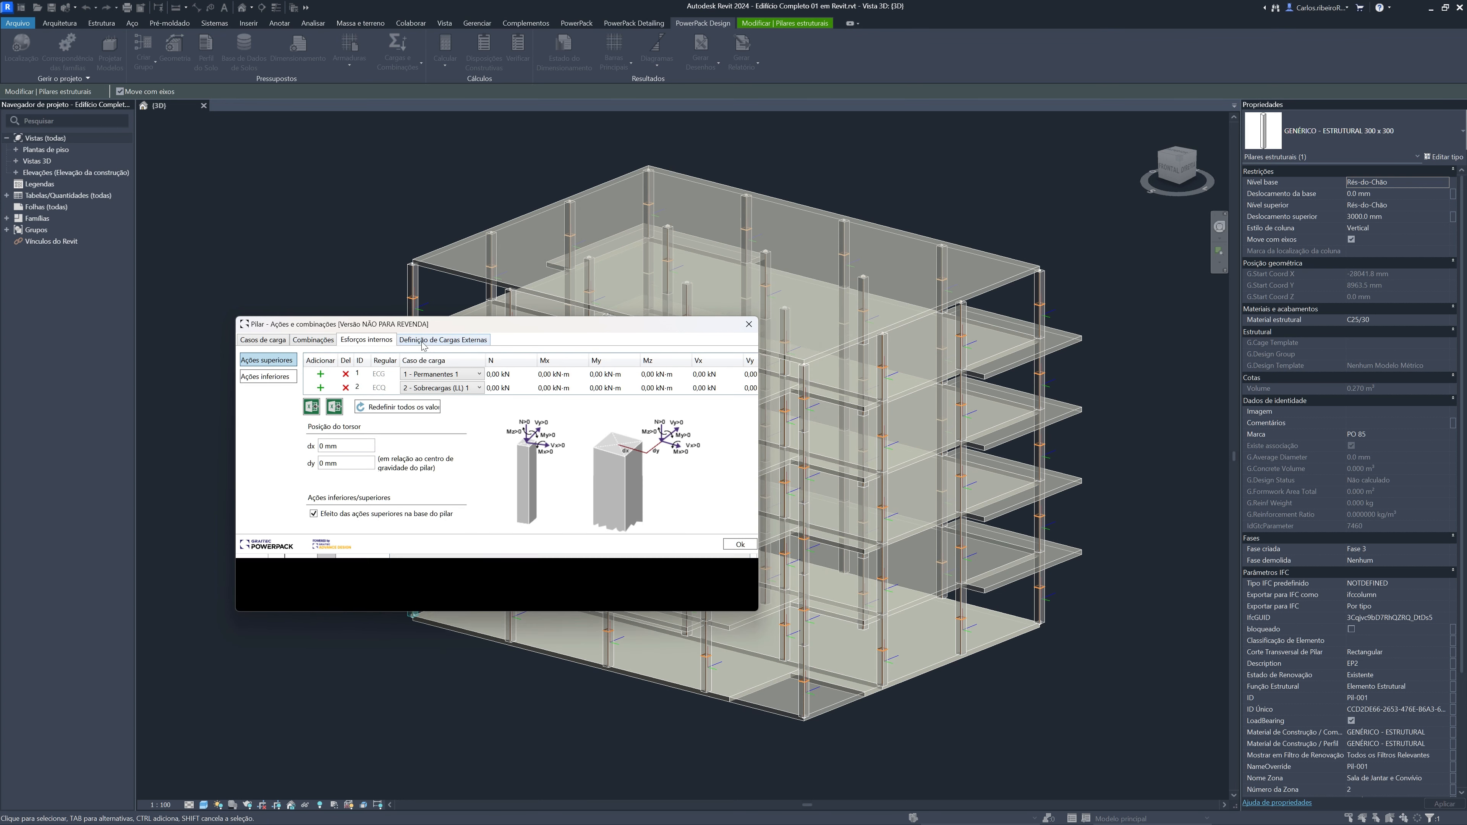
# Review the combinations and load cases again, check the load families offered for adding several cases, and leave without adding any
pyautogui.click(313, 342)
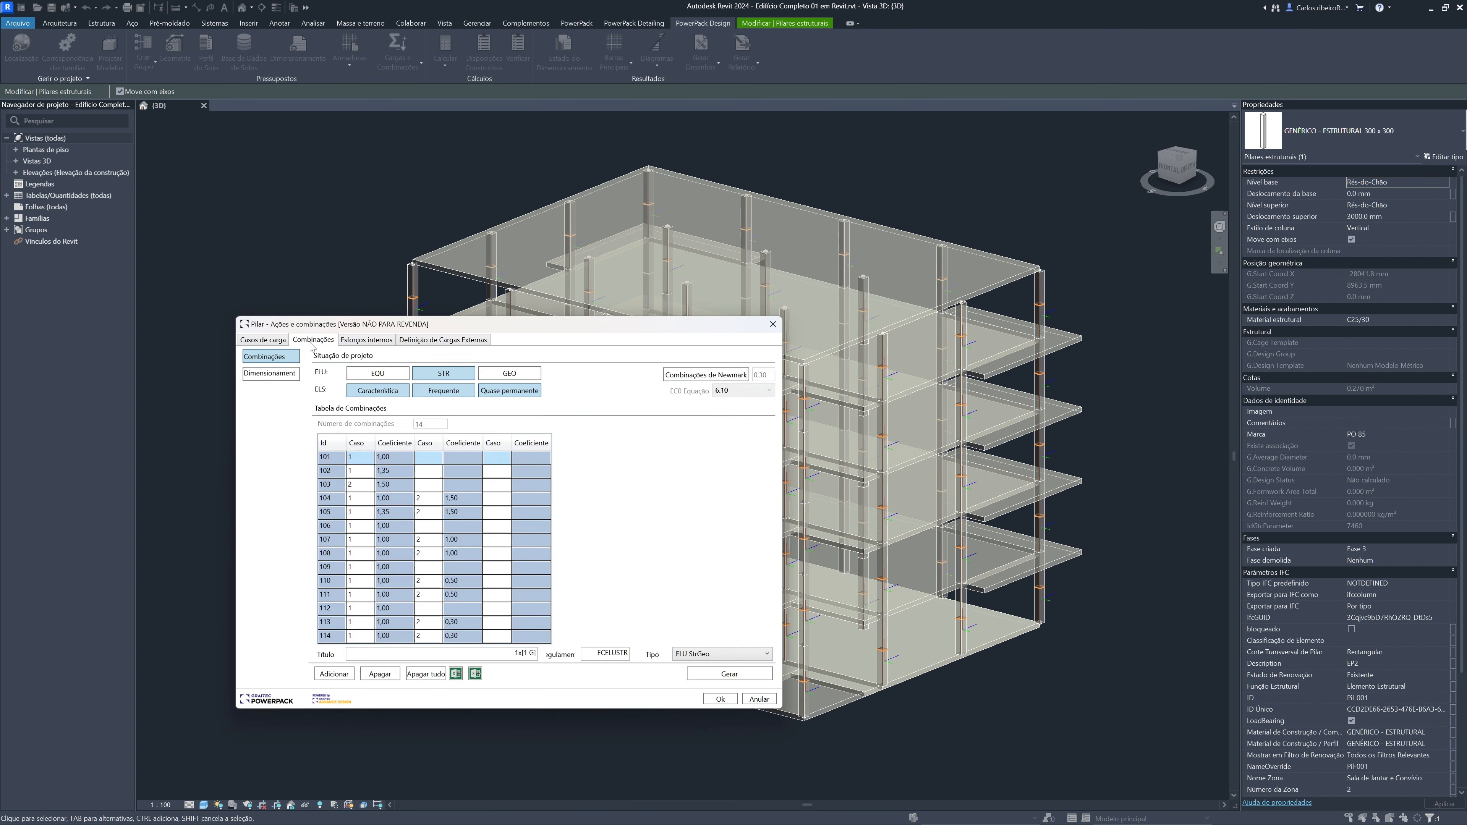
pyautogui.click(272, 342)
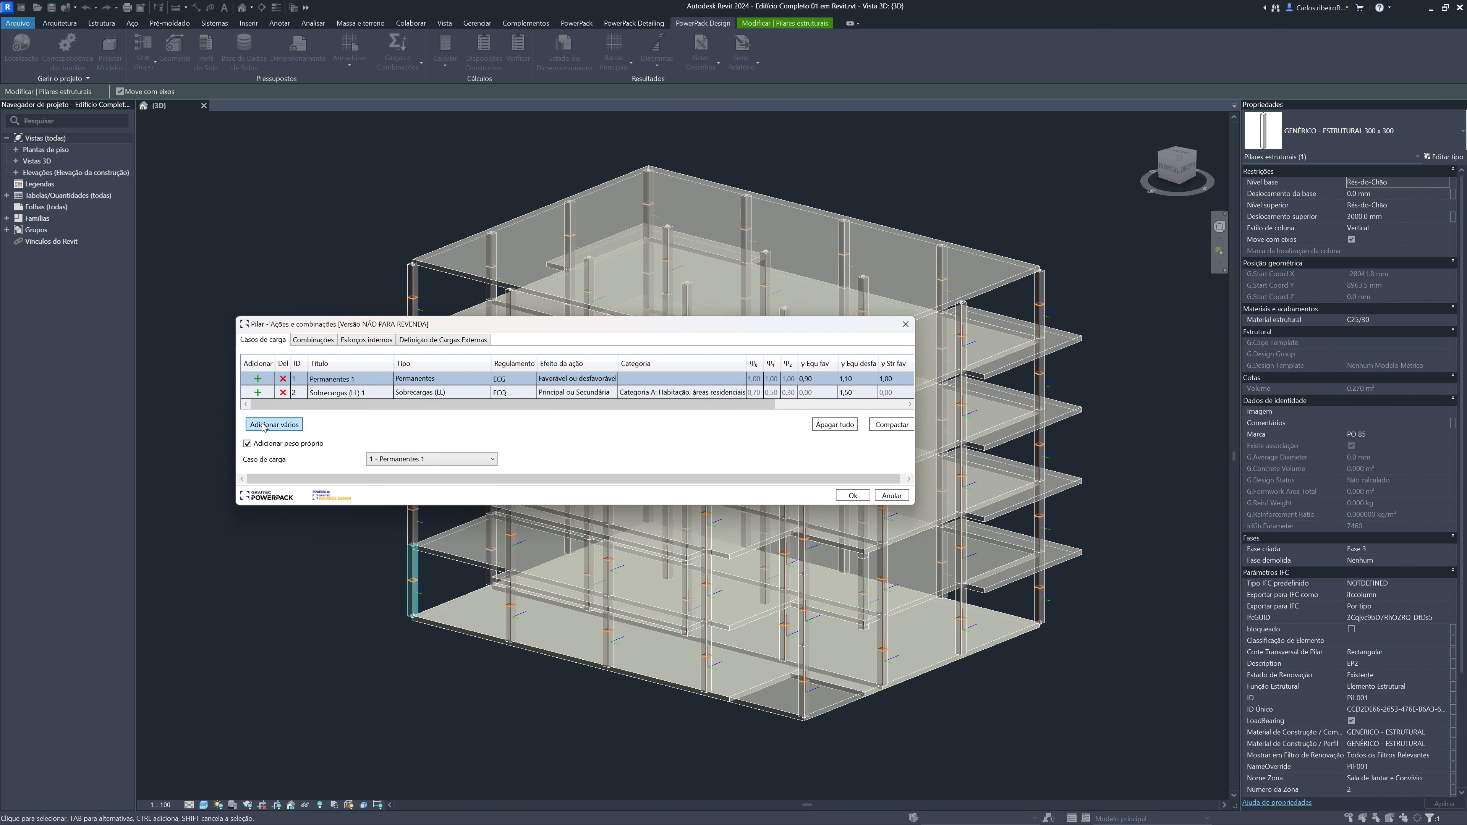
pyautogui.click(294, 426)
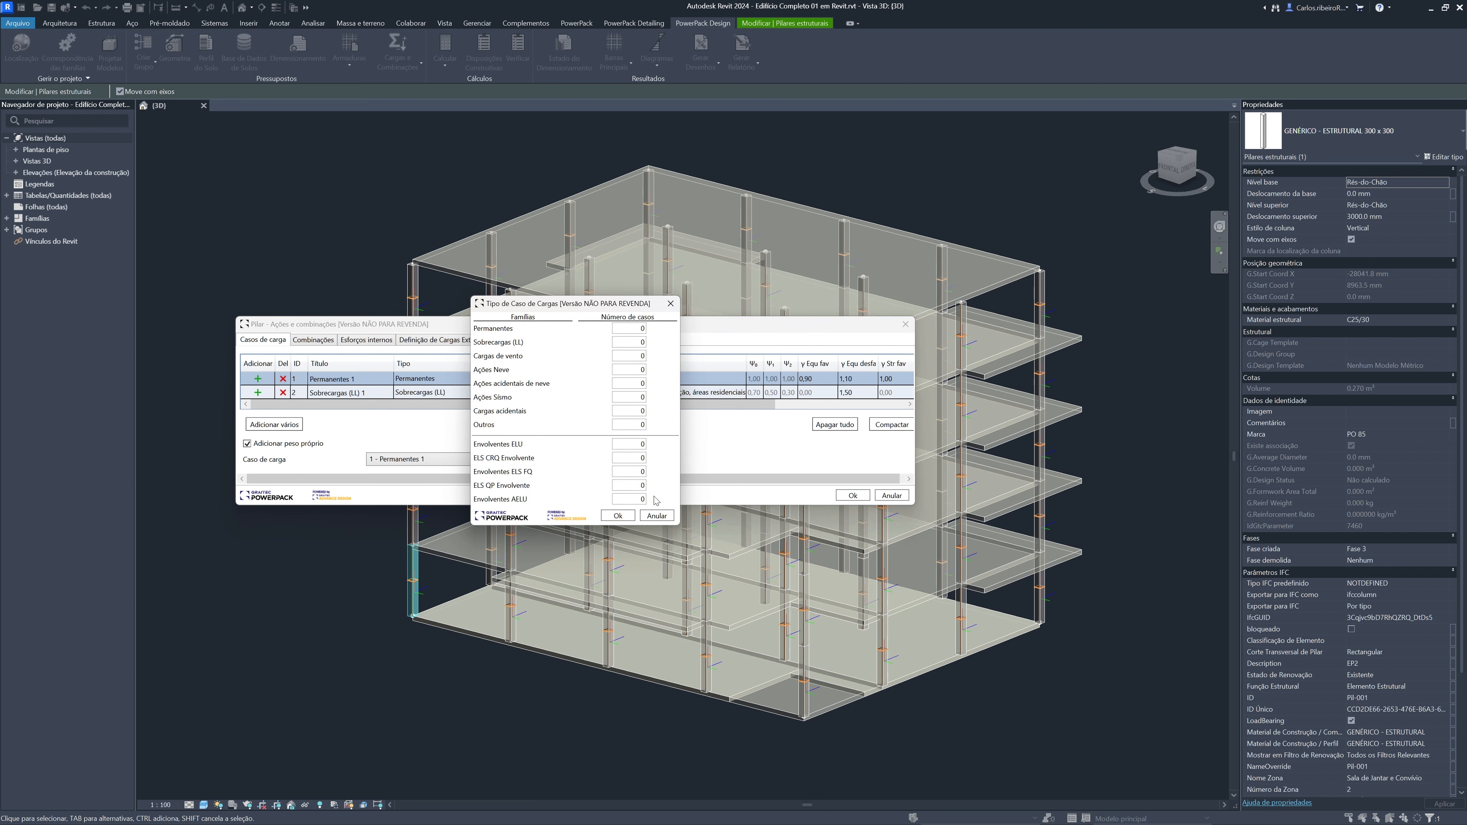
pyautogui.click(671, 304)
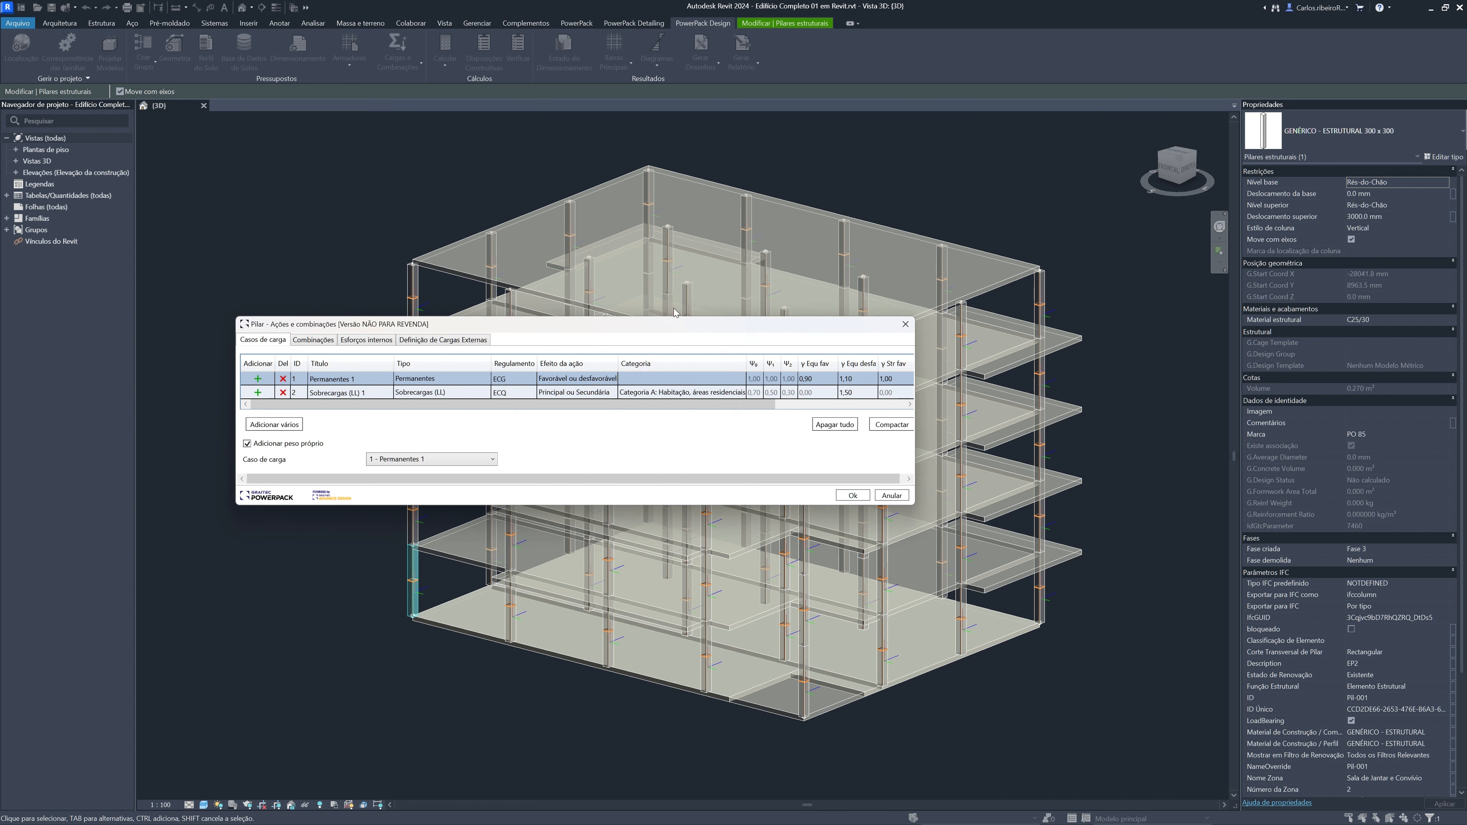
pyautogui.click(905, 324)
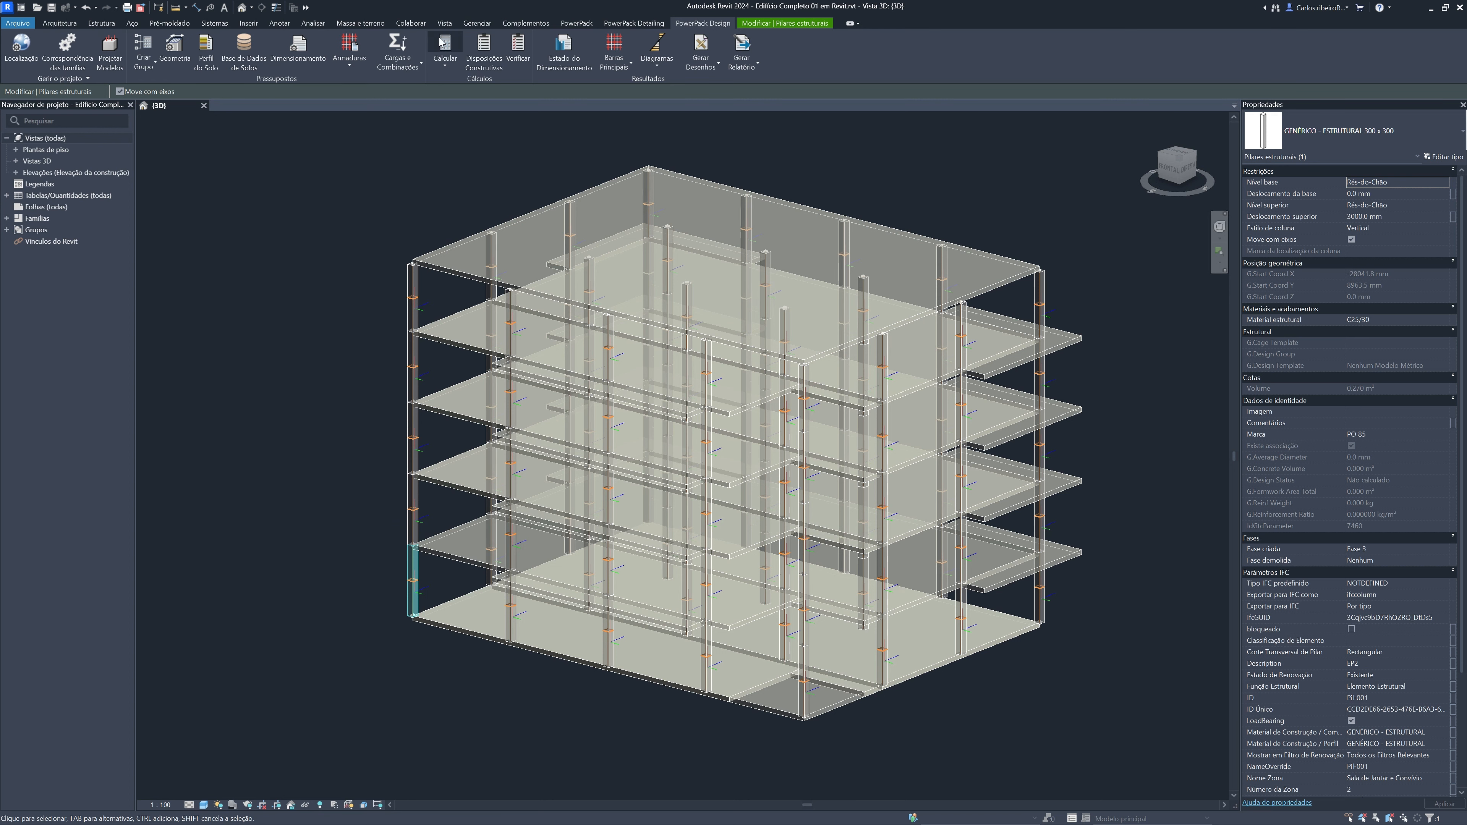
# Calculate the selected ground-floor corner column and close the design status
pyautogui.click(446, 63)
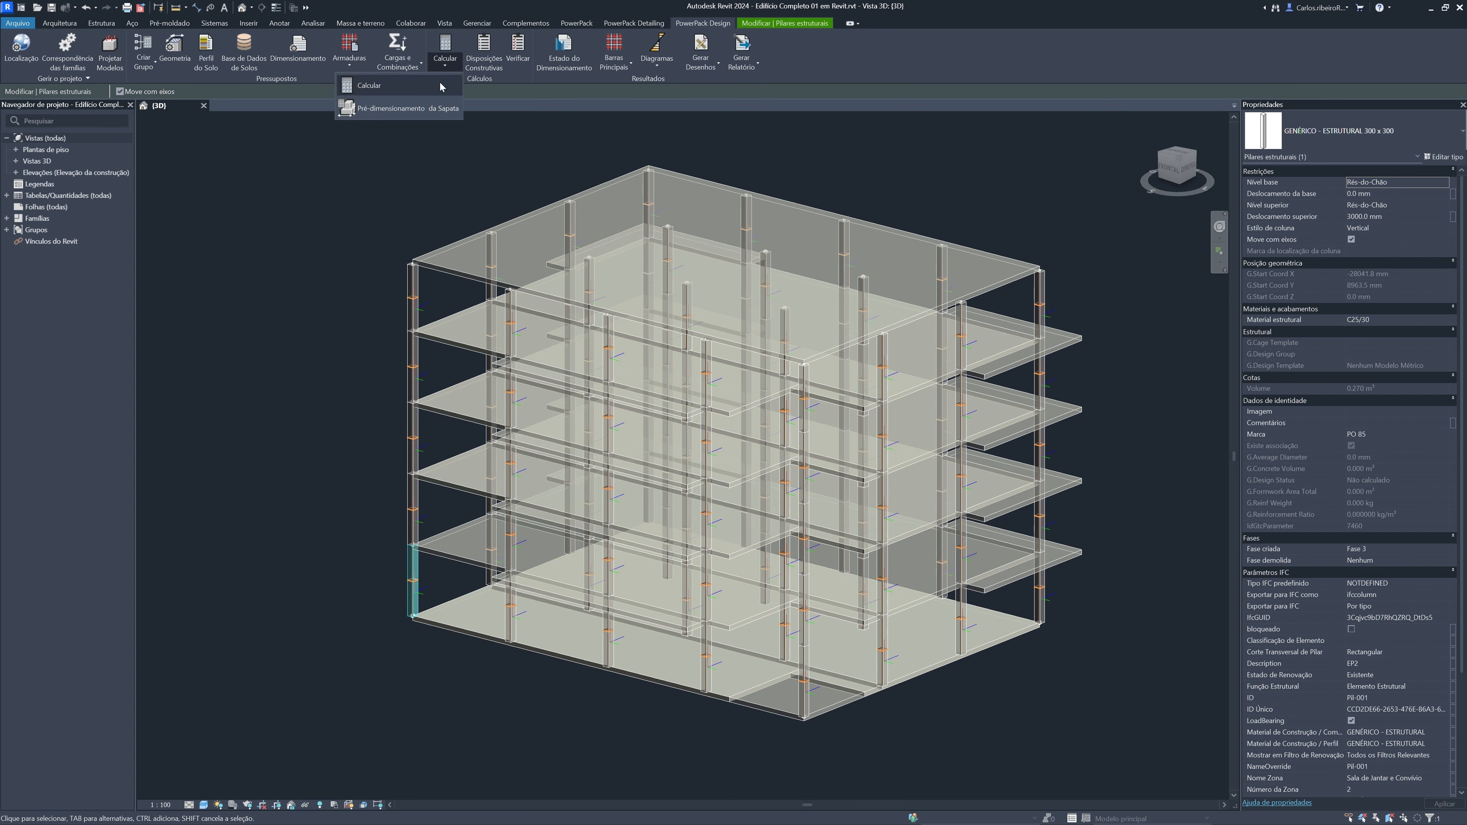
pyautogui.click(437, 89)
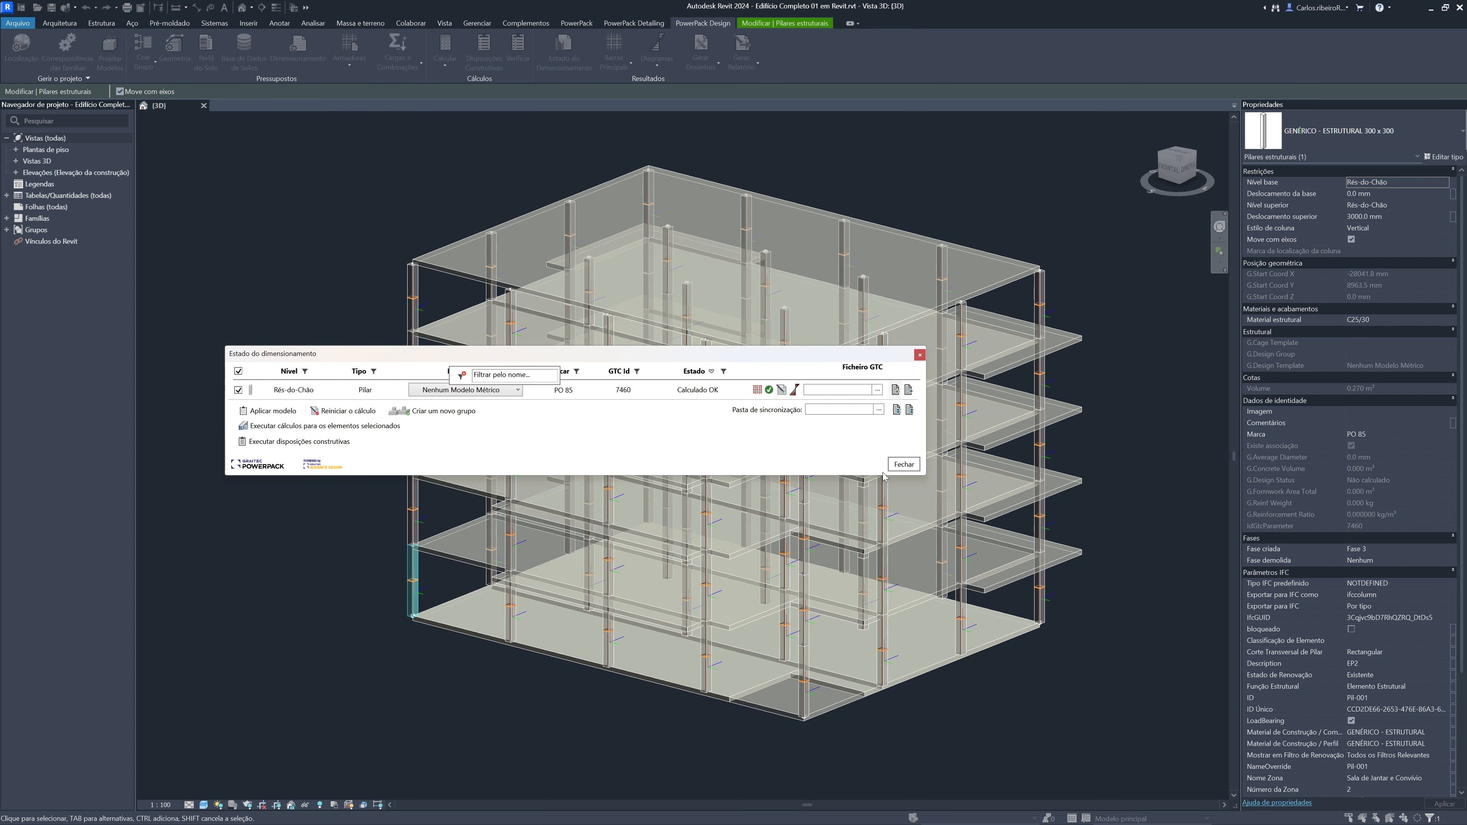
pyautogui.click(903, 465)
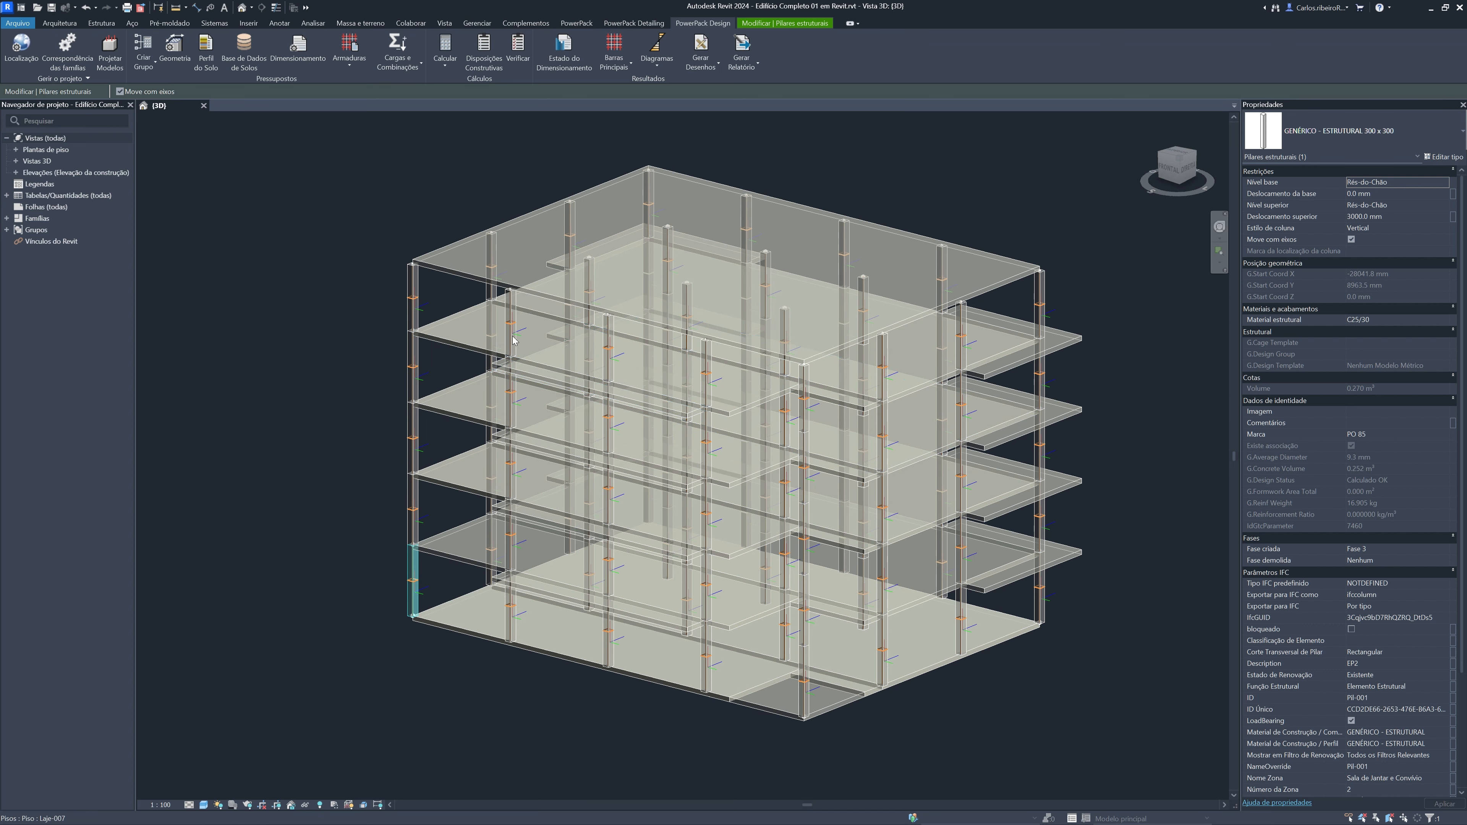
# Switch to the reinforced structural model and examine the corner column's rebar cages from the footing up to the roof
pyautogui.scroll(2, 454, 206)
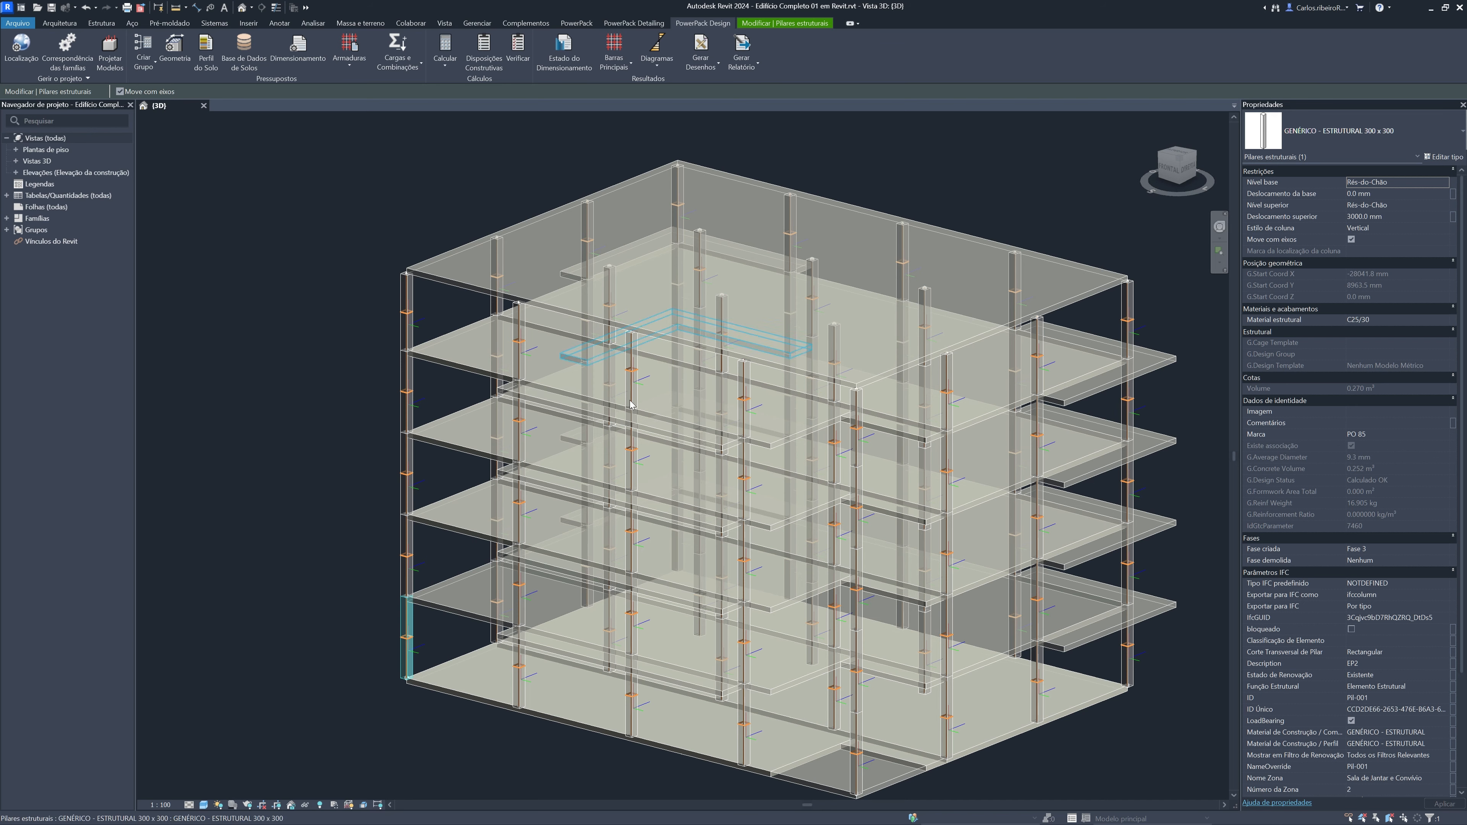
pyautogui.moveTo(428, 207); pyautogui.dragTo(399, 200, button='middle')
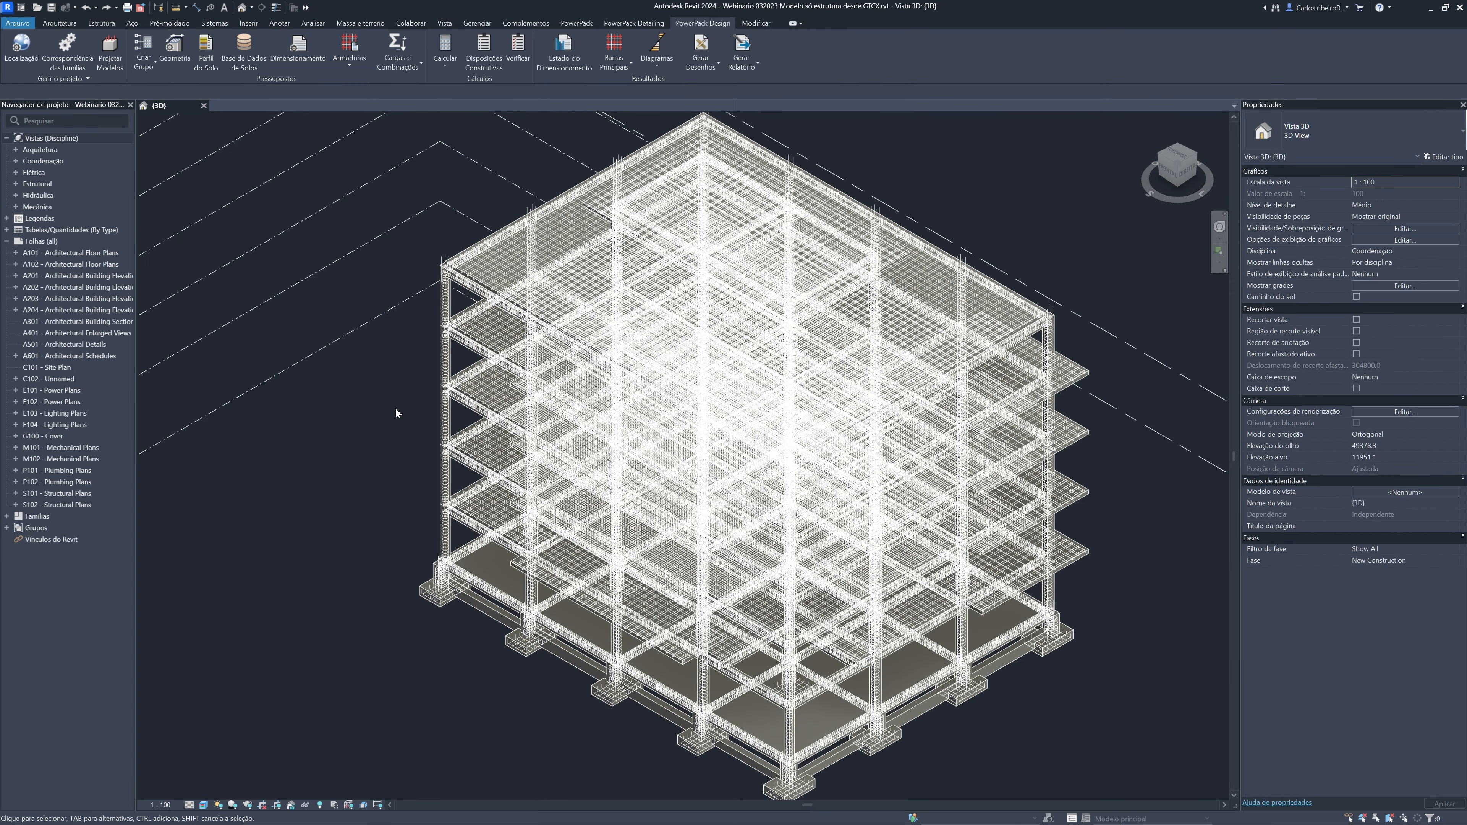
pyautogui.scroll(6, 426, 440)
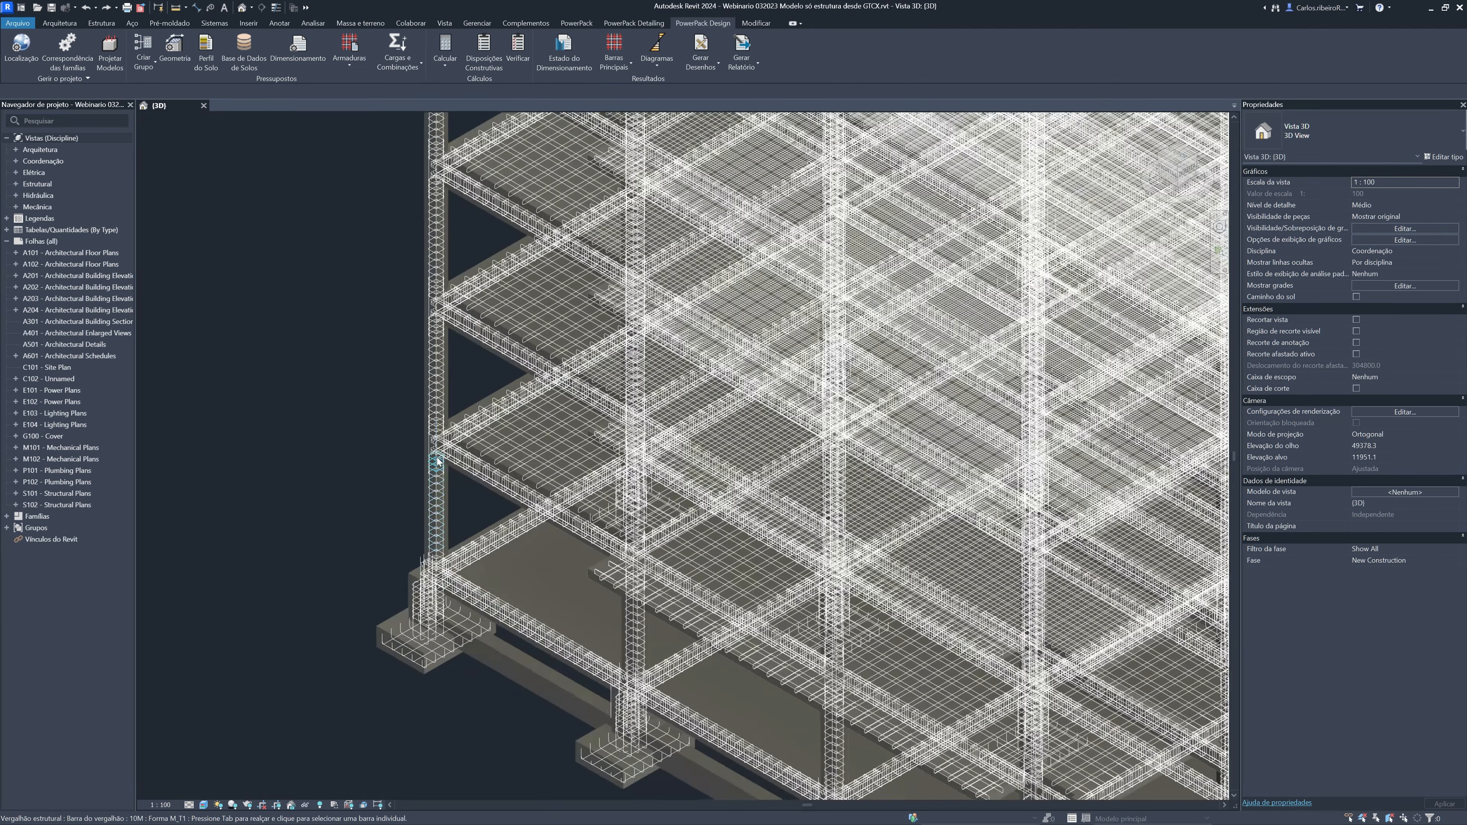
pyautogui.scroll(5, 448, 454)
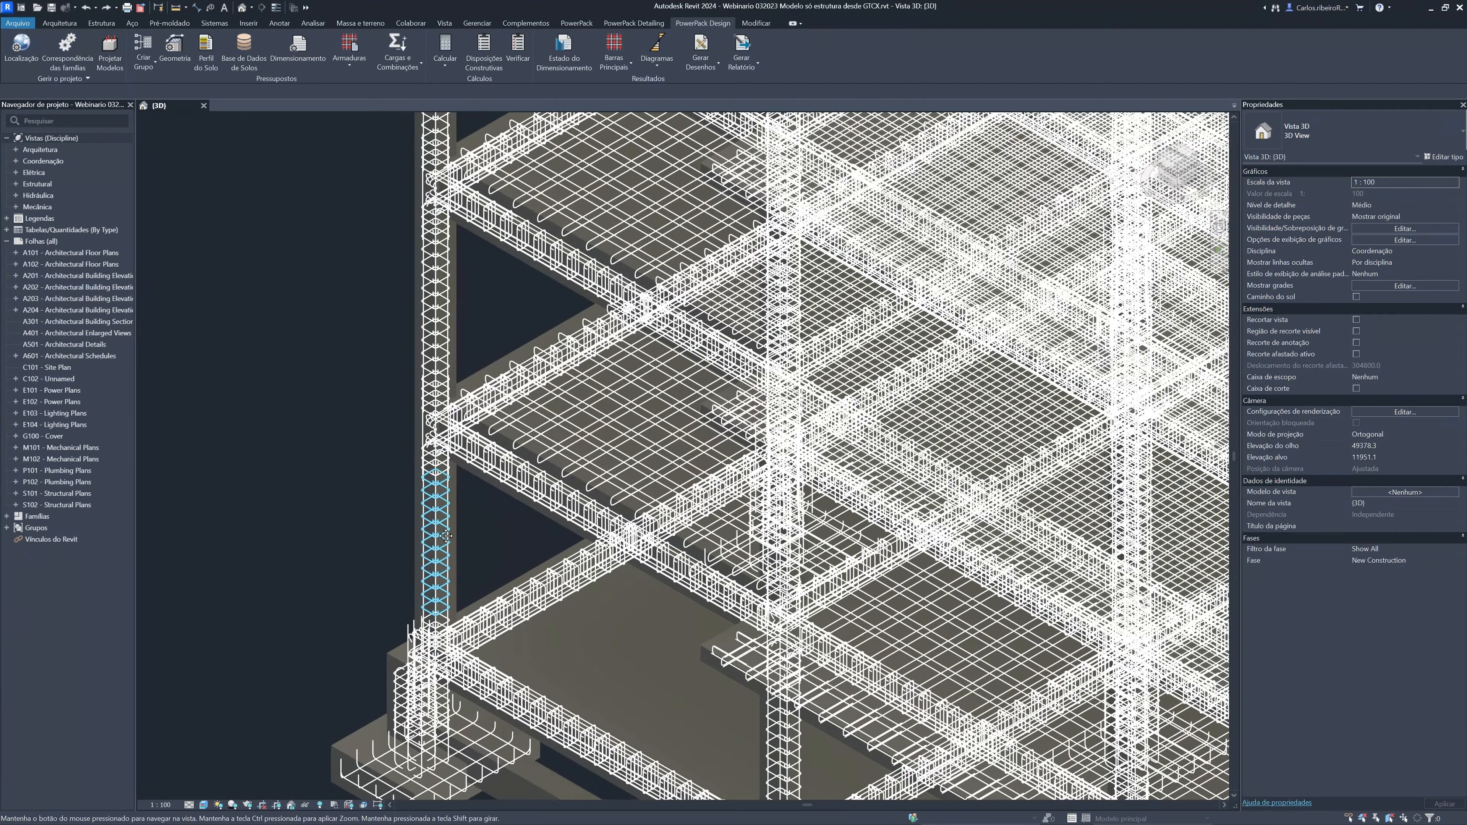
pyautogui.scroll(4, 453, 381)
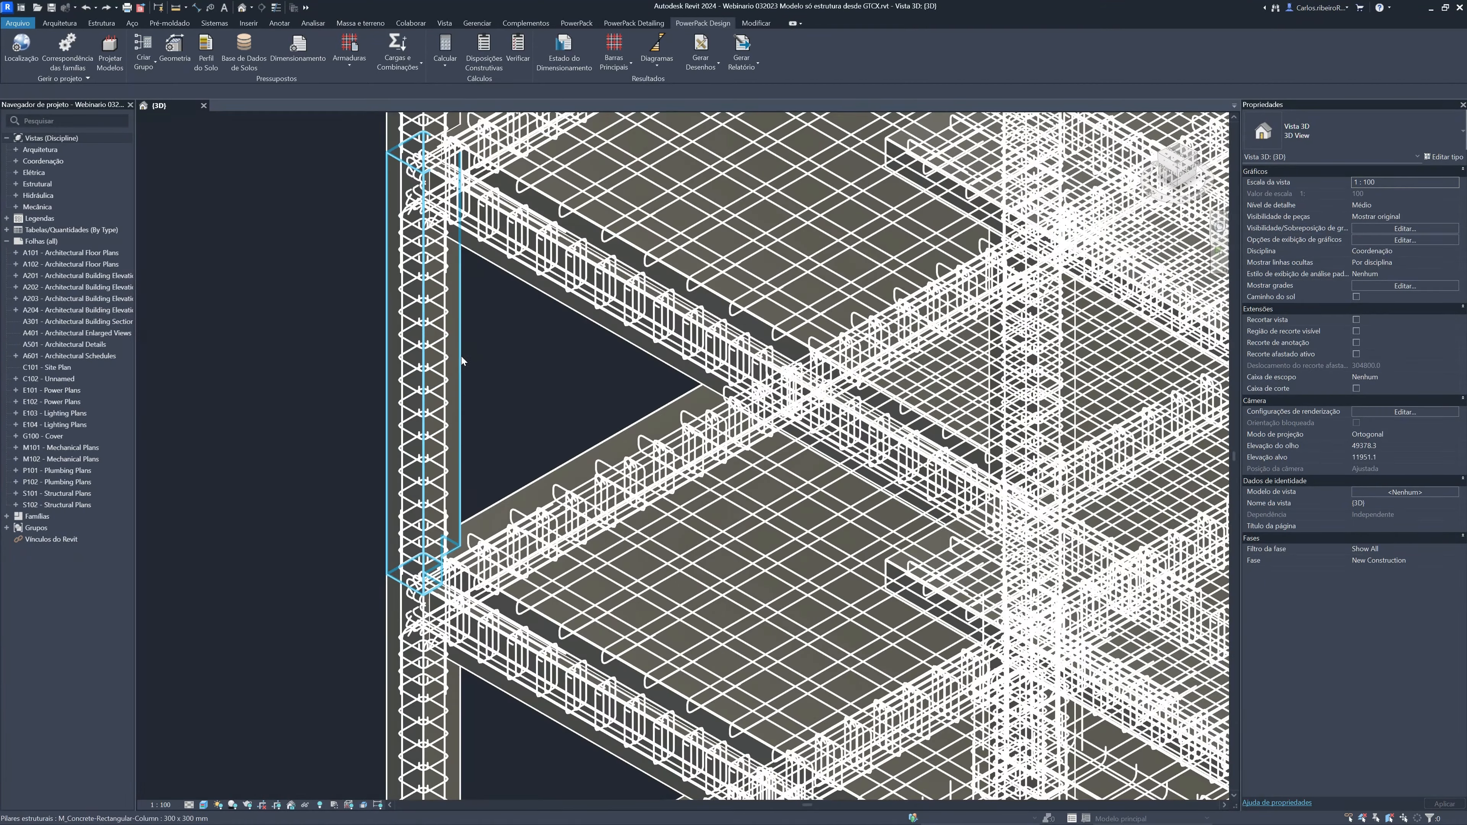
pyautogui.scroll(2, 461, 370)
pyautogui.scroll(-3, 463, 364)
pyautogui.scroll(-1, 452, 471)
pyautogui.moveTo(465, 367); pyautogui.dragTo(447, 511, button='middle')
pyautogui.moveTo(449, 248); pyautogui.dragTo(443, 406, button='middle')
pyautogui.moveTo(442, 286); pyautogui.dragTo(444, 434, button='middle')
pyautogui.scroll(-1, 444, 341)
pyautogui.moveTo(450, 343); pyautogui.dragTo(442, 248, button='middle')
pyautogui.scroll(-1, 447, 606)
pyautogui.moveTo(446, 607); pyautogui.dragTo(461, 394, button='middle')
pyautogui.moveTo(454, 513); pyautogui.dragTo(431, 586, button='middle')
pyautogui.scroll(4, 398, 394)
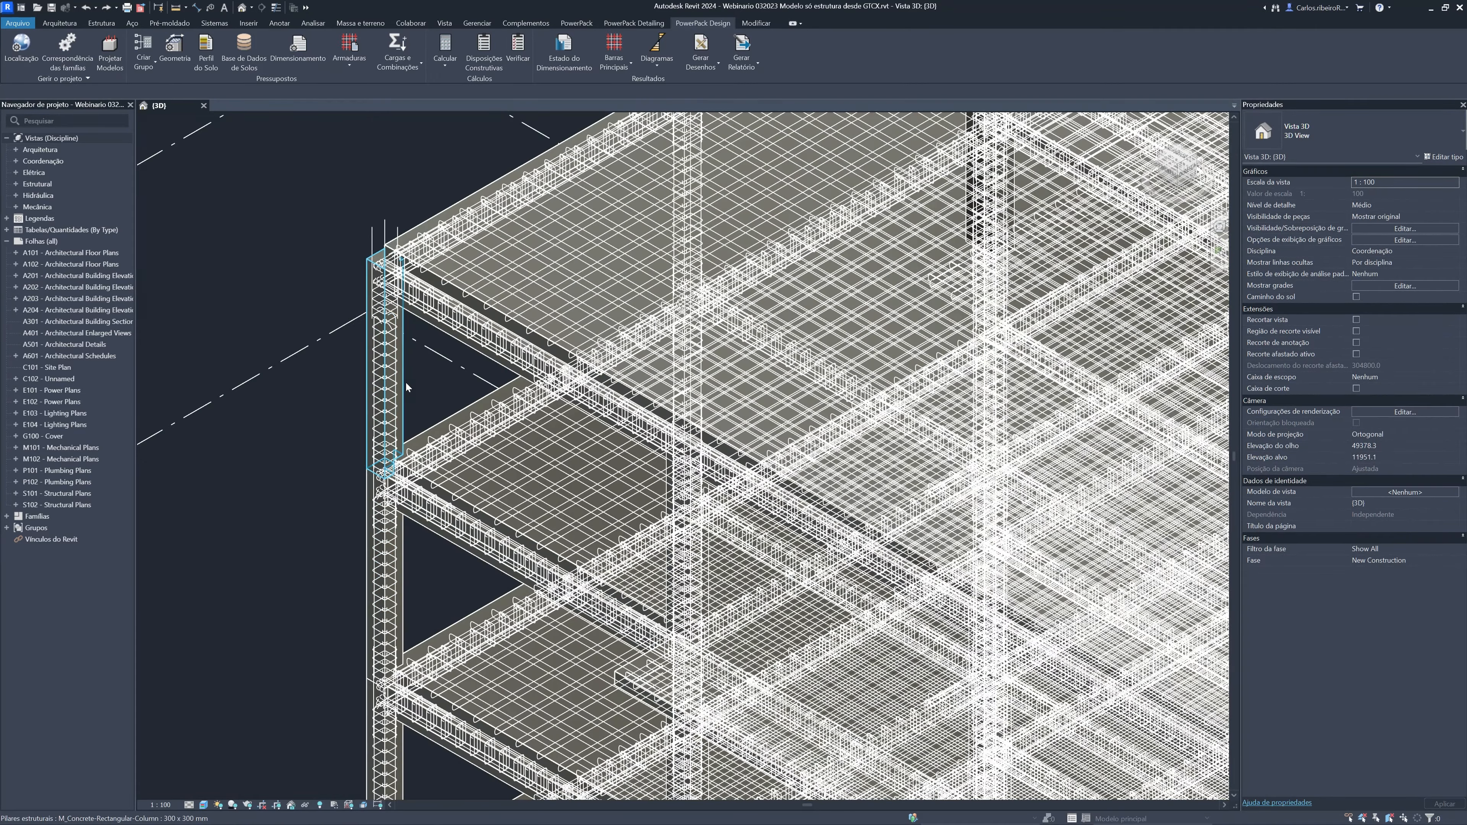
# Select the top-storey corner column and review its transverse reinforcement and main longitudinal bar settings in Barras Principais
pyautogui.click(404, 384)
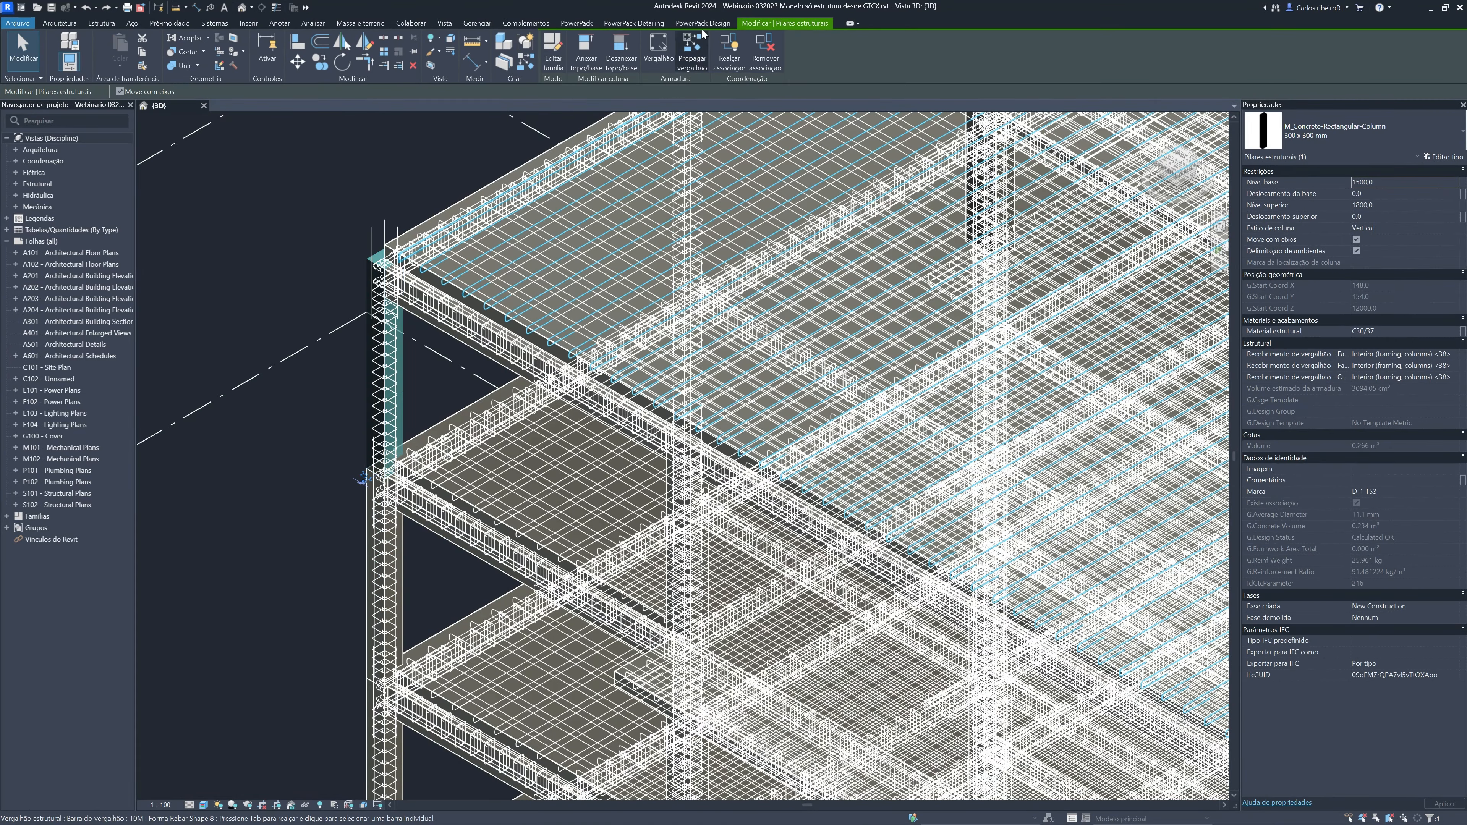
pyautogui.click(654, 26)
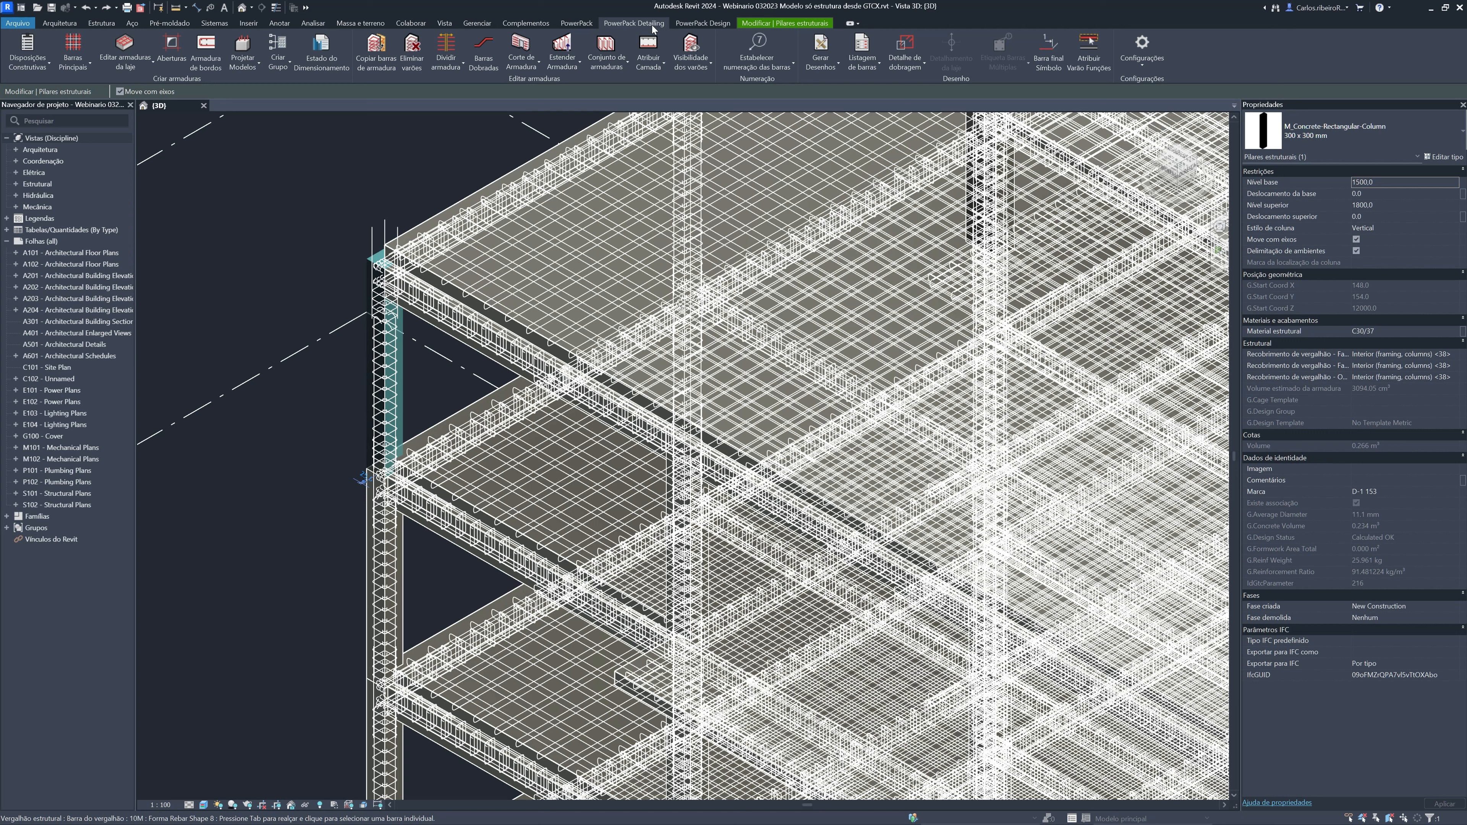
pyautogui.click(81, 69)
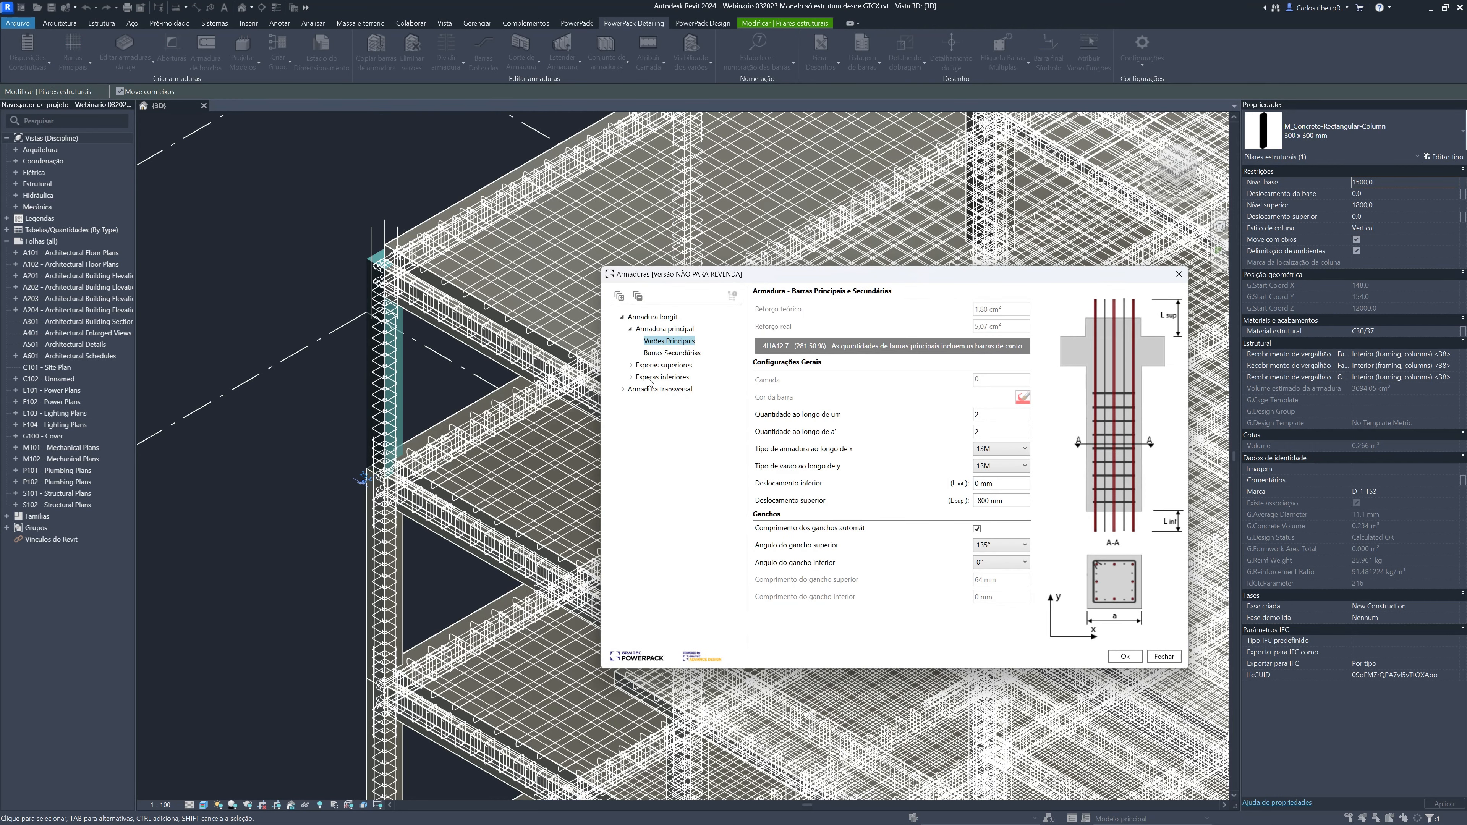
pyautogui.click(630, 364)
pyautogui.click(629, 401)
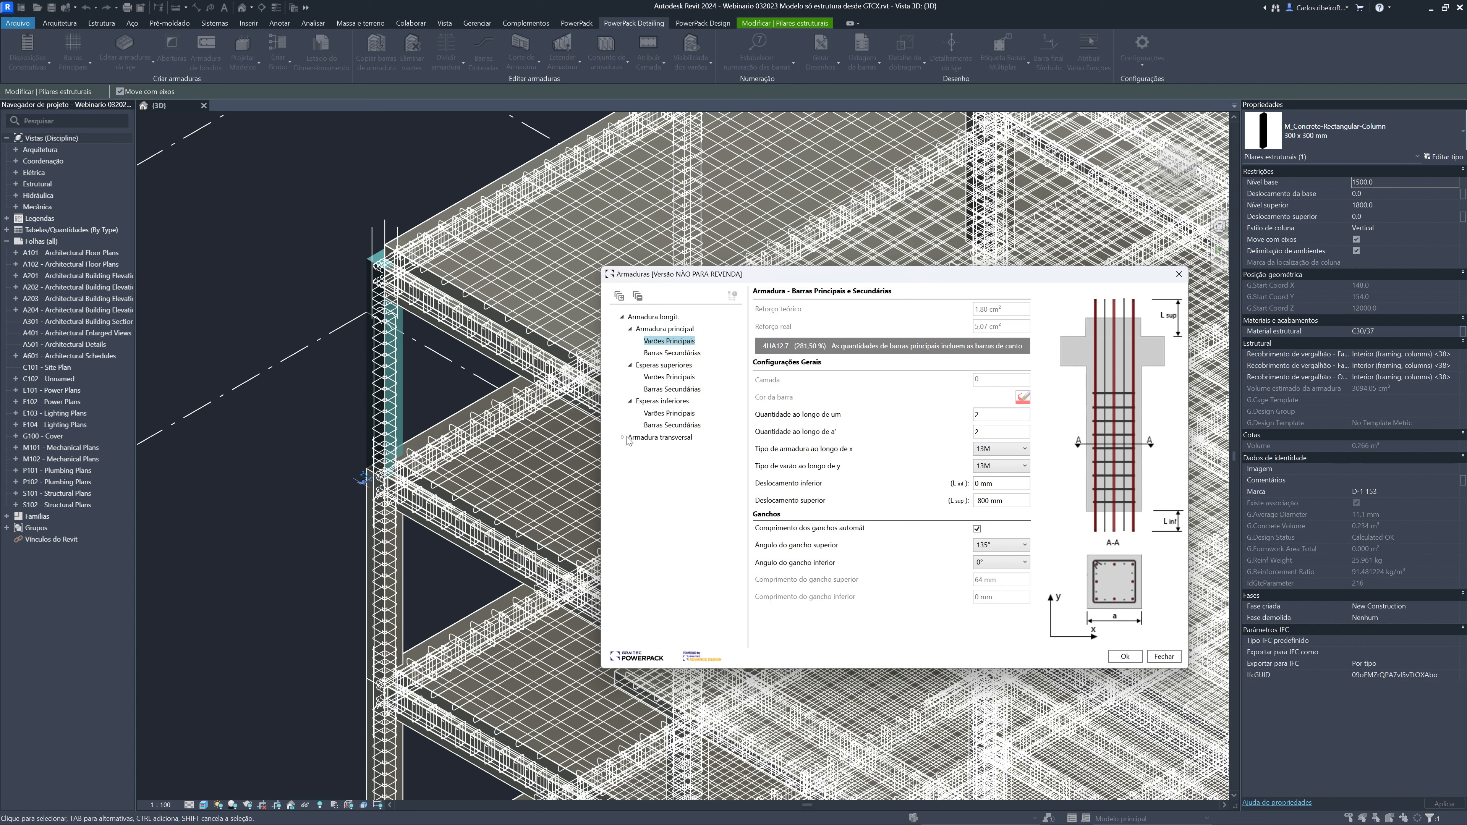
pyautogui.click(621, 437)
pyautogui.click(652, 450)
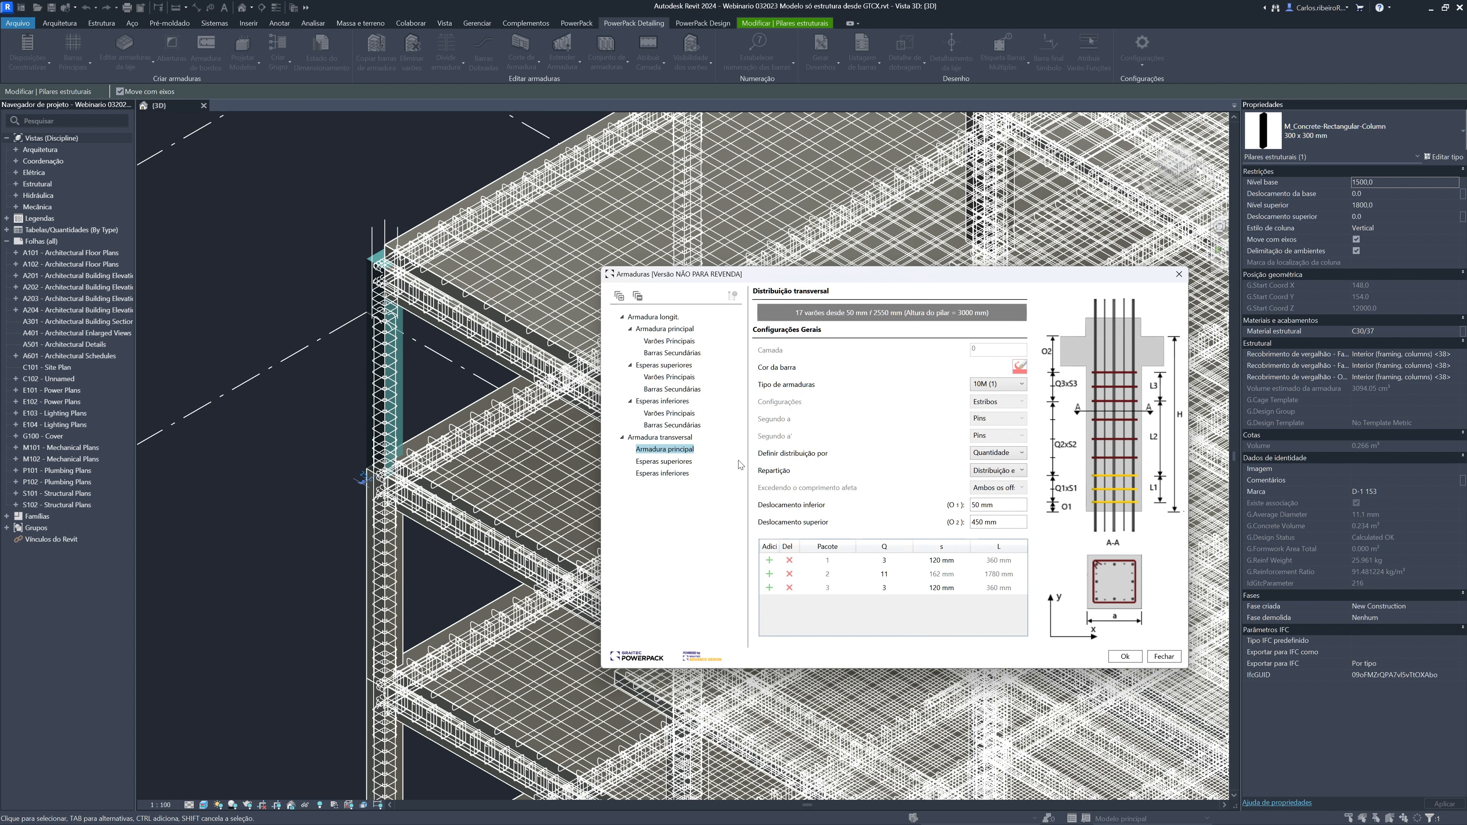
pyautogui.click(668, 341)
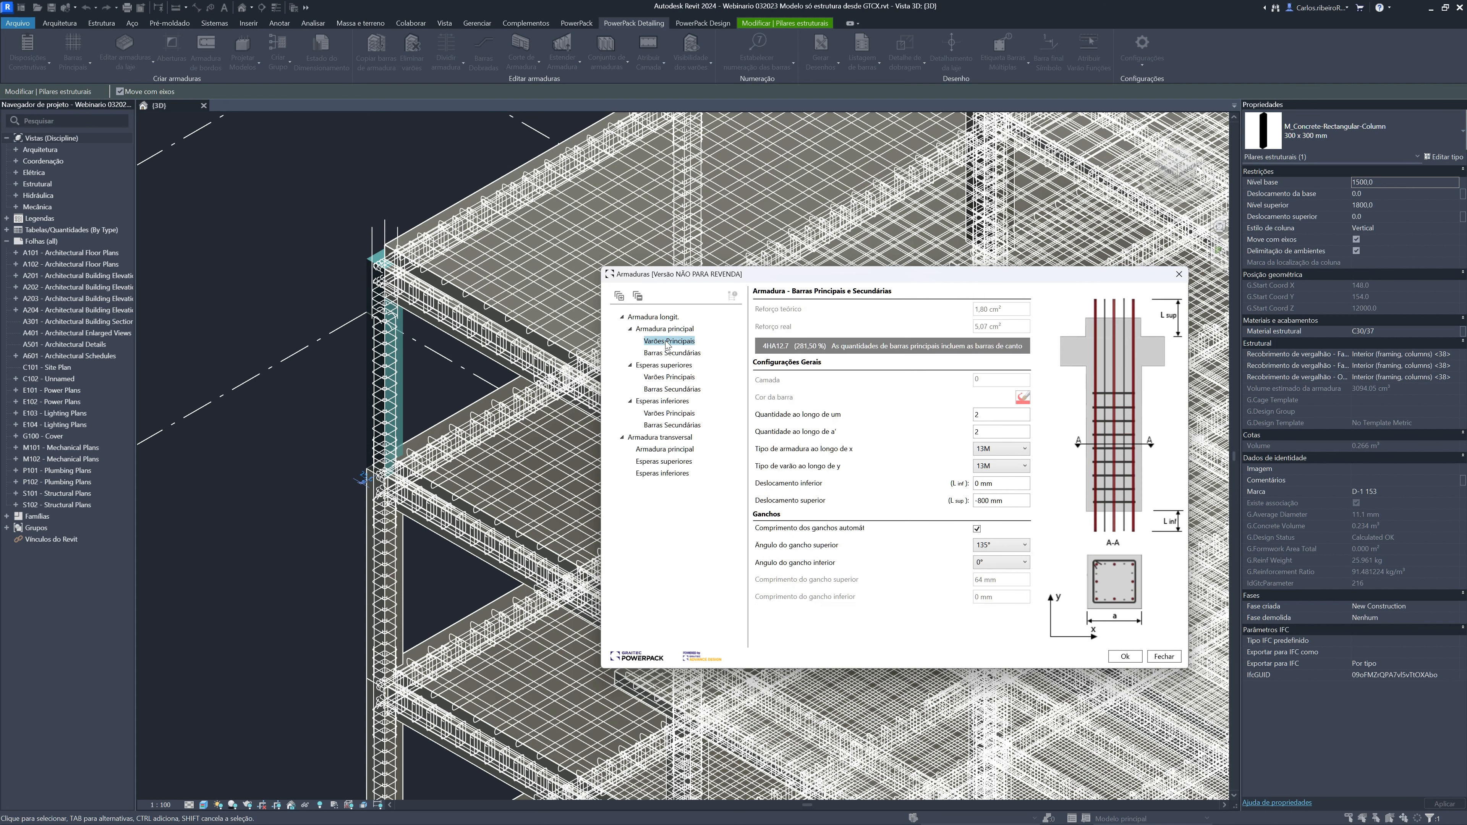
# Remove the column's upper starter main bars by setting their quantity to 0 along both section directions
pyautogui.click(670, 377)
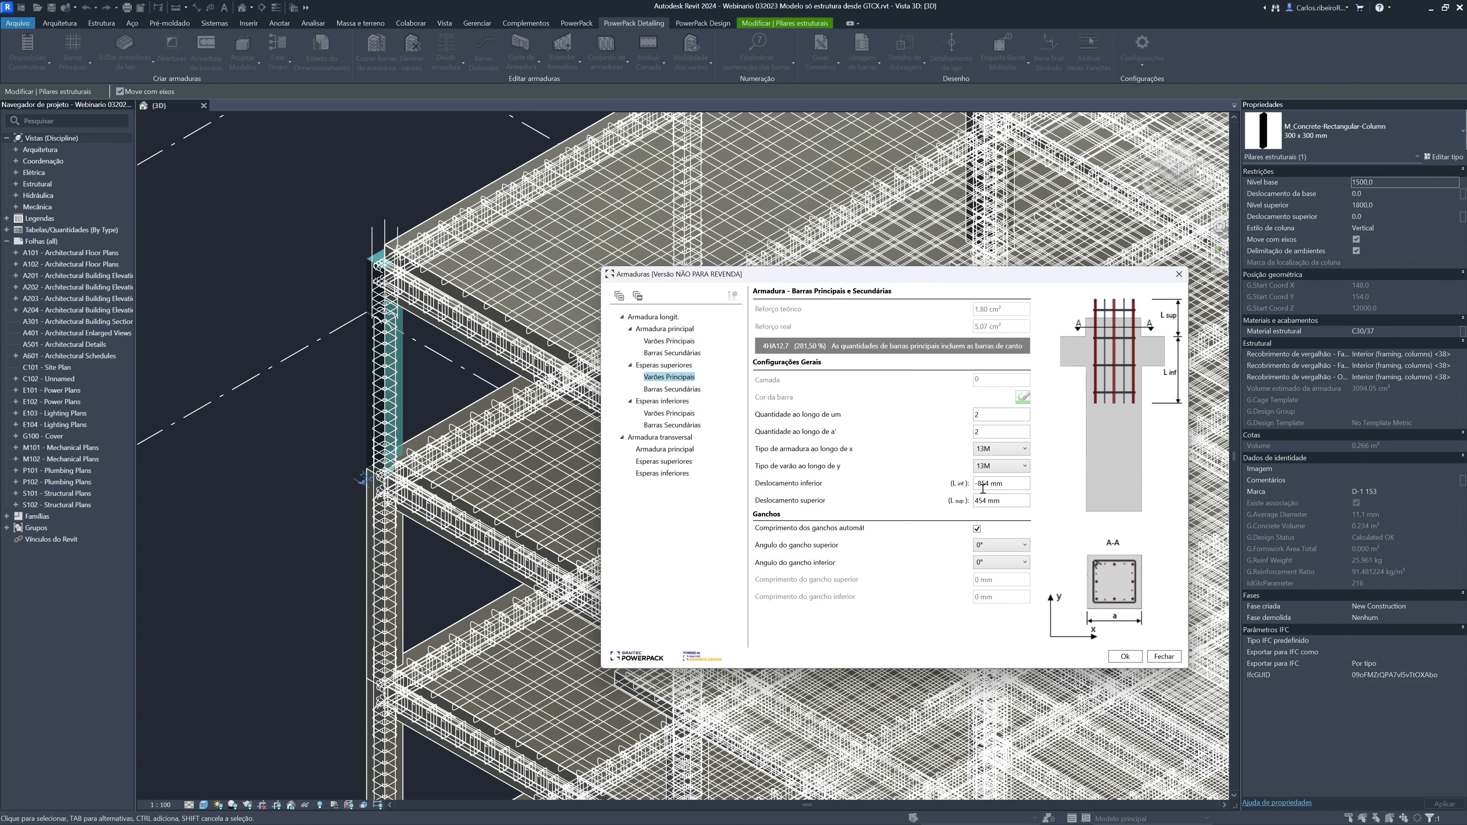
pyautogui.doubleClick(979, 413)
pyautogui.write('0')
pyautogui.press('Tab')
pyautogui.write('0')
pyautogui.click(1123, 659)
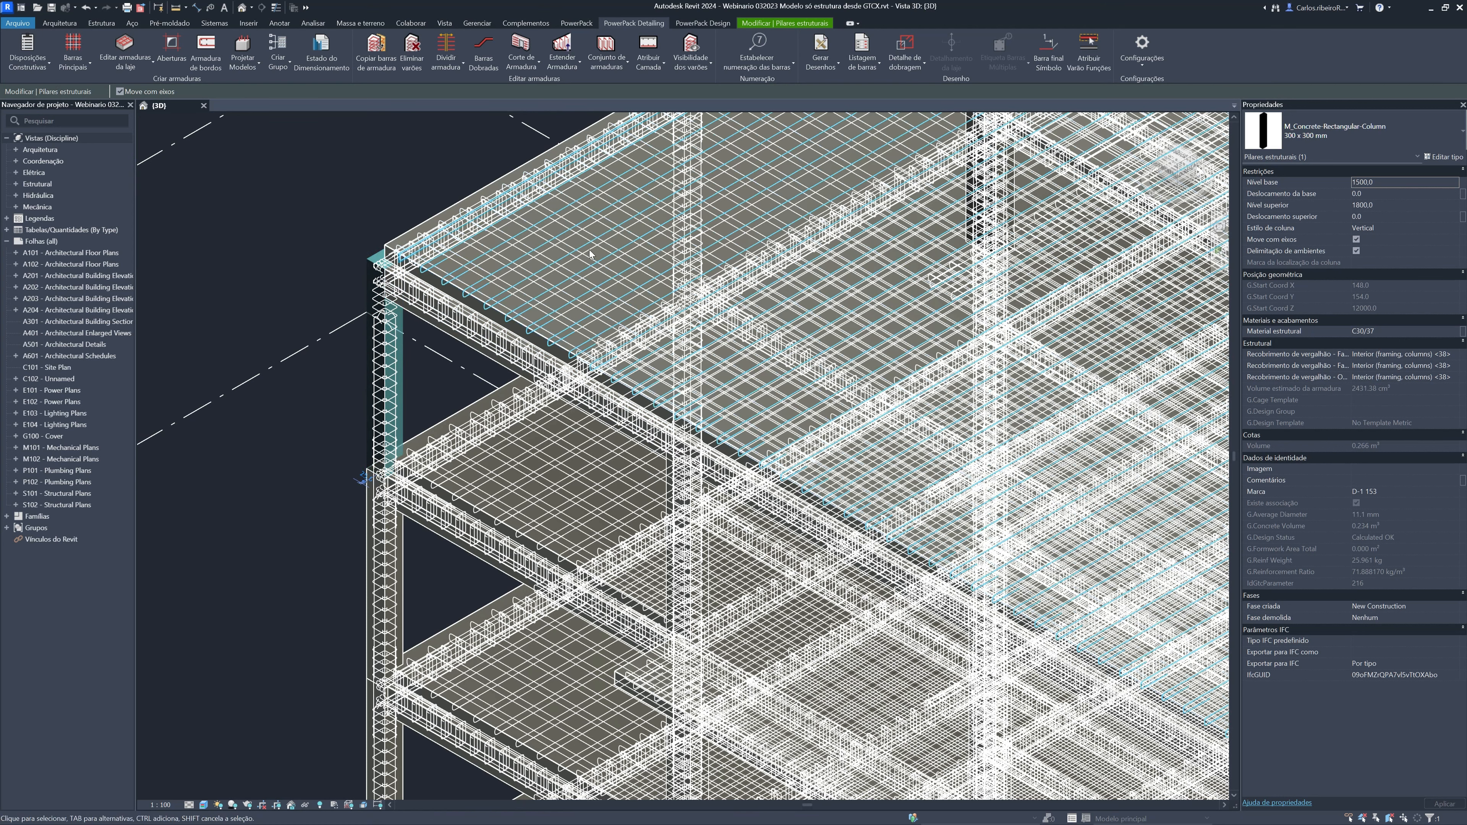
# Set the top offset of the same column's main longitudinal bars to 0 mm
pyautogui.click(73, 46)
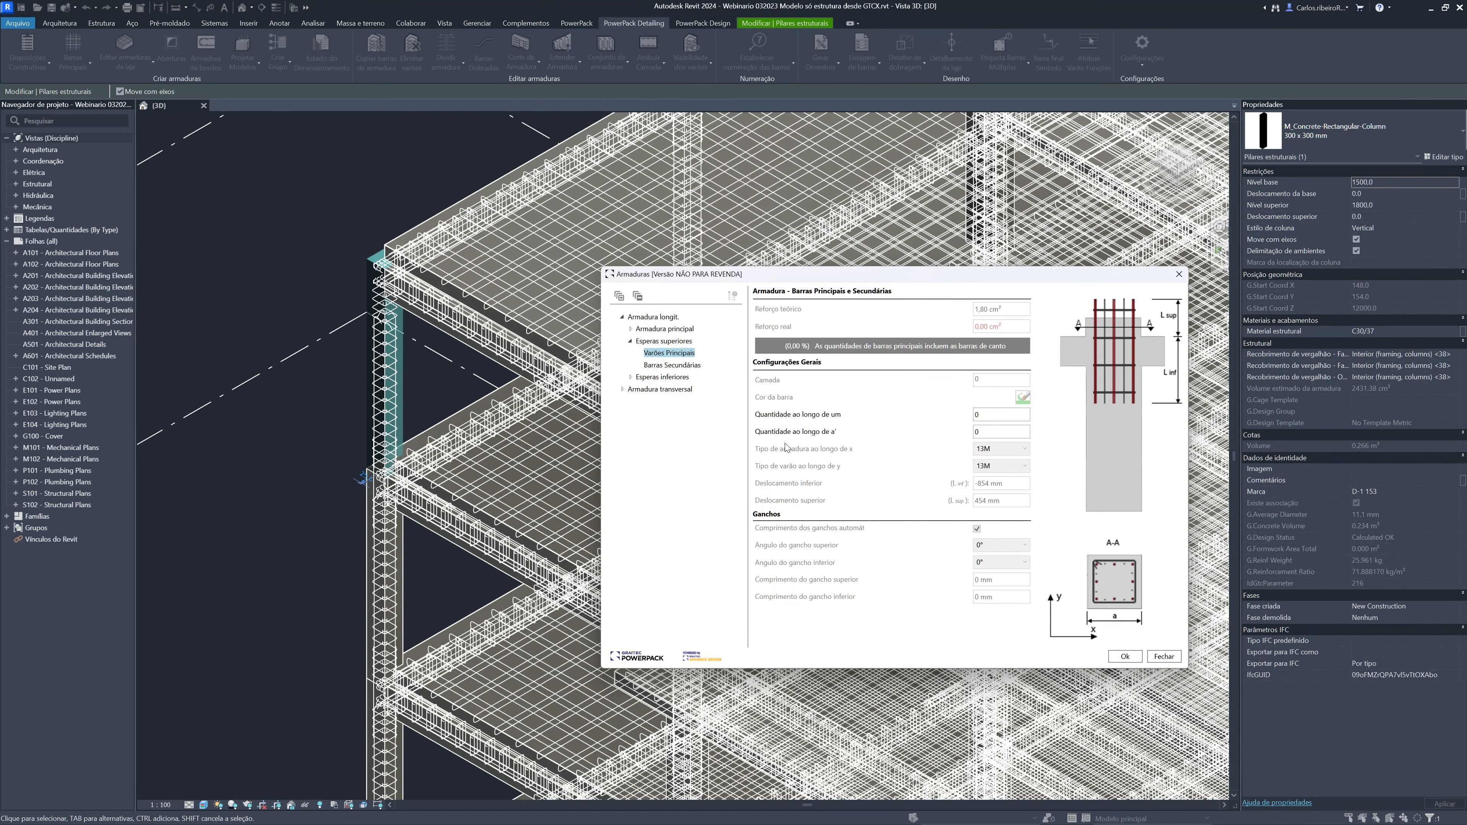
pyautogui.click(630, 328)
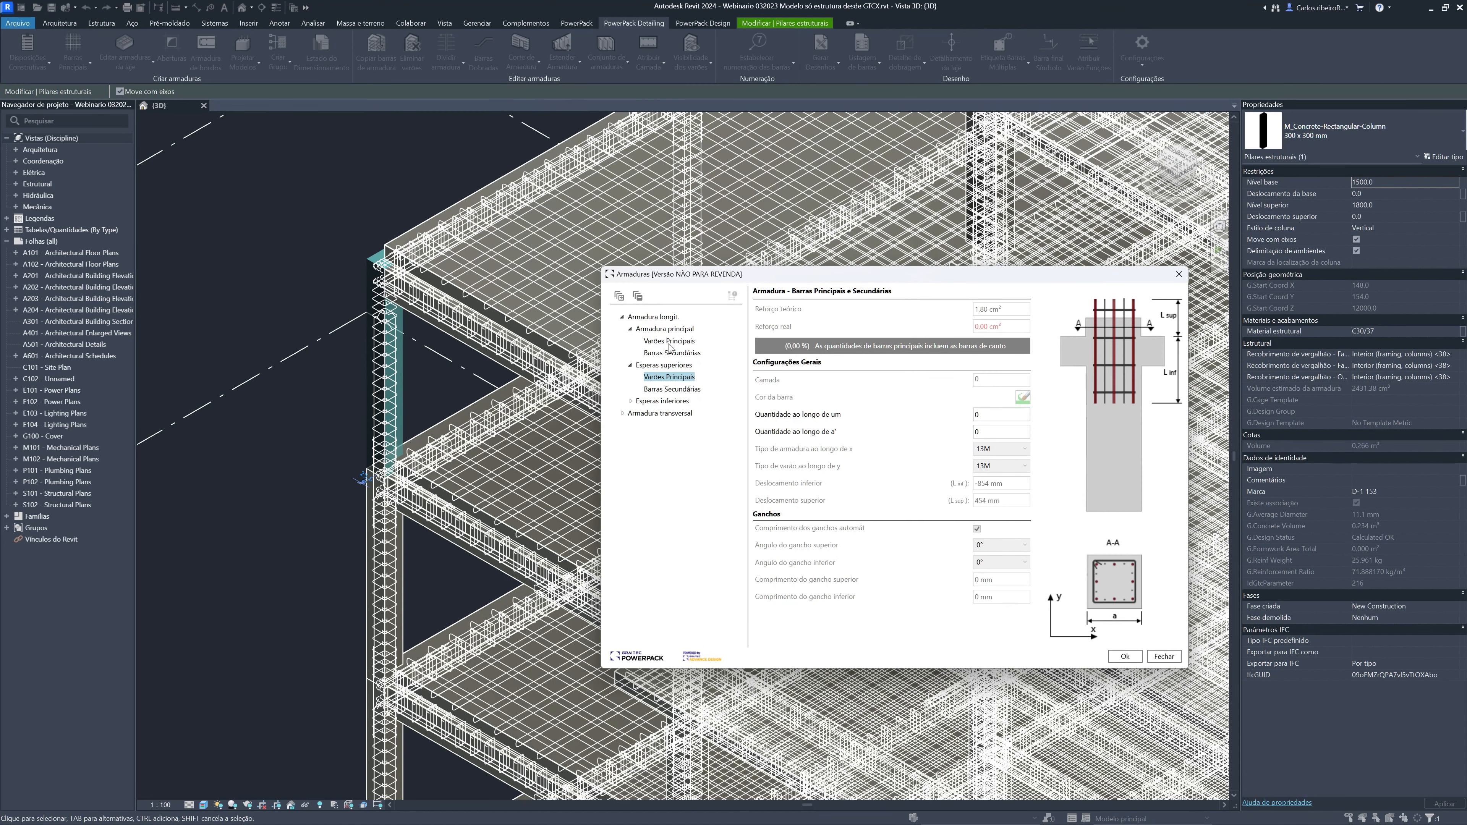
pyautogui.click(652, 340)
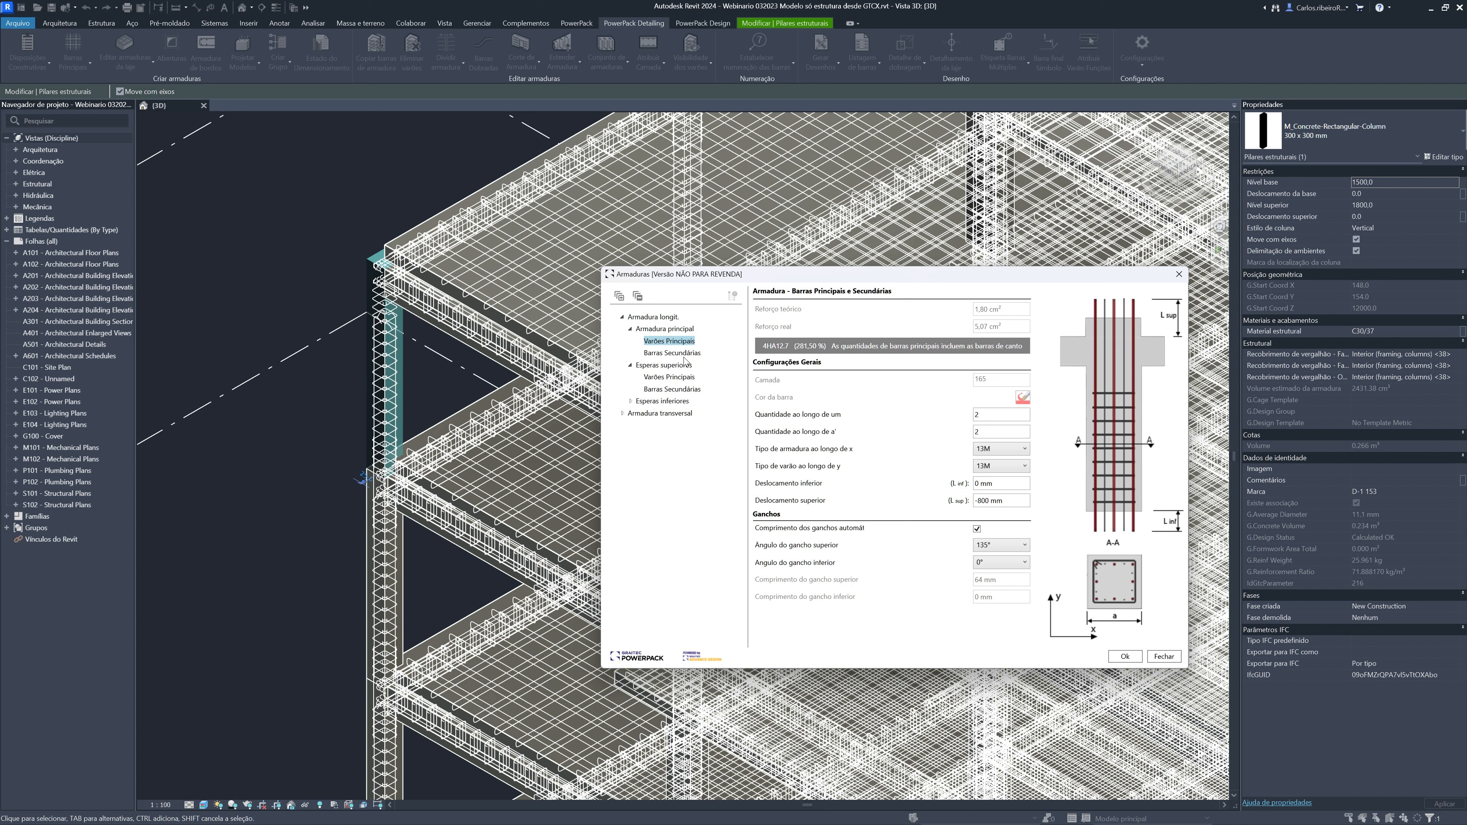
pyautogui.tripleClick(989, 500)
pyautogui.write('0')
pyautogui.click(1124, 656)
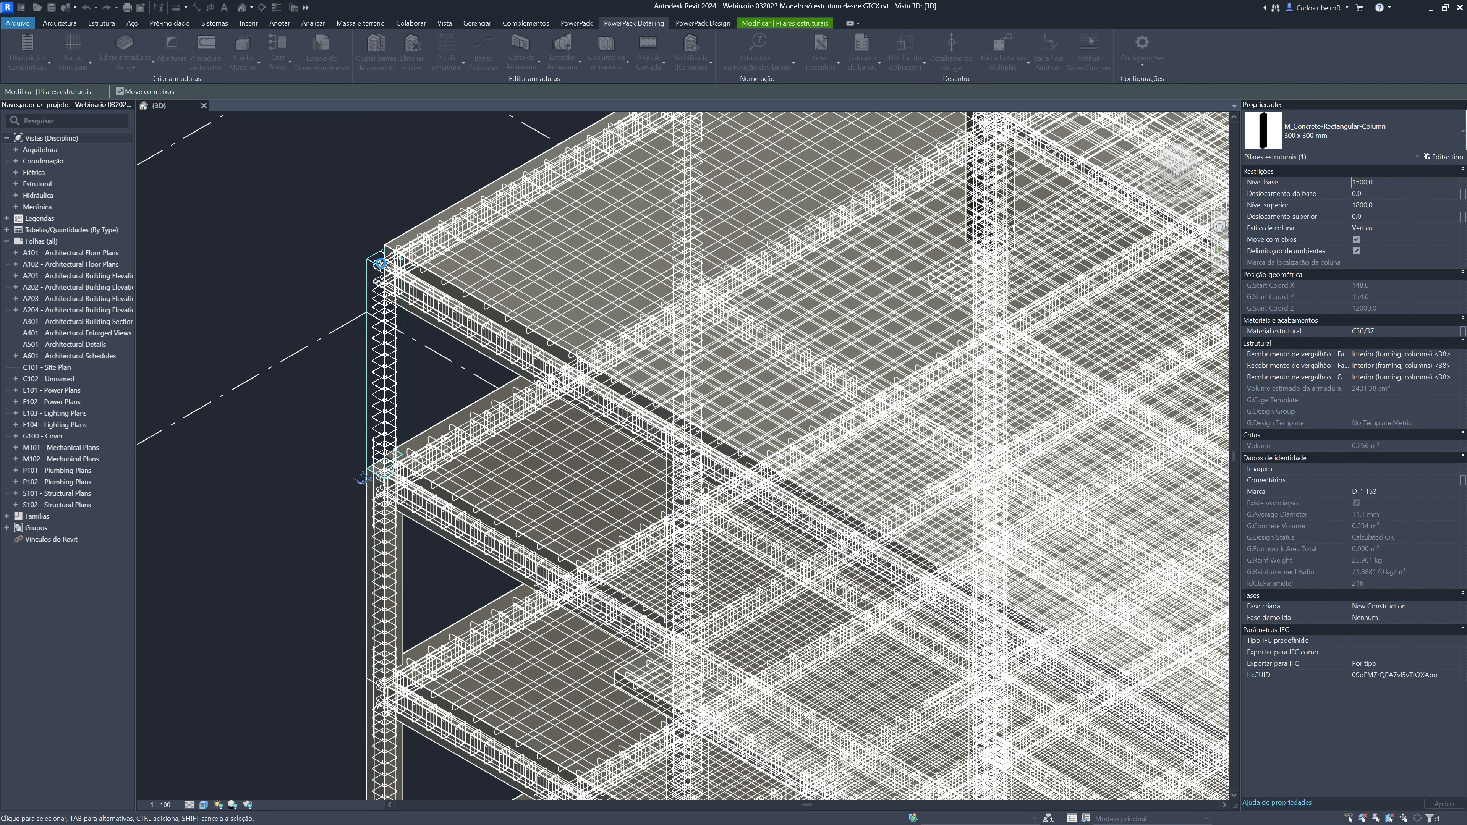
pyautogui.scroll(3, 369, 287)
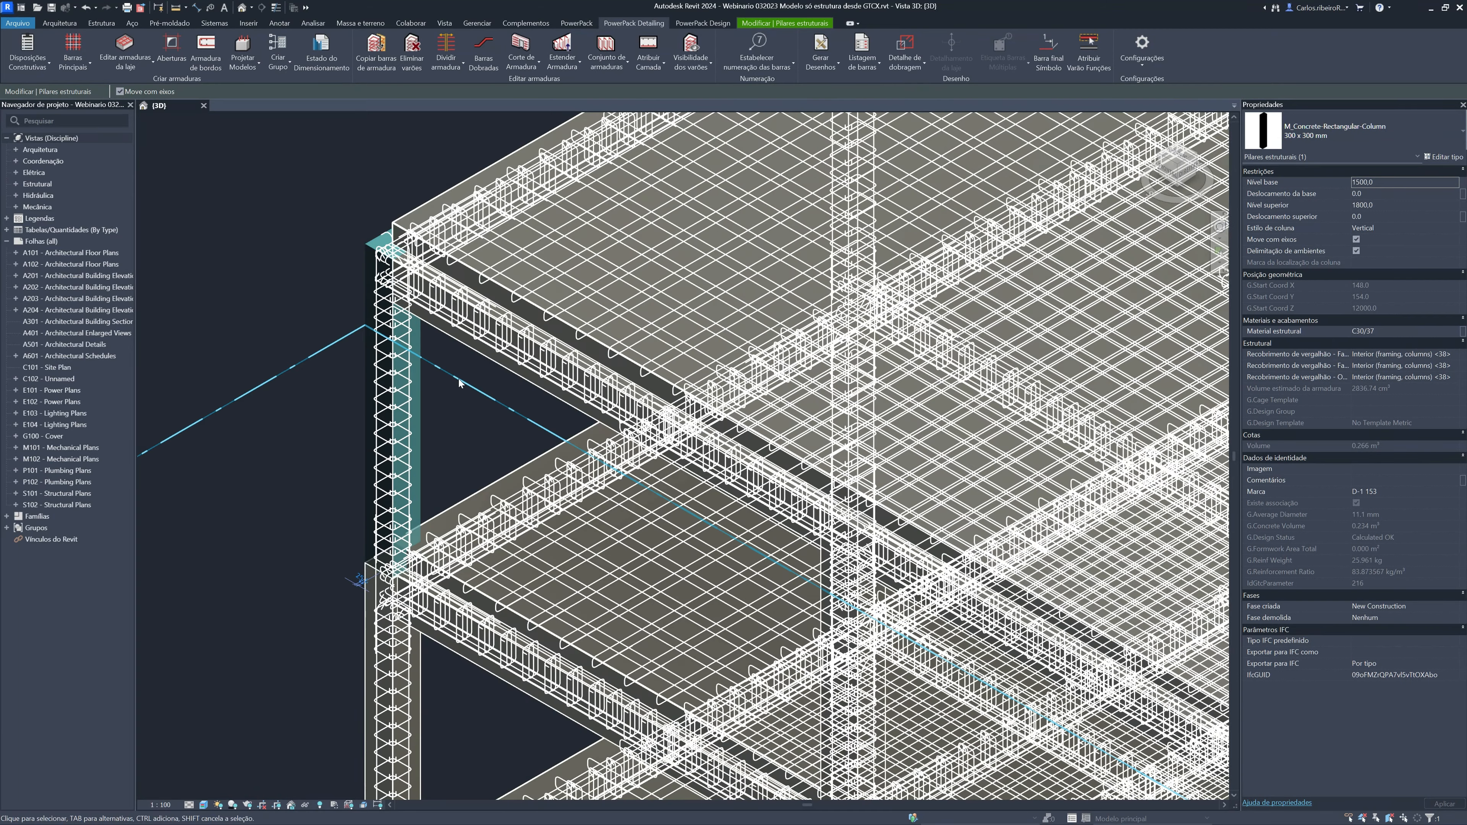
pyautogui.scroll(-1, 780, 276)
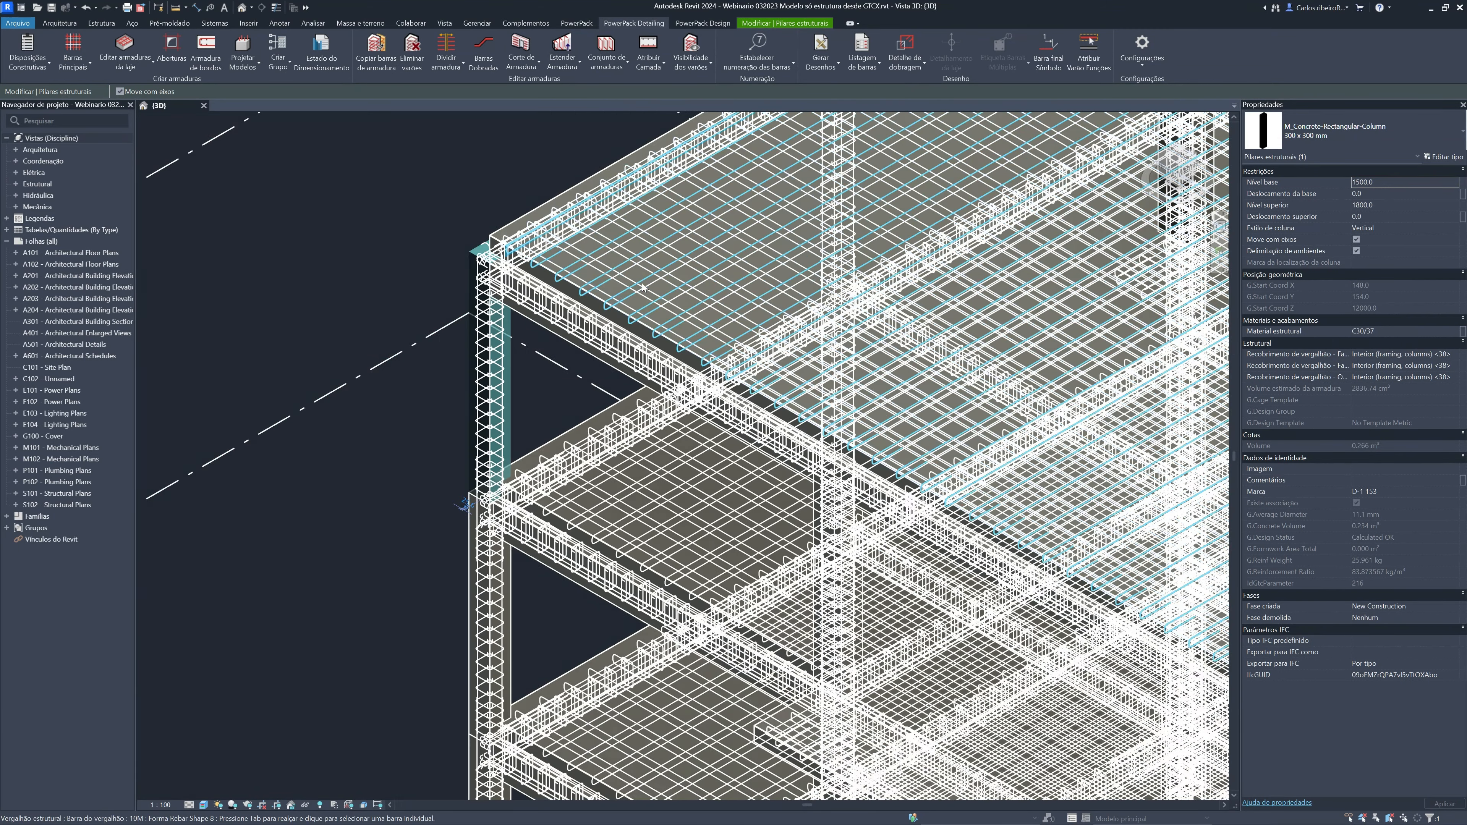
# Select the floor slab one storey below the roof and open its reinforcement for editing in the Revit 3D view
pyautogui.scroll(-2, 416, 318)
pyautogui.moveTo(556, 358); pyautogui.dragTo(369, 267, button='middle')
pyautogui.scroll(-1, 368, 300)
pyautogui.click(392, 349)
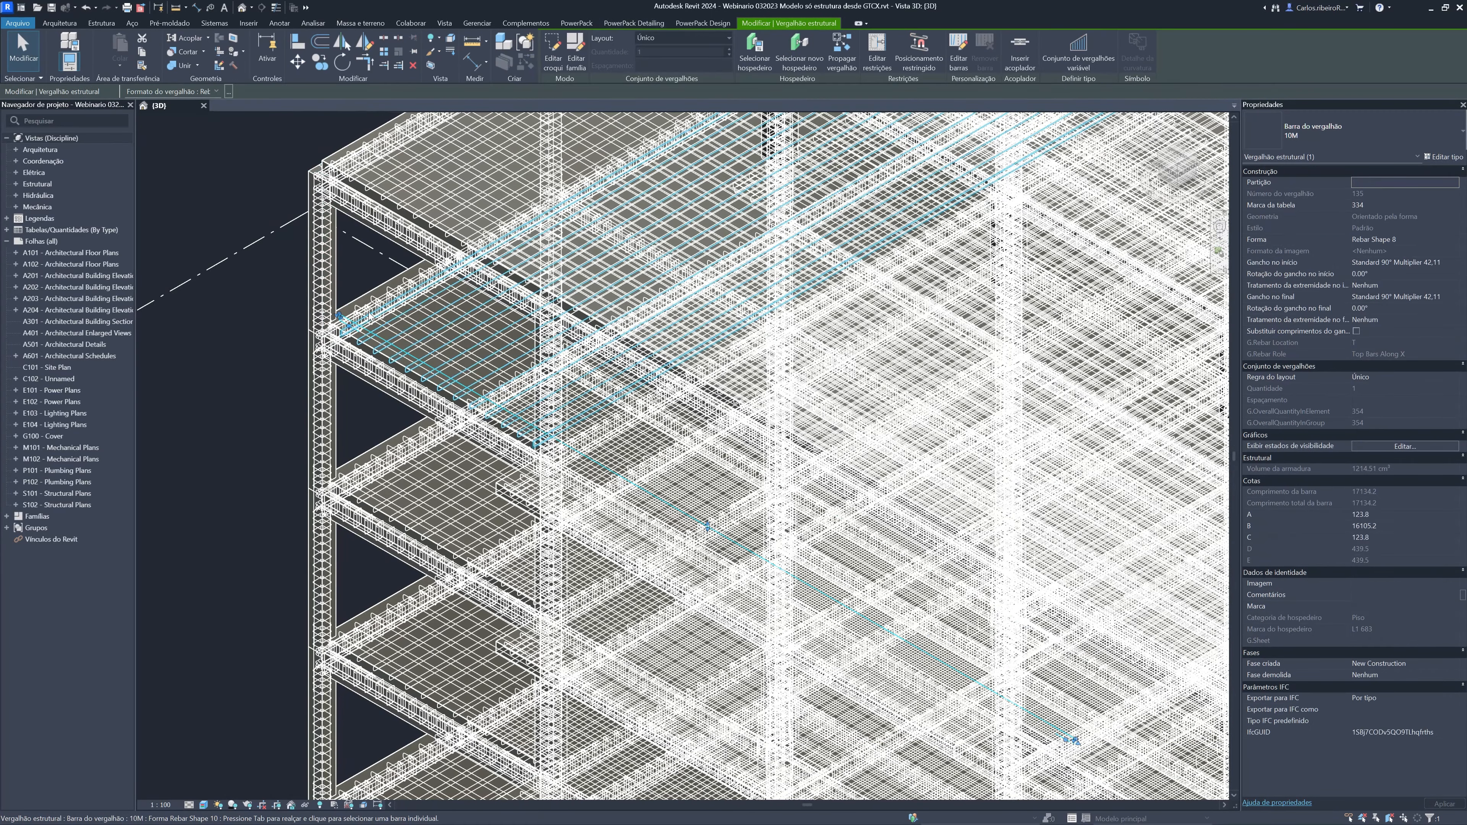
pyautogui.click(362, 301)
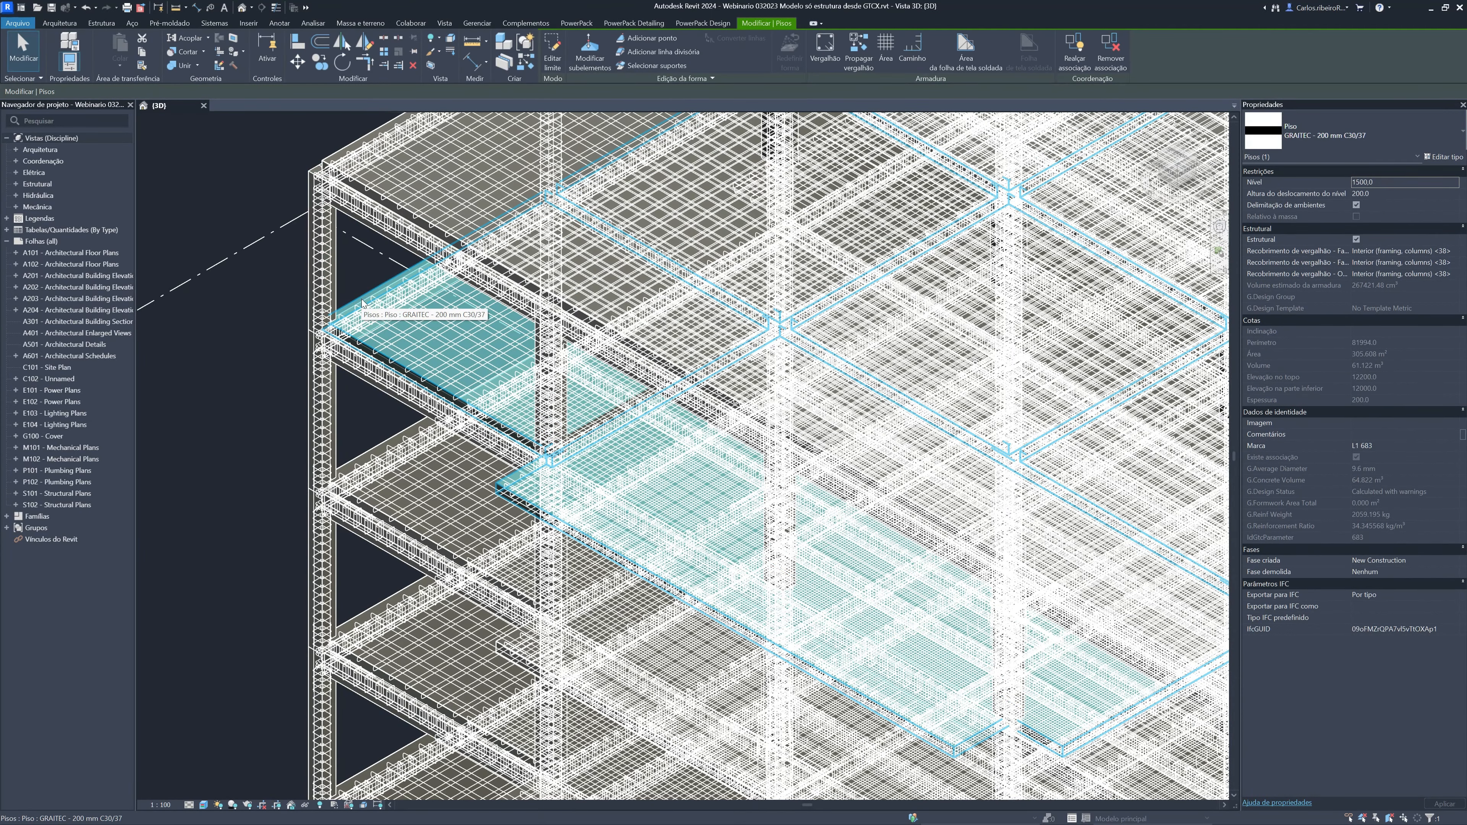
pyautogui.click(645, 26)
pyautogui.click(127, 66)
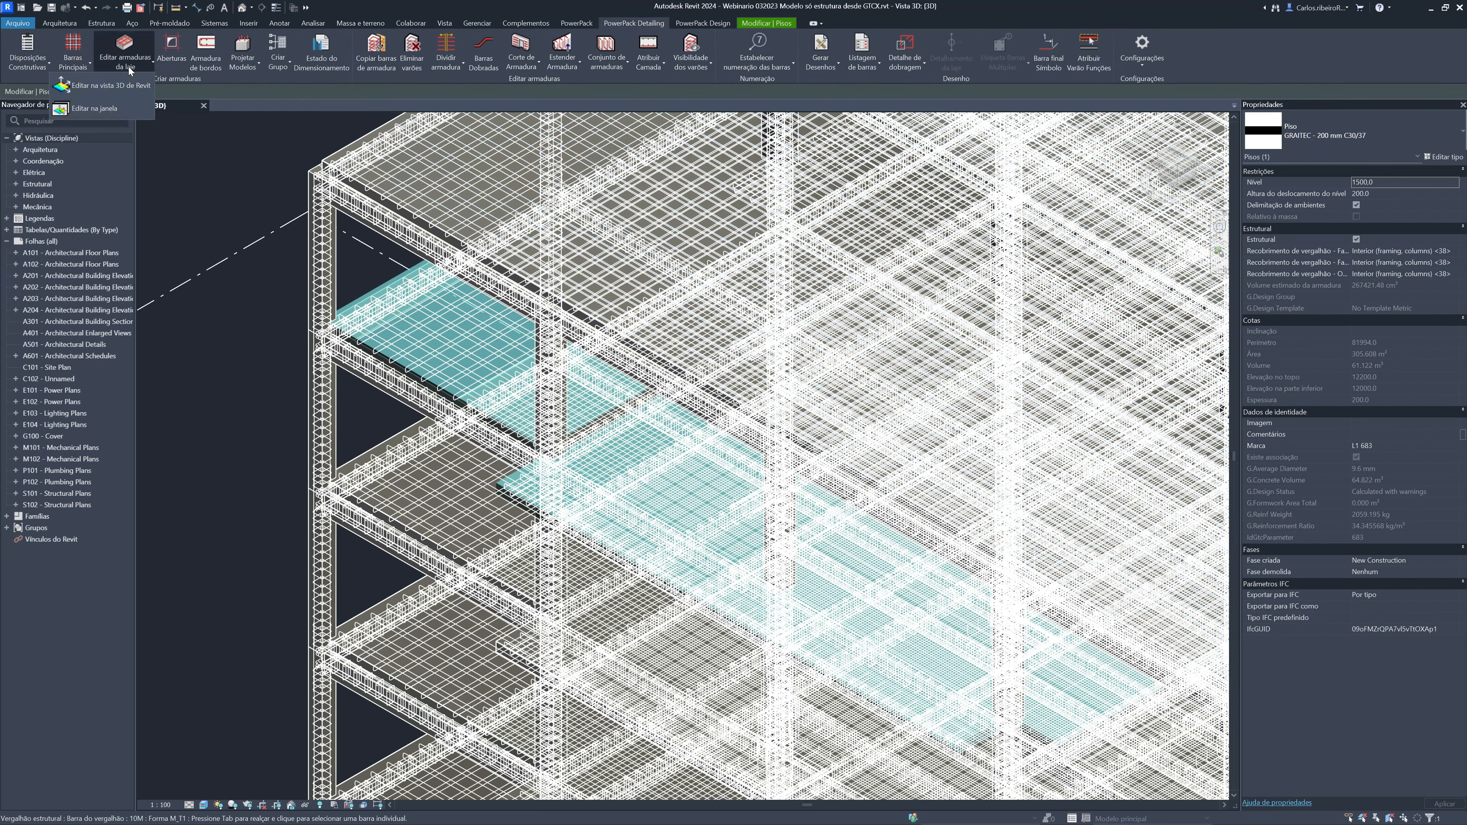
pyautogui.click(116, 87)
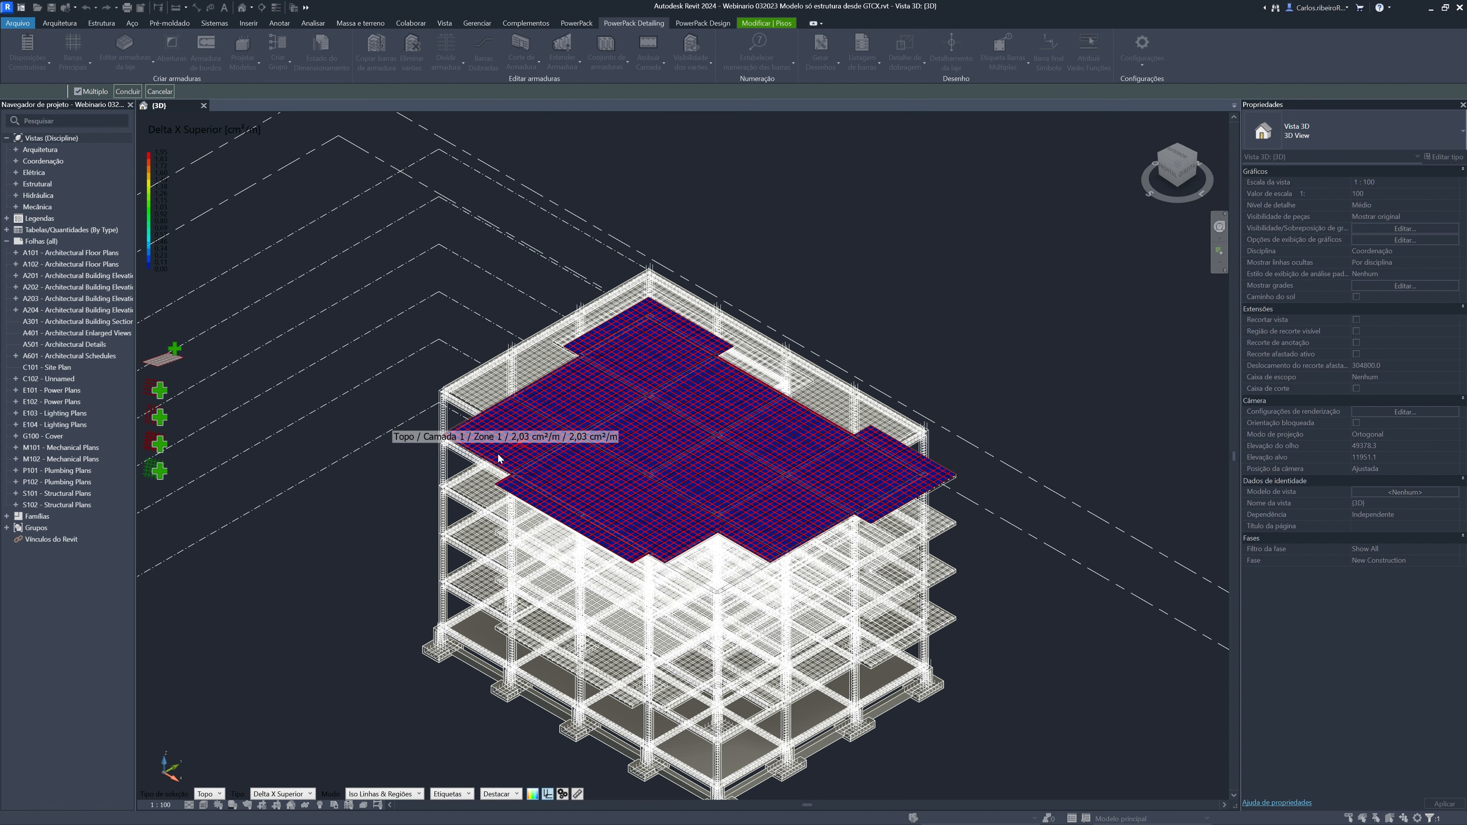
# Examine the slab's top X reinforcement map and zone tools, and leave the slab reinforcement editing without changes
pyautogui.scroll(6, 473, 459)
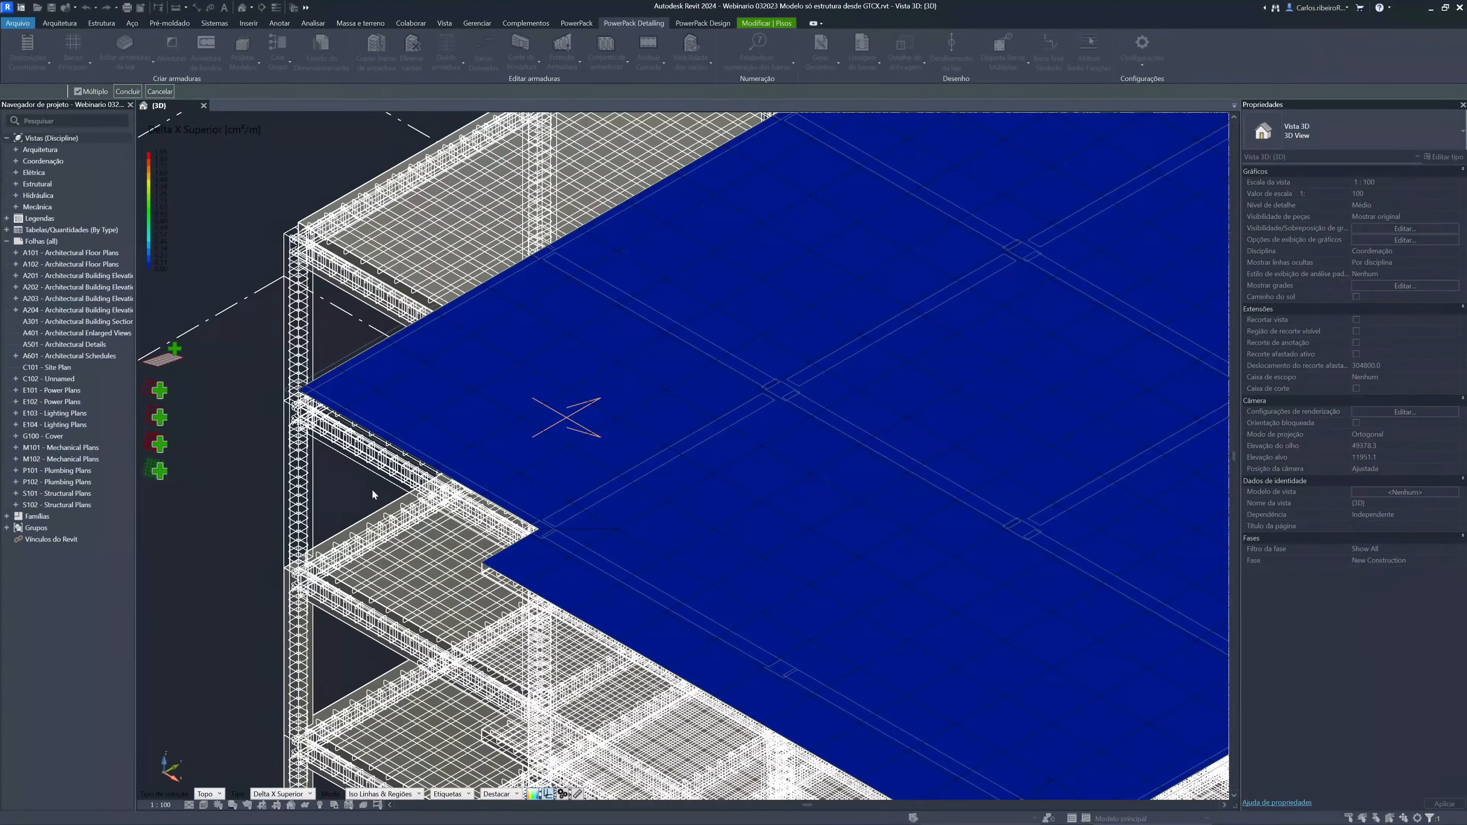
pyautogui.moveTo(408, 441)
pyautogui.scroll(-3, 258, 379)
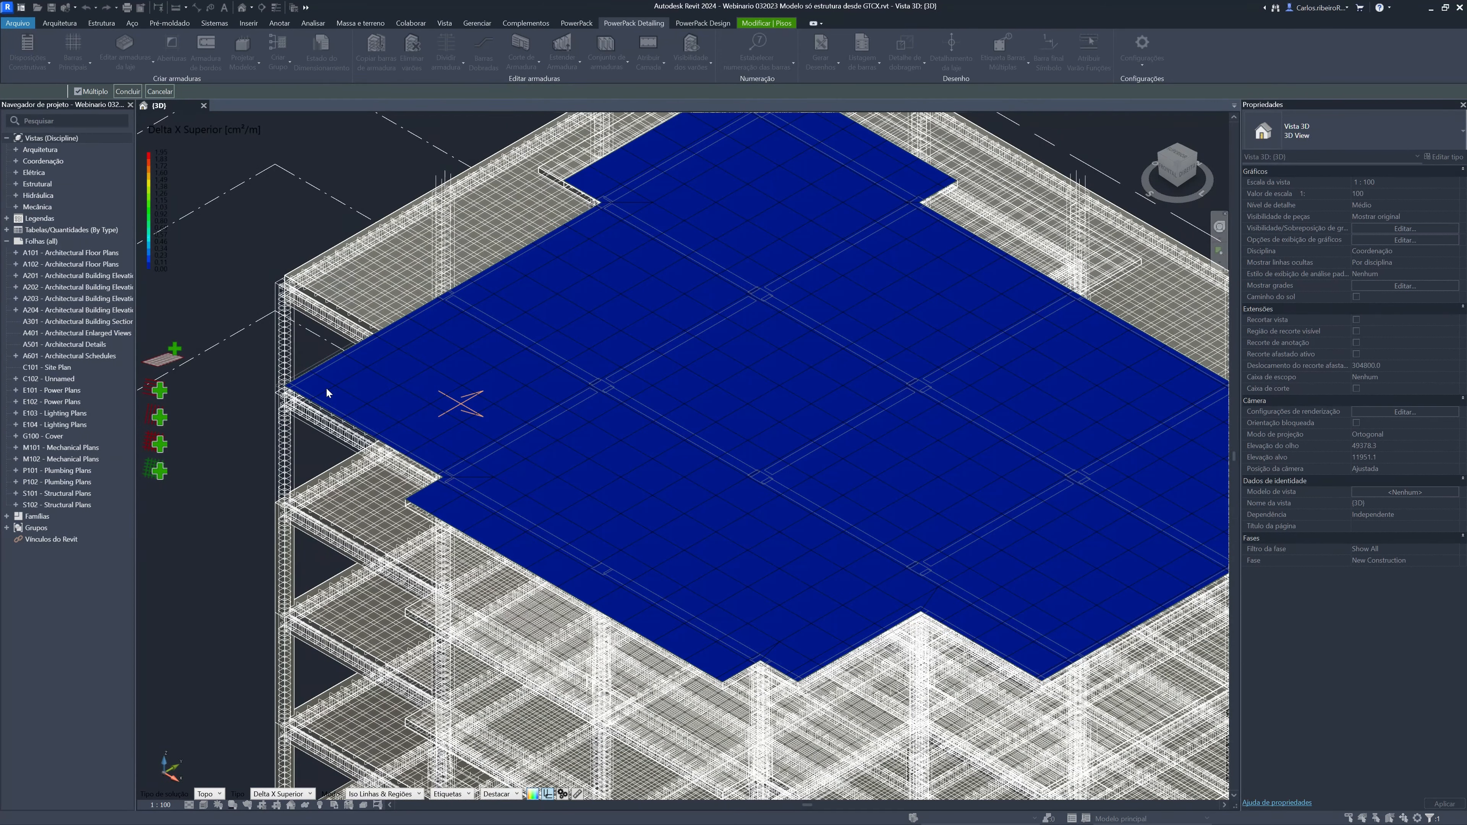
pyautogui.moveTo(338, 392)
pyautogui.click(159, 92)
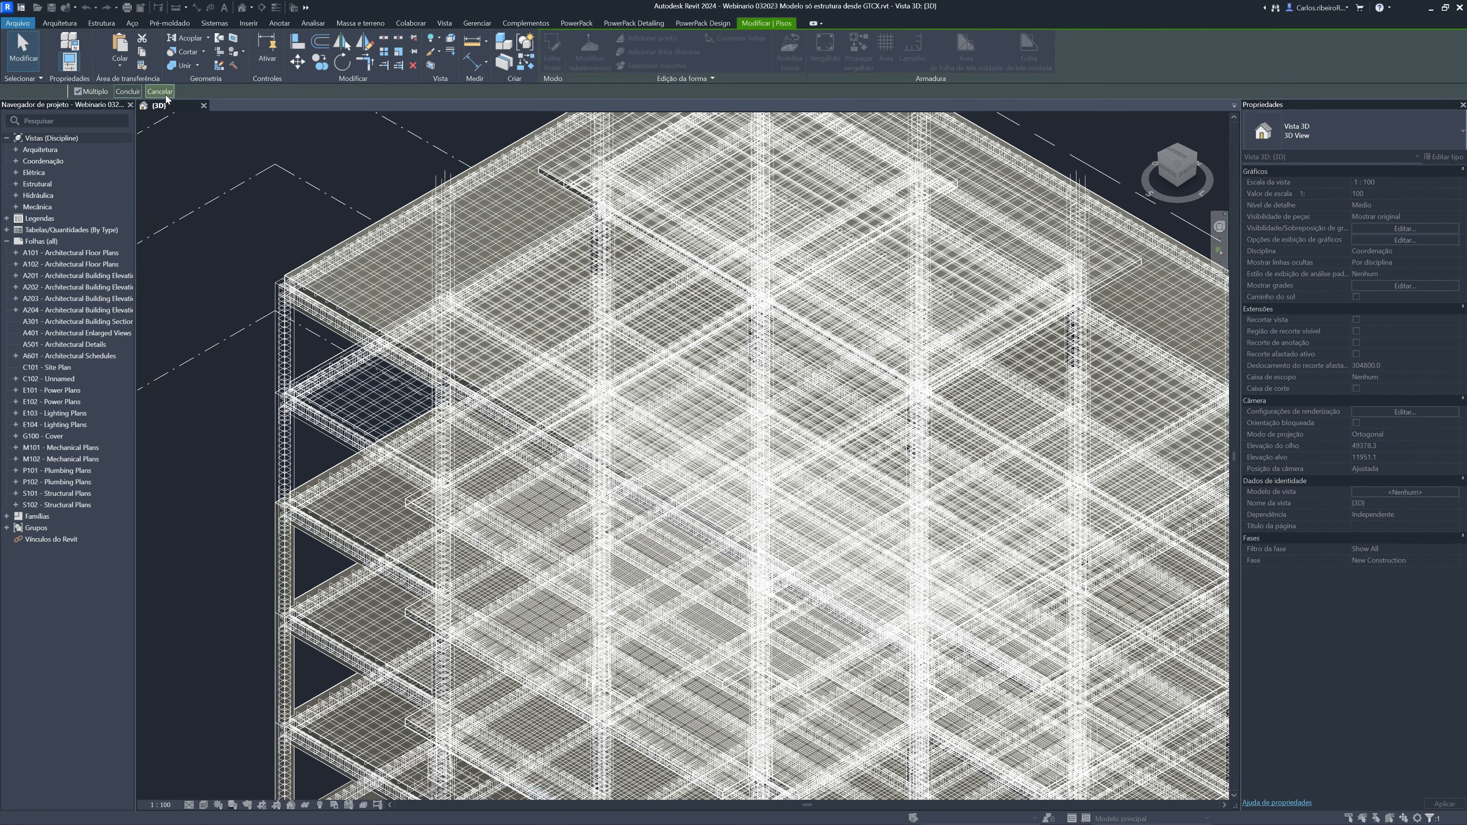
# Generate drawings for the corner column one storey below the top, using Configuração 1 on an independent sheet (Folha independente)
pyautogui.scroll(3, 231, 264)
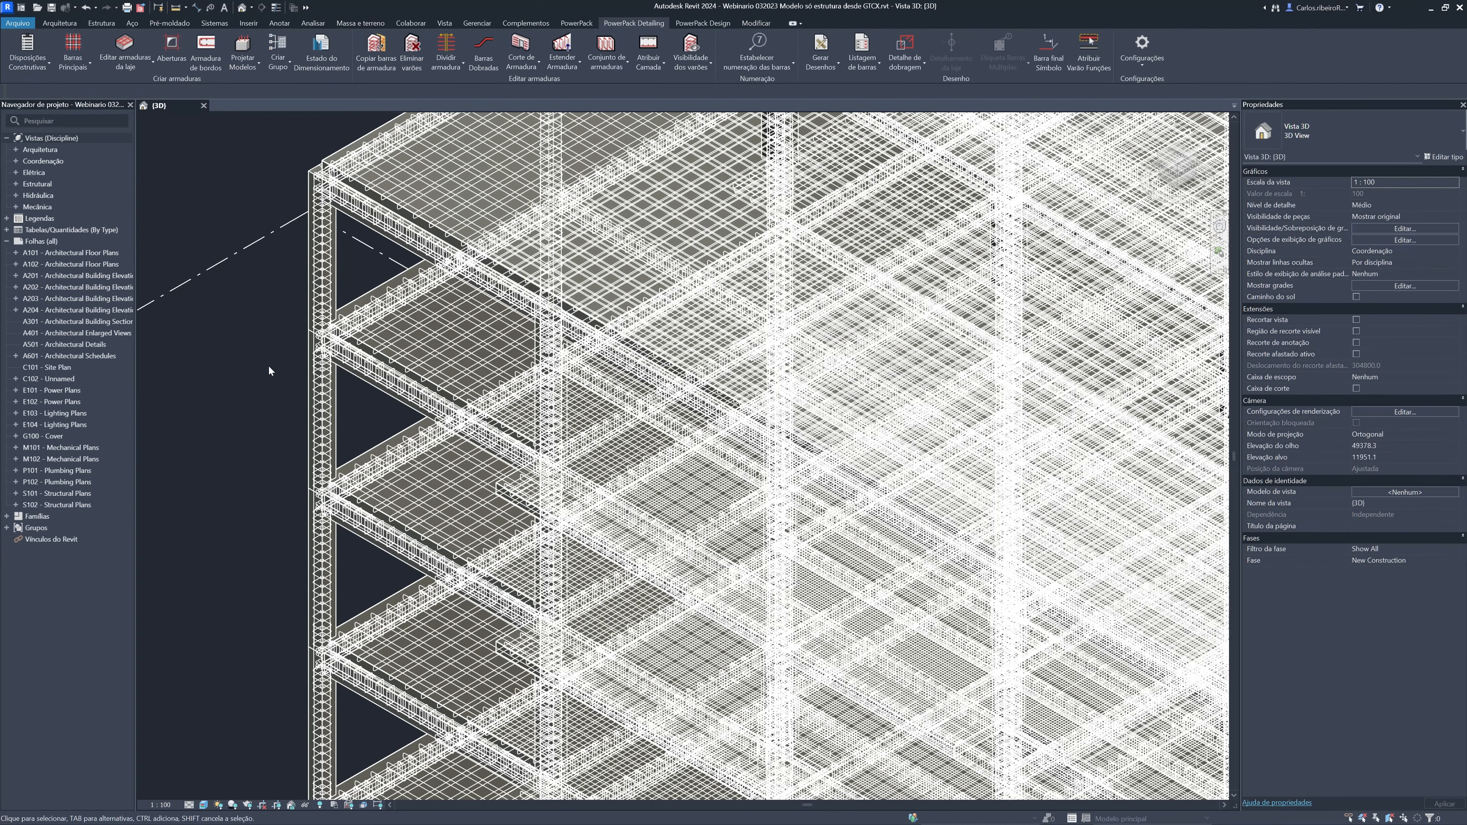
pyautogui.click(335, 402)
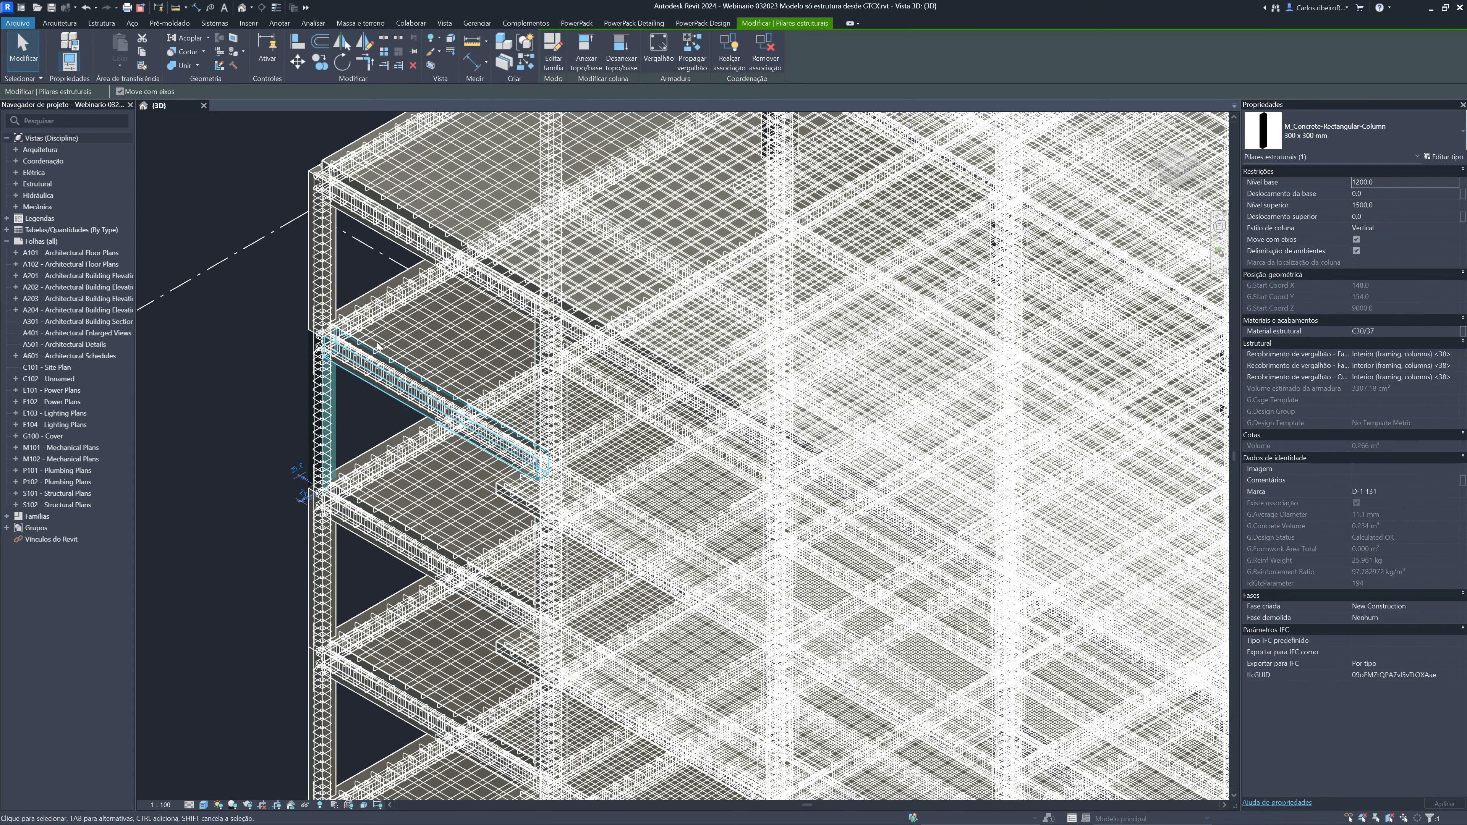
pyautogui.click(656, 24)
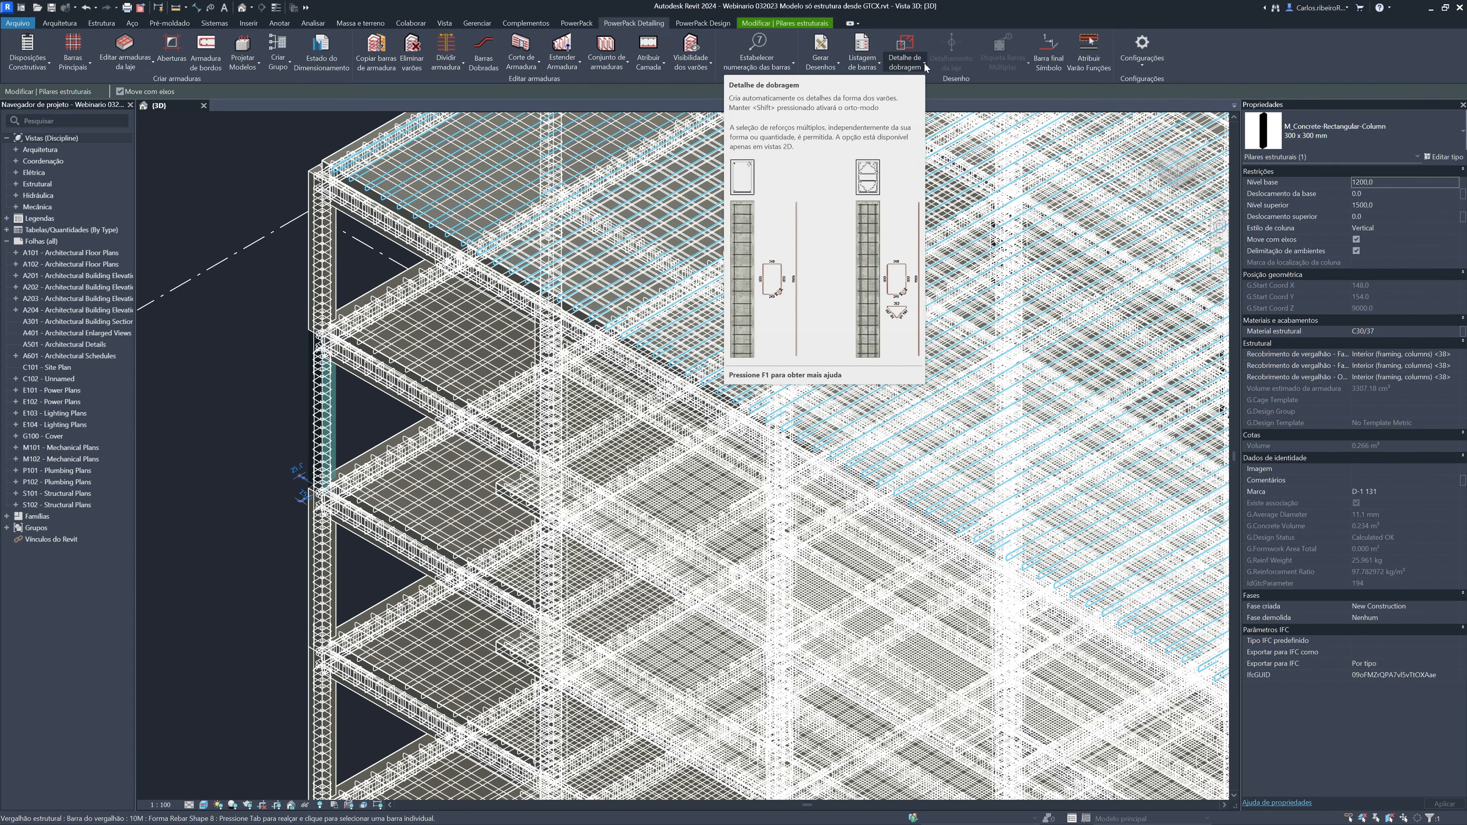
pyautogui.click(837, 65)
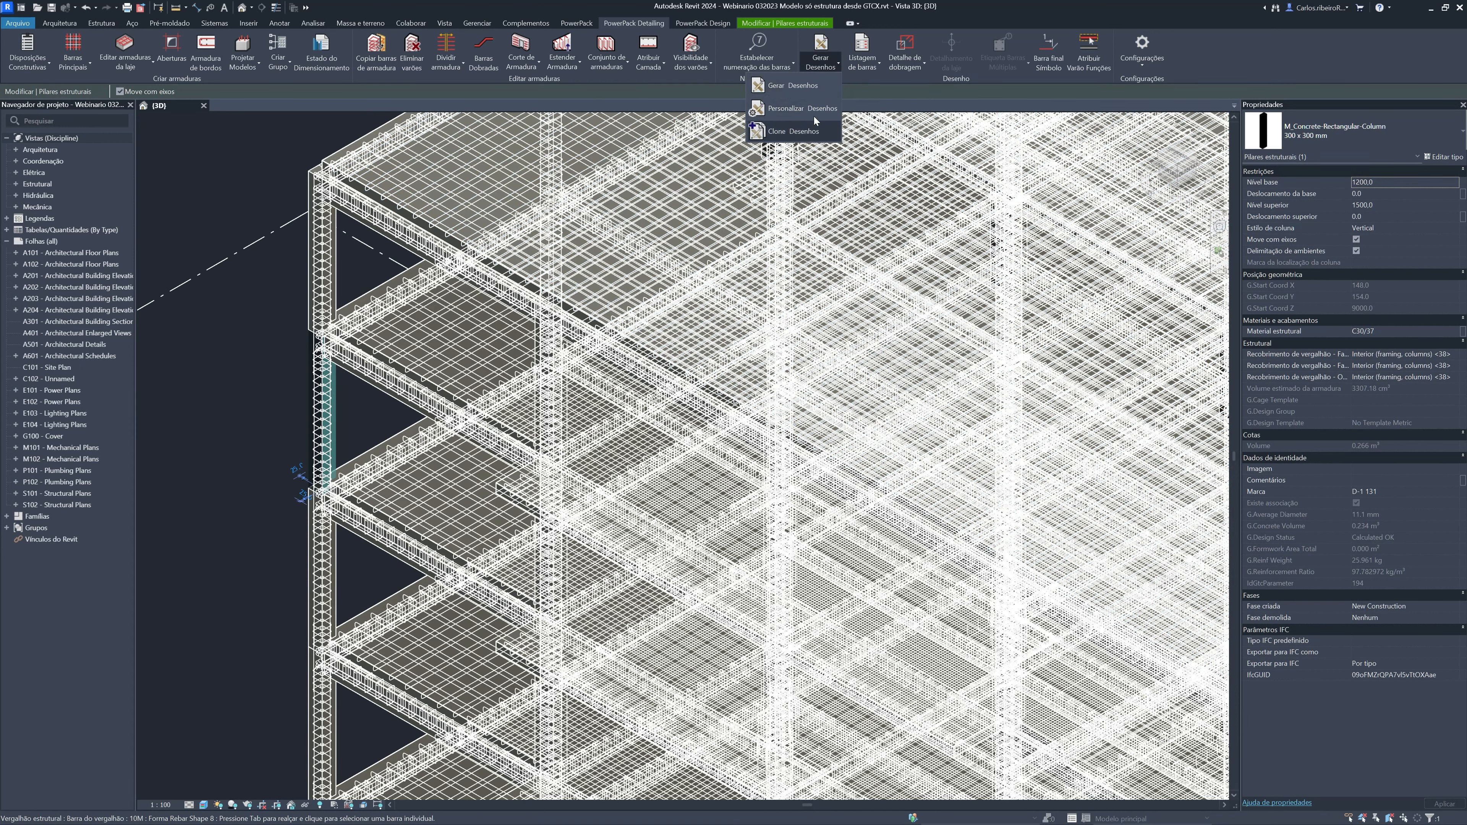
pyautogui.click(807, 91)
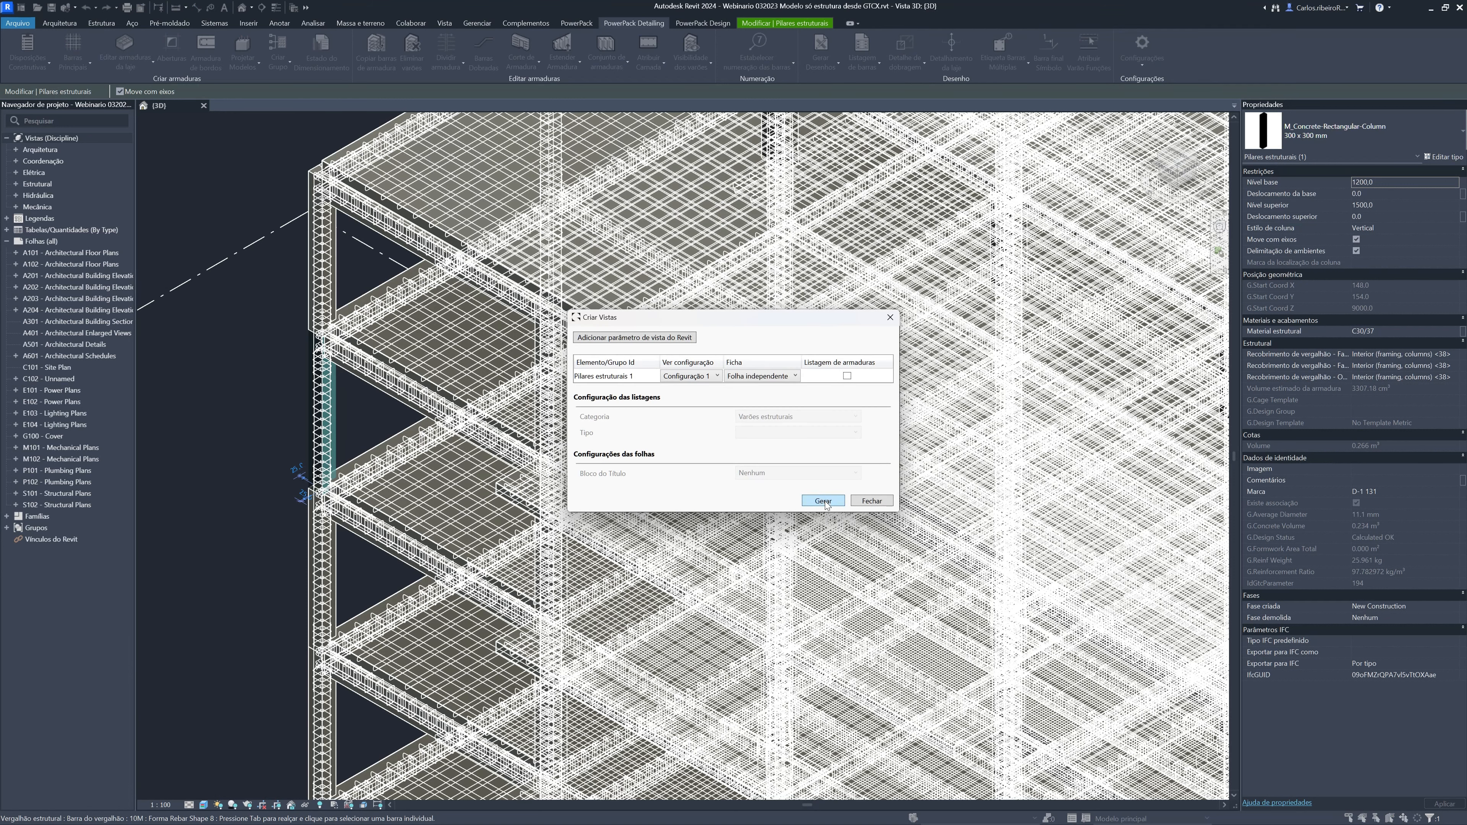
pyautogui.click(823, 501)
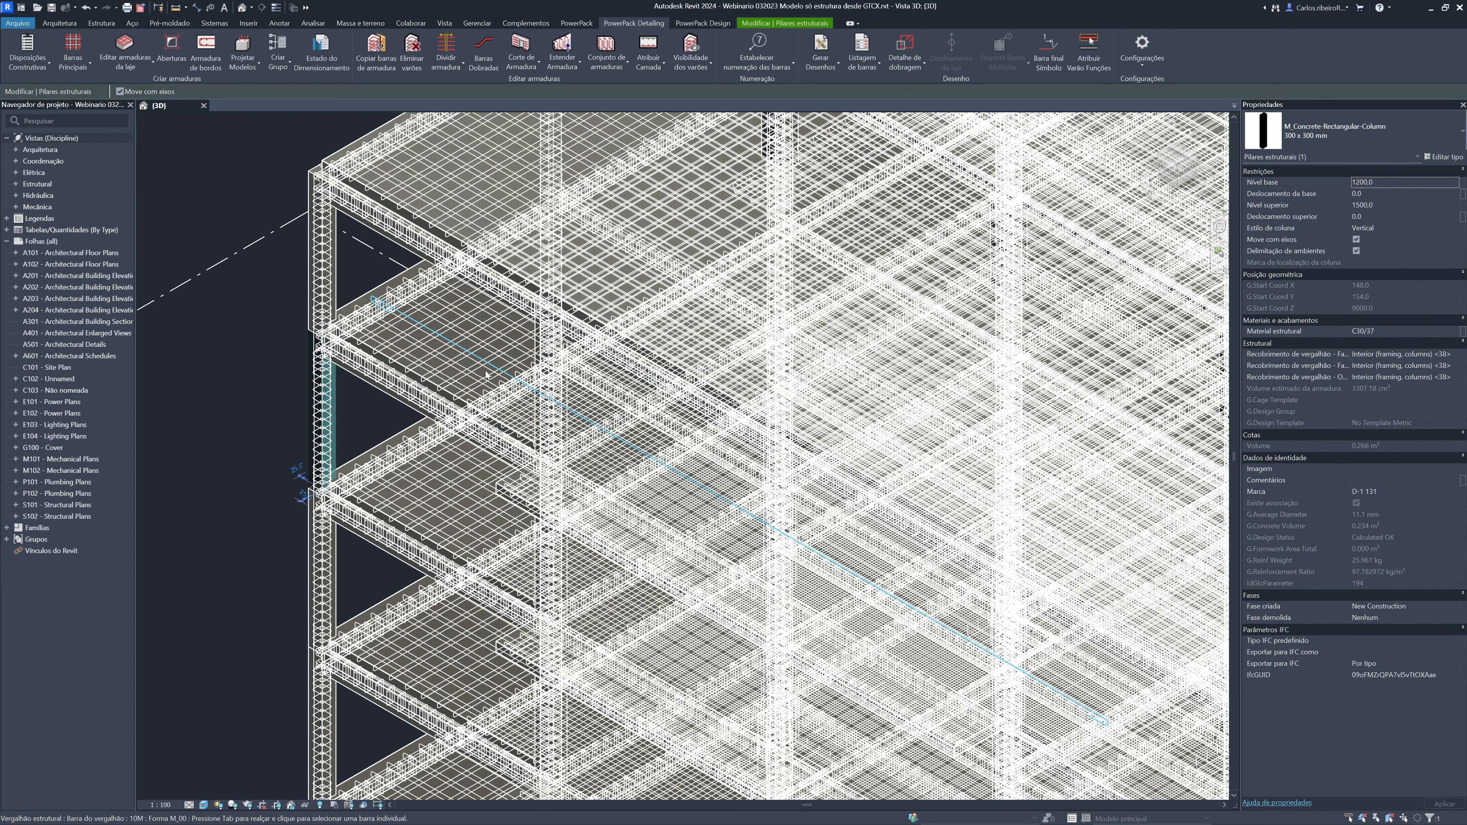
# Customize the drawing settings by enabling MRA grouping (Grupo MRA) for the Secção and Alçado da parede annotations
pyautogui.click(838, 68)
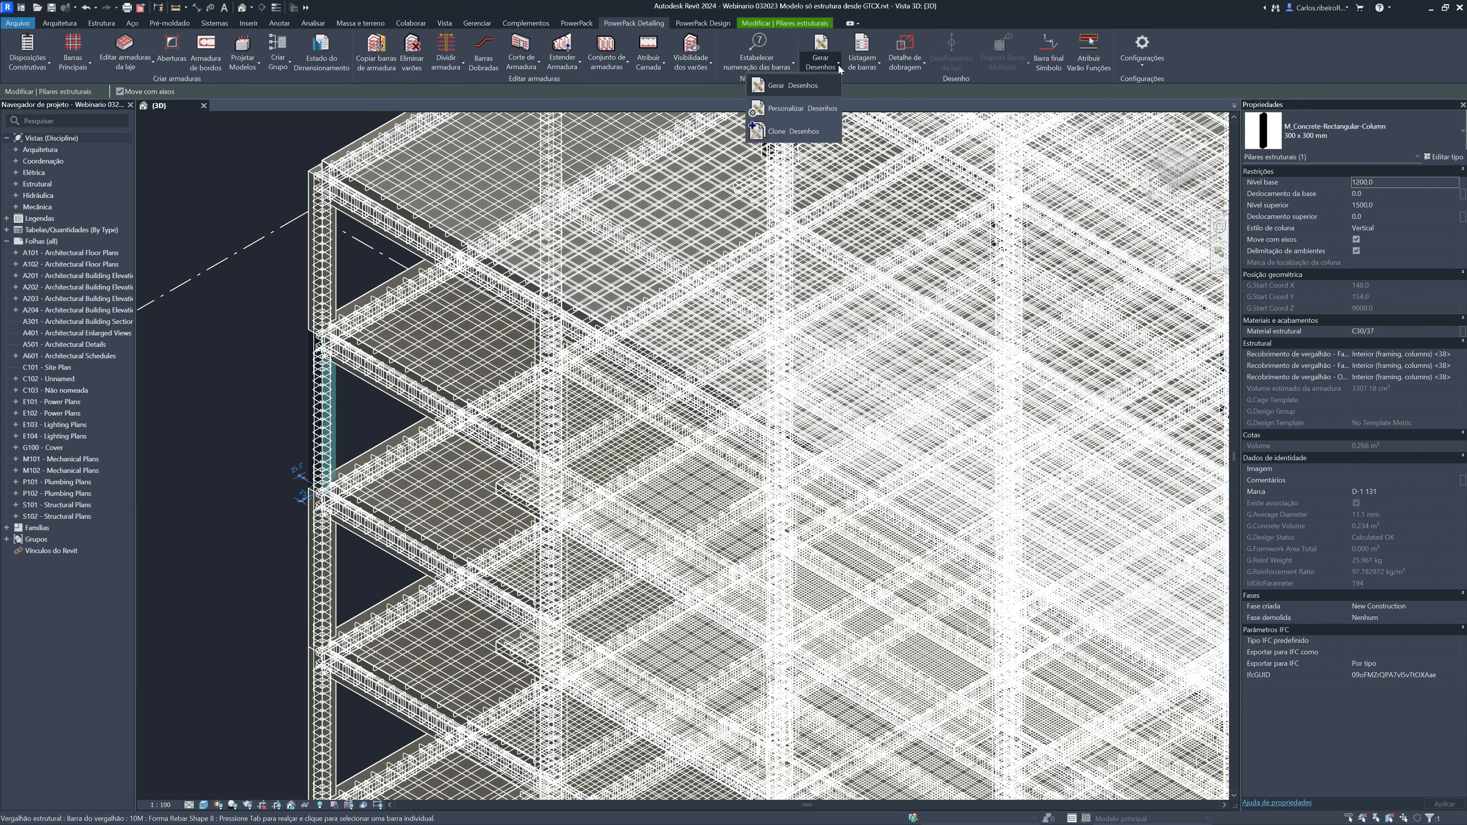
pyautogui.click(825, 108)
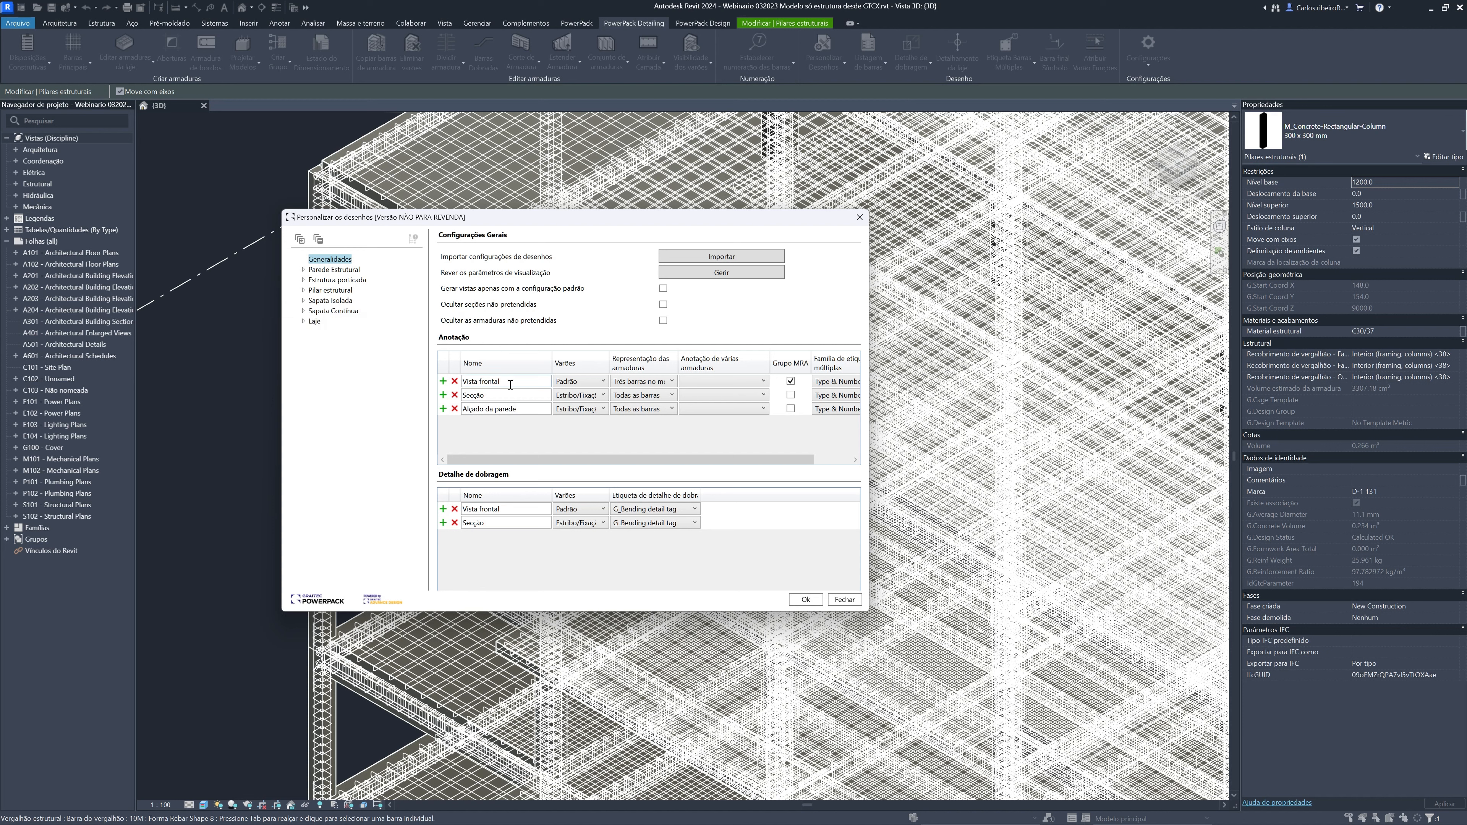
pyautogui.click(791, 395)
pyautogui.click(791, 408)
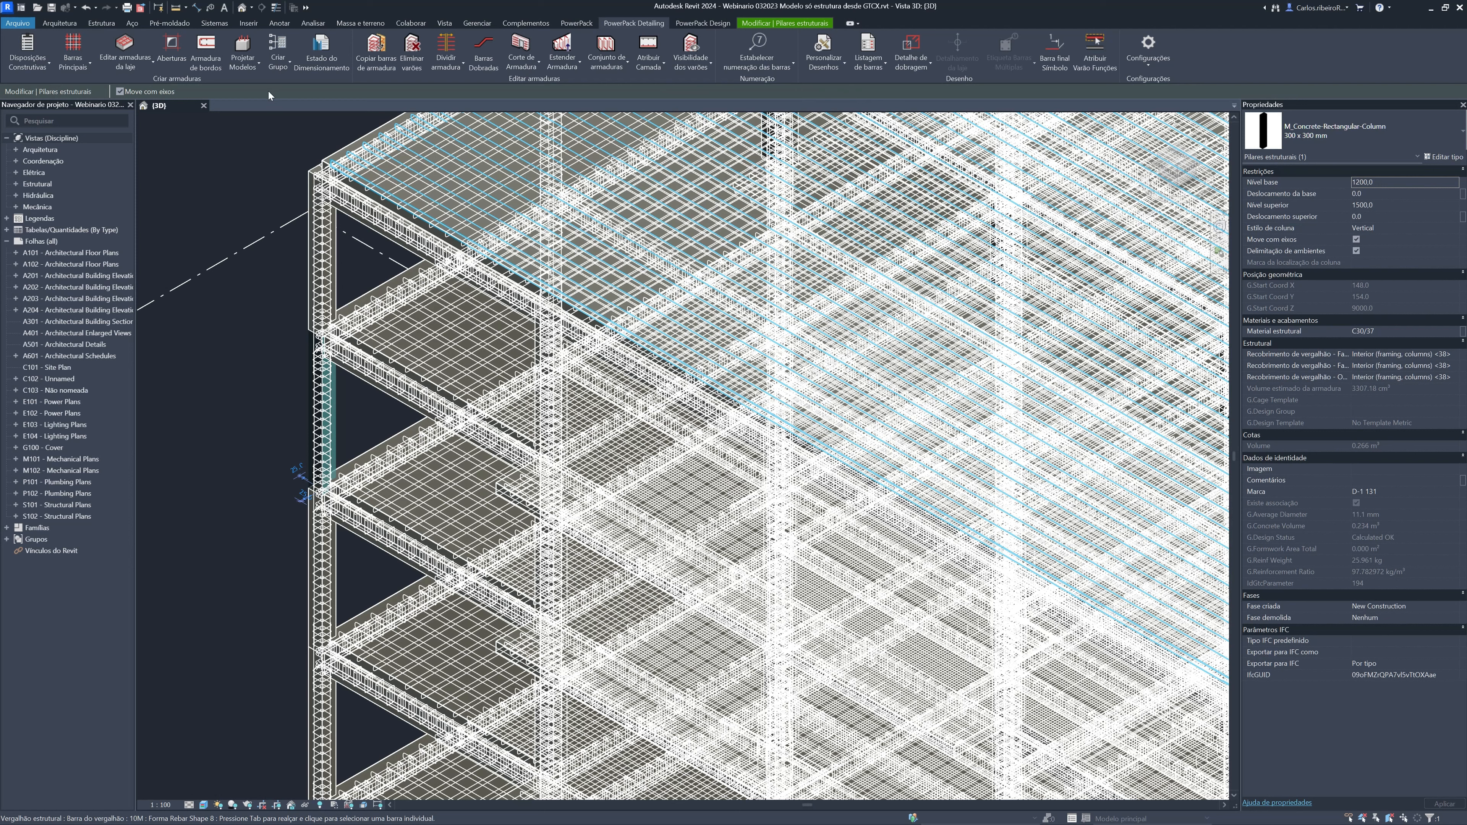
pyautogui.click(378, 64)
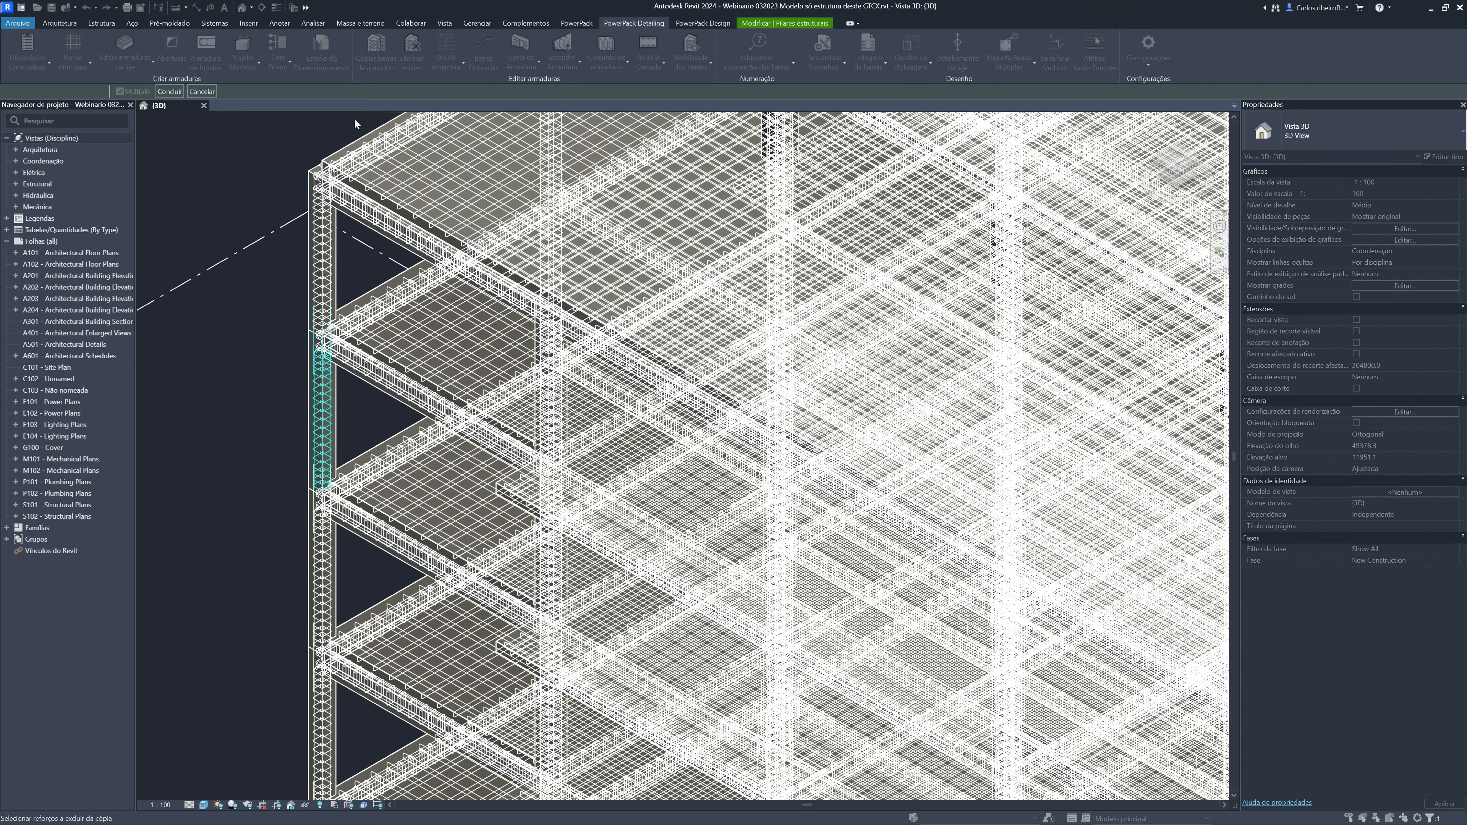
pyautogui.click(208, 92)
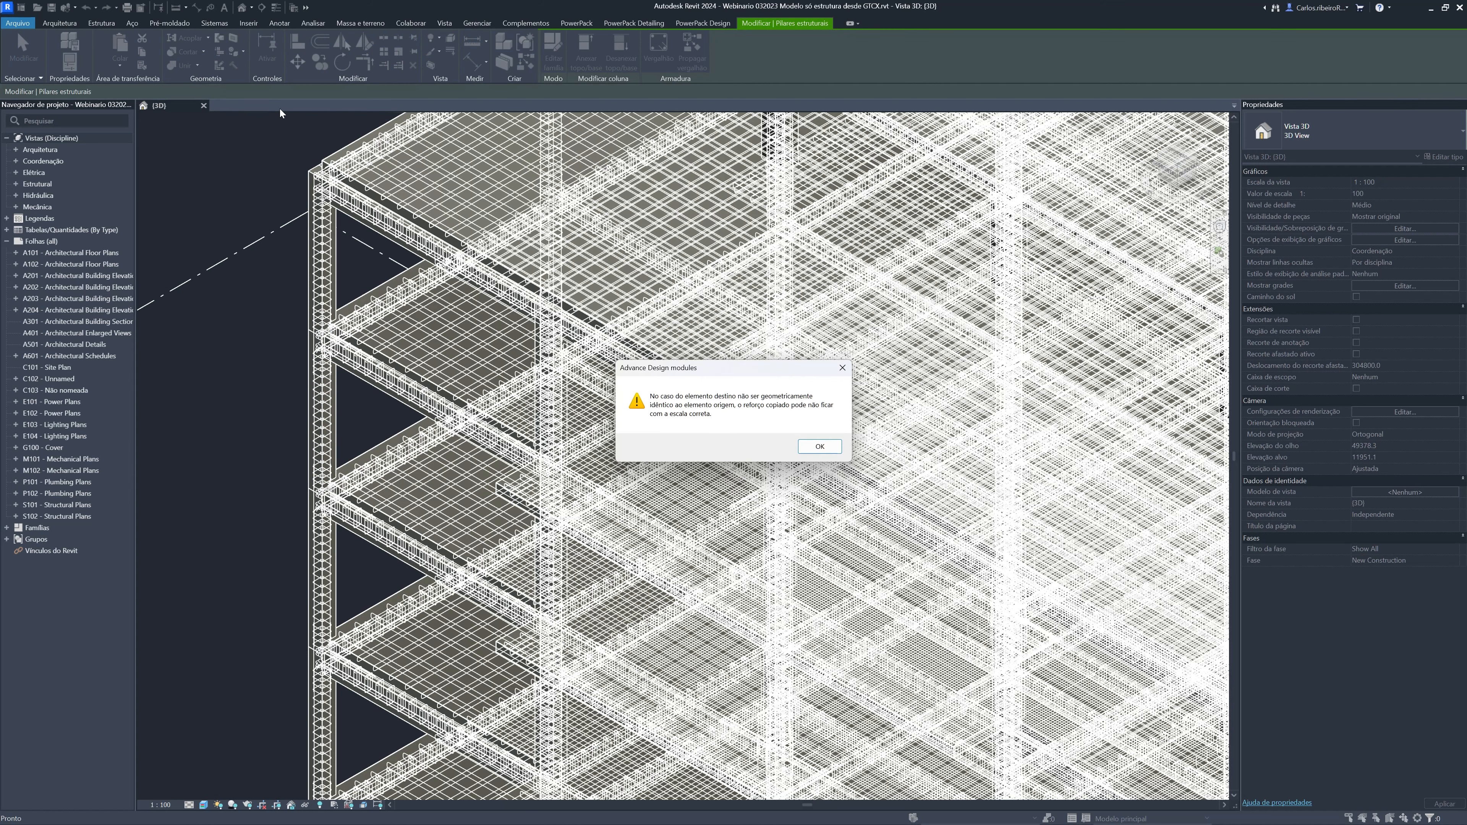
pyautogui.click(820, 446)
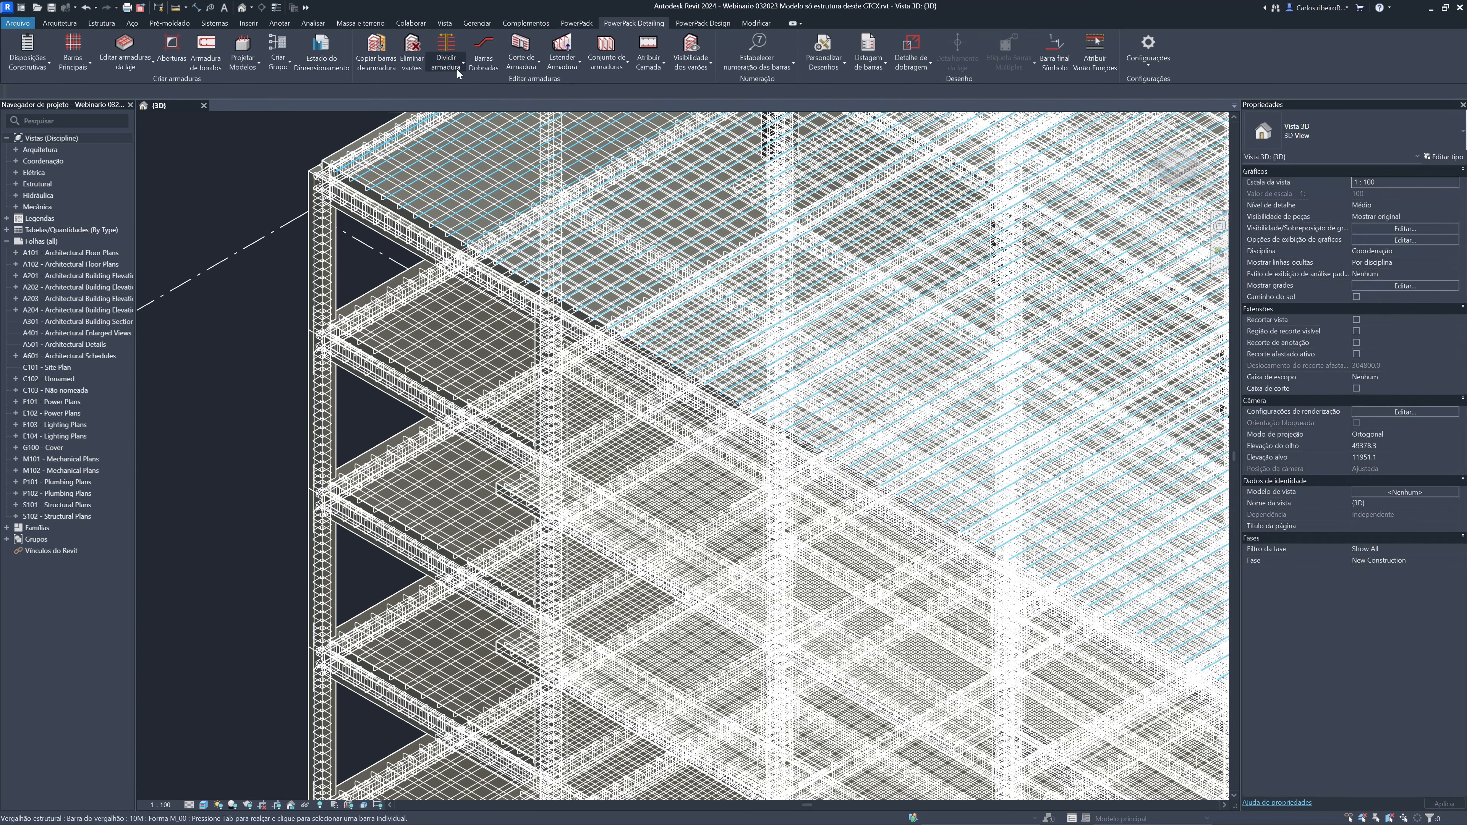
# Copy the reinforcement of the corner column one storey below the top to the corner column directly above it
pyautogui.click(383, 68)
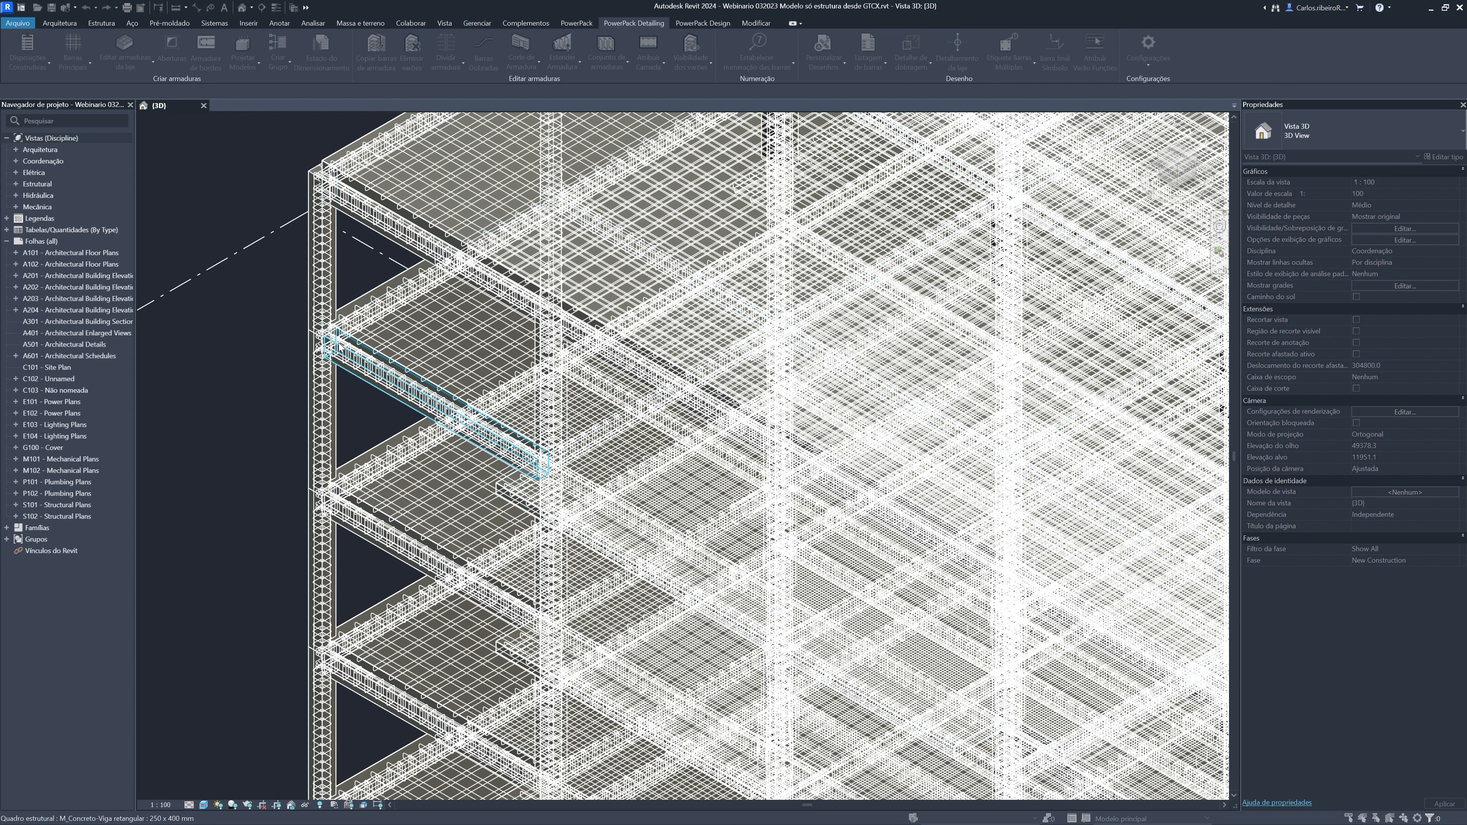
pyautogui.click(334, 397)
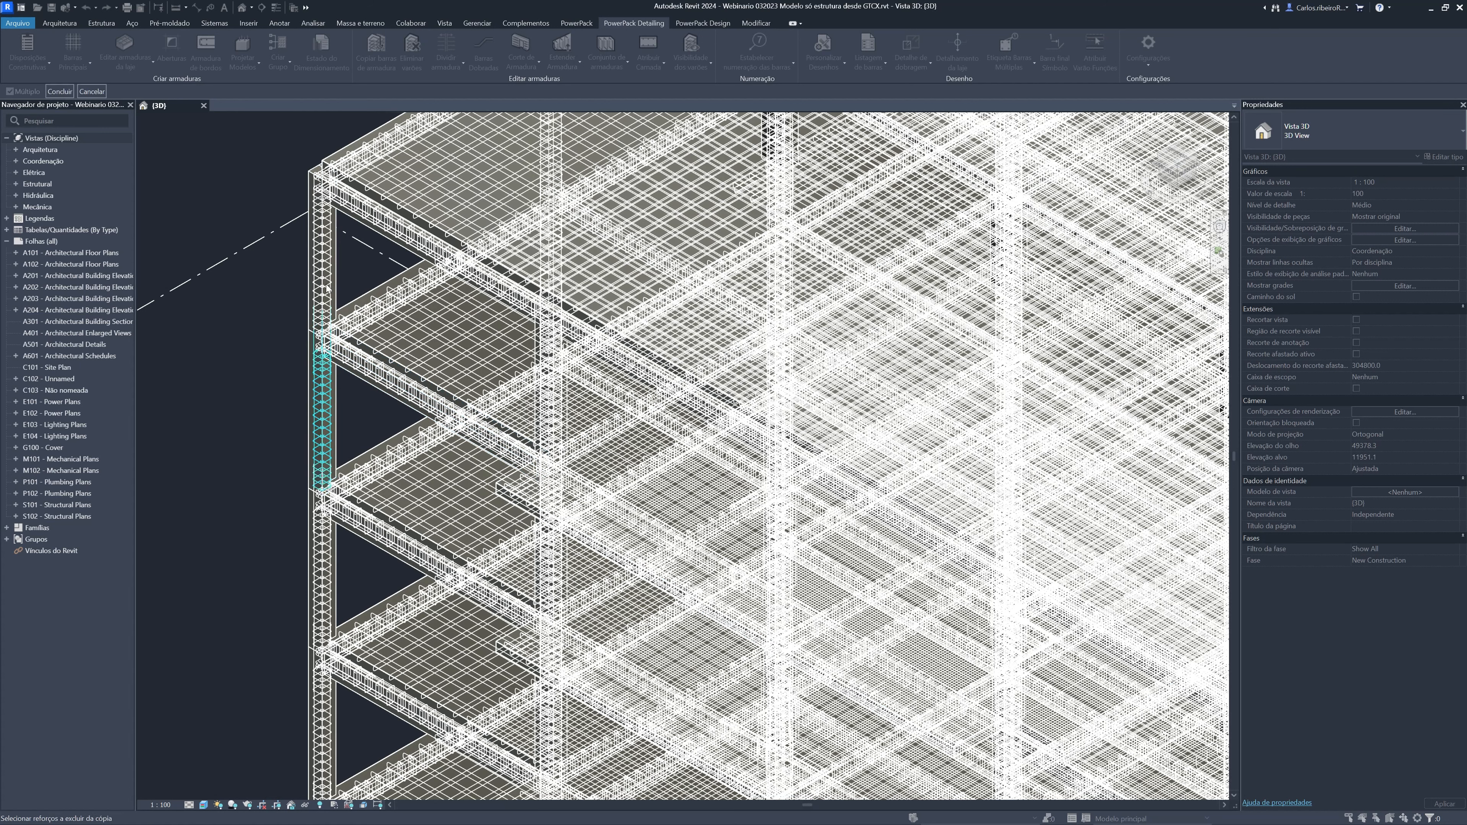
pyautogui.click(56, 92)
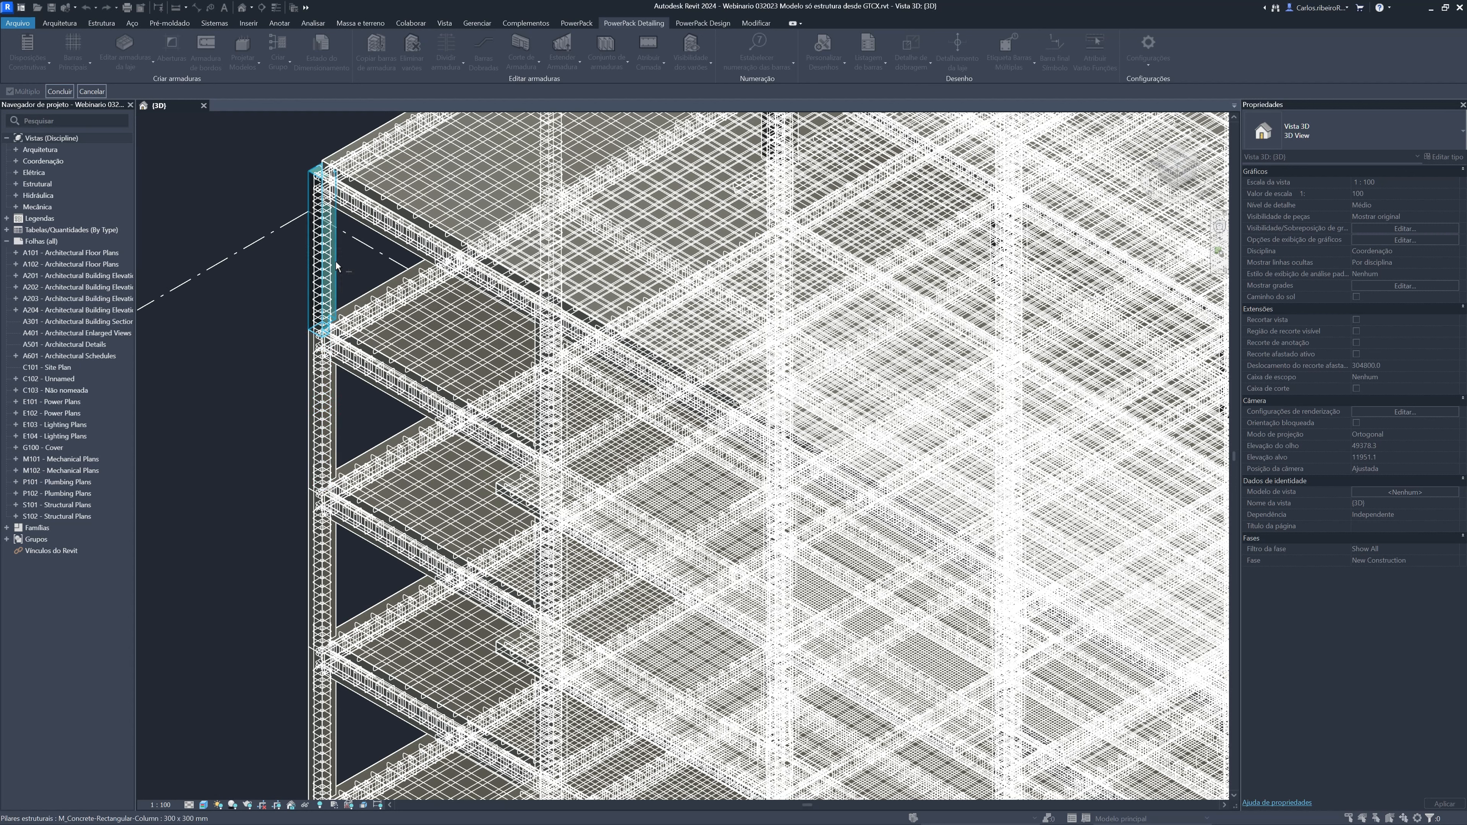
pyautogui.click(63, 92)
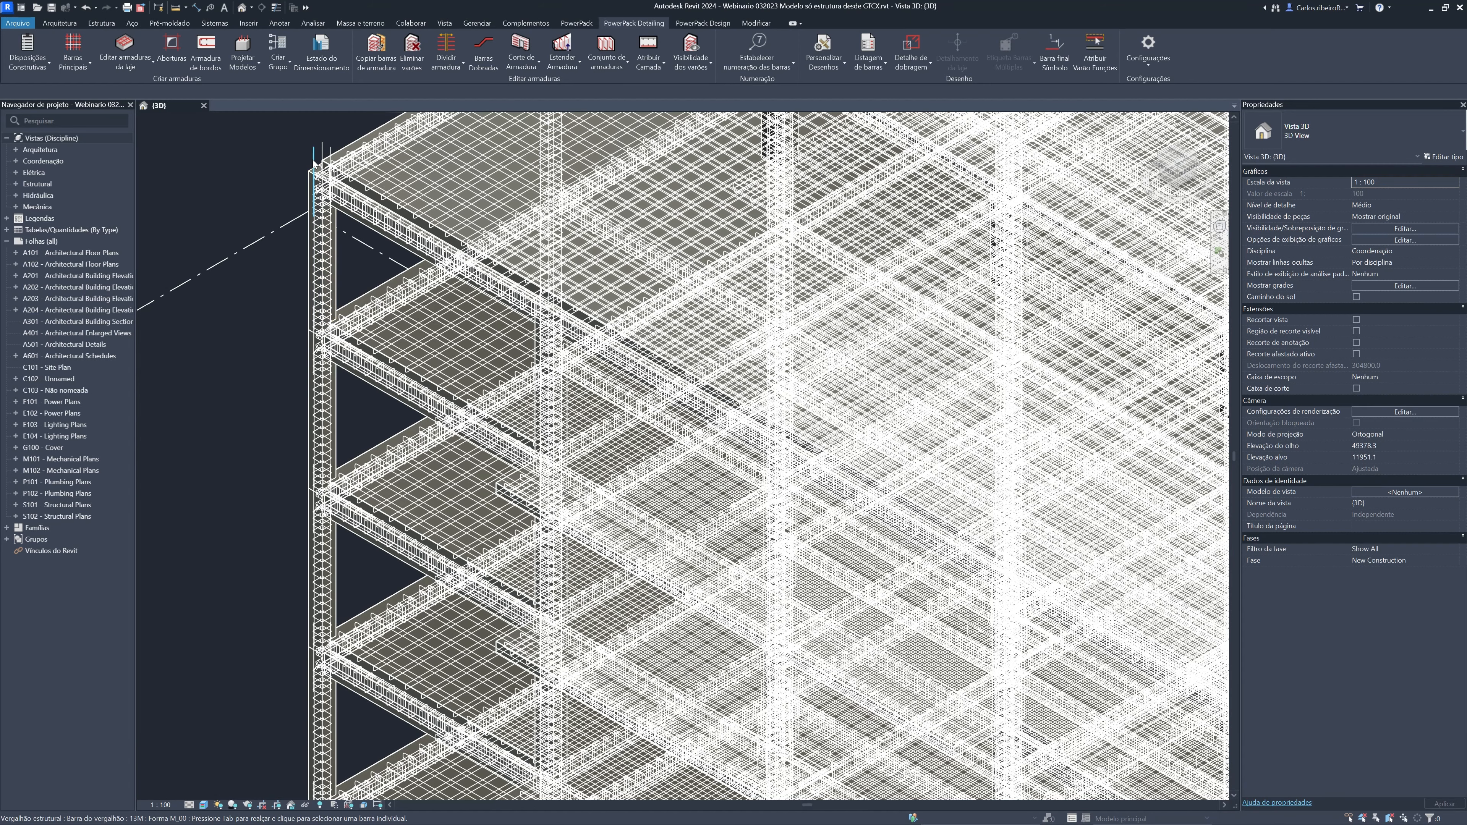
pyautogui.scroll(3, 312, 166)
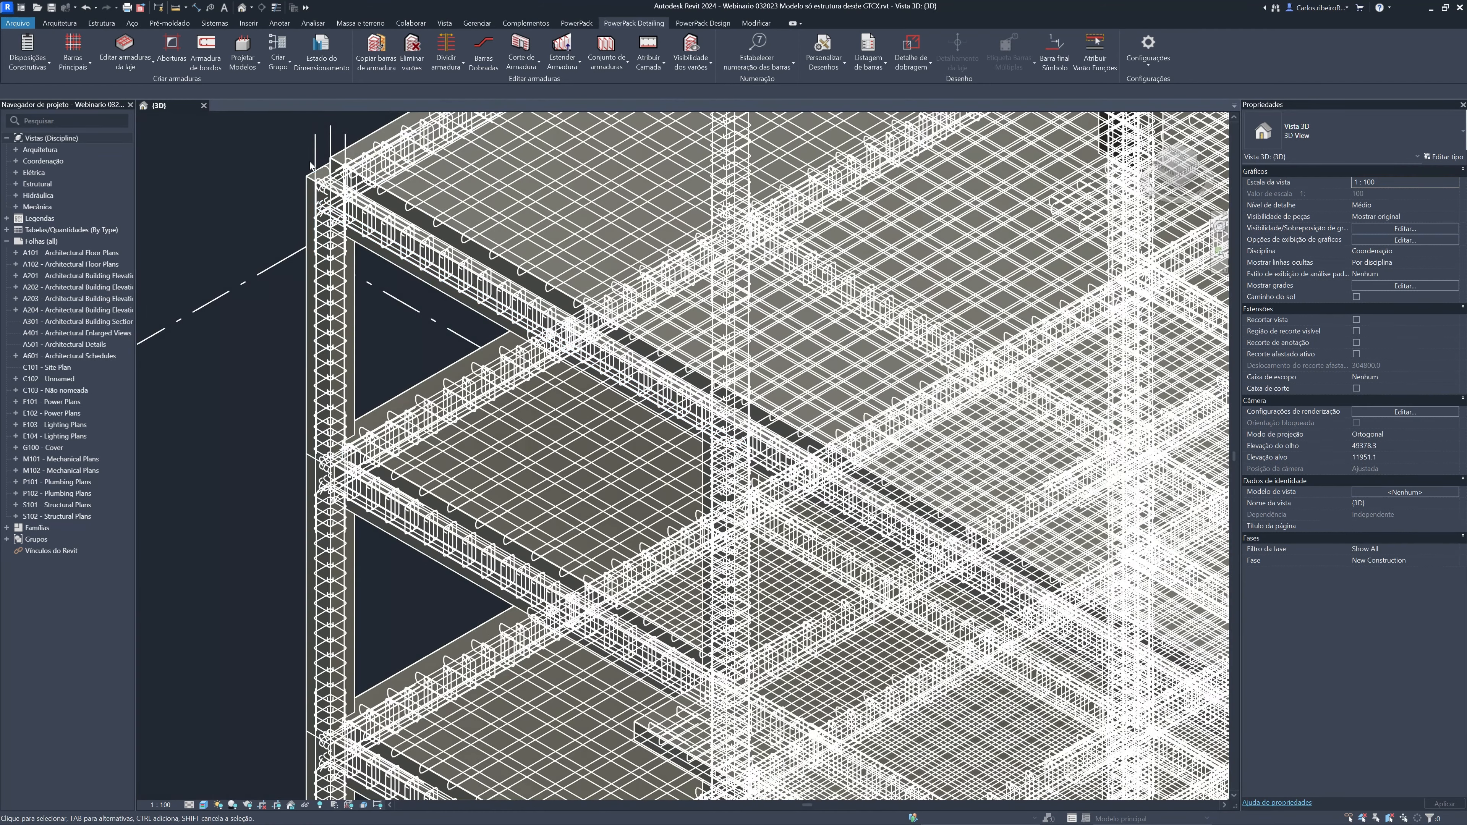
pyautogui.scroll(-2, 302, 171)
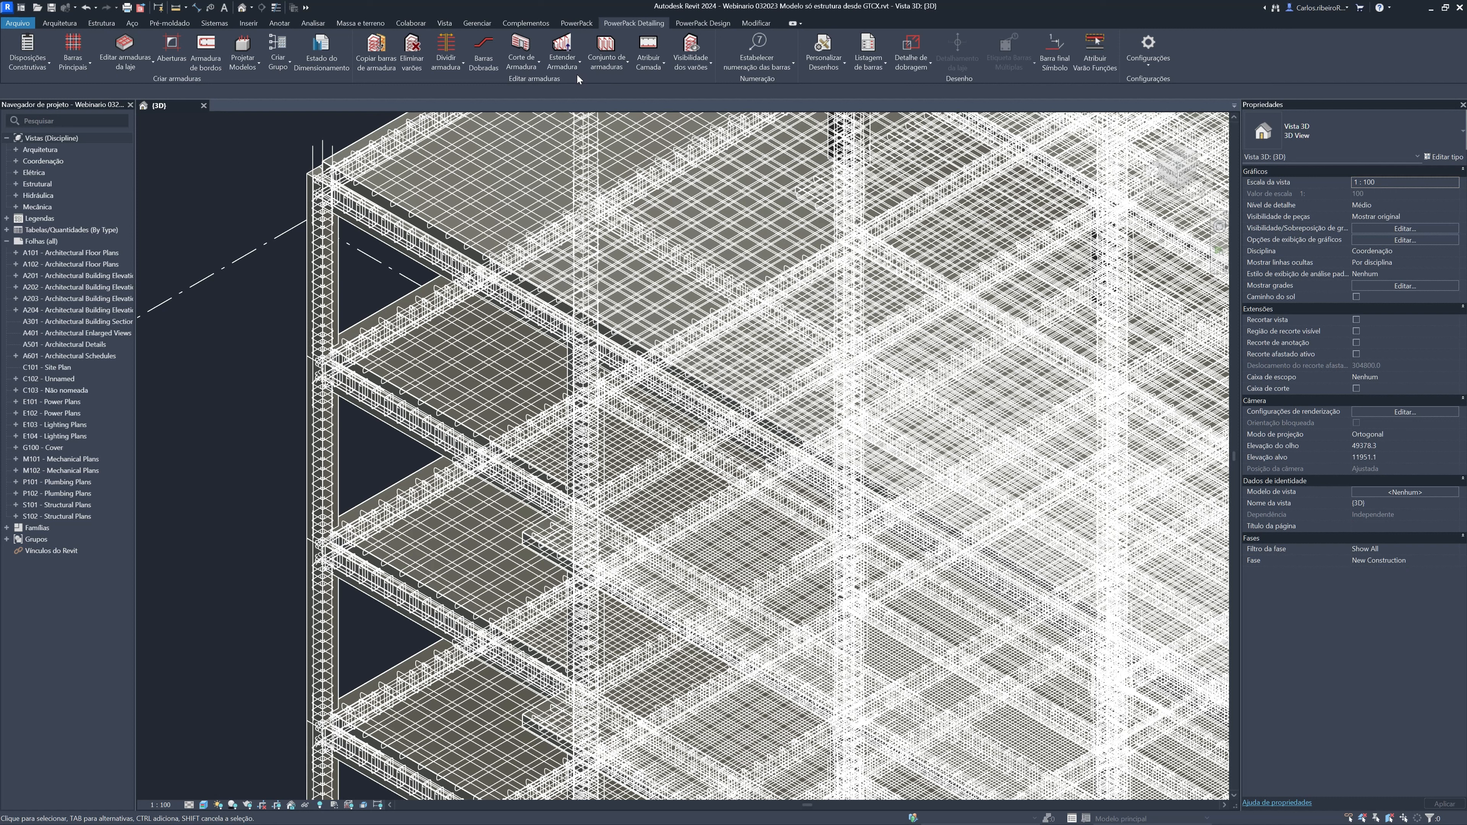
# Examine the bar numbering commands, the PowerPack, Design and Detailing toolsets, and the whole reinforced building in the 3D view
pyautogui.click(792, 67)
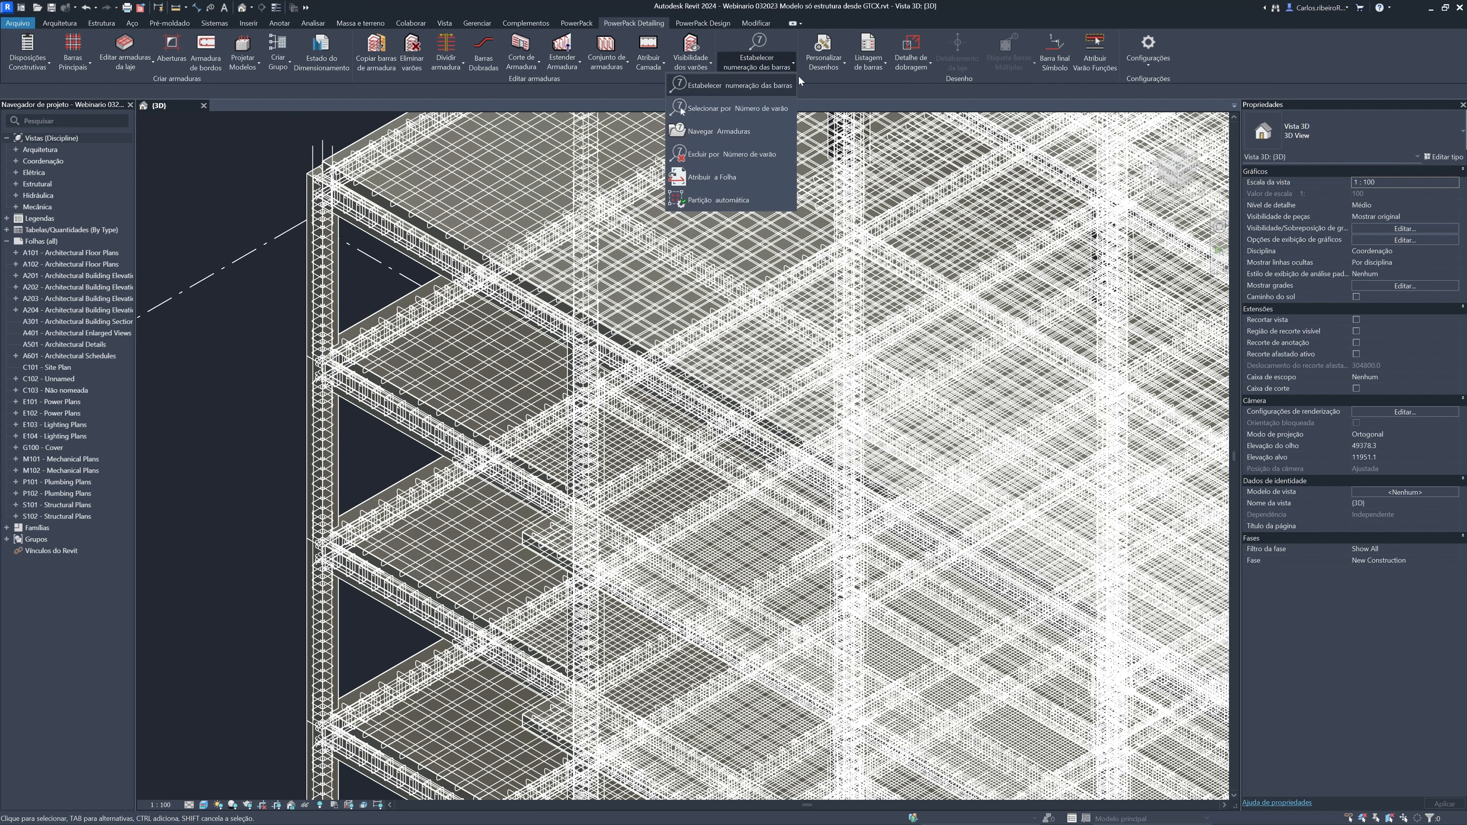
pyautogui.click(821, 81)
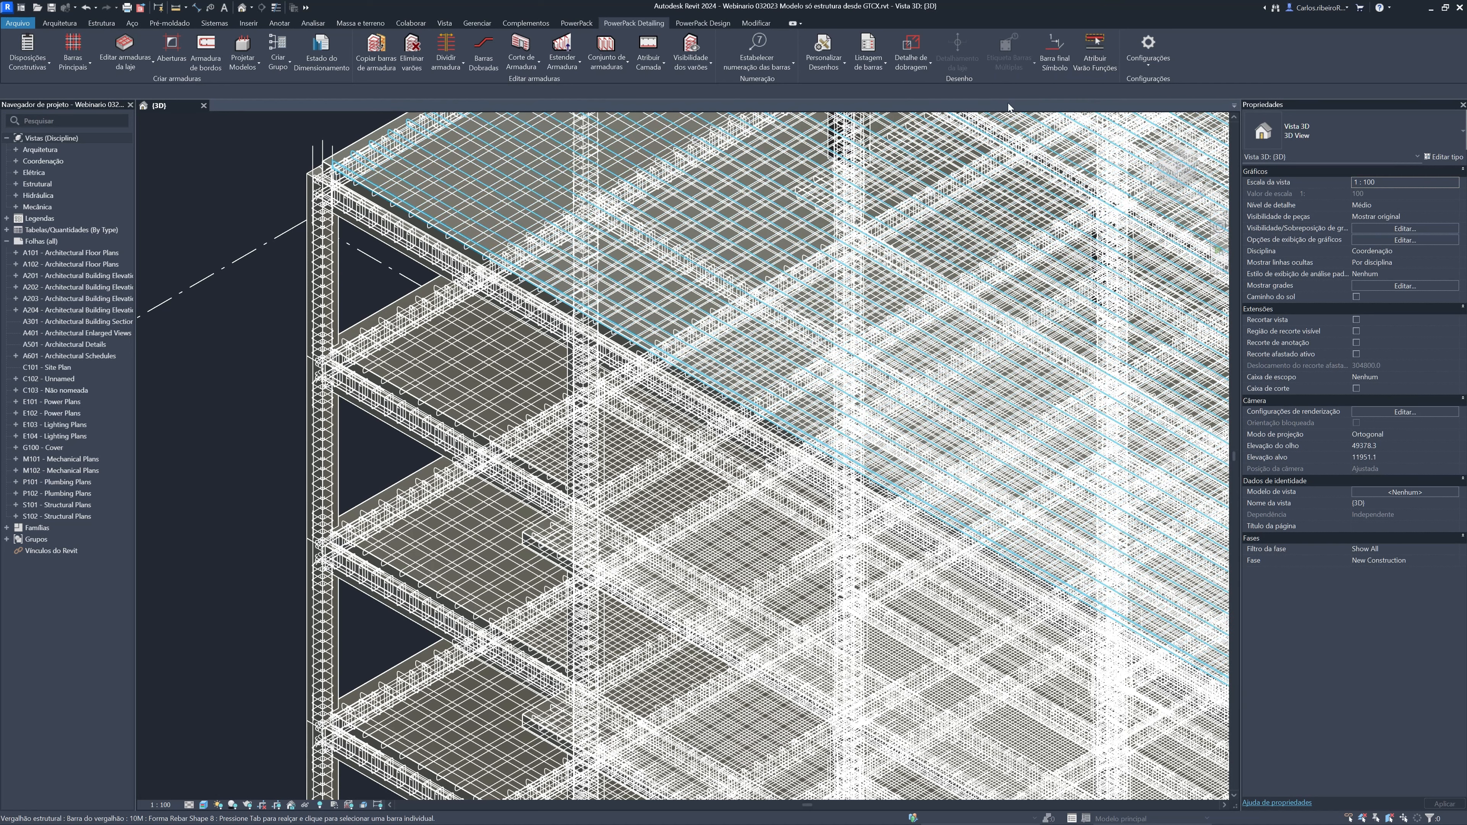
pyautogui.click(1147, 68)
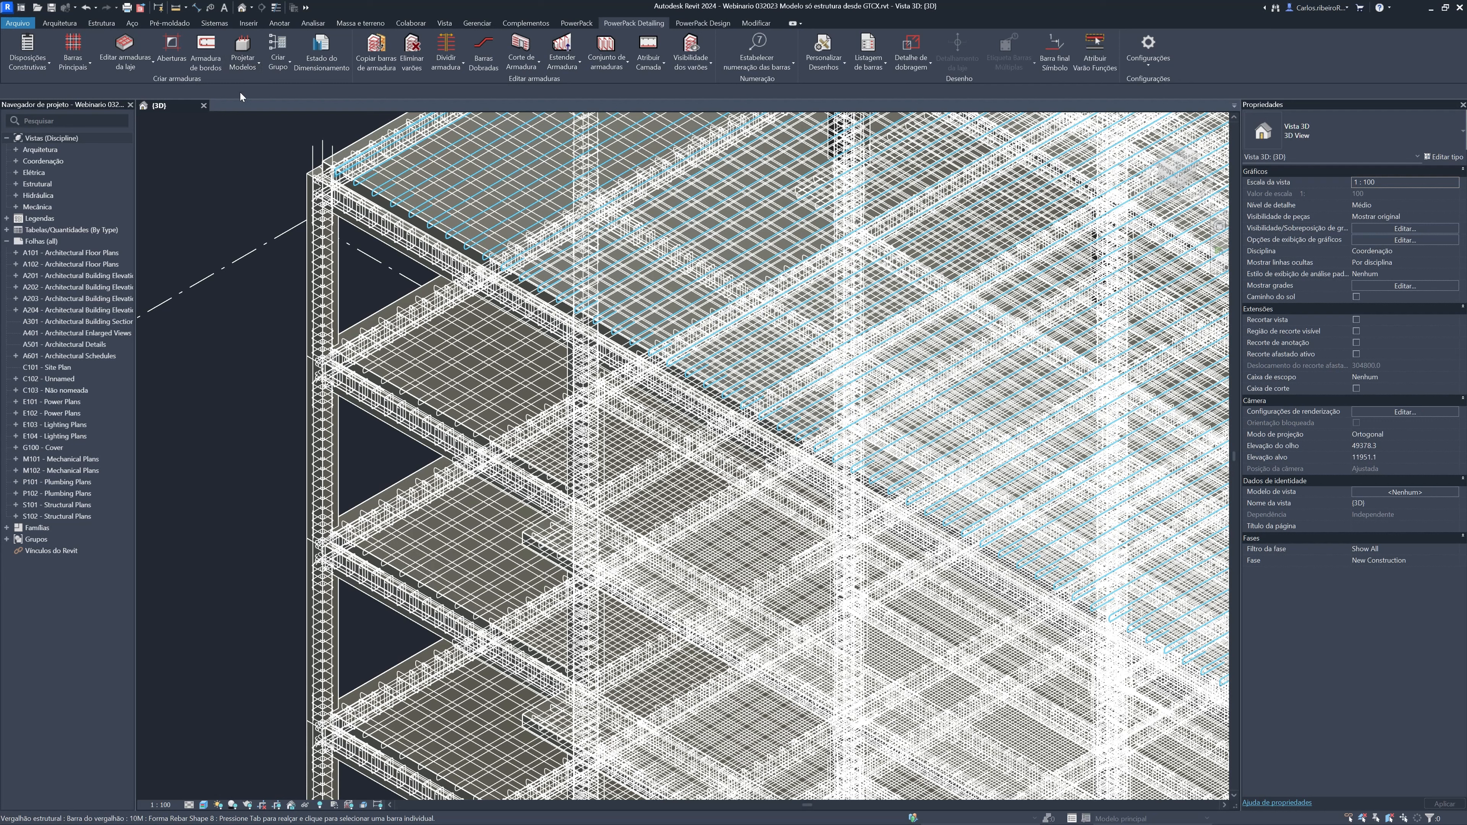
pyautogui.scroll(-3, 282, 136)
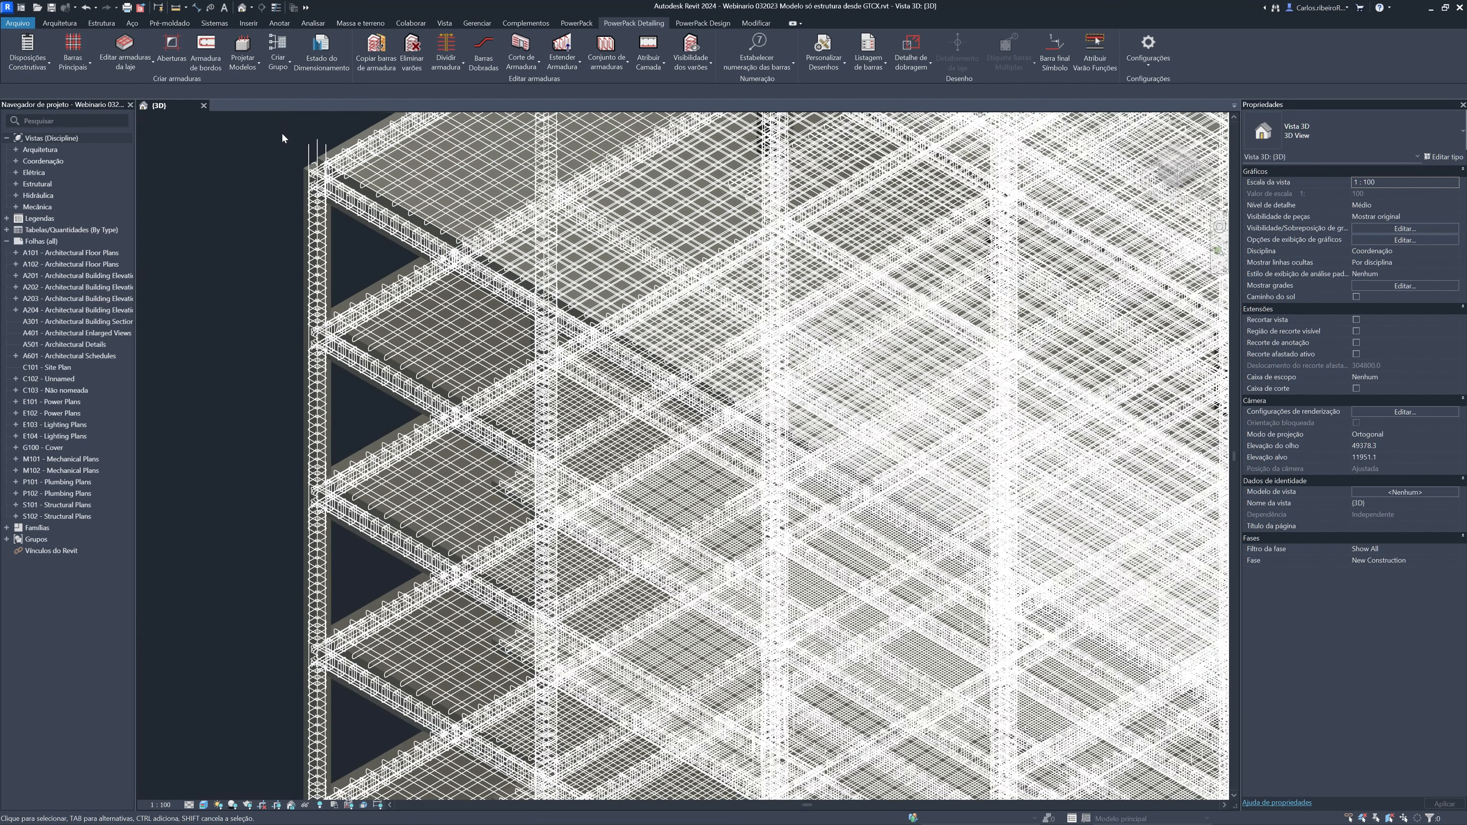
pyautogui.scroll(-2, 263, 144)
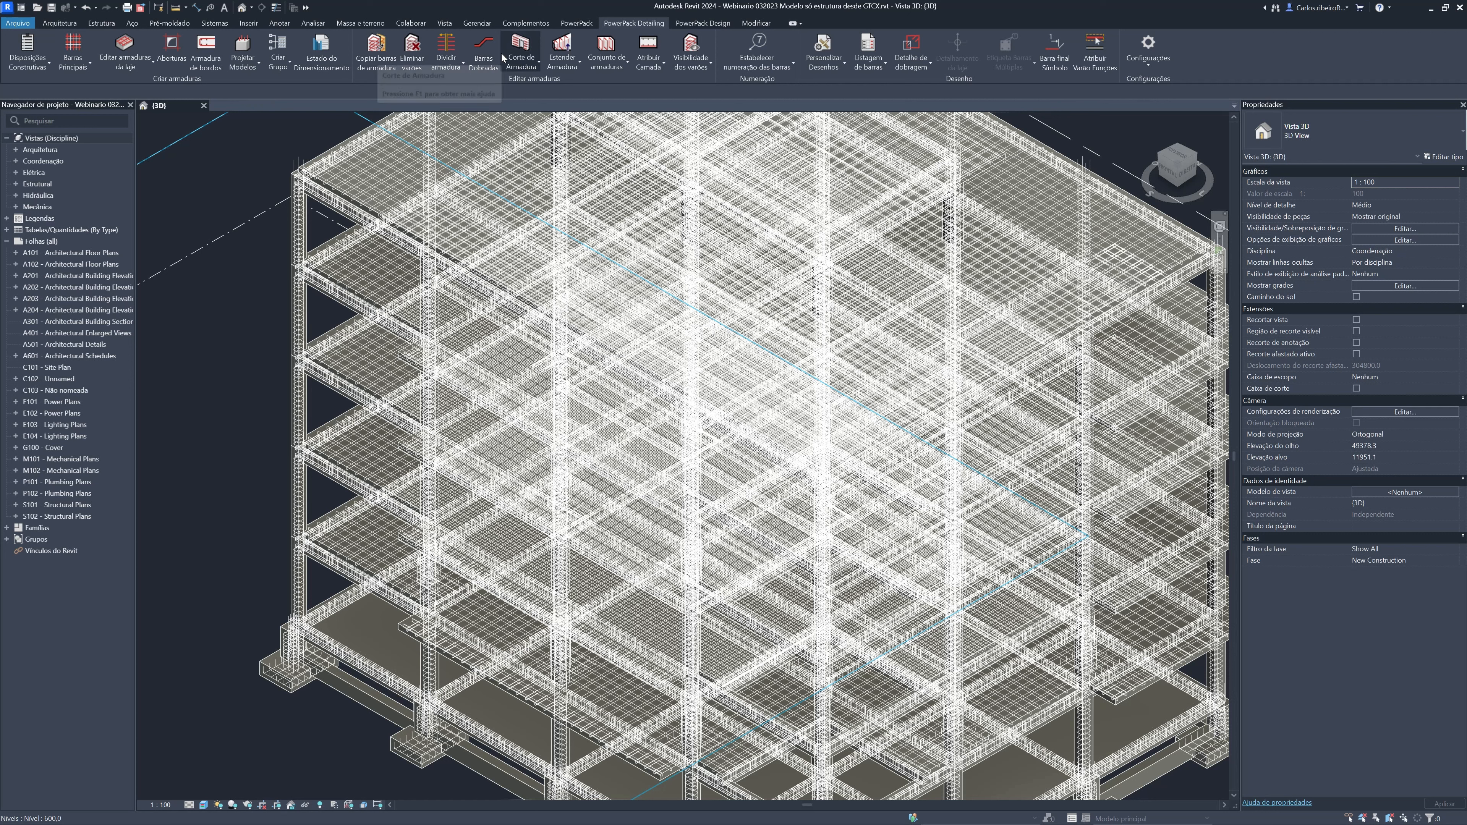
pyautogui.click(578, 23)
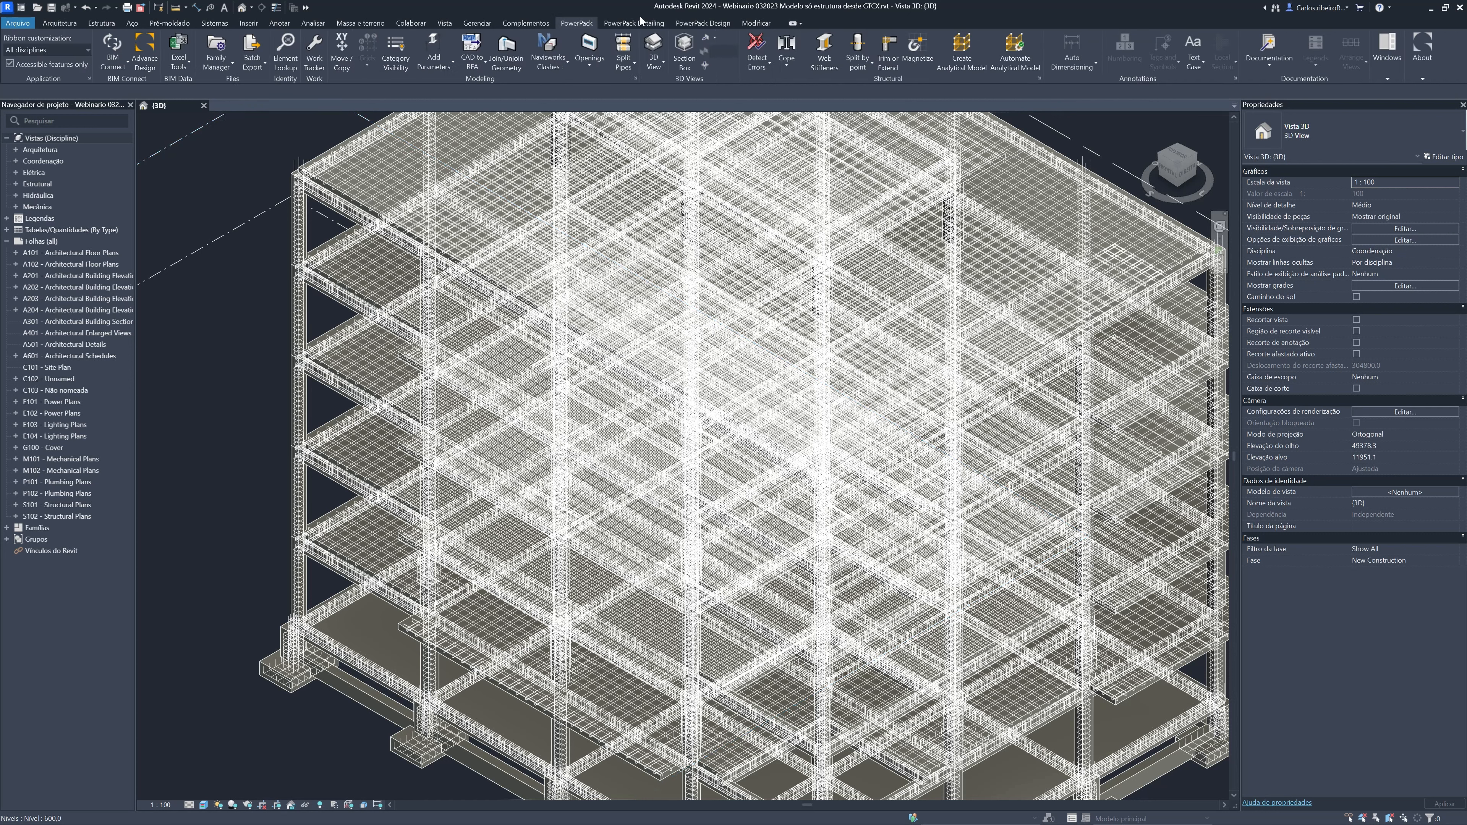
pyautogui.click(696, 25)
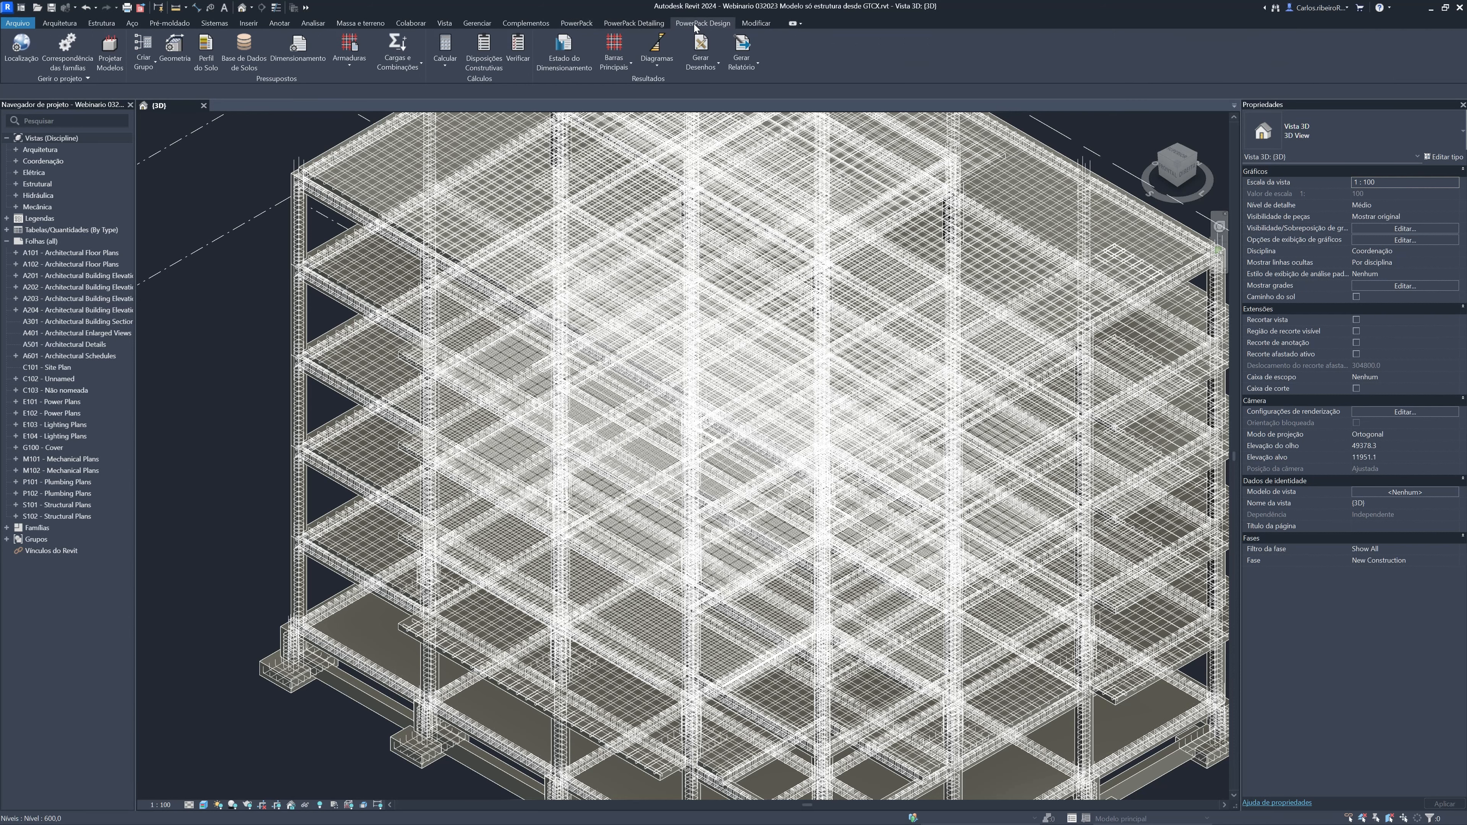
pyautogui.click(653, 24)
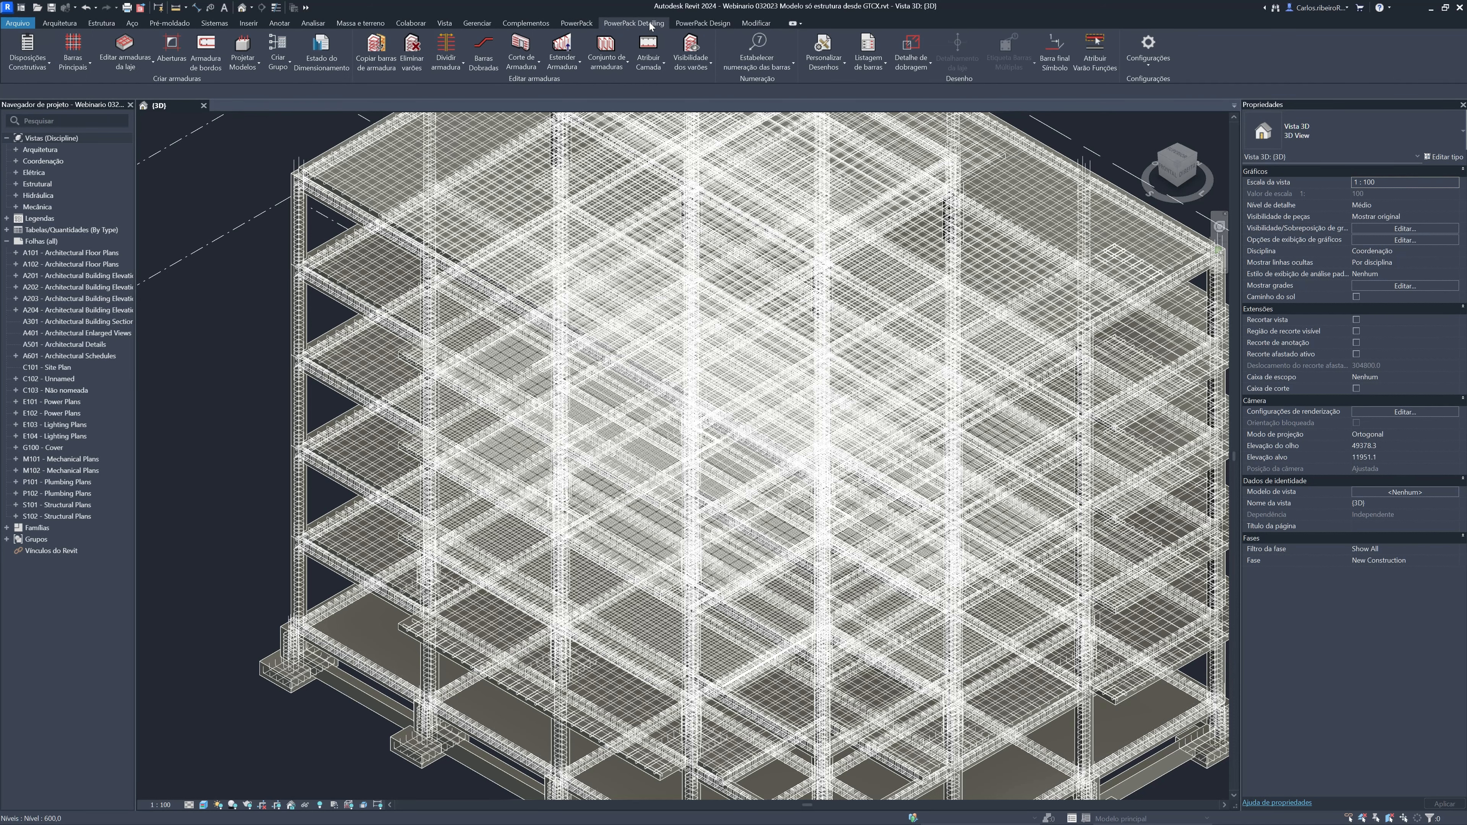
pyautogui.scroll(-2, 265, 226)
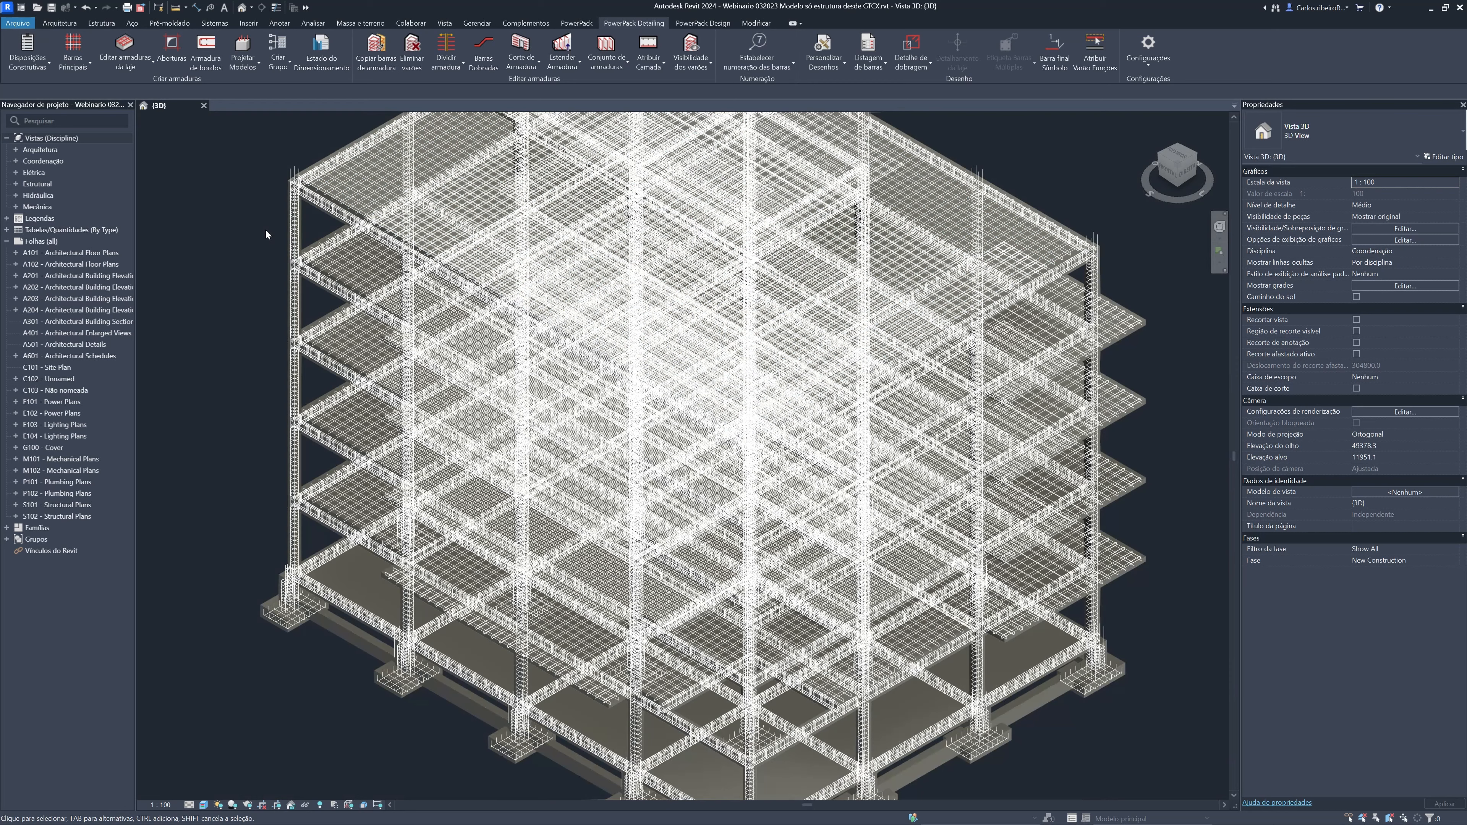
pyautogui.scroll(-1, 263, 214)
pyautogui.moveTo(265, 213); pyautogui.dragTo(285, 249, button='middle')
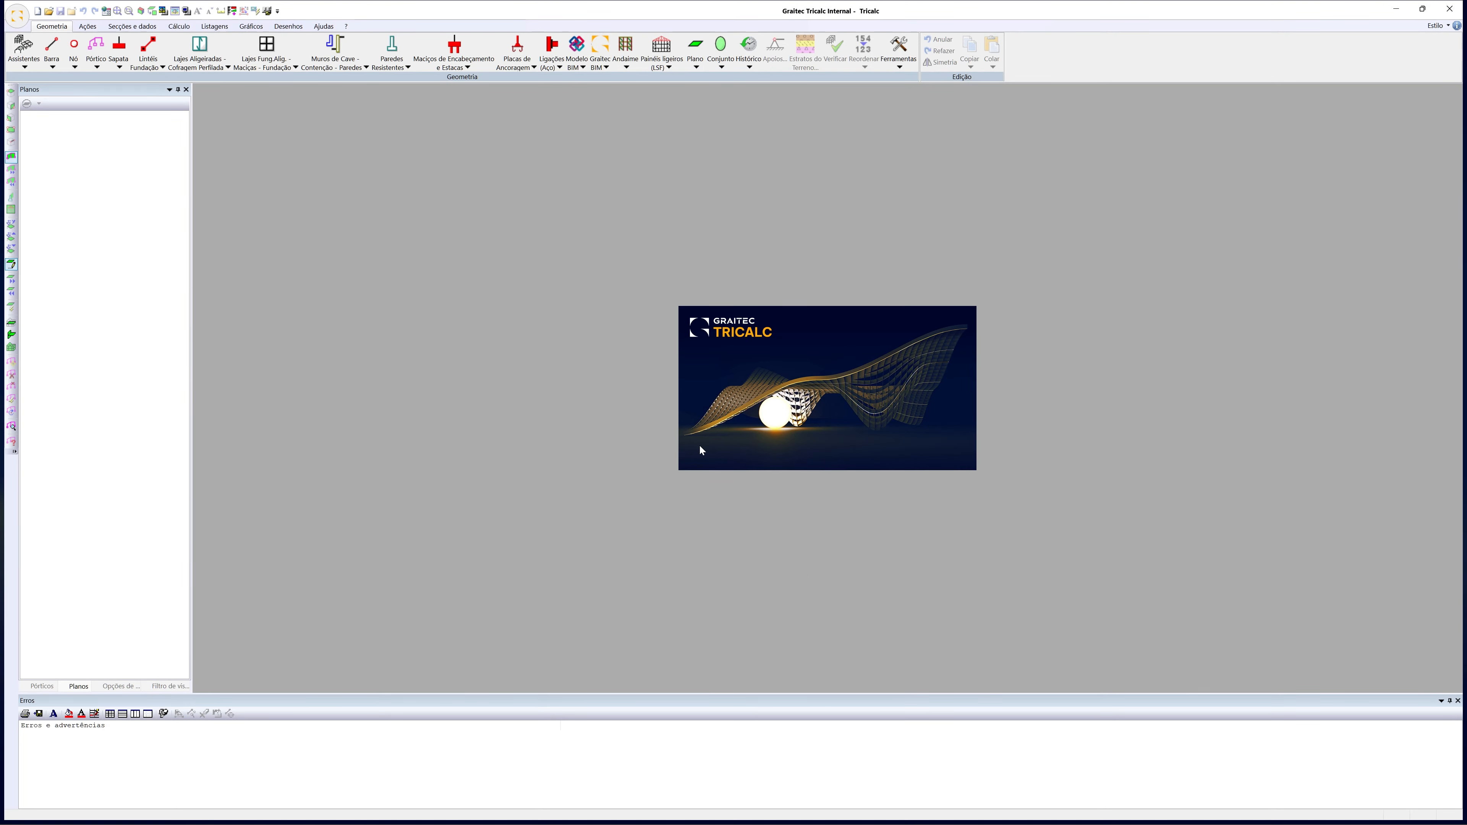
pyautogui.click(17, 23)
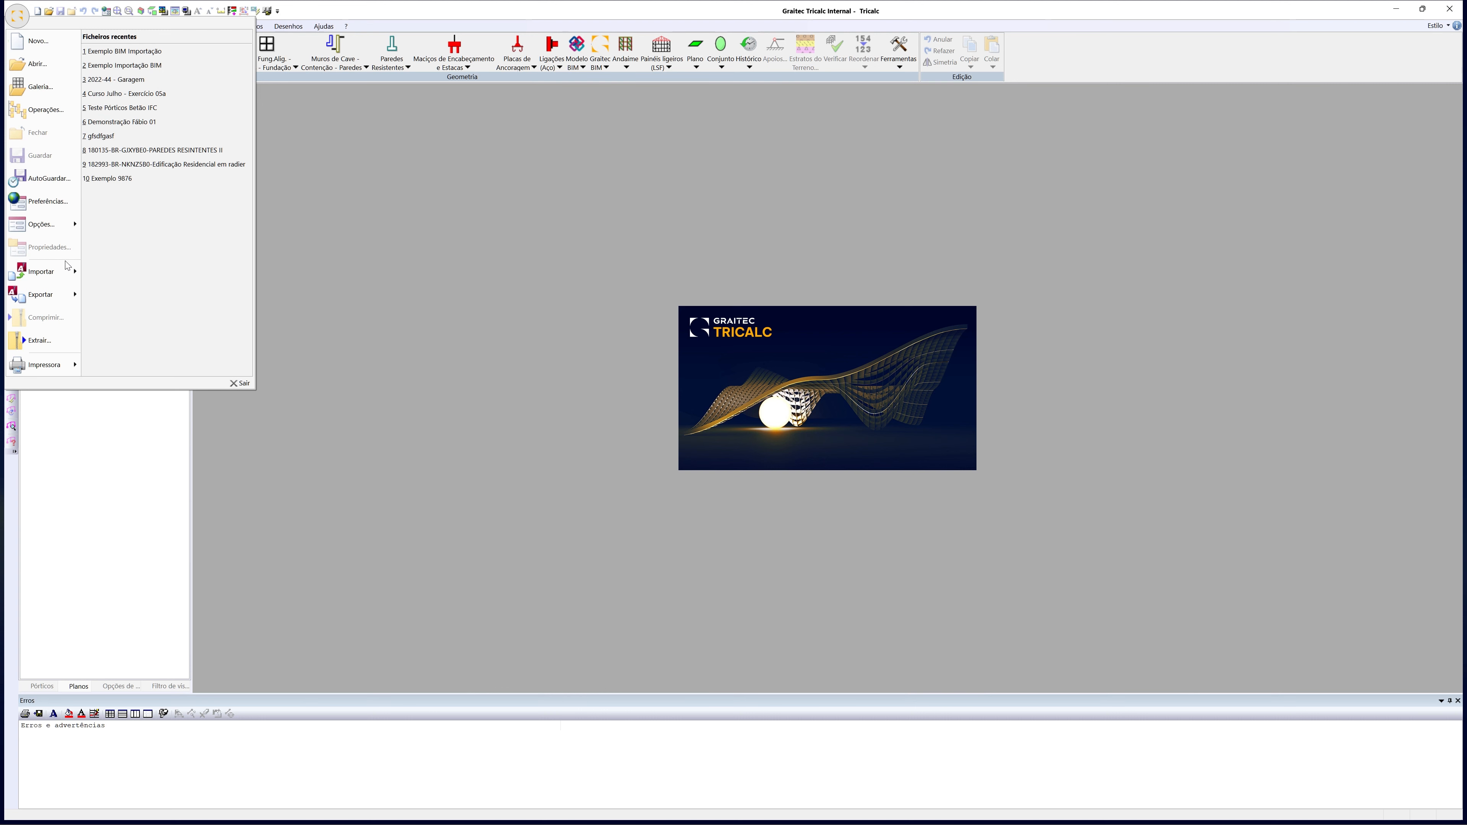
pyautogui.moveTo(52, 271)
pyautogui.moveTo(166, 87)
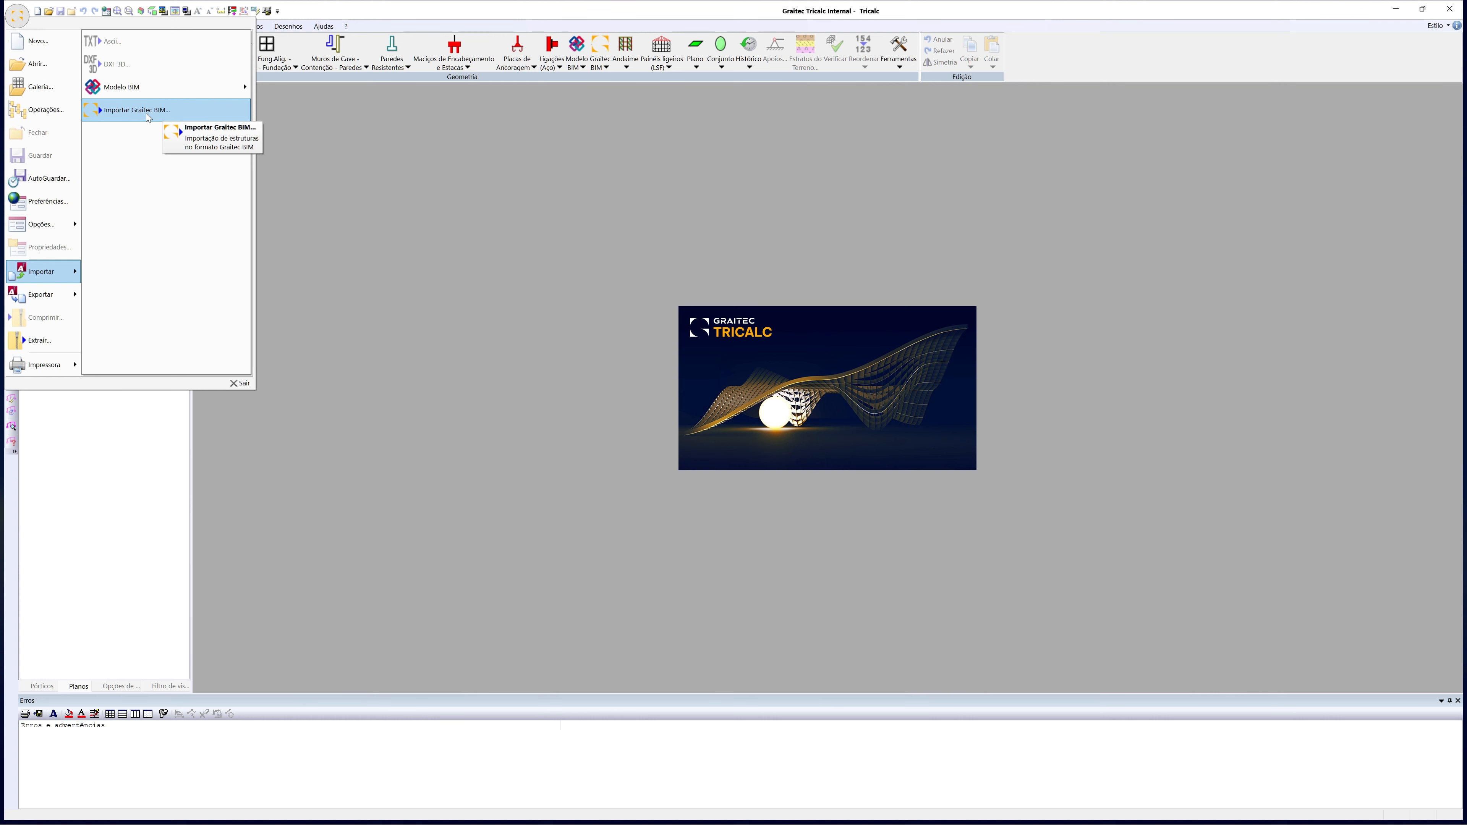
pyautogui.click(18, 16)
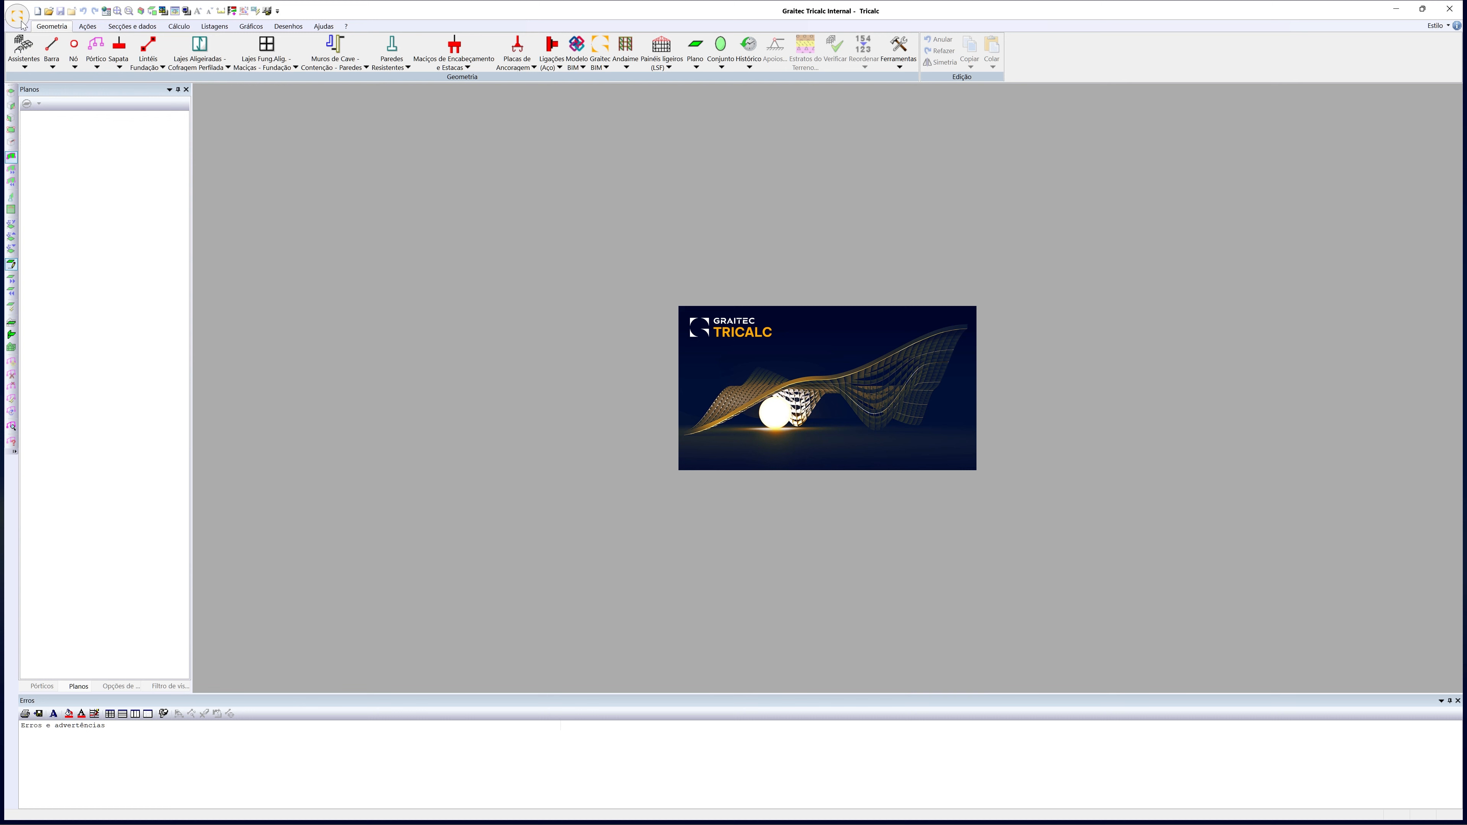
# In Tricalc, create a new structure named Exemplo Impor REVIT with node coordinates in mm precision
pyautogui.click(19, 17)
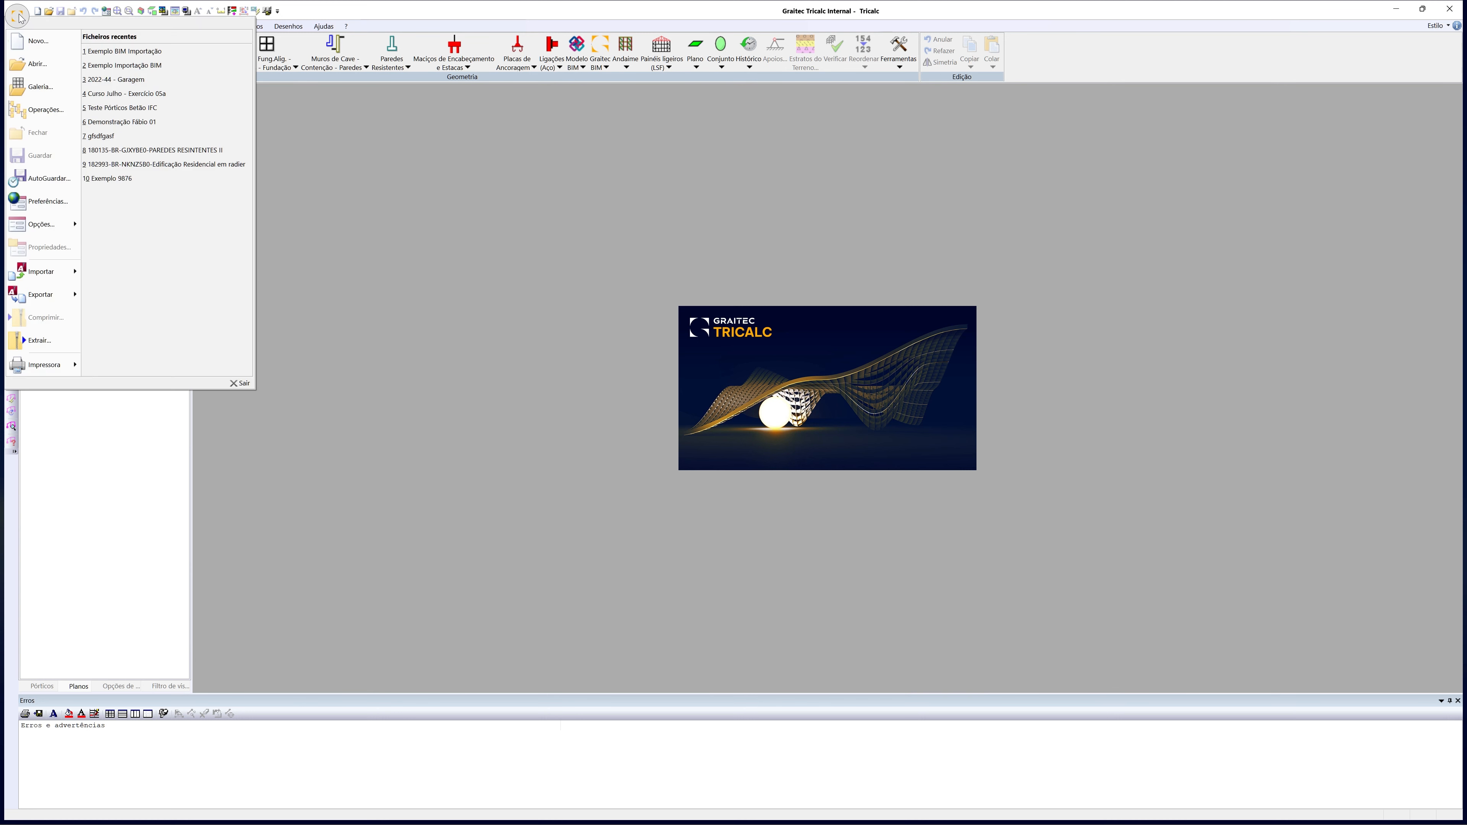
pyautogui.click(39, 40)
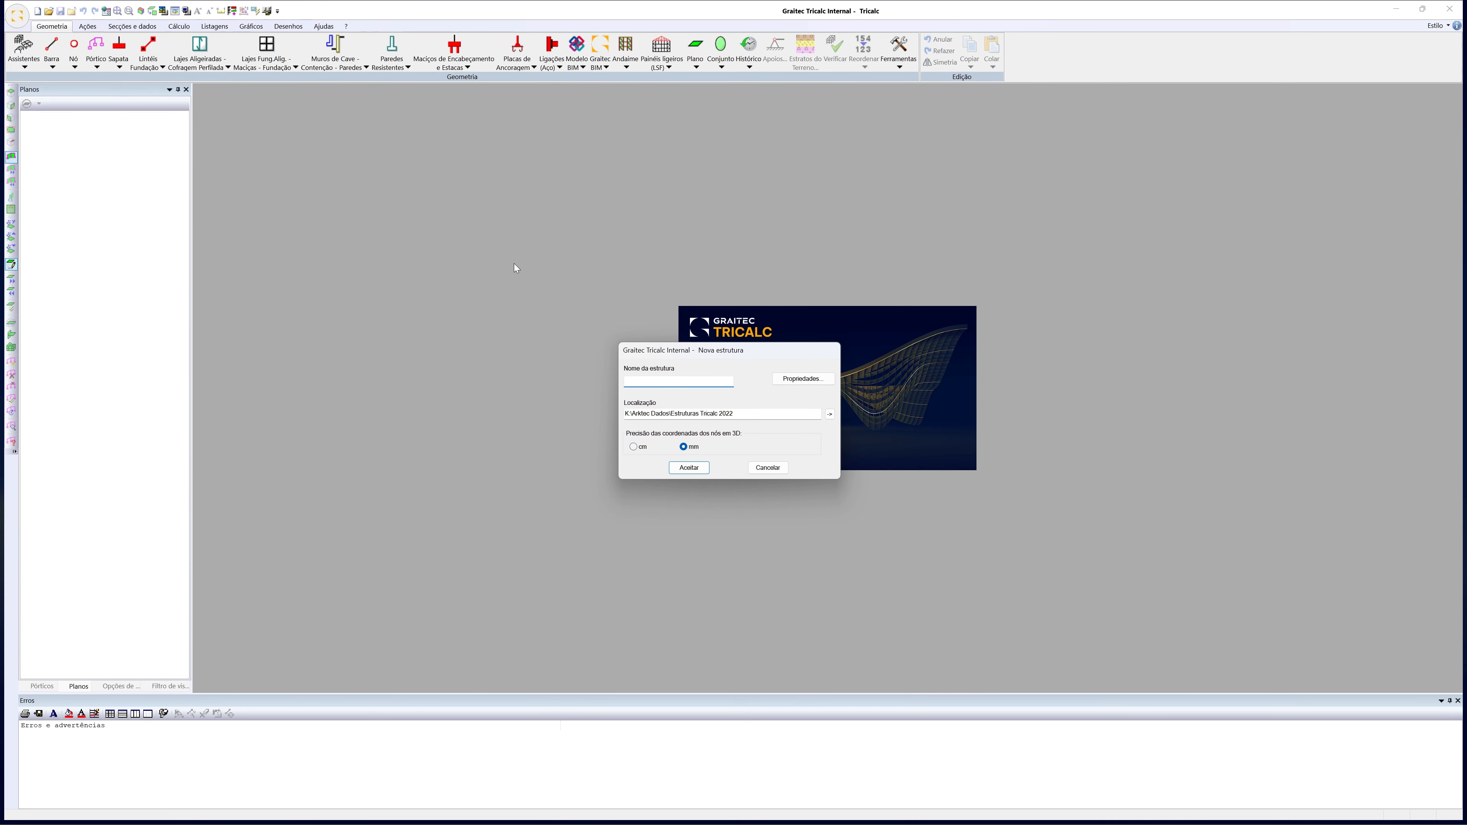
pyautogui.write('Exemplo Impor REVIT')
pyautogui.click(688, 467)
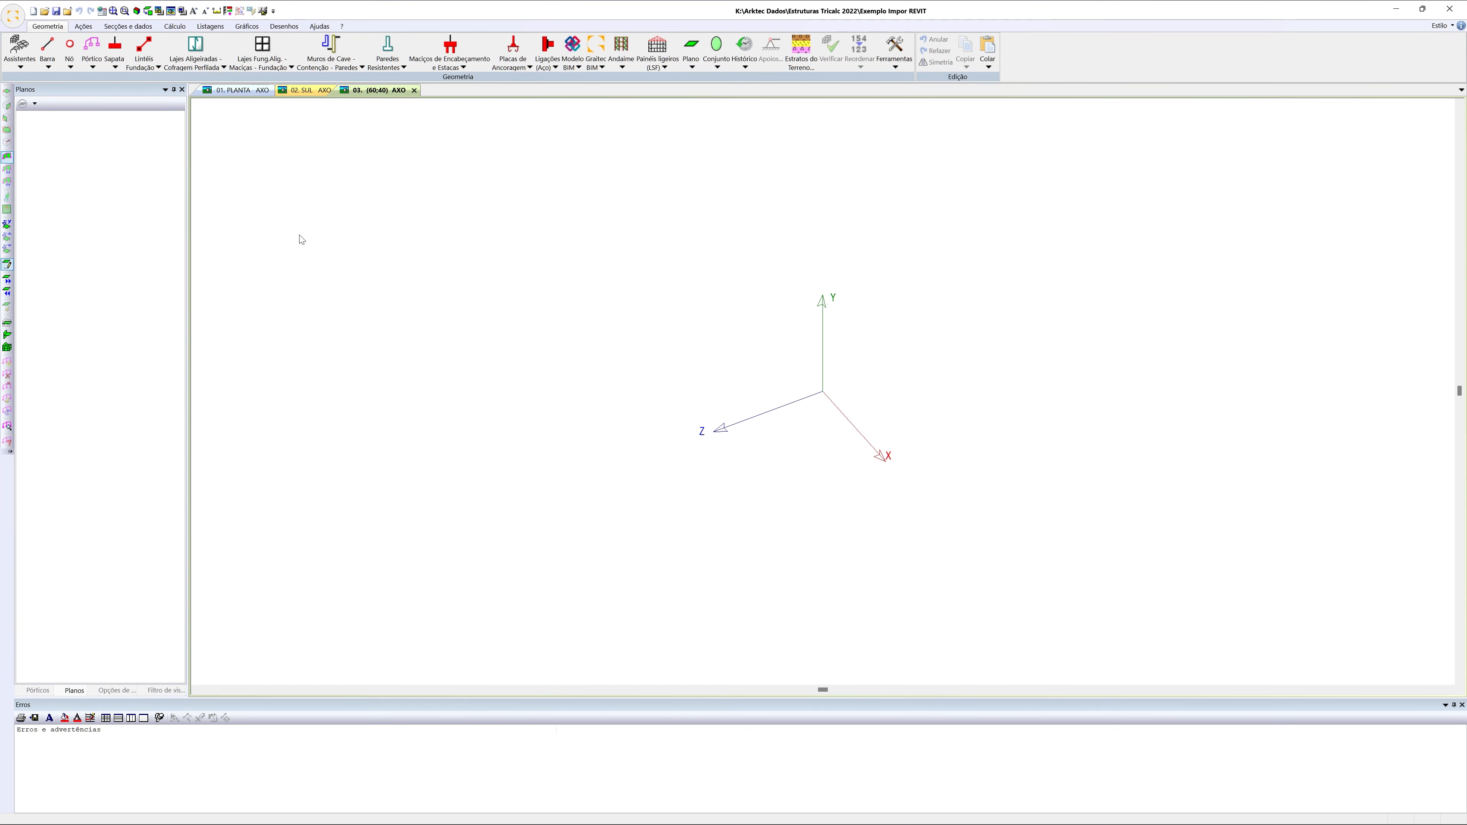
# Open Estrutura Webinario 032023.ifc from the PROJETOS - BIM IFC folder for import as a BIM model
pyautogui.click(13, 15)
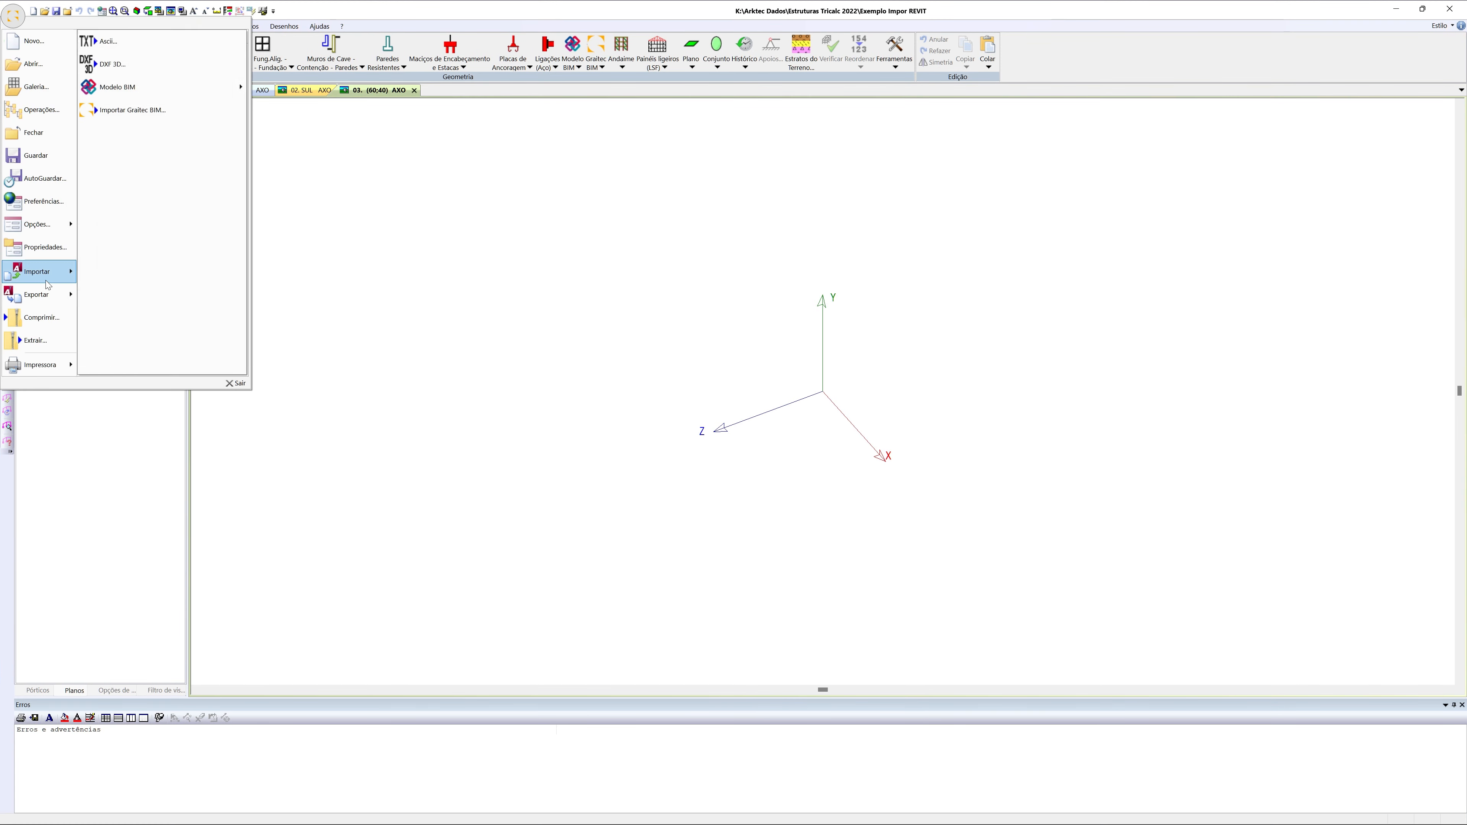
pyautogui.click(276, 90)
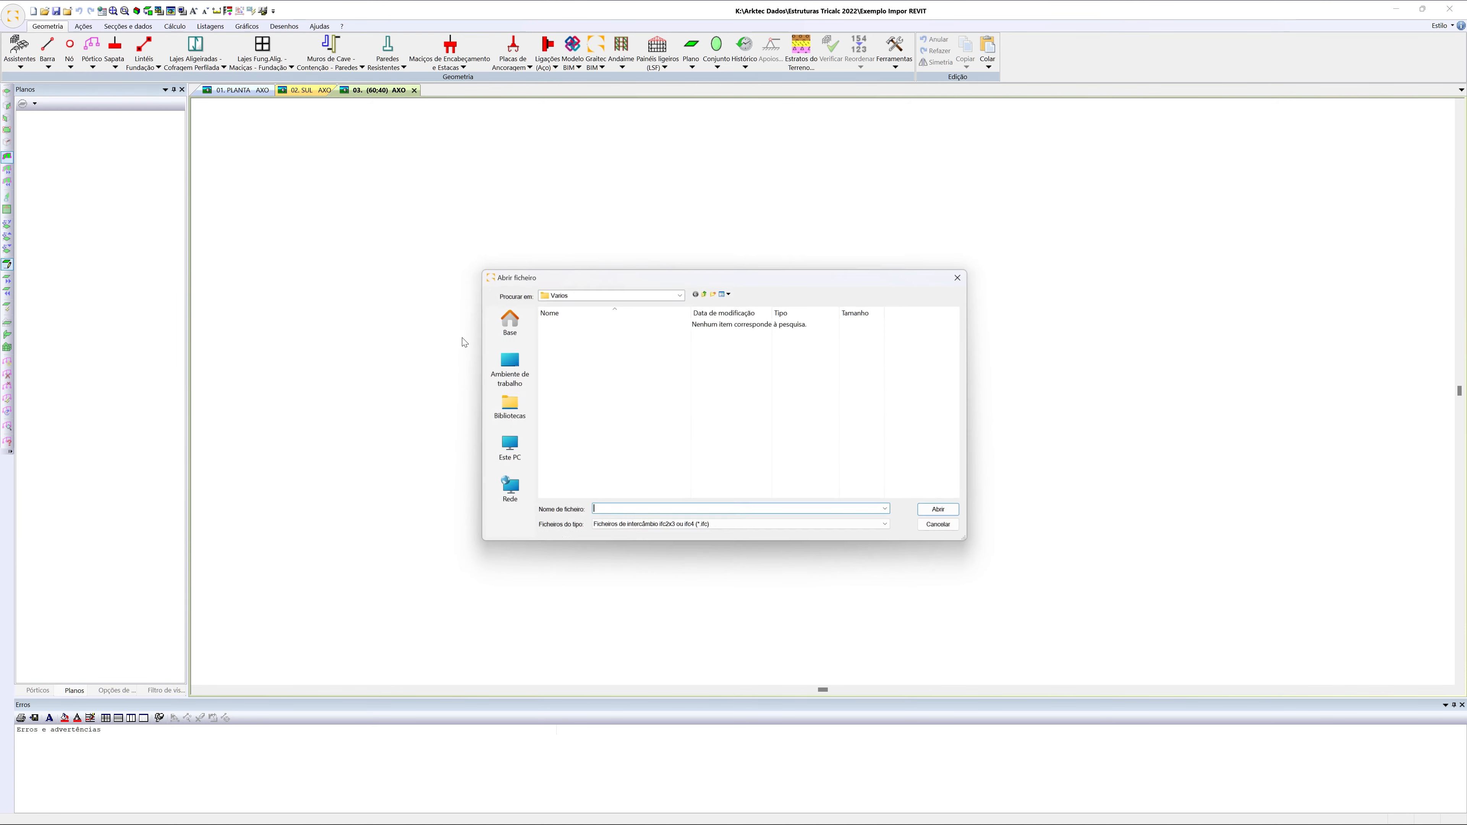
pyautogui.click(527, 339)
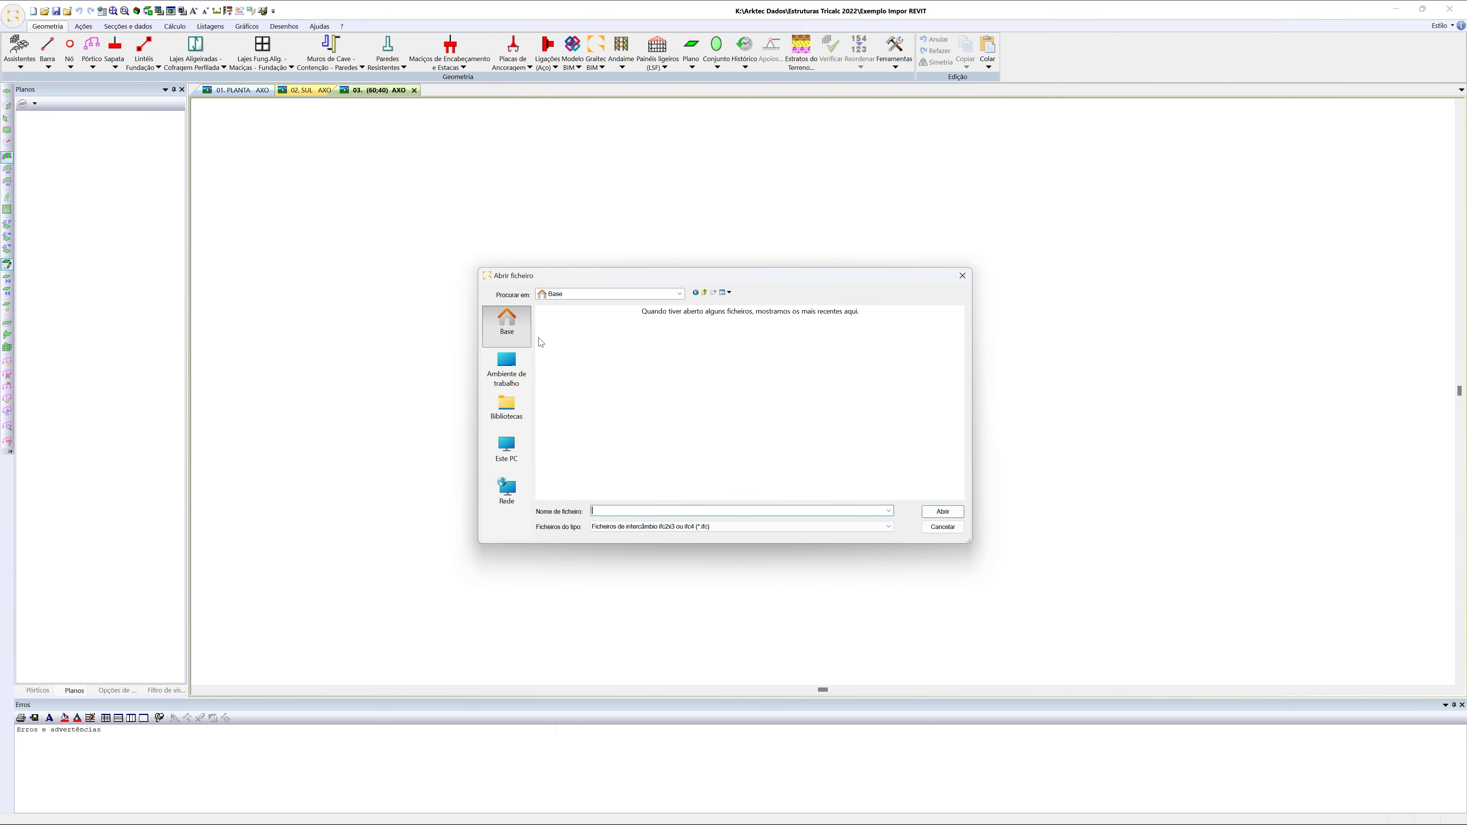
pyautogui.moveTo(960, 382); pyautogui.dragTo(962, 417)
pyautogui.doubleClick(801, 454)
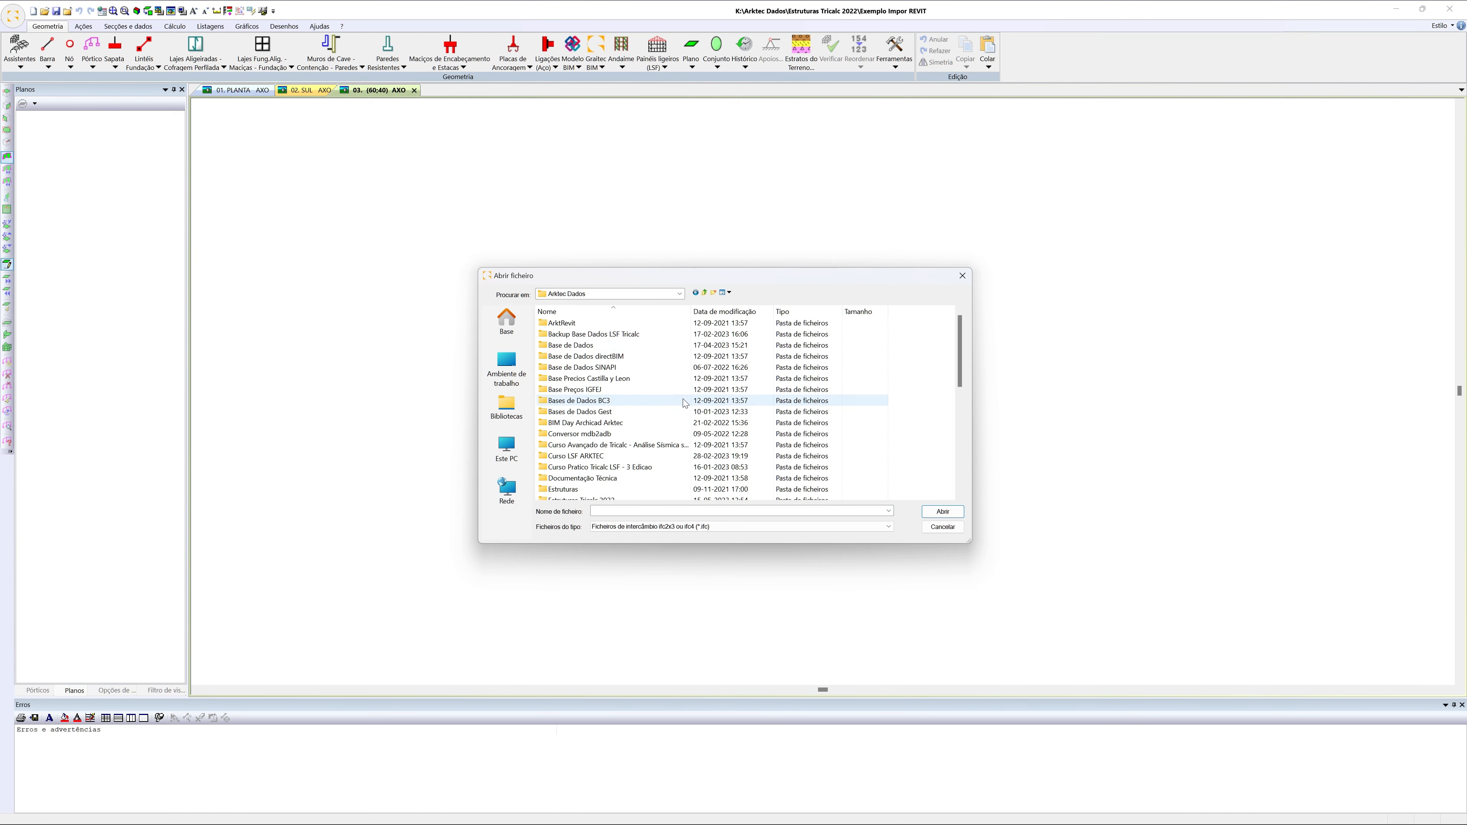
pyautogui.scroll(-2, 667, 458)
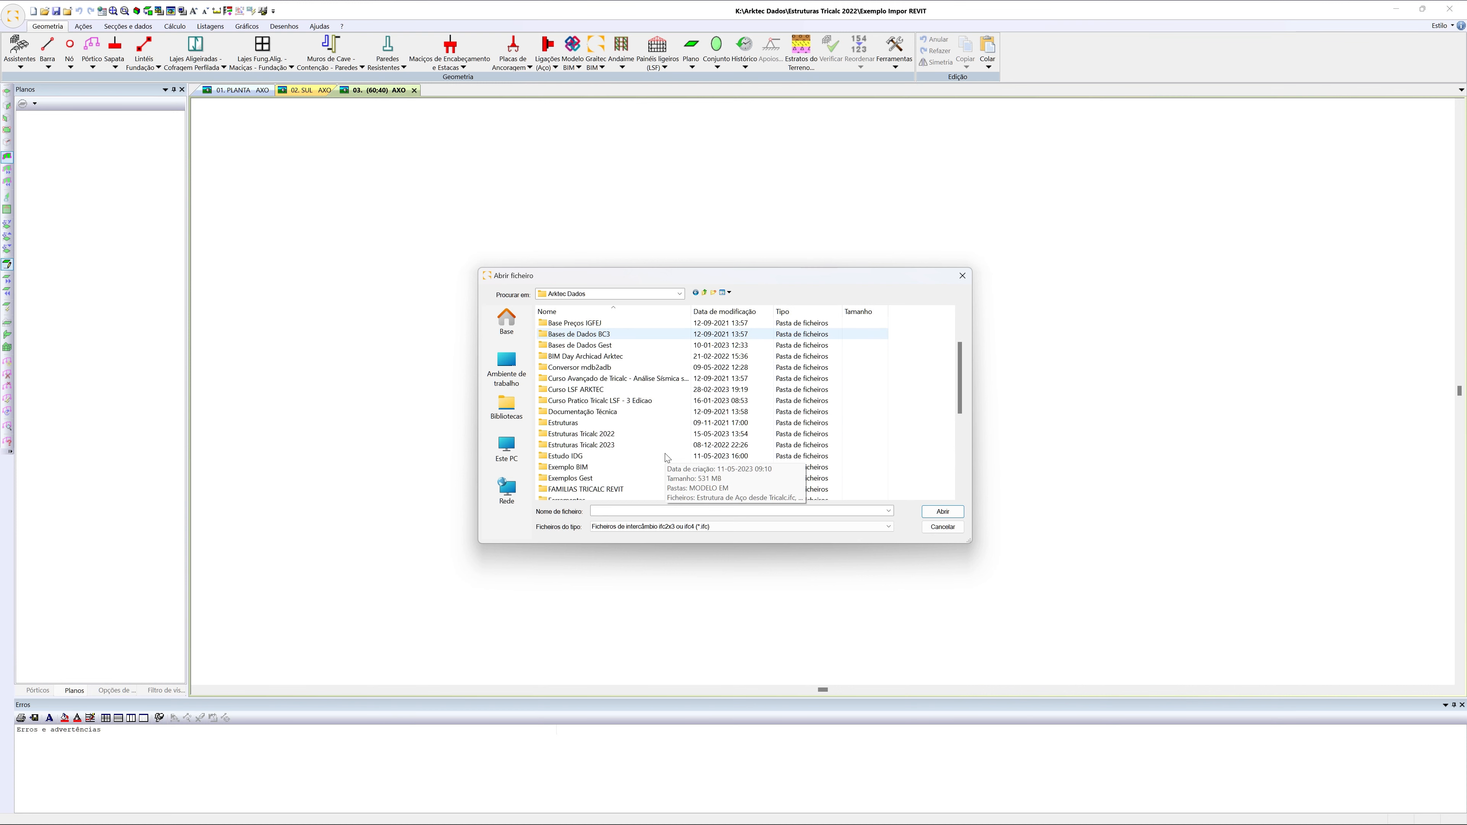
pyautogui.scroll(2, 667, 458)
pyautogui.scroll(-8, 667, 459)
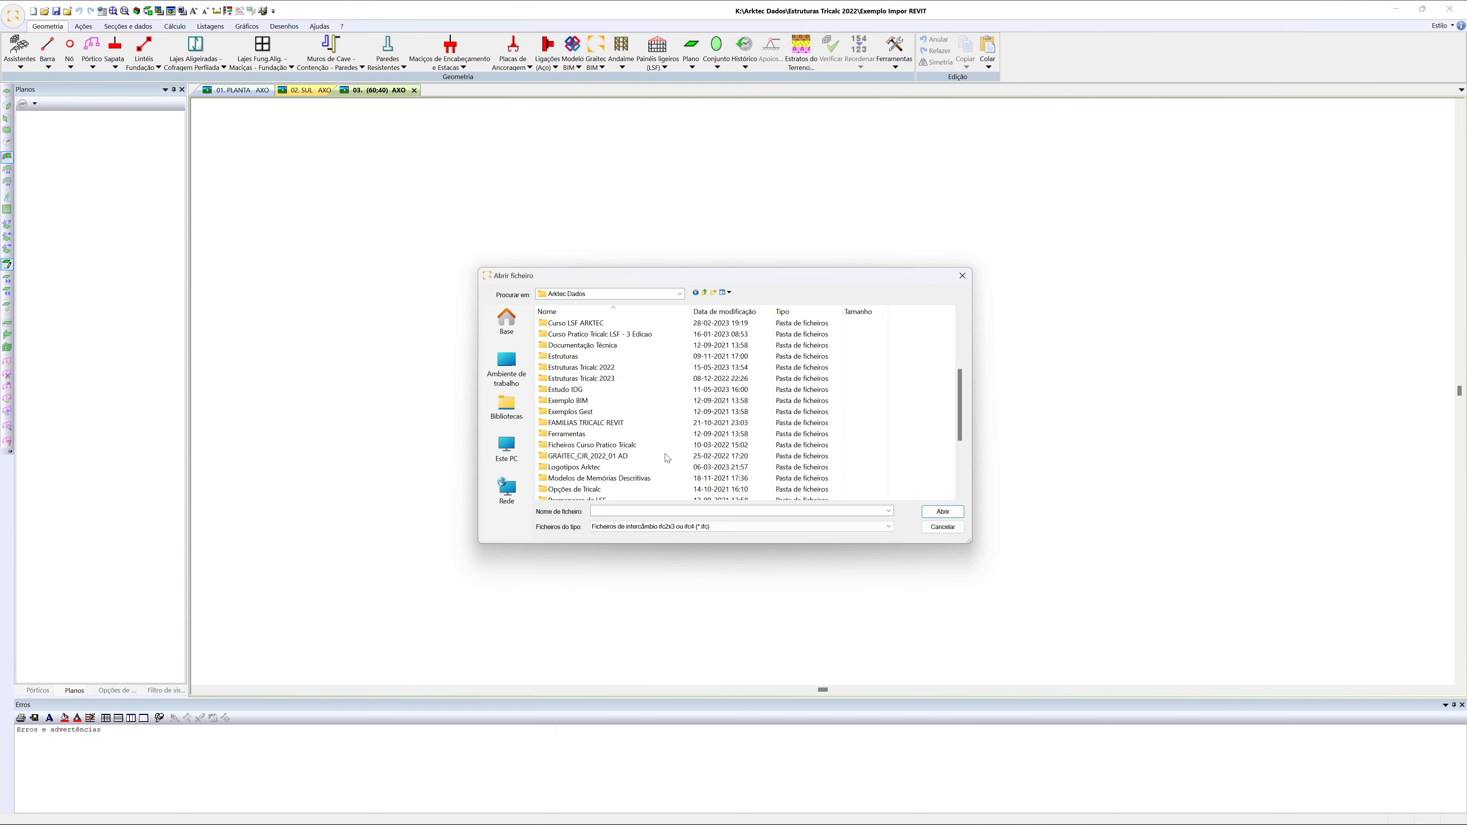
pyautogui.doubleClick(631, 403)
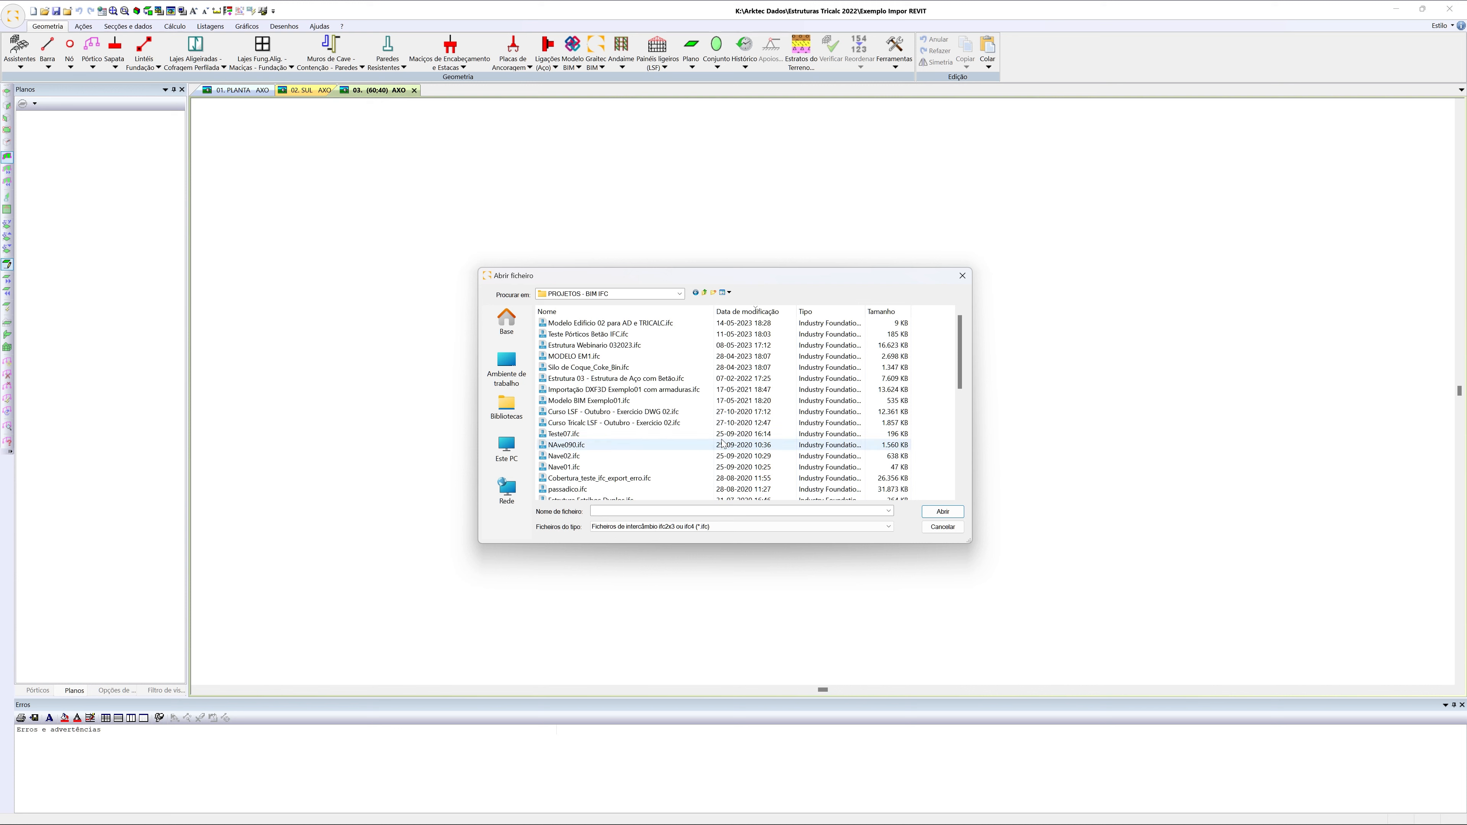
pyautogui.click(693, 345)
pyautogui.click(942, 513)
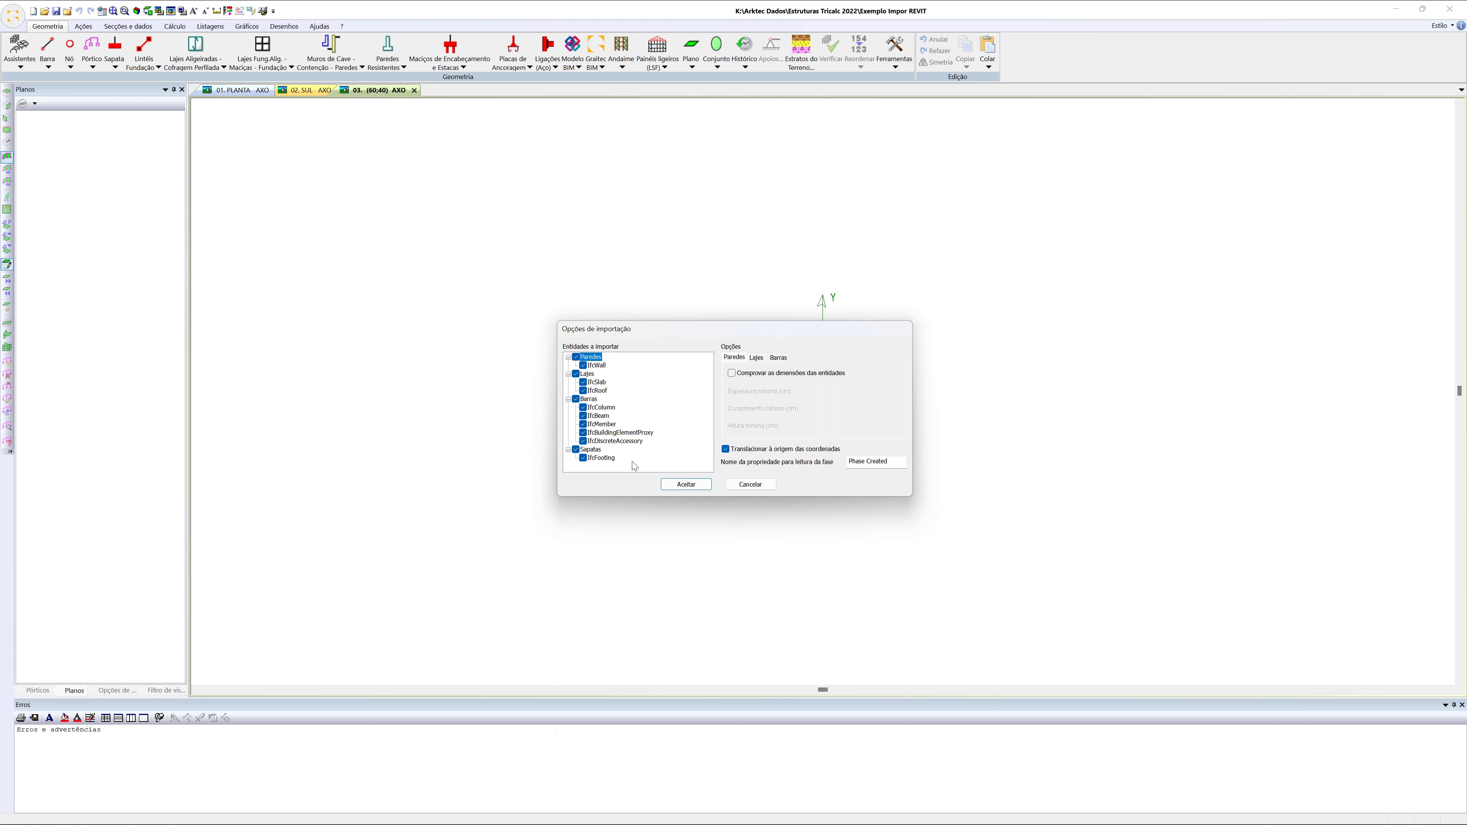
pyautogui.click(740, 376)
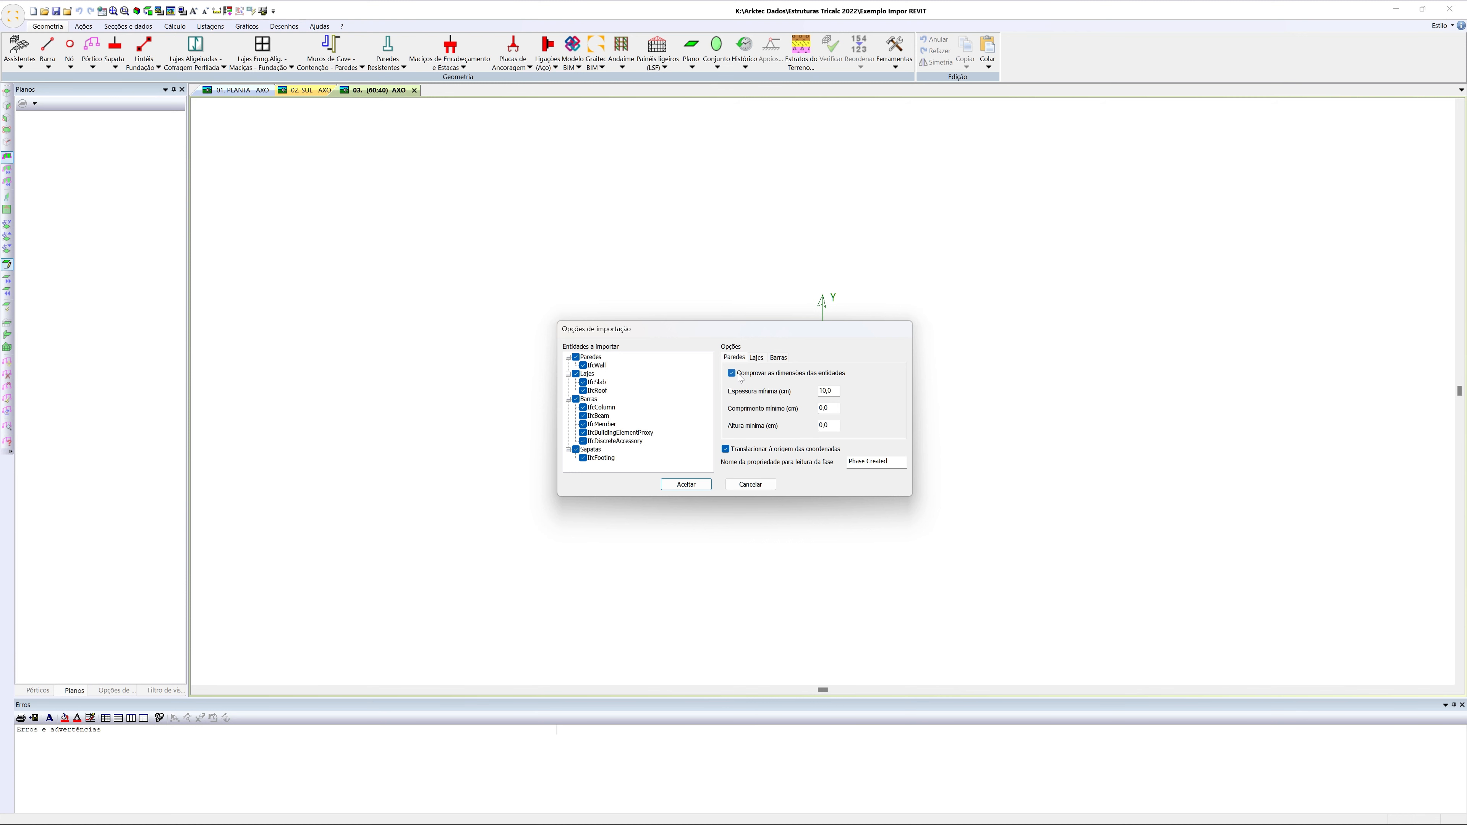
pyautogui.moveTo(835, 394); pyautogui.dragTo(801, 388)
pyautogui.click(743, 376)
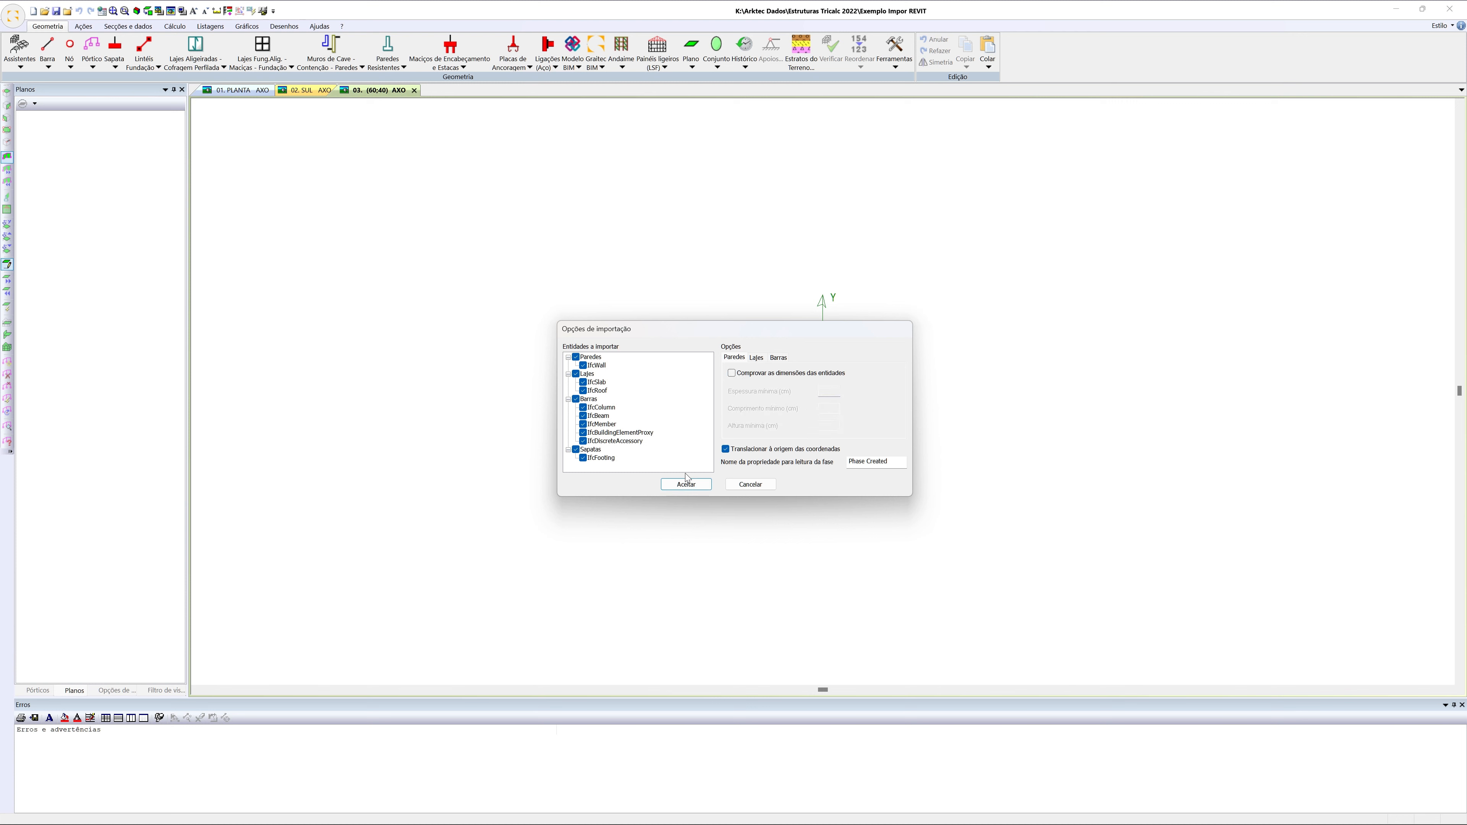
# Import all wall, slab, bar and footing entities, translated to the coordinate origin, without rotating the BIM model to the general axes
pyautogui.click(688, 485)
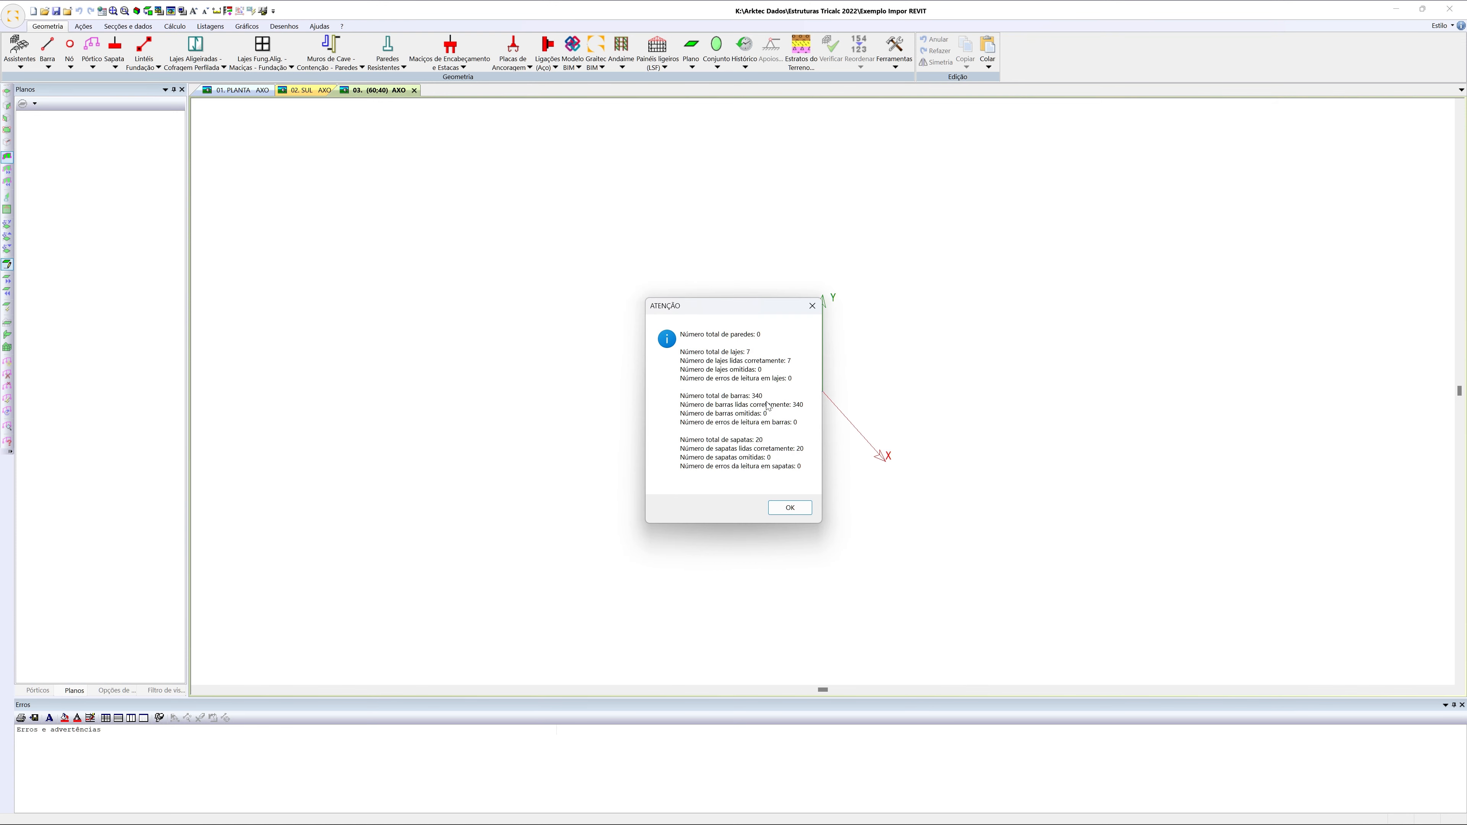
pyautogui.click(785, 509)
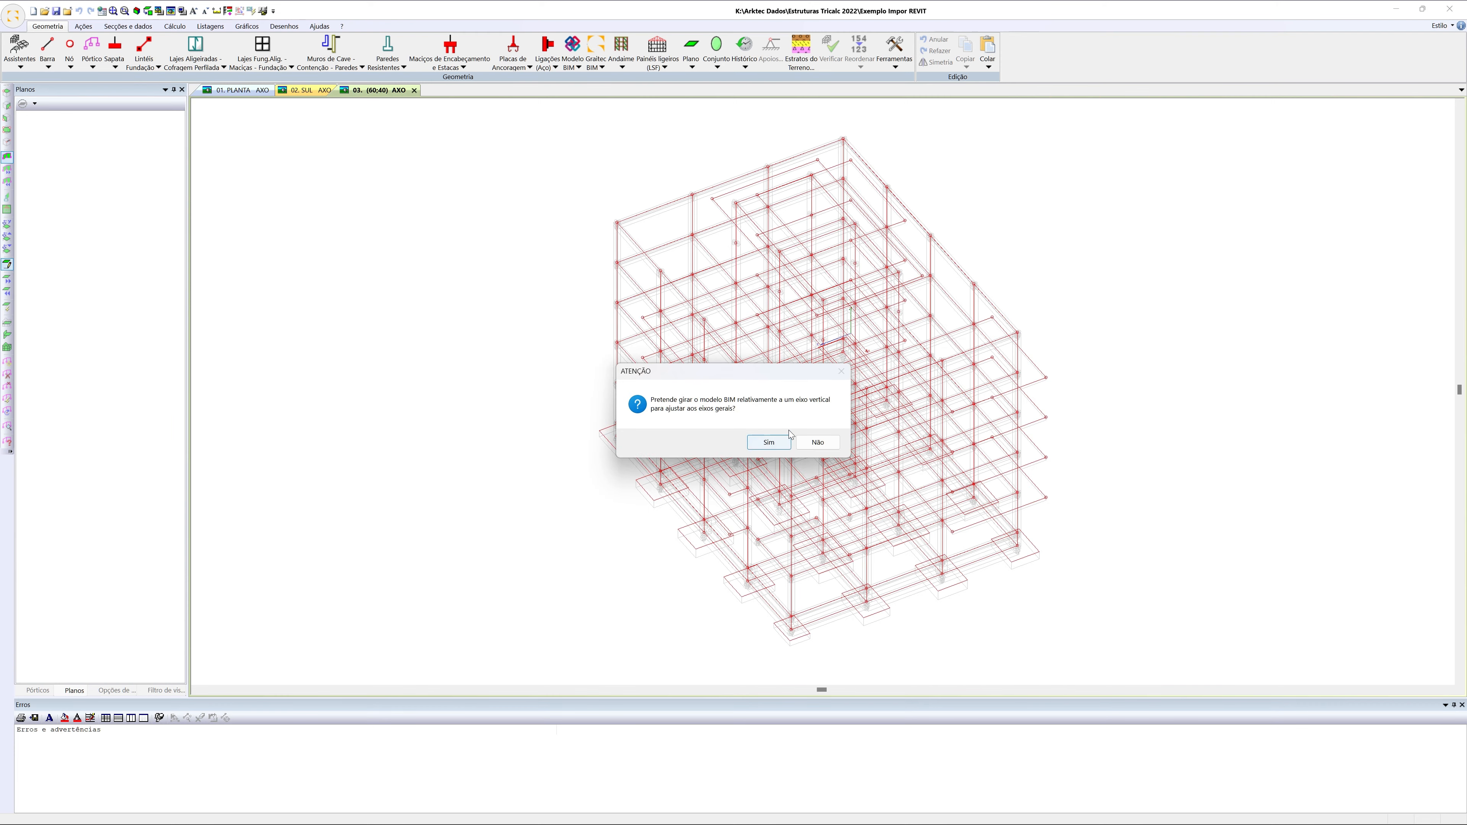
pyautogui.click(818, 443)
pyautogui.click(818, 443)
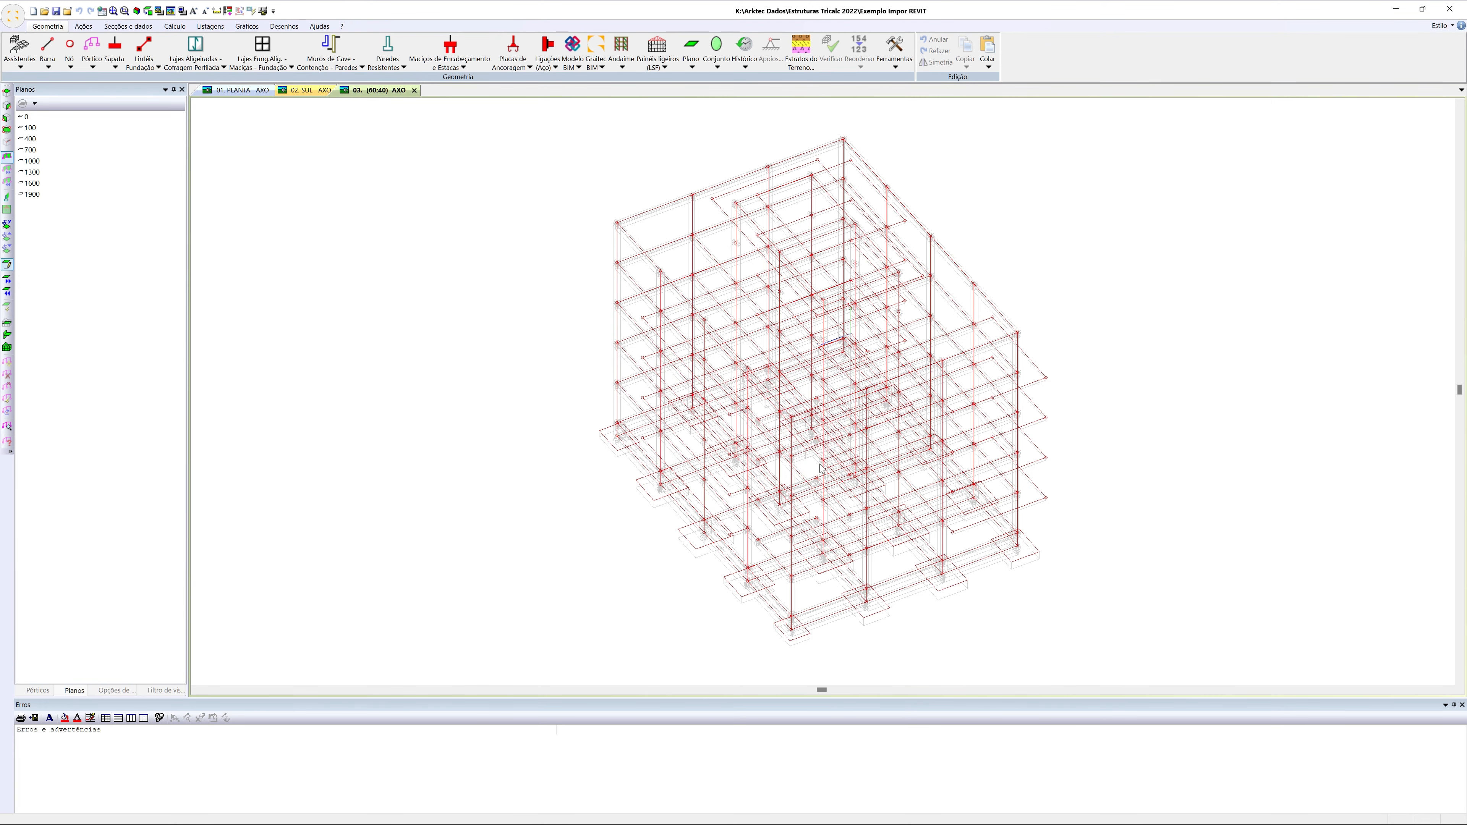
# Display the imported building as a render and inspect it from another side
pyautogui.click(171, 11)
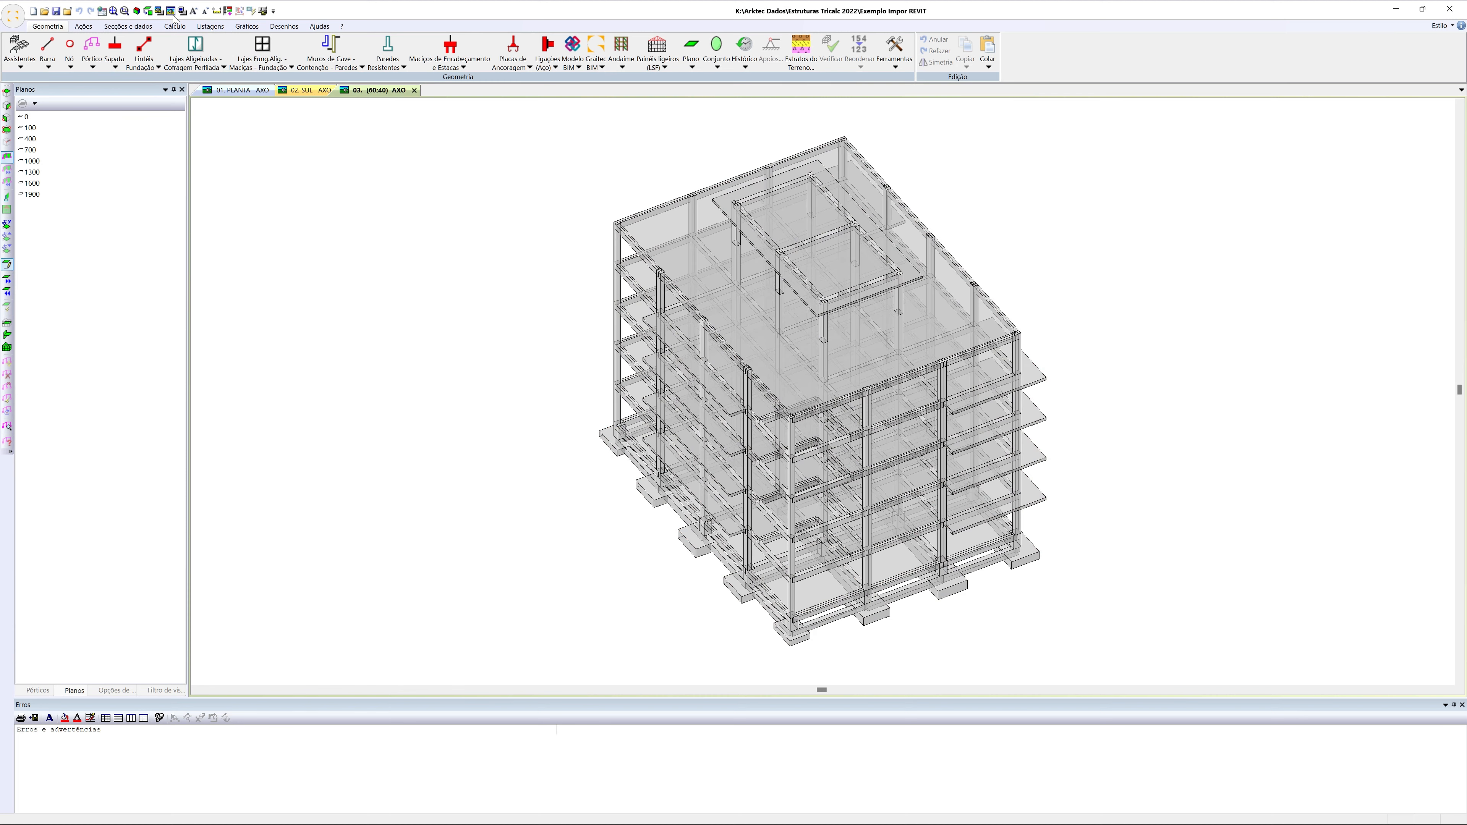
pyautogui.moveTo(602, 490); pyautogui.dragTo(510, 413, button='middle')
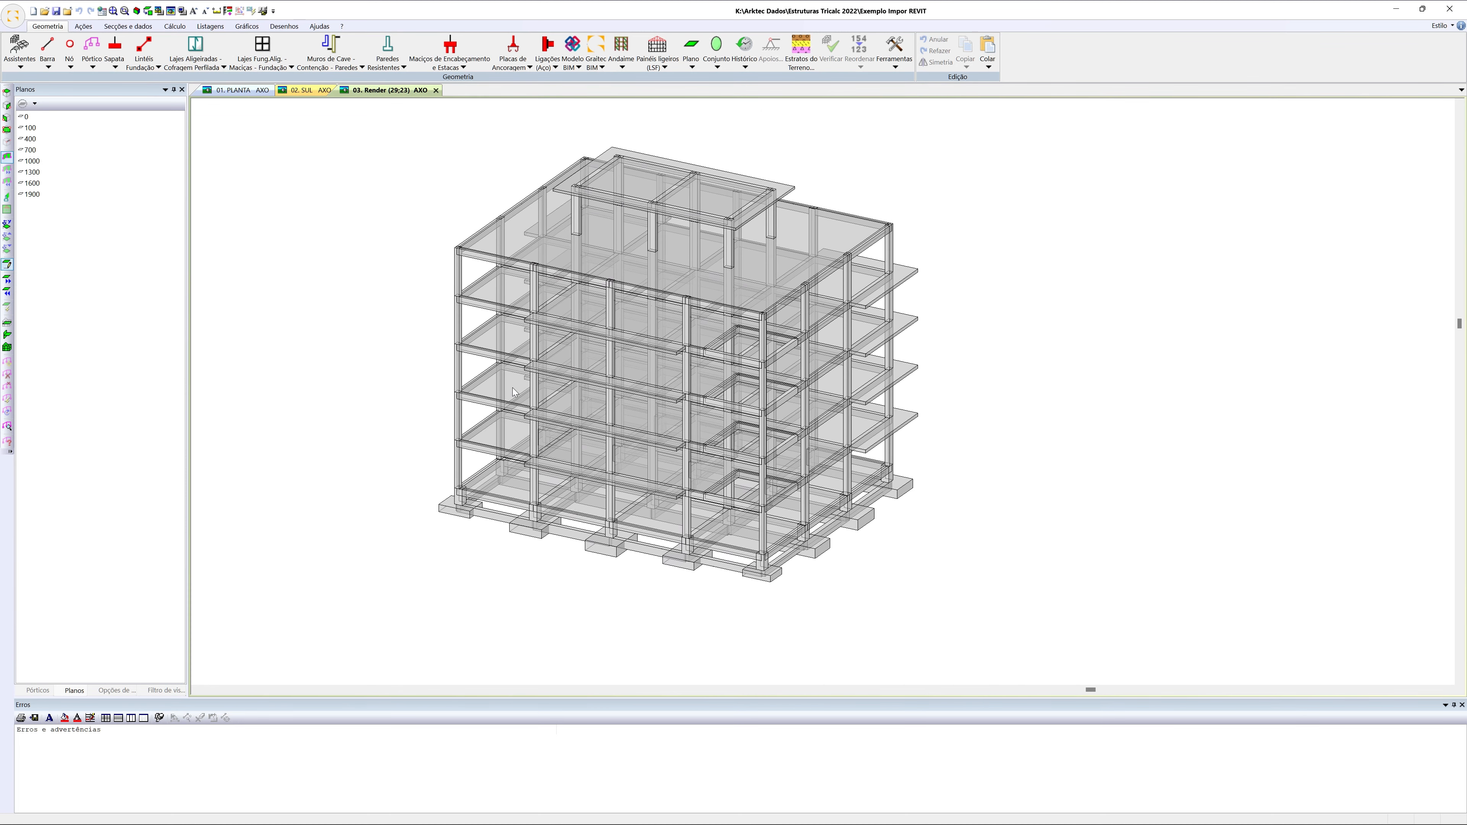
pyautogui.scroll(2, 514, 386)
pyautogui.moveTo(526, 340); pyautogui.dragTo(500, 354, button='middle')
pyautogui.scroll(-2, 499, 350)
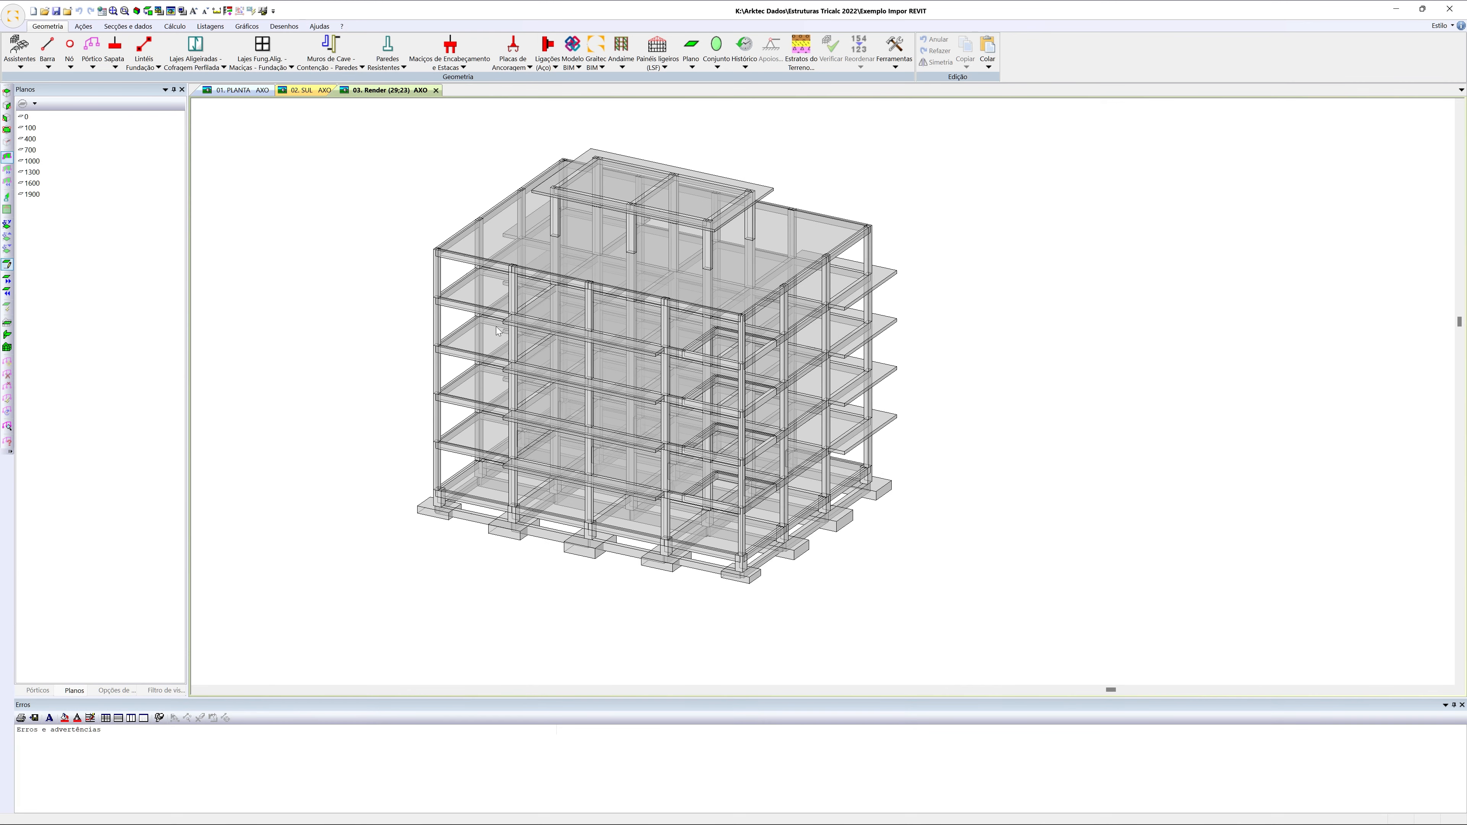
pyautogui.scroll(2, 573, 337)
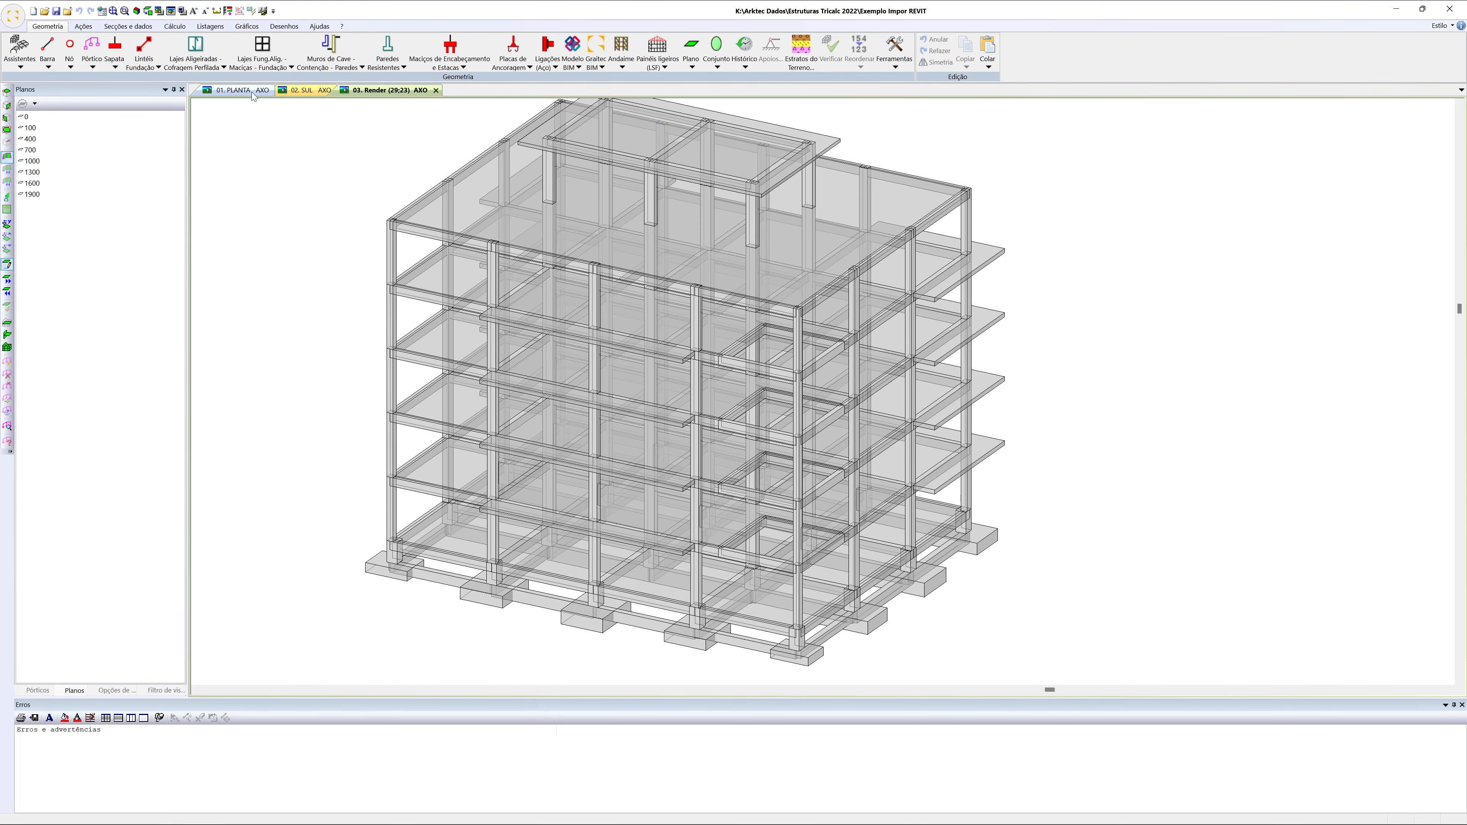
# Enable drawing the wireframe model (Desenhar modelo arame) in the render options
pyautogui.click(158, 11)
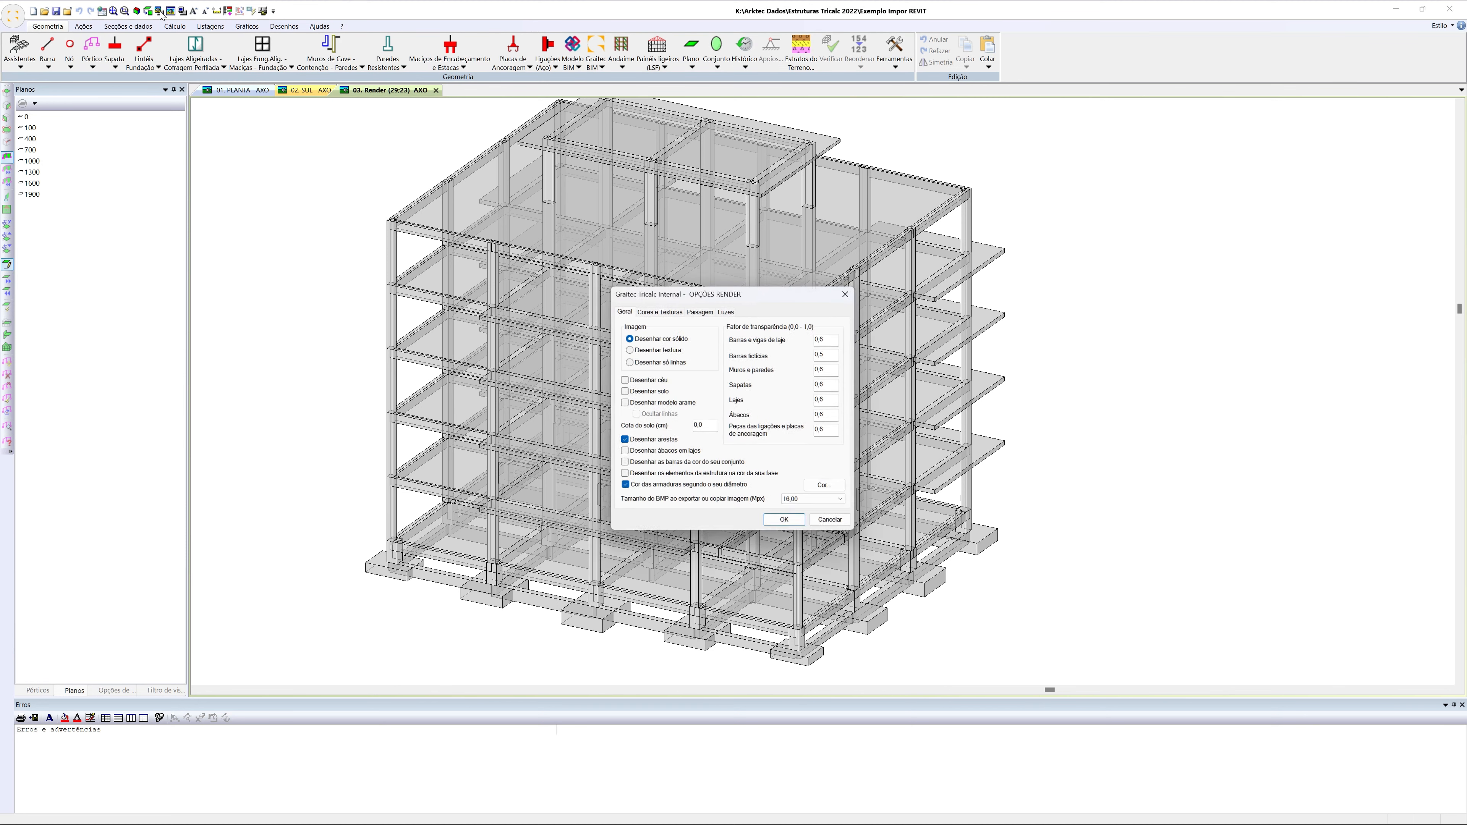
pyautogui.click(686, 404)
pyautogui.click(786, 522)
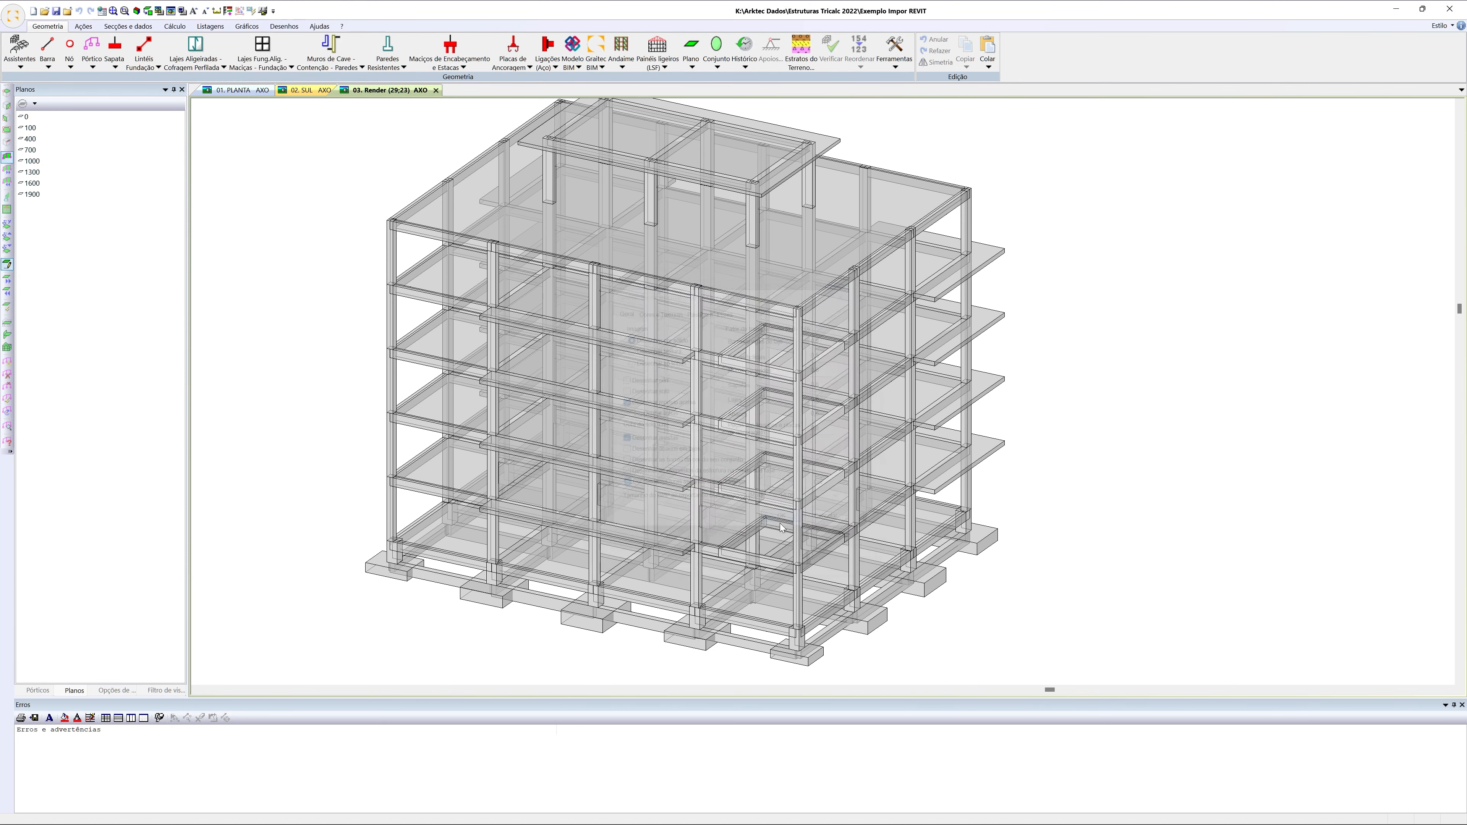
# Examine how the wireframe axes line up with the beams, columns, slabs and footings across the building
pyautogui.scroll(6, 433, 431)
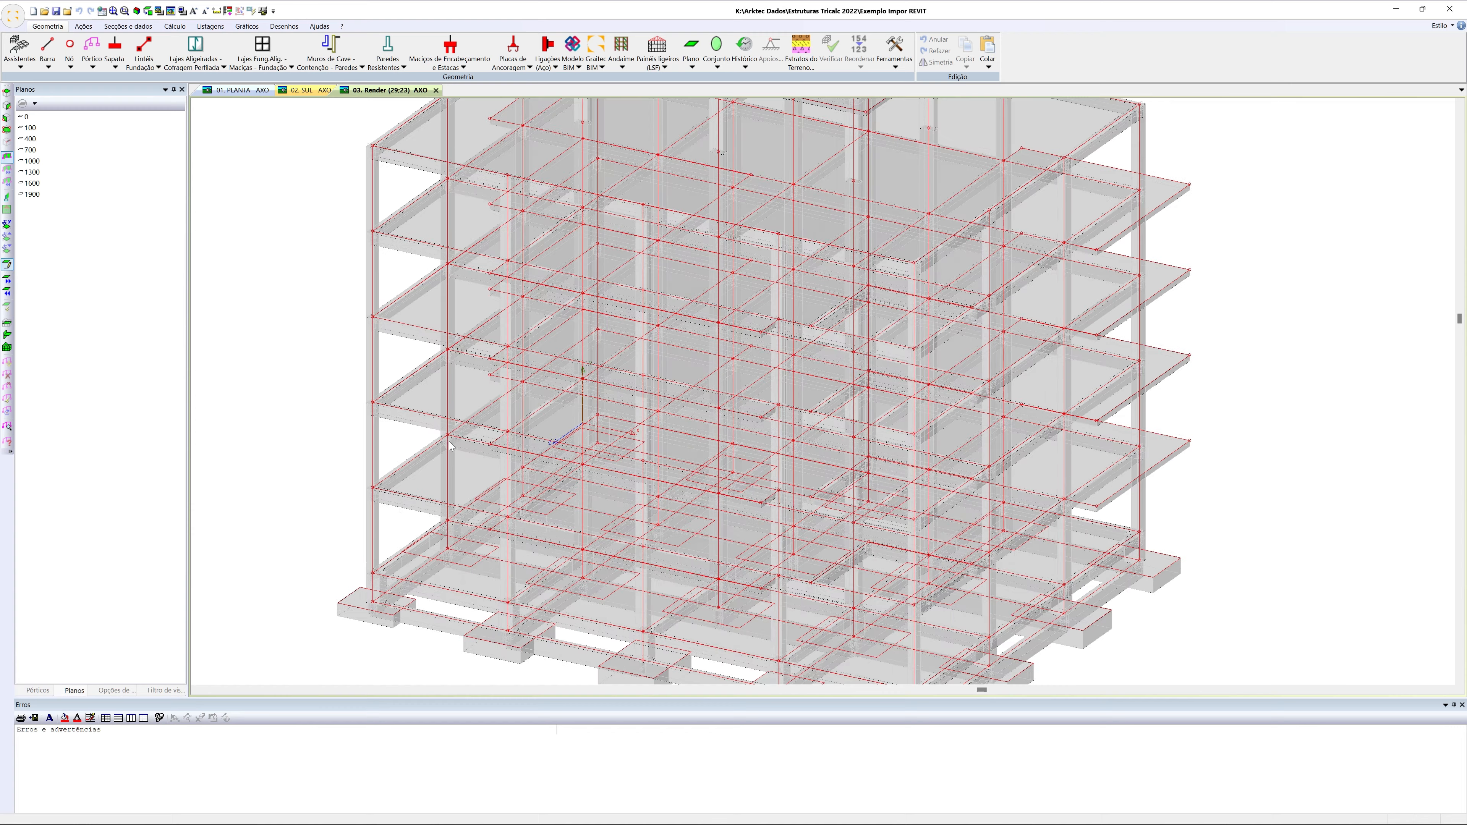
pyautogui.scroll(3, 316, 385)
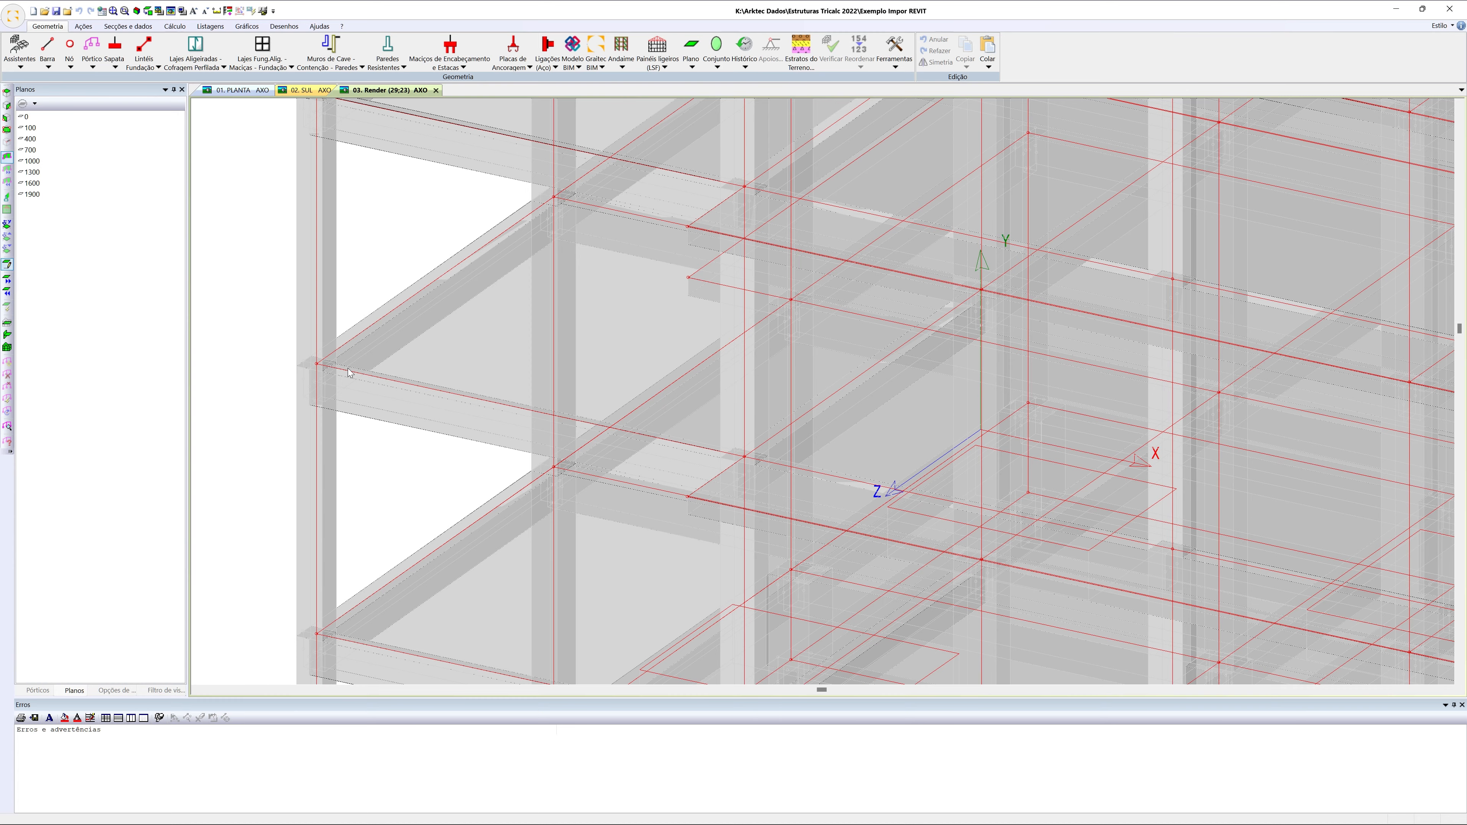
pyautogui.scroll(-5, 349, 371)
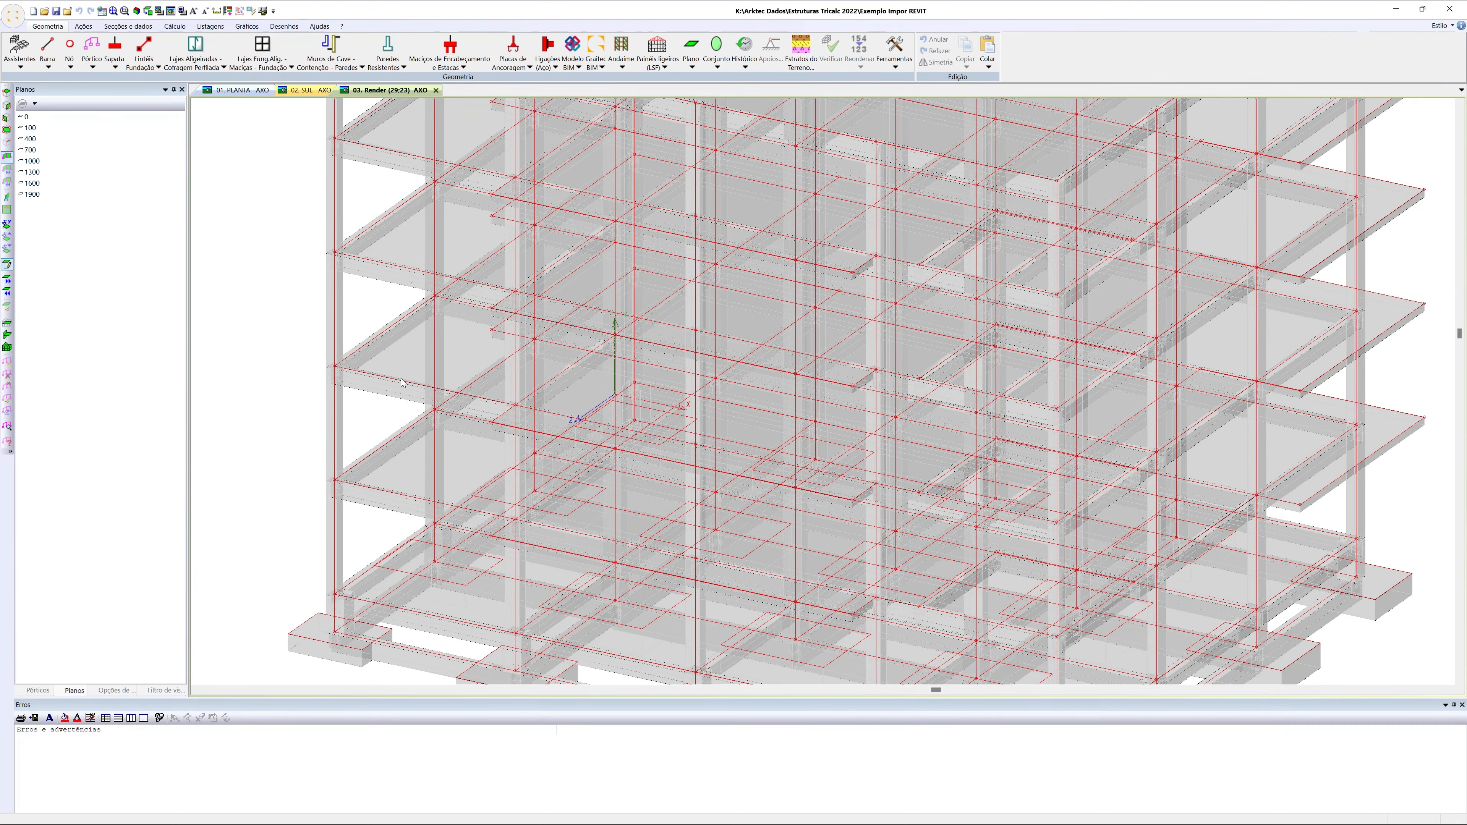
pyautogui.scroll(-5, 482, 373)
pyautogui.moveTo(482, 373); pyautogui.dragTo(417, 359, button='middle')
pyautogui.keyDown('shift'); pyautogui.moveTo(410, 441); pyautogui.dragTo(406, 436, button='middle'); pyautogui.keyUp('shift')
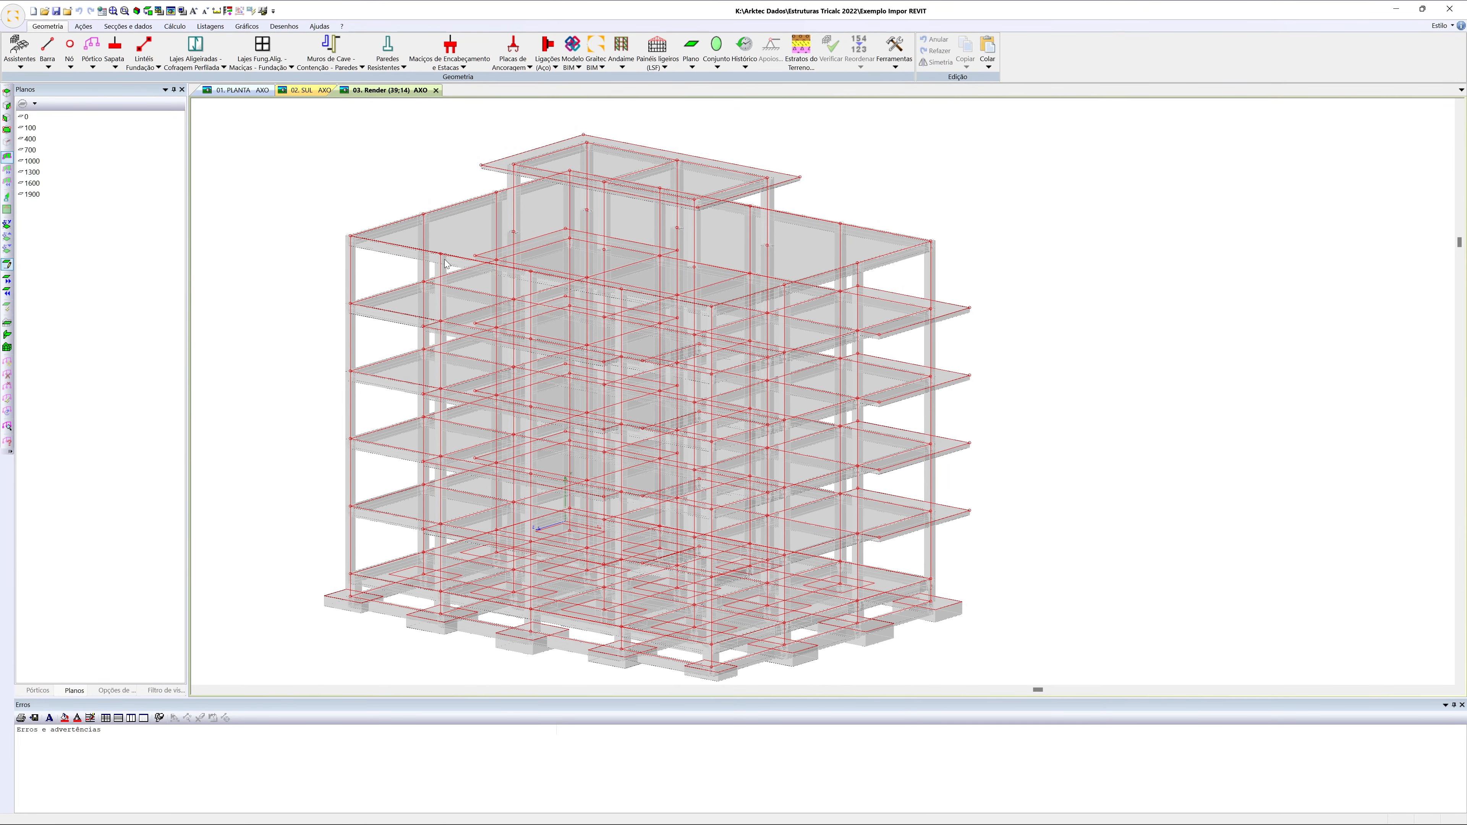
pyautogui.moveTo(447, 264); pyautogui.dragTo(474, 239, button='middle')
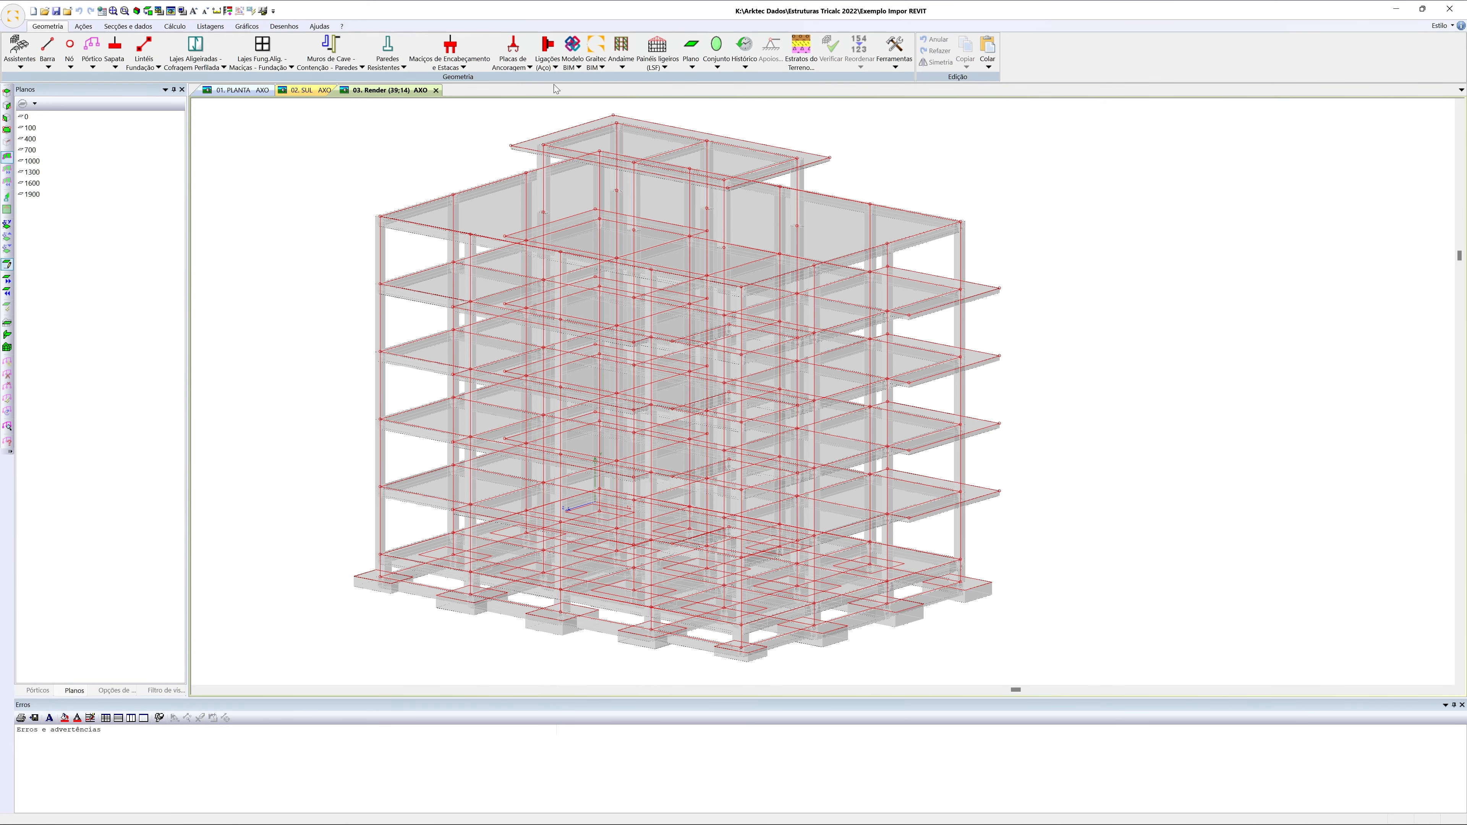
# Run the automatic BIM model adjustment on all elements with every adjustment option enabled and a 0 cm end extension
pyautogui.click(574, 62)
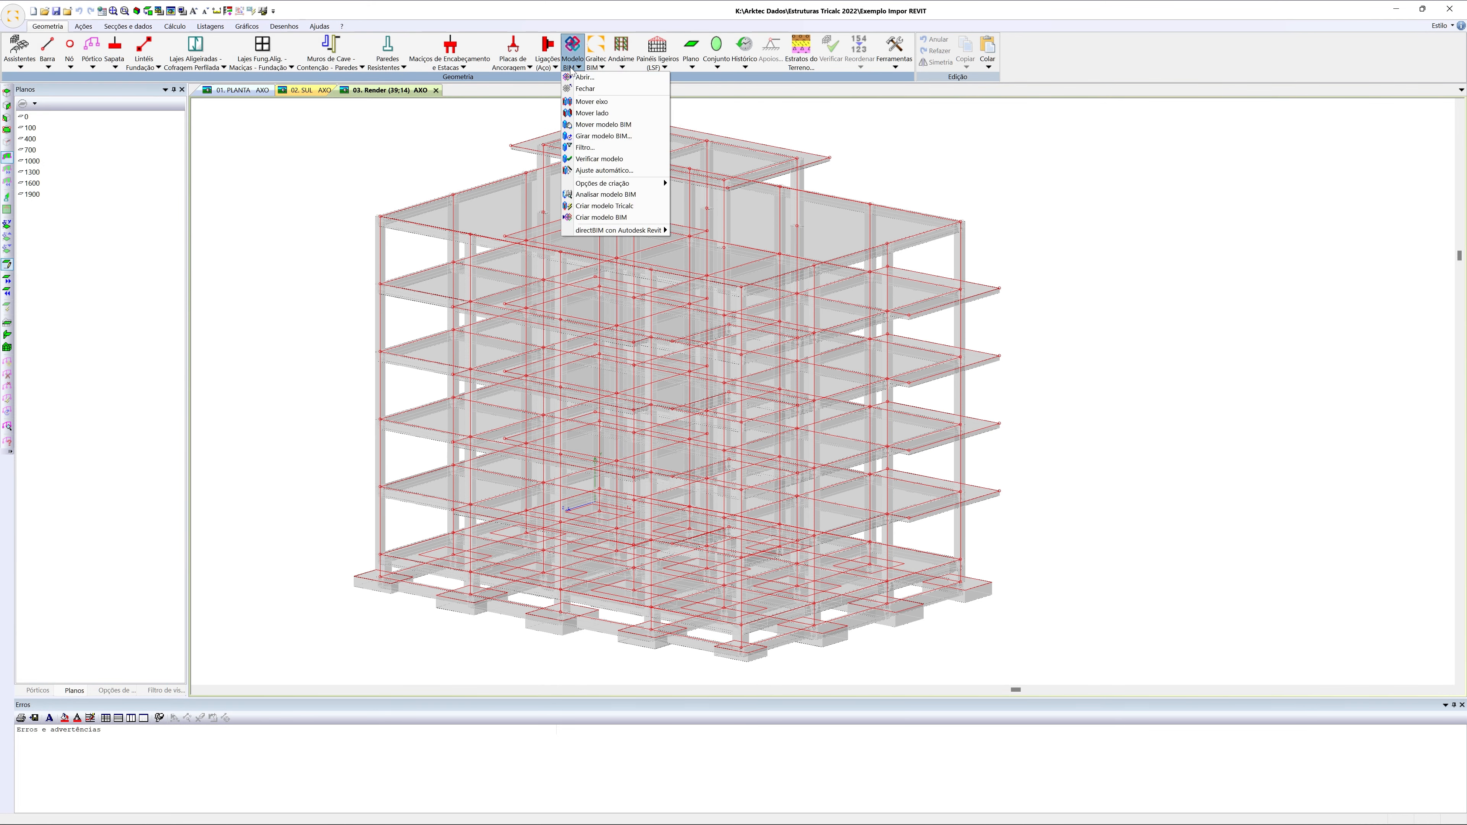
pyautogui.click(610, 171)
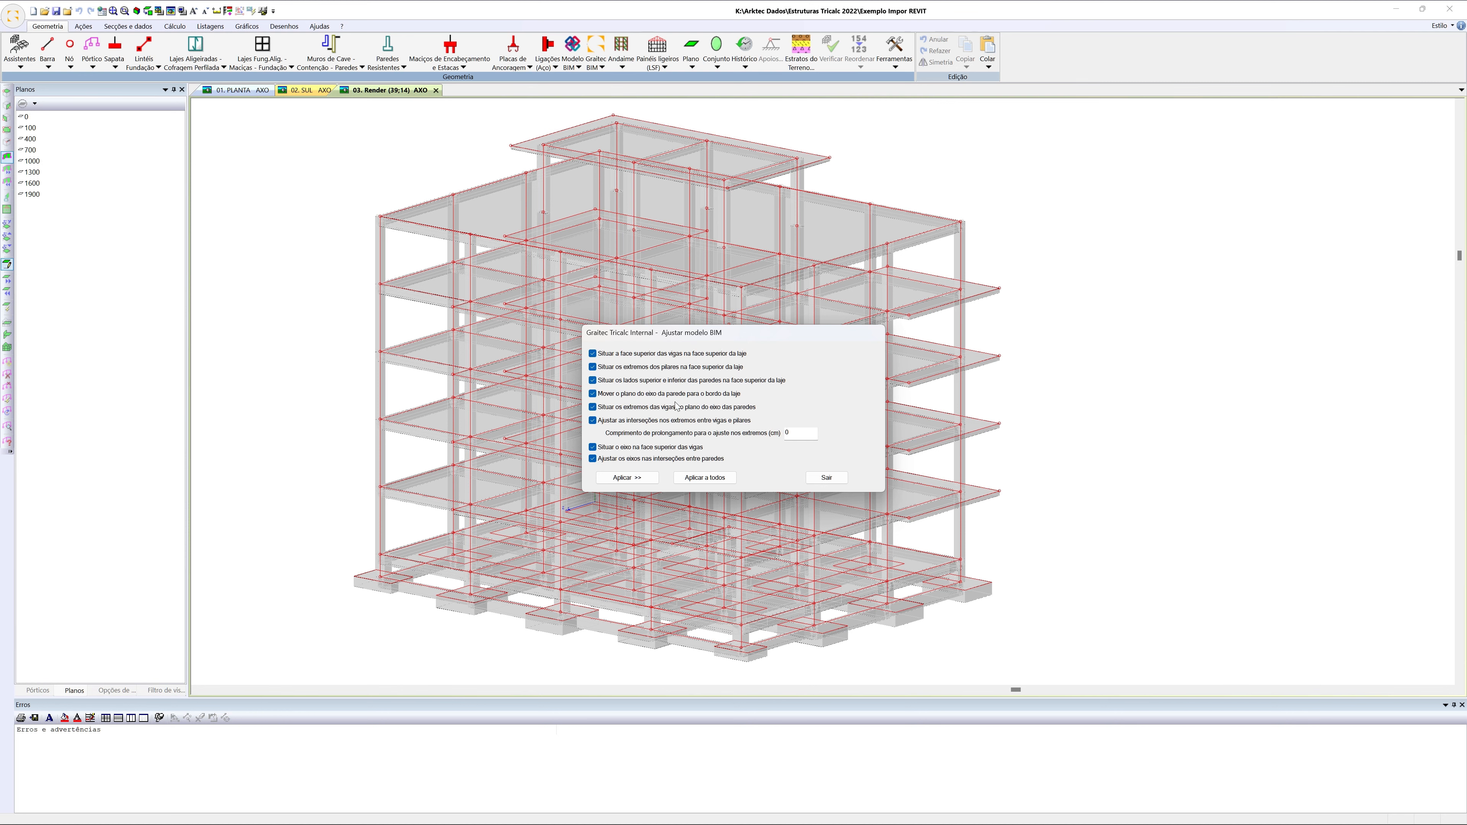
pyautogui.click(682, 479)
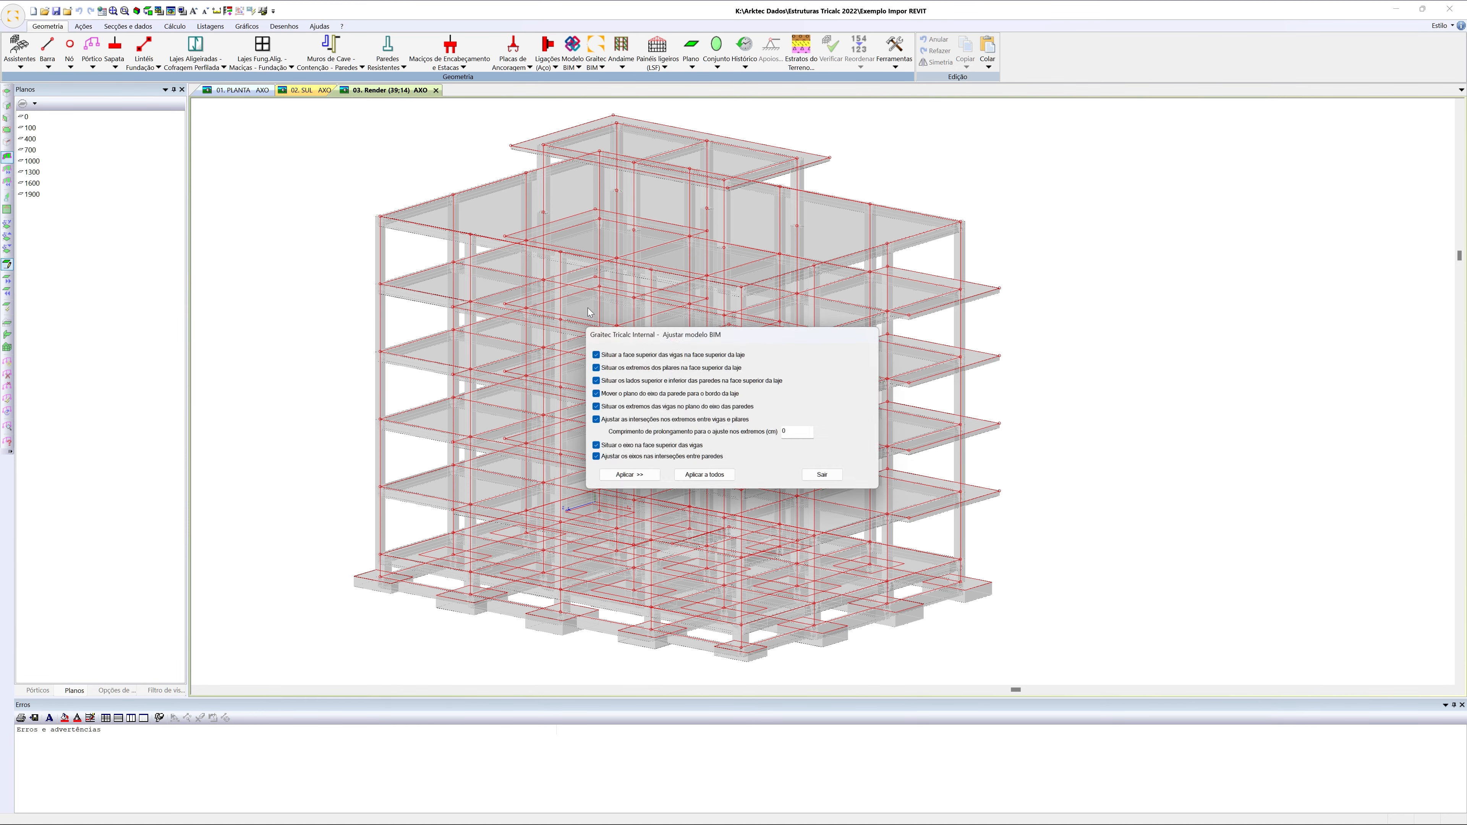
pyautogui.click(819, 473)
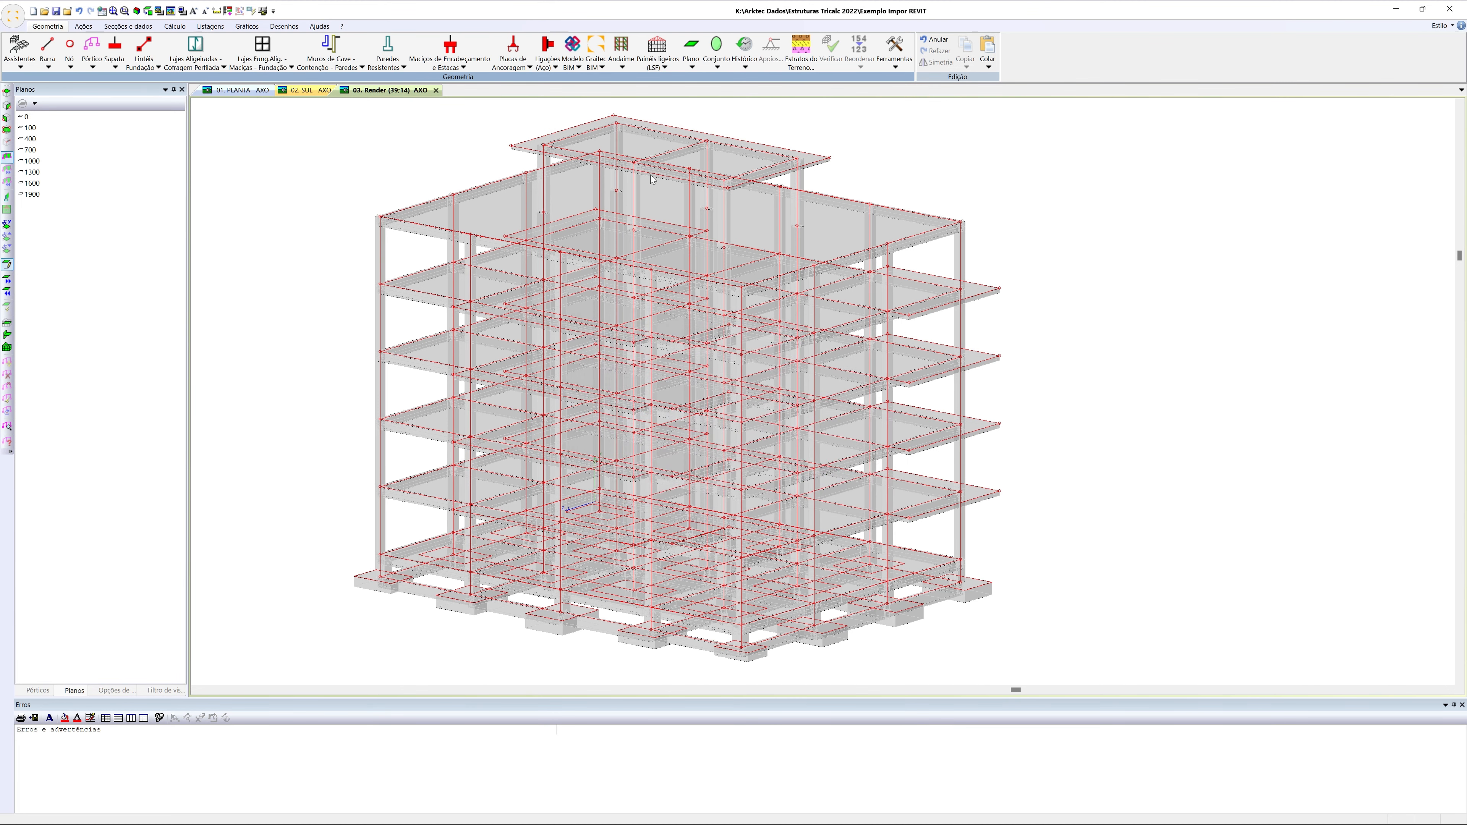
# Open the general BIM creation options and review the settings for creating beams and columns
pyautogui.click(579, 65)
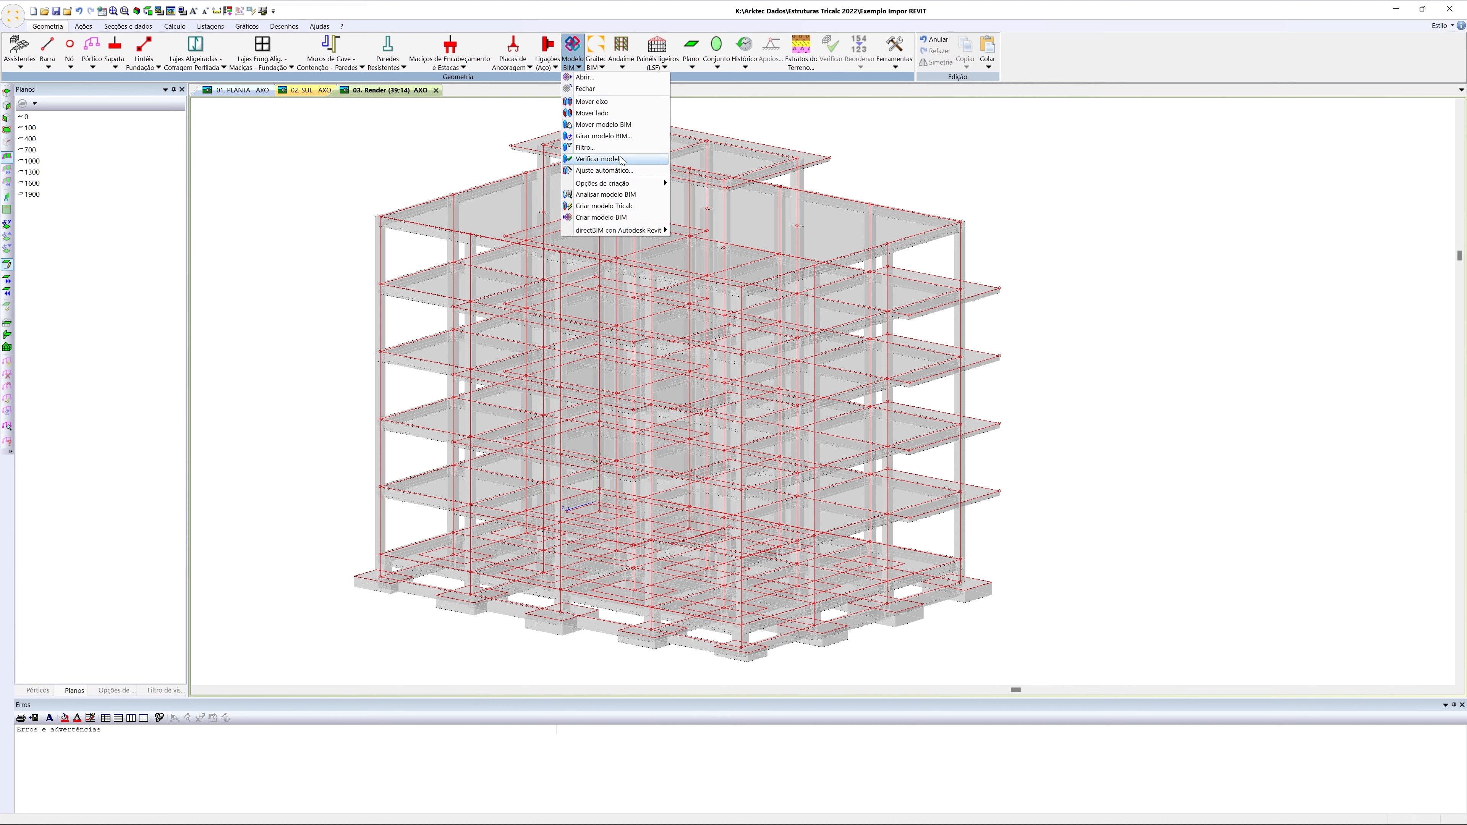
pyautogui.moveTo(647, 183)
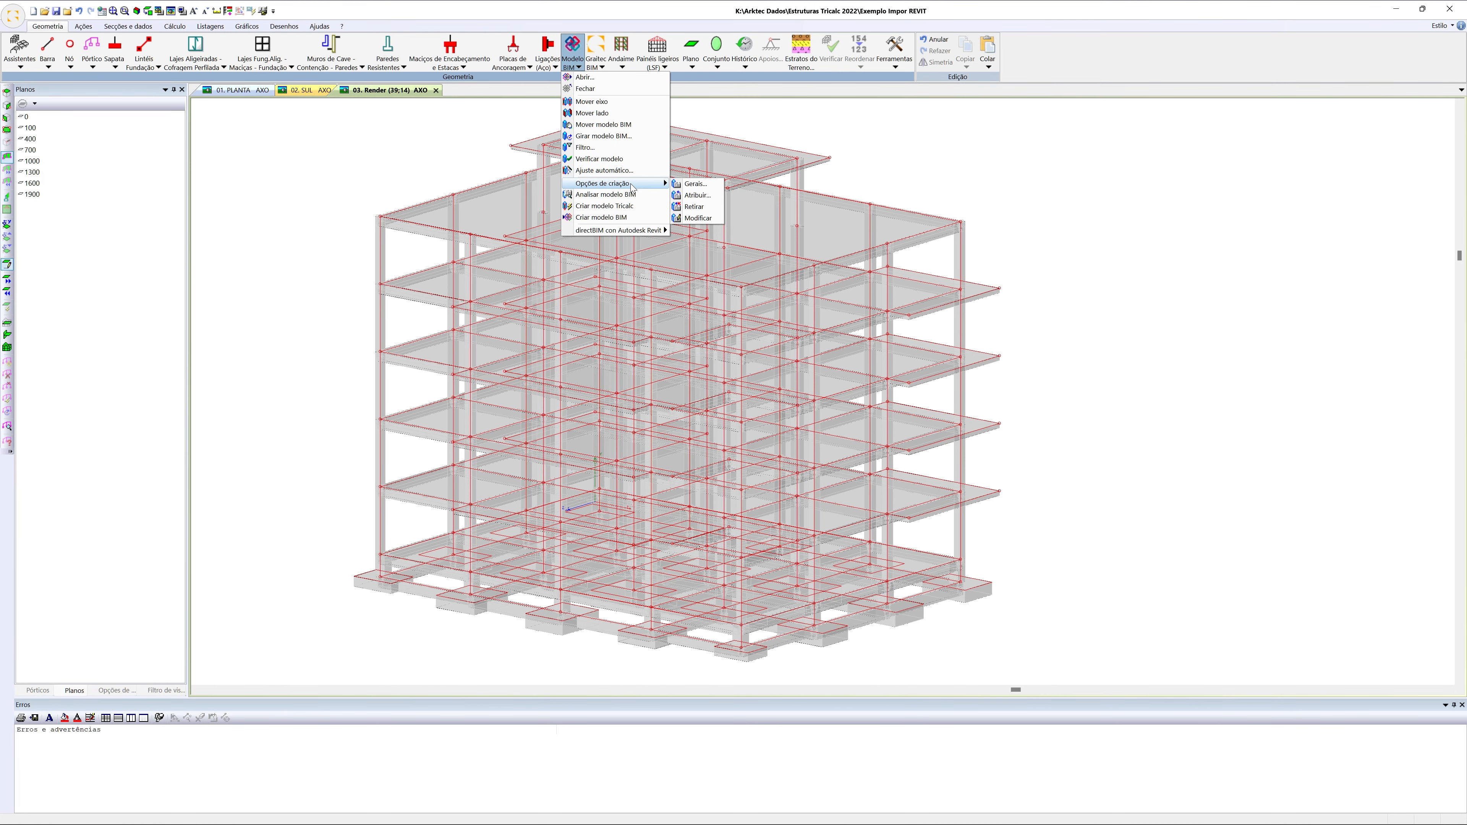
pyautogui.click(696, 183)
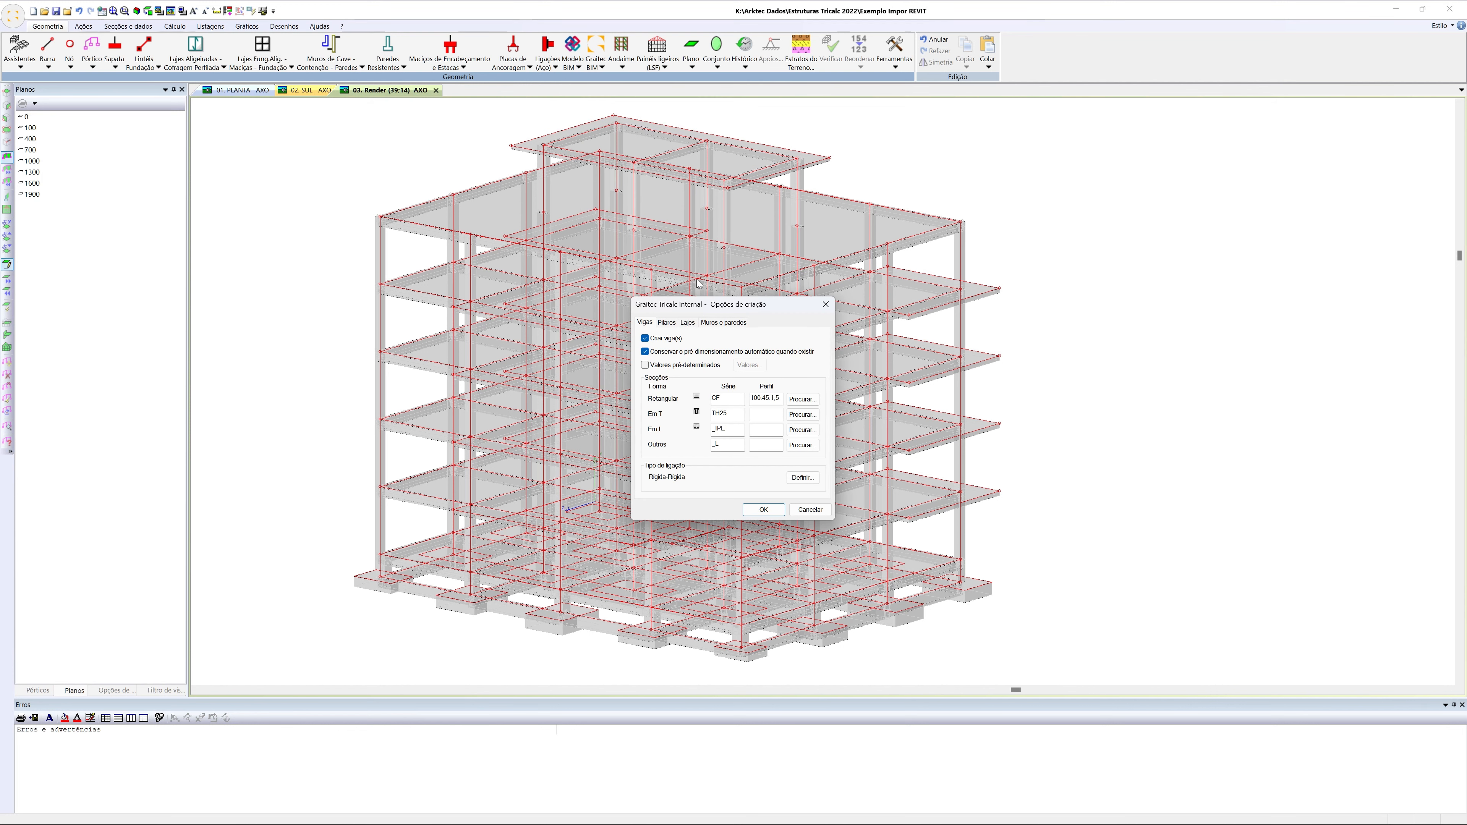
pyautogui.click(671, 325)
pyautogui.click(692, 425)
pyautogui.click(745, 443)
# Review the solid slab (Laje maciça) creation options, including its surface loads and thickness, and accept them
pyautogui.click(687, 324)
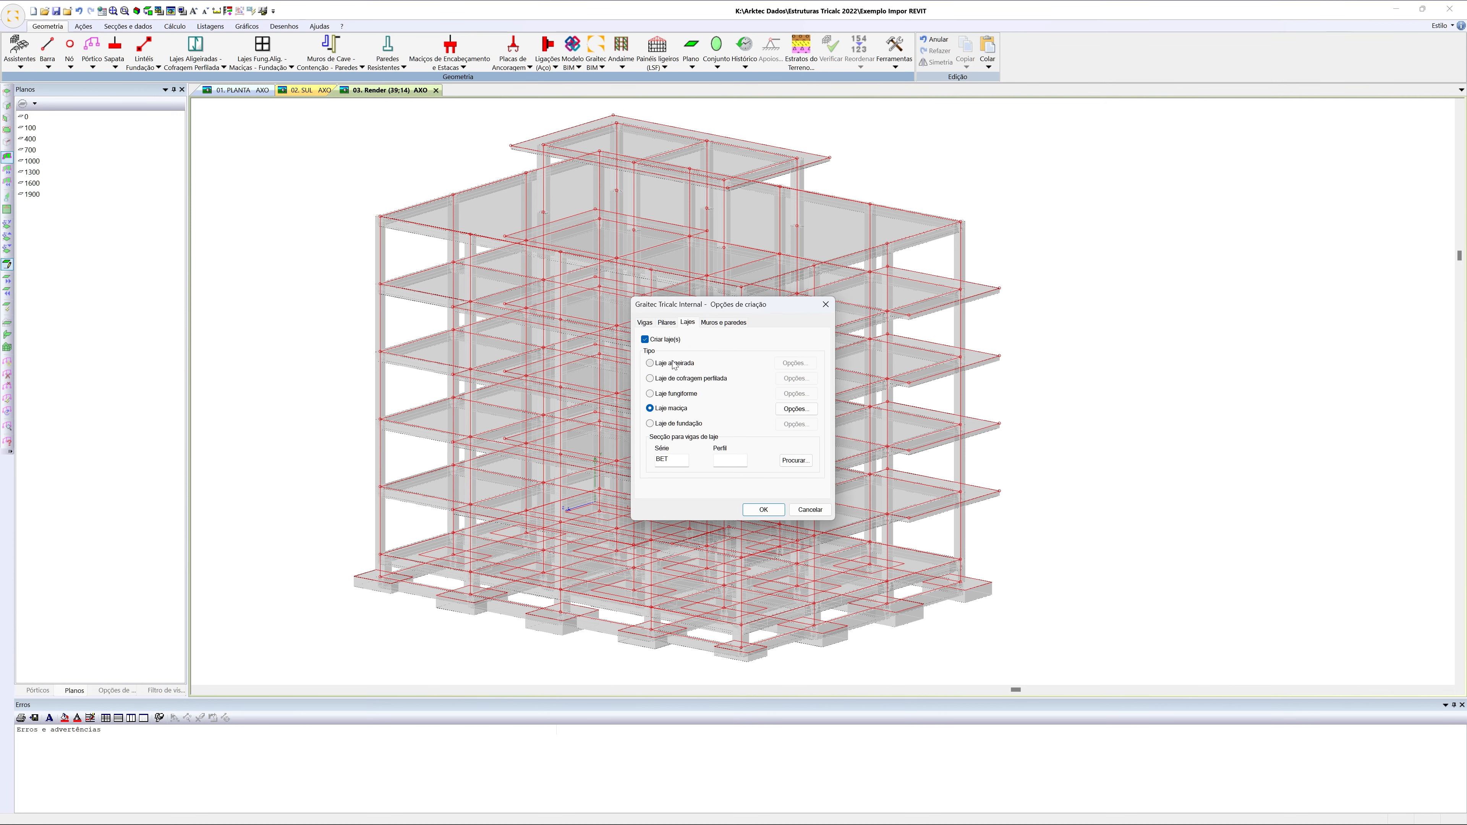
pyautogui.click(786, 410)
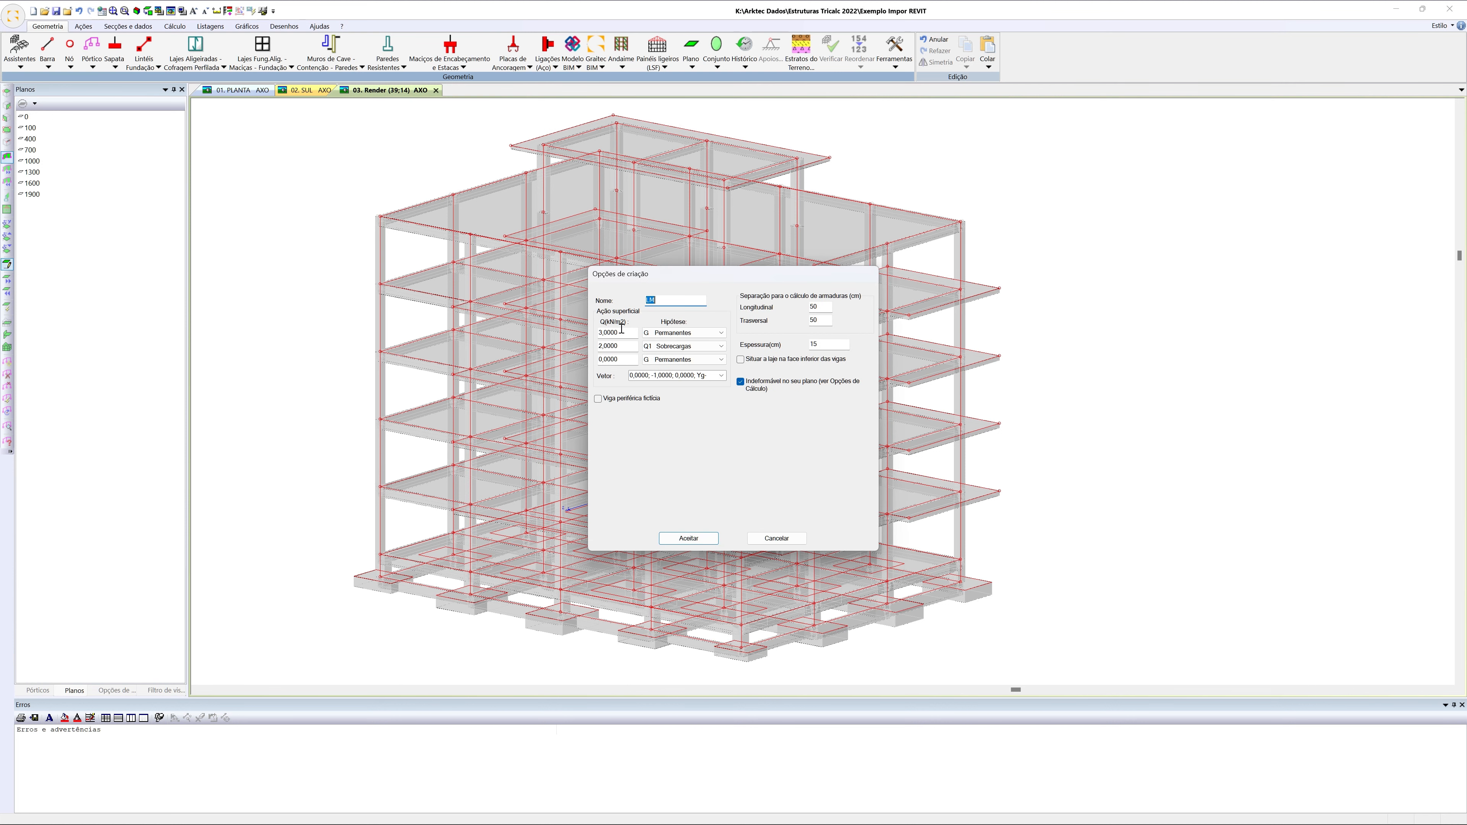
pyautogui.click(822, 343)
pyautogui.doubleClick(820, 343)
pyautogui.click(707, 538)
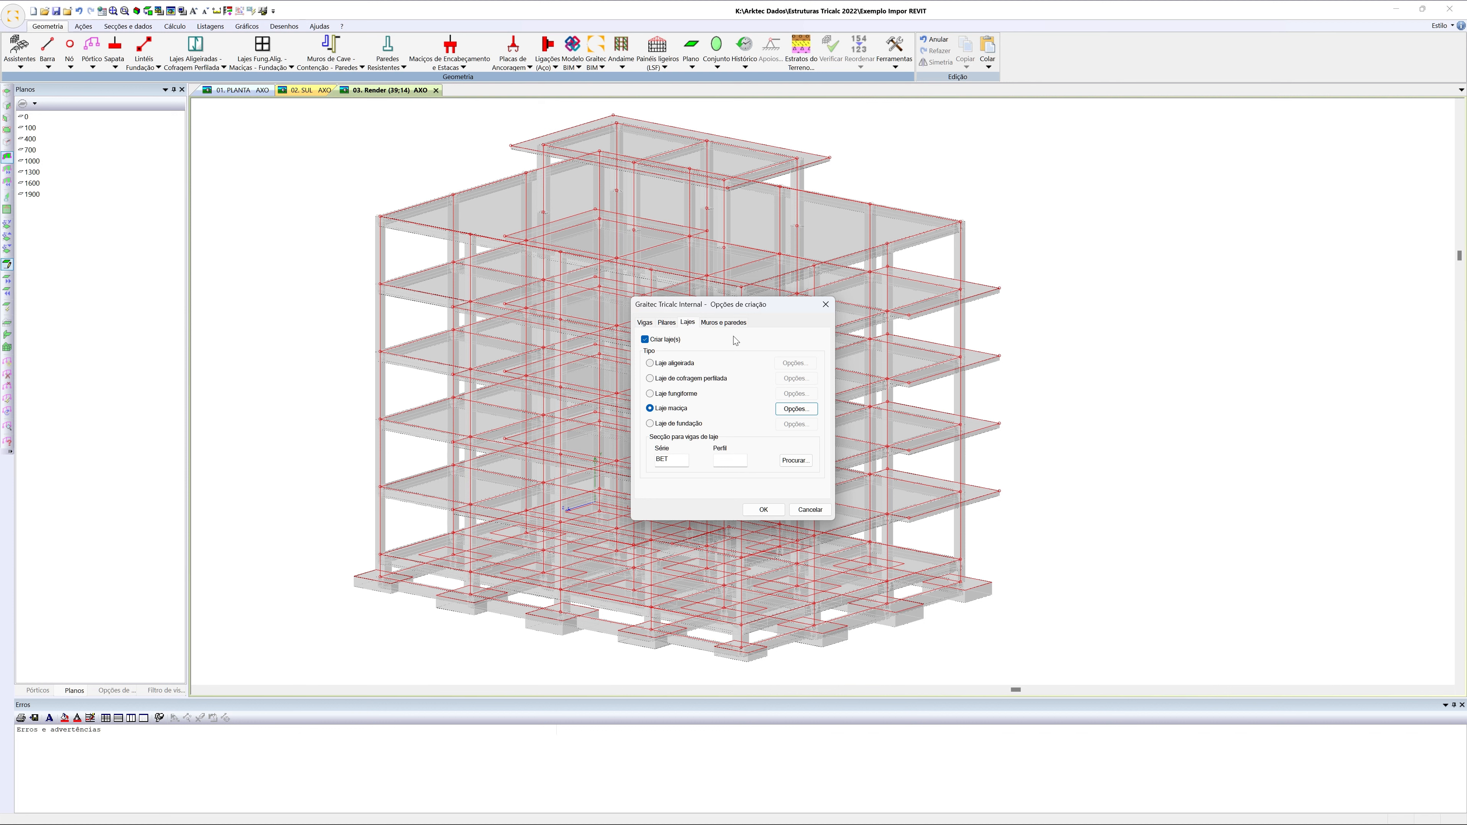
# Check the wall, slab, column and beam creation settings once more and accept the general creation options
pyautogui.click(711, 324)
pyautogui.click(688, 323)
pyautogui.click(667, 322)
pyautogui.click(643, 322)
pyautogui.click(764, 509)
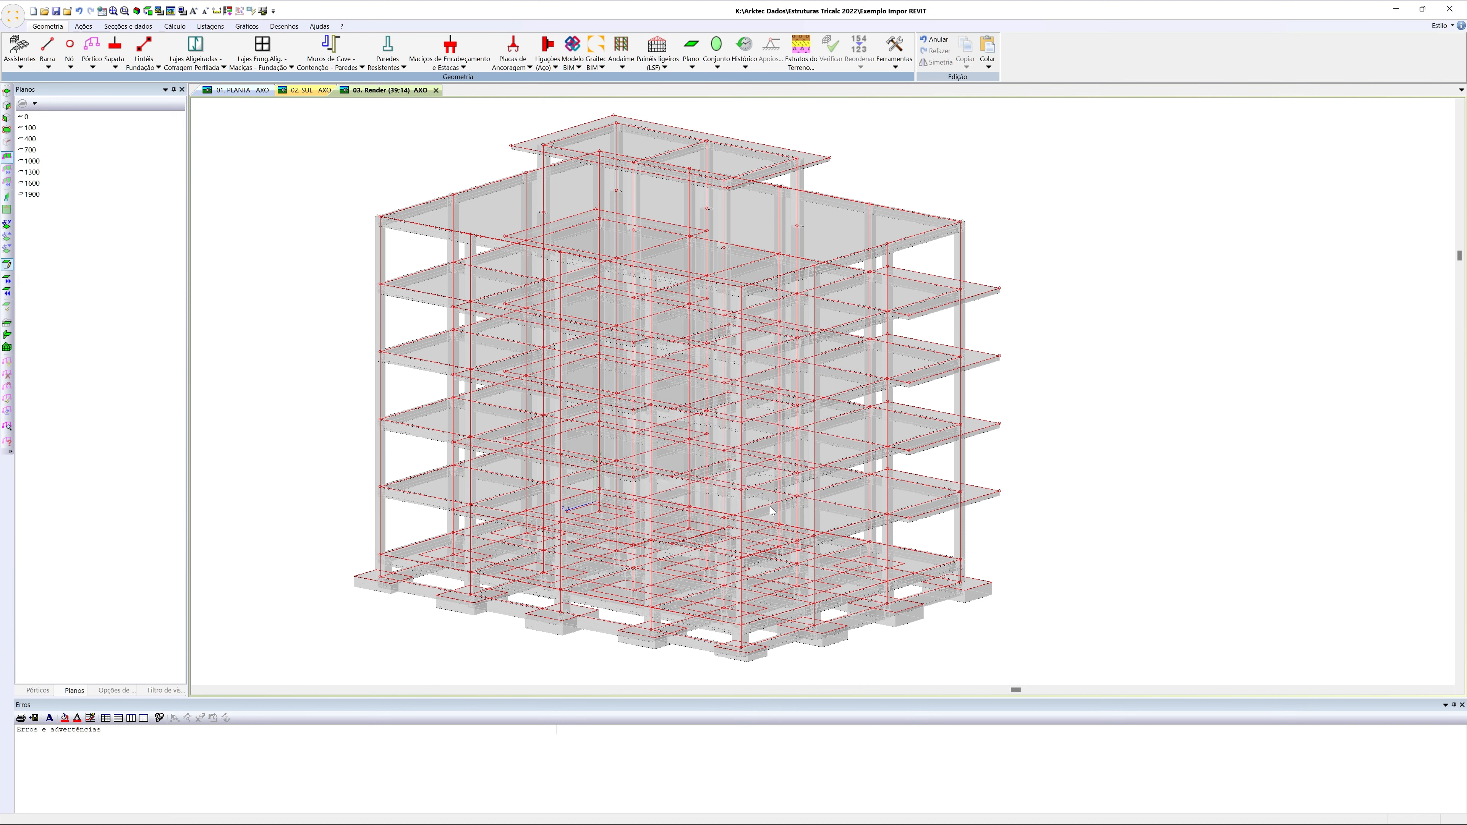
# Create the Tricalc structural model from the BIM model without storing a copy in the geometry history
pyautogui.click(572, 58)
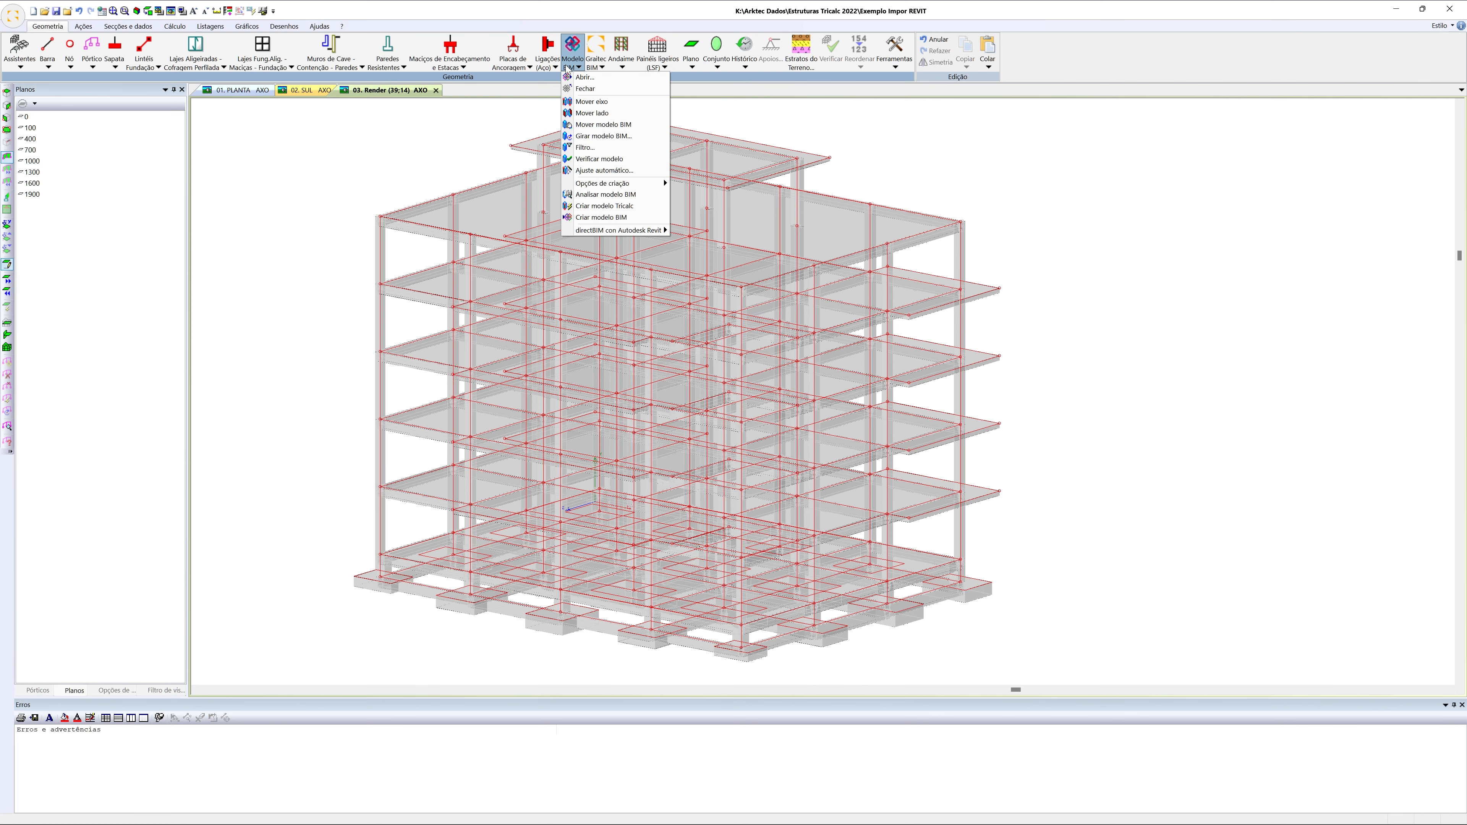
pyautogui.click(614, 206)
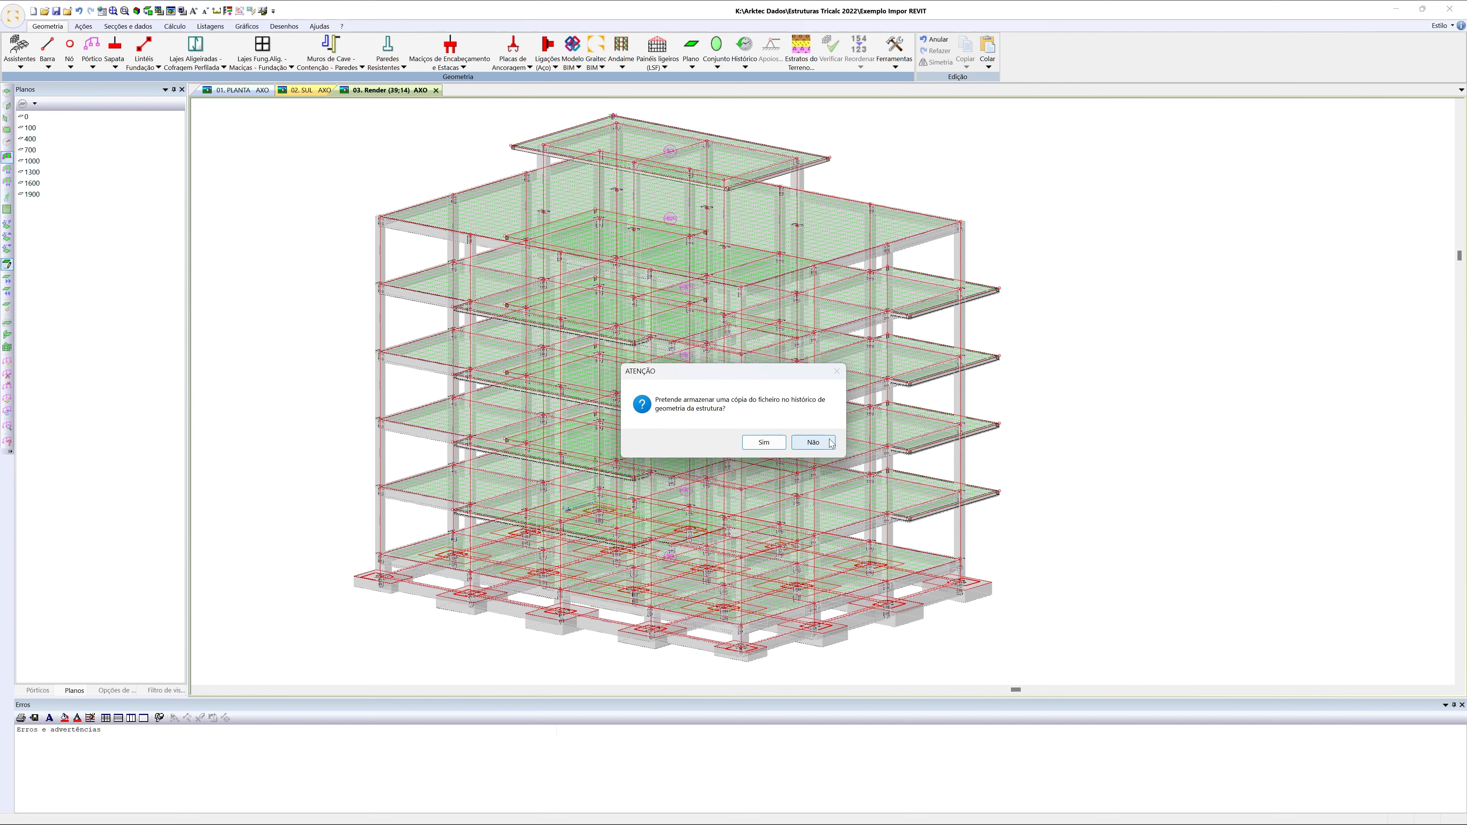
pyautogui.click(819, 444)
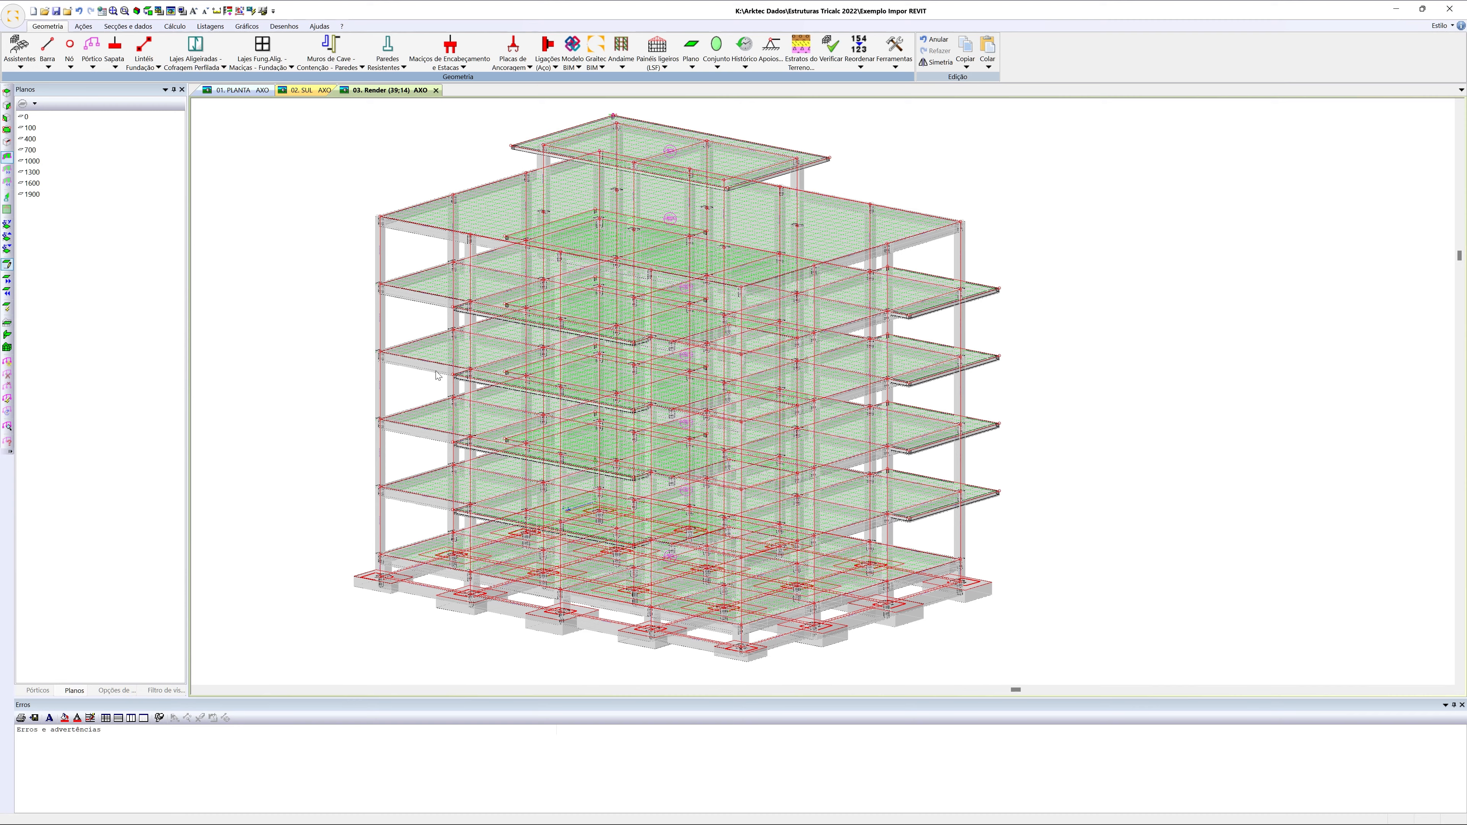
pyautogui.scroll(2, 437, 374)
pyautogui.scroll(-3, 437, 374)
pyautogui.moveTo(437, 376); pyautogui.dragTo(435, 378, button='middle')
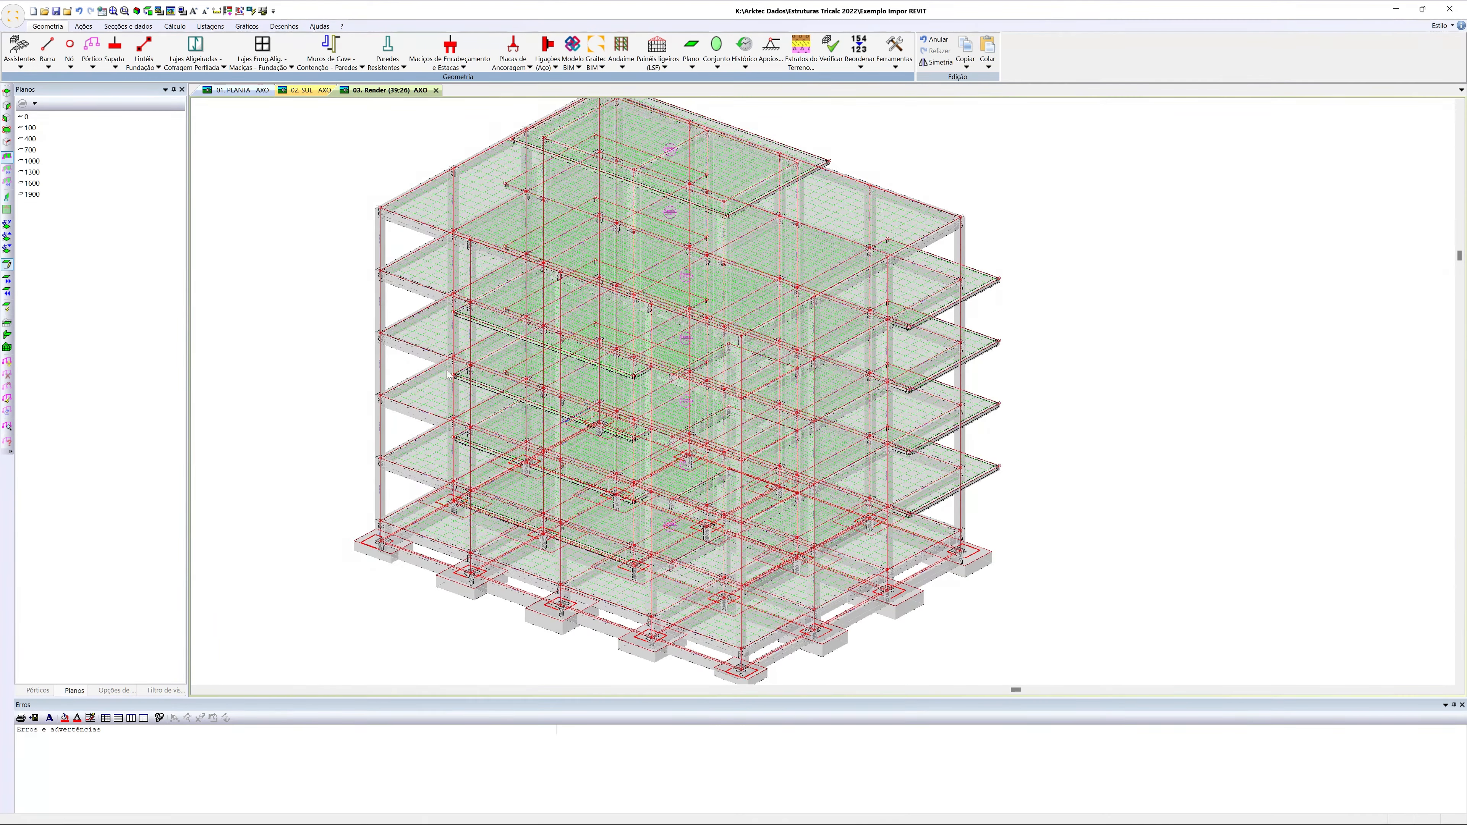
# Hide the BIM model's beams, columns, slabs, walls, footings and other elements with the element filter
pyautogui.click(579, 68)
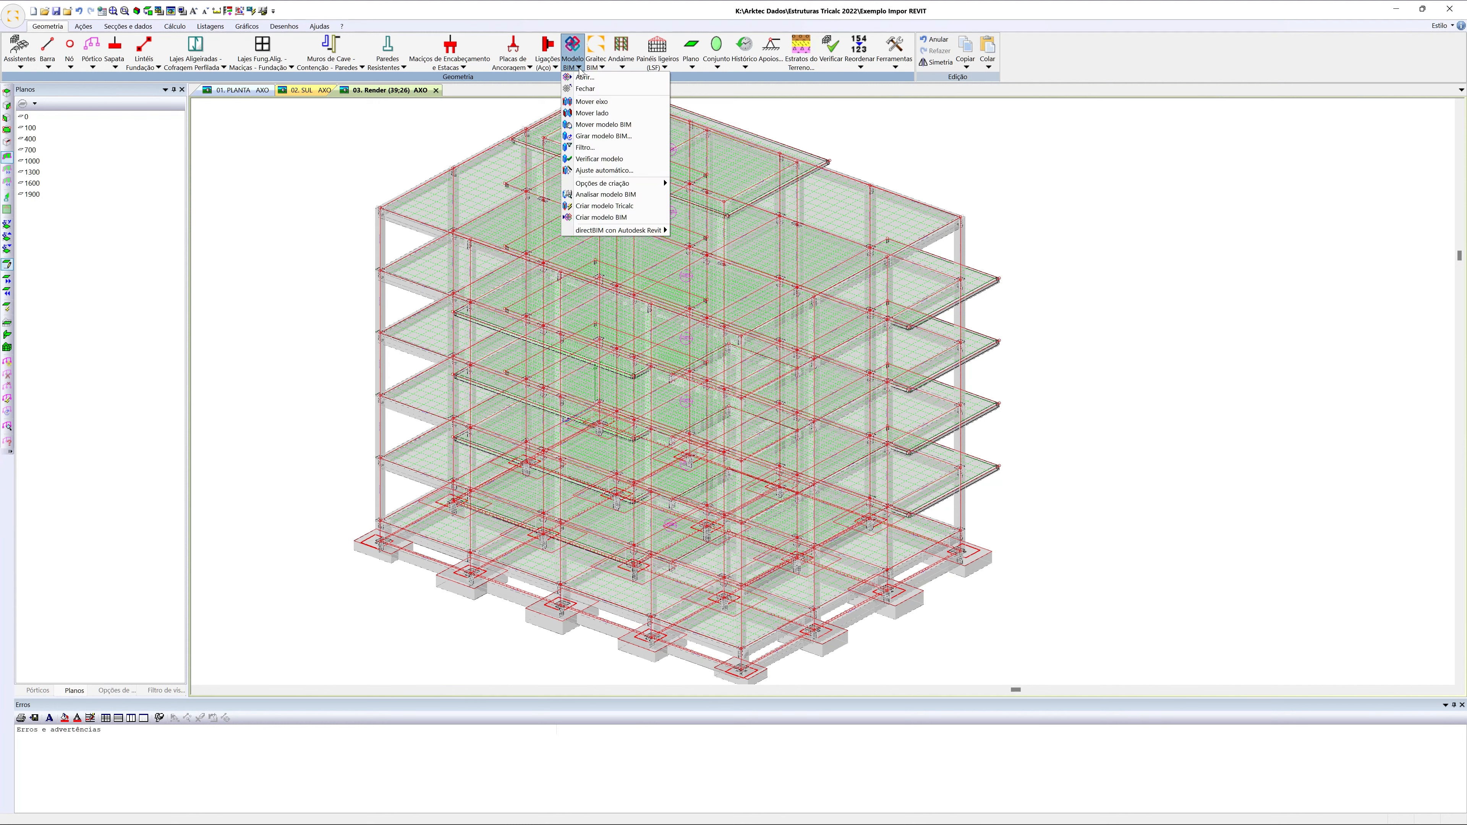
pyautogui.click(586, 146)
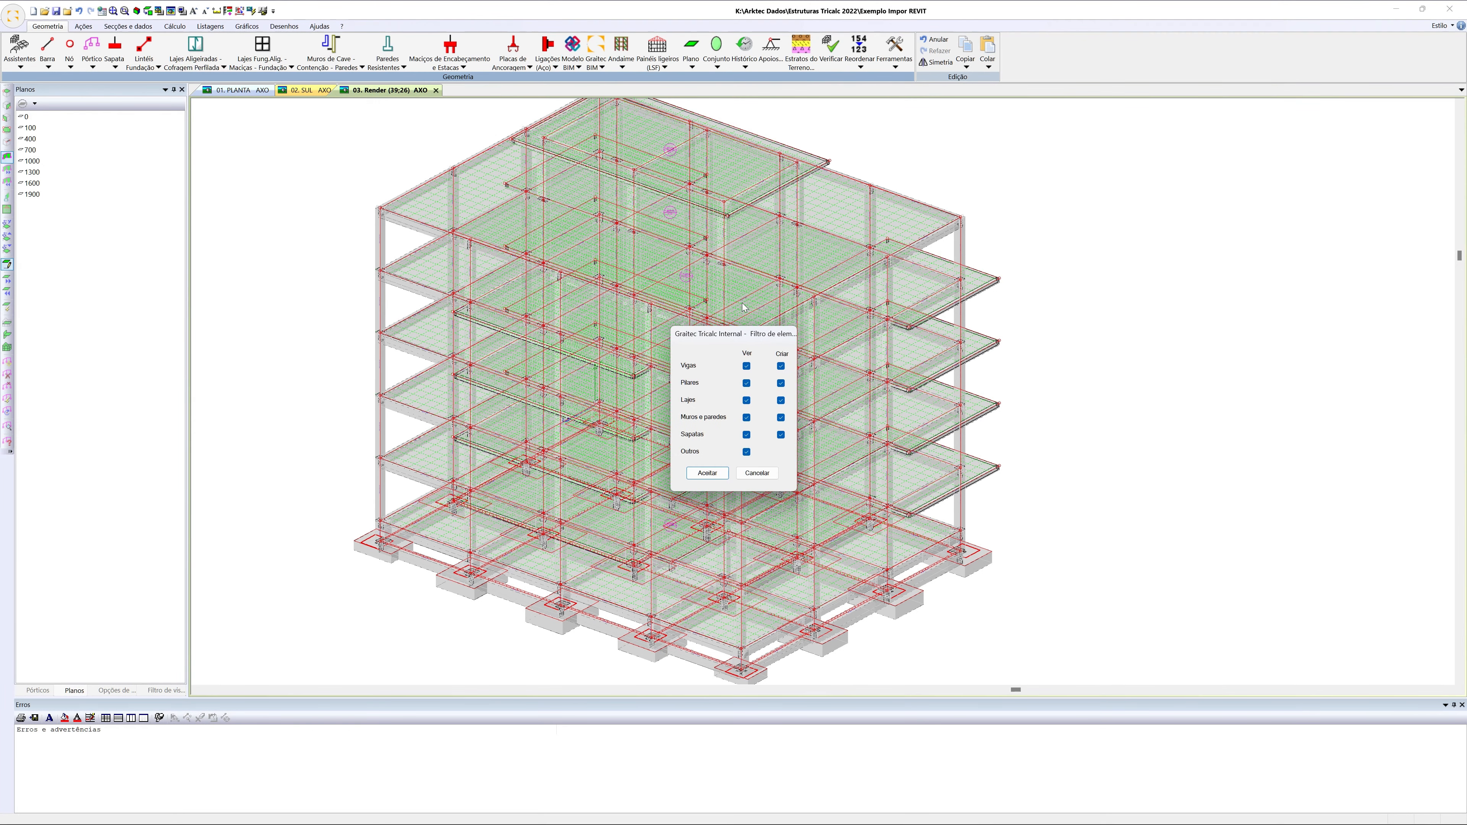
pyautogui.moveTo(777, 337); pyautogui.dragTo(1158, 140)
pyautogui.click(1127, 168)
pyautogui.click(1127, 185)
pyautogui.click(1127, 202)
pyautogui.click(1127, 219)
pyautogui.click(1126, 237)
pyautogui.click(1127, 253)
pyautogui.click(1097, 276)
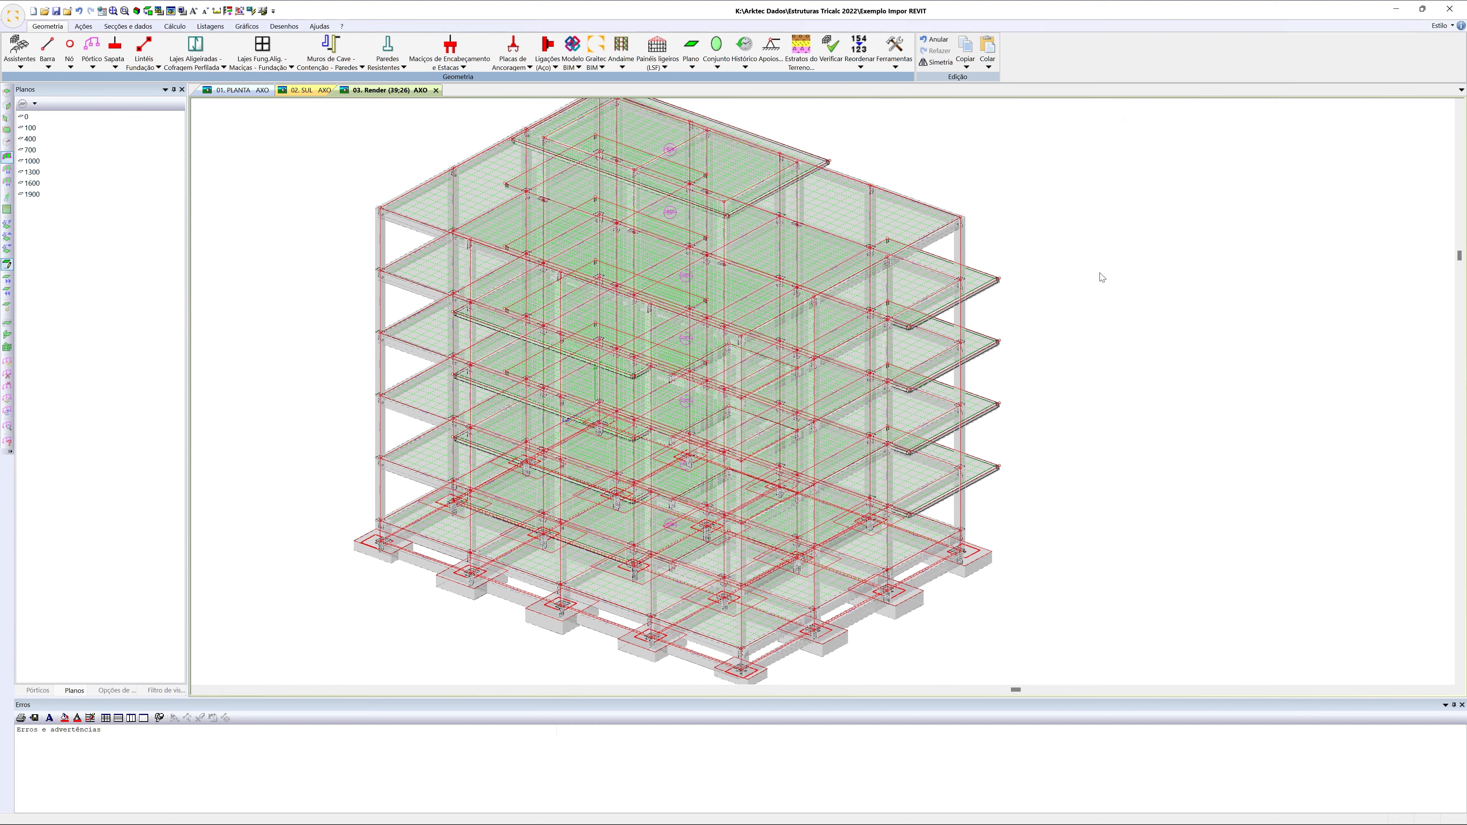
pyautogui.moveTo(668, 380); pyautogui.dragTo(670, 379, button='middle')
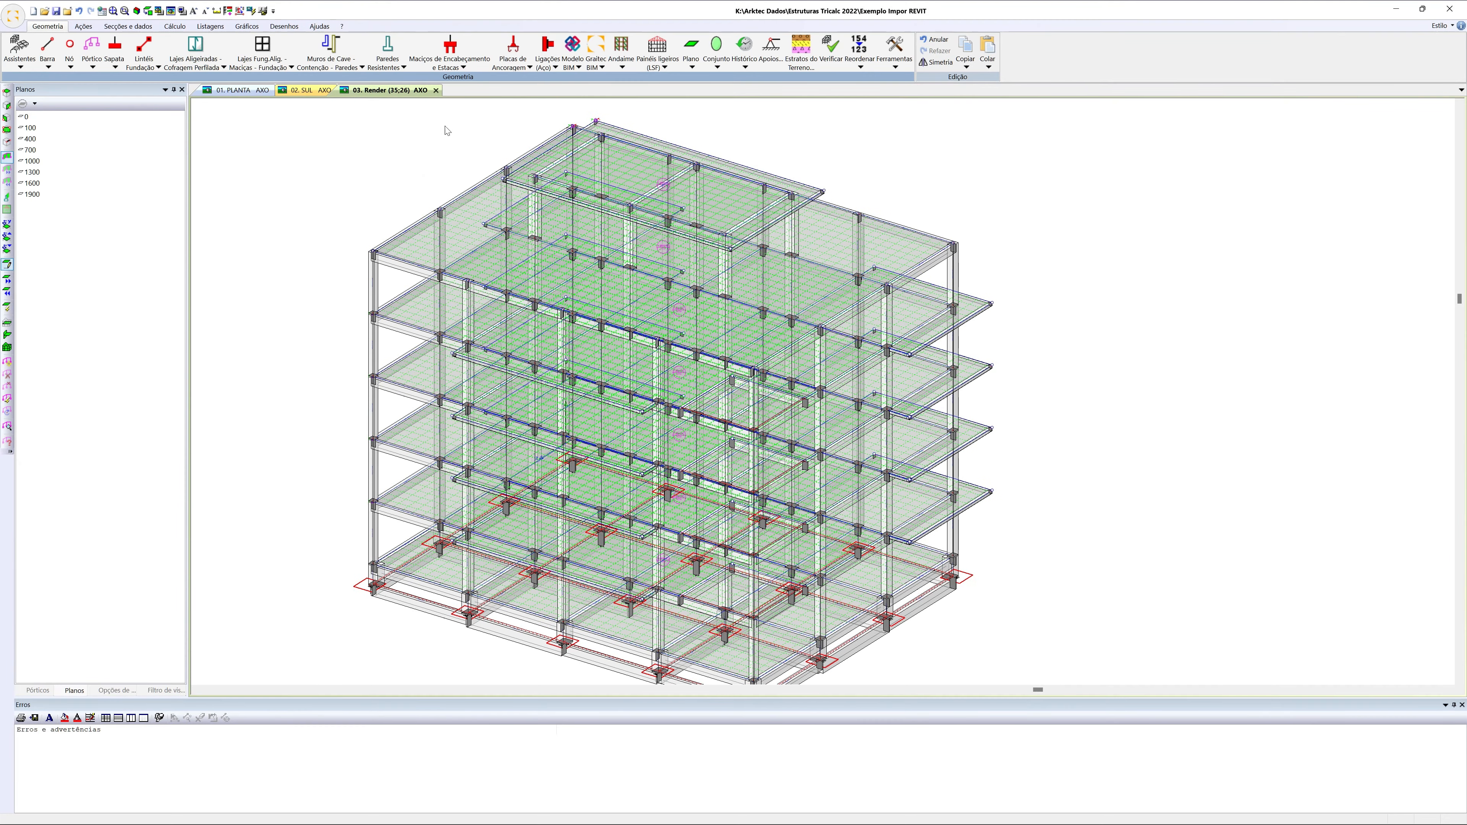
# Verify the structure's geometry with all checking options enabled and review the reported errors
pyautogui.click(827, 63)
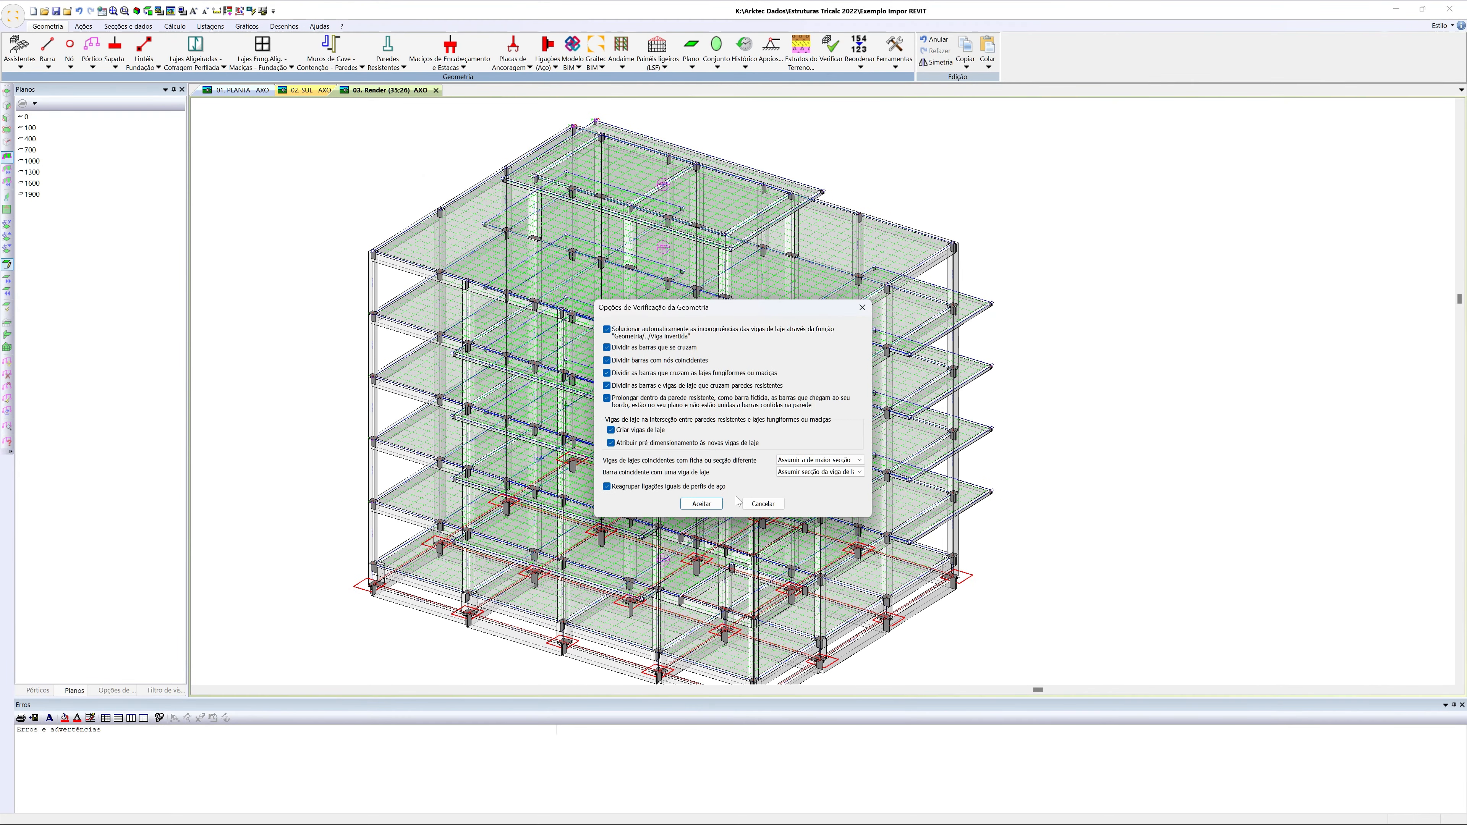
pyautogui.click(701, 503)
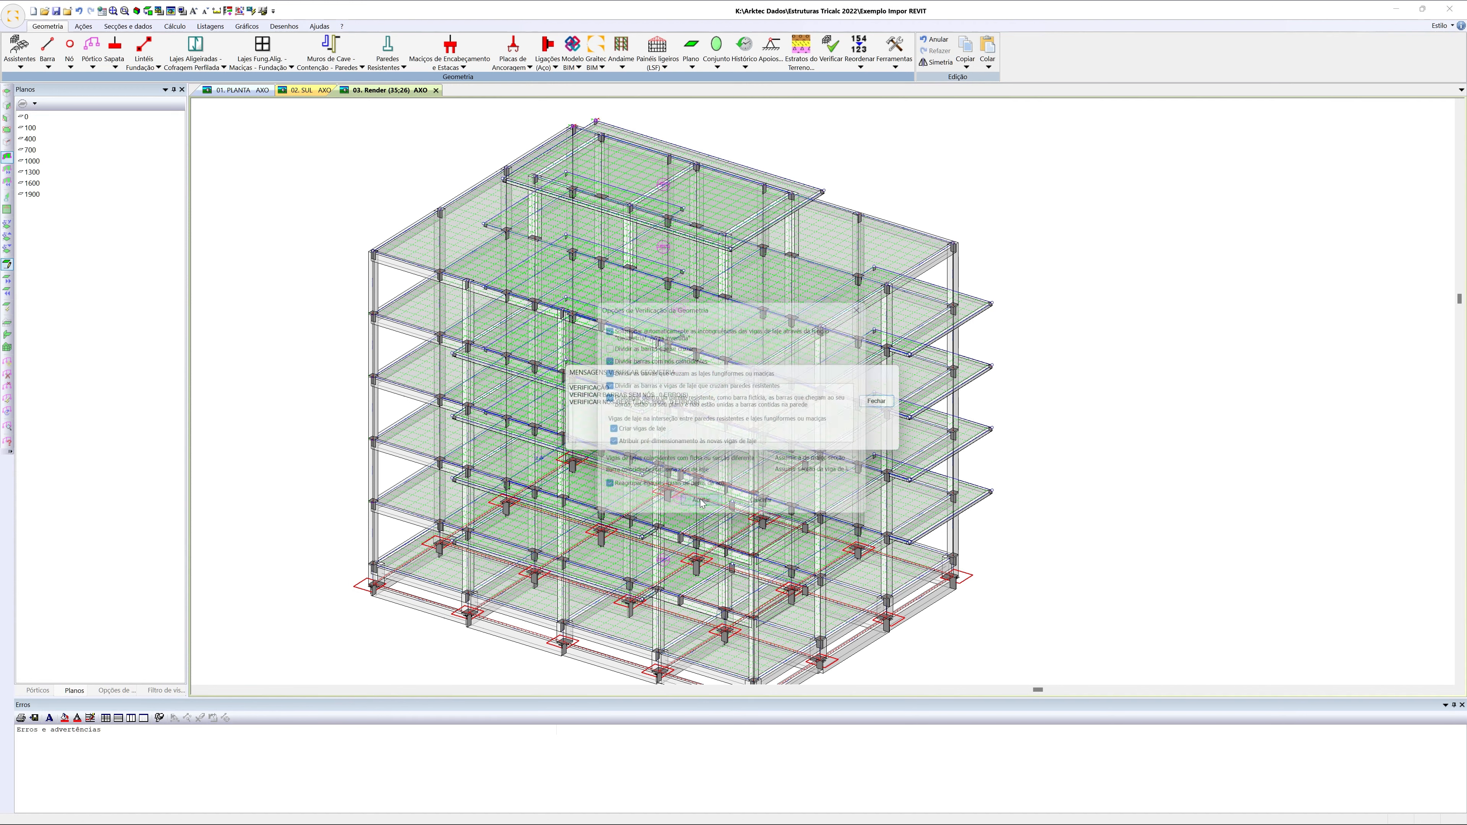
pyautogui.click(739, 438)
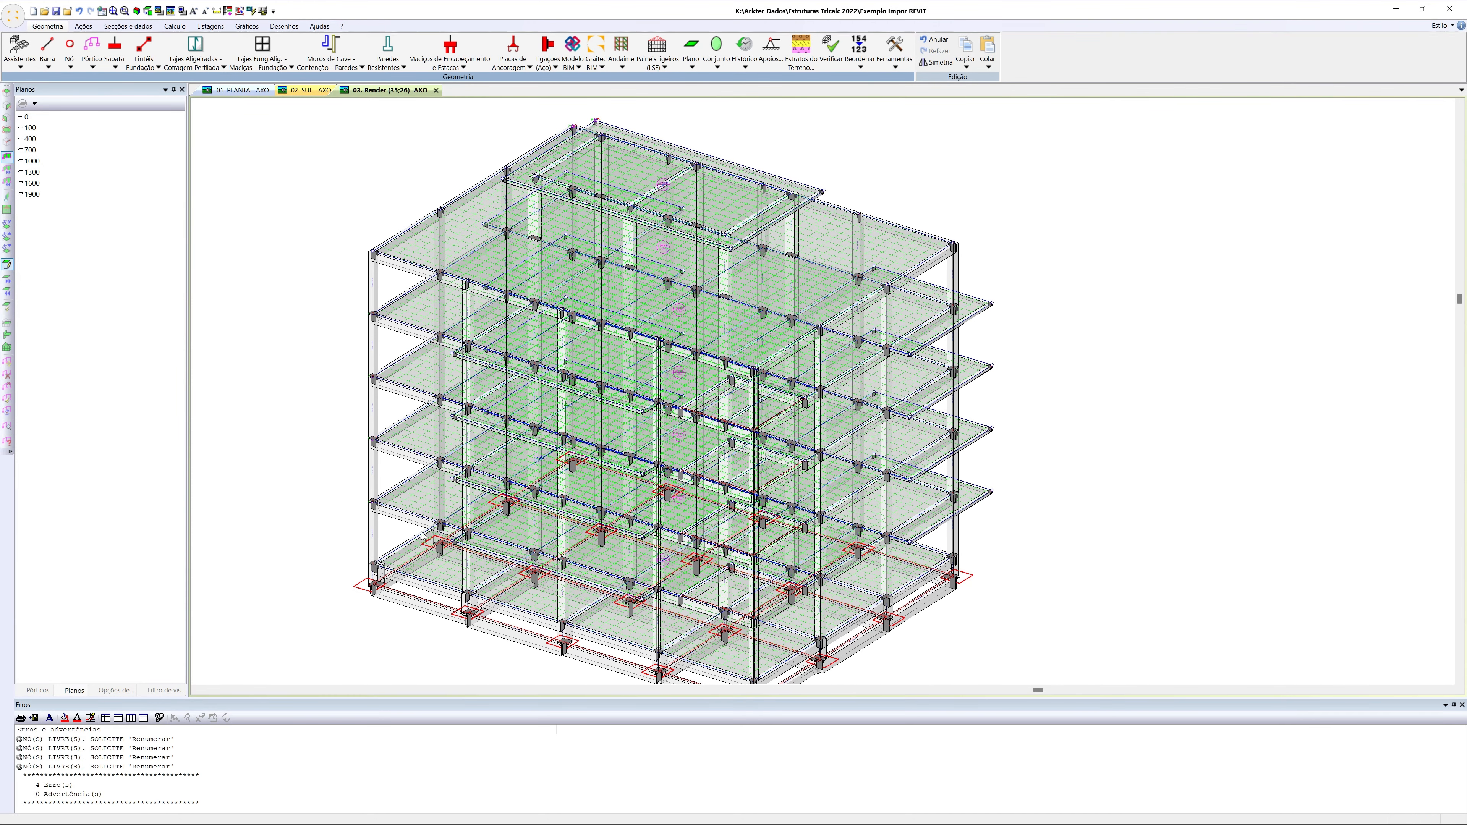
pyautogui.click(158, 744)
pyautogui.moveTo(158, 751); pyautogui.dragTo(162, 772)
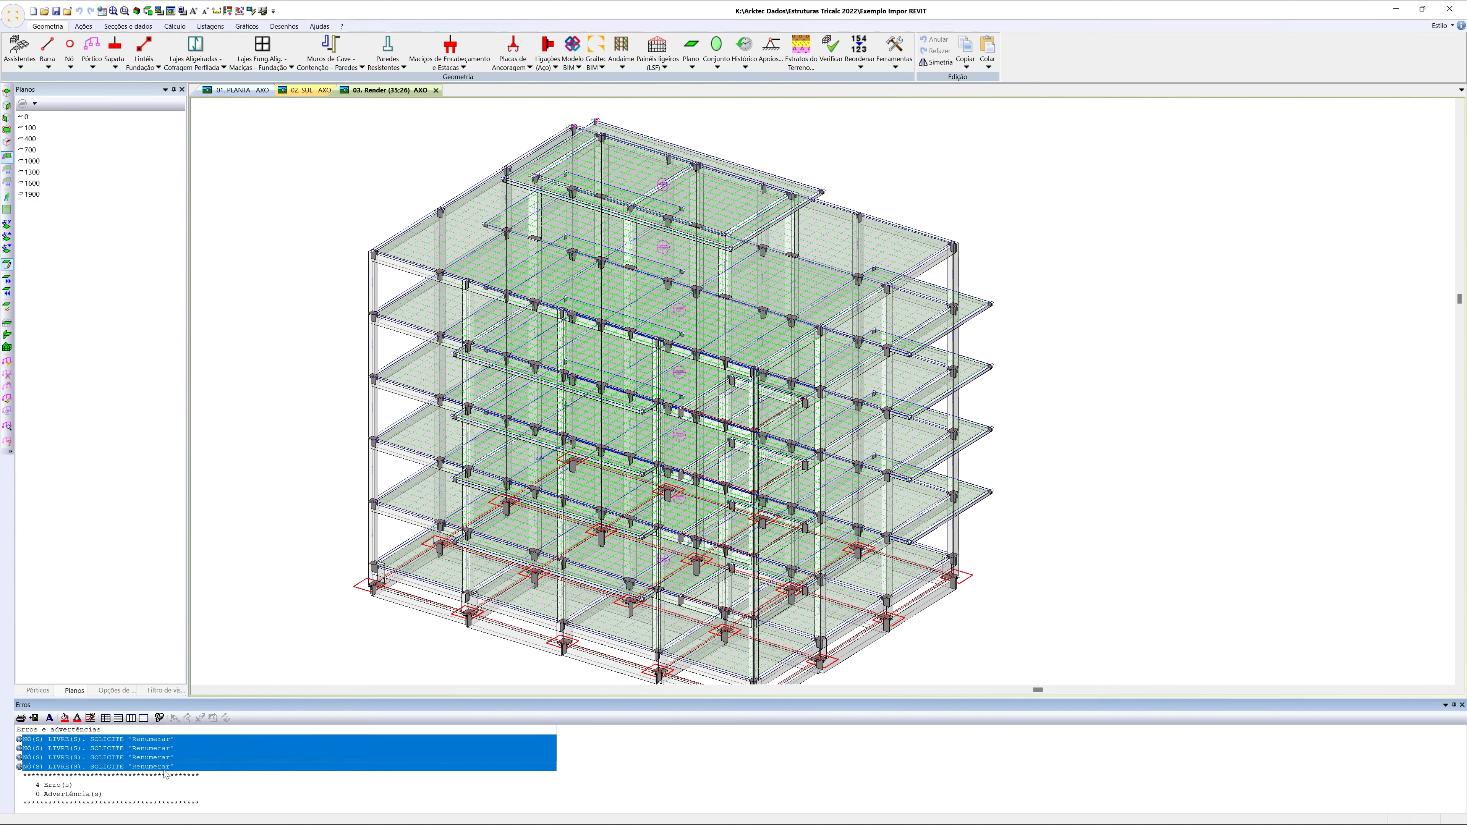
# Renumber the structure and verify its geometry again with the same options
pyautogui.click(859, 46)
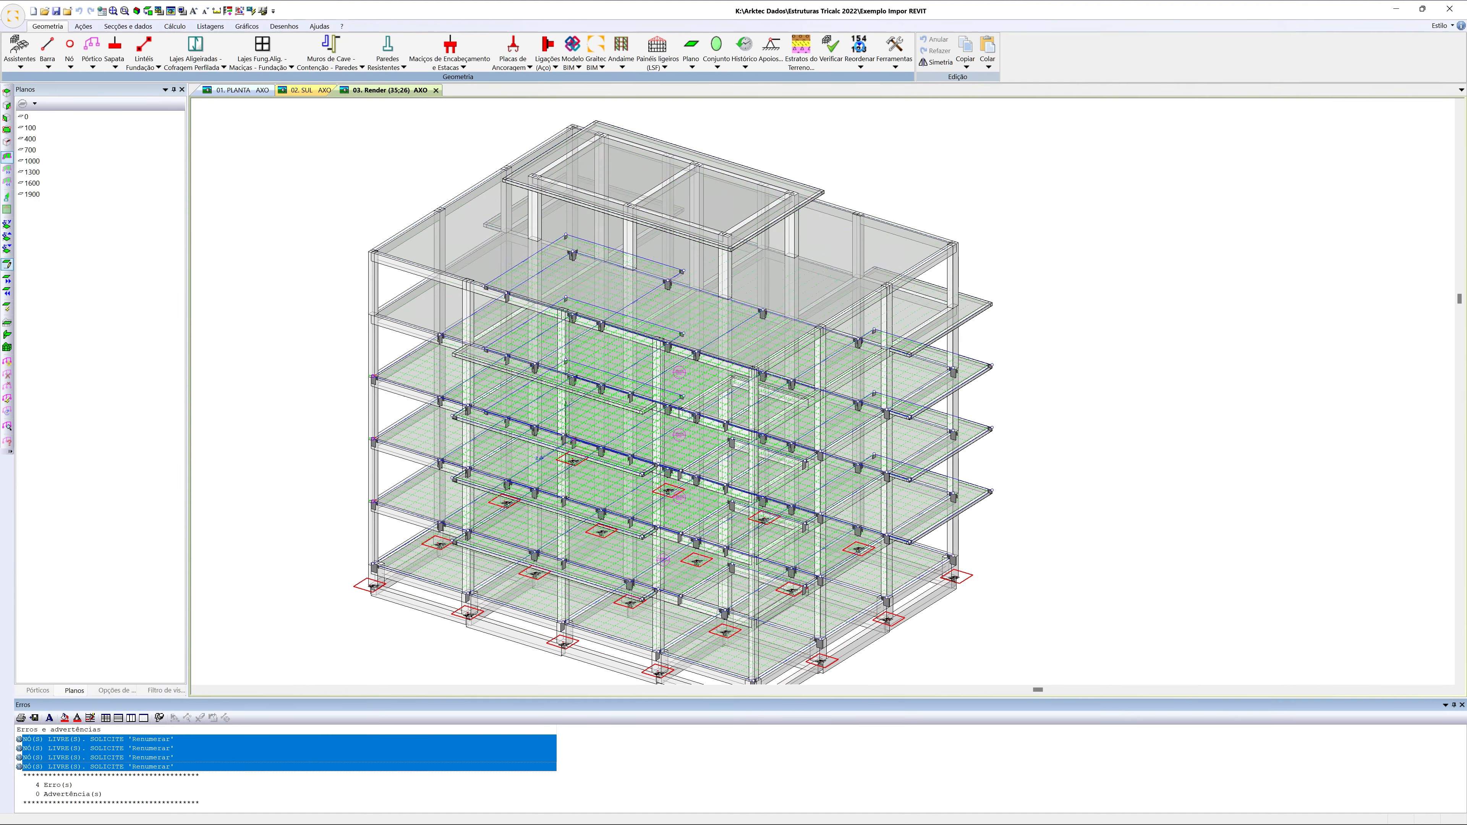
pyautogui.click(831, 46)
pyautogui.click(715, 502)
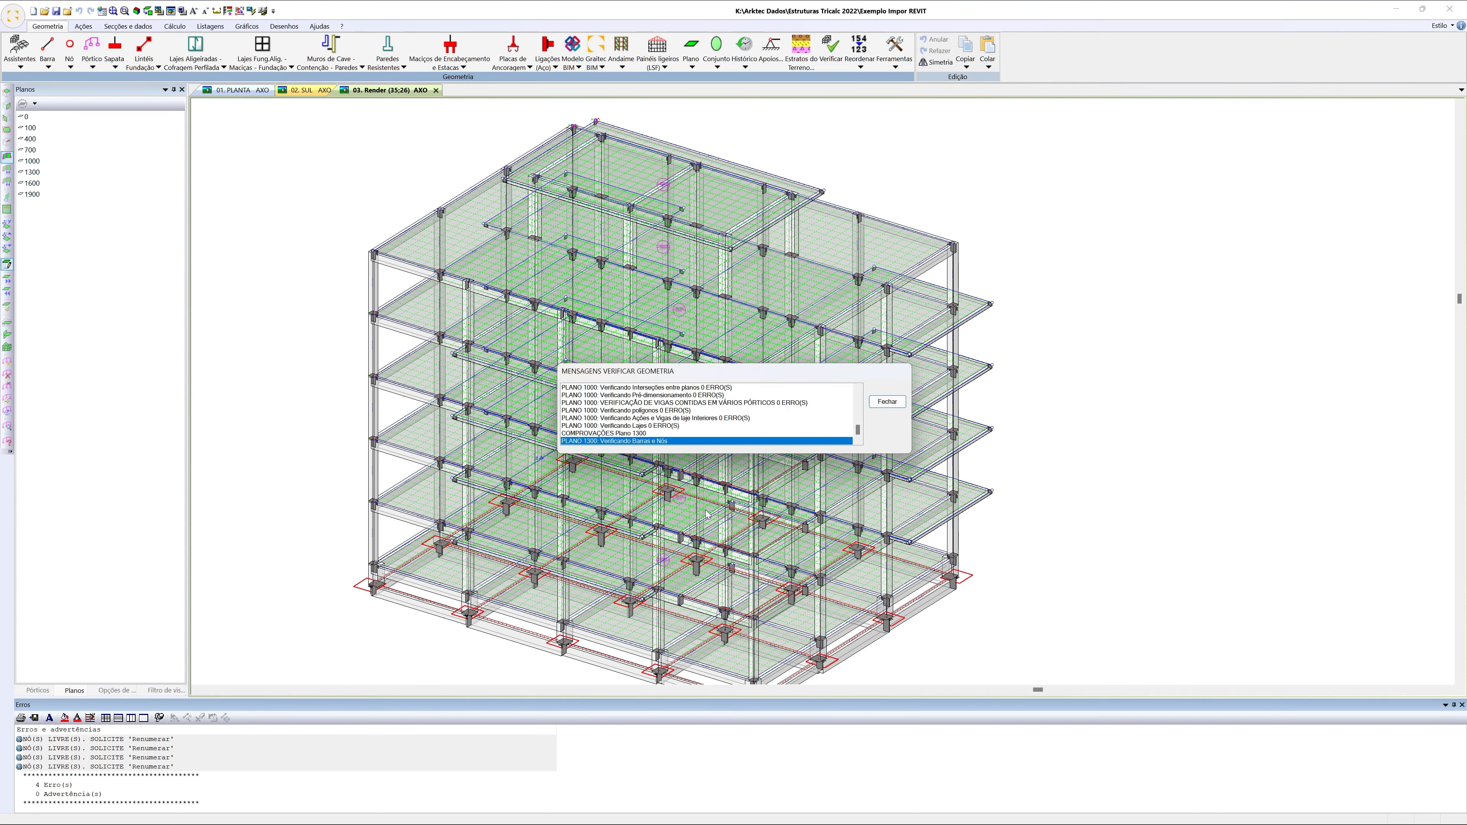
pyautogui.click(752, 439)
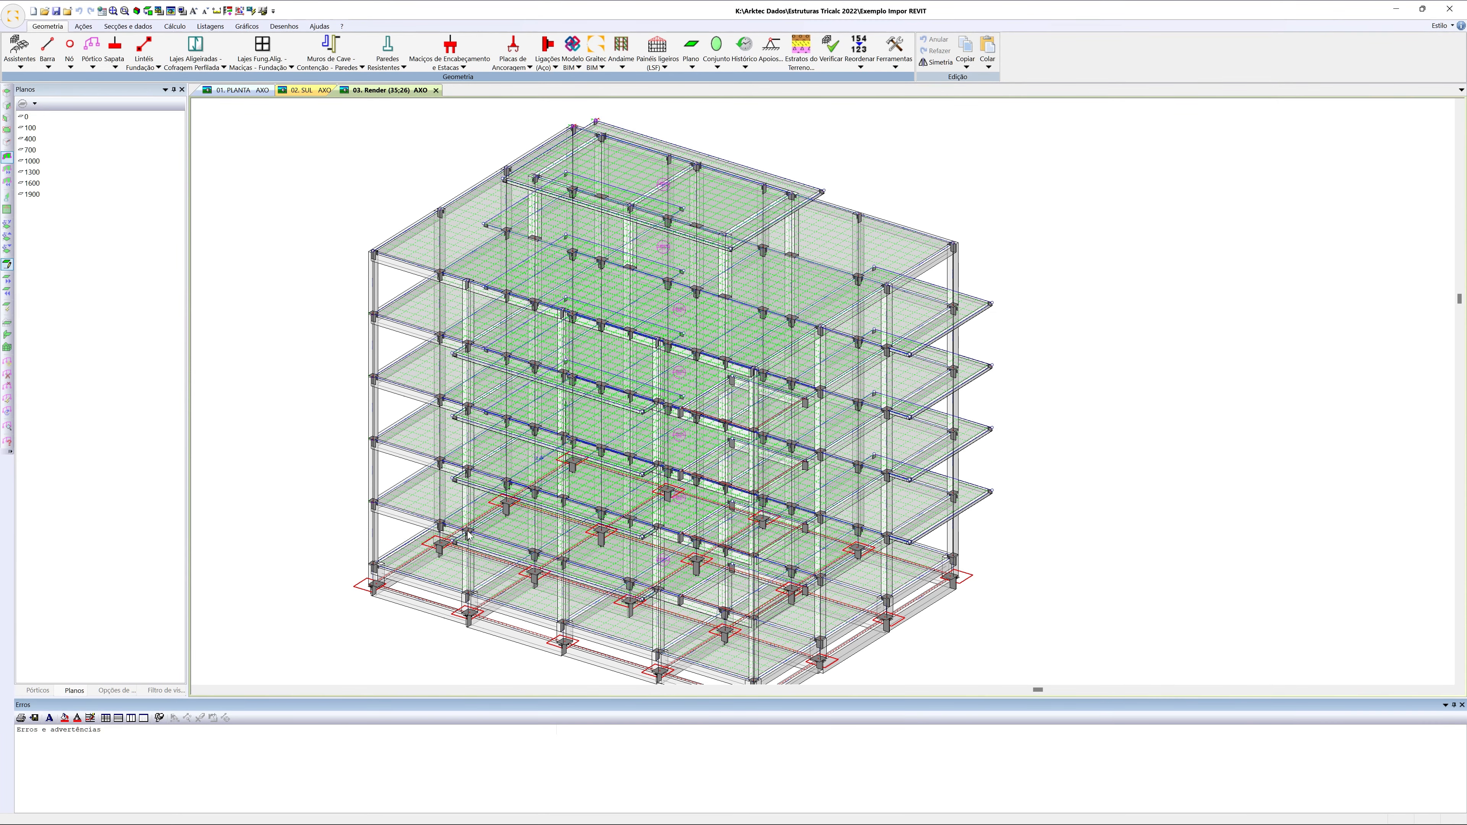
pyautogui.moveTo(1018, 387)
pyautogui.mouseDown(button='middle')
pyautogui.moveTo(920, 381)
pyautogui.moveTo(668, 419)
pyautogui.moveTo(610, 463)
pyautogui.moveTo(760, 458)
pyautogui.moveTo(800, 405)
pyautogui.moveTo(653, 524)
pyautogui.mouseUp(button='middle')
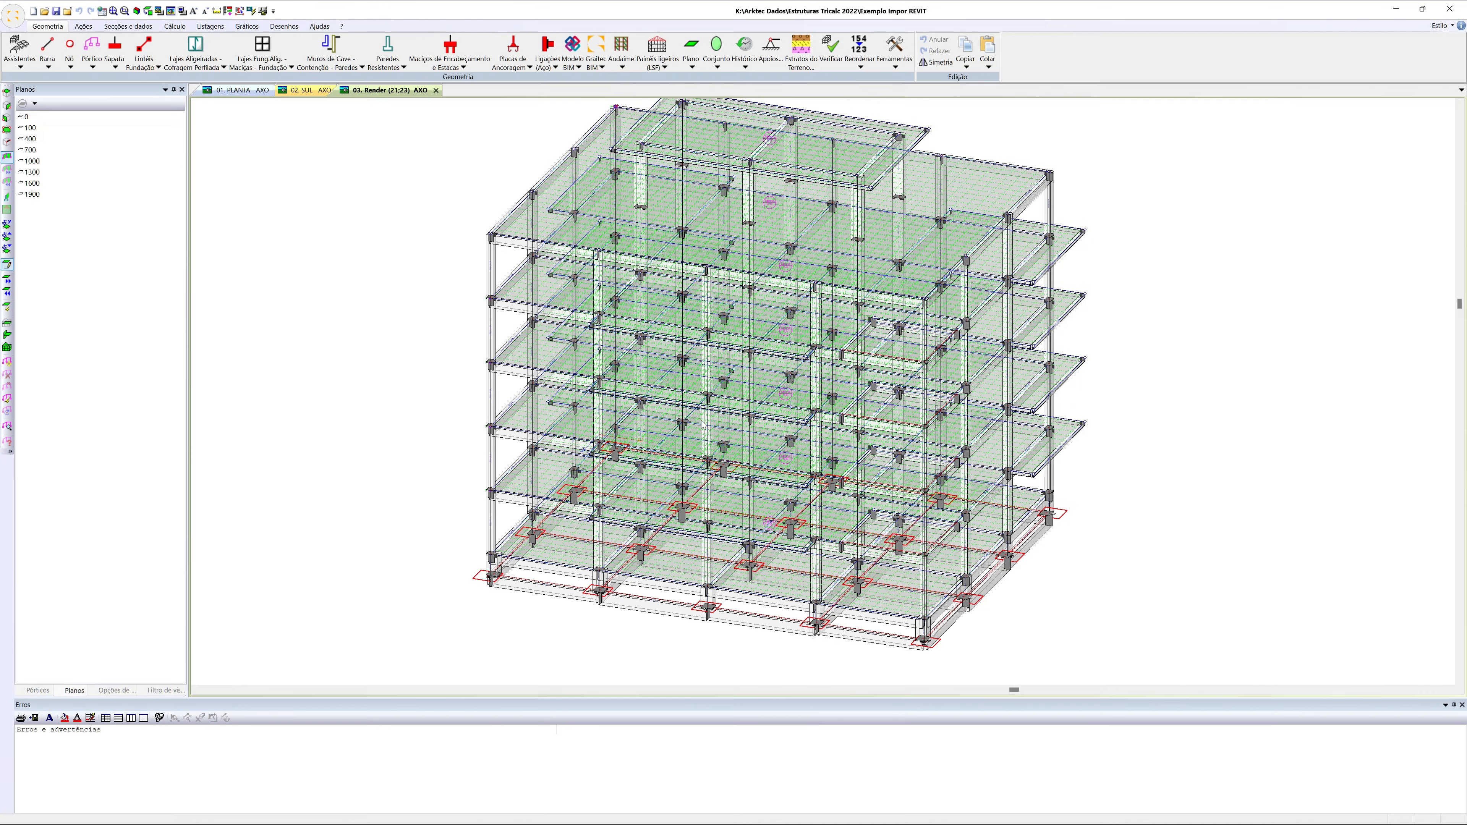
pyautogui.moveTo(753, 452); pyautogui.dragTo(661, 460, button='middle')
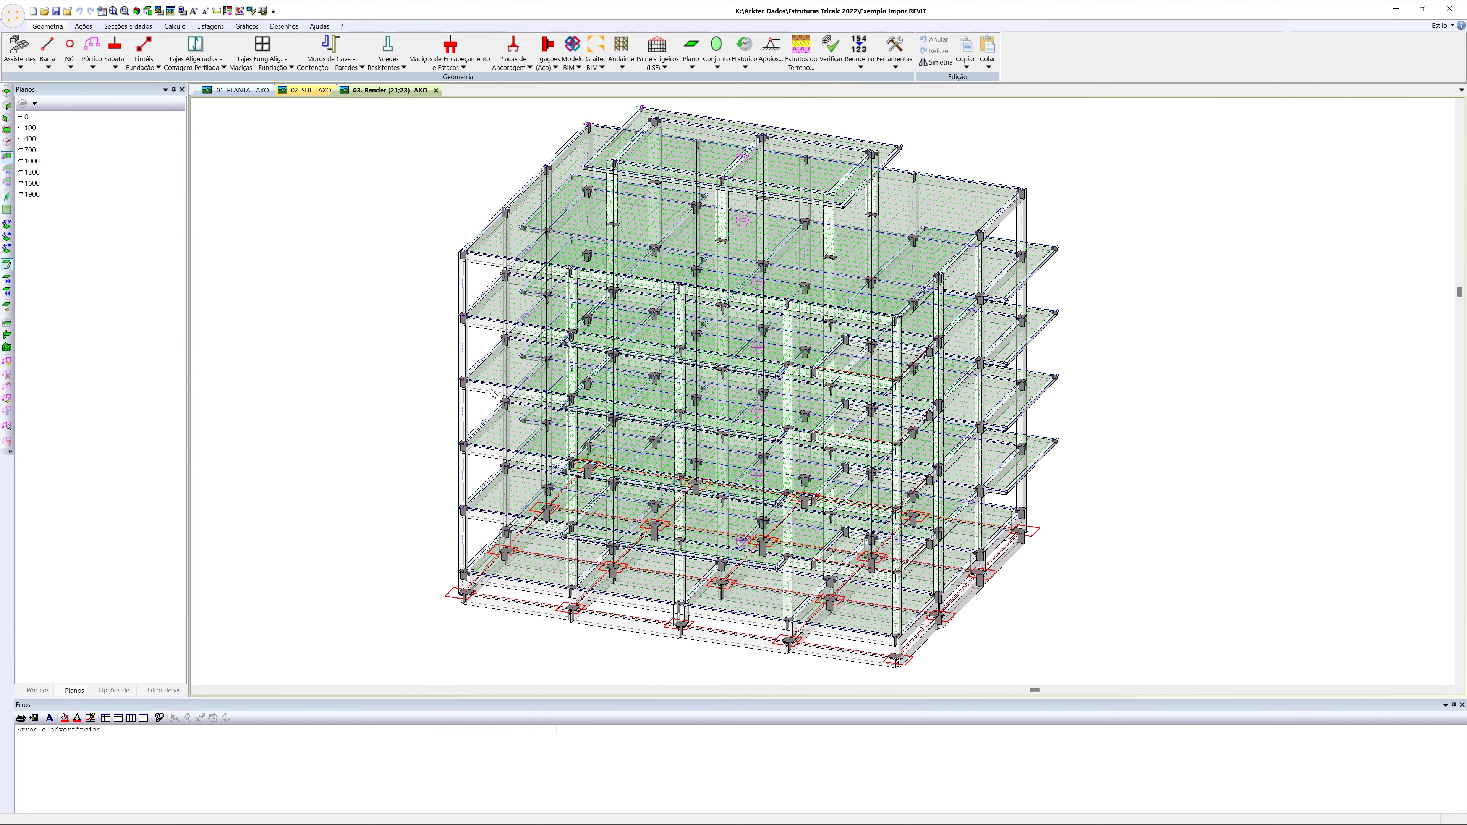
pyautogui.moveTo(628, 298); pyautogui.dragTo(619, 307, button='middle')
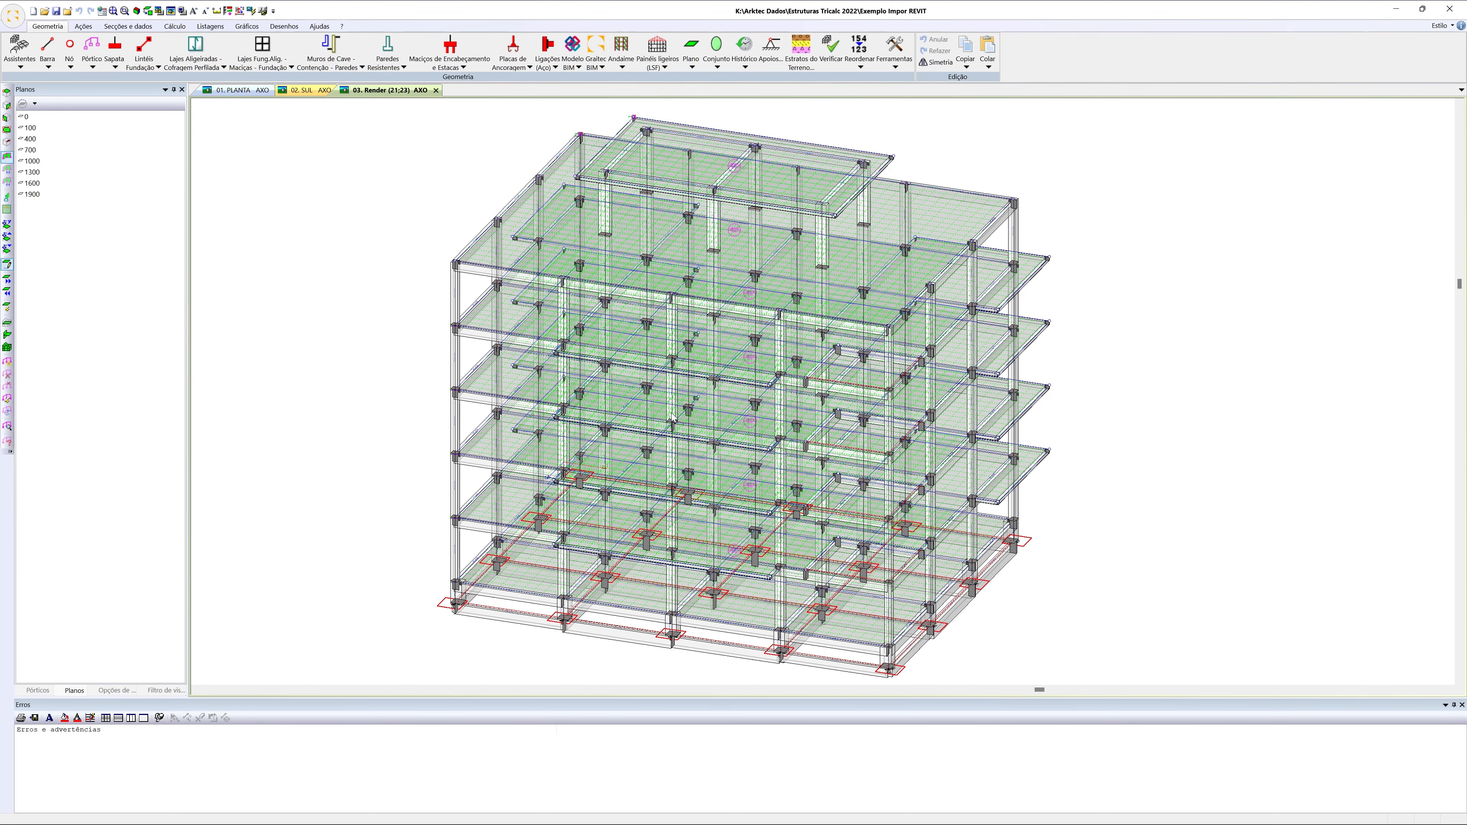
# Show the list of frames and define the structure's frames (Pórticos) automatically
pyautogui.click(93, 66)
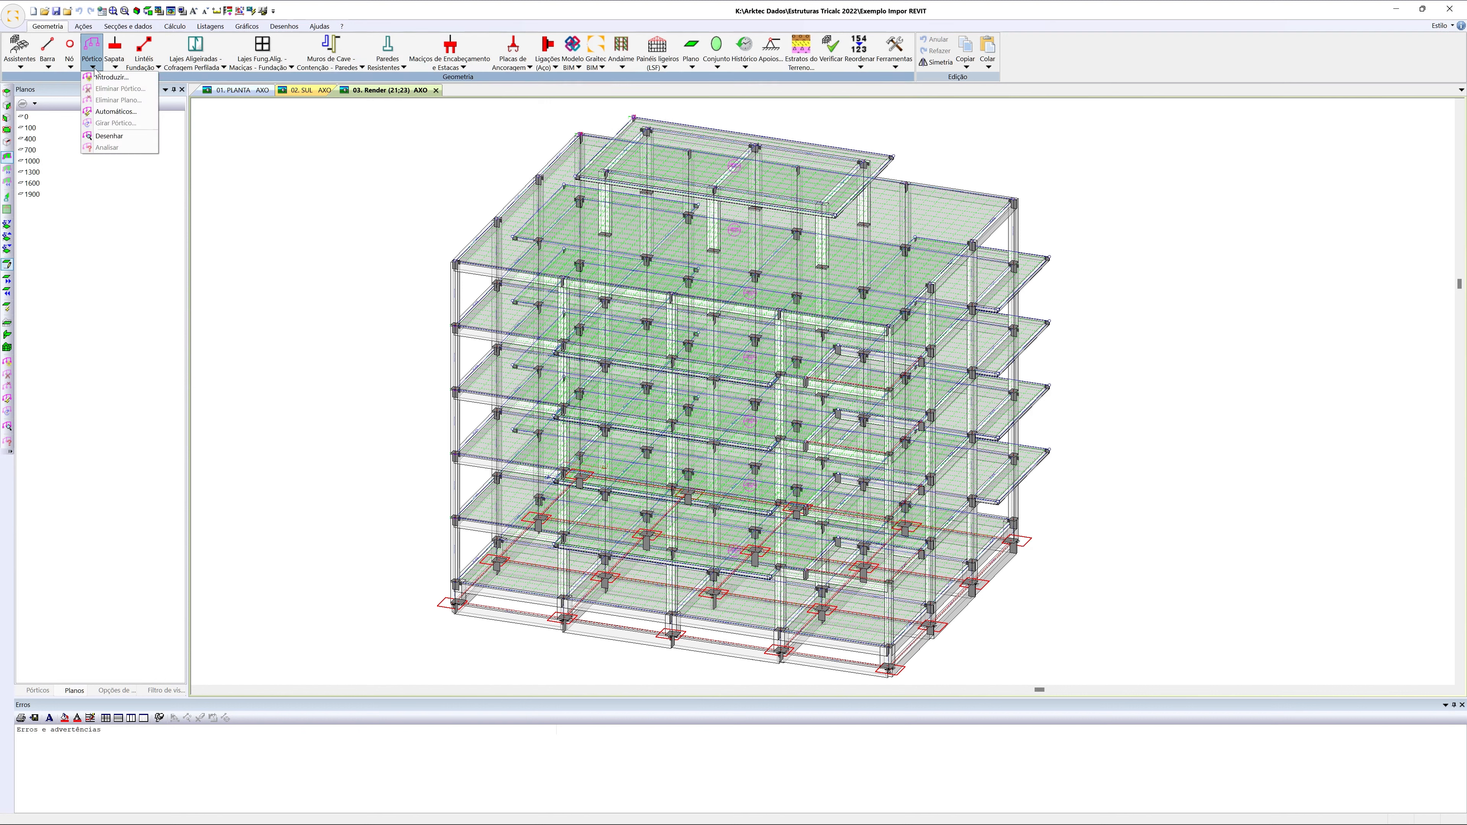
pyautogui.click(38, 691)
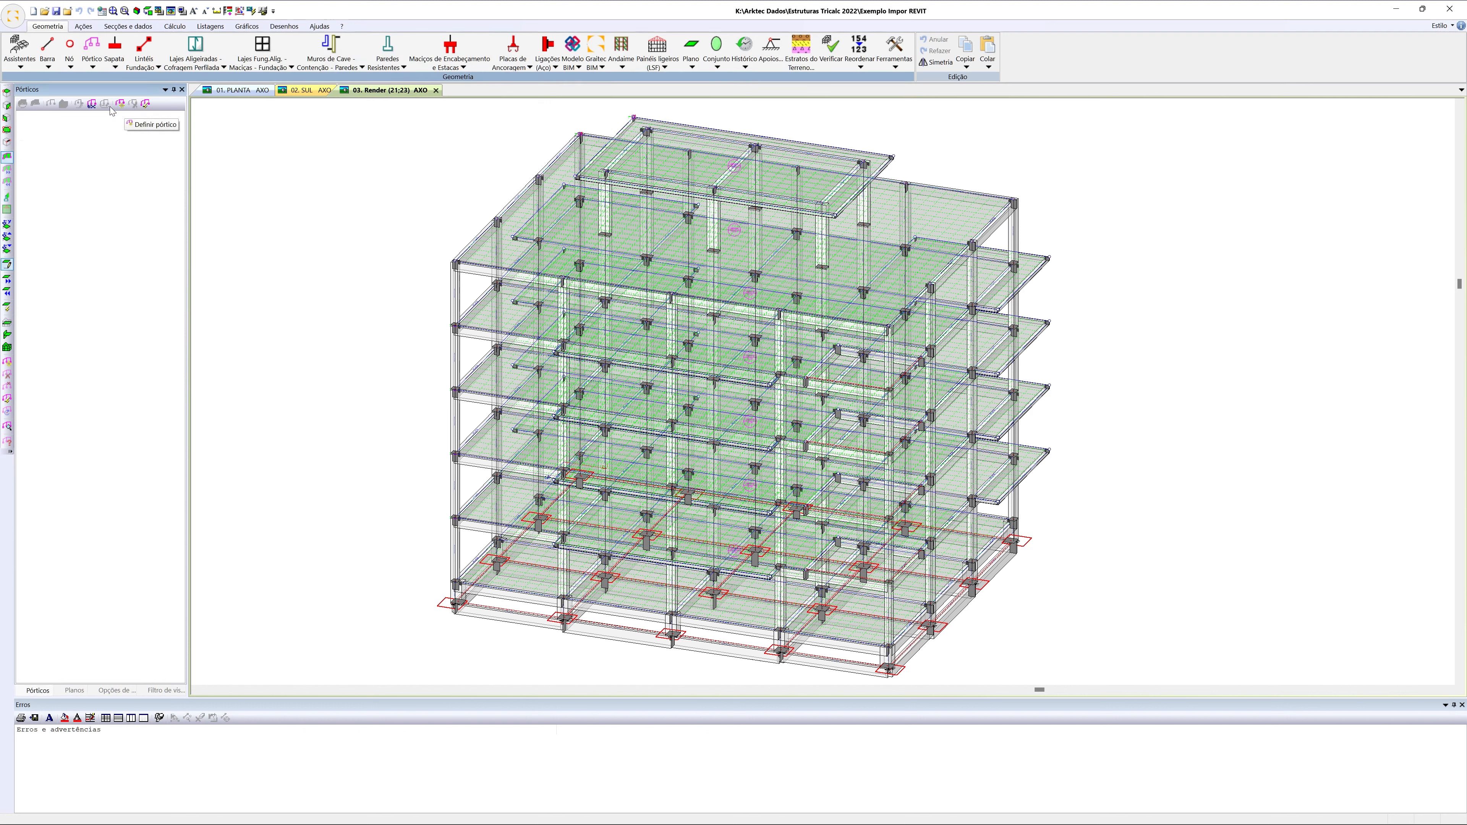
pyautogui.click(93, 63)
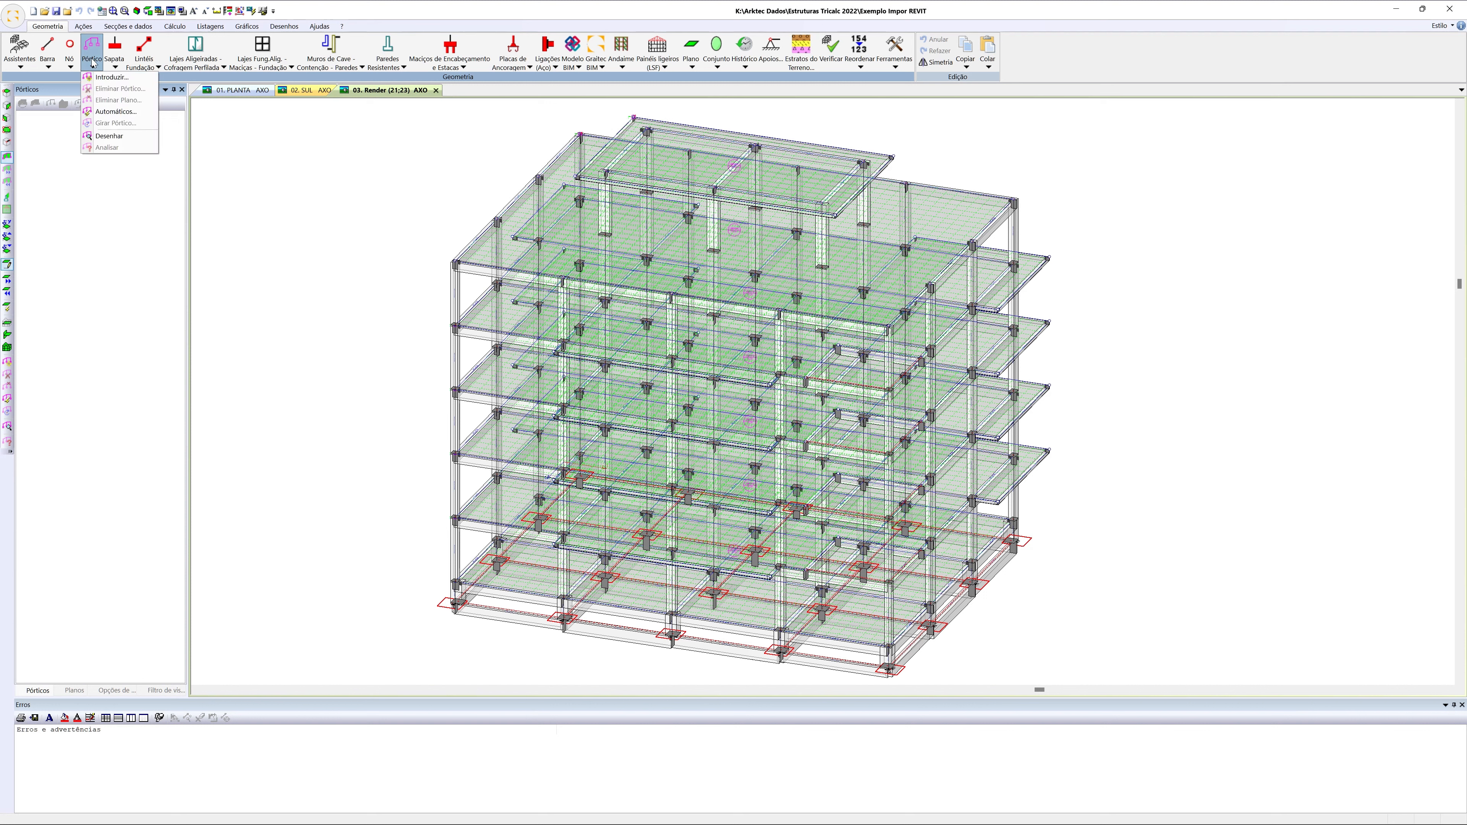
pyautogui.click(116, 112)
pyautogui.click(830, 435)
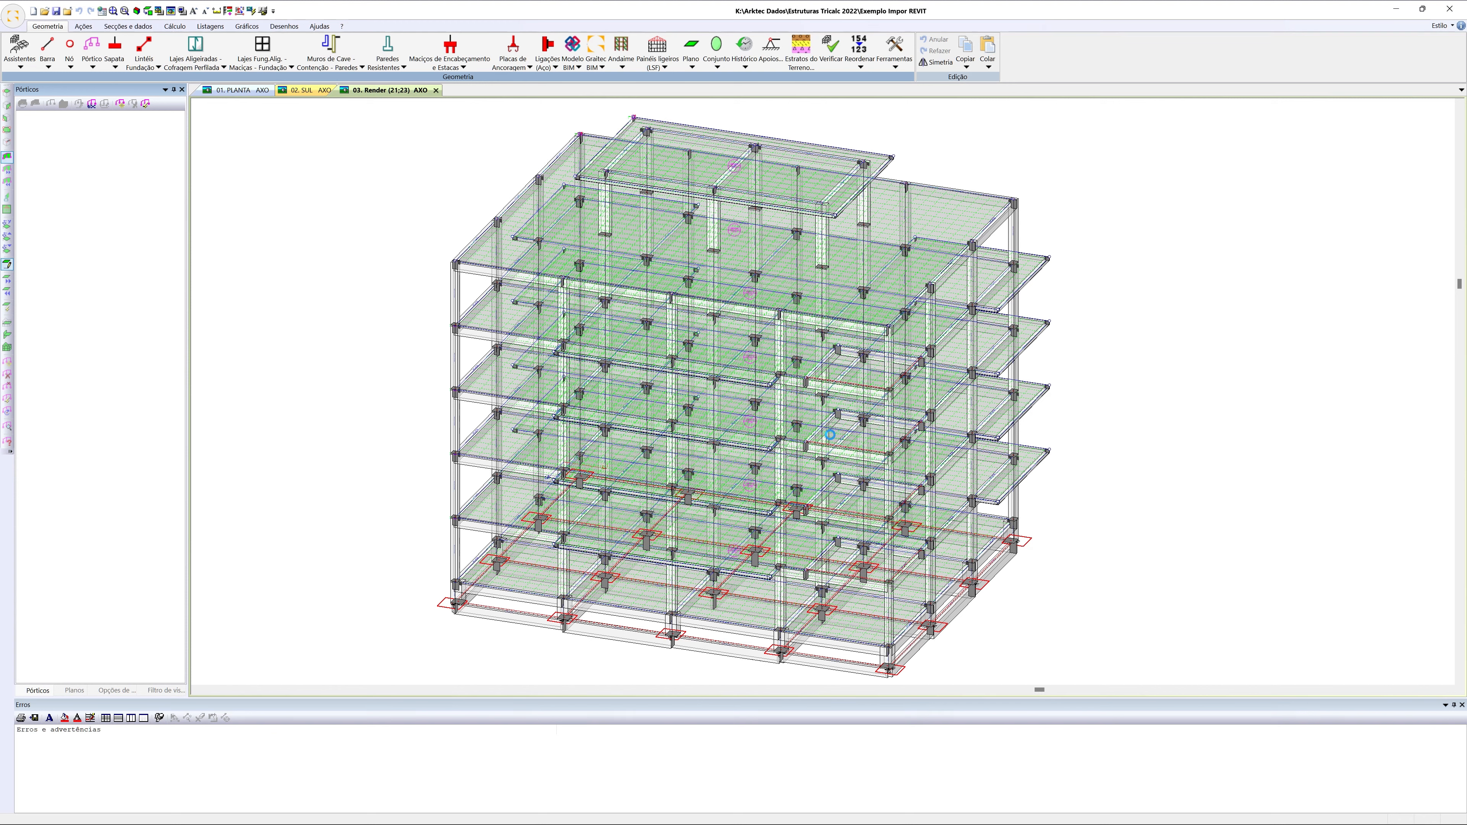
# Name all bars automatically, with columns following the alignment grid and beams numbered in order along the bar direction
pyautogui.click(47, 62)
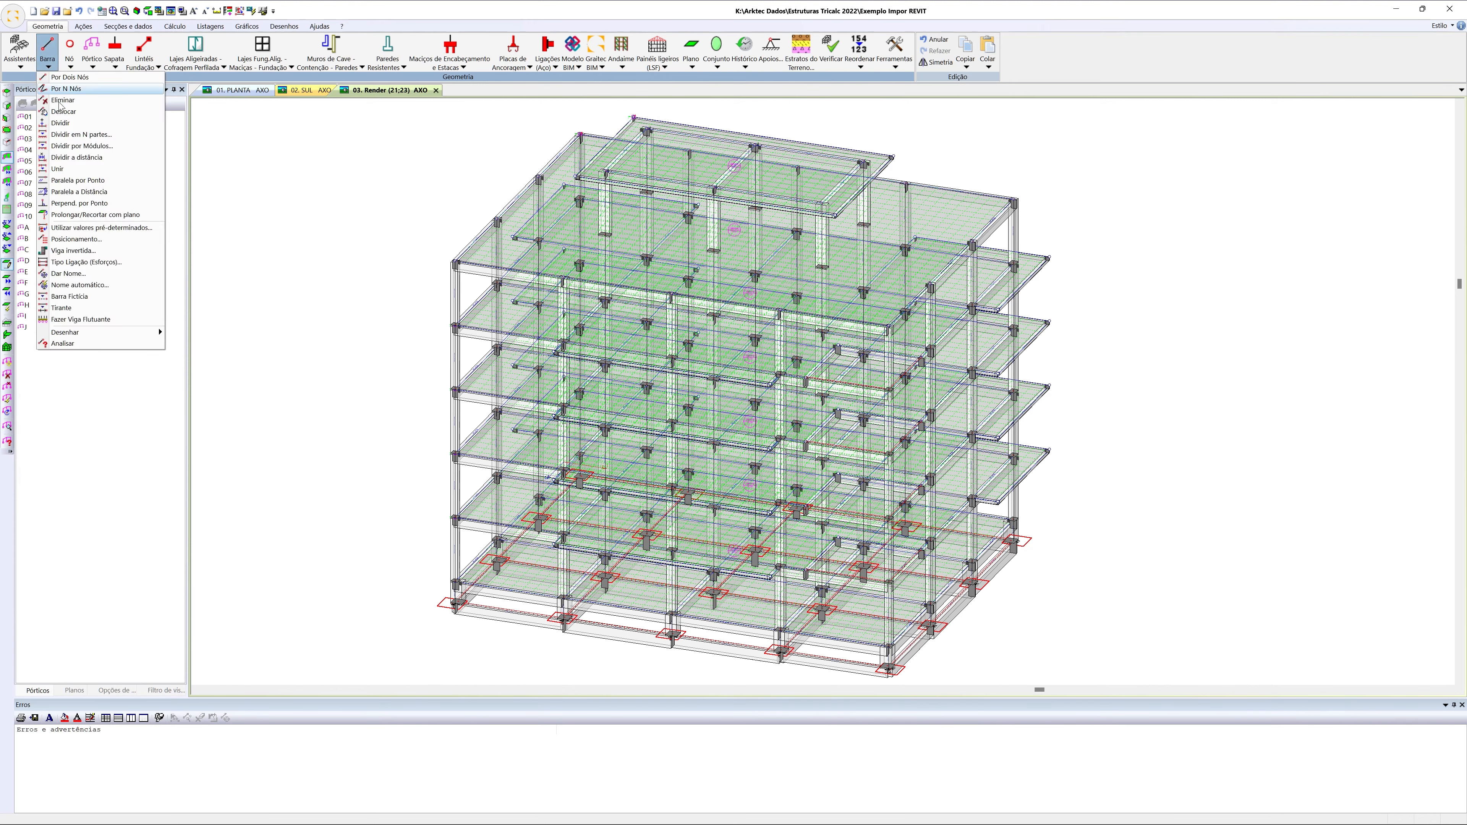
pyautogui.click(77, 285)
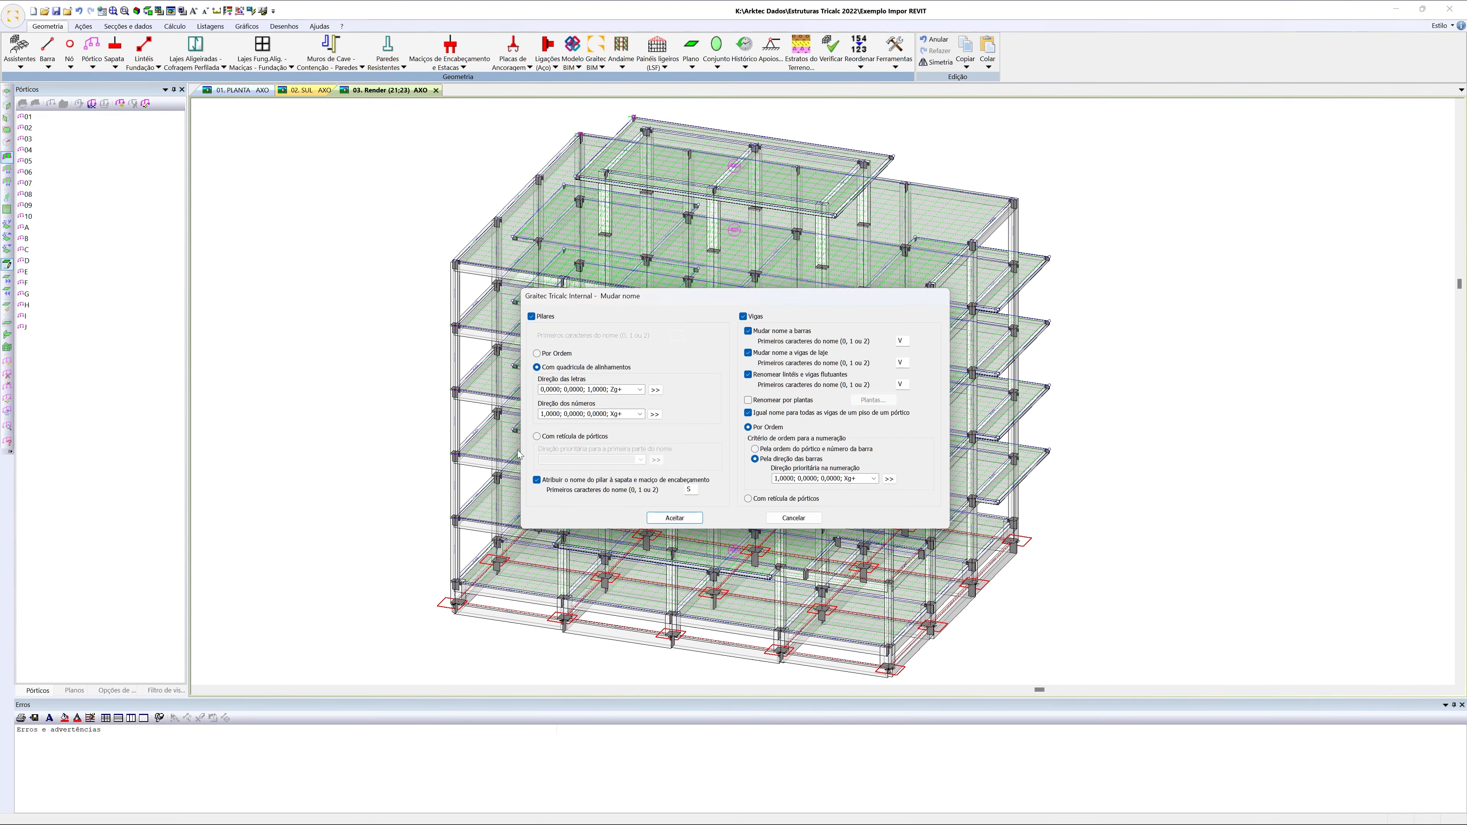
pyautogui.click(670, 518)
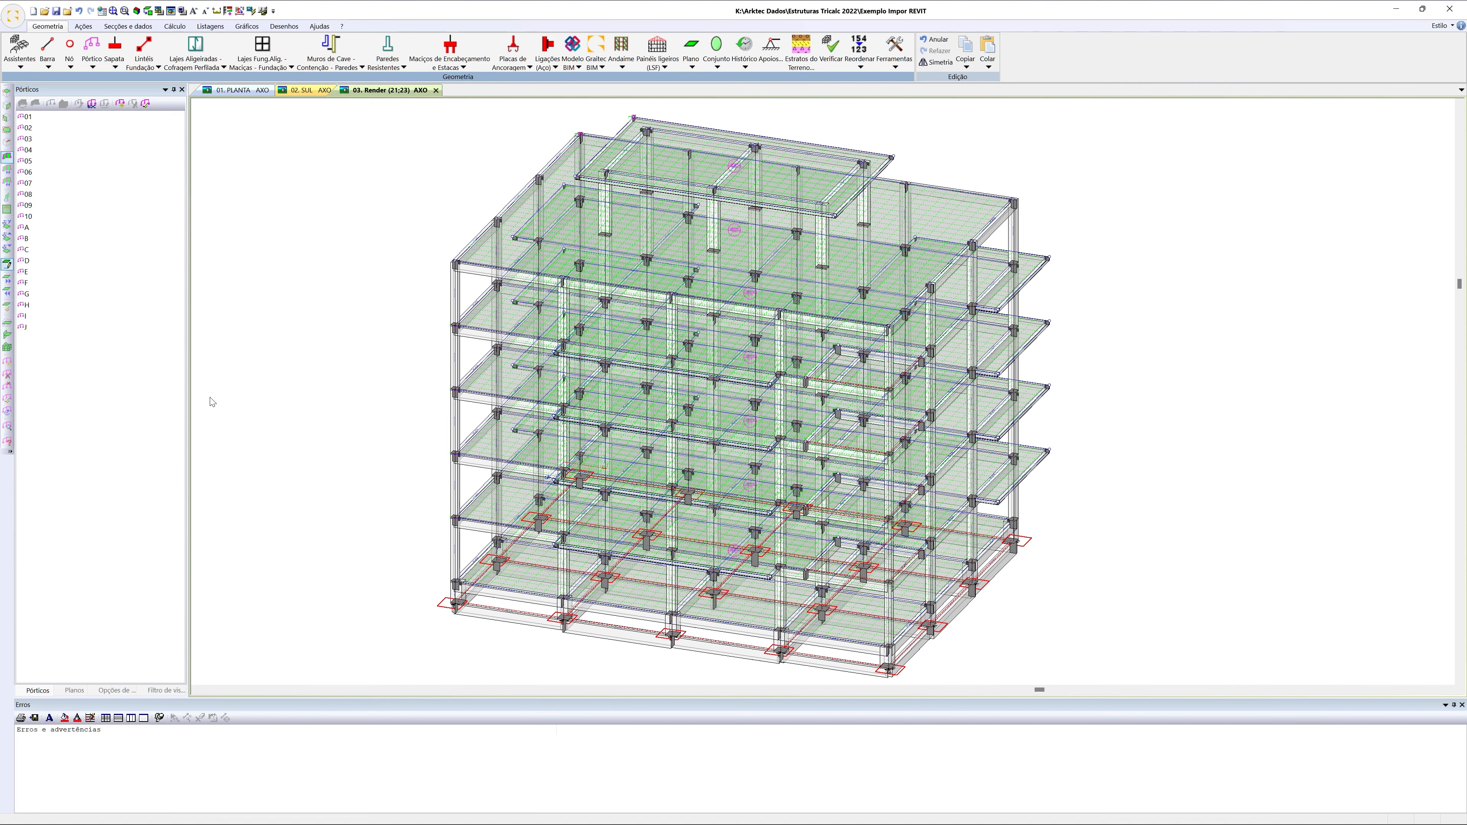
# Display frame C on its own, hiding the rest of the rendered structure
pyautogui.click(26, 229)
pyautogui.click(26, 239)
pyautogui.click(27, 249)
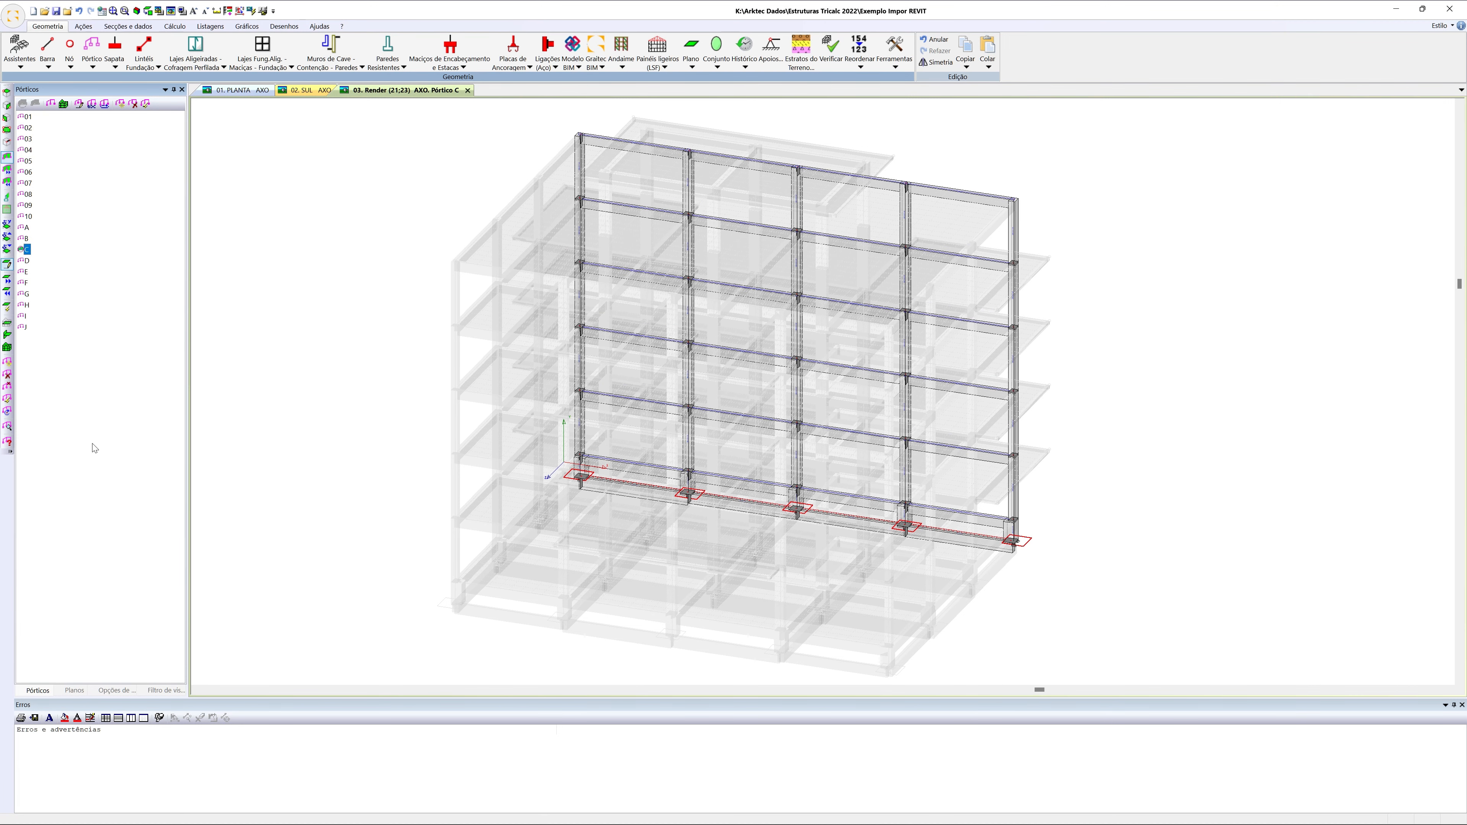
pyautogui.click(7, 322)
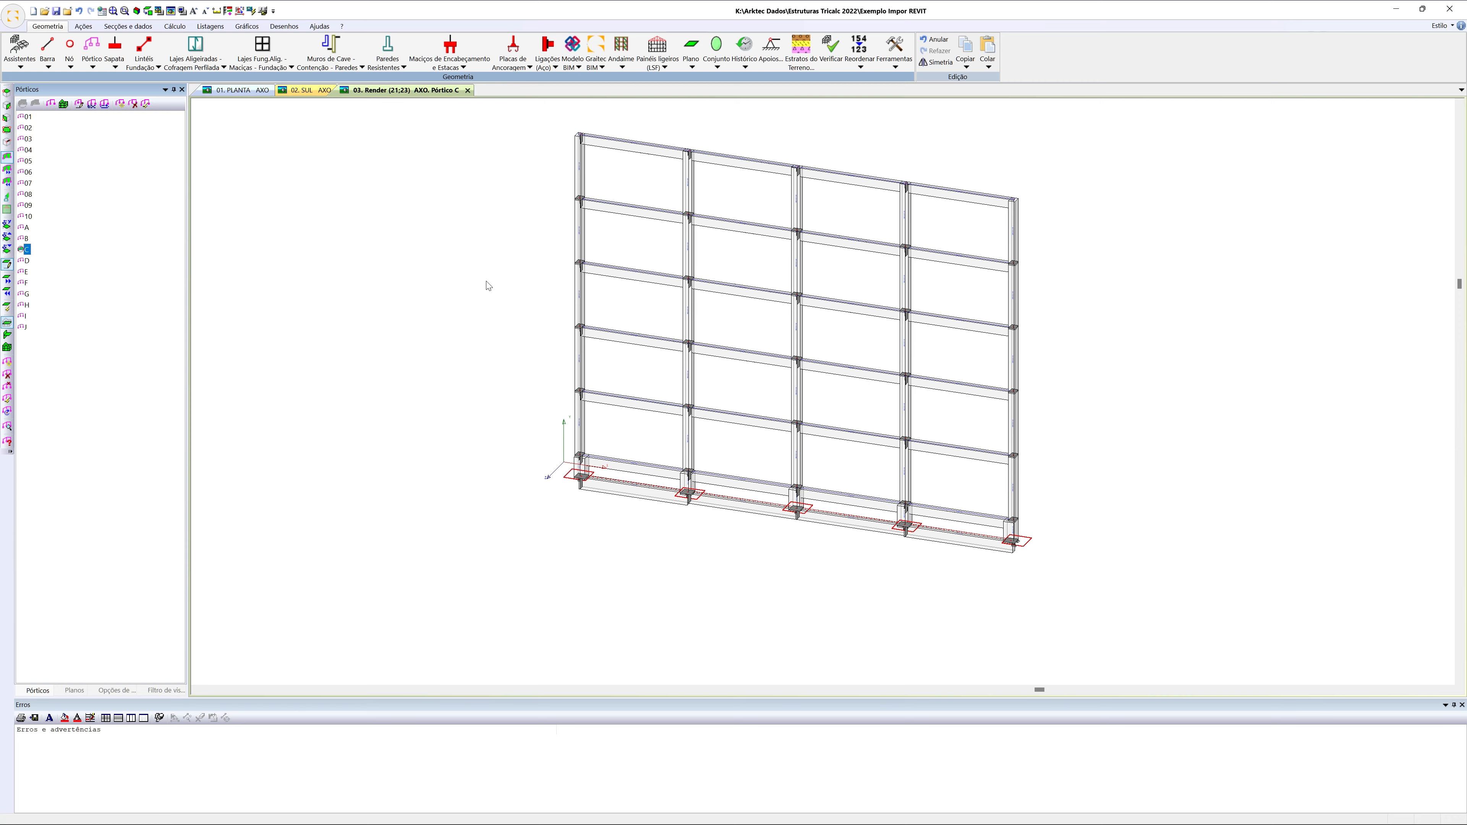
# Examine the names assigned to the beams and columns of frame C
pyautogui.scroll(10, 529, 315)
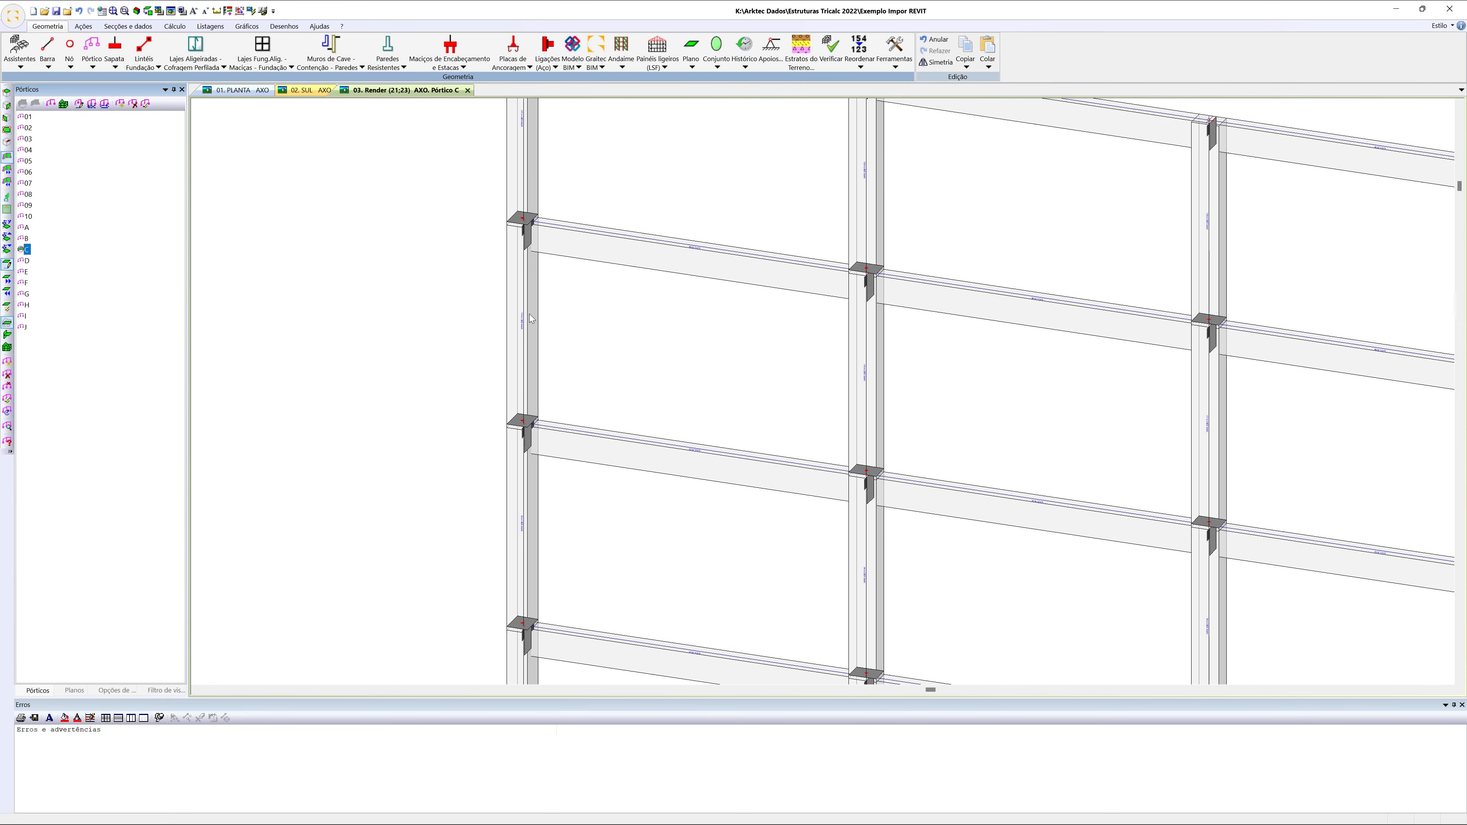
pyautogui.scroll(-5, 531, 321)
pyautogui.scroll(8, 803, 387)
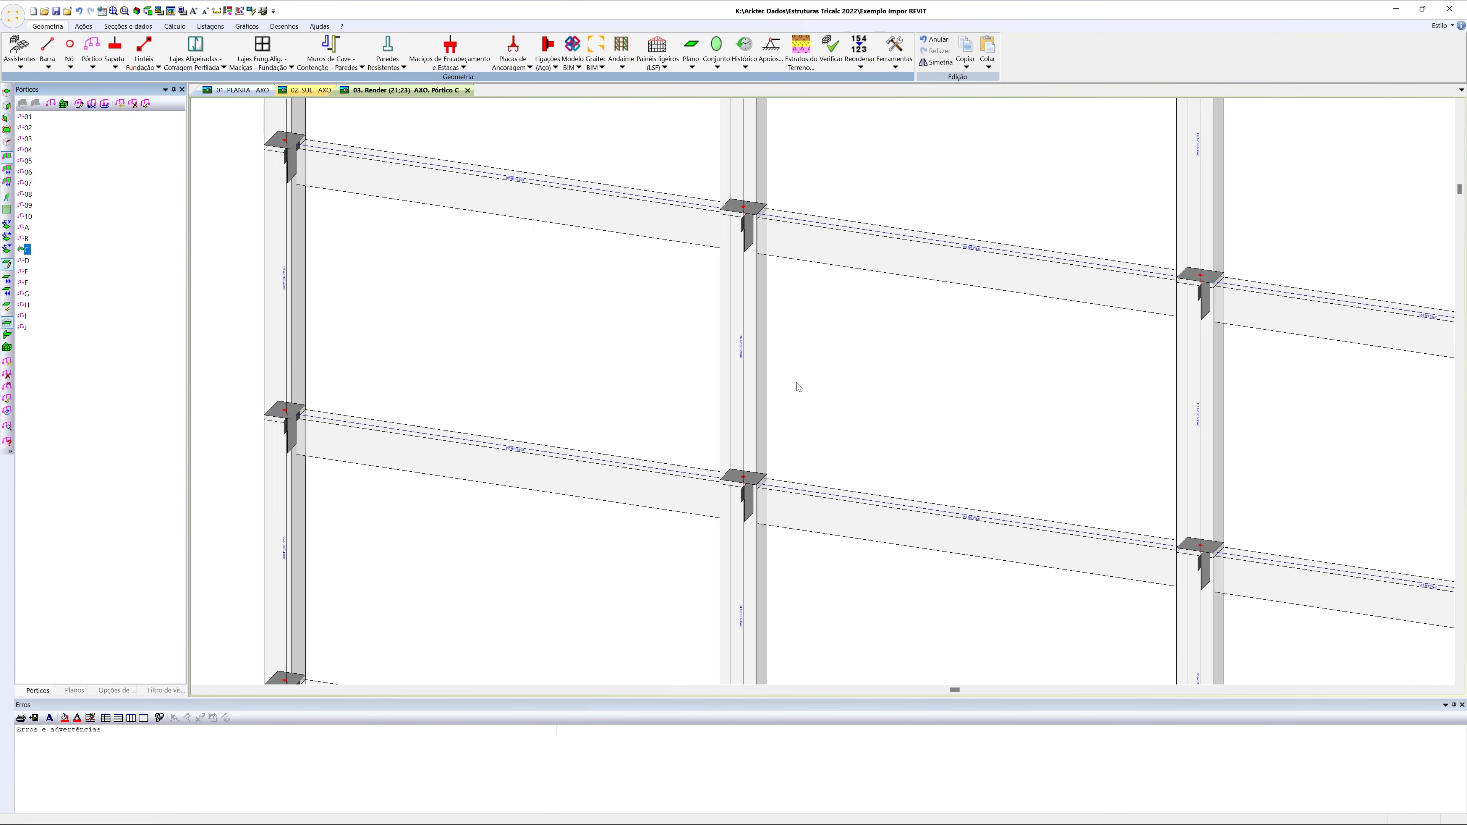
pyautogui.scroll(-6, 736, 345)
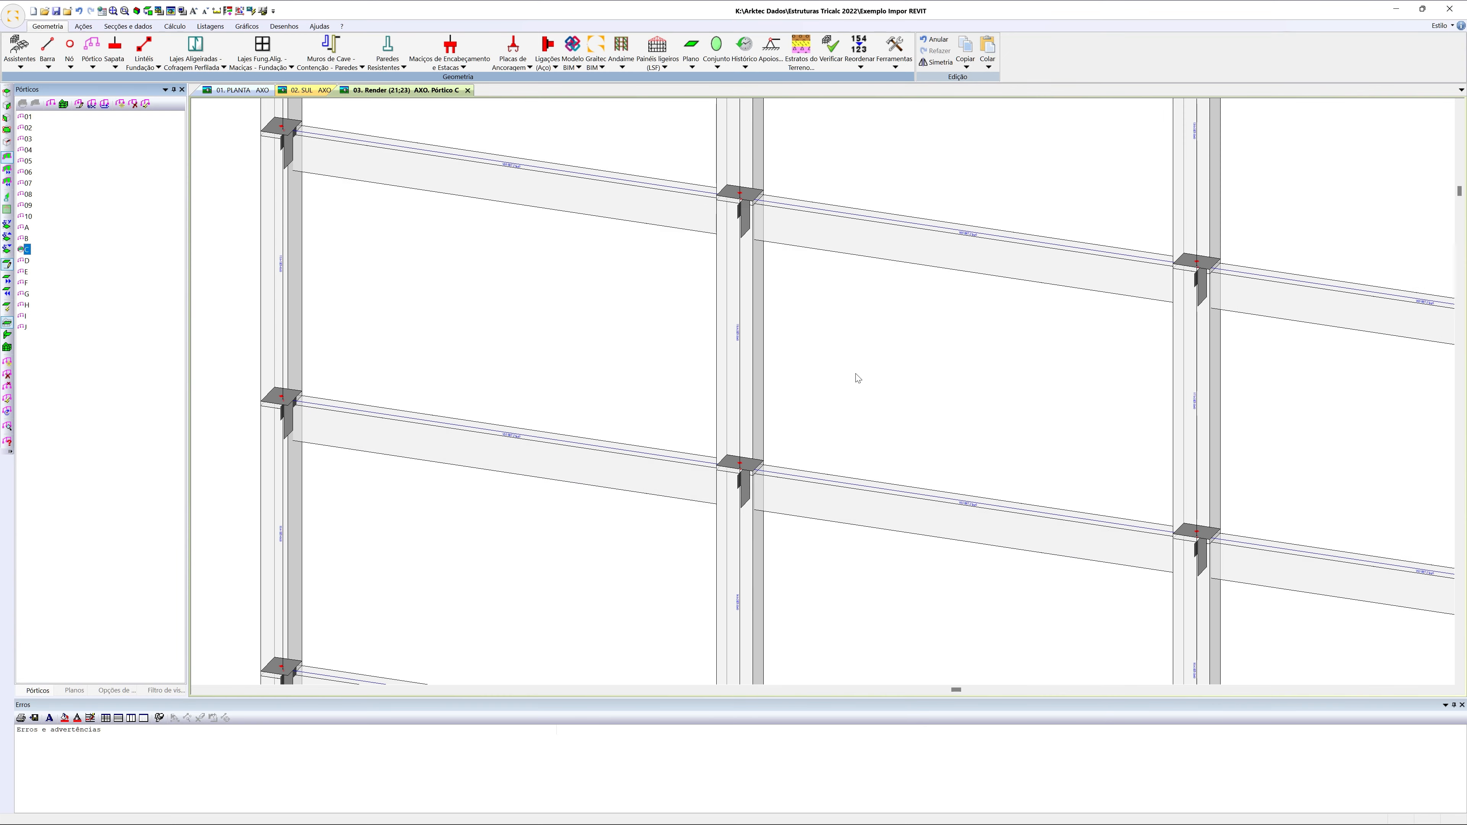
pyautogui.scroll(4, 882, 401)
pyautogui.scroll(-8, 891, 403)
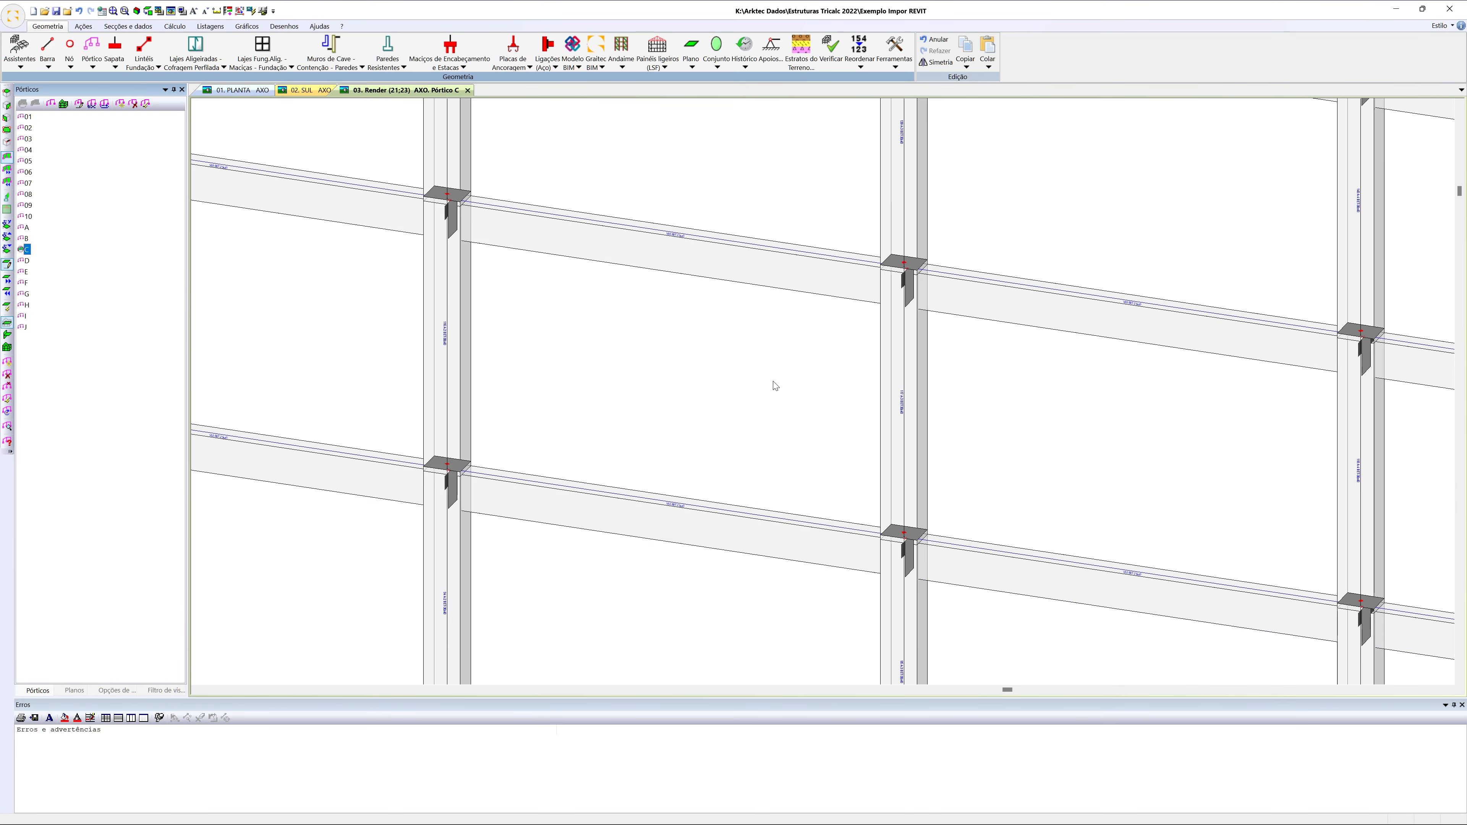
pyautogui.scroll(-2, 526, 306)
pyautogui.rightClick(321, 215)
pyautogui.click(398, 347)
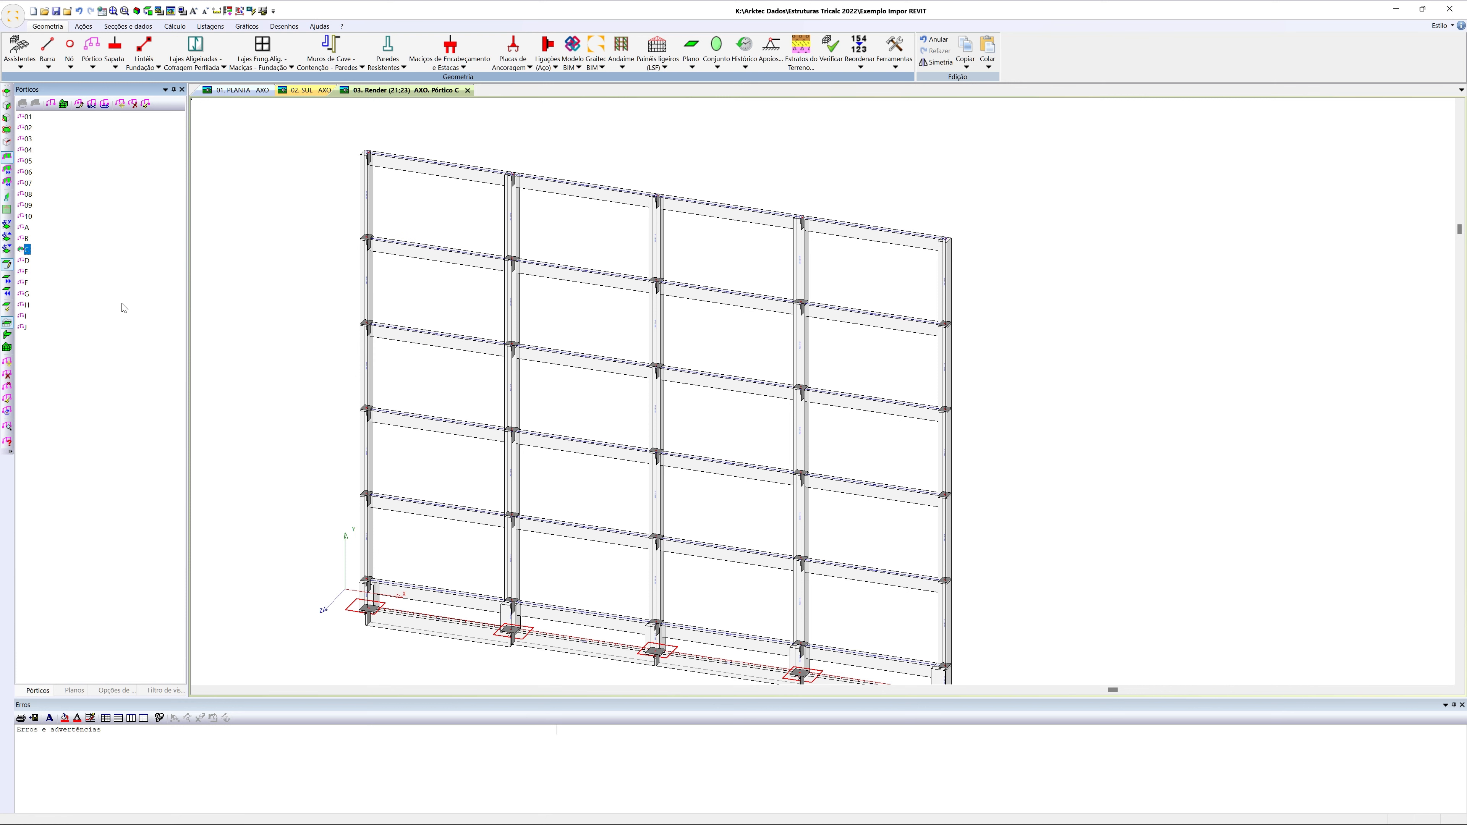
# Browse several other frames one by one and return to the view of the whole structure
pyautogui.press('Up')
pyautogui.click(26, 295)
pyautogui.press('Up')
pyautogui.press('Up')
pyautogui.click(7, 348)
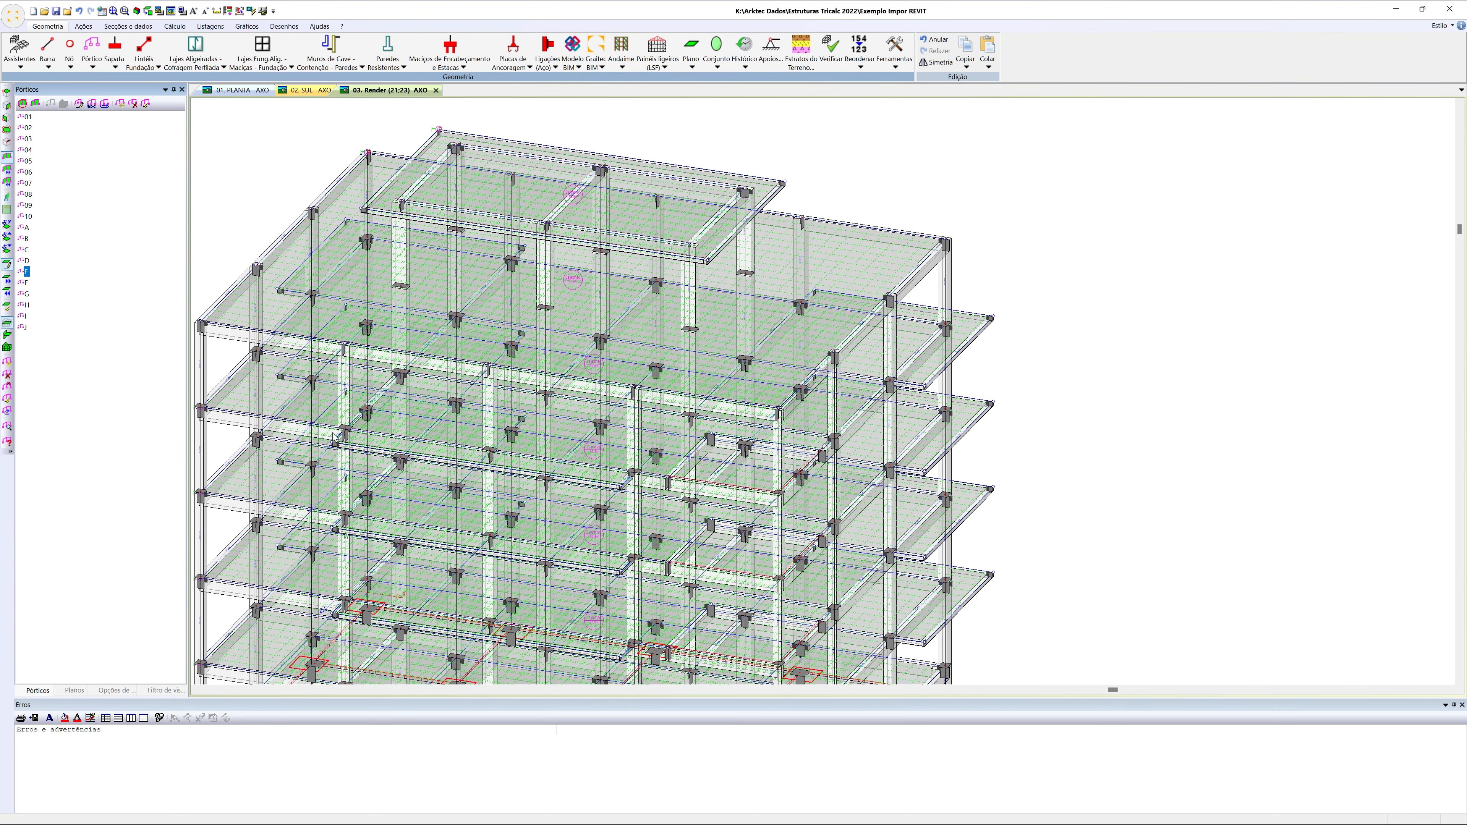
# Run the automatic calculation once for bar reinforcement, foundations, joist and solid slabs, and the global fabrication table
pyautogui.scroll(-3, 335, 440)
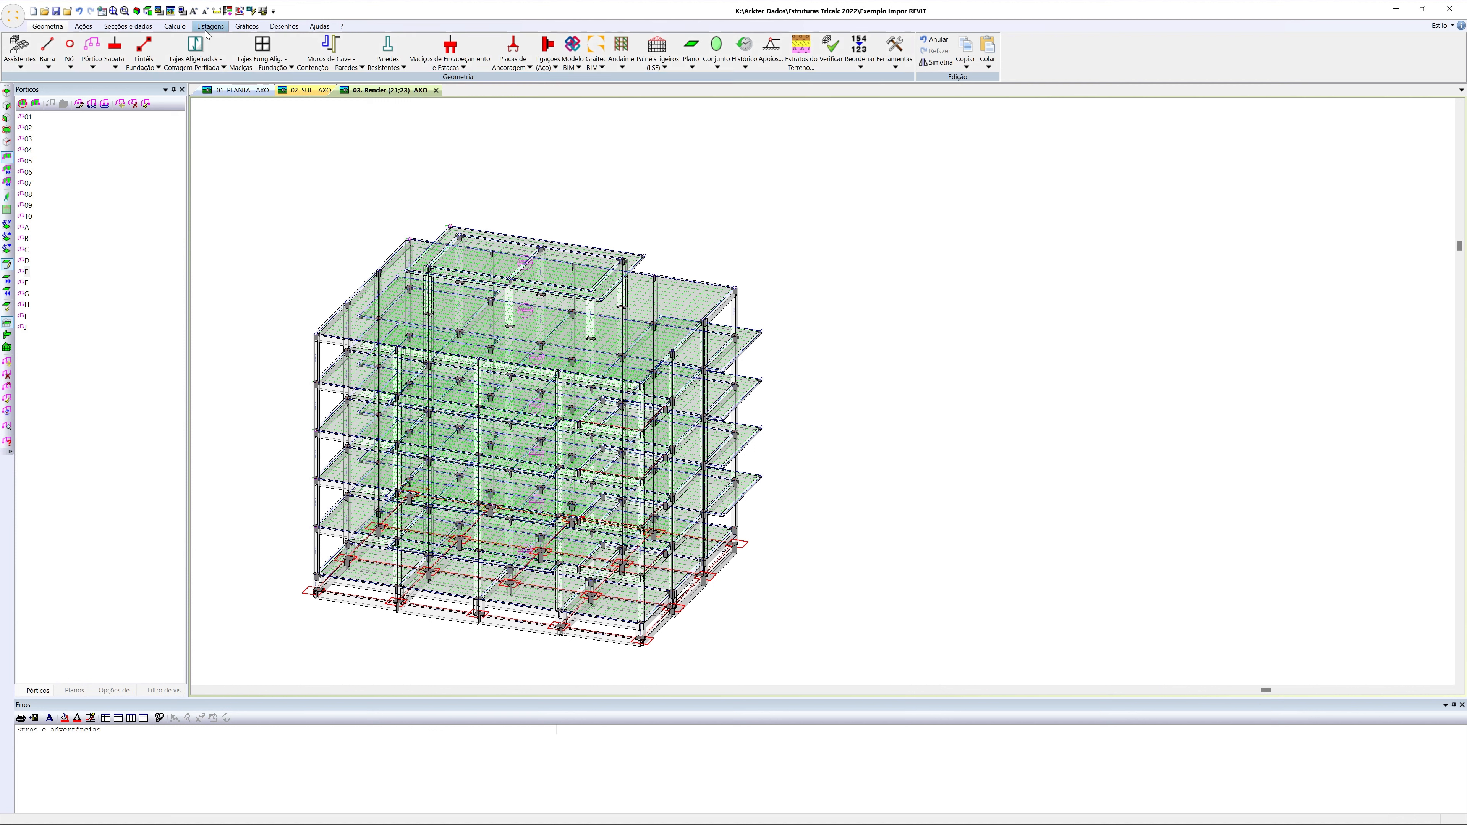
pyautogui.click(171, 28)
pyautogui.click(120, 67)
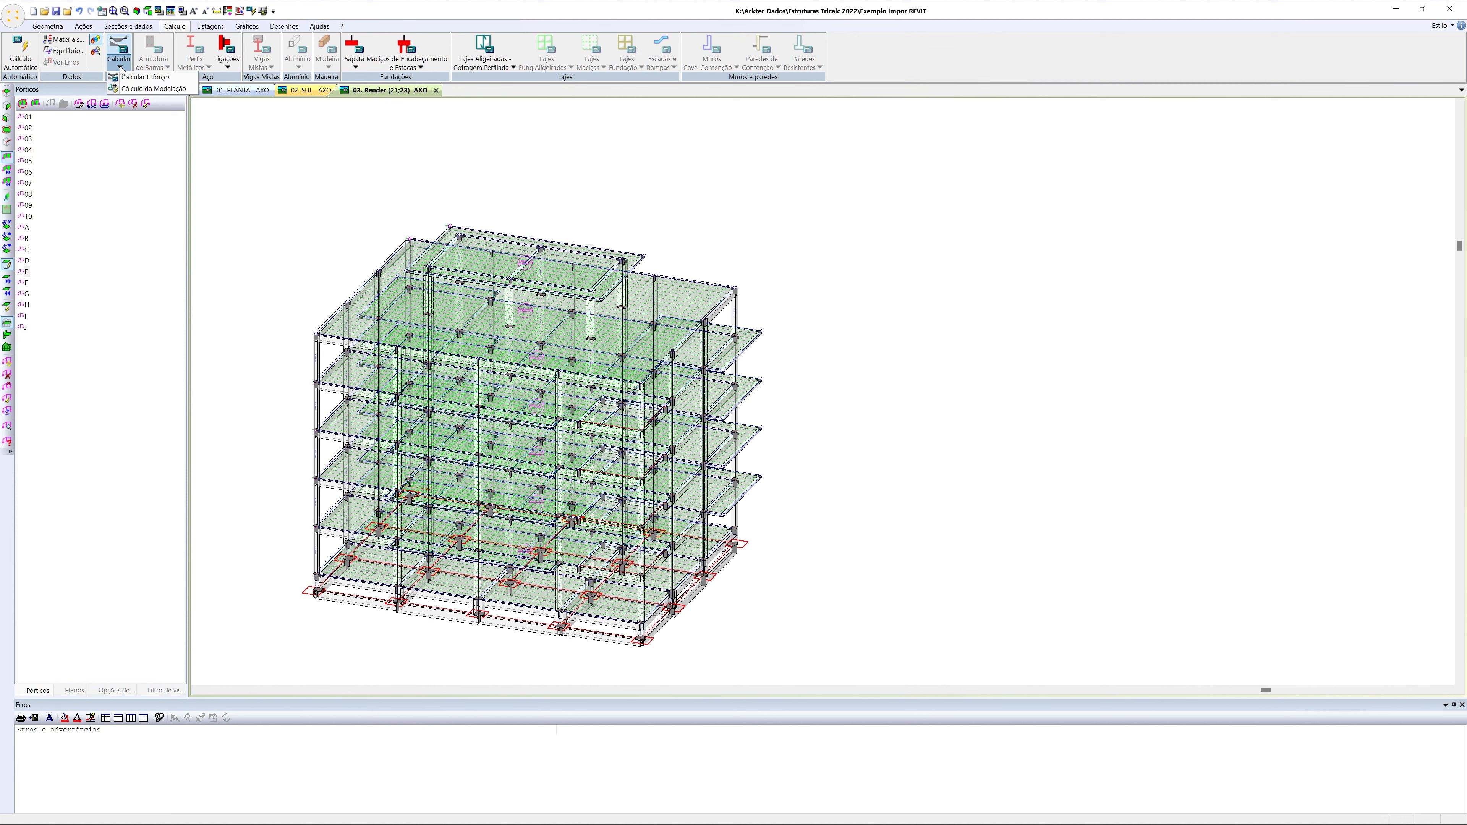
pyautogui.click(21, 54)
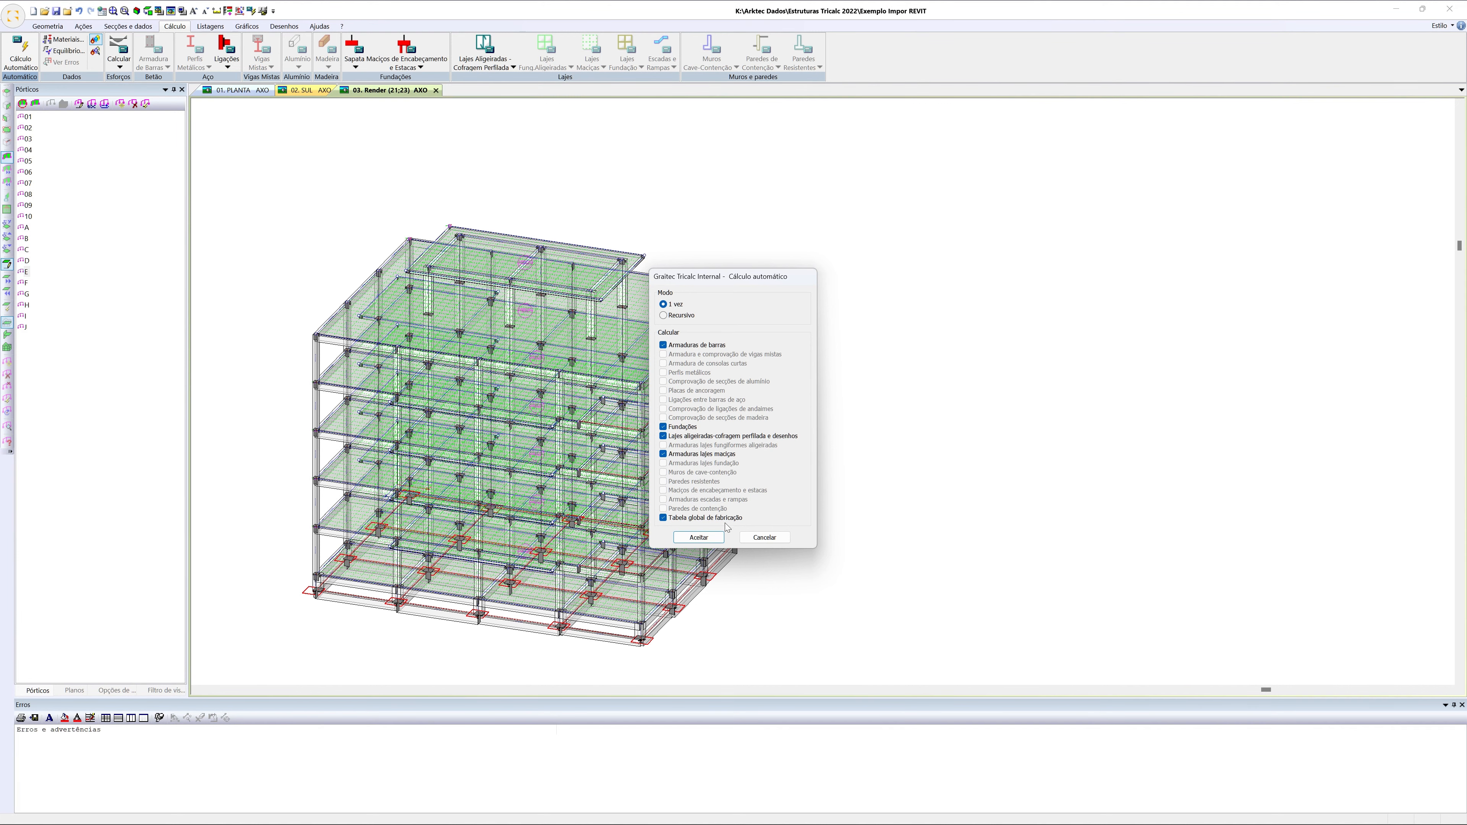
pyautogui.click(699, 537)
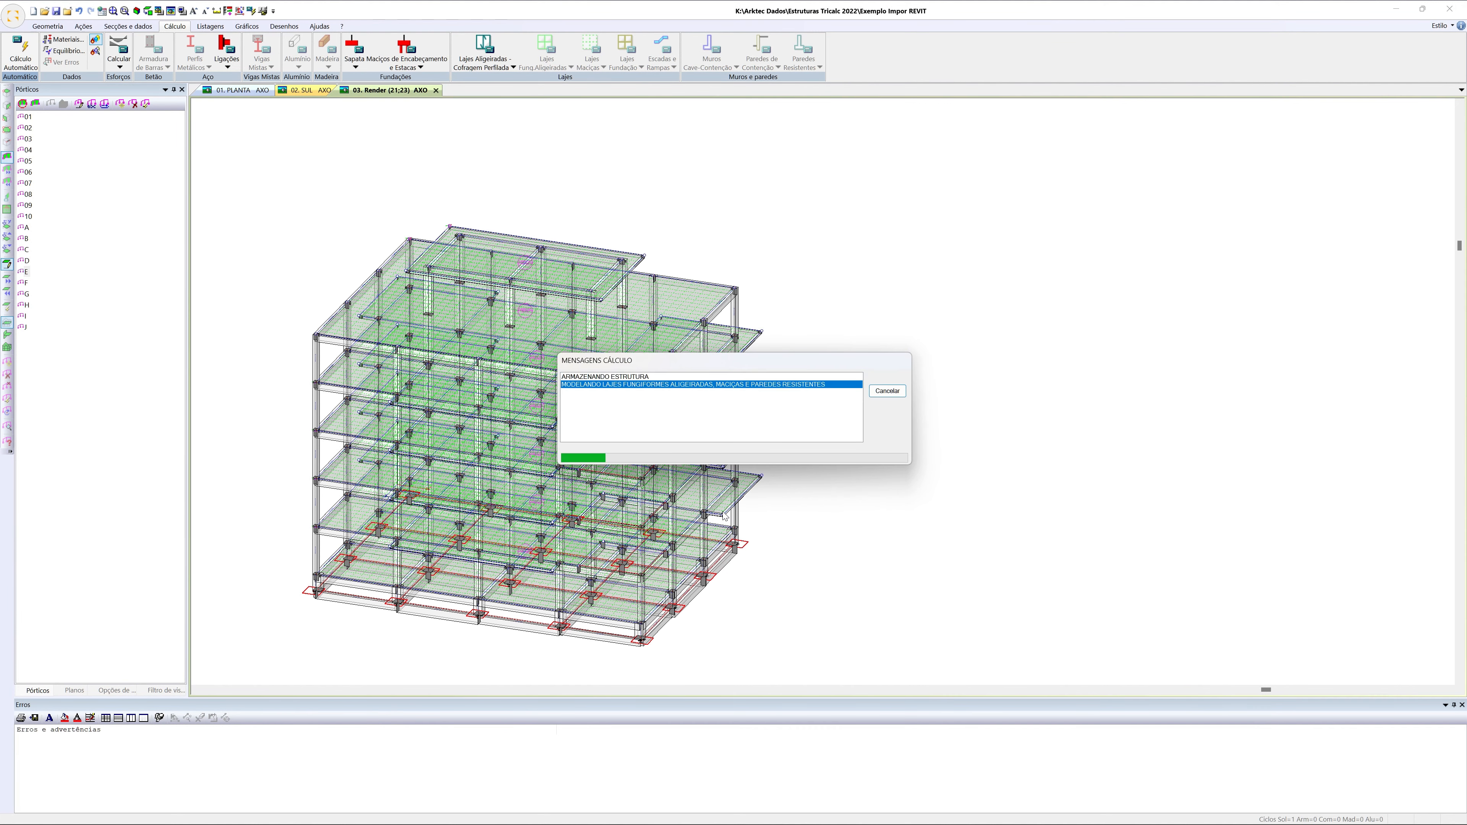
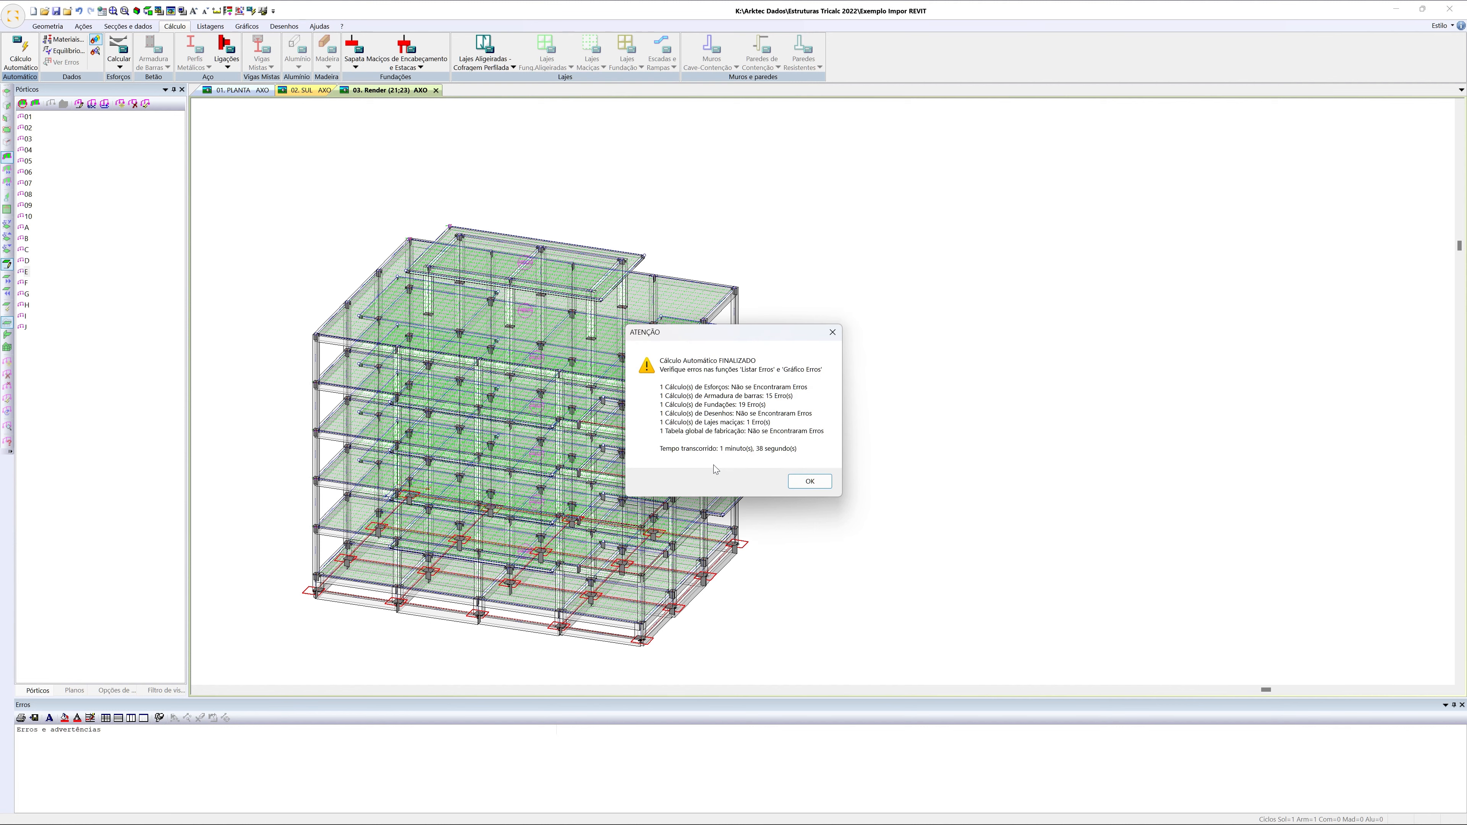
# Close the automatic calculation report and inspect the meshed slabs and bars of the calculated structure up close
pyautogui.click(810, 480)
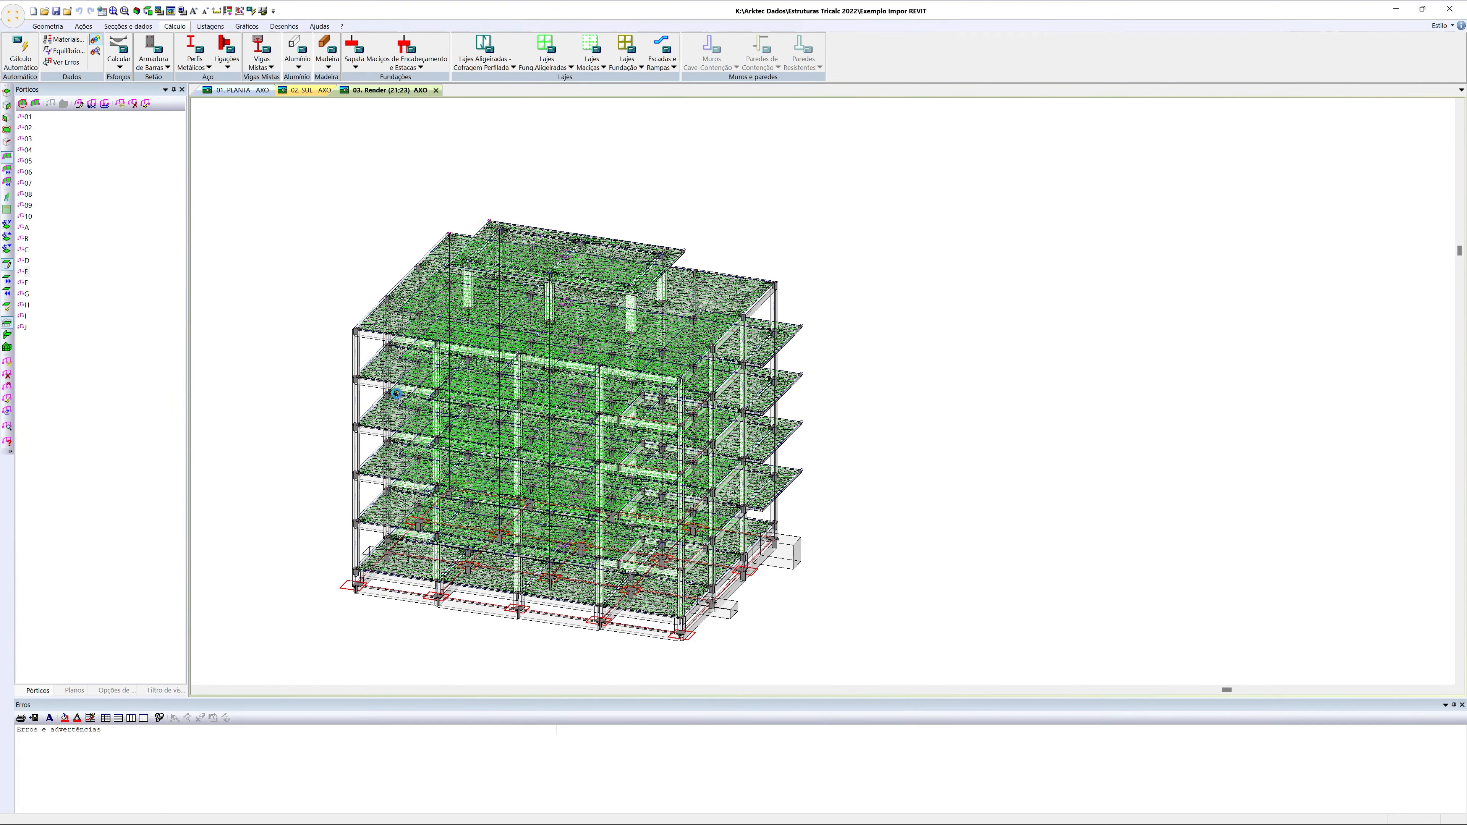
pyautogui.scroll(4, 365, 370)
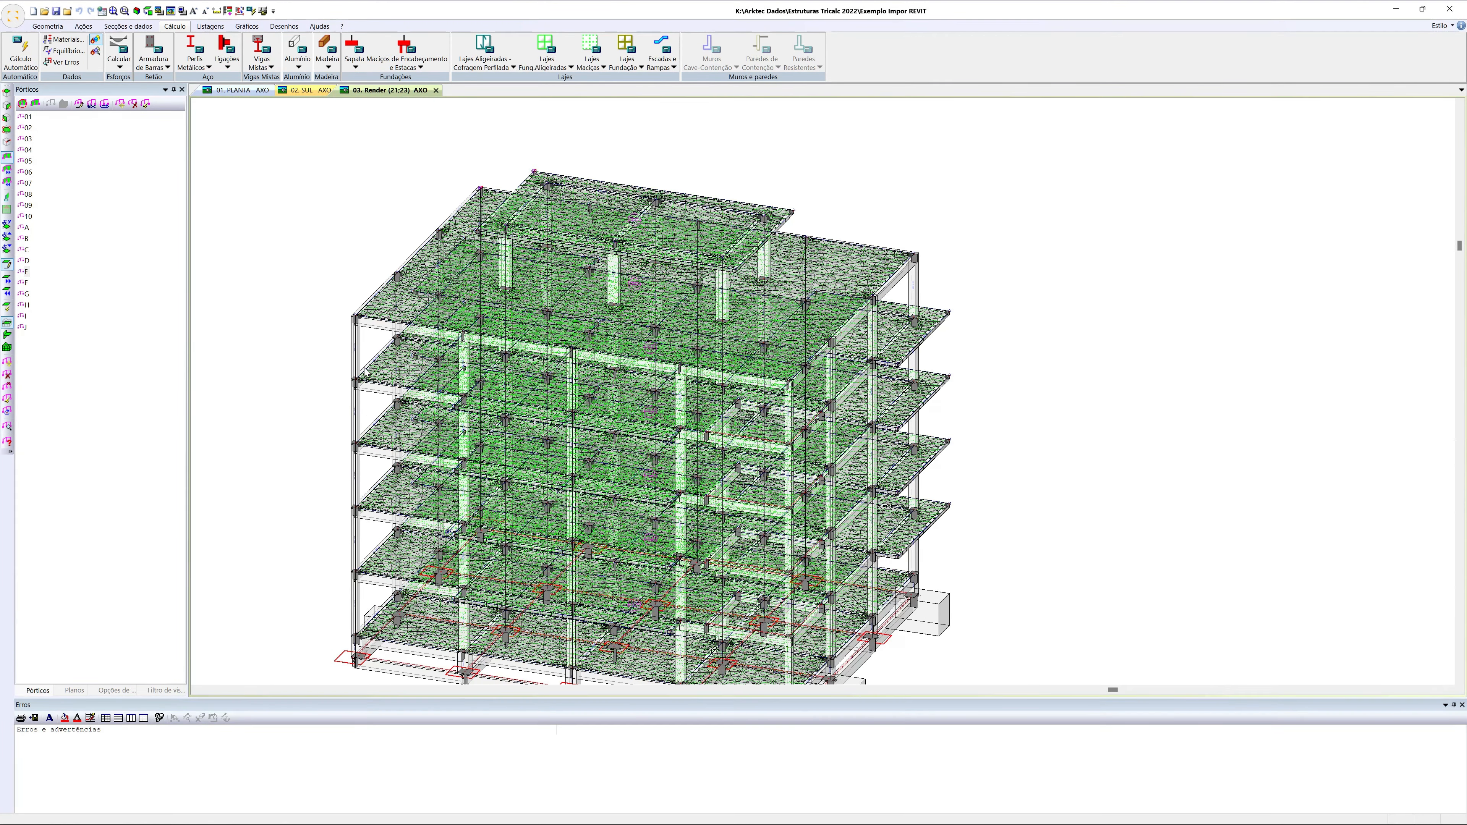
pyautogui.scroll(2, 352, 370)
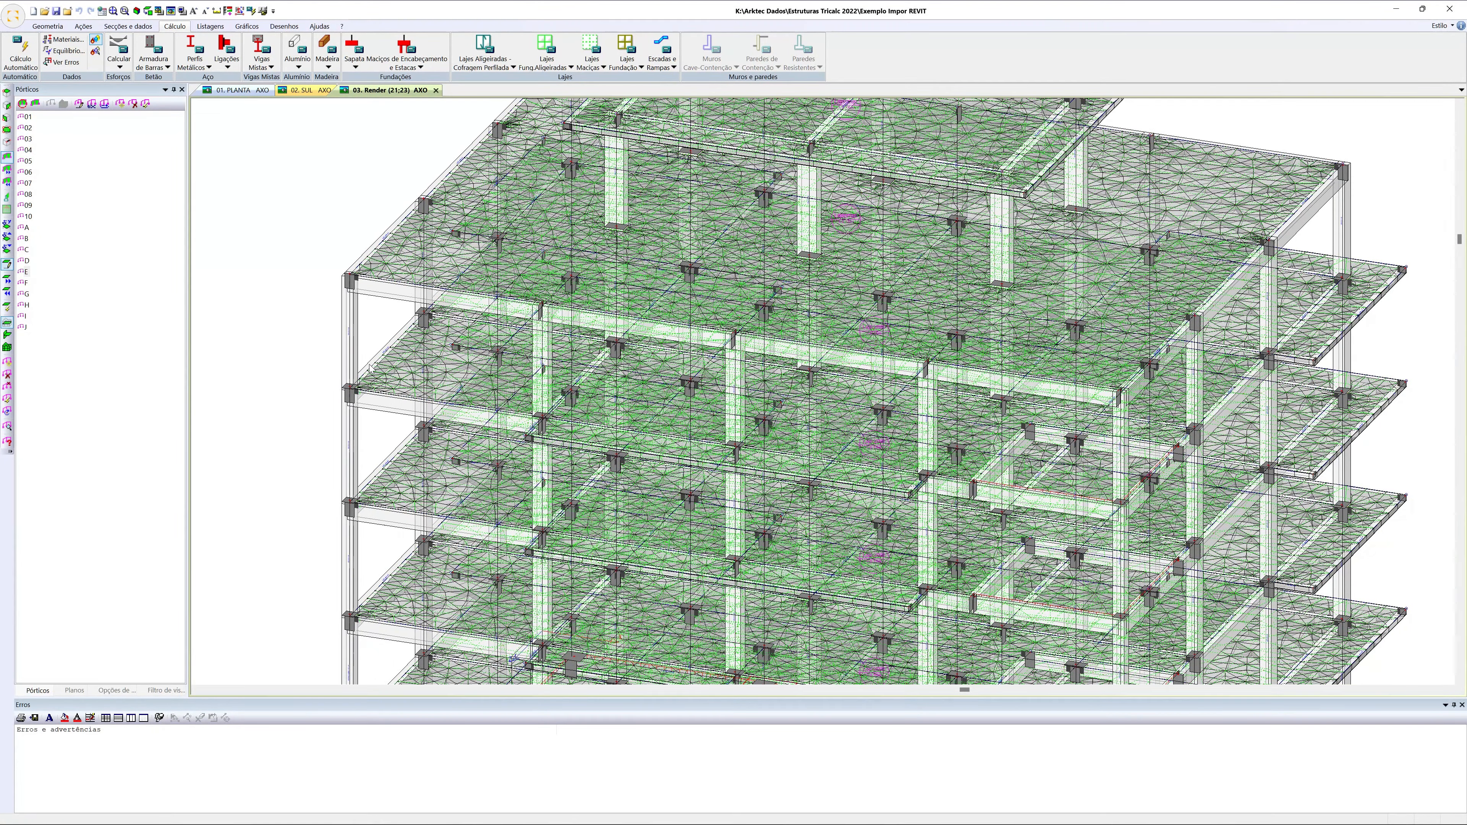
pyautogui.scroll(-4, 370, 369)
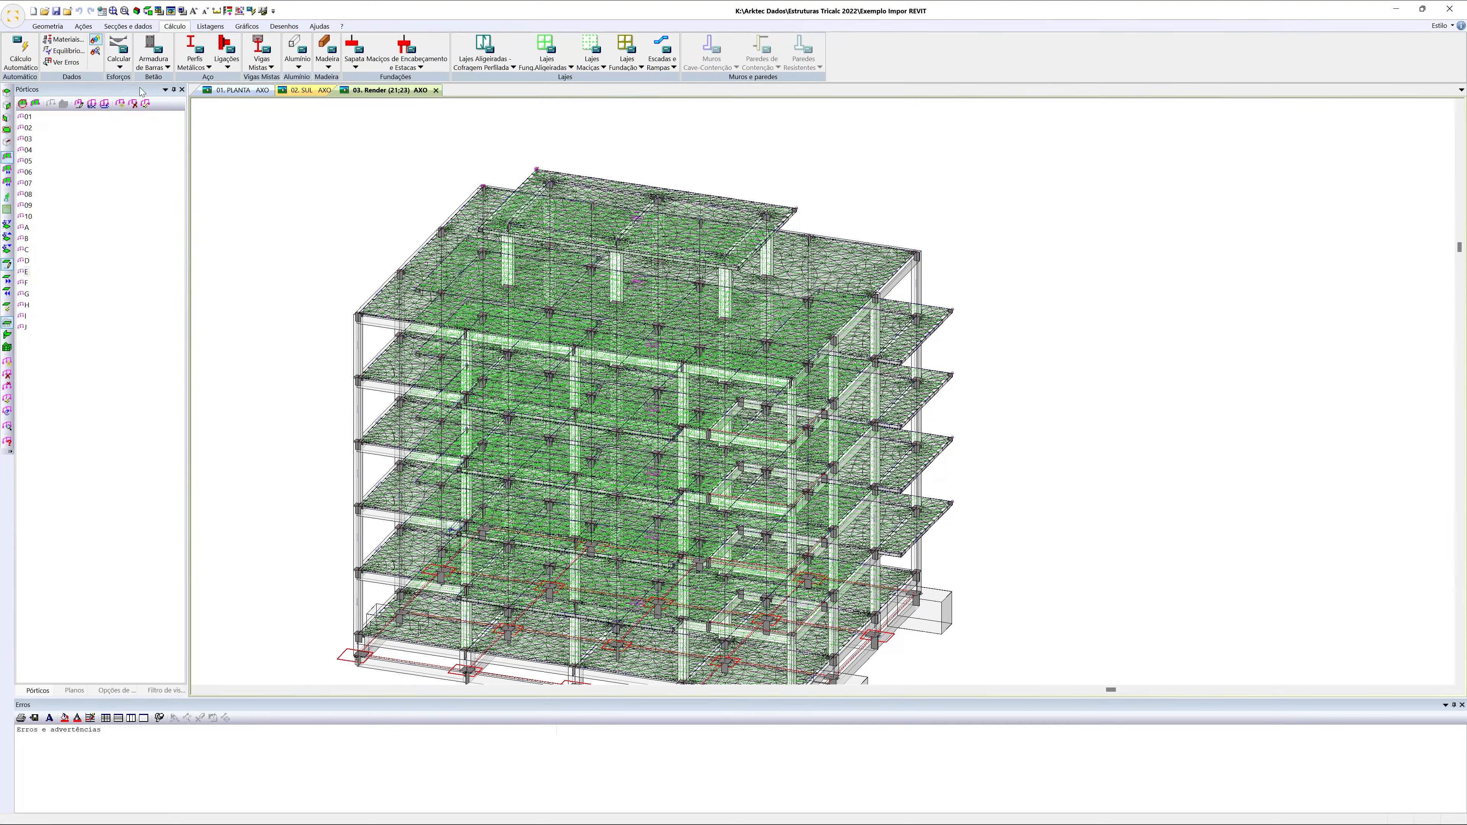
pyautogui.click(13, 17)
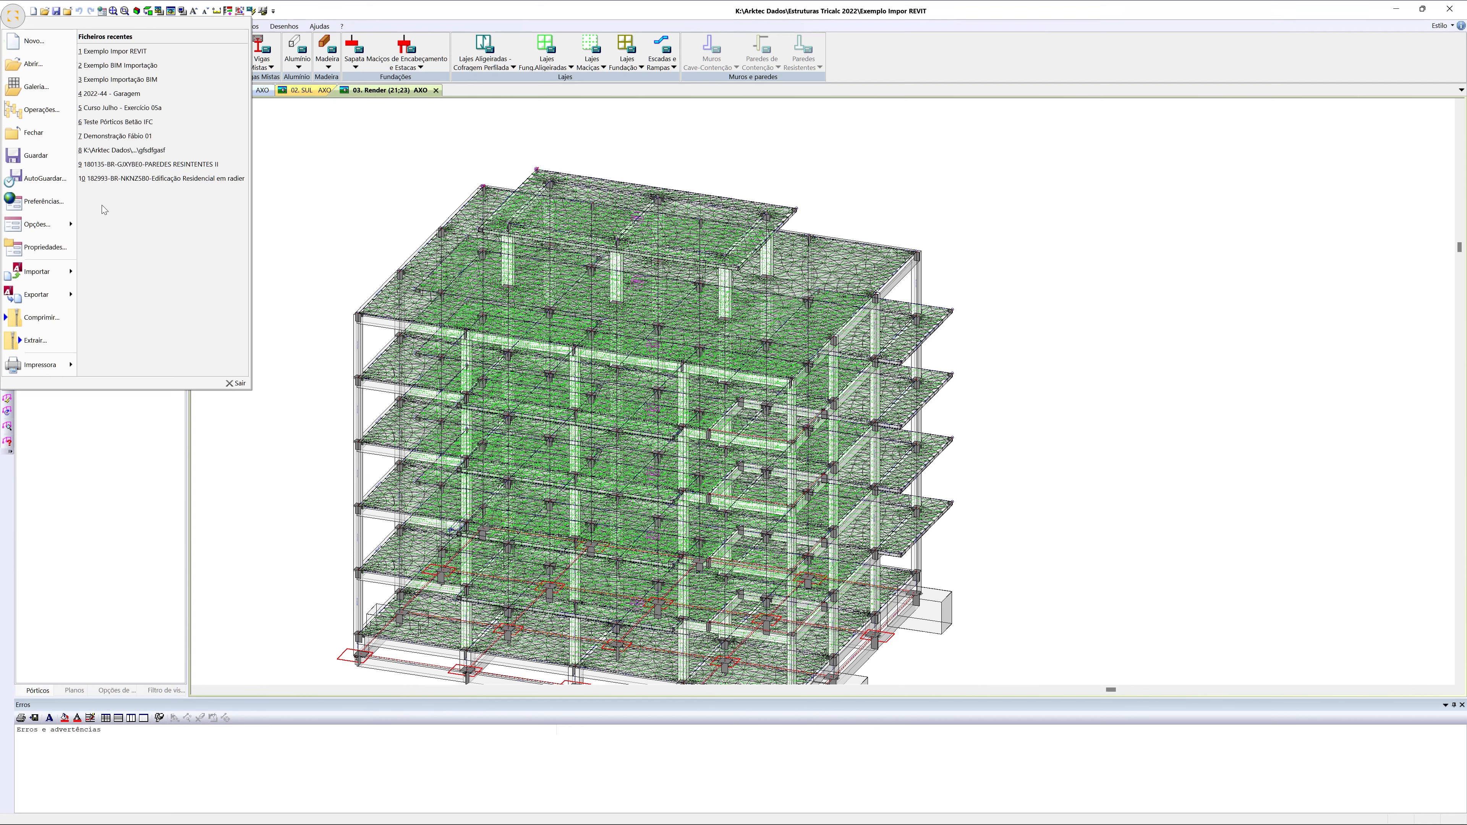
pyautogui.click(460, 15)
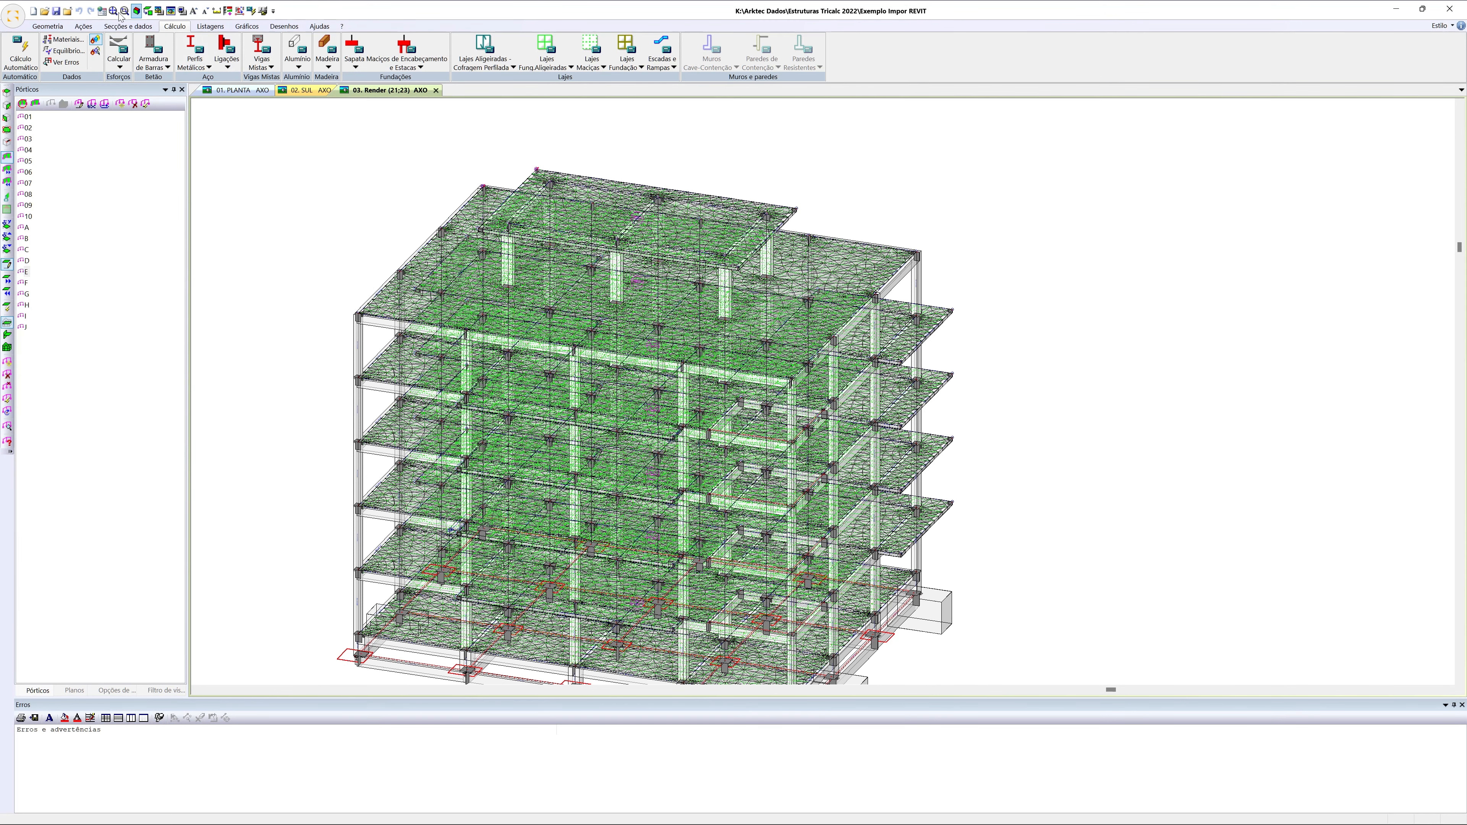
# Start creating a BIM model from the calculated structure and choose the folder Arktec Dados > PROJETOS - BIM IFC for the IFC file
pyautogui.click(59, 29)
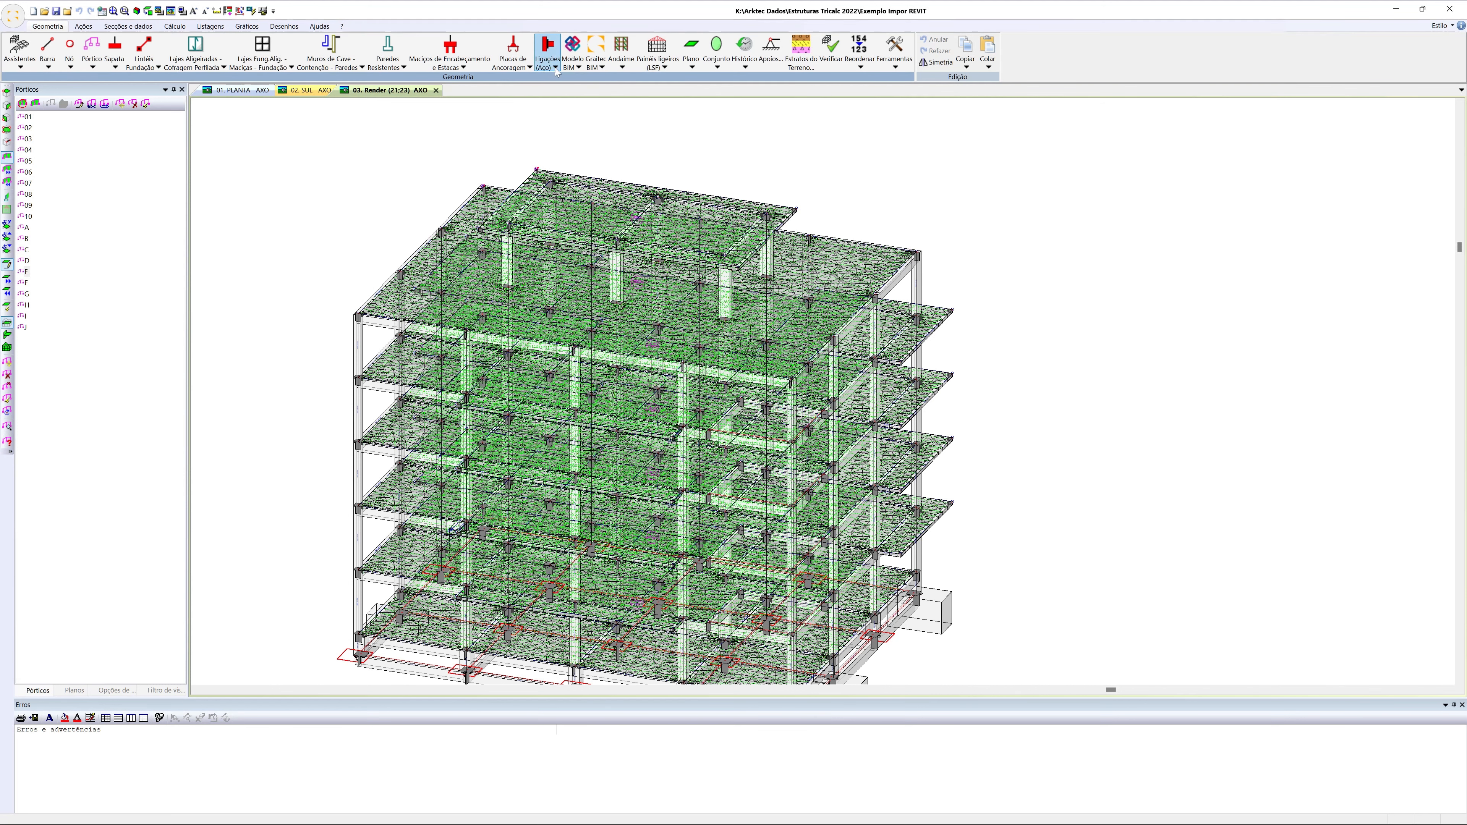
pyautogui.click(572, 55)
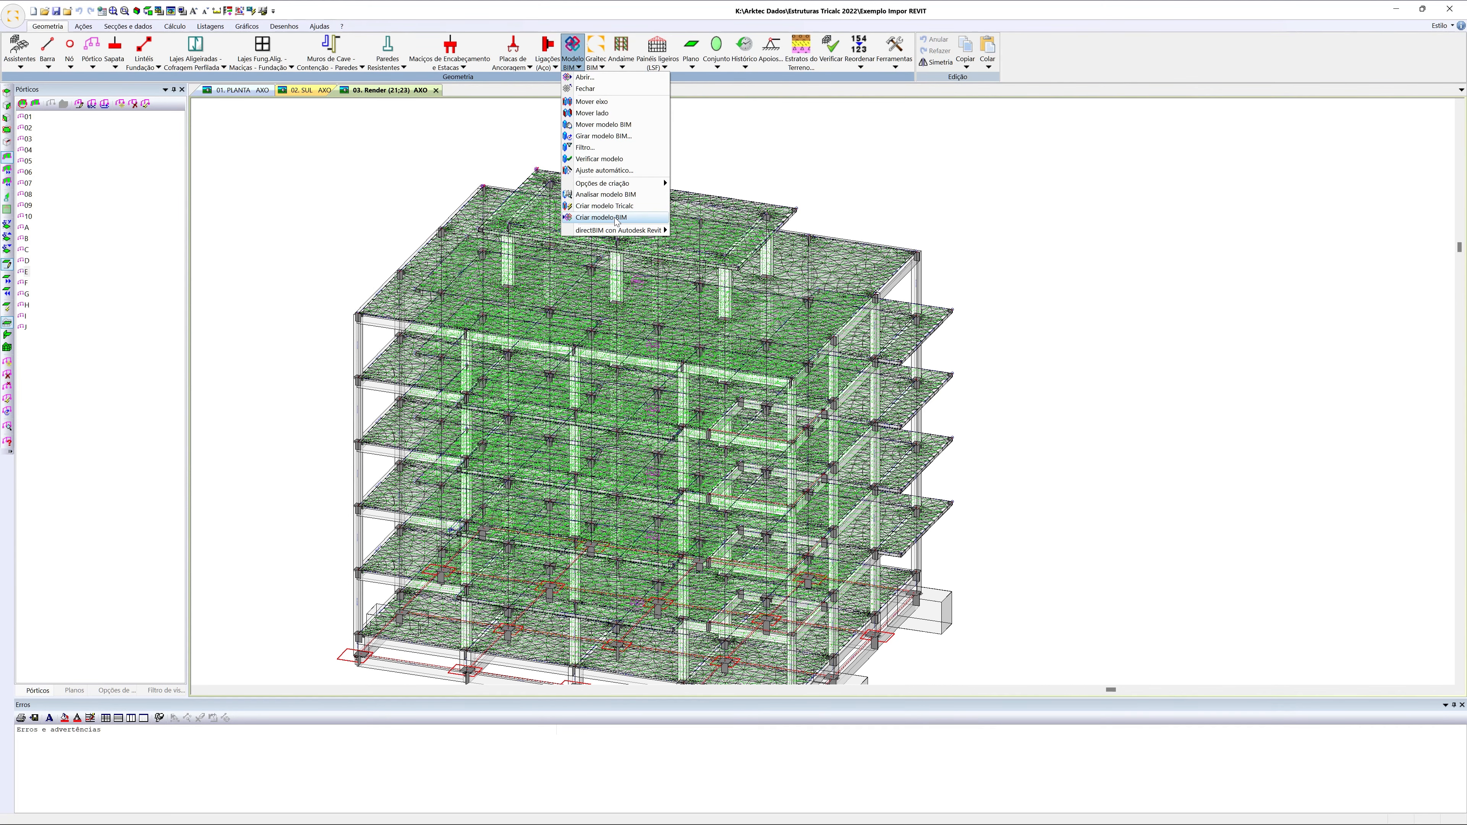
pyautogui.click(601, 217)
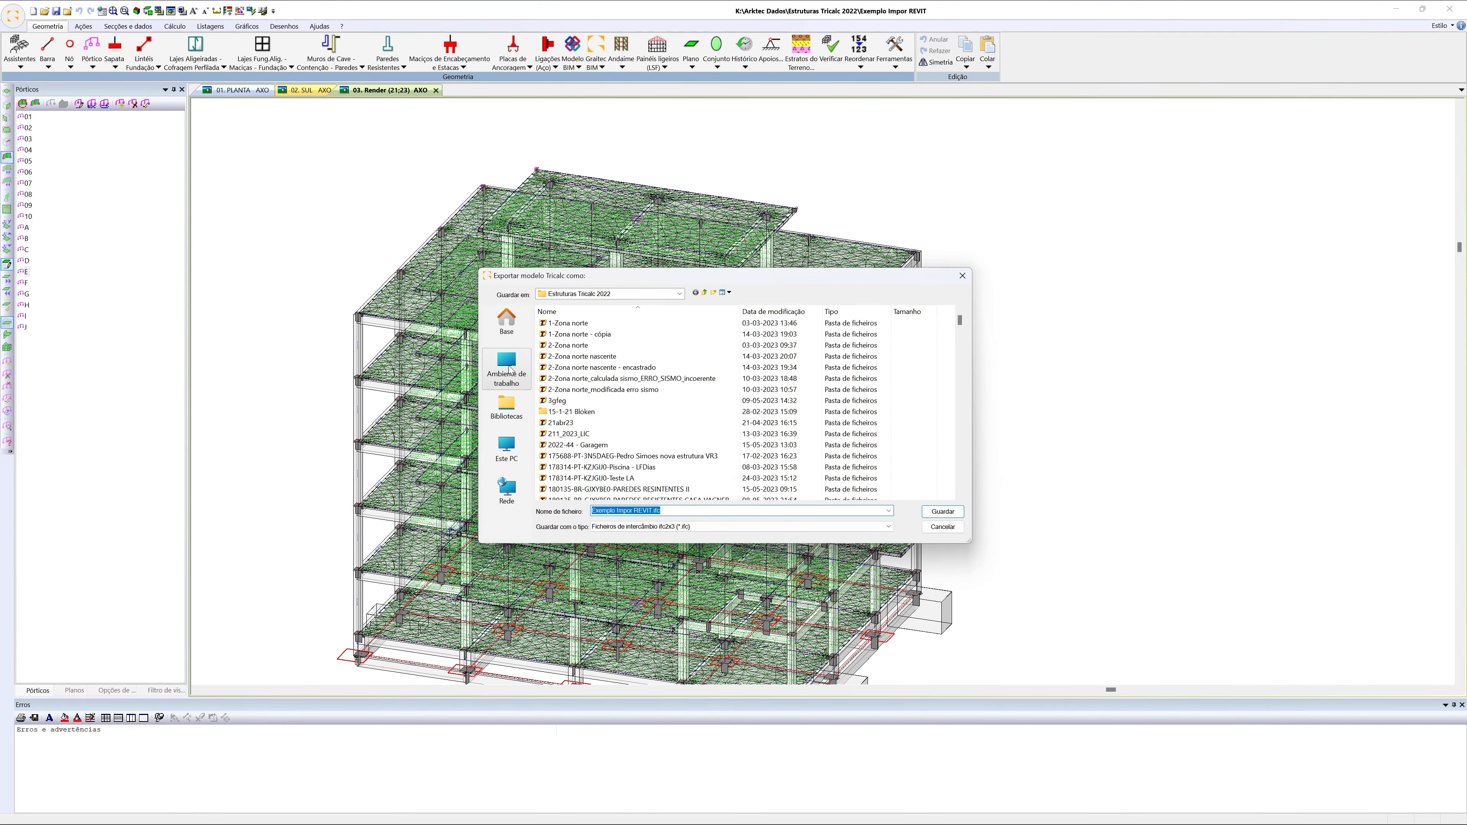
pyautogui.click(507, 322)
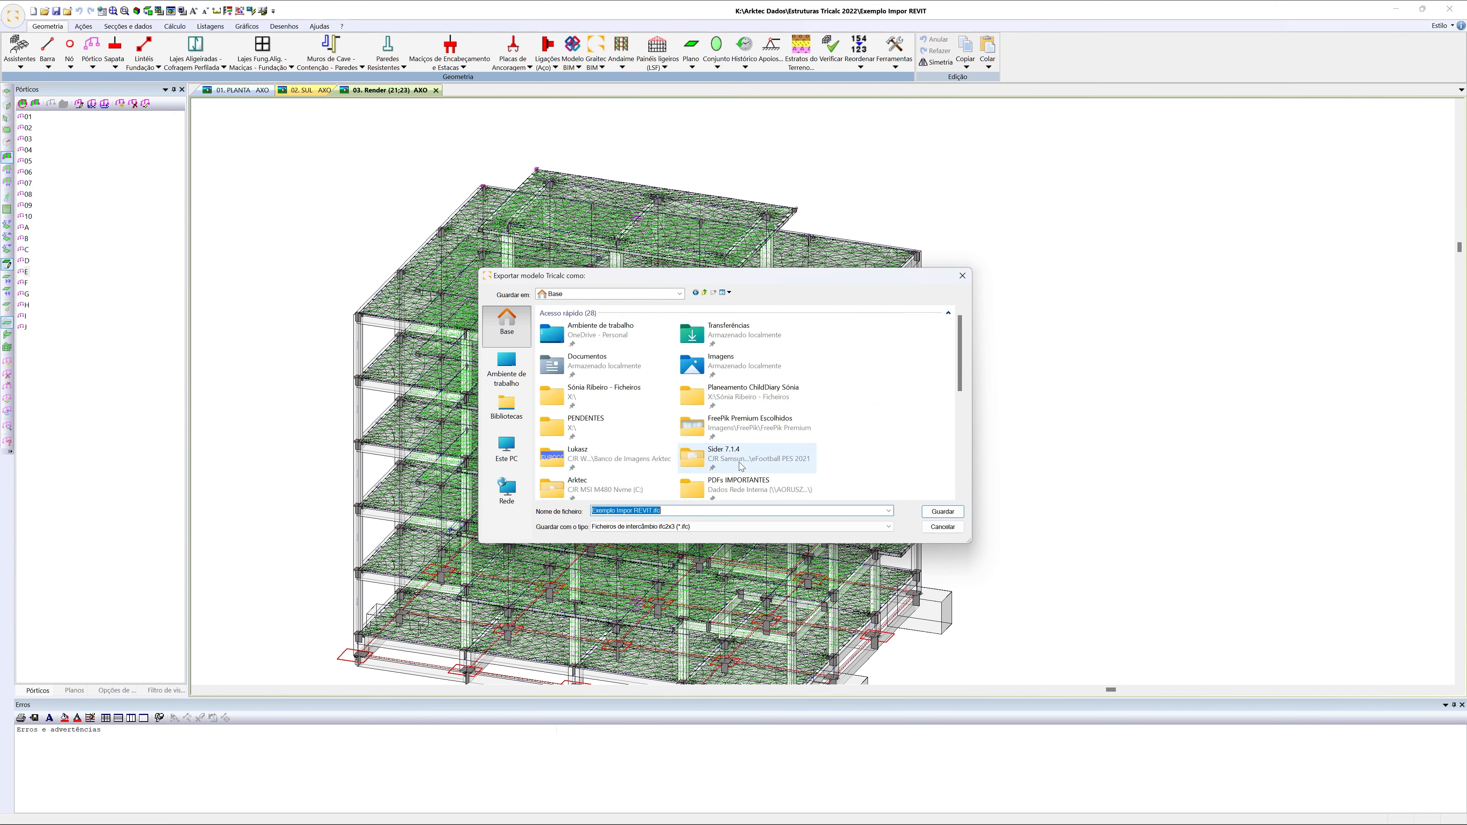
pyautogui.scroll(-3, 745, 462)
pyautogui.doubleClick(704, 471)
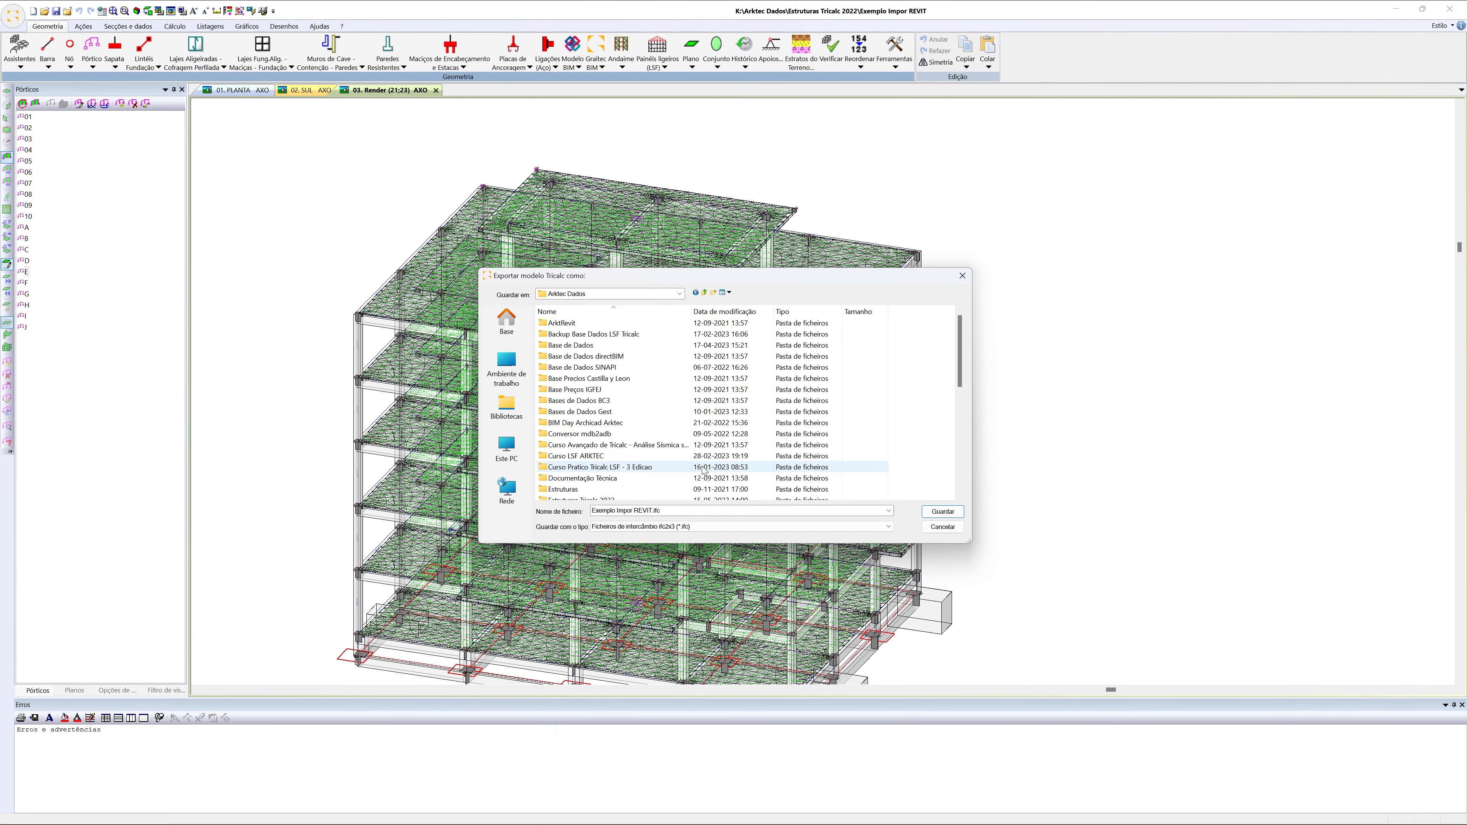
pyautogui.scroll(-2, 614, 457)
pyautogui.scroll(-6, 614, 456)
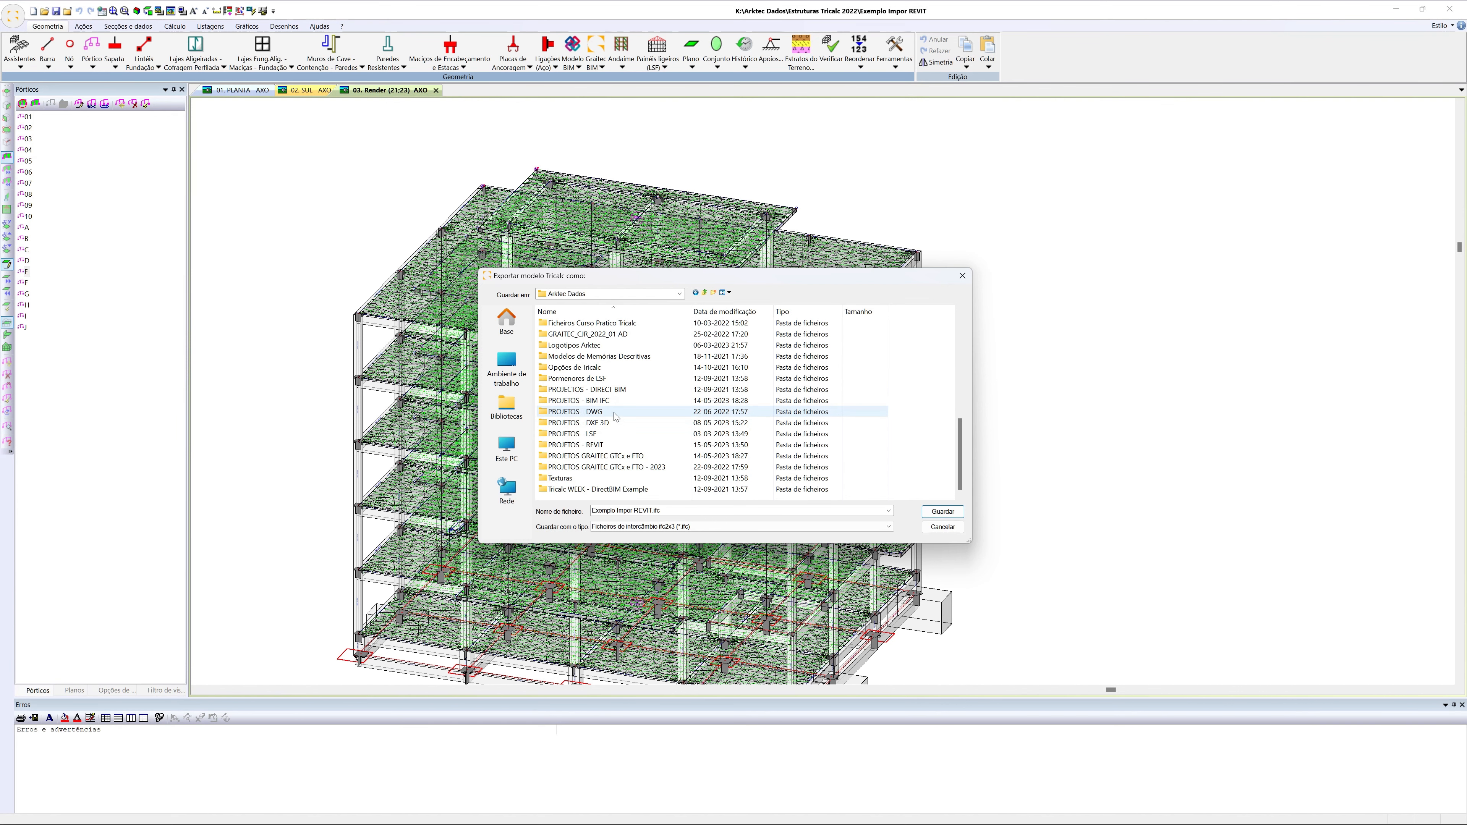
pyautogui.doubleClick(575, 401)
# Export the model as "Exemplo Exportado de Tricalc.ifc", translating it back to the position it had when imported
pyautogui.click(631, 510)
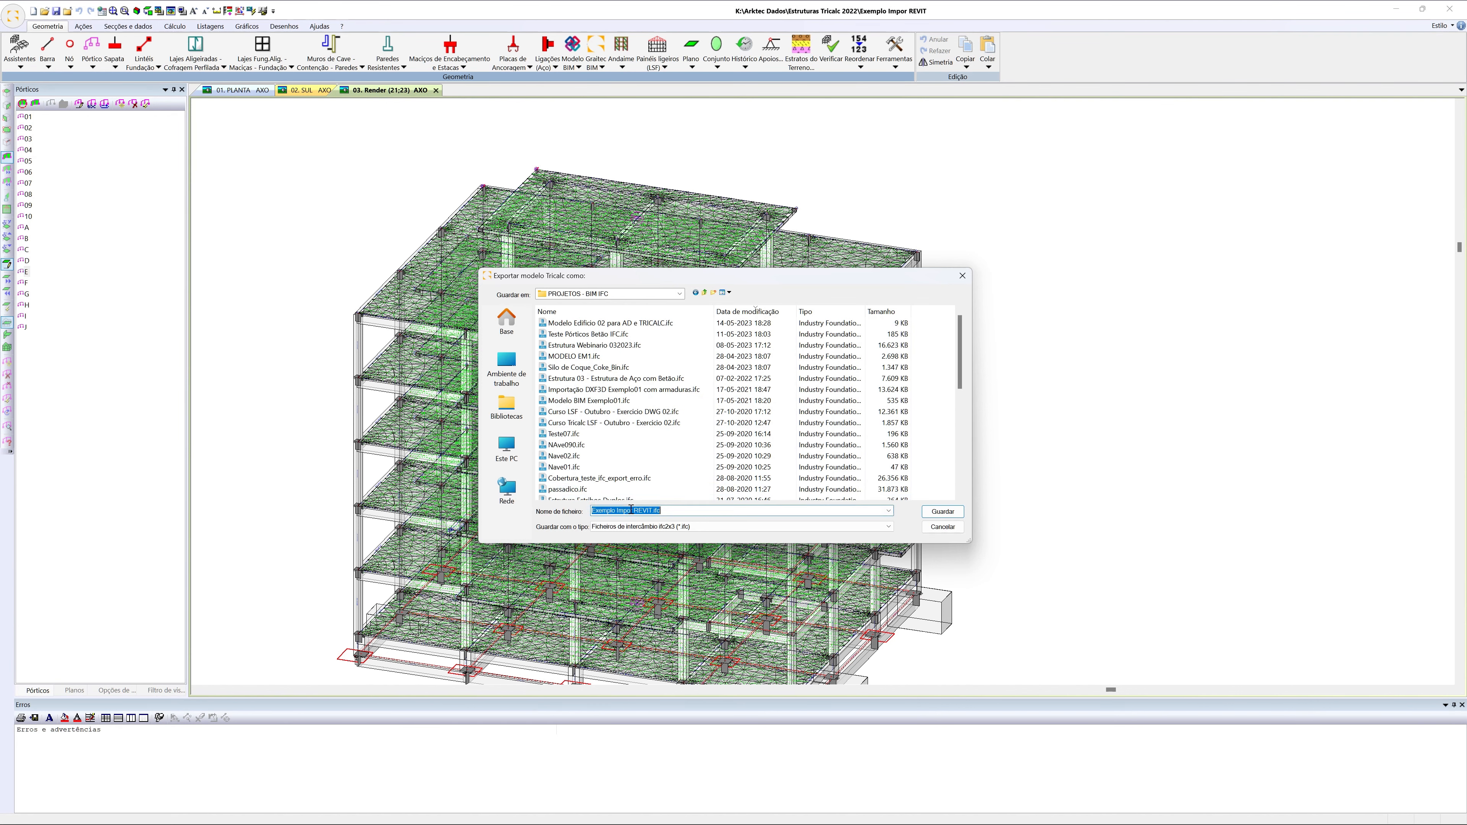
pyautogui.moveTo(617, 509); pyautogui.dragTo(654, 512)
pyautogui.write('Expo')
pyautogui.click(937, 510)
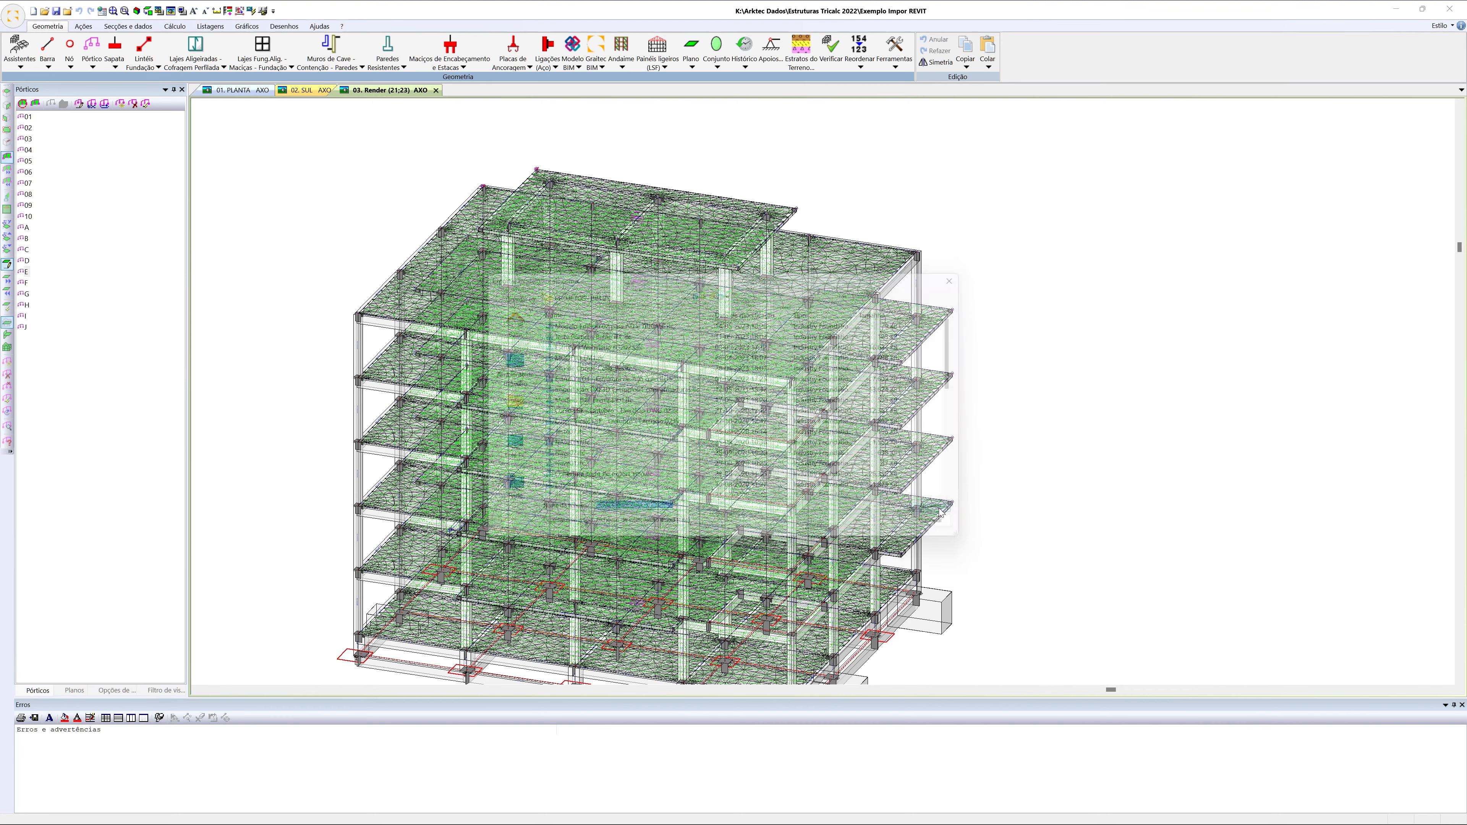
pyautogui.click(711, 575)
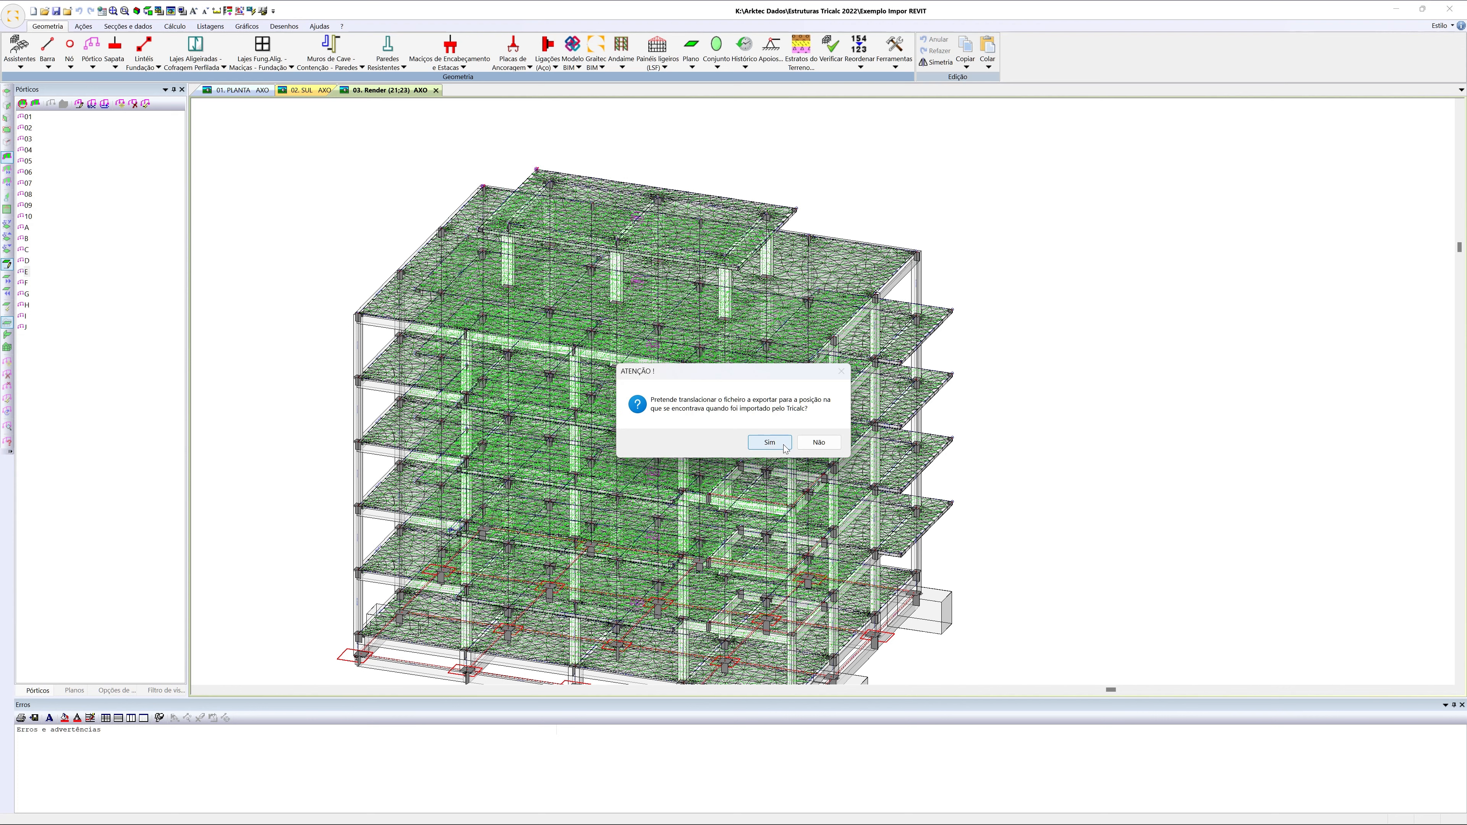
pyautogui.click(770, 442)
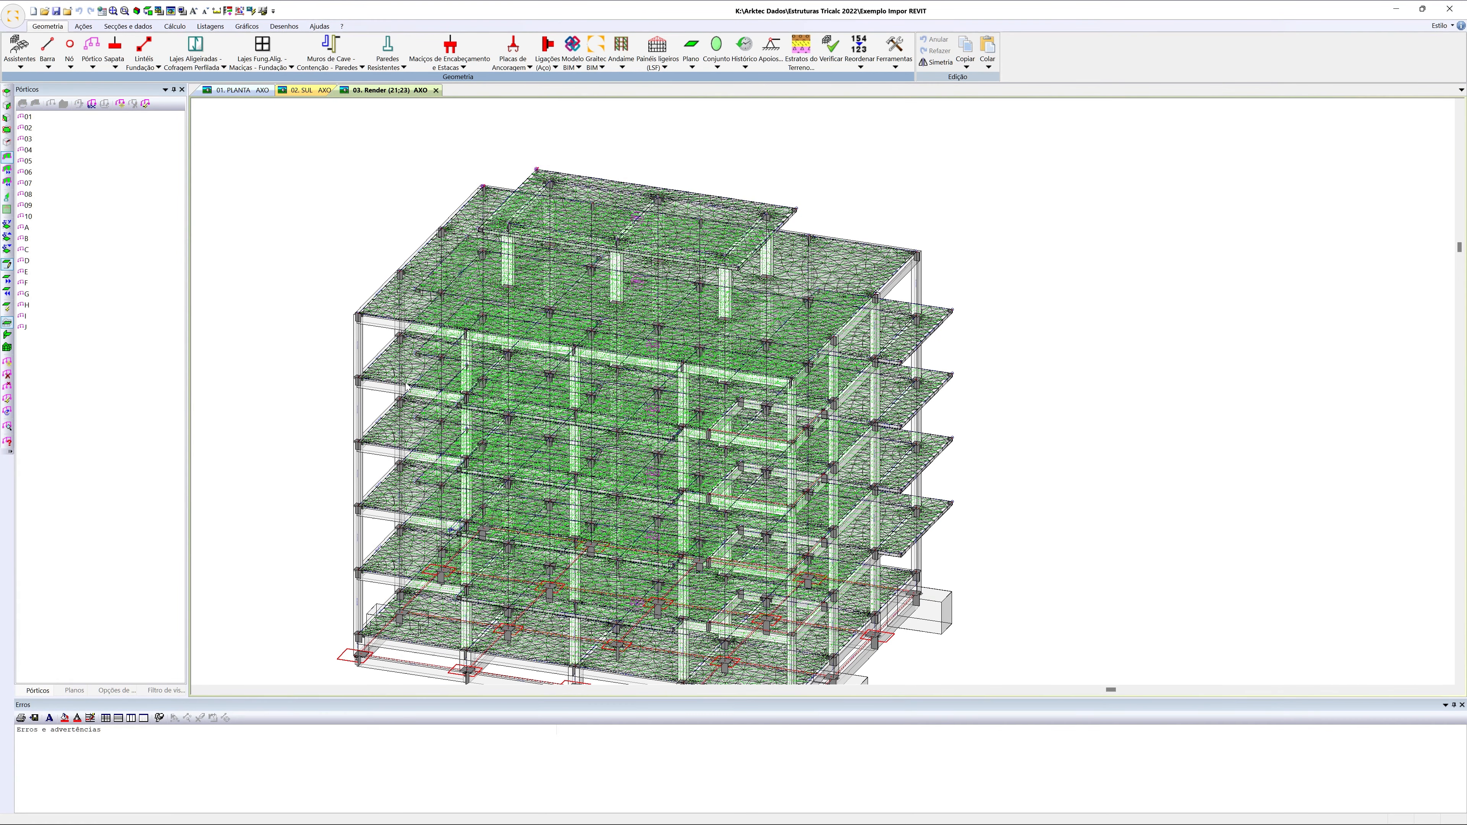
# Switch to Revit, close the open building model and create a new project
pyautogui.click(864, 813)
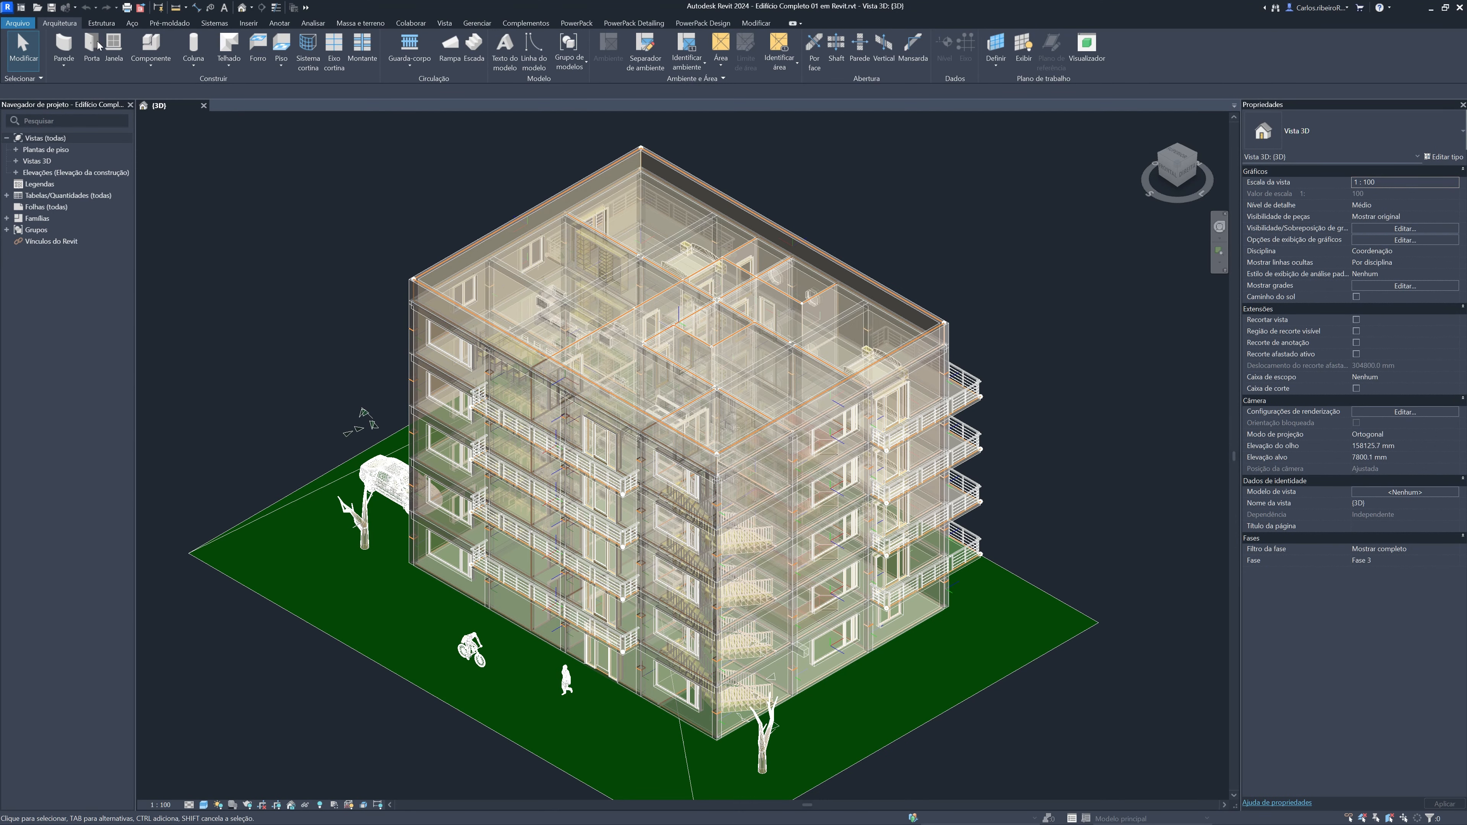
pyautogui.click(19, 24)
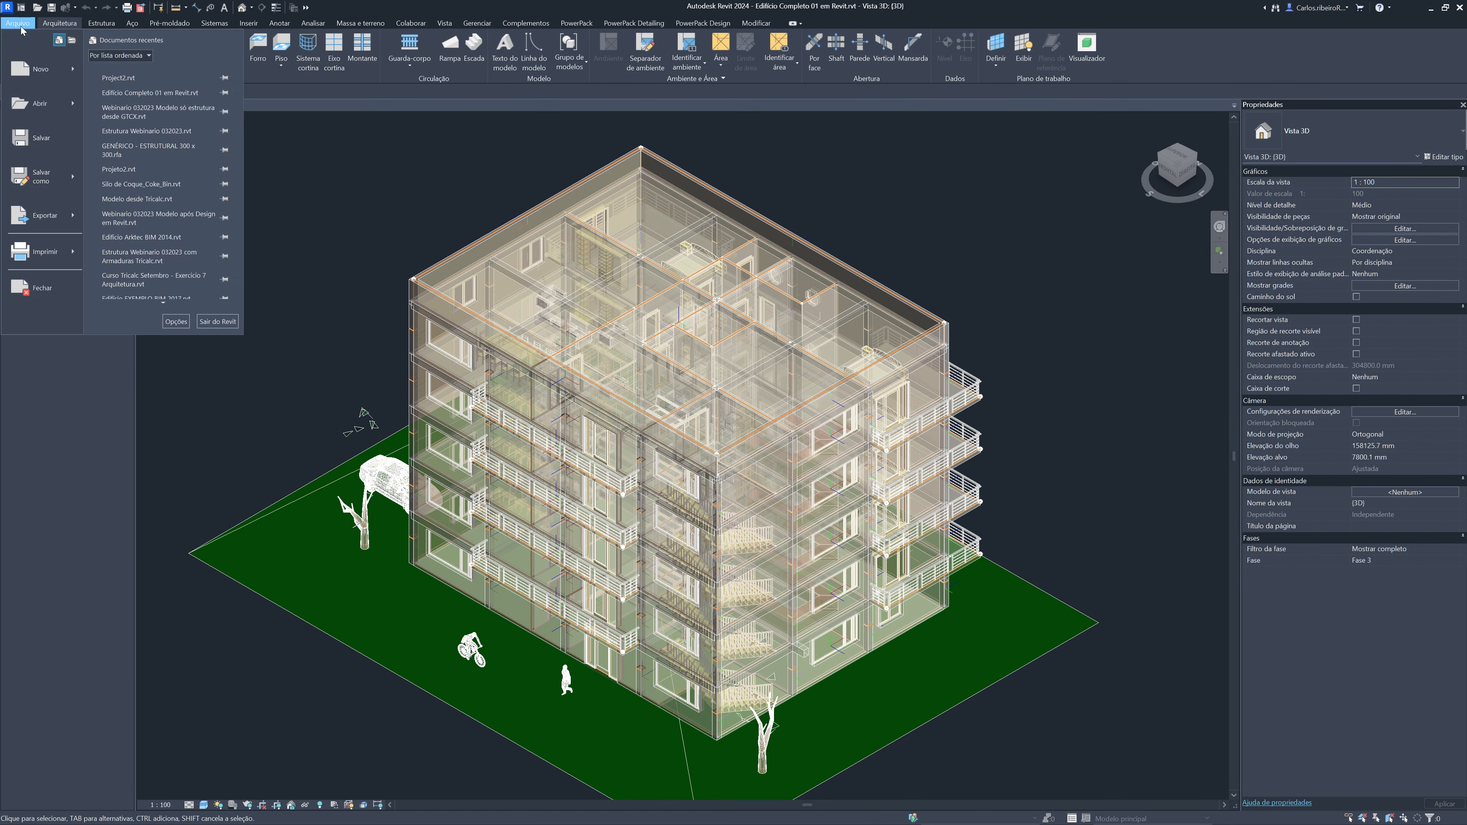
pyautogui.click(49, 291)
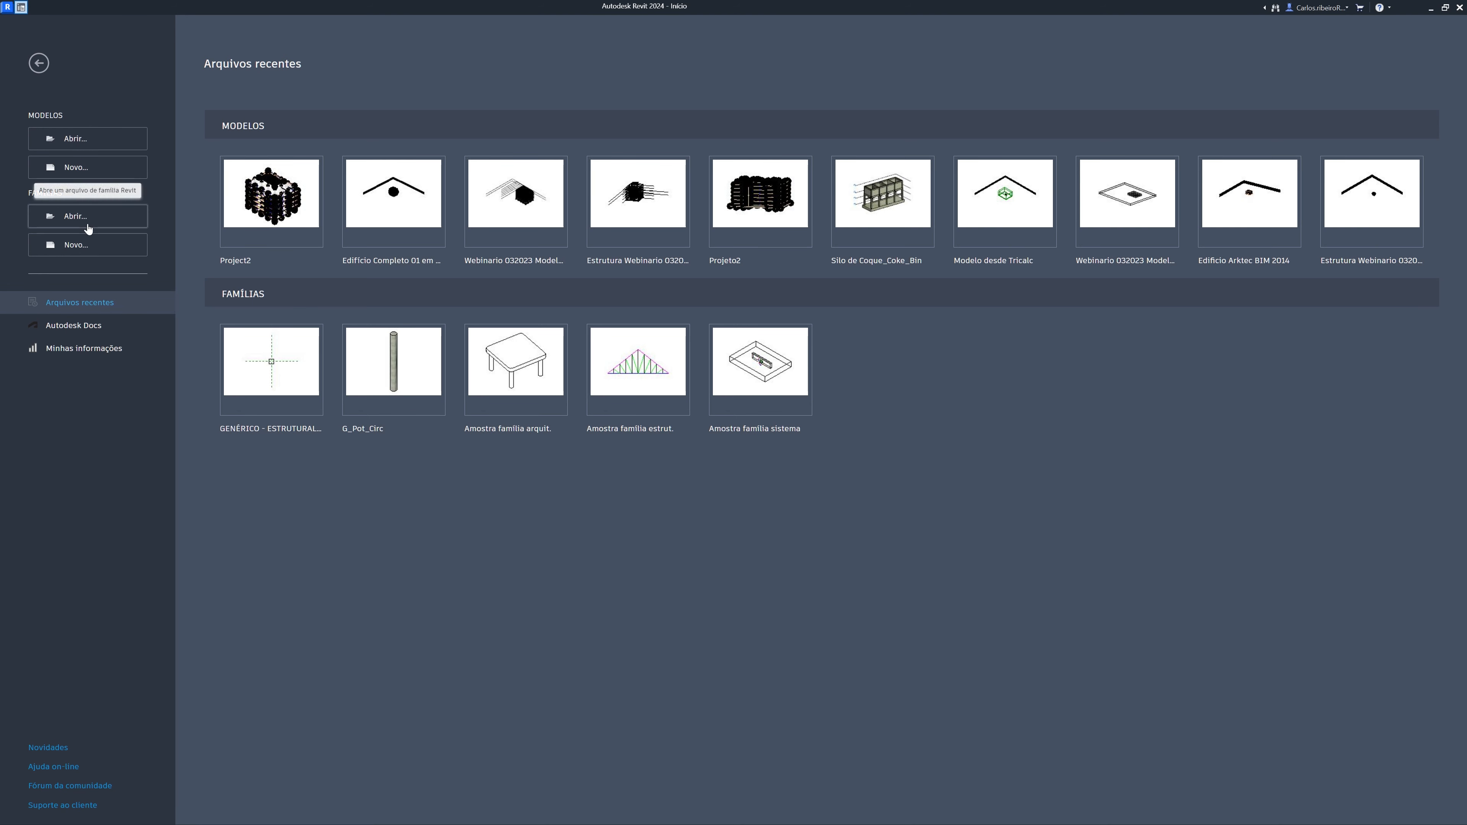
pyautogui.click(91, 172)
pyautogui.click(708, 454)
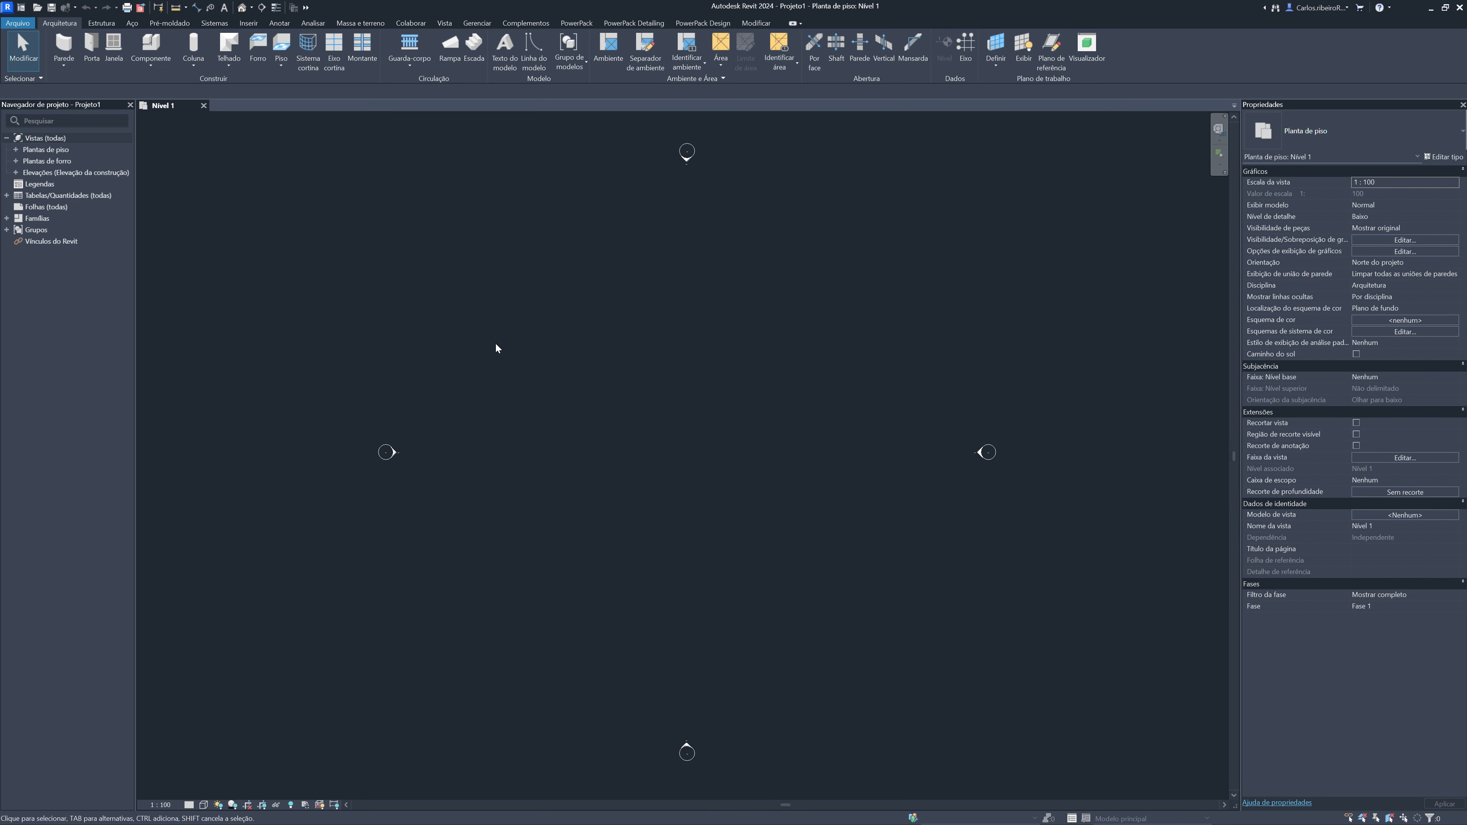
# Start opening an IFC file and browse on drive K: to Arktec Dados > PROJETOS - BIM IFC
pyautogui.click(20, 23)
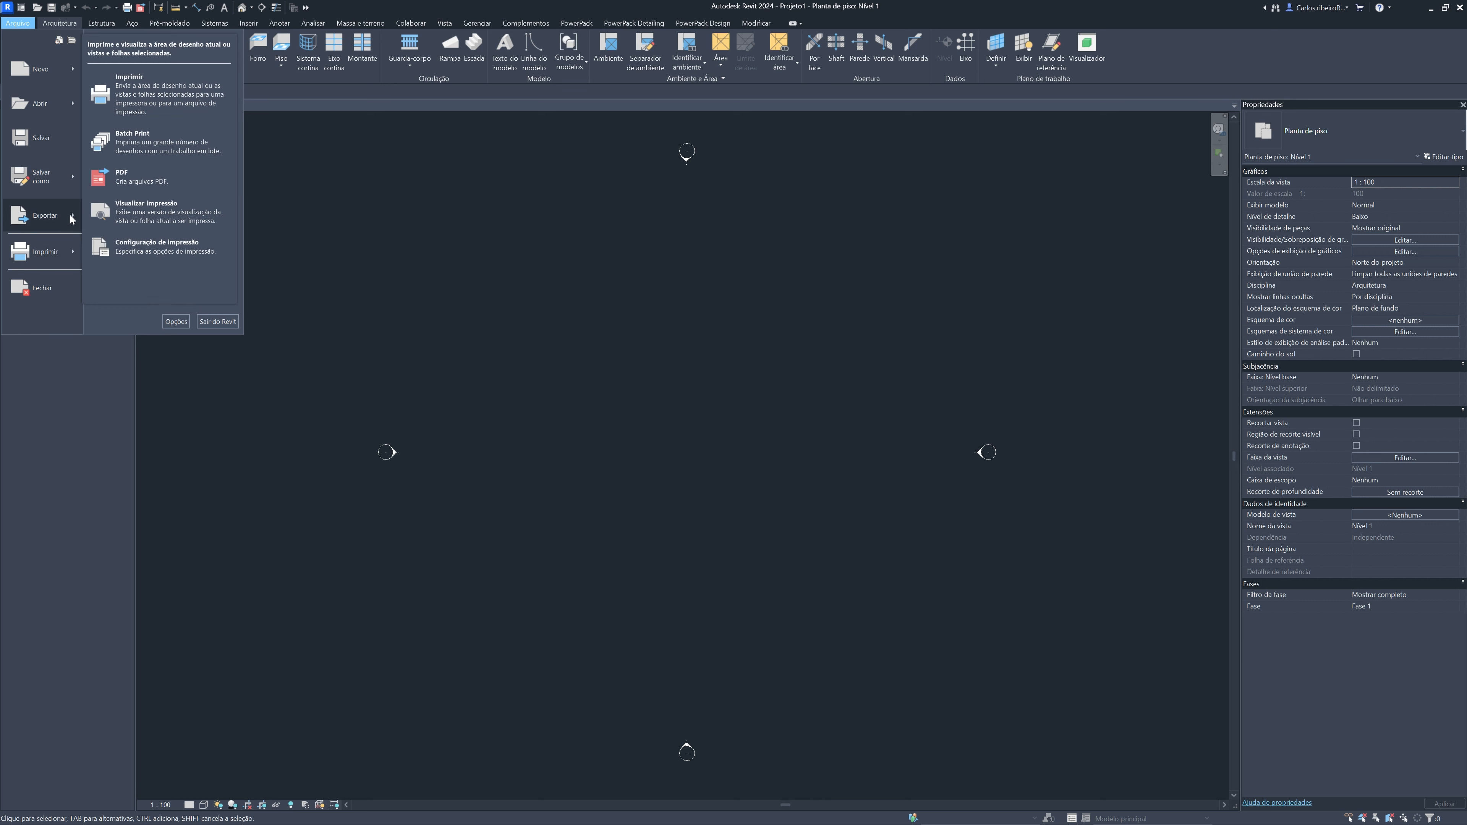
pyautogui.moveTo(74, 222)
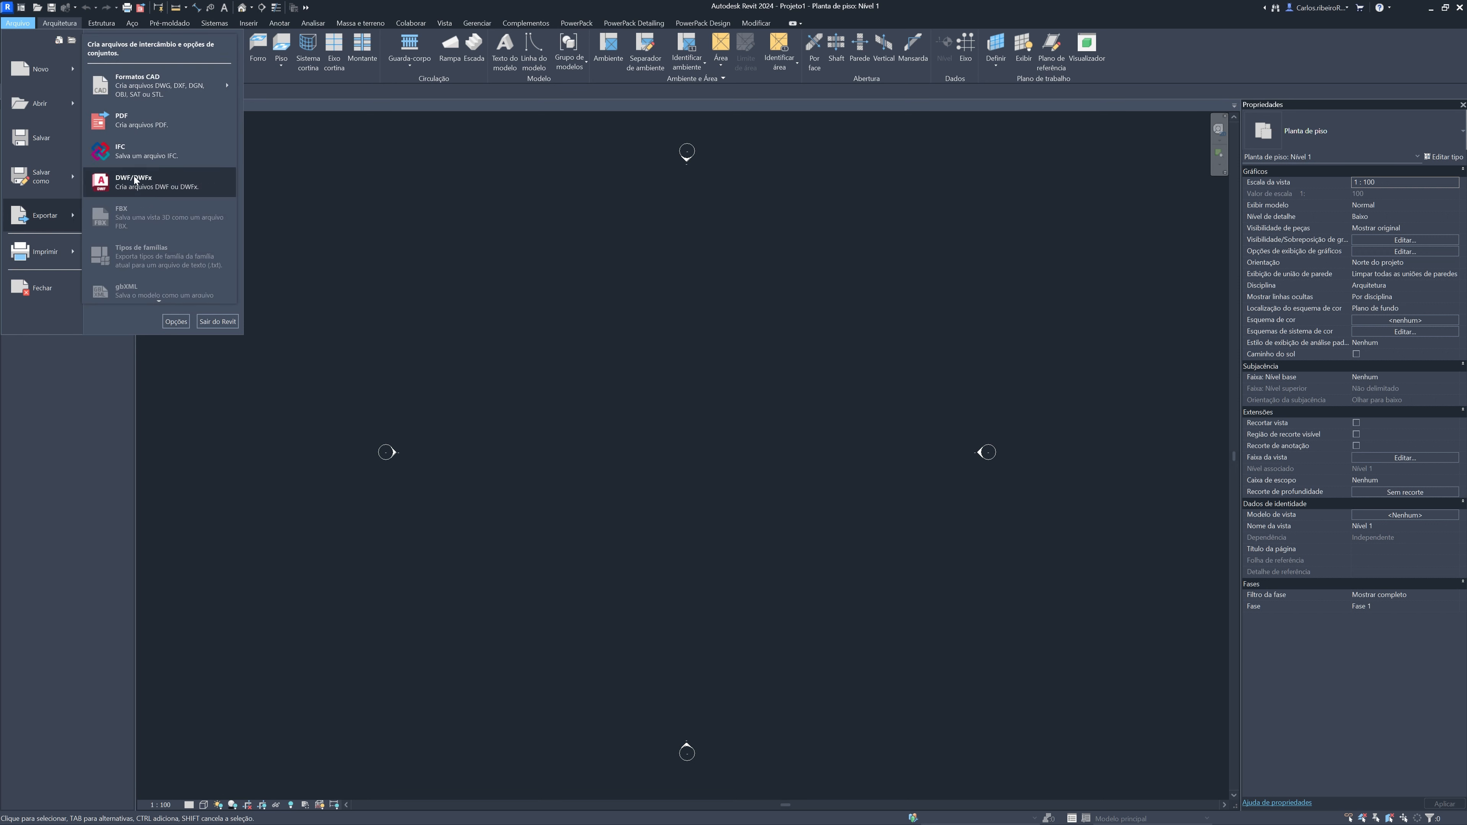
pyautogui.moveTo(59, 103)
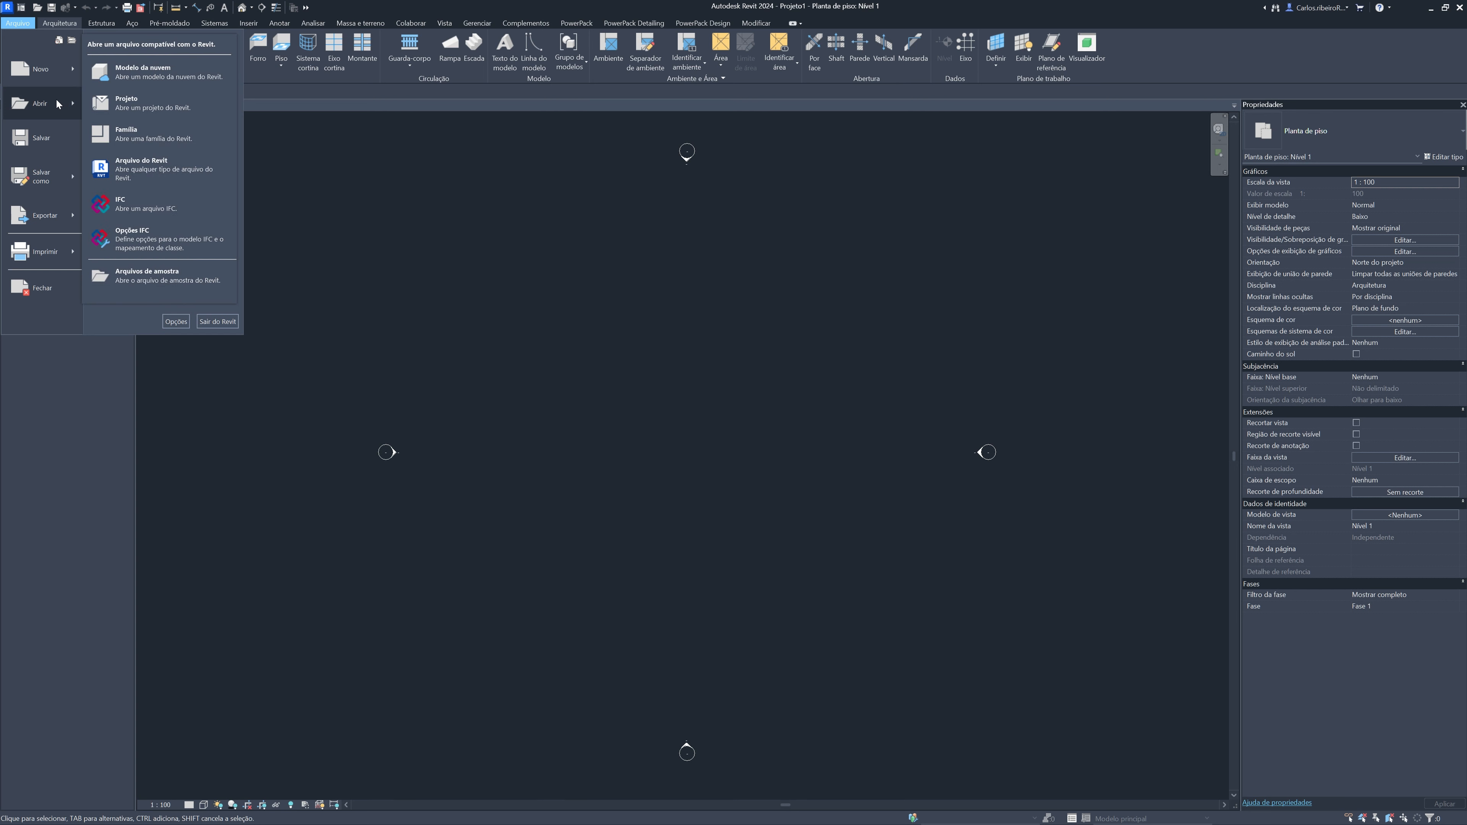
pyautogui.click(181, 203)
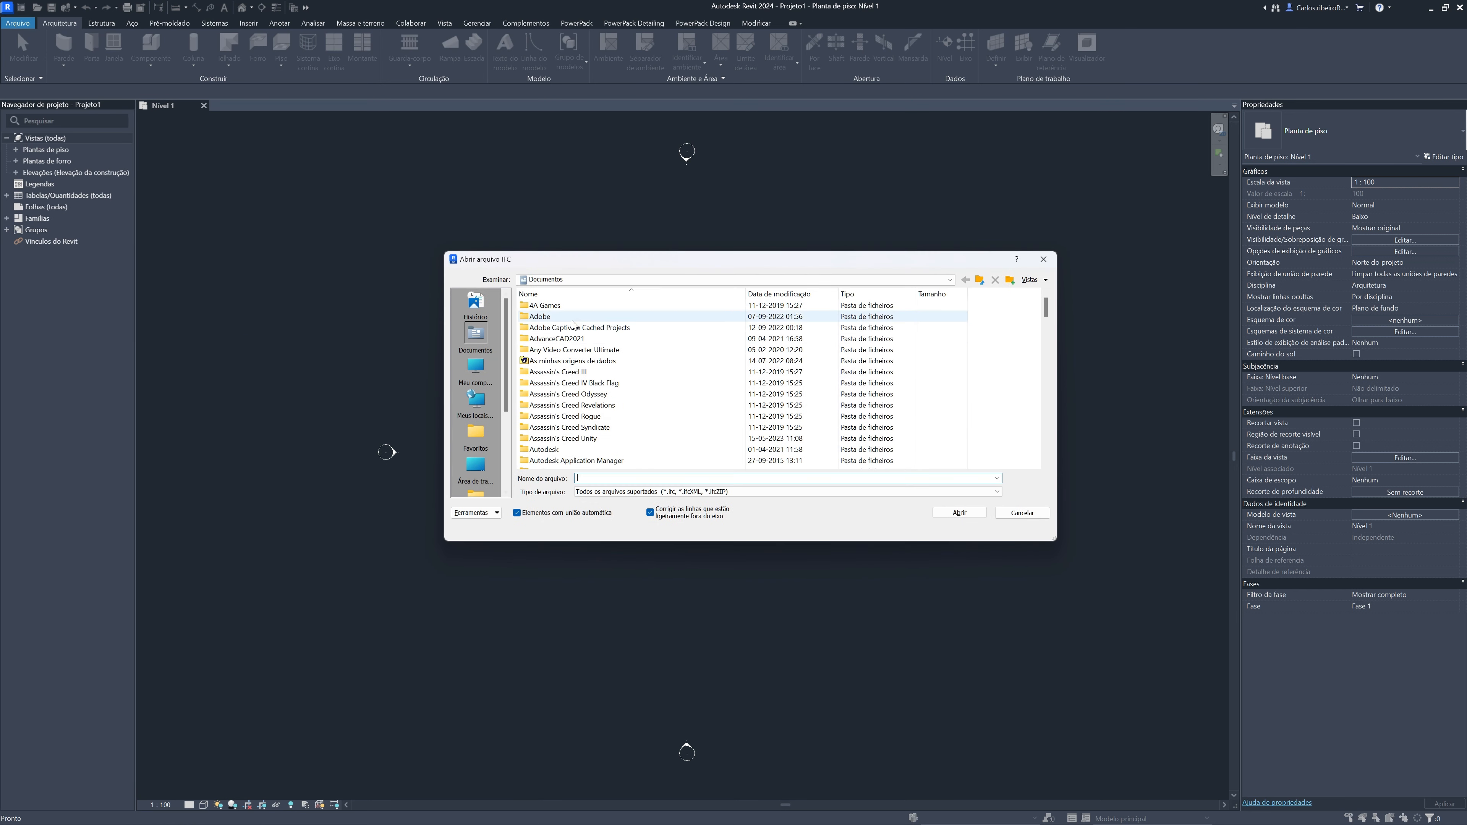
pyautogui.click(480, 376)
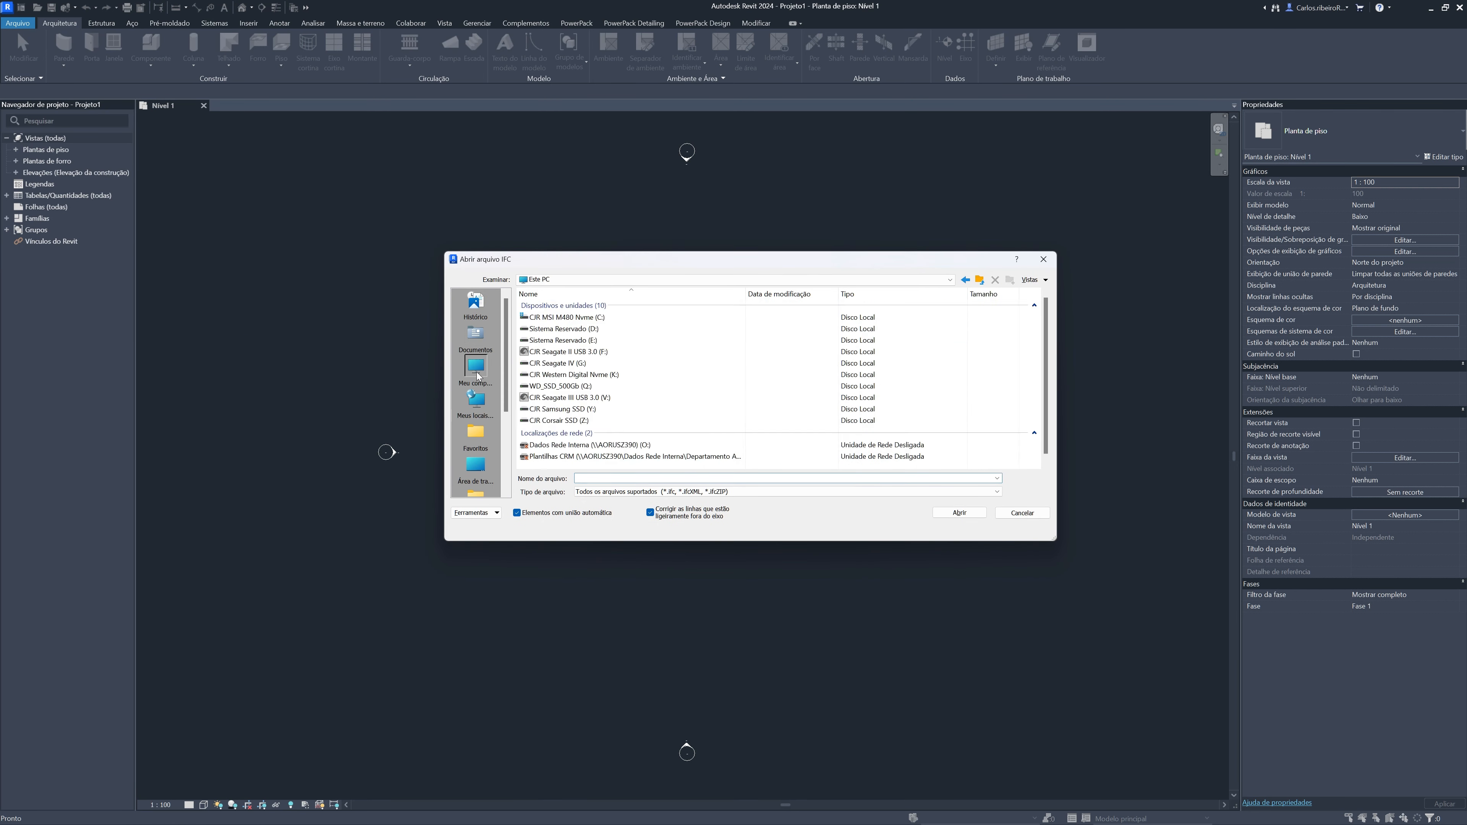
pyautogui.click(632, 375)
pyautogui.doubleClick(632, 376)
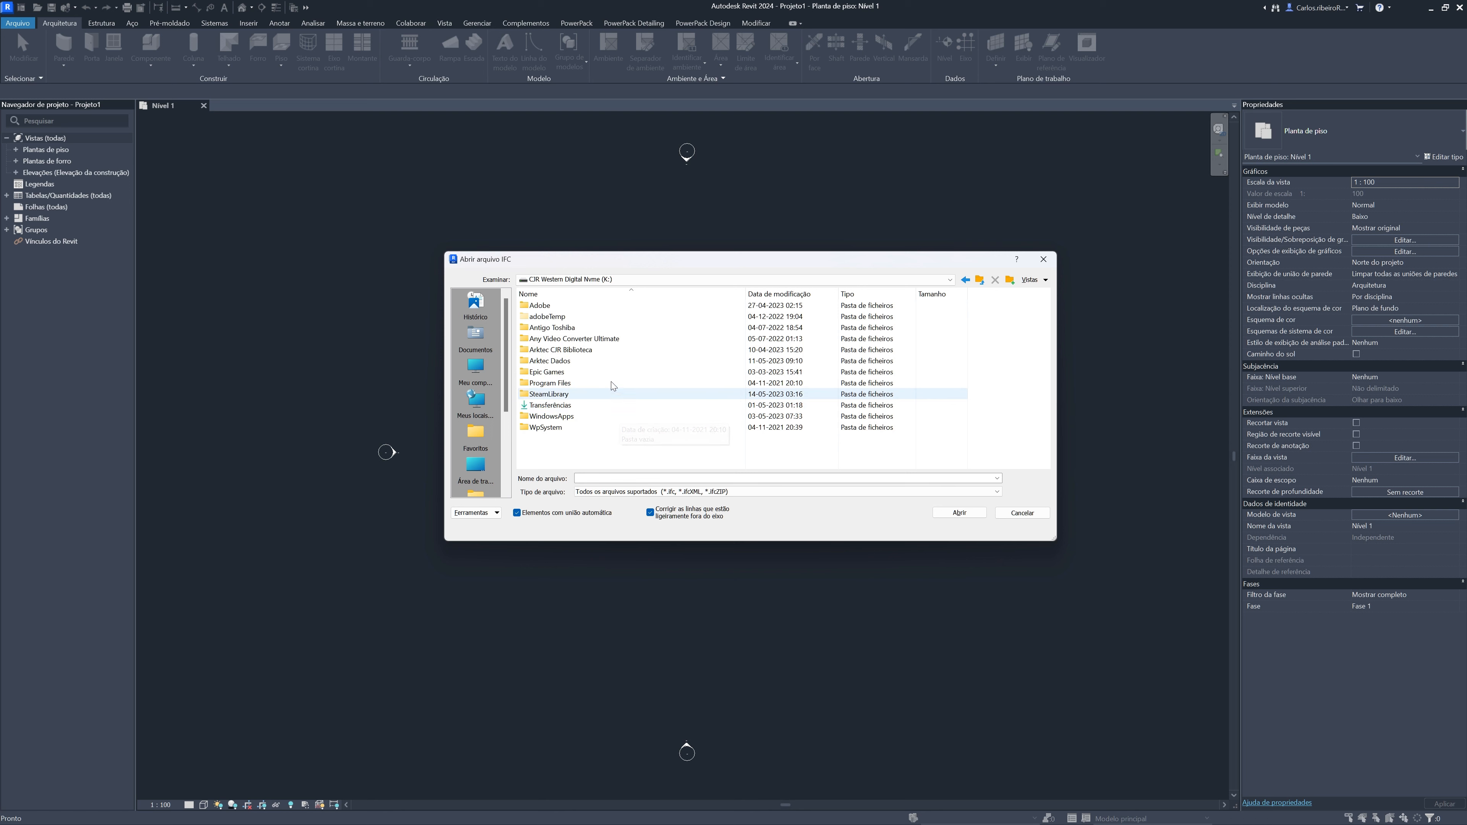
pyautogui.doubleClick(608, 362)
pyautogui.scroll(-6, 636, 364)
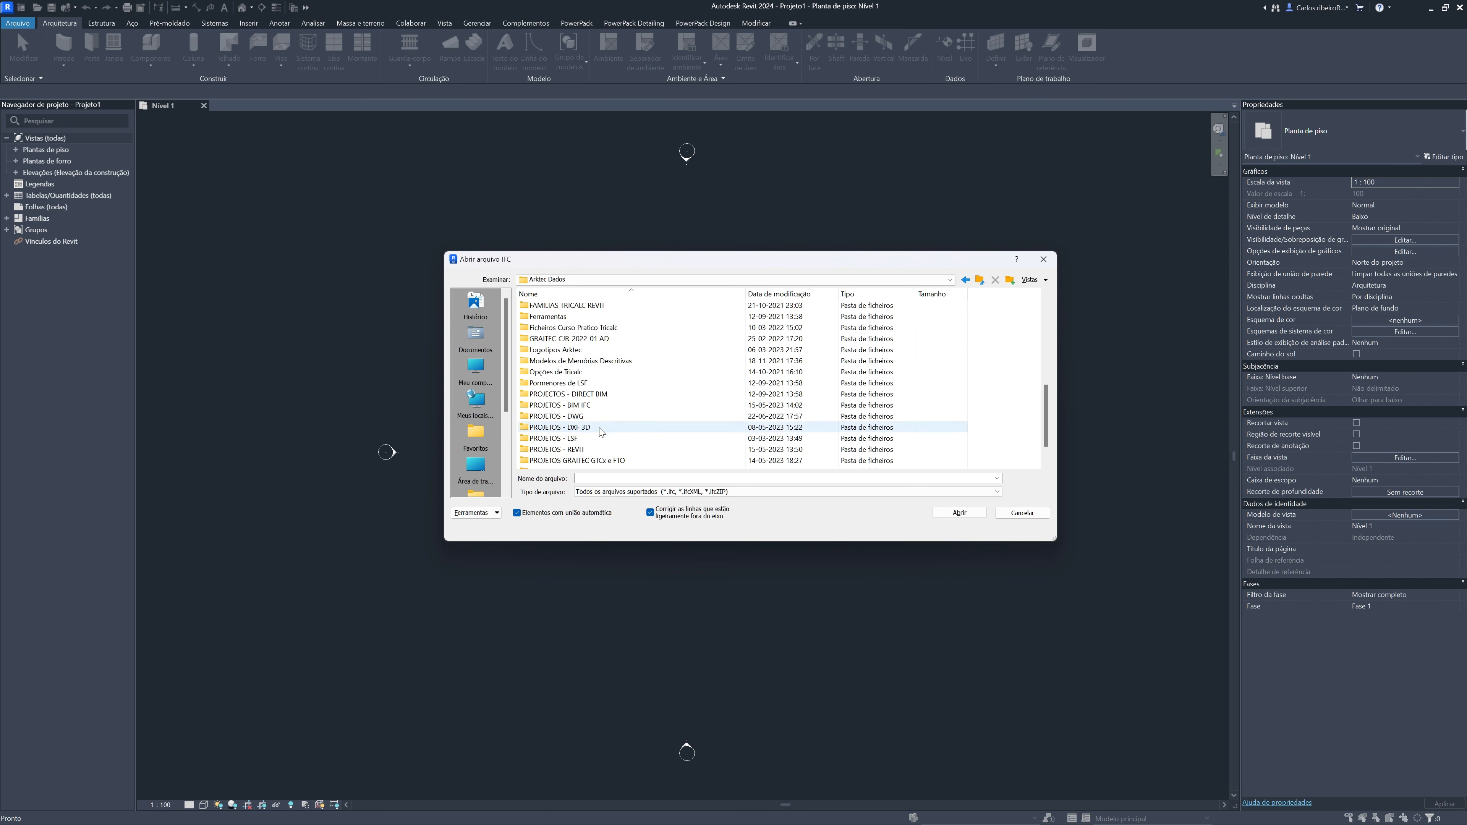
pyautogui.doubleClick(664, 405)
# Sort the files by modification date and open "Exemplo Exportado de Tricalc.ifc"
pyautogui.click(785, 294)
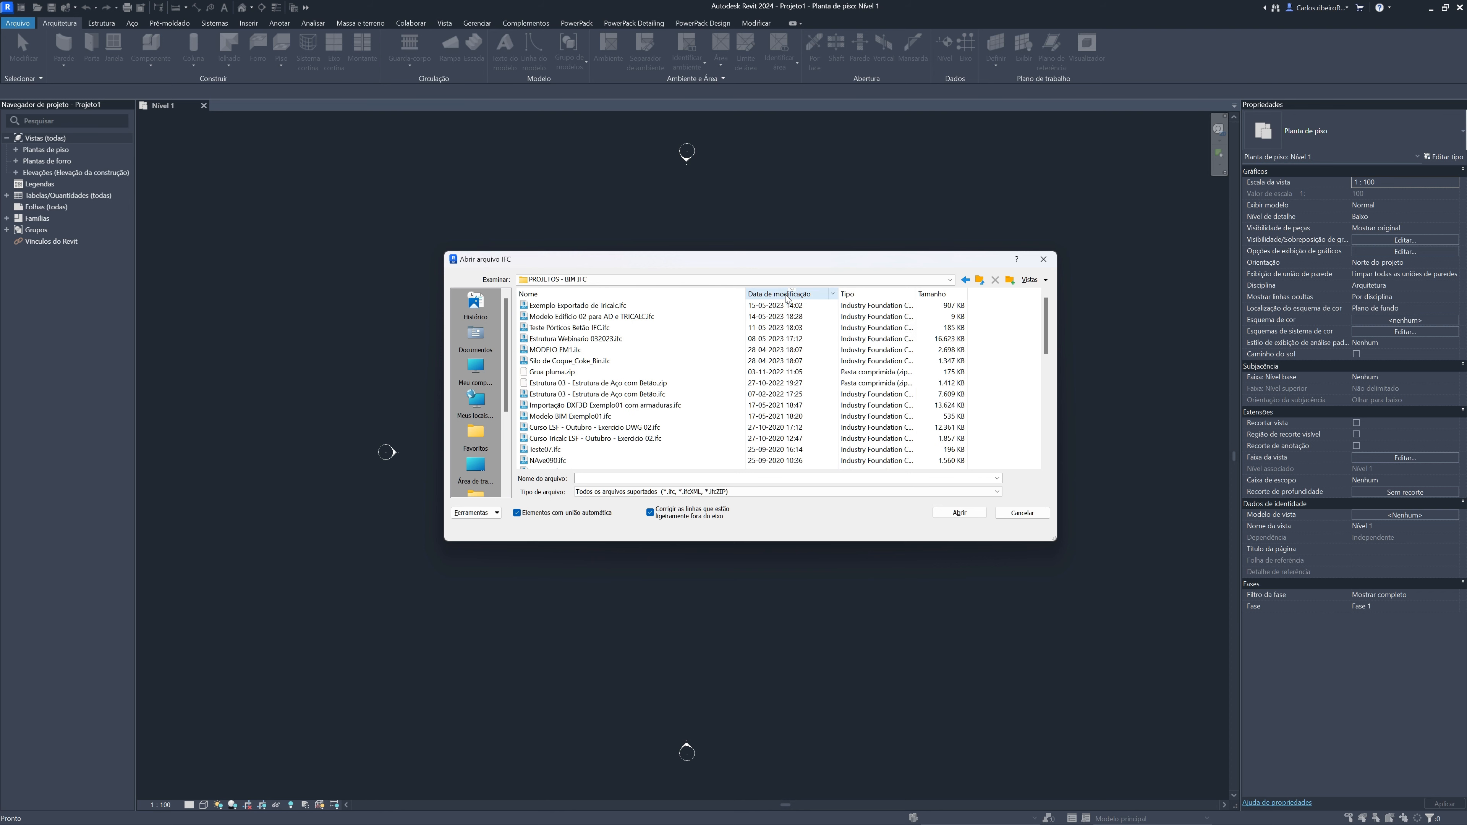
pyautogui.click(774, 305)
pyautogui.click(960, 512)
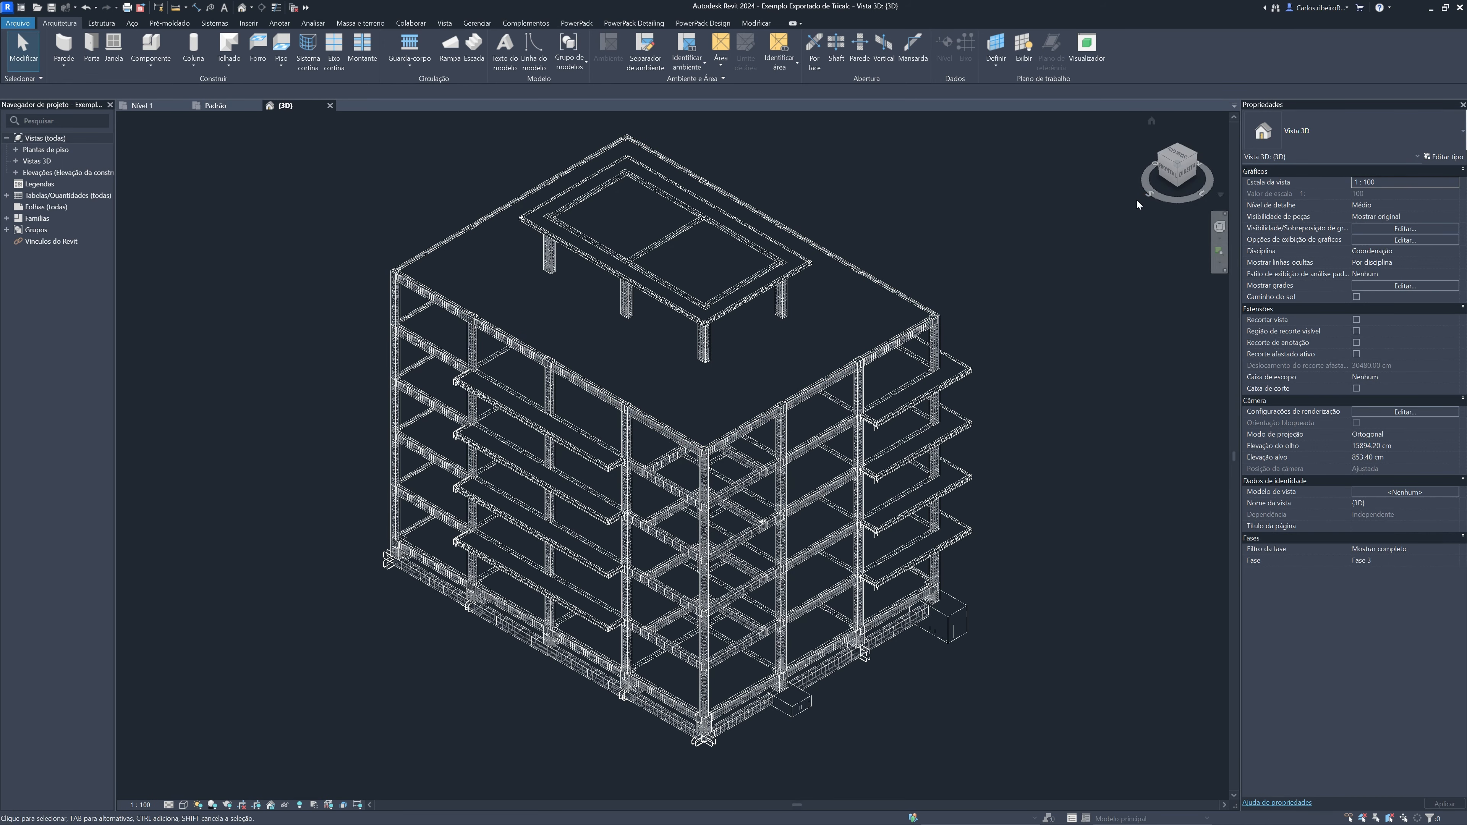
# Examine the reinforcement of the columns, beams and foundations of the imported structure in the 3D view
pyautogui.moveTo(1180, 168); pyautogui.dragTo(1182, 164)
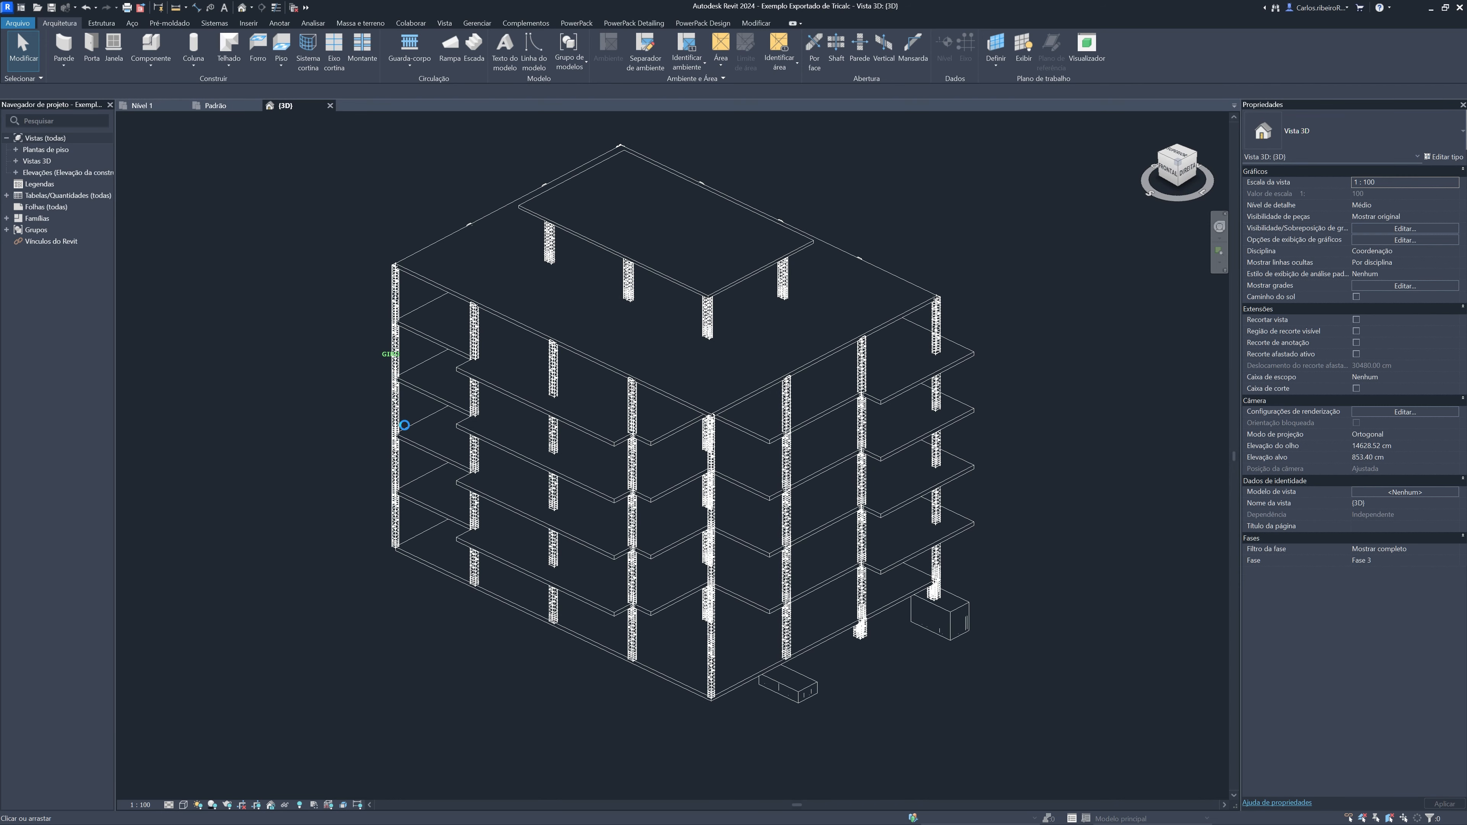
pyautogui.scroll(3, 396, 469)
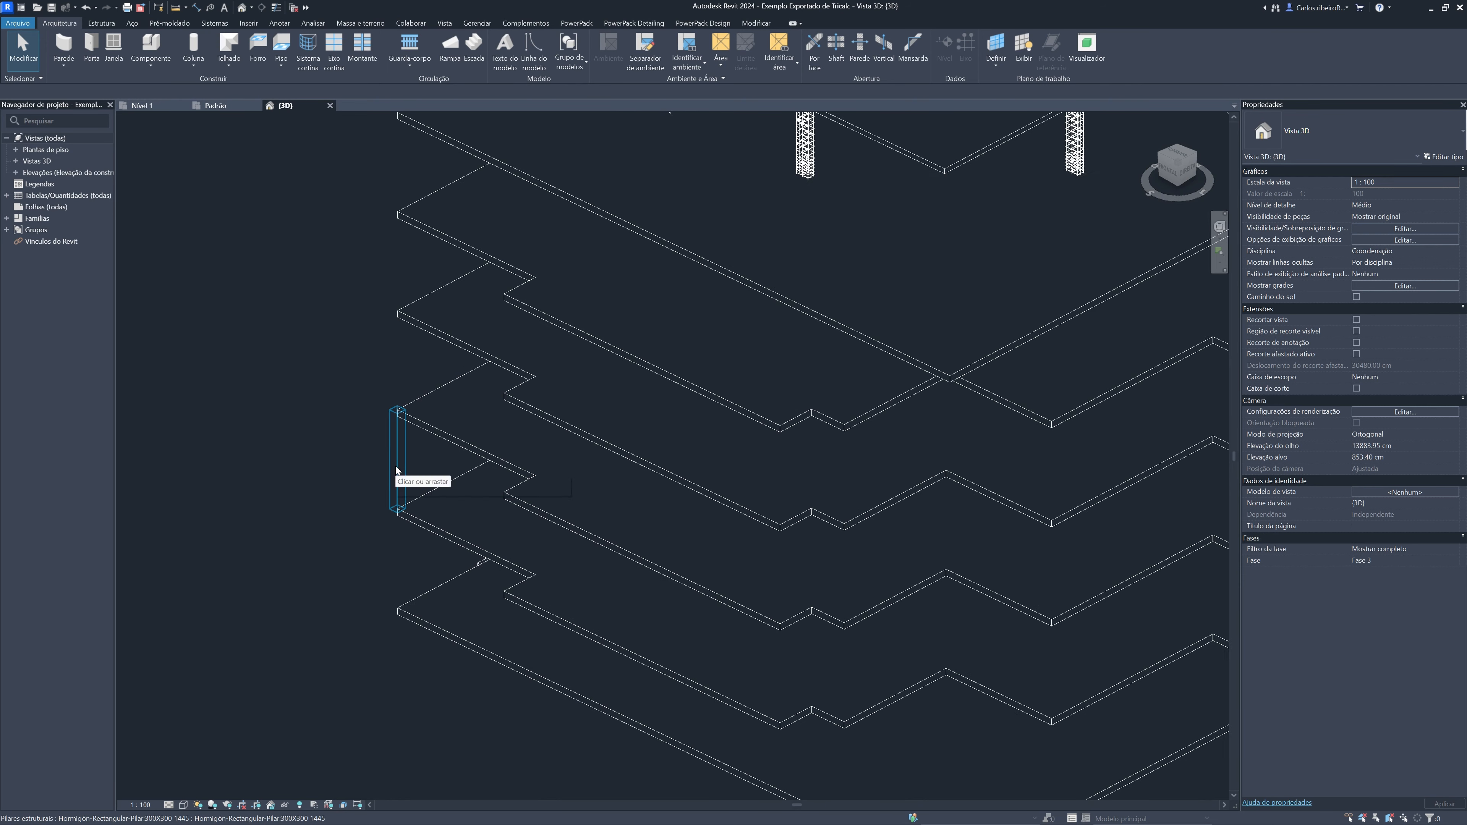
pyautogui.scroll(5, 403, 452)
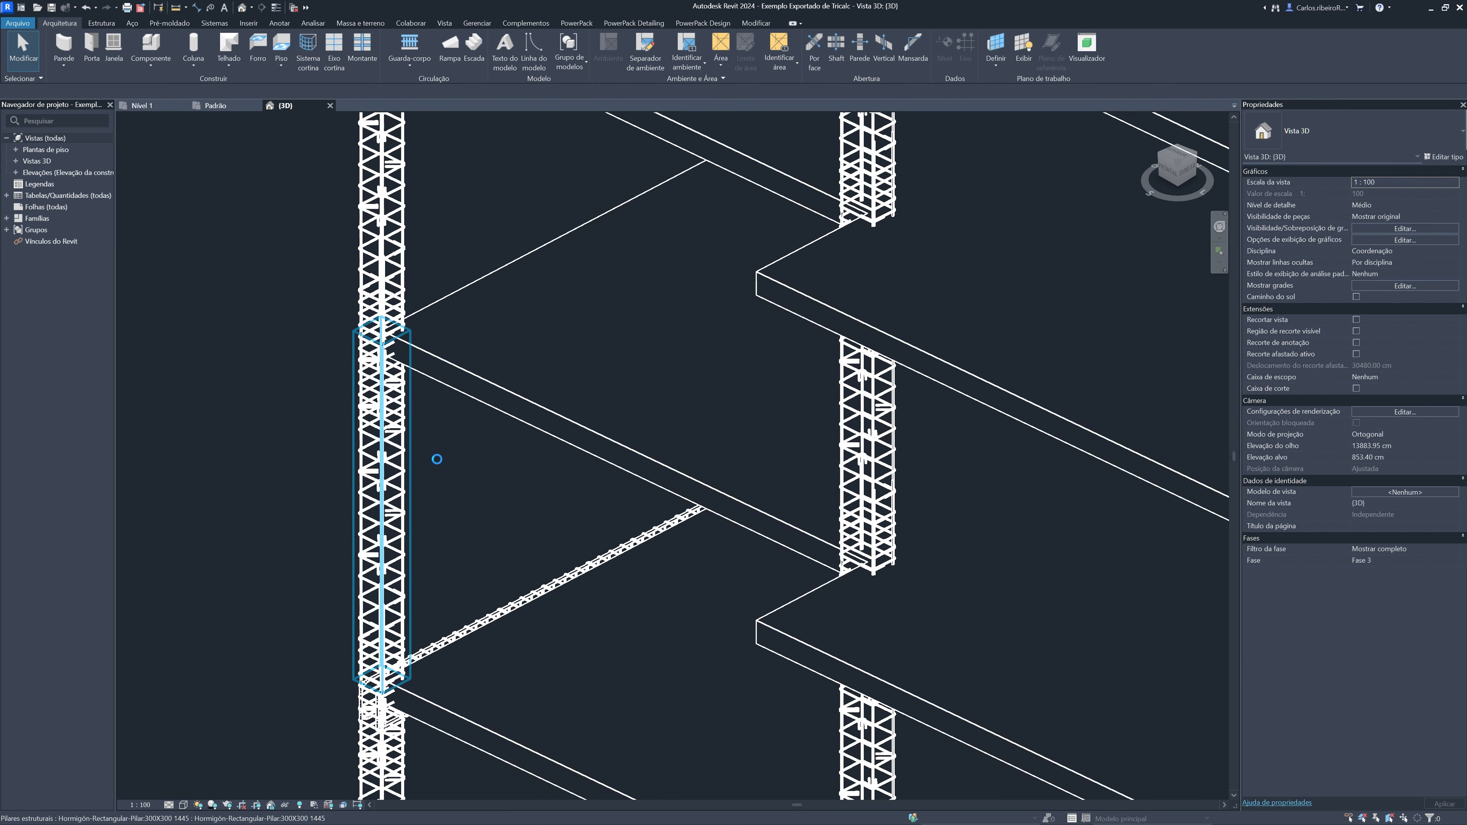
pyautogui.scroll(-4, 437, 457)
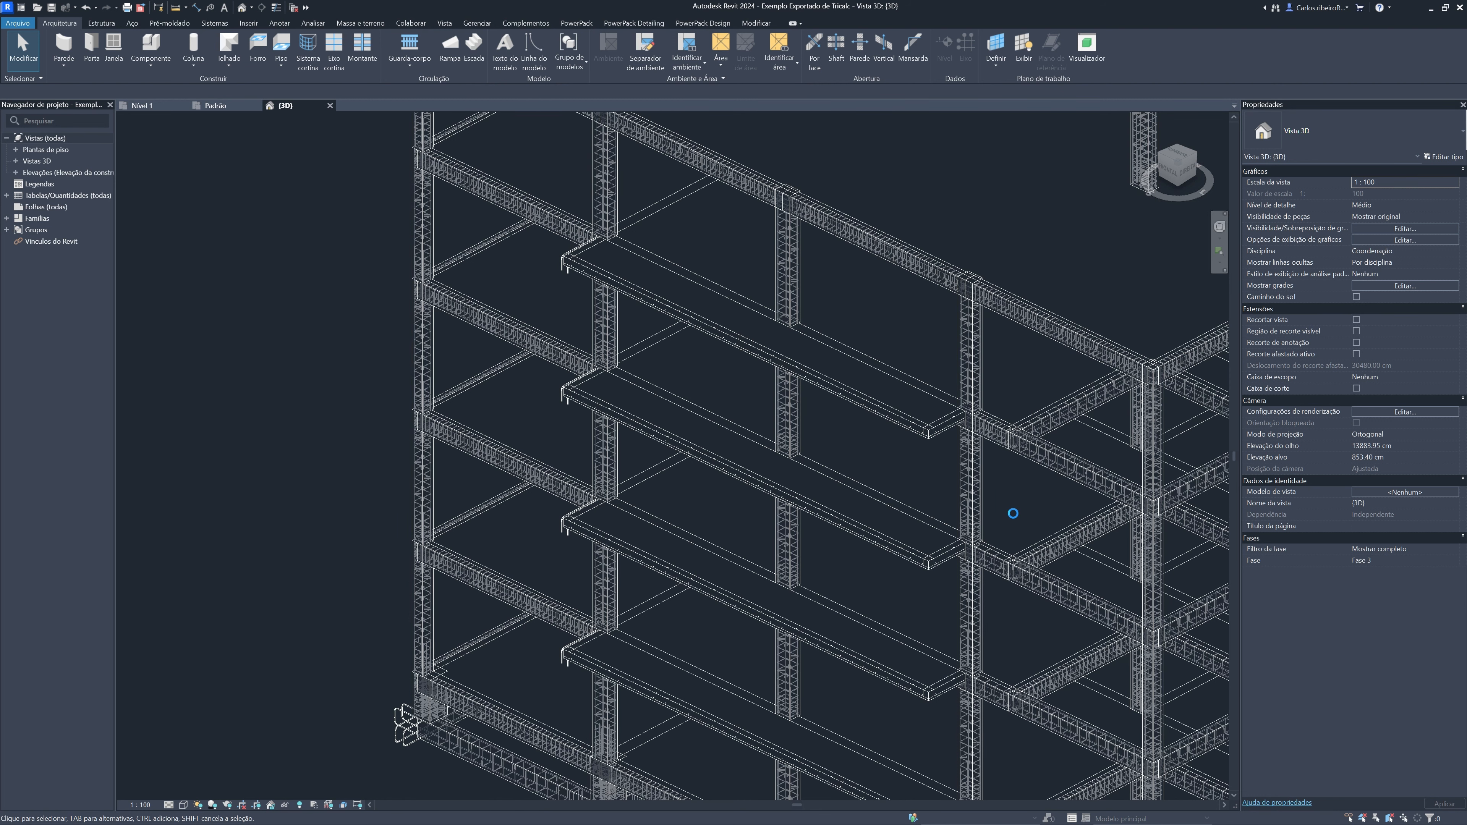
pyautogui.moveTo(1015, 518); pyautogui.dragTo(710, 392, button='middle')
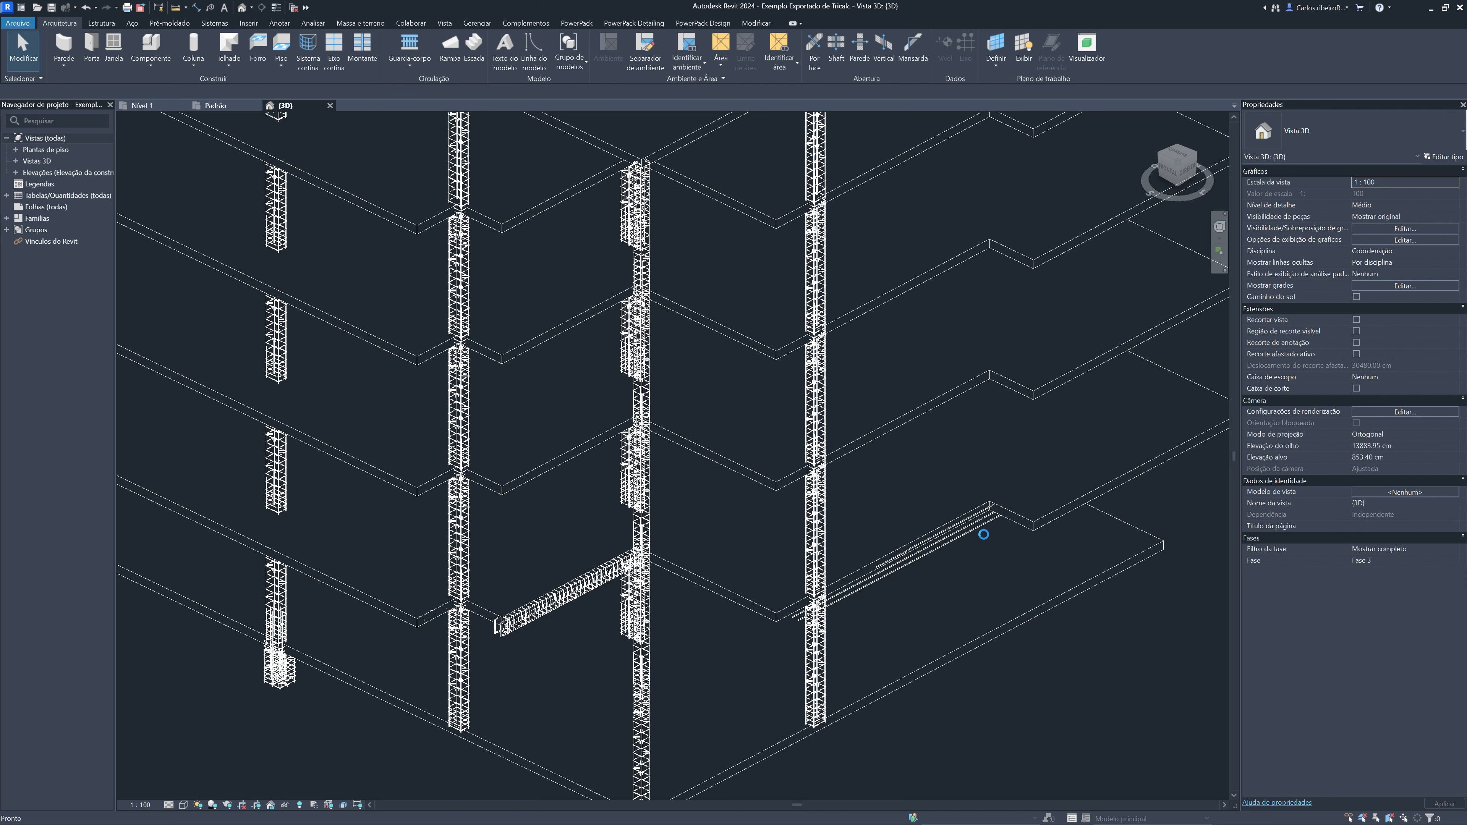
pyautogui.moveTo(1017, 651); pyautogui.dragTo(981, 504, button='middle')
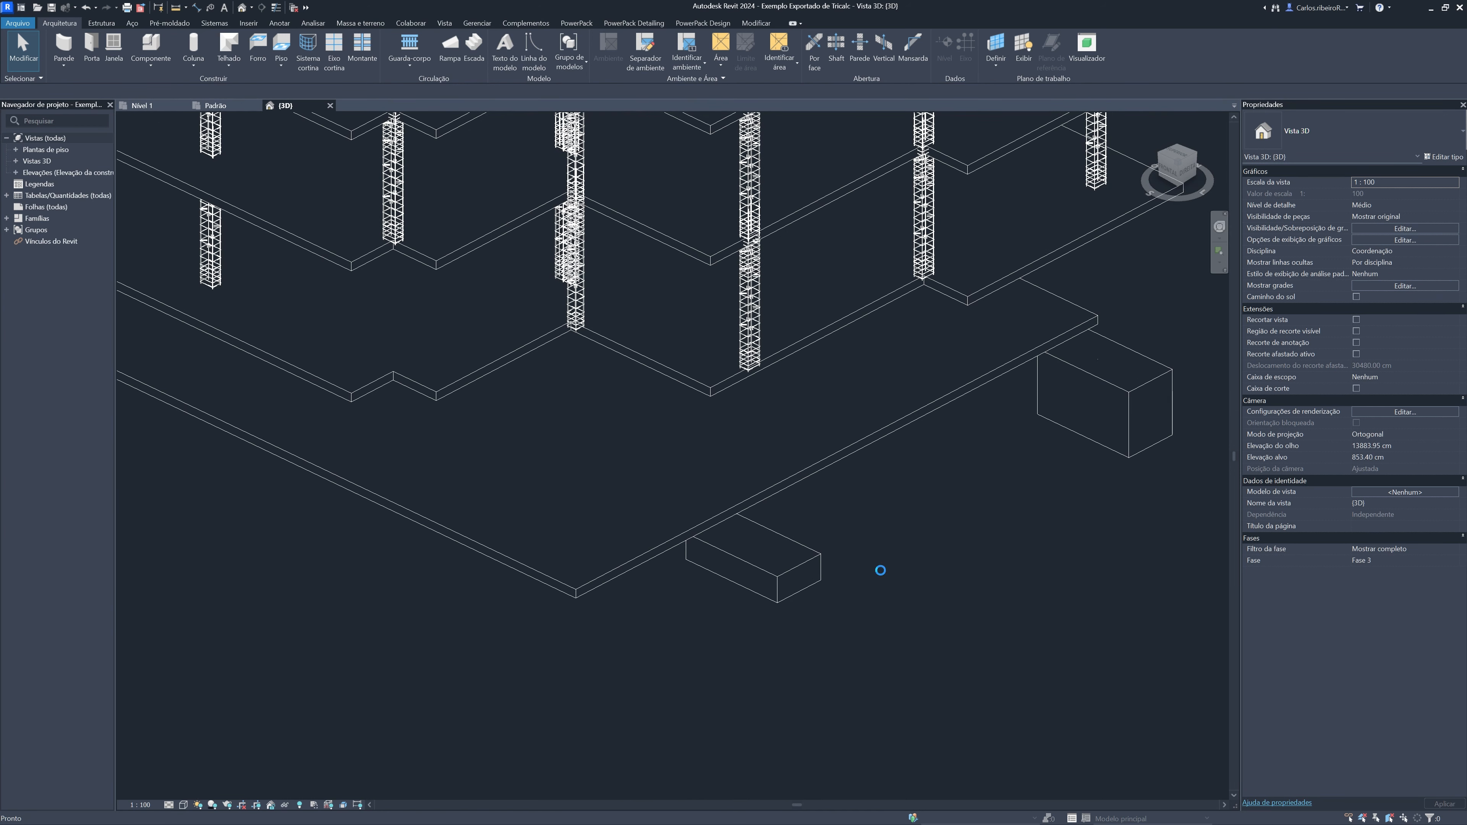
# Select the 2500 x 1750 x 600 mm rectangular footing beside the building corner and examine its reinforcement up close
pyautogui.click(807, 567)
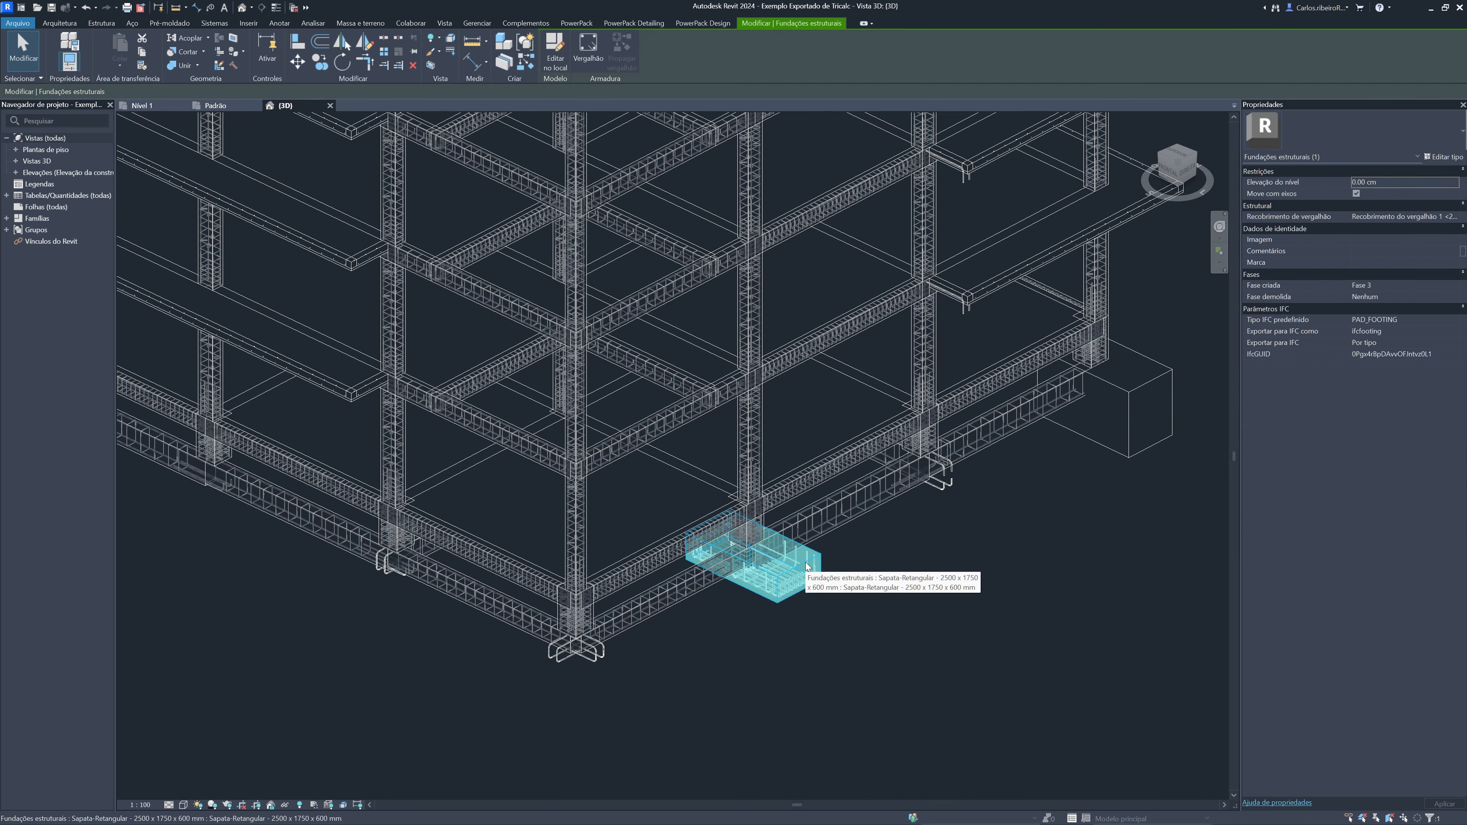
pyautogui.scroll(5, 807, 565)
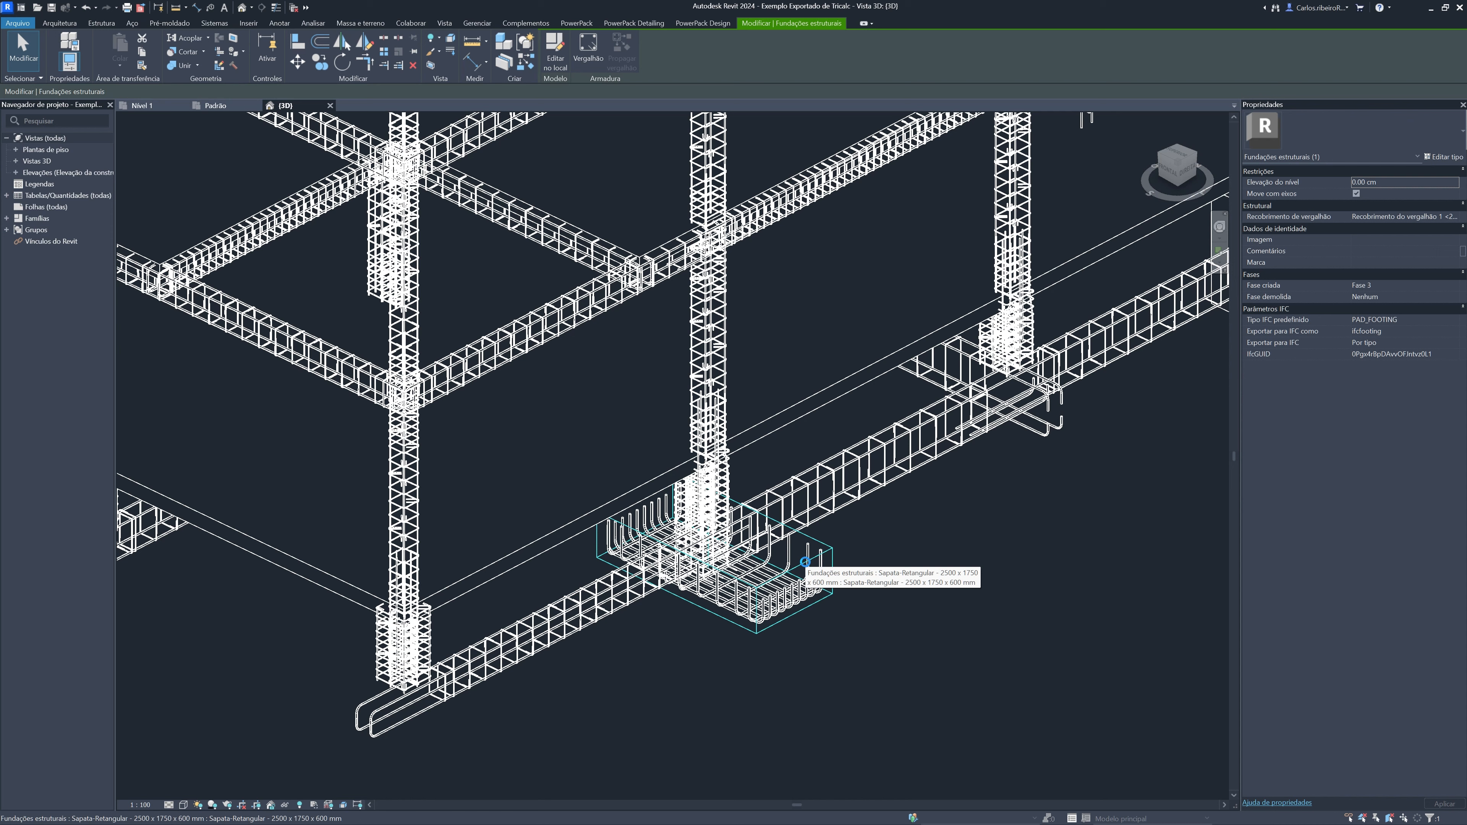
pyautogui.scroll(2, 804, 563)
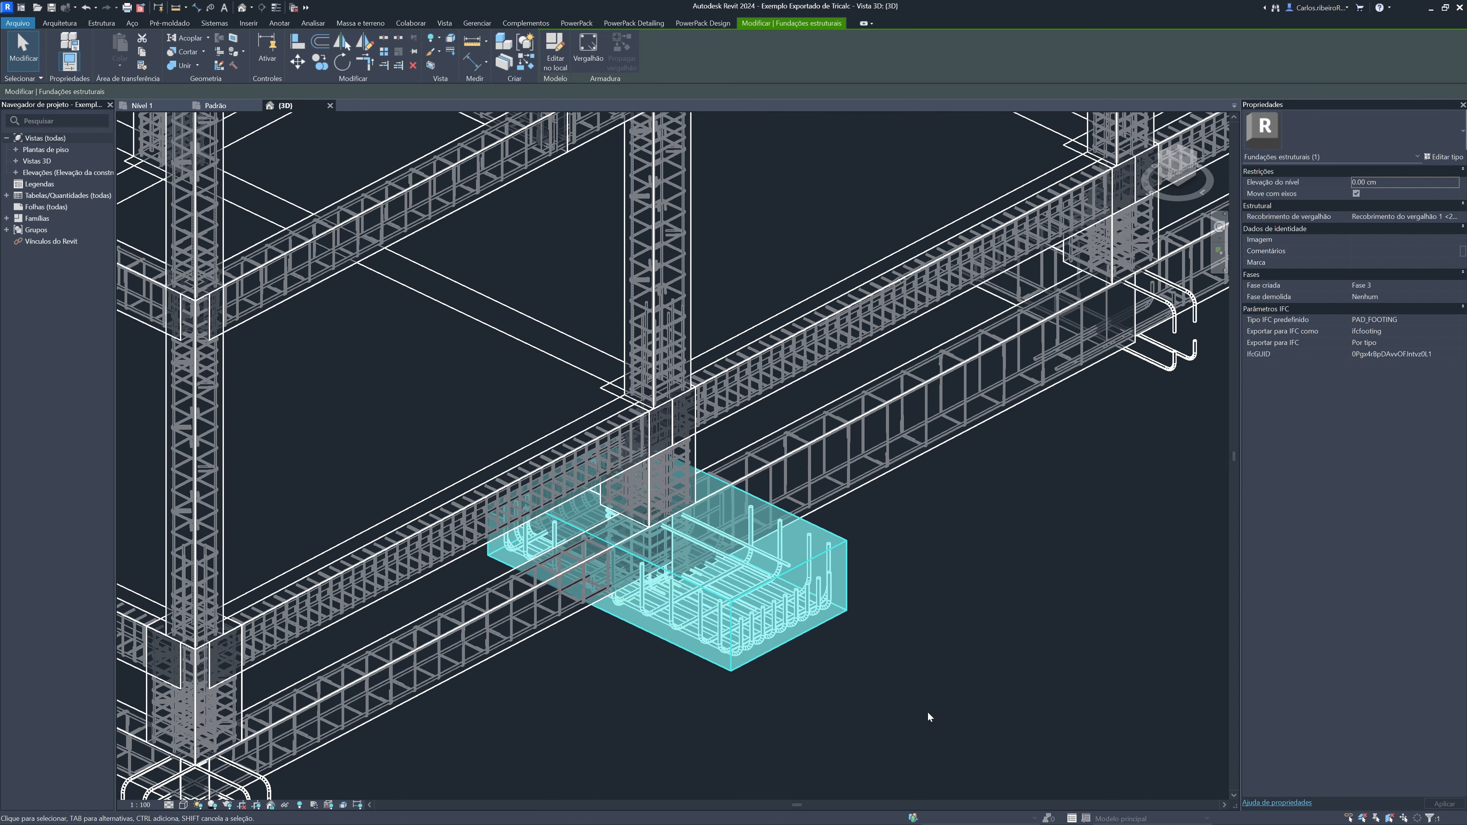
pyautogui.scroll(-3, 927, 711)
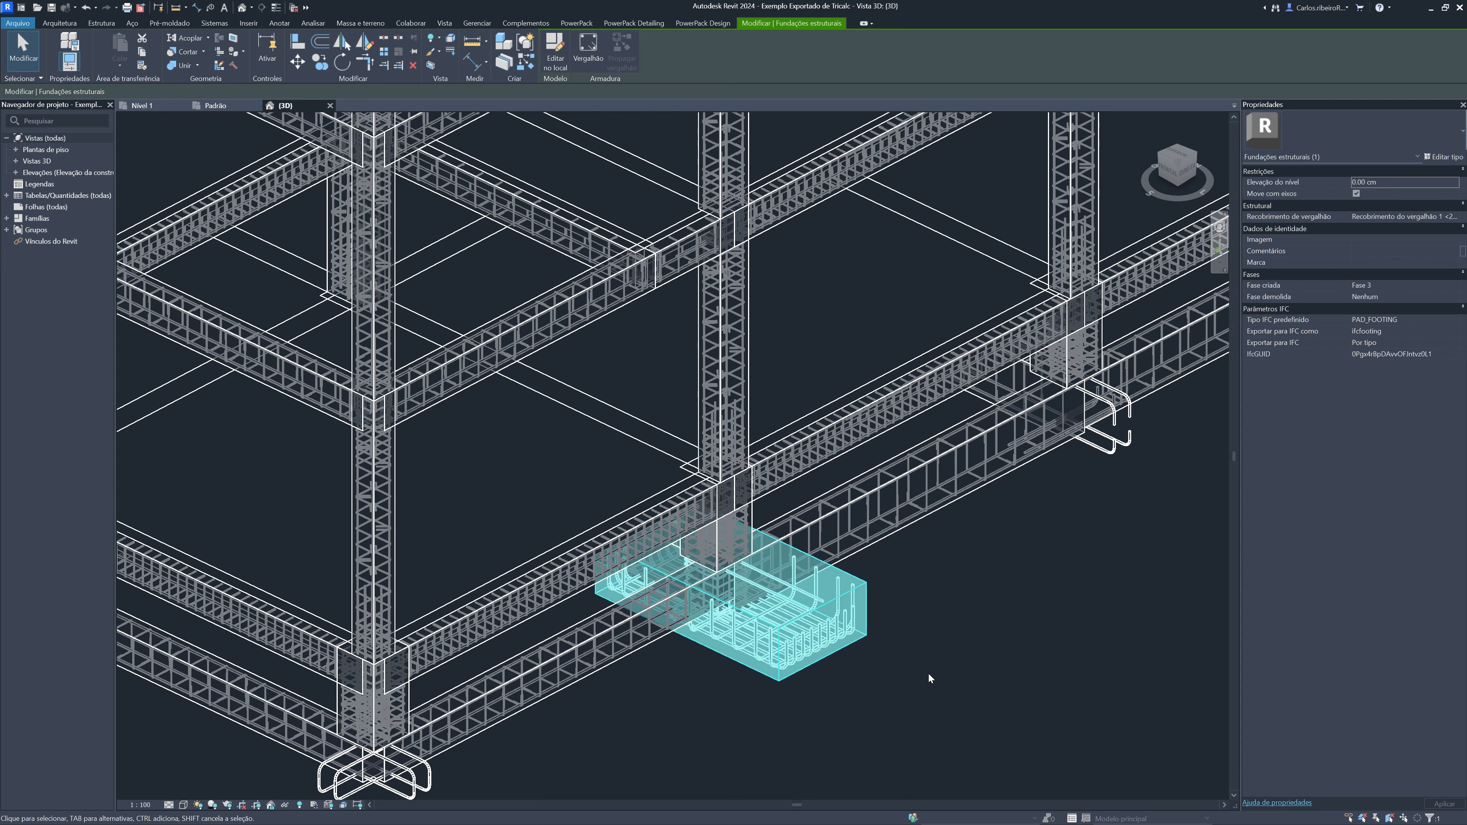
pyautogui.scroll(-5, 928, 673)
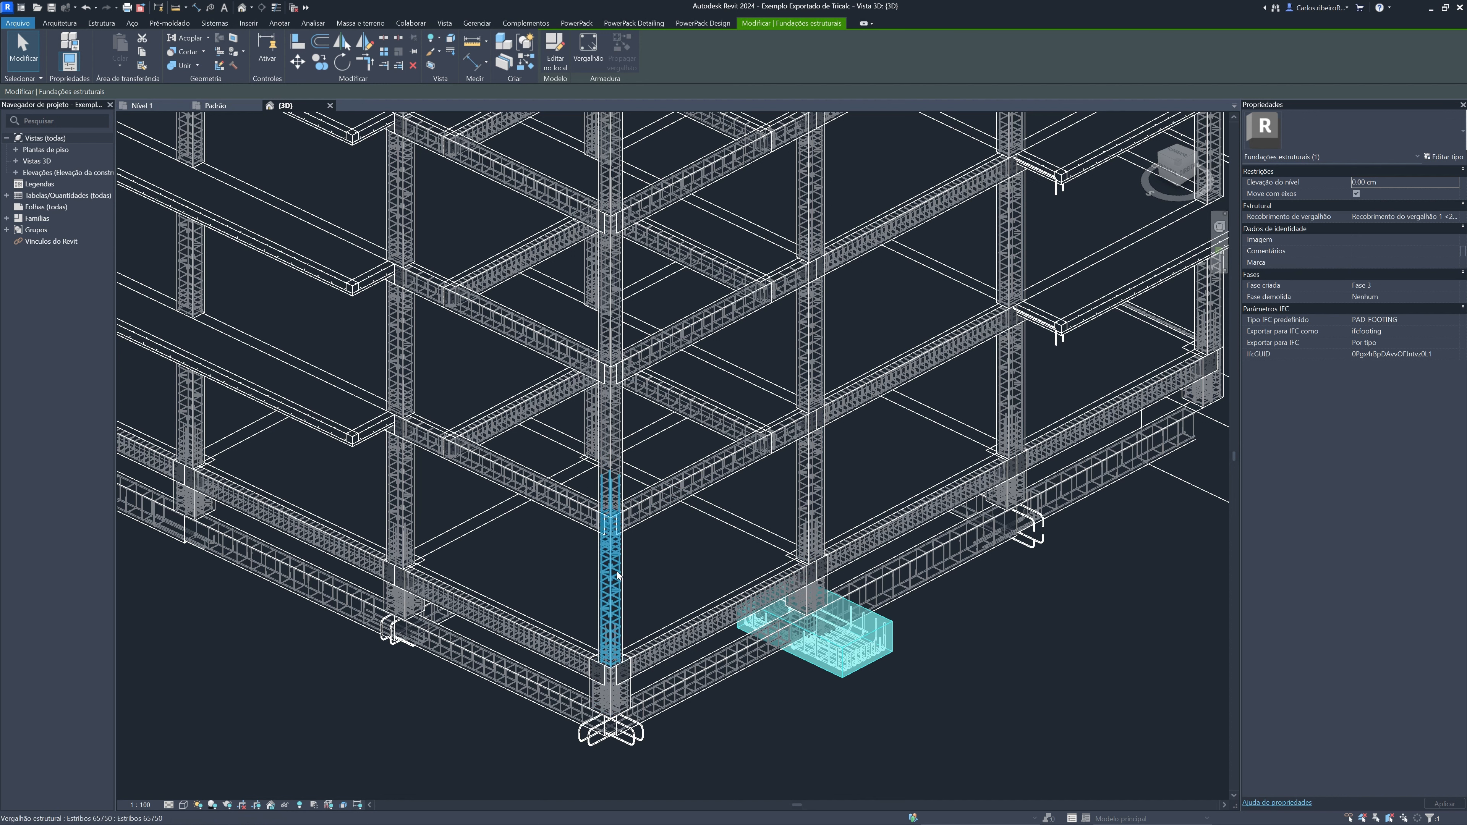
# Review the PowerPack, PowerPack Detailing and PowerPack Design tools, and view the whole reinforced structure in 3D
pyautogui.click(576, 24)
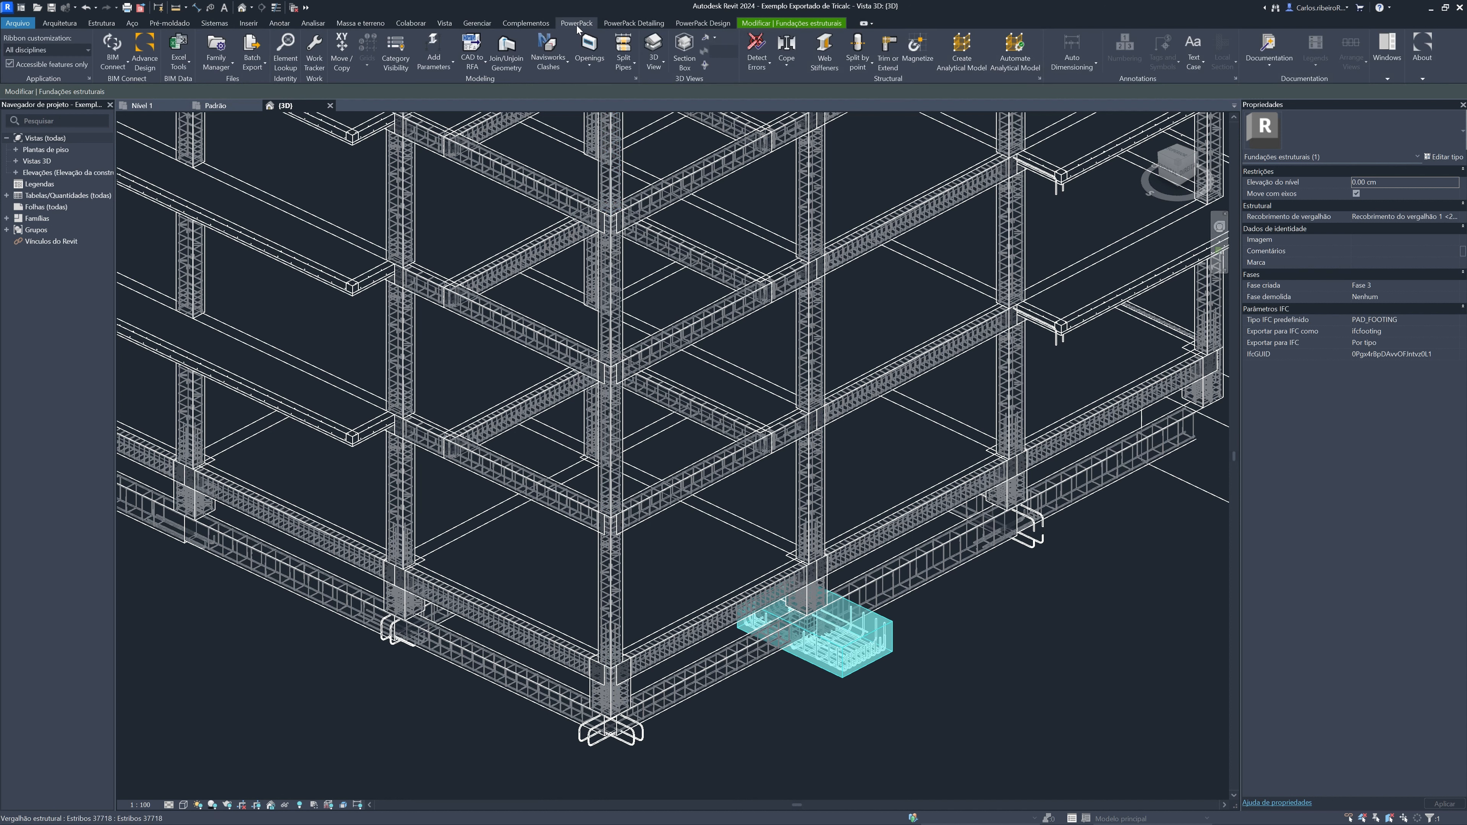
pyautogui.click(634, 23)
pyautogui.click(700, 24)
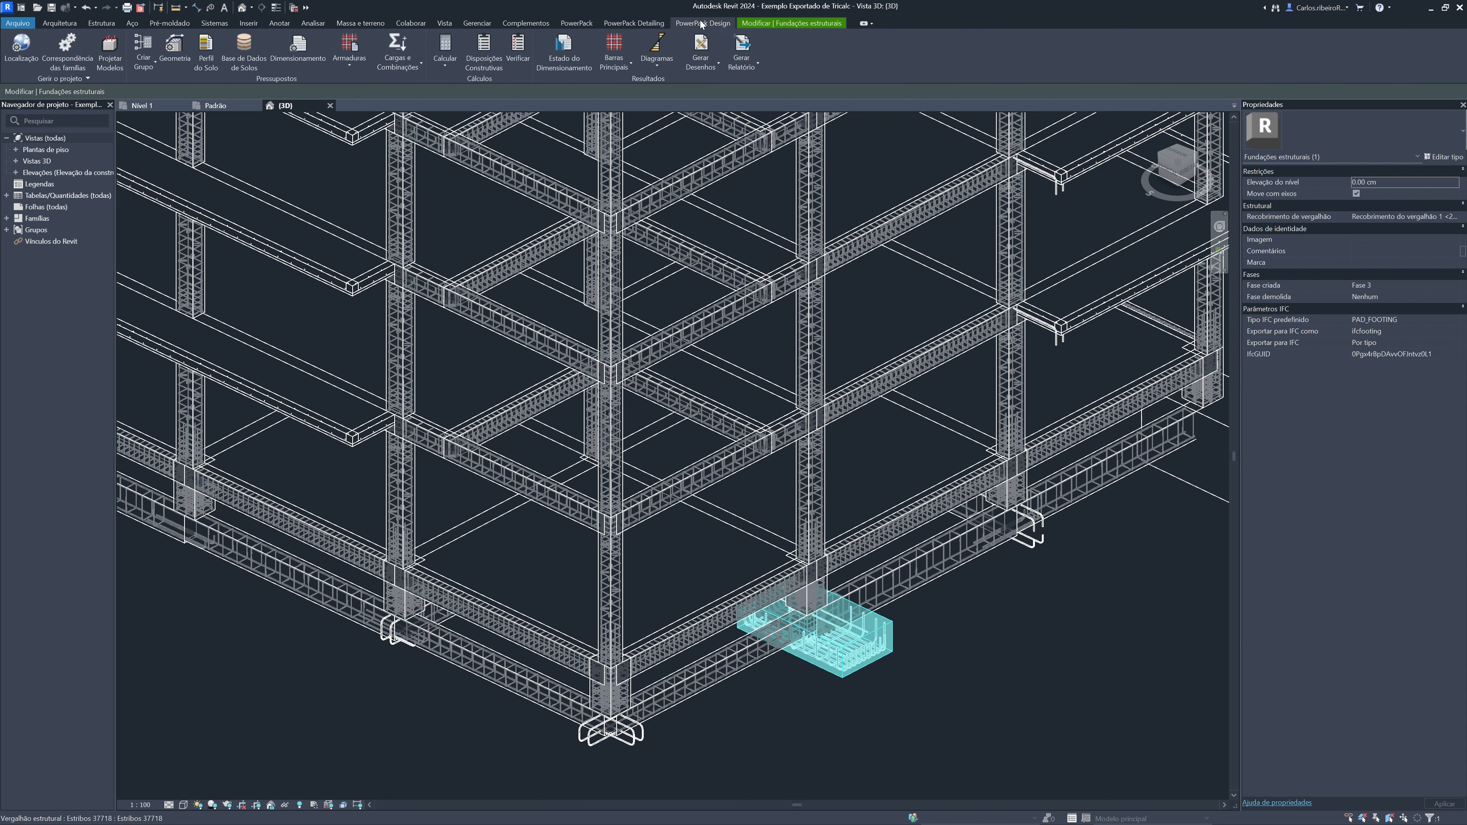
pyautogui.scroll(-2, 730, 556)
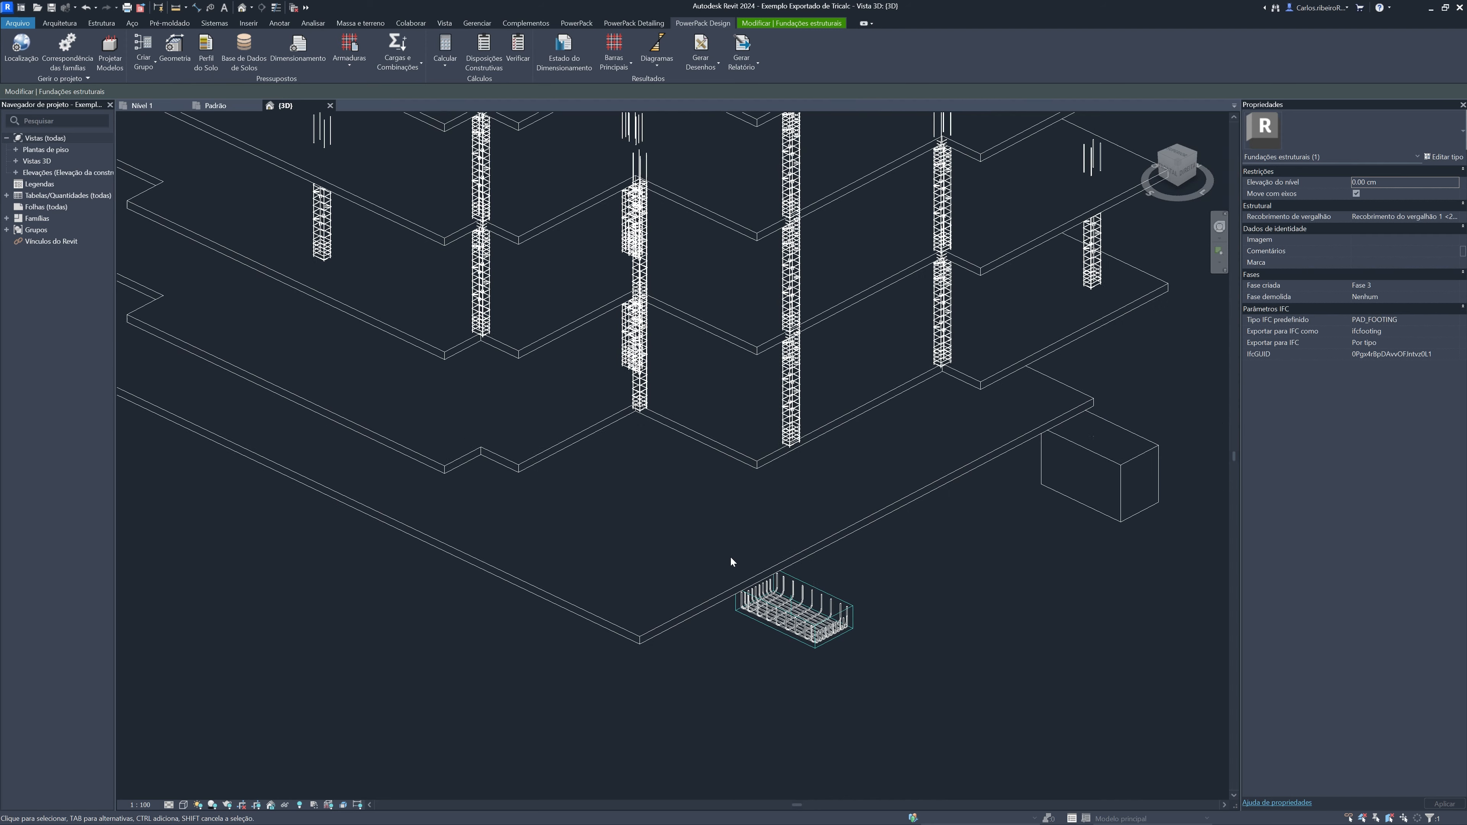
pyautogui.moveTo(727, 557)
pyautogui.keyDown('shift'); pyautogui.mouseDown(button='middle')
pyautogui.moveTo(714, 514)
pyautogui.moveTo(674, 492)
pyautogui.moveTo(680, 450)
pyautogui.mouseUp(button='middle'); pyautogui.keyUp('shift')
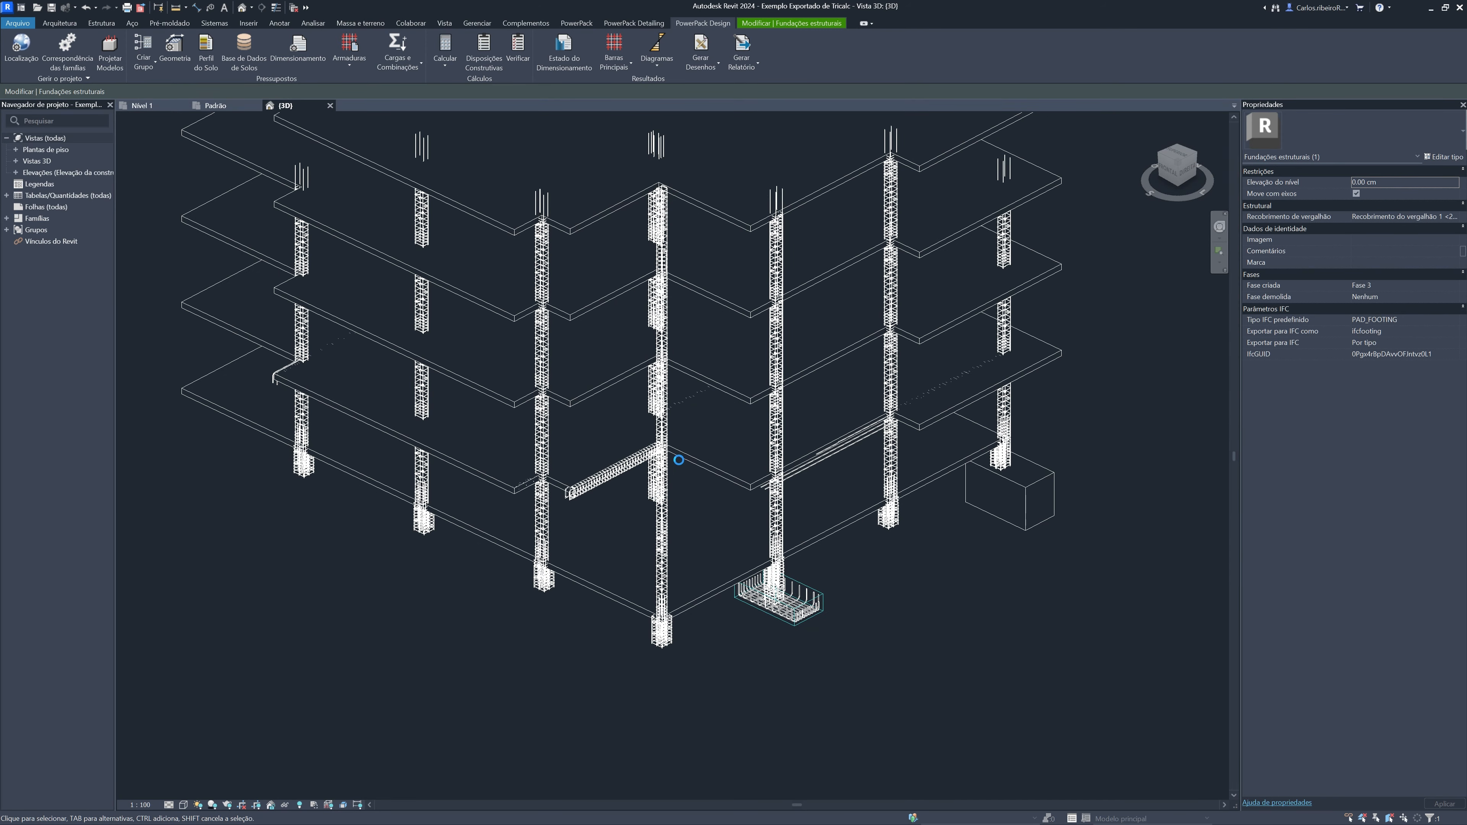
pyautogui.moveTo(674, 507); pyautogui.dragTo(683, 542, button='middle')
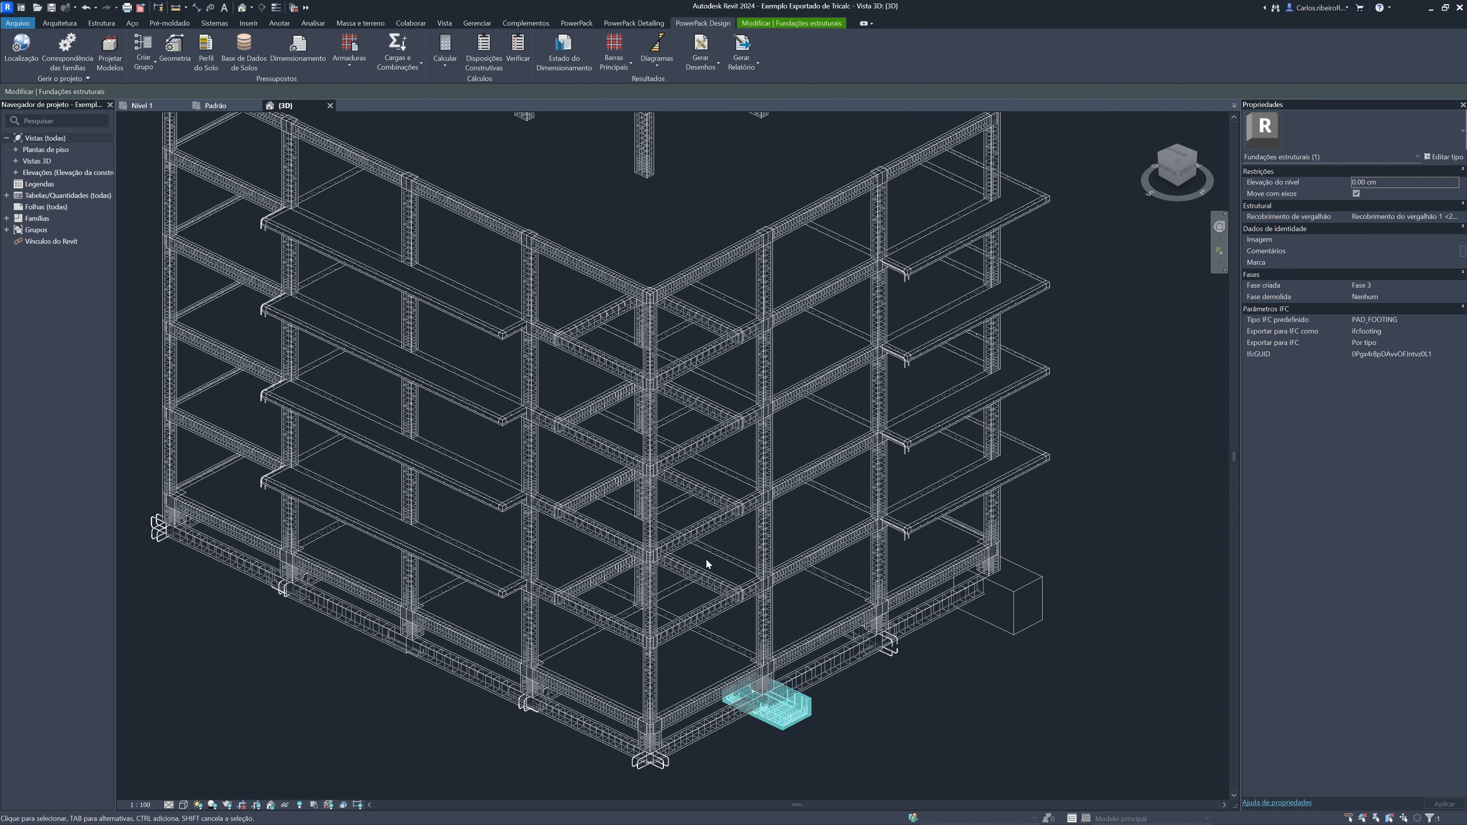
# Switch to Tricalc and display only the horizontal plane 1000 of the structure
pyautogui.hotkey('alt', 'Tab')
pyautogui.hotkey('alt', 'Tab')
pyautogui.hotkey('alt', 'Tab')
pyautogui.hotkey('alt', 'Tab')
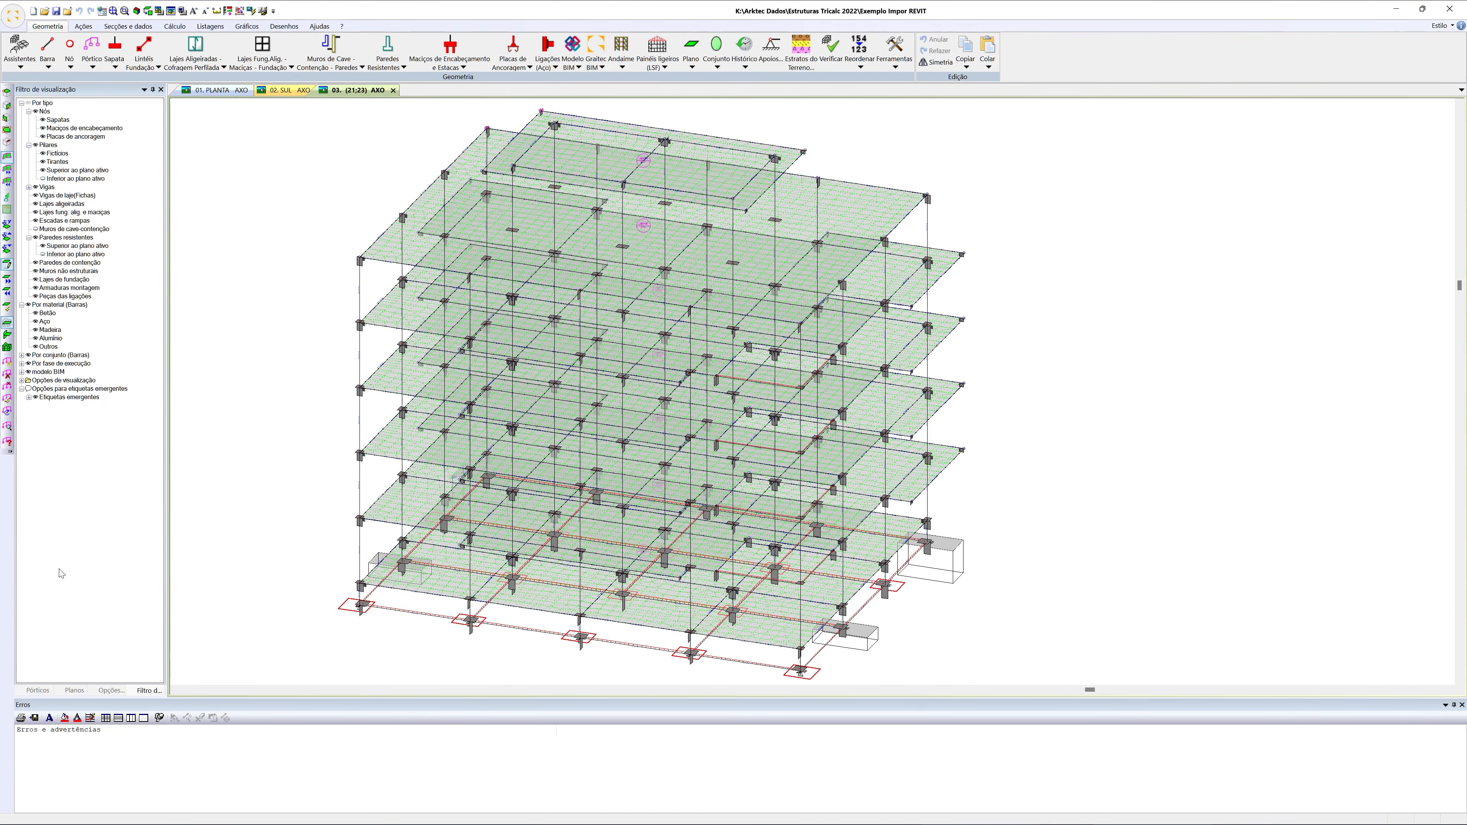
pyautogui.click(73, 690)
pyautogui.click(31, 161)
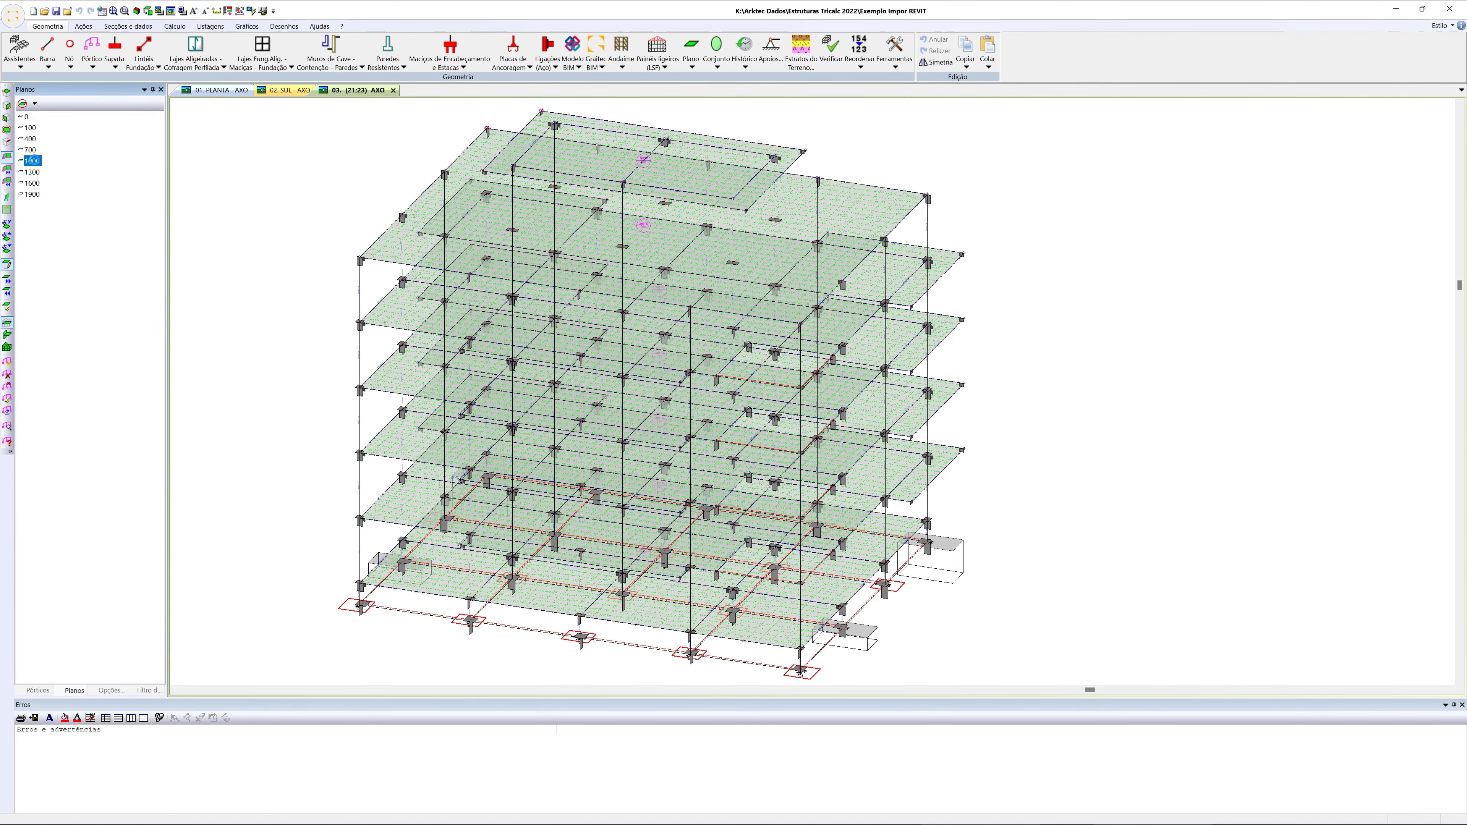
pyautogui.keyDown('shift'); pyautogui.moveTo(318, 225); pyautogui.dragTo(318, 228, button='middle'); pyautogui.keyUp('shift')
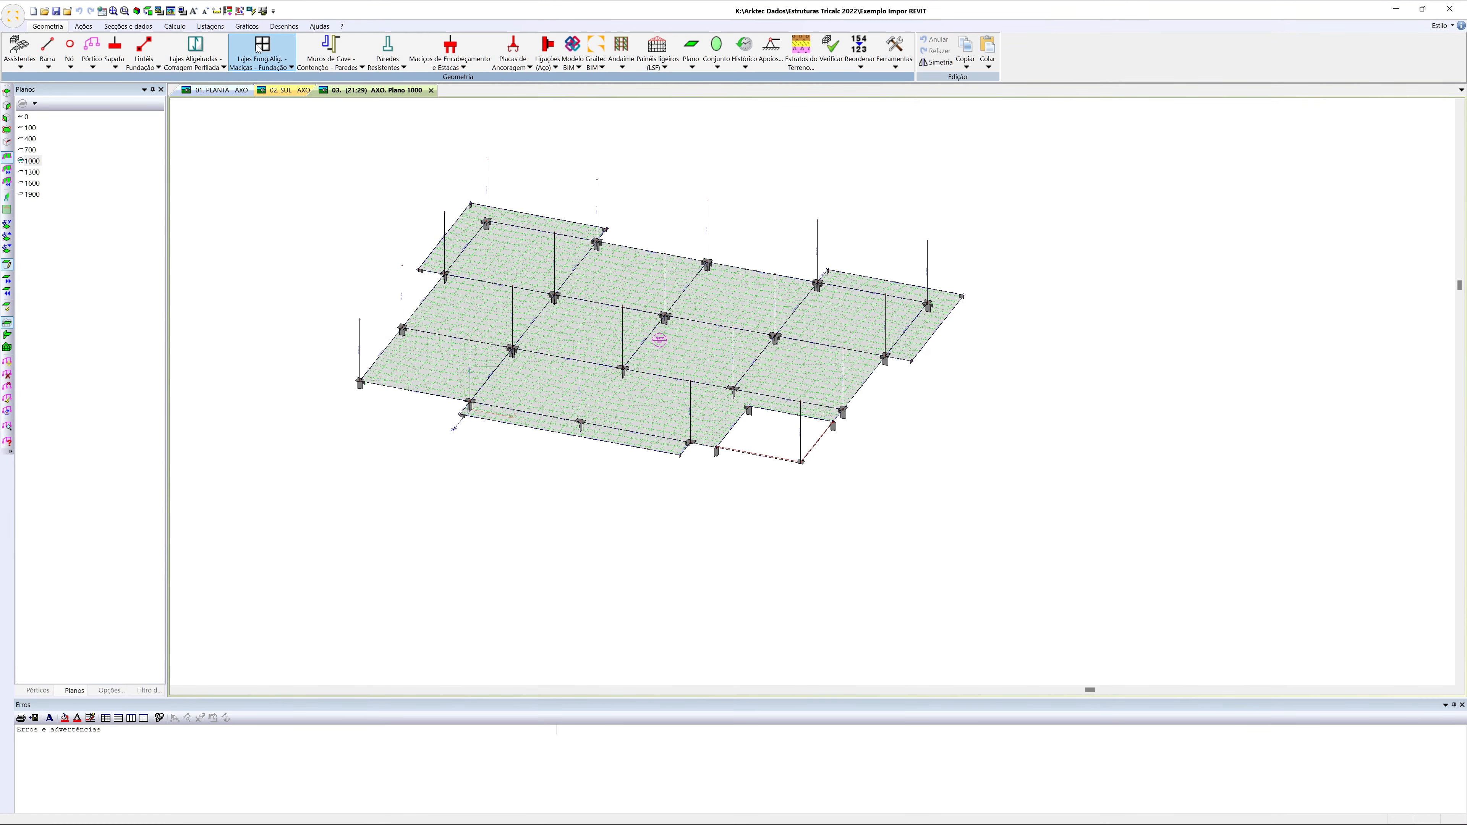
# Display the general DY displacement isovalues on the plane 1000 slab for the unfactored E.L.U. state
pyautogui.click(251, 28)
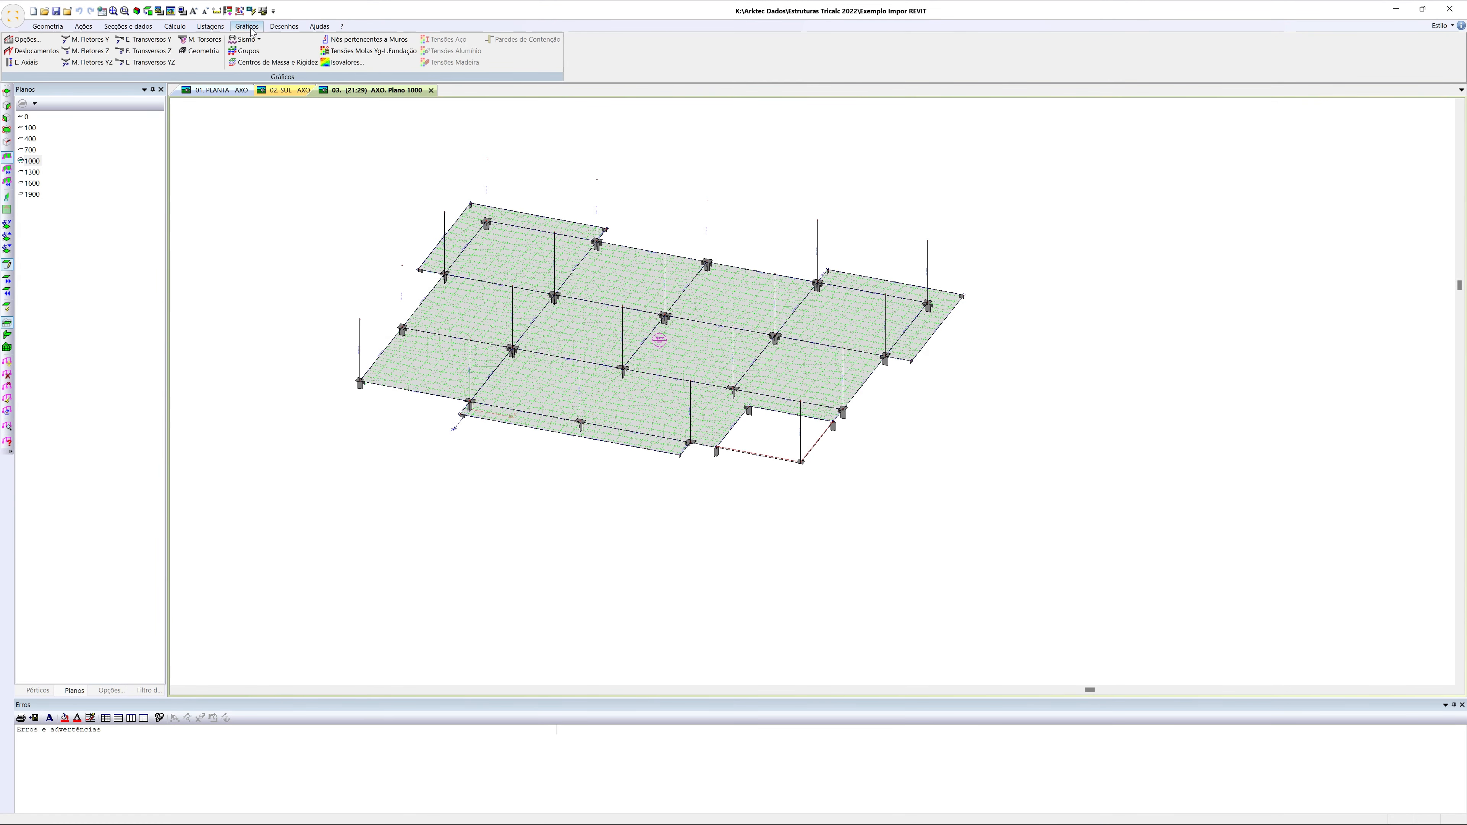
pyautogui.click(344, 62)
pyautogui.click(847, 296)
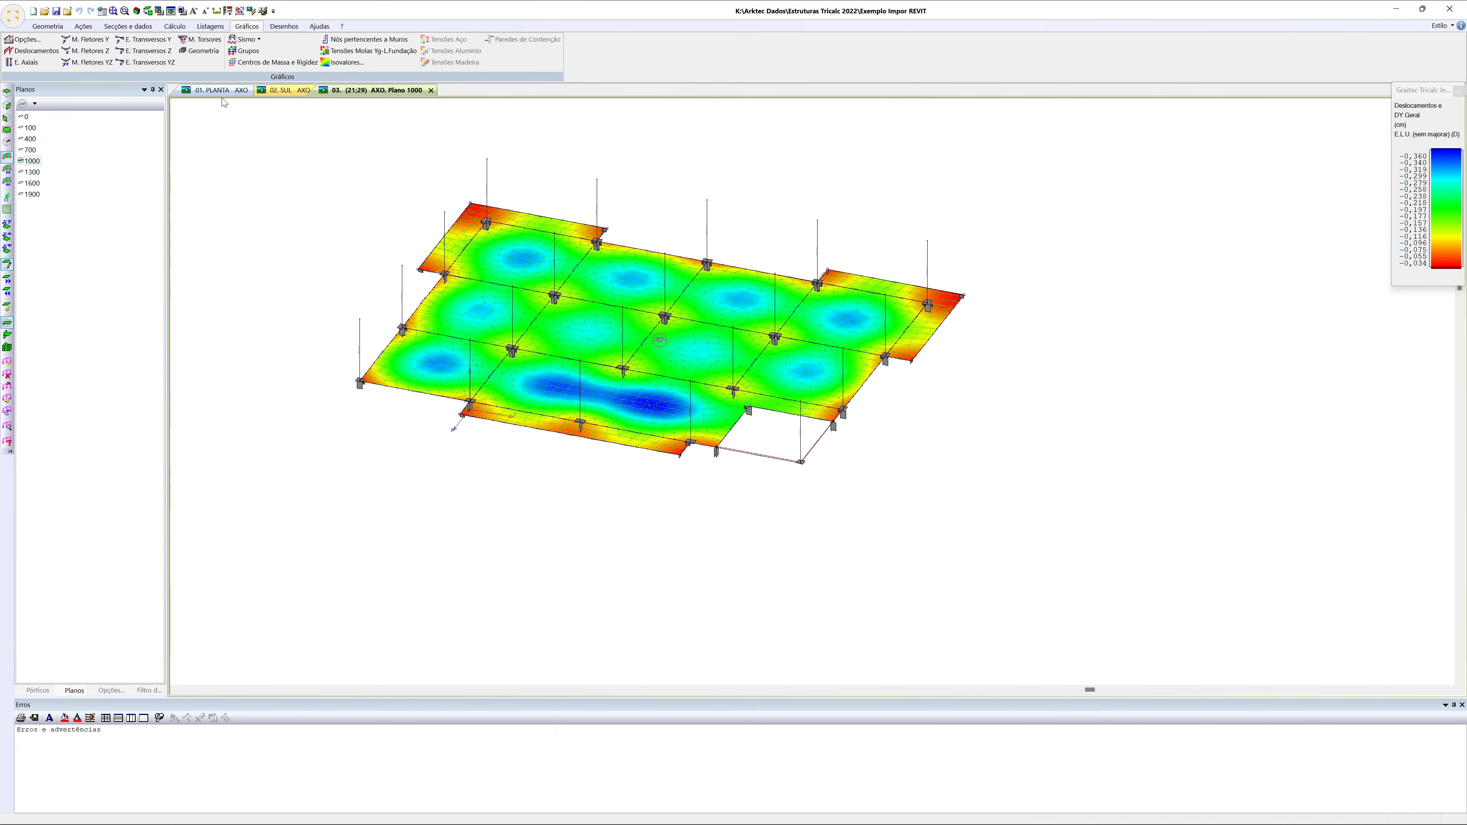
# Display the axial force diagrams of the columns for the ultimate limit state with factored load cases and inspect them
pyautogui.click(37, 57)
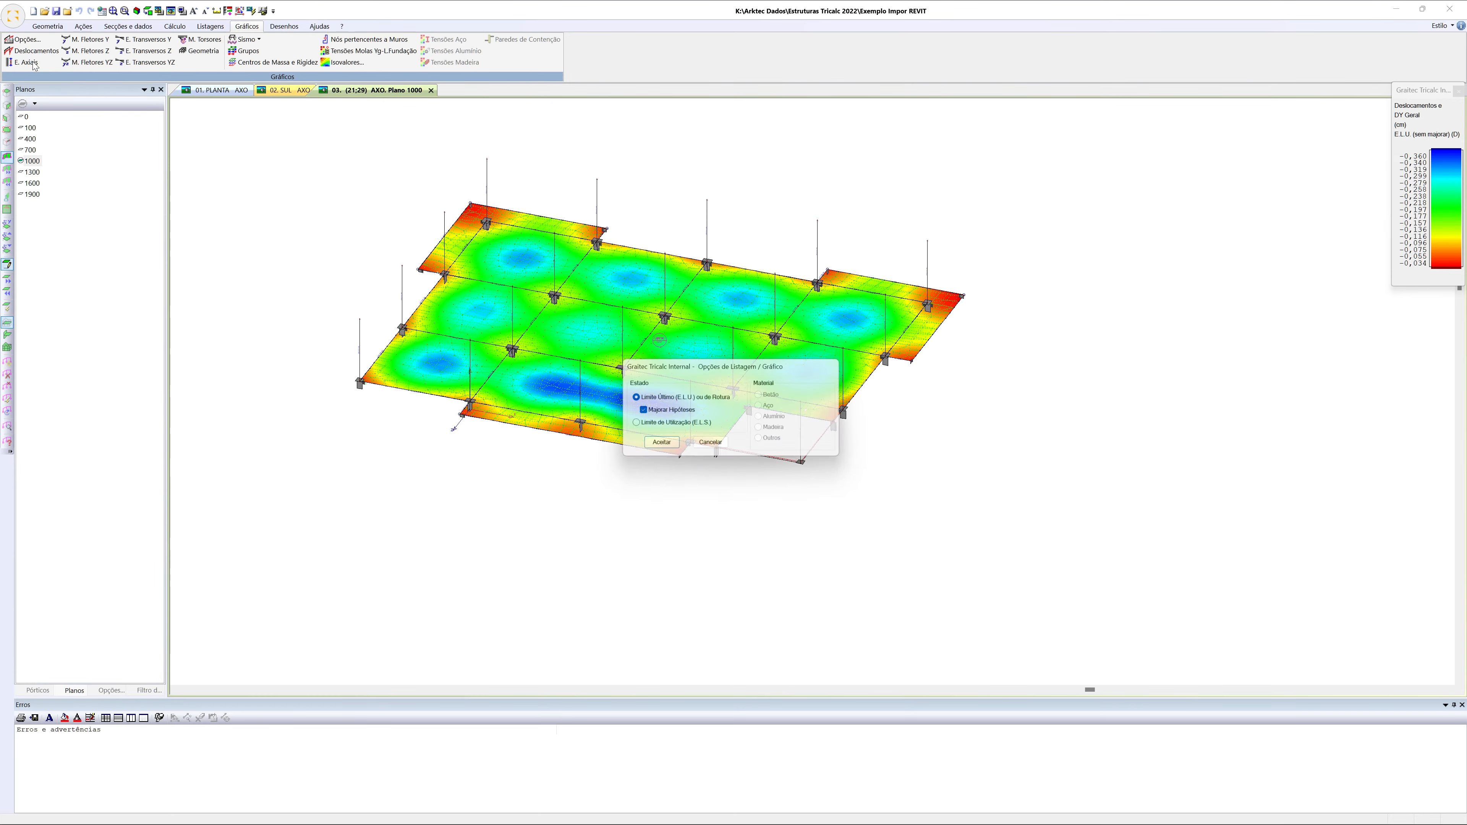
pyautogui.click(674, 452)
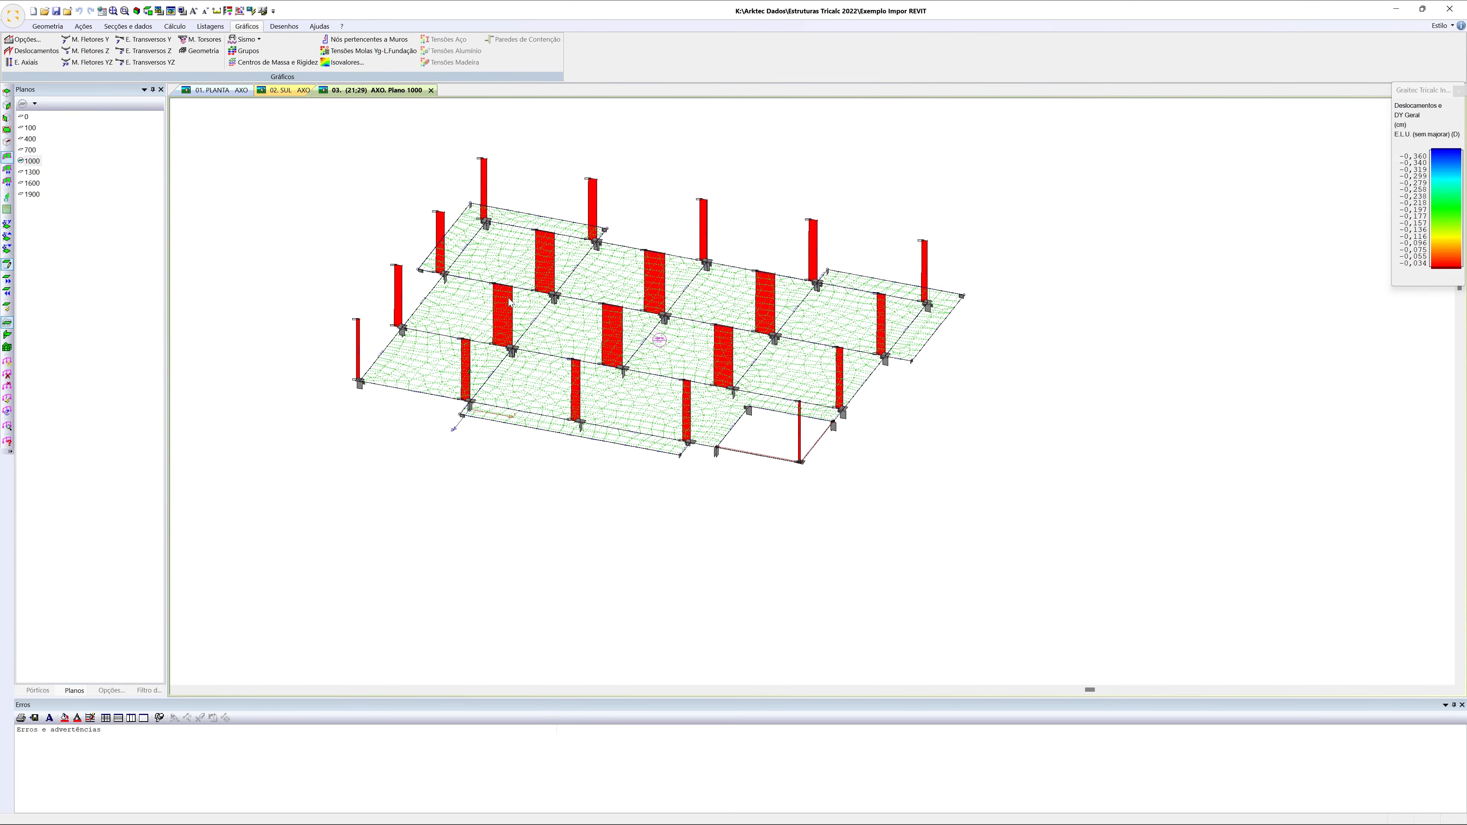
pyautogui.scroll(6, 614, 321)
pyautogui.scroll(-6, 594, 299)
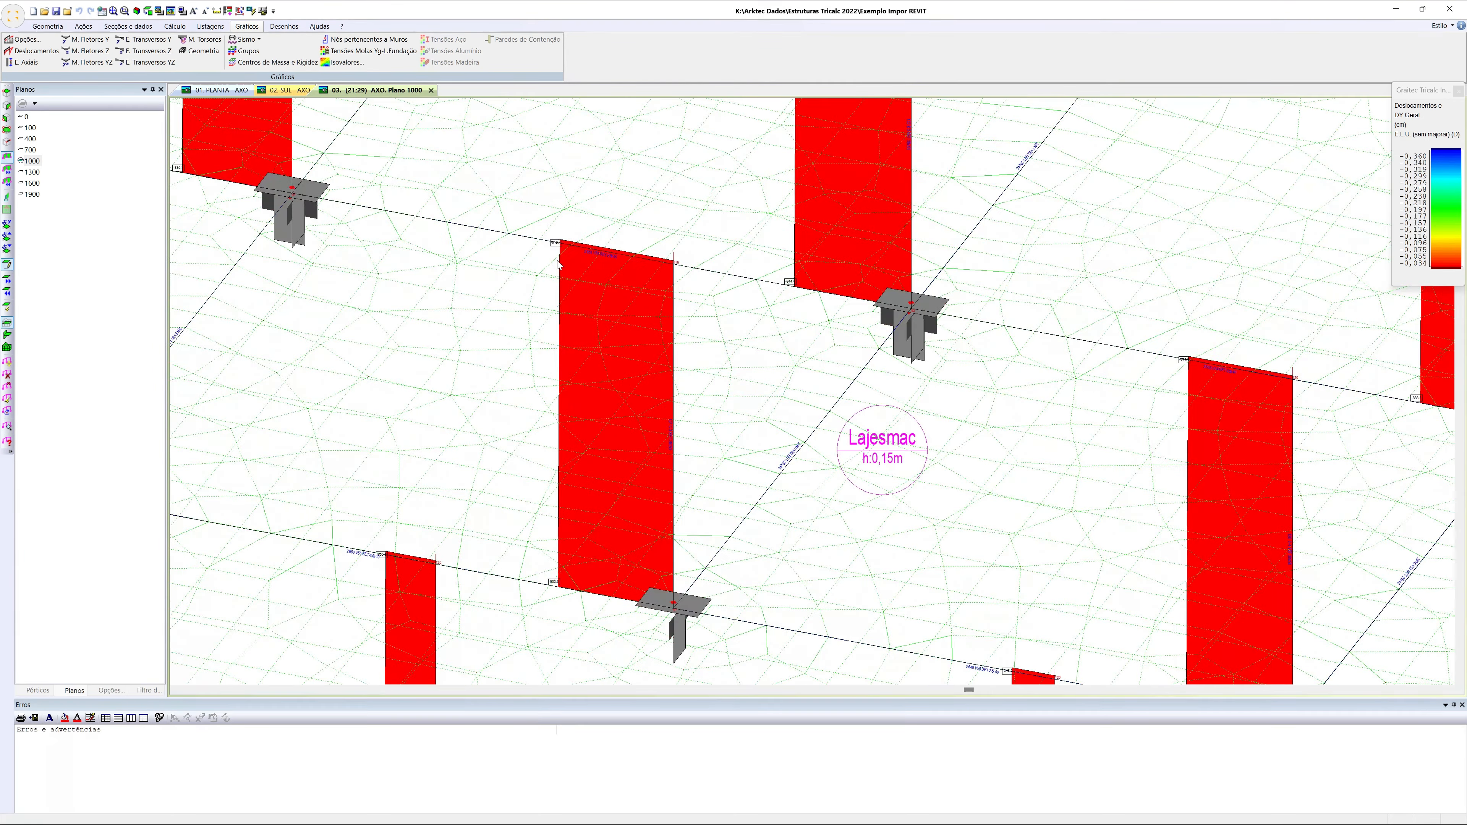
pyautogui.scroll(-3, 591, 351)
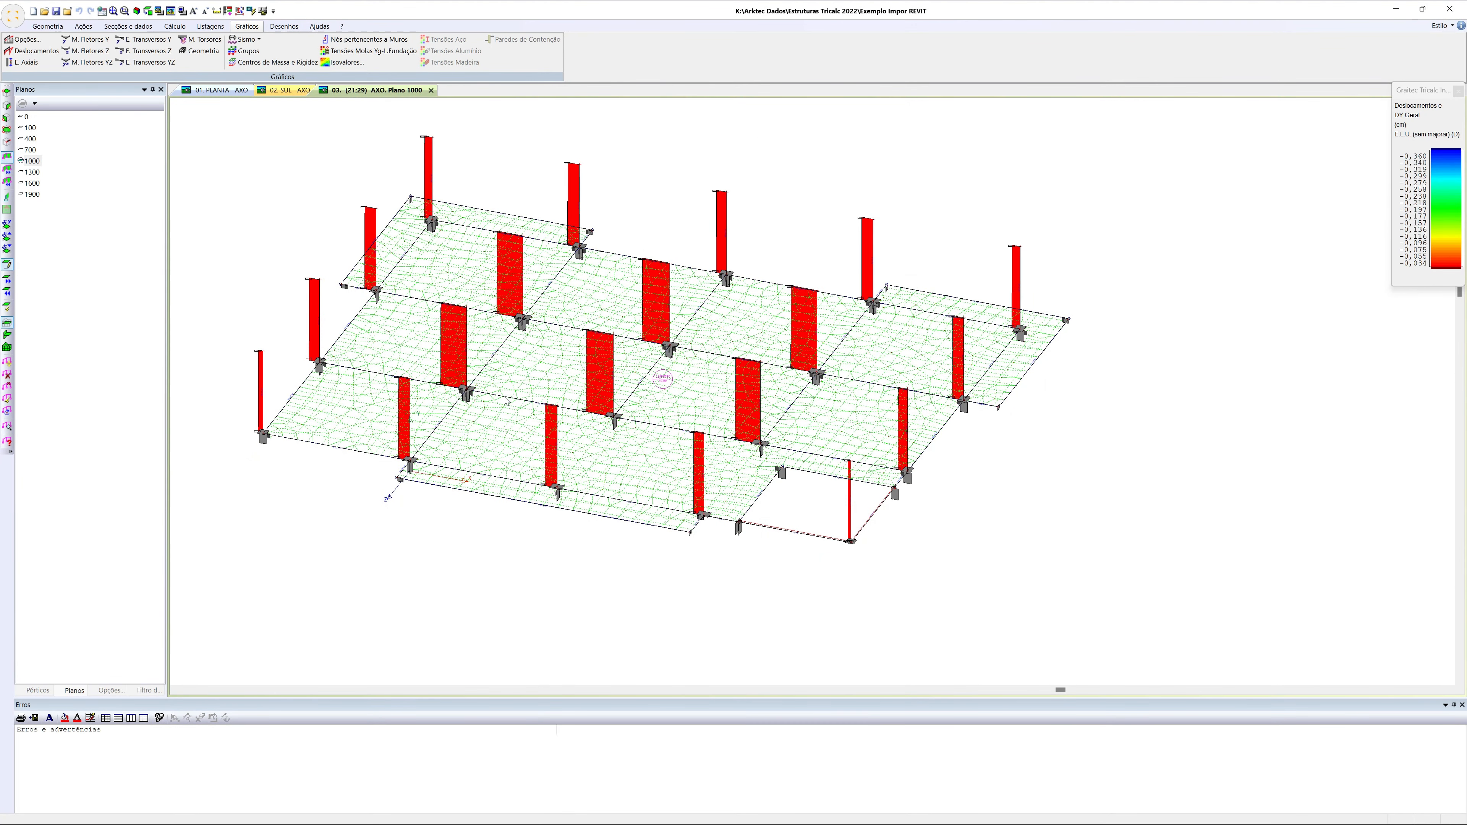
# Return from the result graphics to the geometry display of plane 1000
pyautogui.rightClick(331, 207)
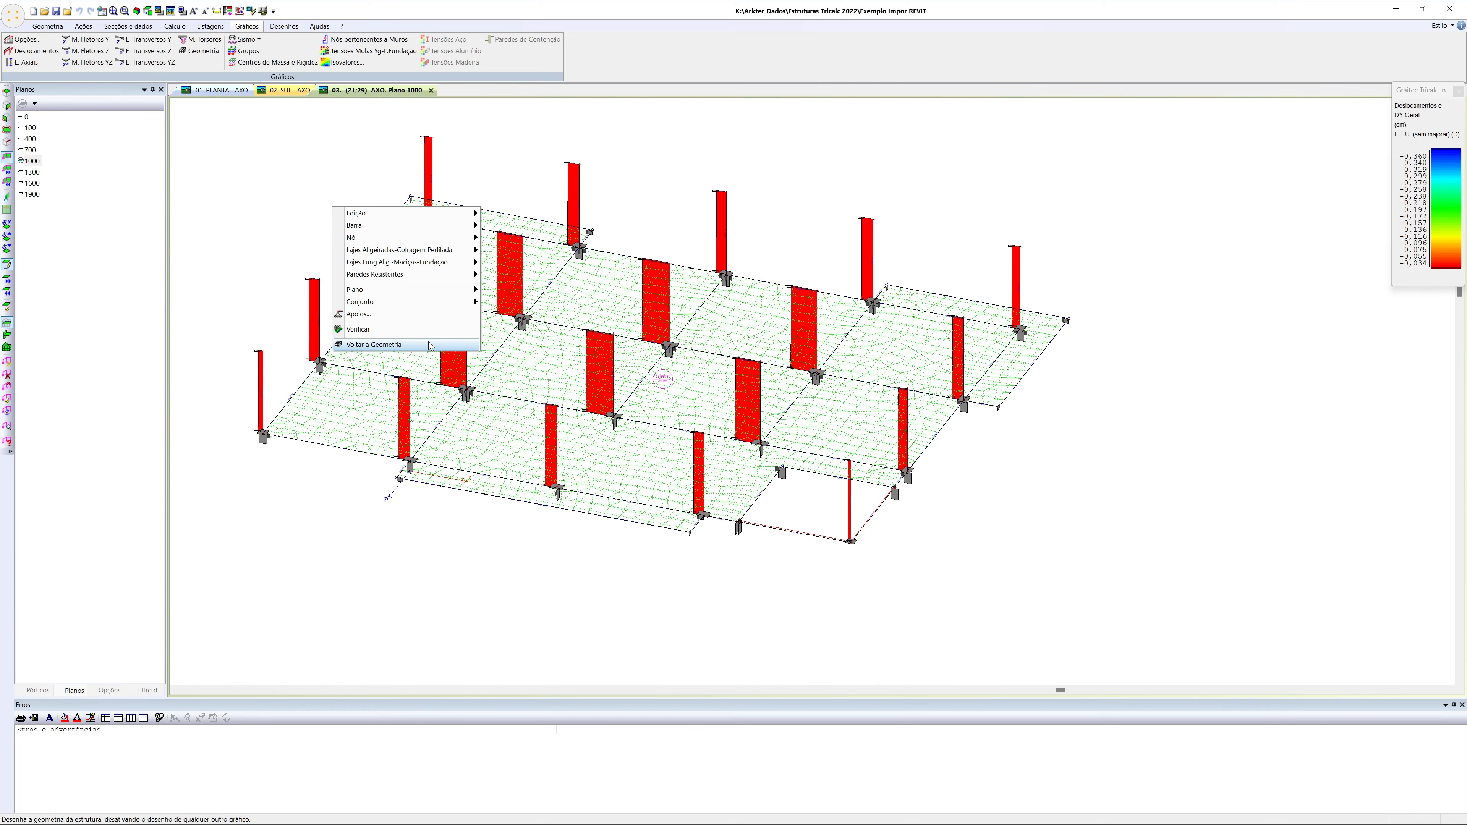
pyautogui.click(373, 344)
pyautogui.scroll(-2, 318, 237)
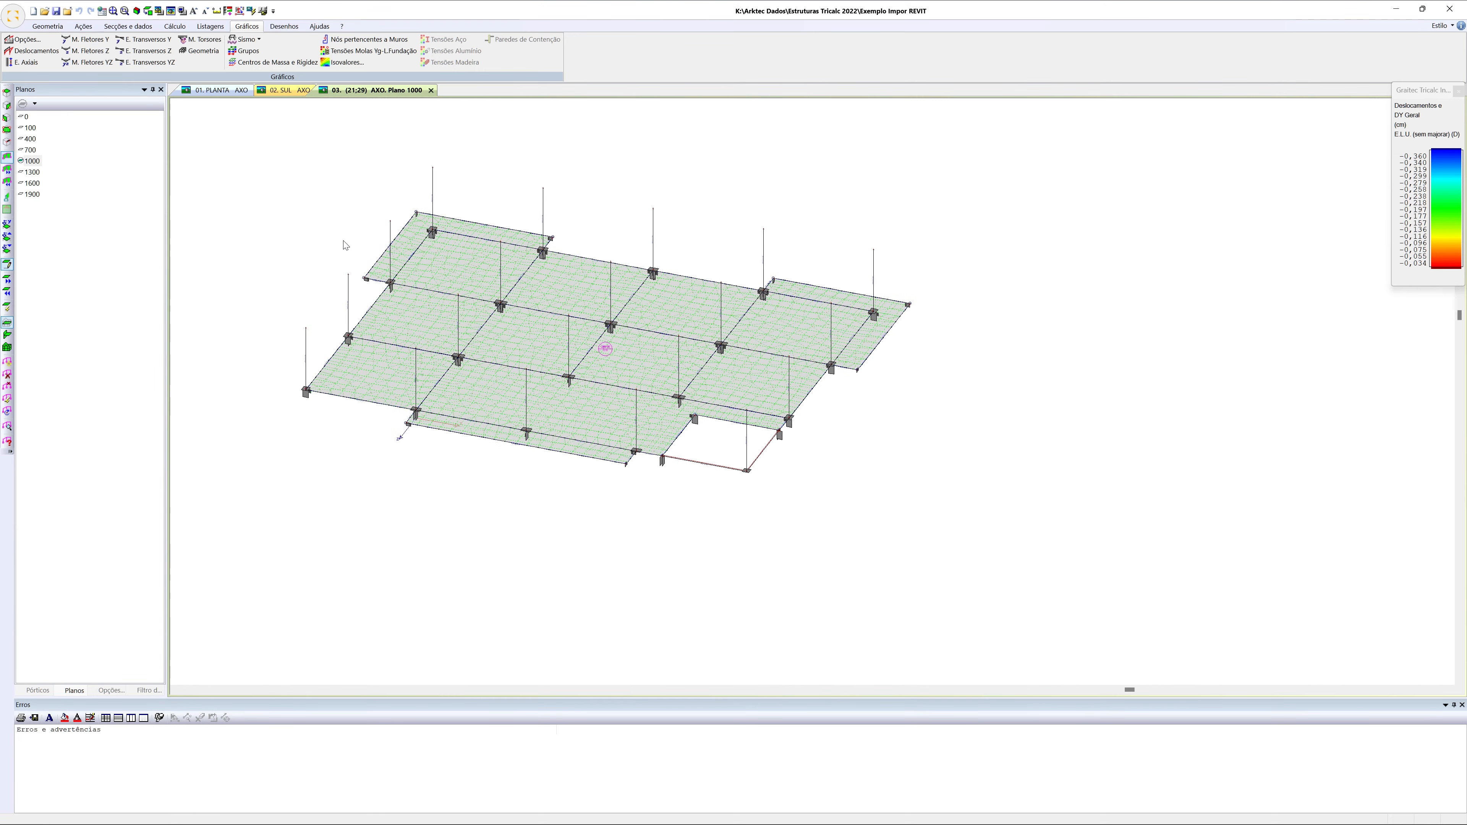
pyautogui.scroll(1, 413, 291)
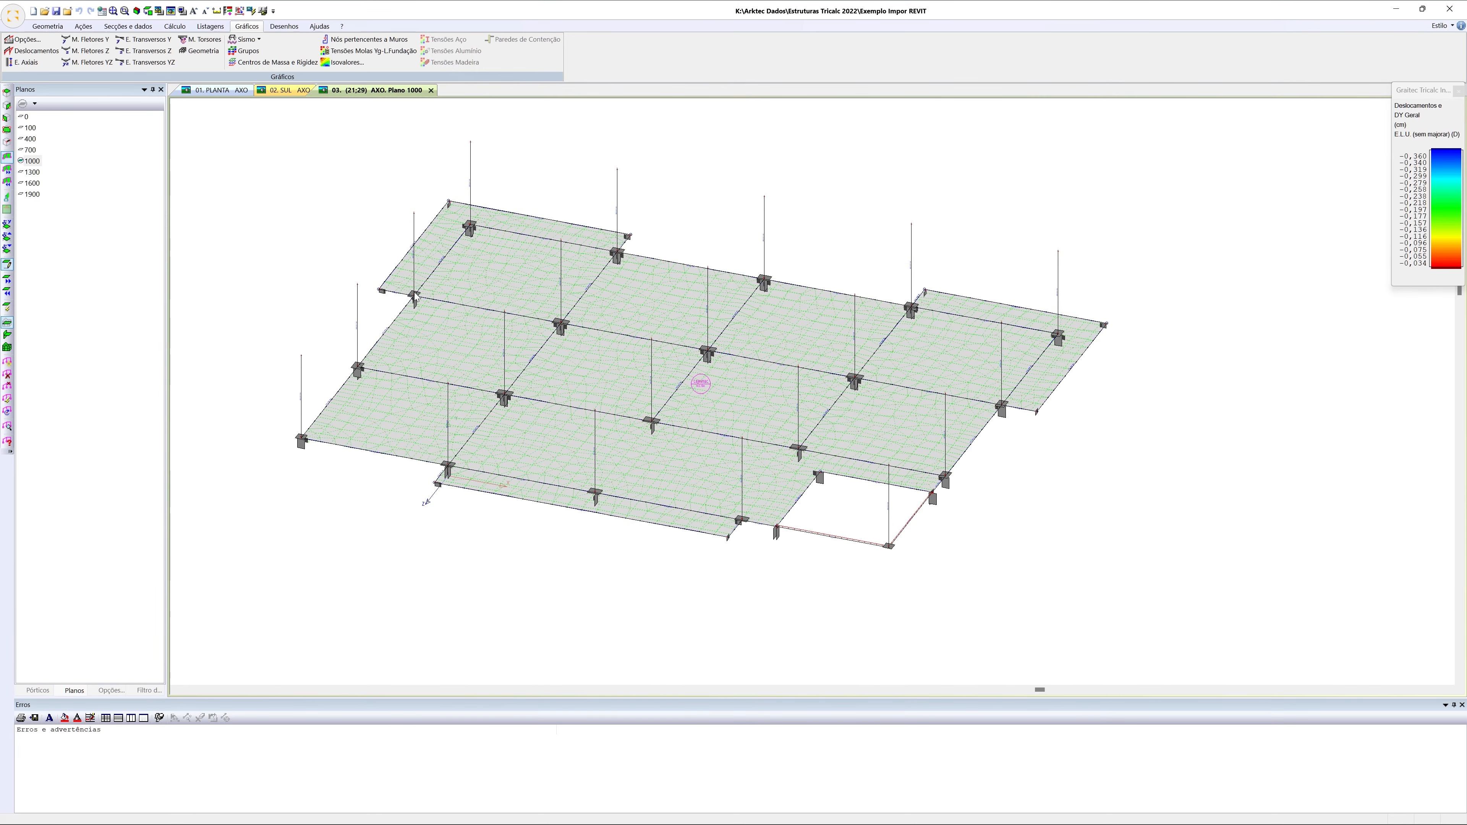
pyautogui.moveTo(416, 294)
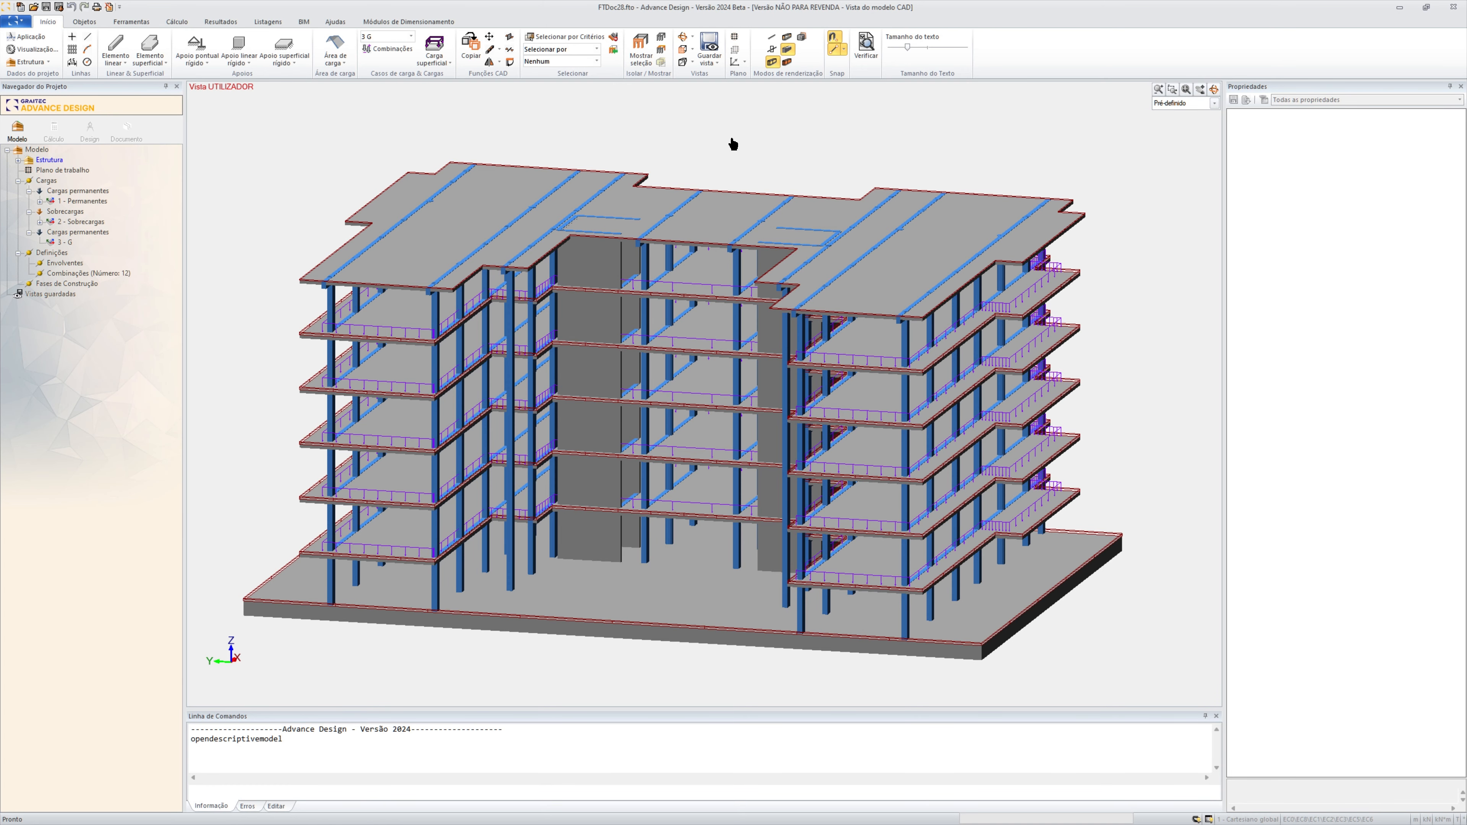
# Switch to Advance Design and close the open FTDoc28 project without saving its changes
pyautogui.moveTo(731, 142); pyautogui.dragTo(729, 126, button='middle')
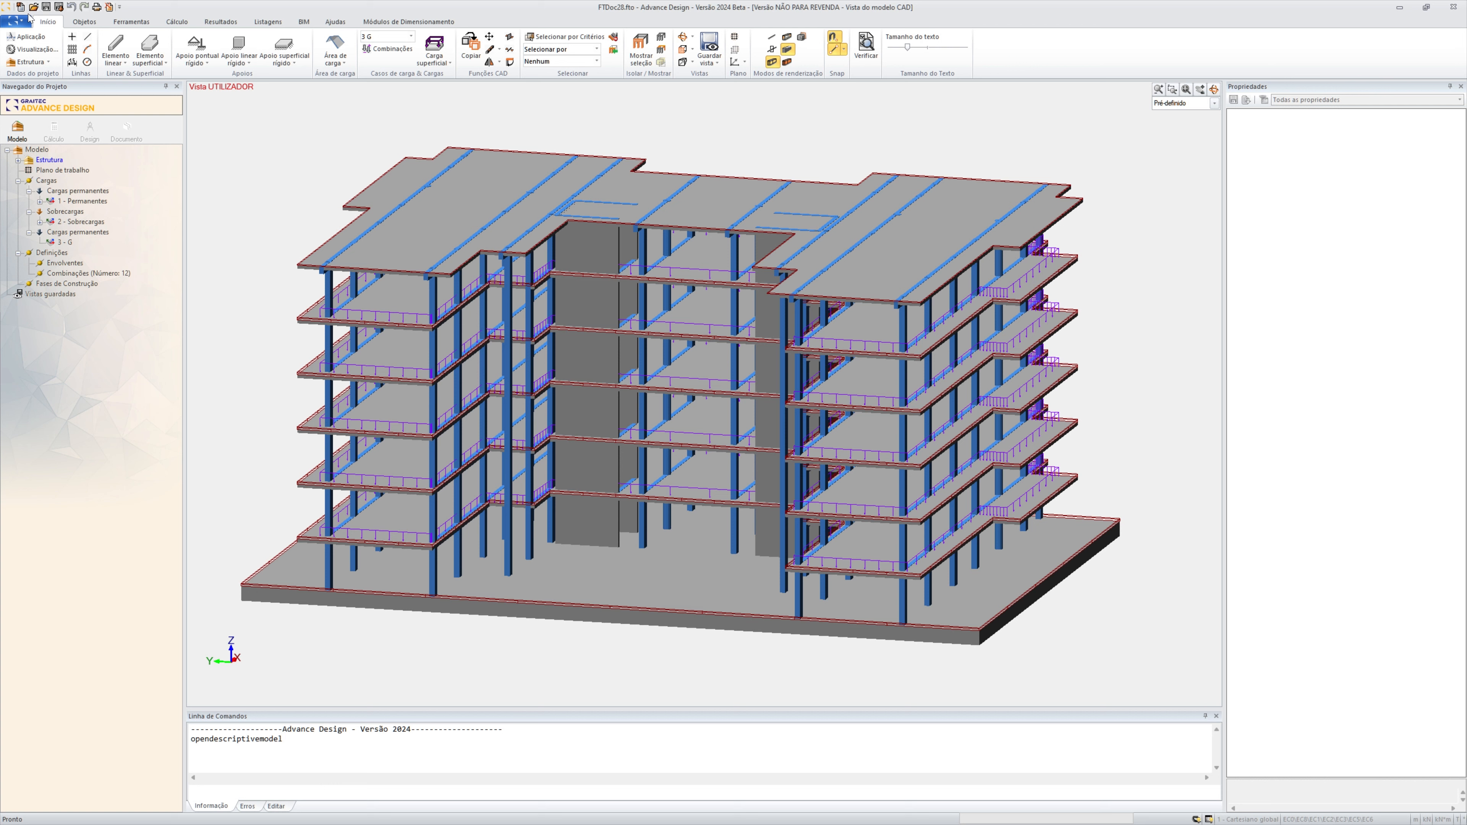
pyautogui.click(16, 20)
pyautogui.moveTo(29, 43)
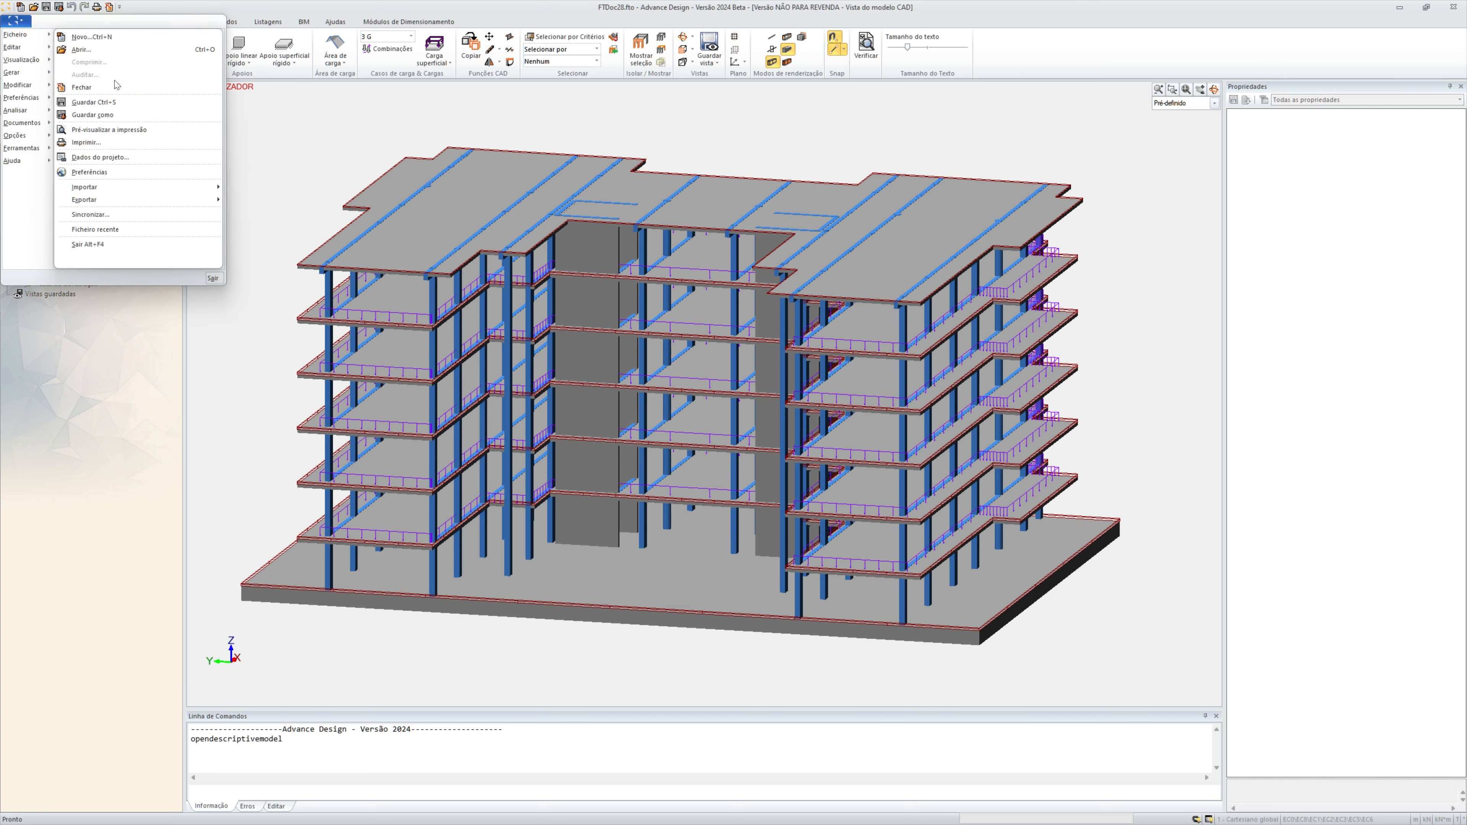
pyautogui.click(87, 88)
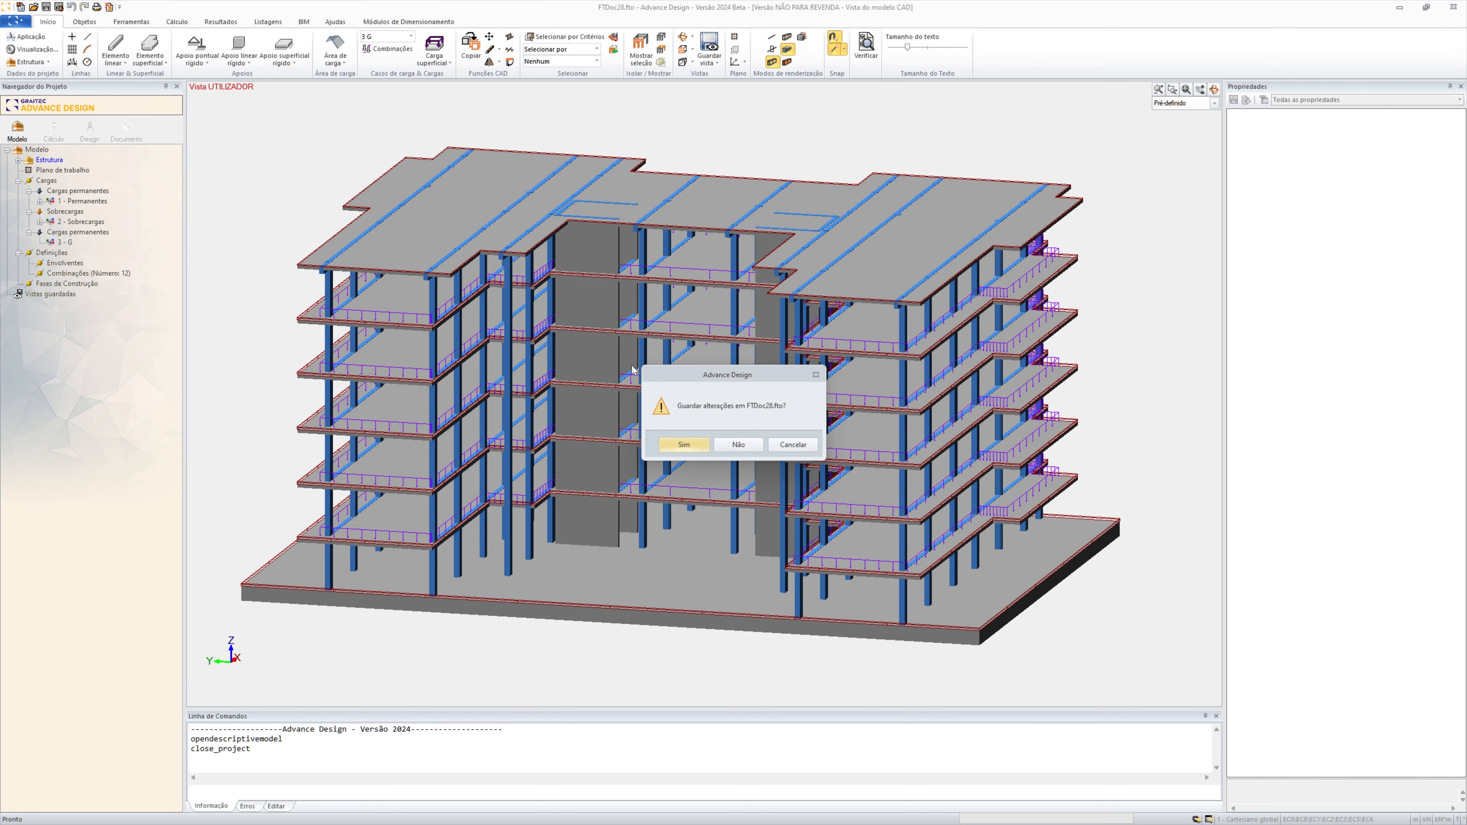
pyautogui.click(739, 445)
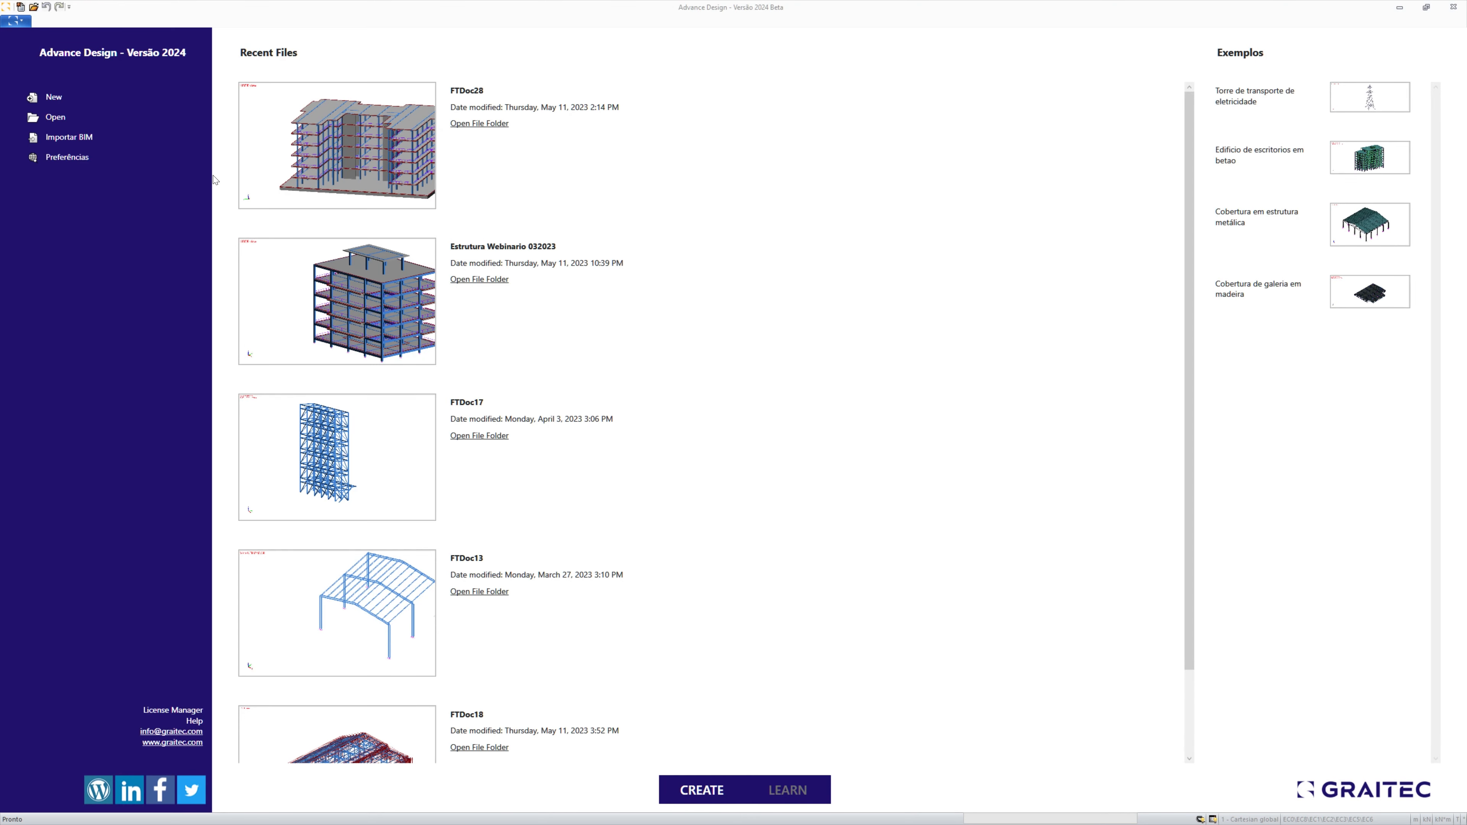
# Create a new Advance Design project, skipping the project data assistant
pyautogui.click(52, 100)
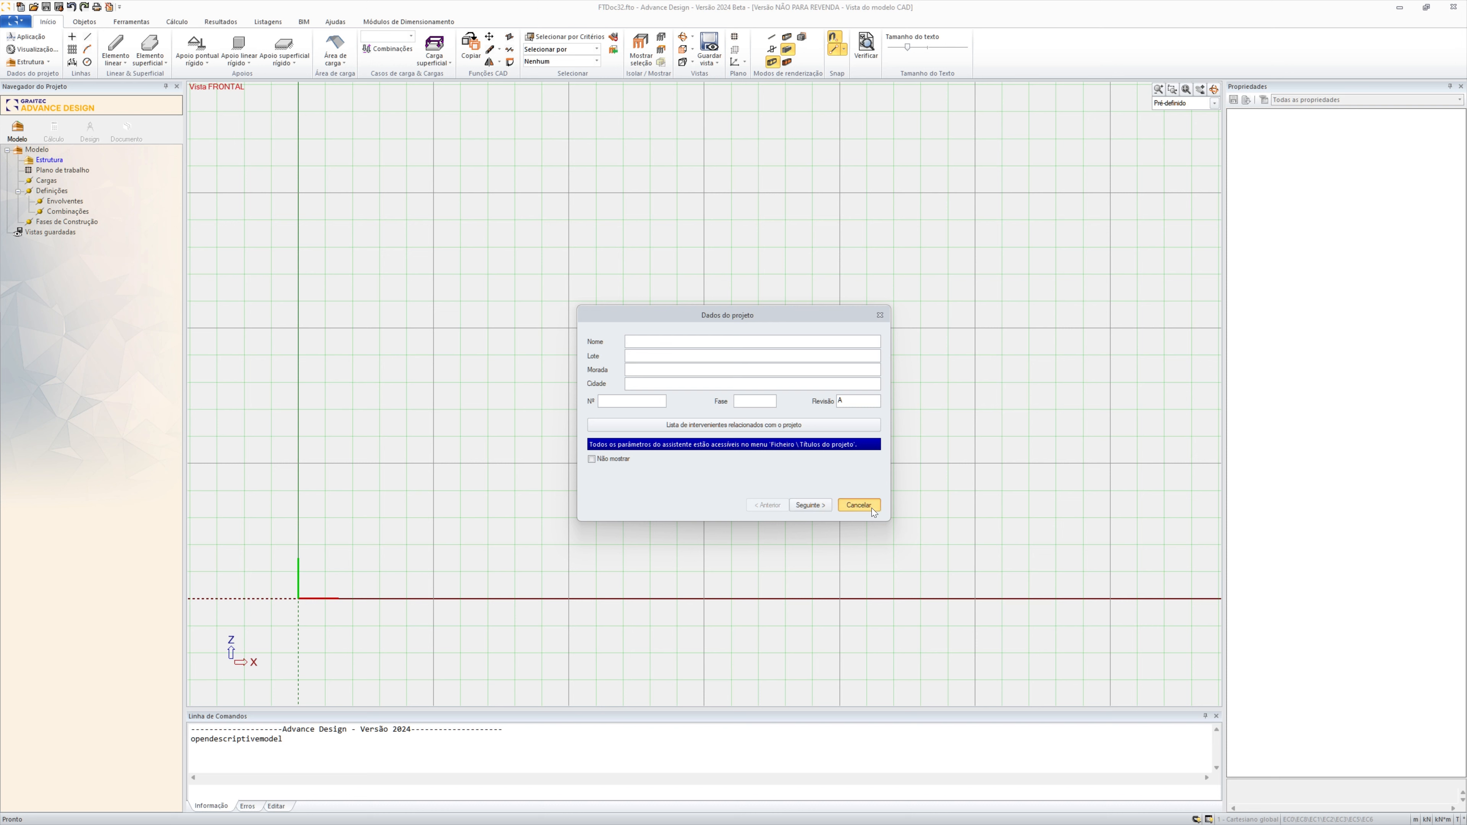
pyautogui.click(859, 505)
pyautogui.click(820, 460)
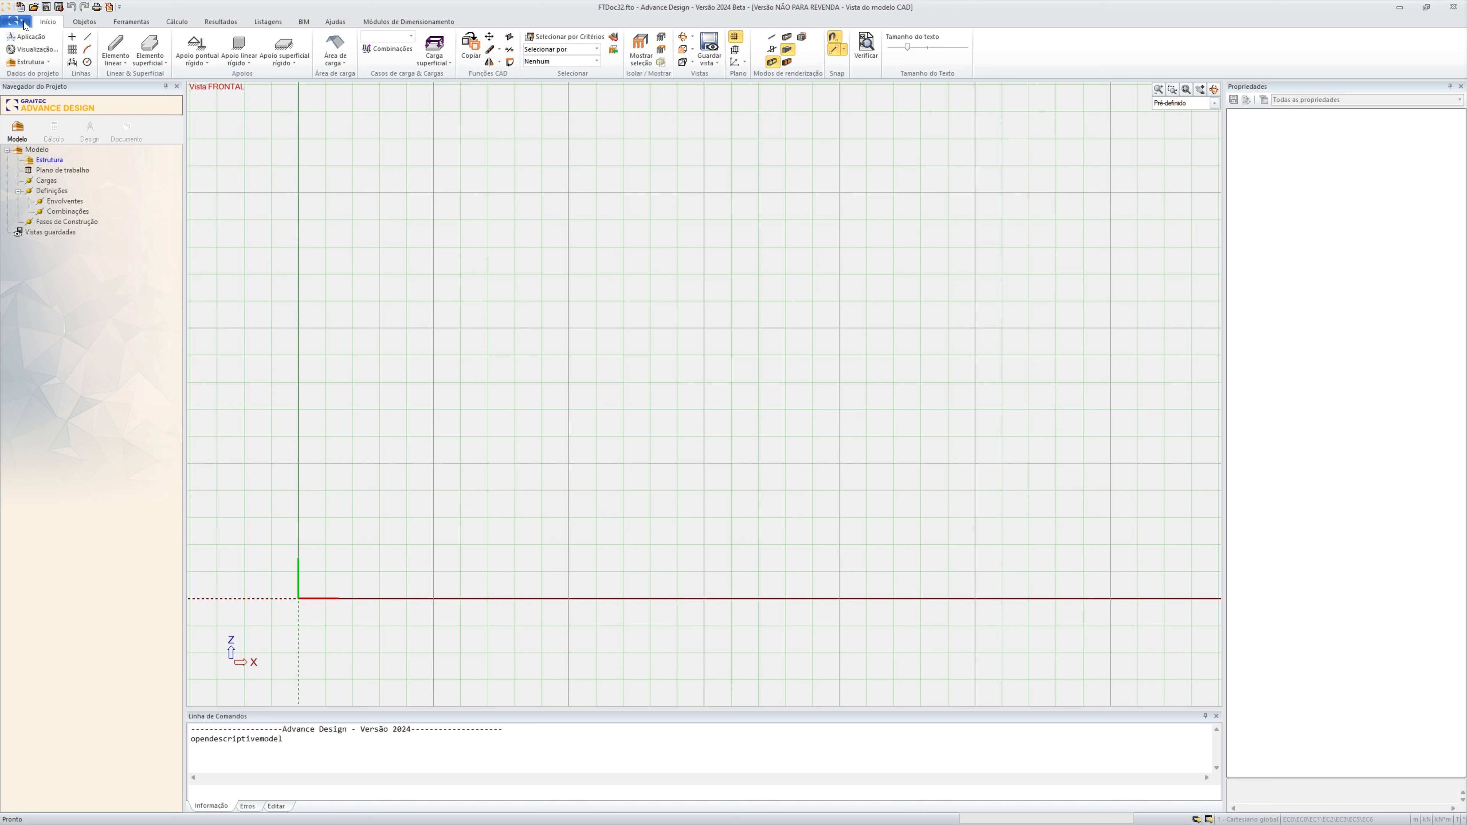
# Import the GTC file "Estrutura Webinario desde REVIT.gtcx" from the PROJETOS - REVIT folder into the current model
pyautogui.click(303, 22)
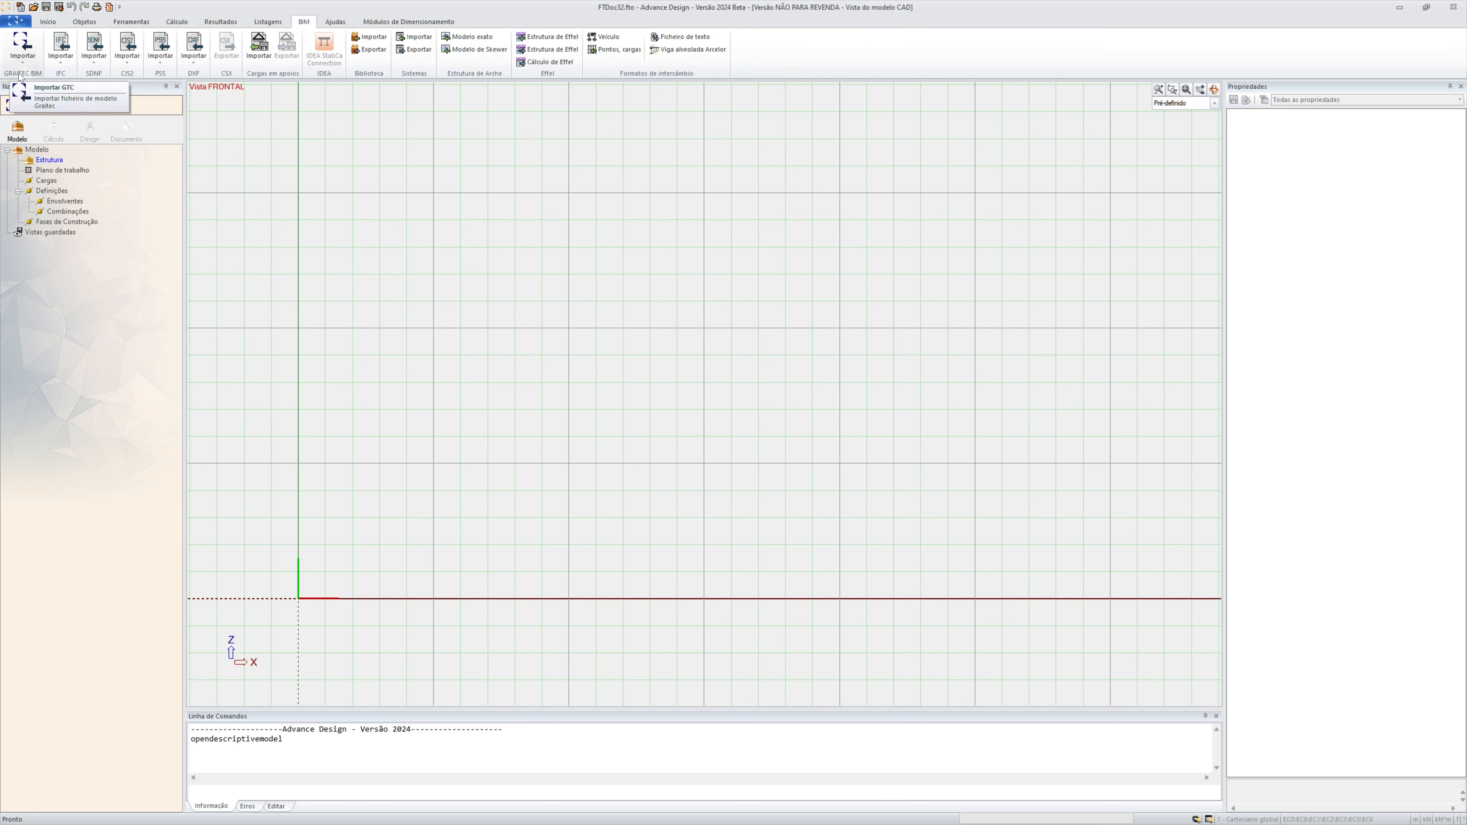
pyautogui.click(23, 57)
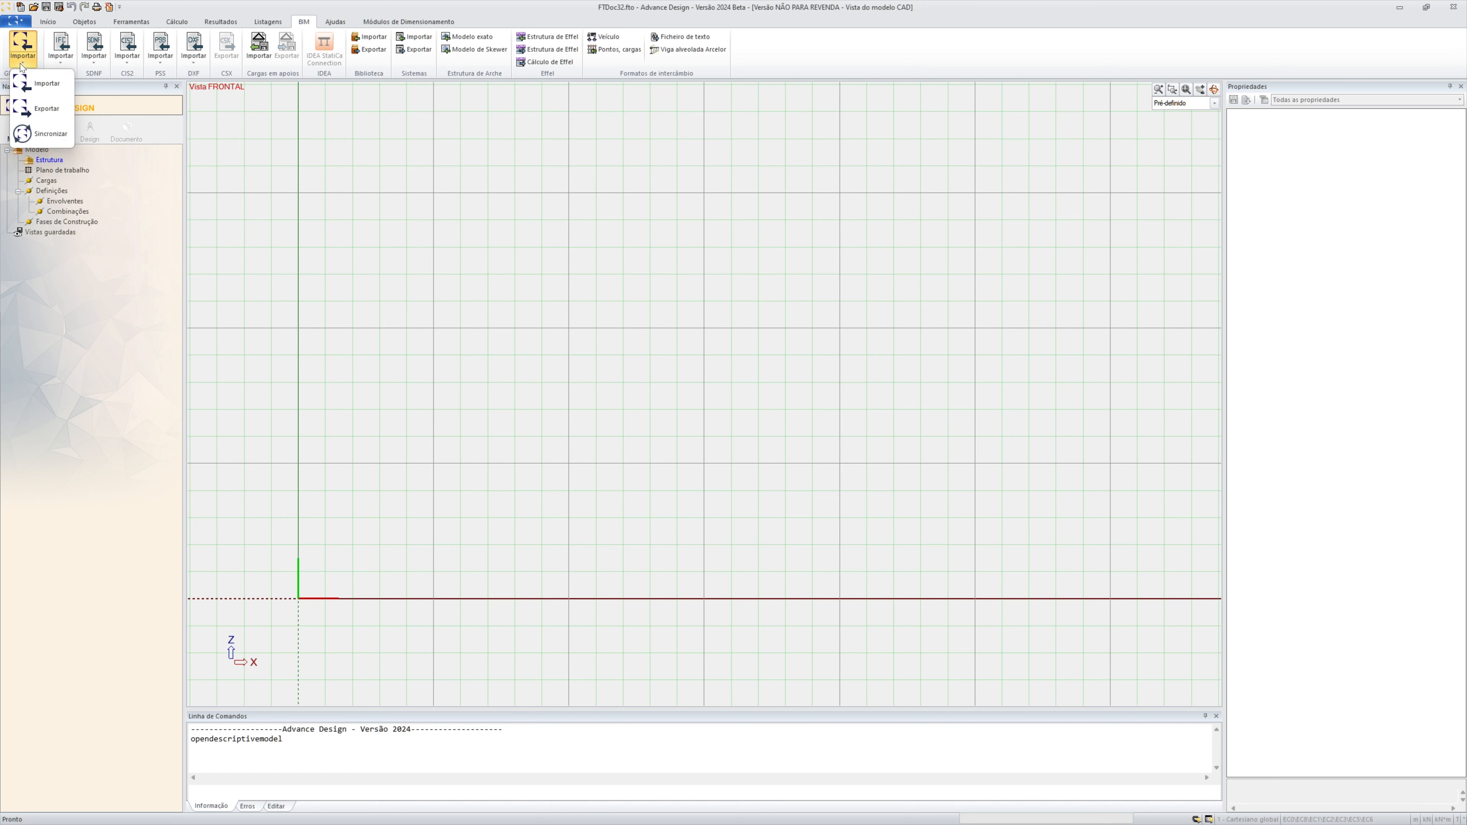
pyautogui.click(46, 85)
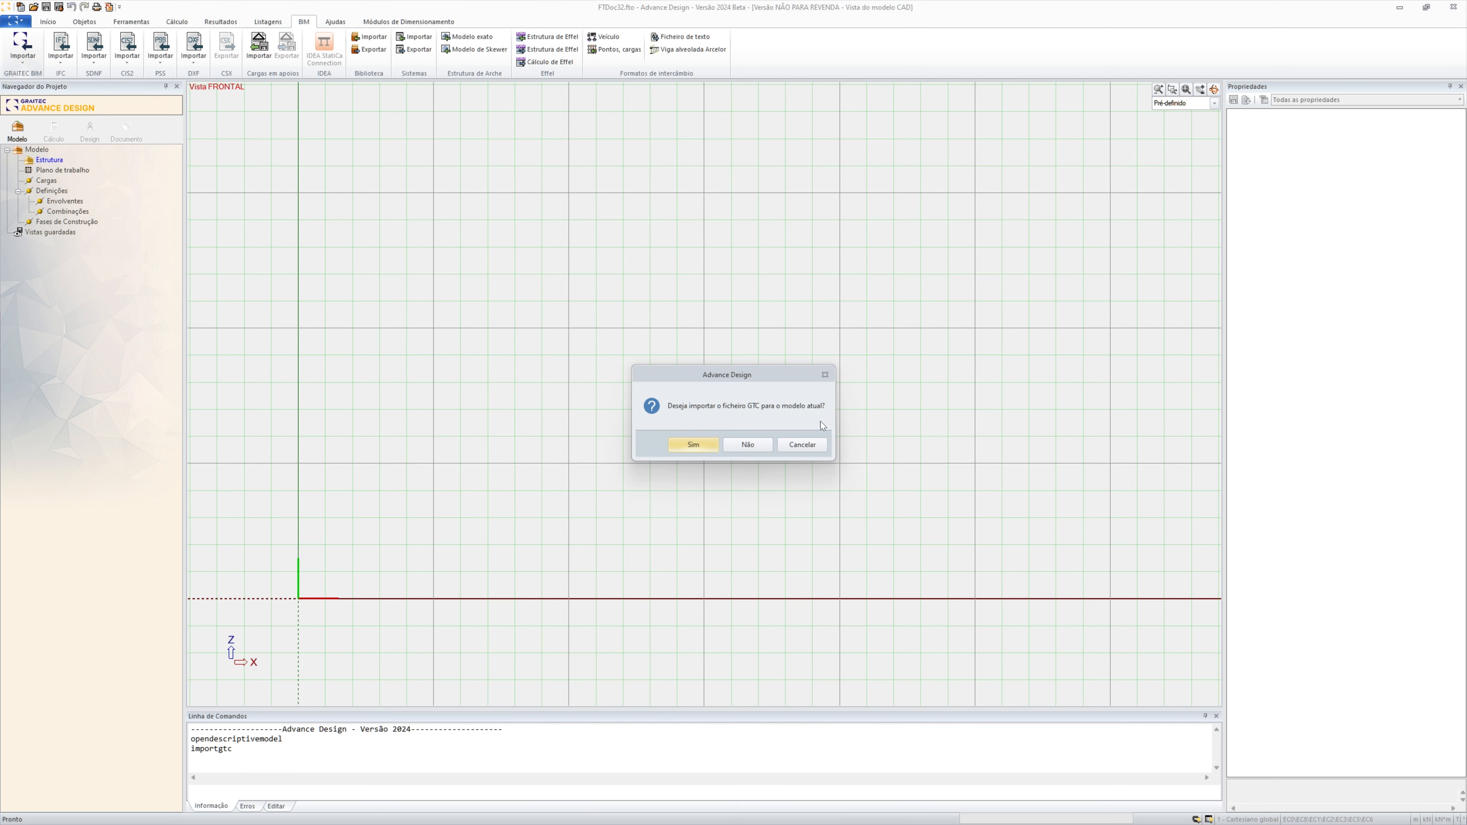
pyautogui.click(708, 447)
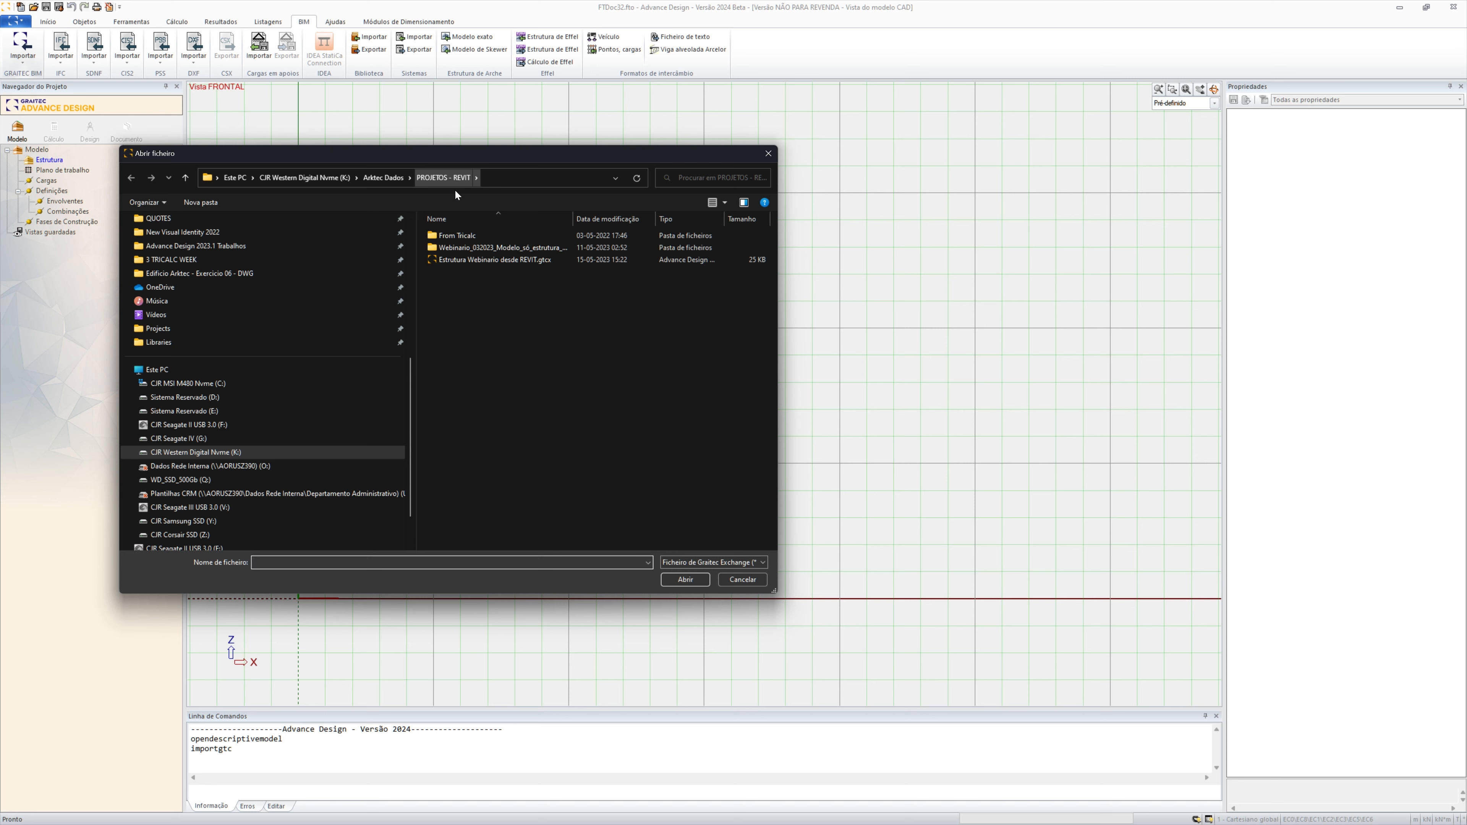
pyautogui.click(480, 260)
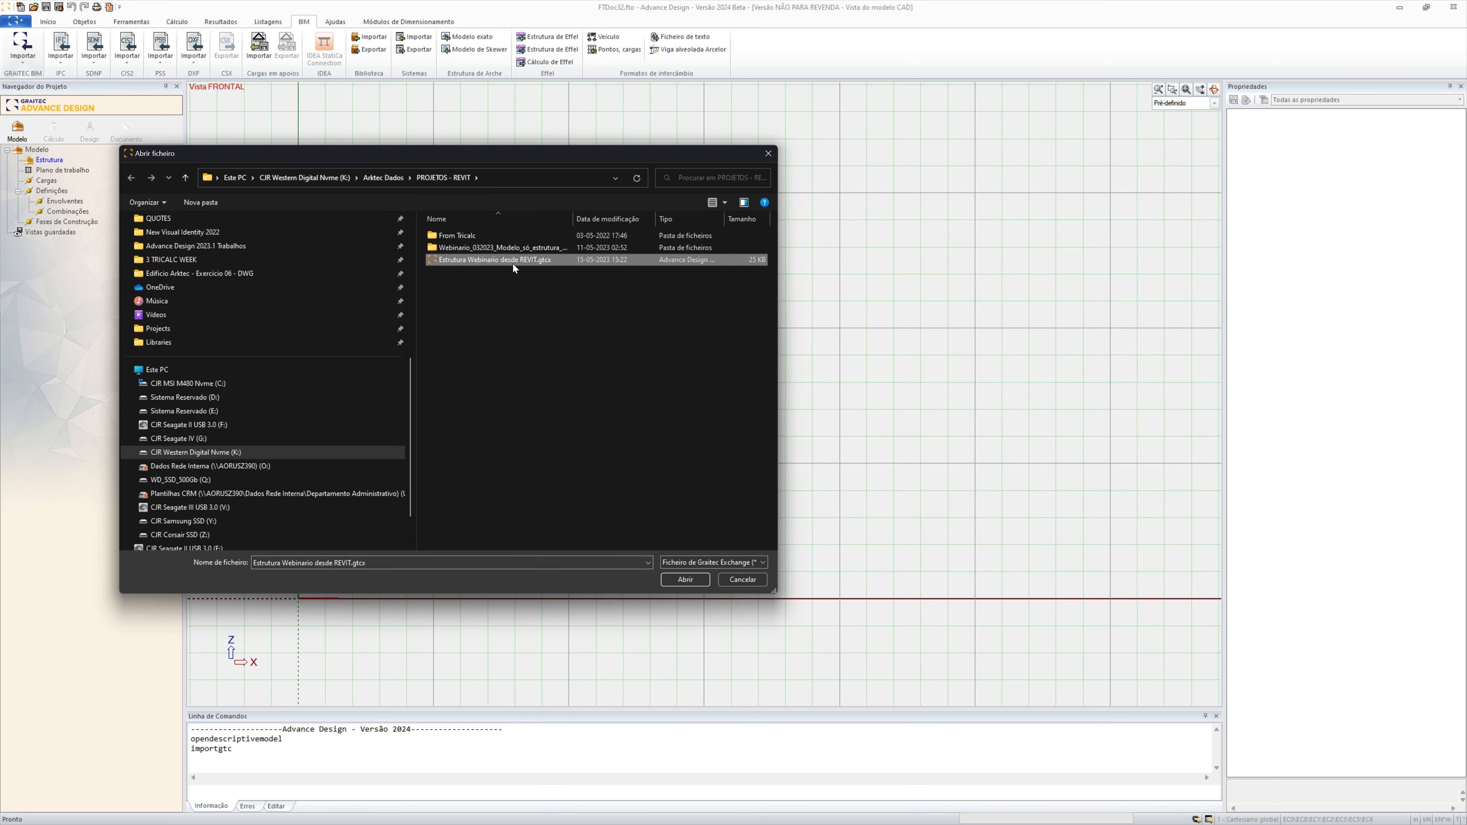
pyautogui.click(692, 582)
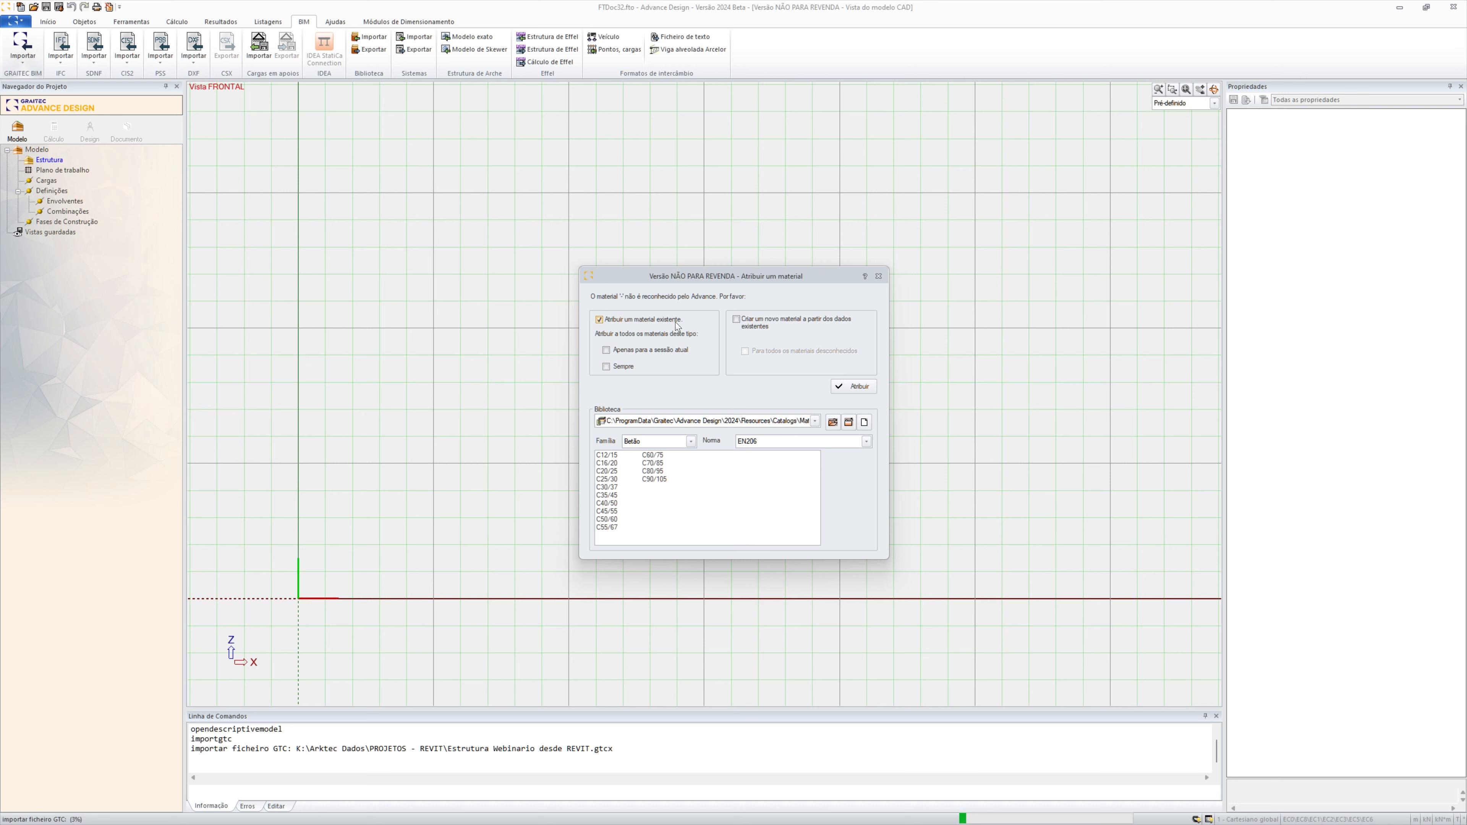
# Assign the existing EN206 concrete C30/37 to the unrecognised material and let the GTC import finish
pyautogui.click(605, 489)
pyautogui.click(848, 387)
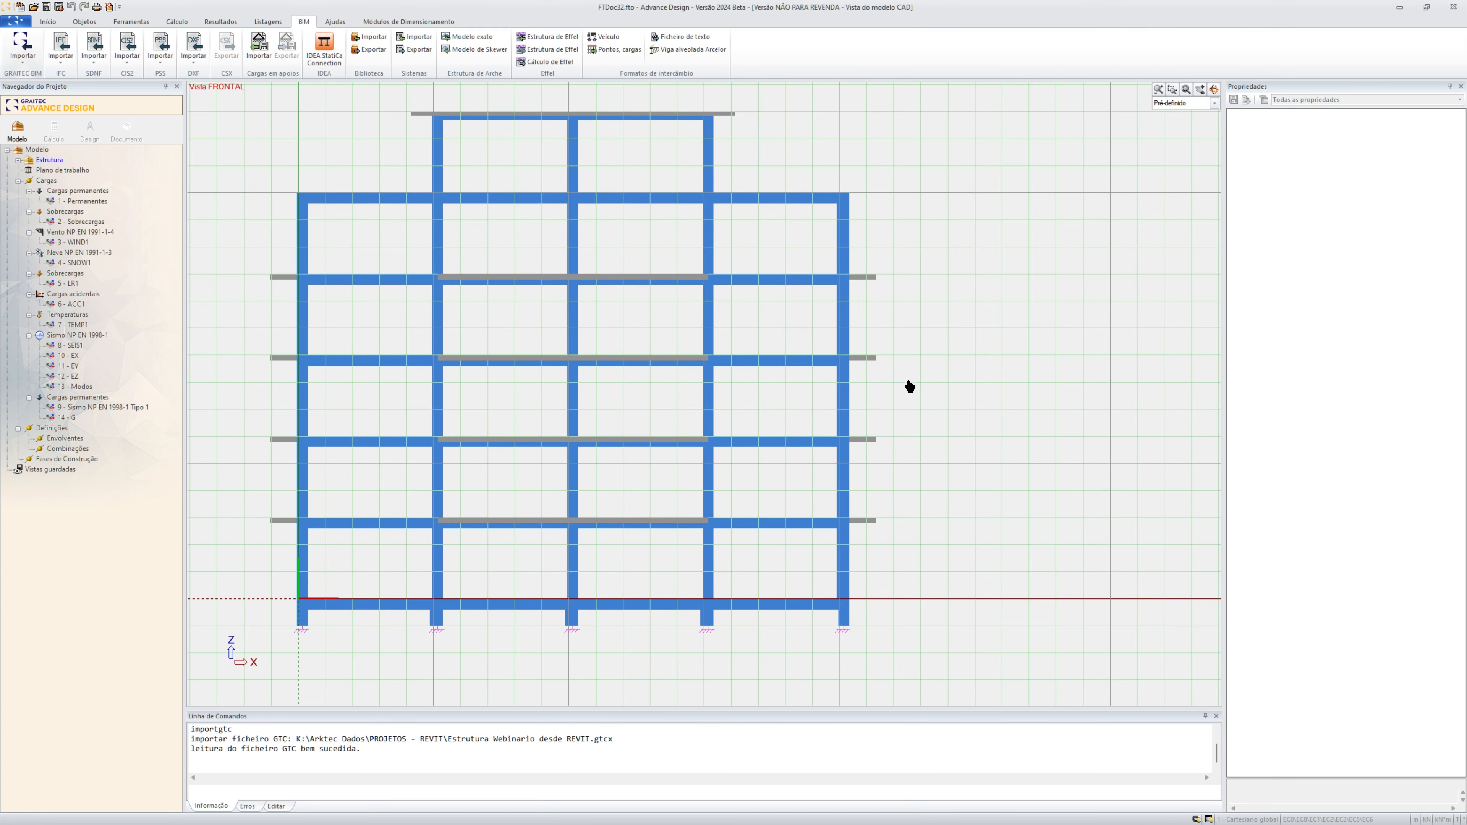
# Hide the work plane grid and show the imported structure in a 3D user view
pyautogui.click(1213, 90)
pyautogui.moveTo(1130, 193); pyautogui.dragTo(1062, 219)
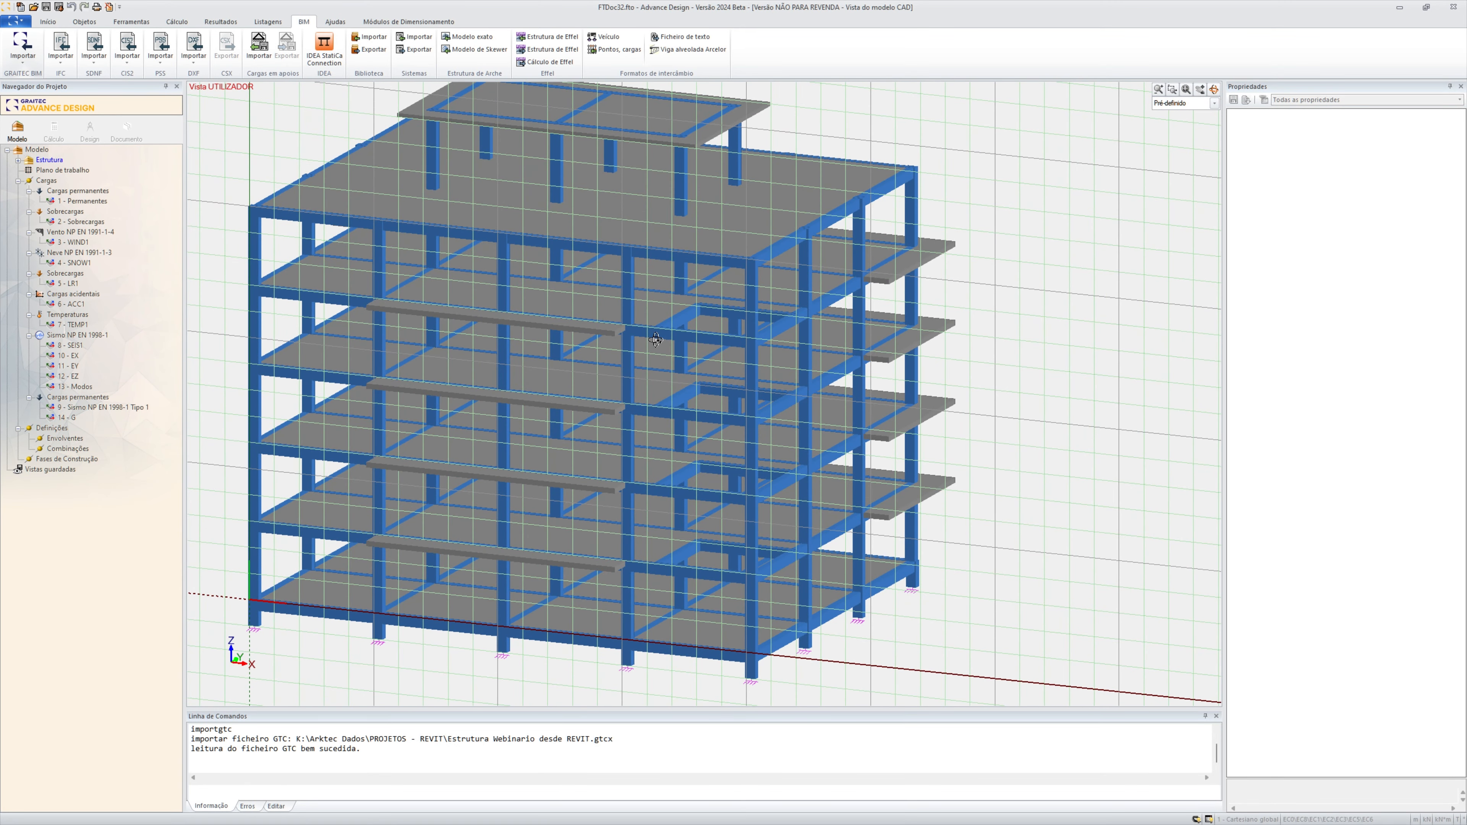
pyautogui.click(49, 171)
pyautogui.moveTo(372, 364); pyautogui.dragTo(439, 382, button='middle')
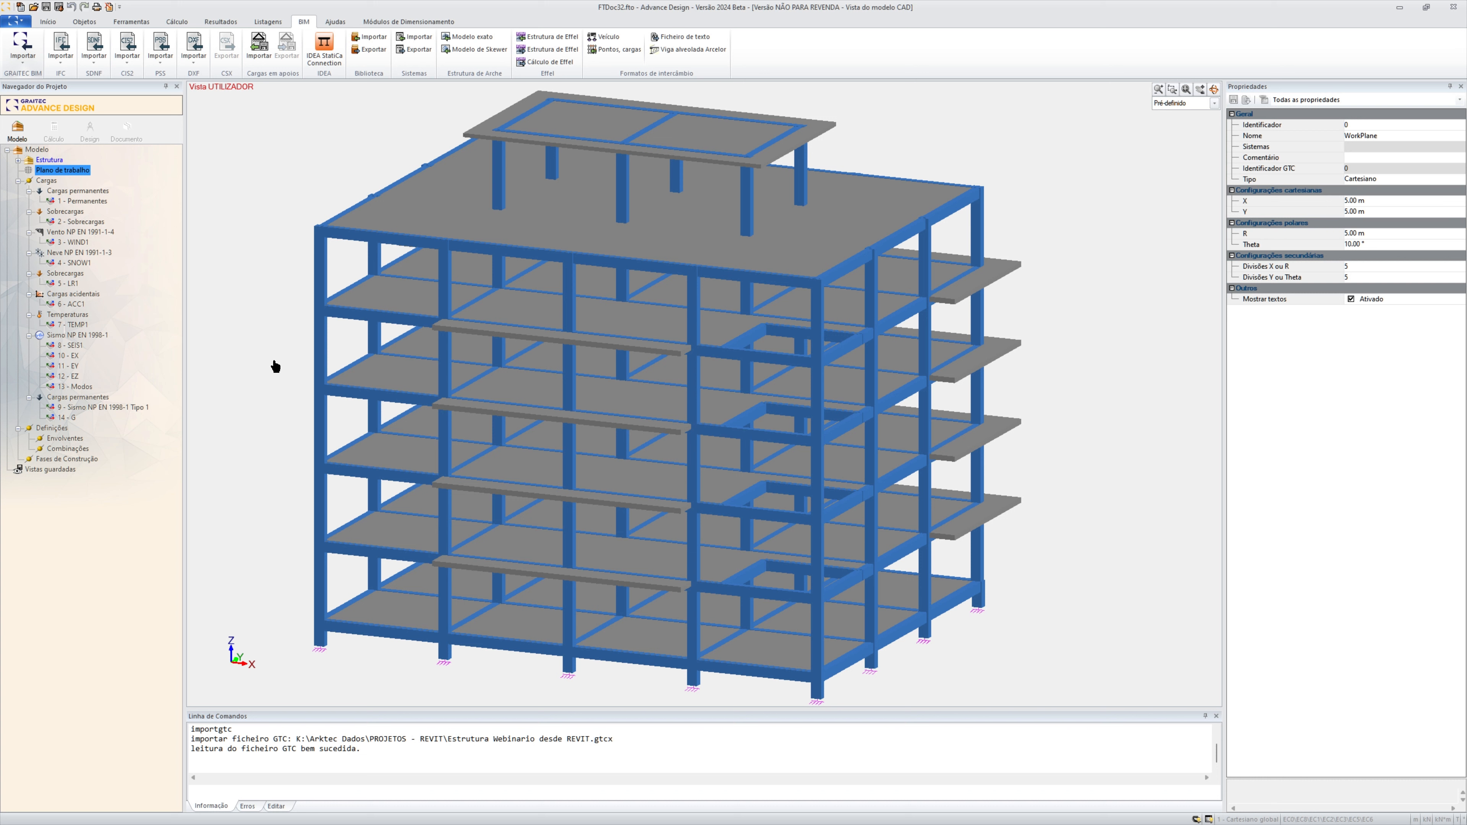
# List the levels of the Estrutura system, hide the whole structure and display only level 2 - 3,000
pyautogui.click(26, 160)
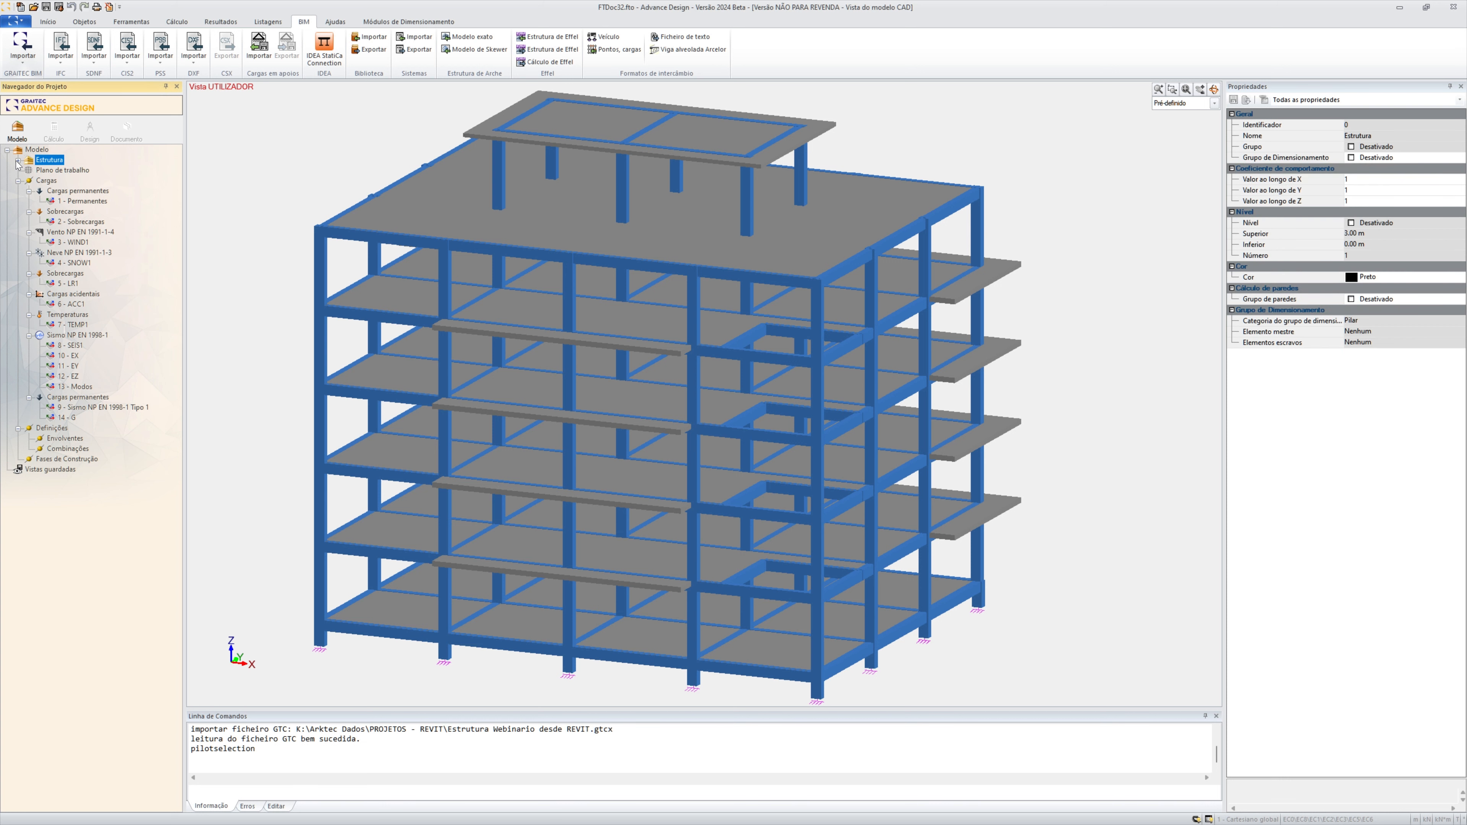
pyautogui.click(18, 161)
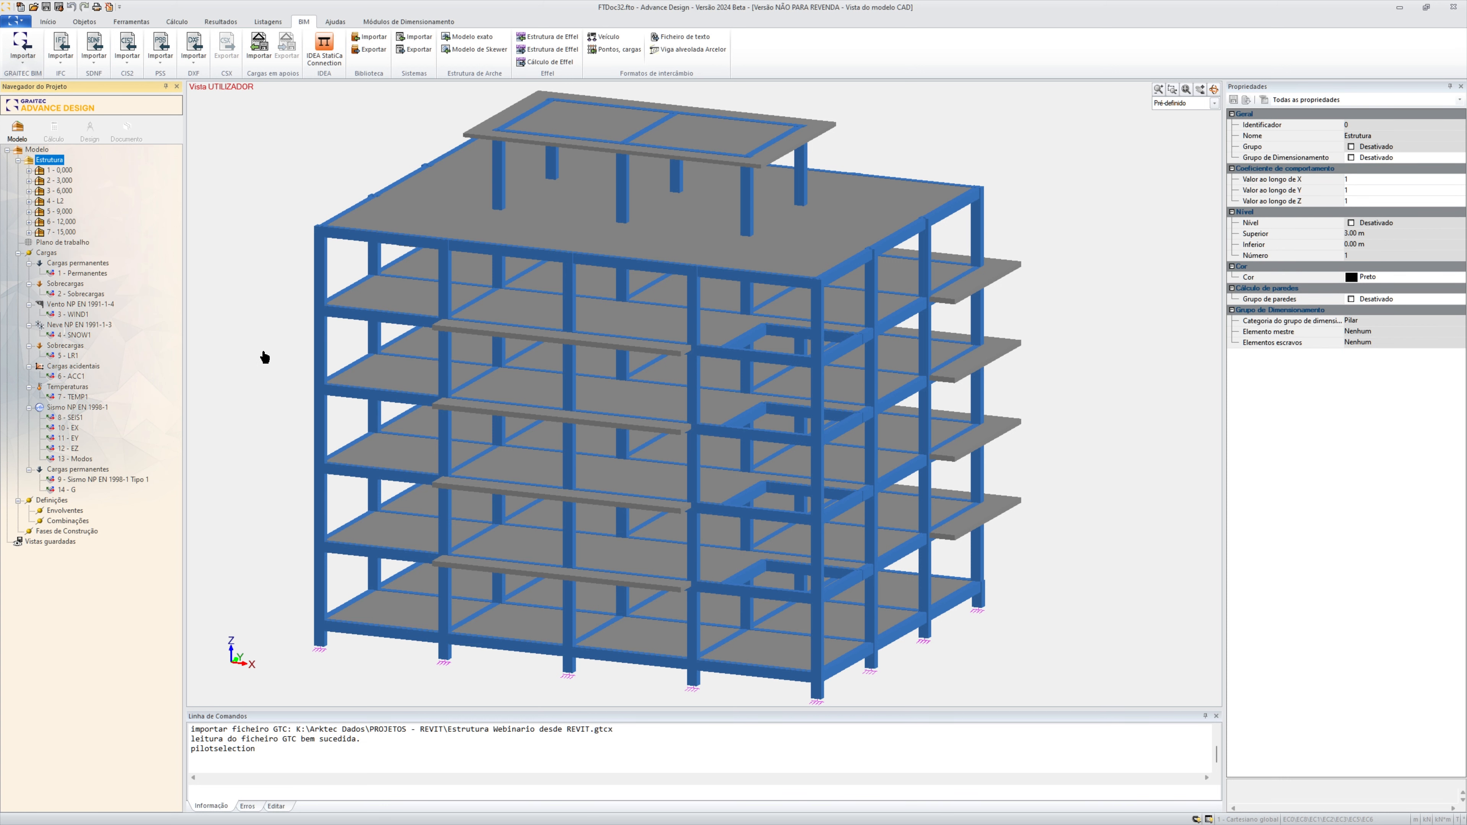
pyautogui.click(30, 161)
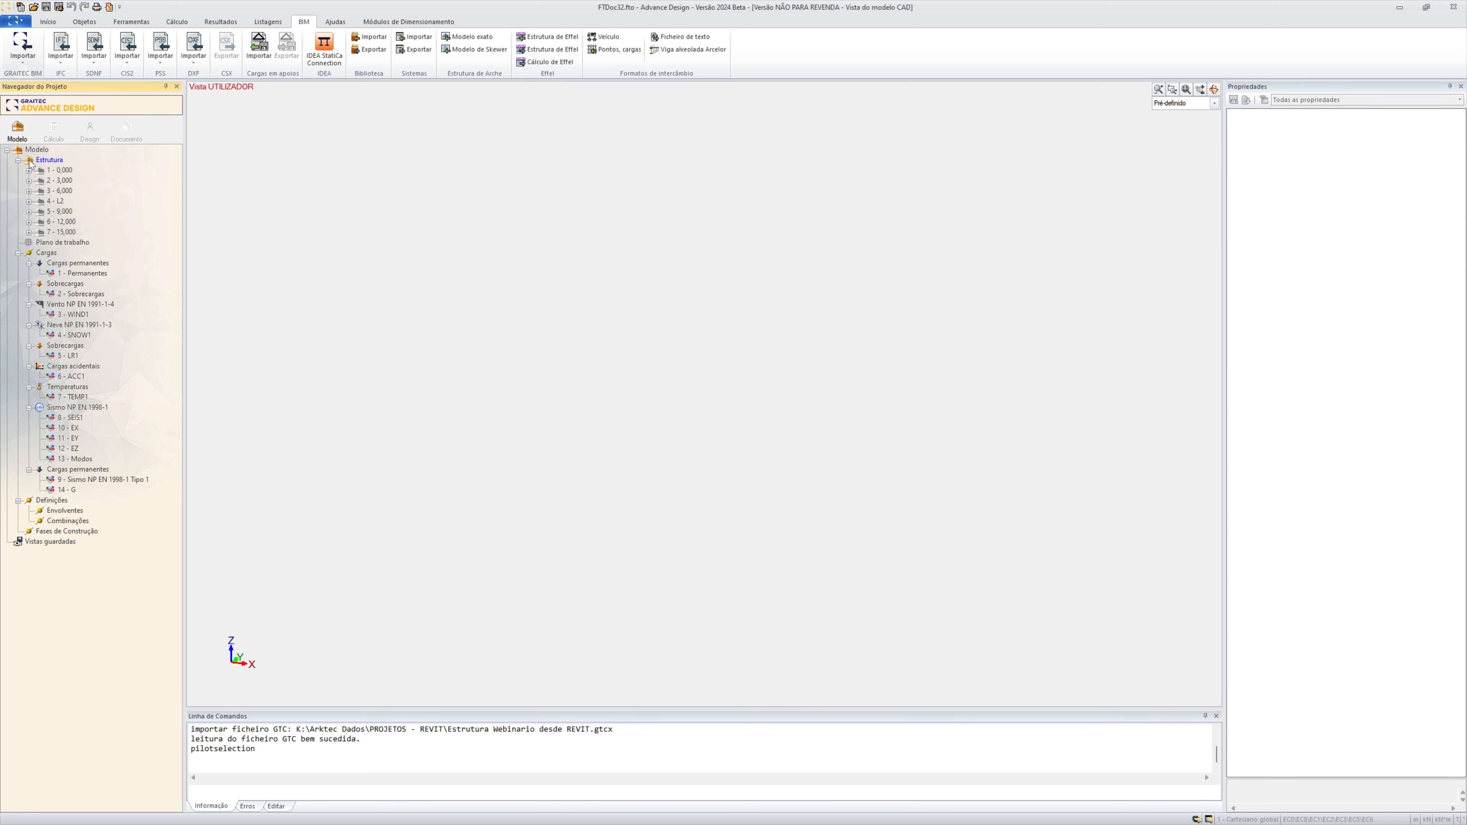
pyautogui.click(60, 181)
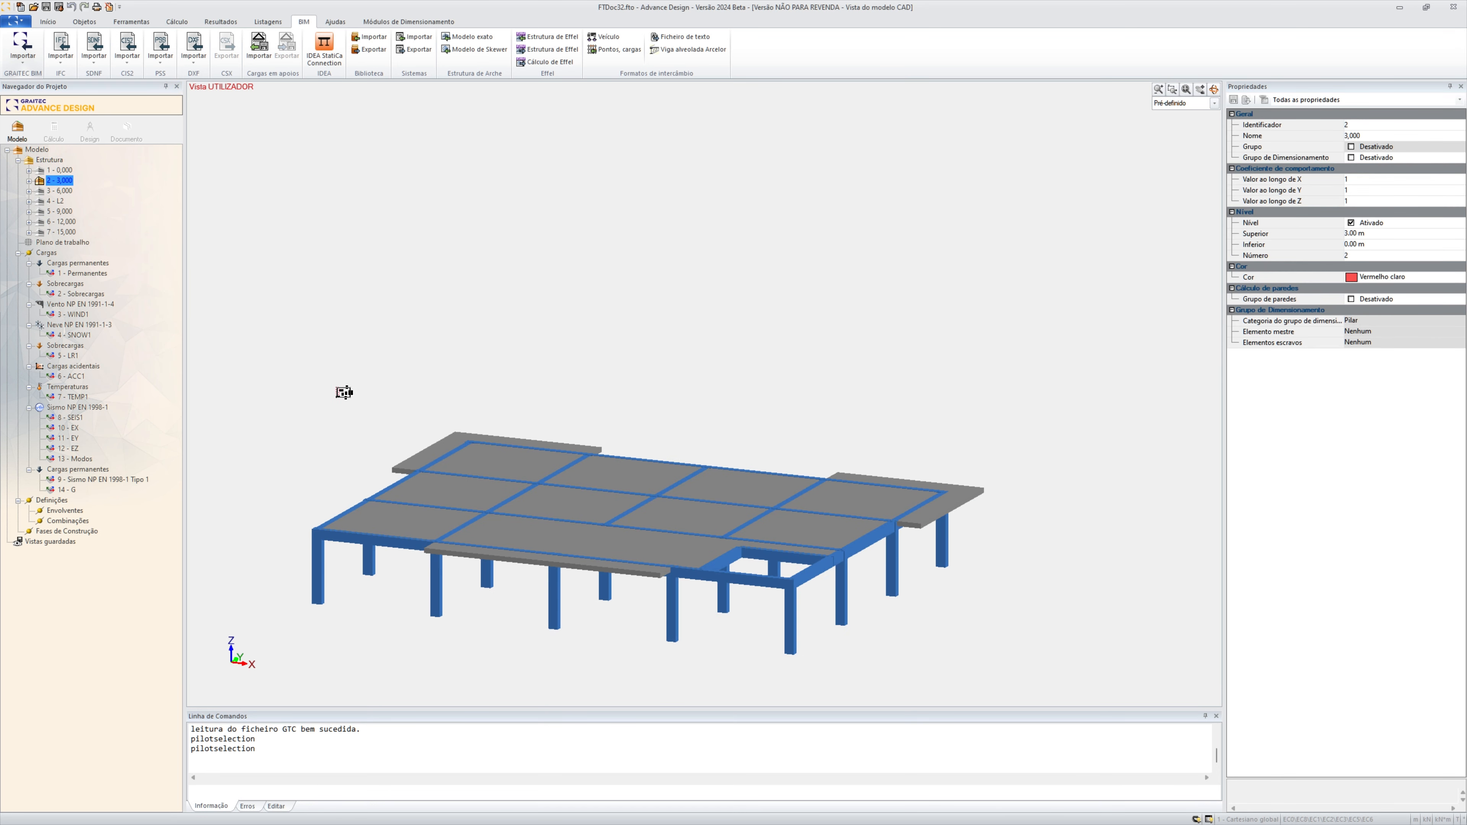
pyautogui.click(1213, 90)
pyautogui.moveTo(991, 225); pyautogui.dragTo(801, 195)
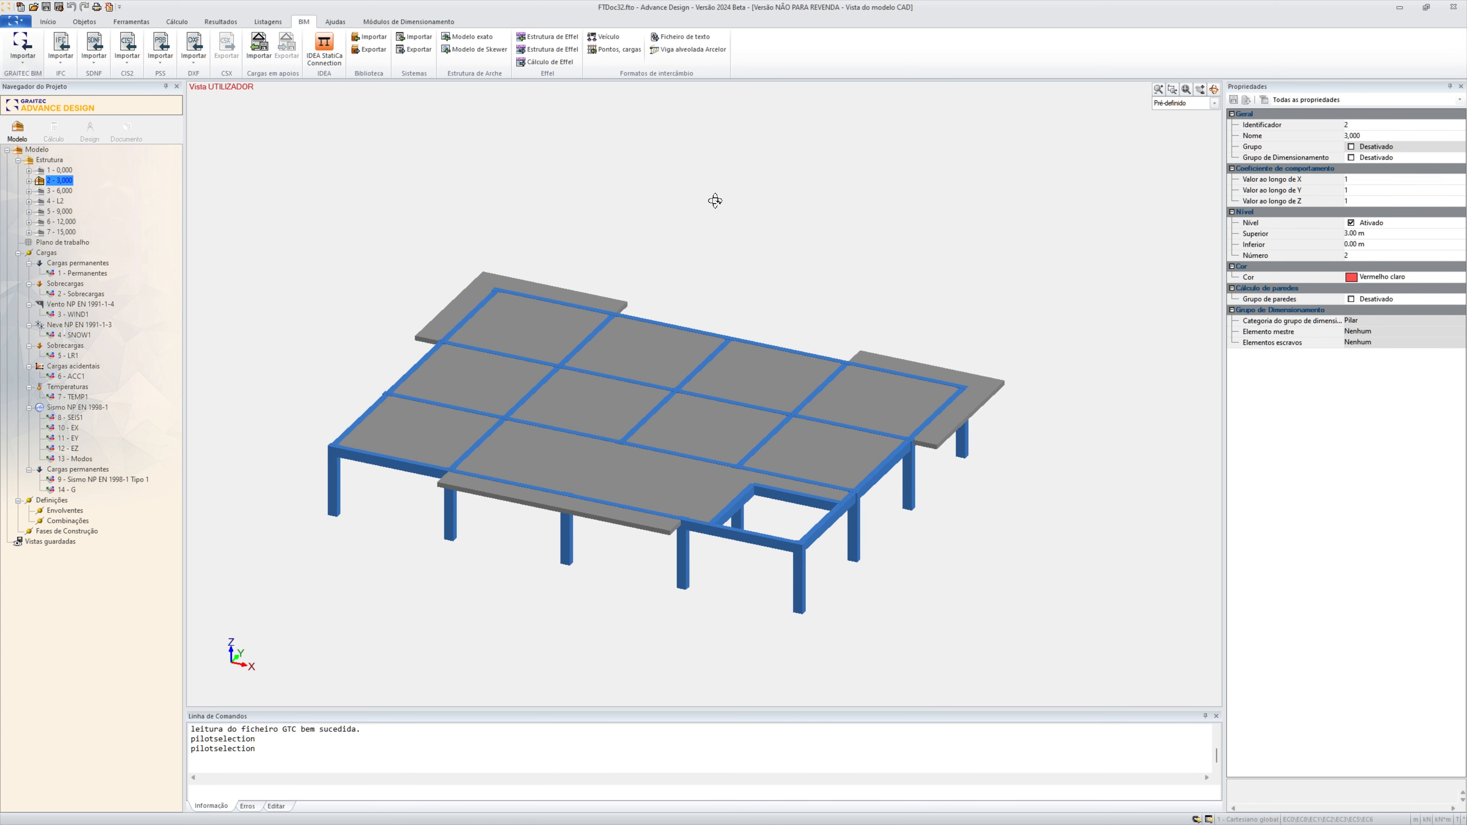
pyautogui.click(48, 22)
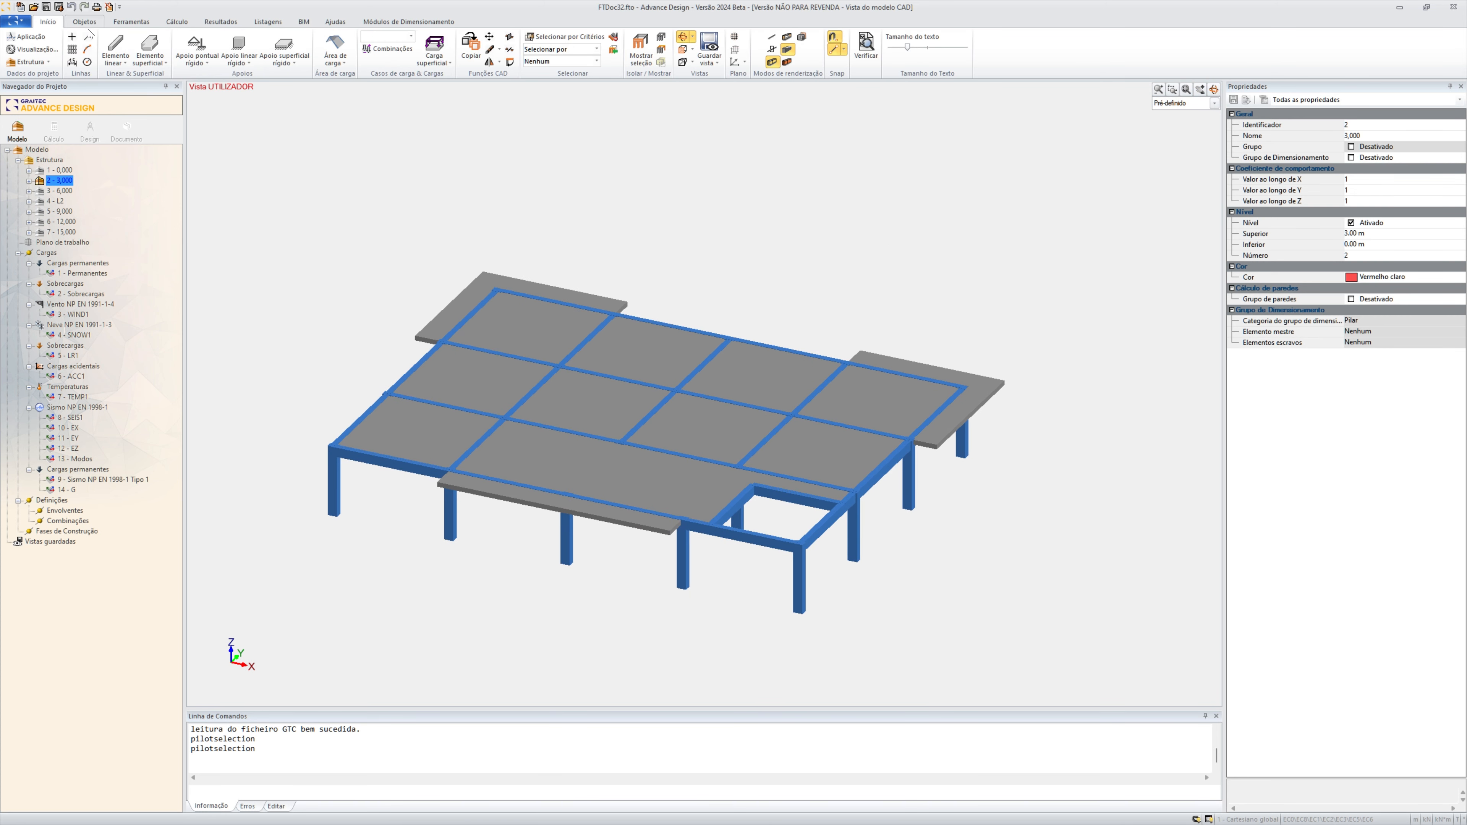
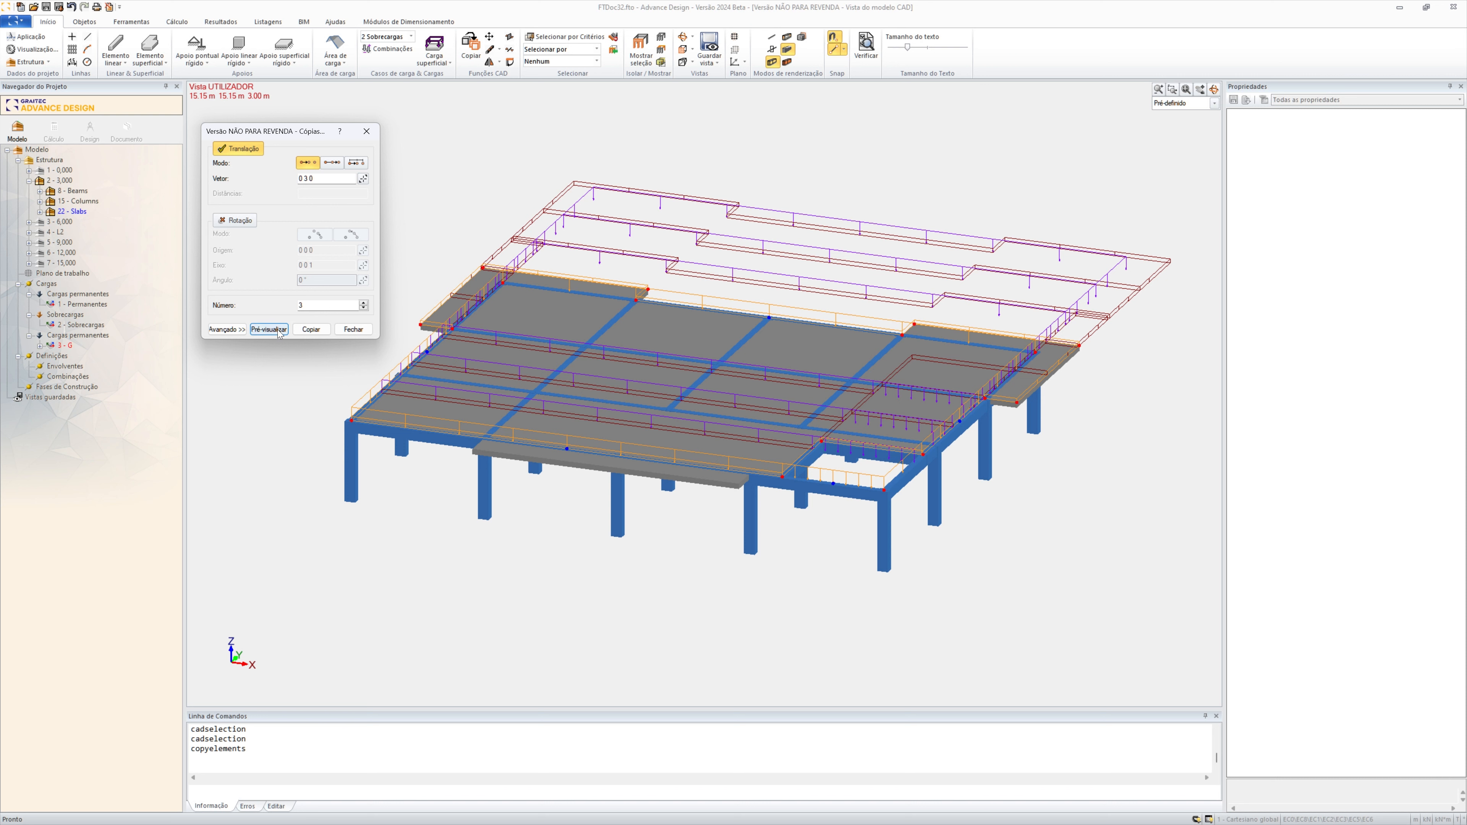
# Copy the selected level 2 loads upward three times by translation with the vector 0 0 3
pyautogui.moveTo(324, 178); pyautogui.dragTo(263, 178)
pyautogui.write('0')
pyautogui.click(268, 332)
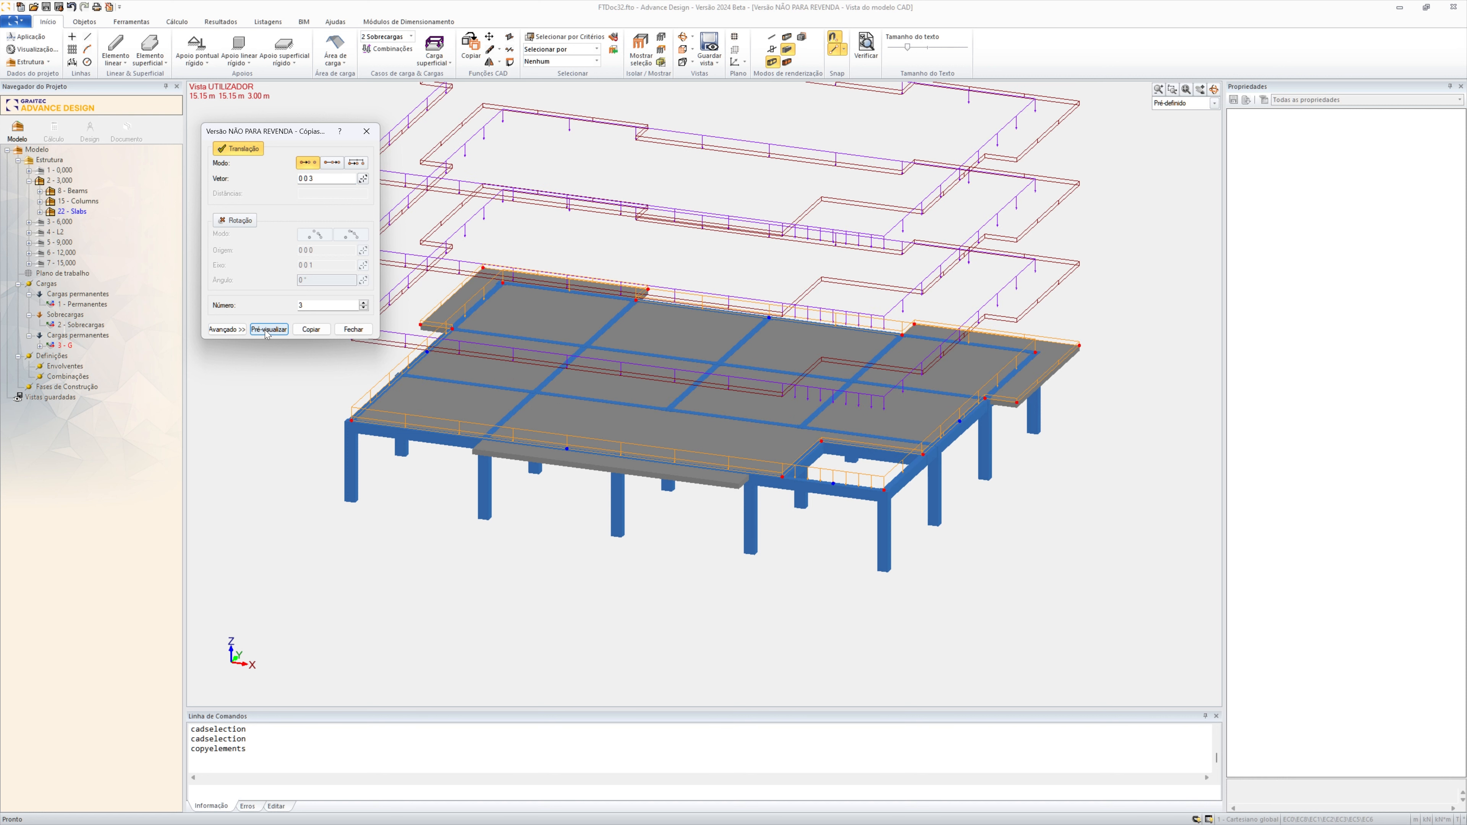
pyautogui.click(310, 330)
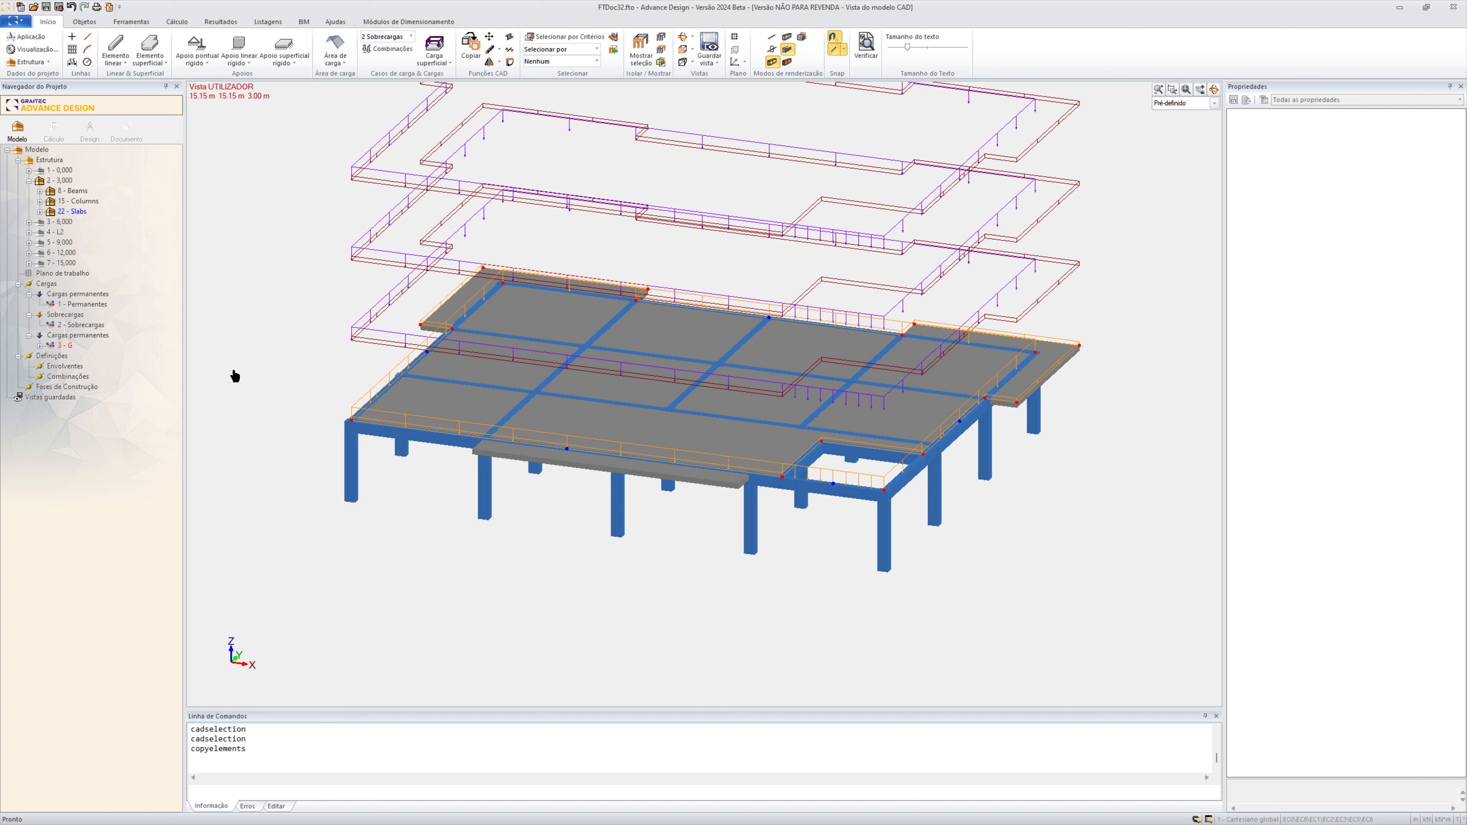
# Show the whole Estrutura system again so every storey of the building is displayed
pyautogui.click(36, 160)
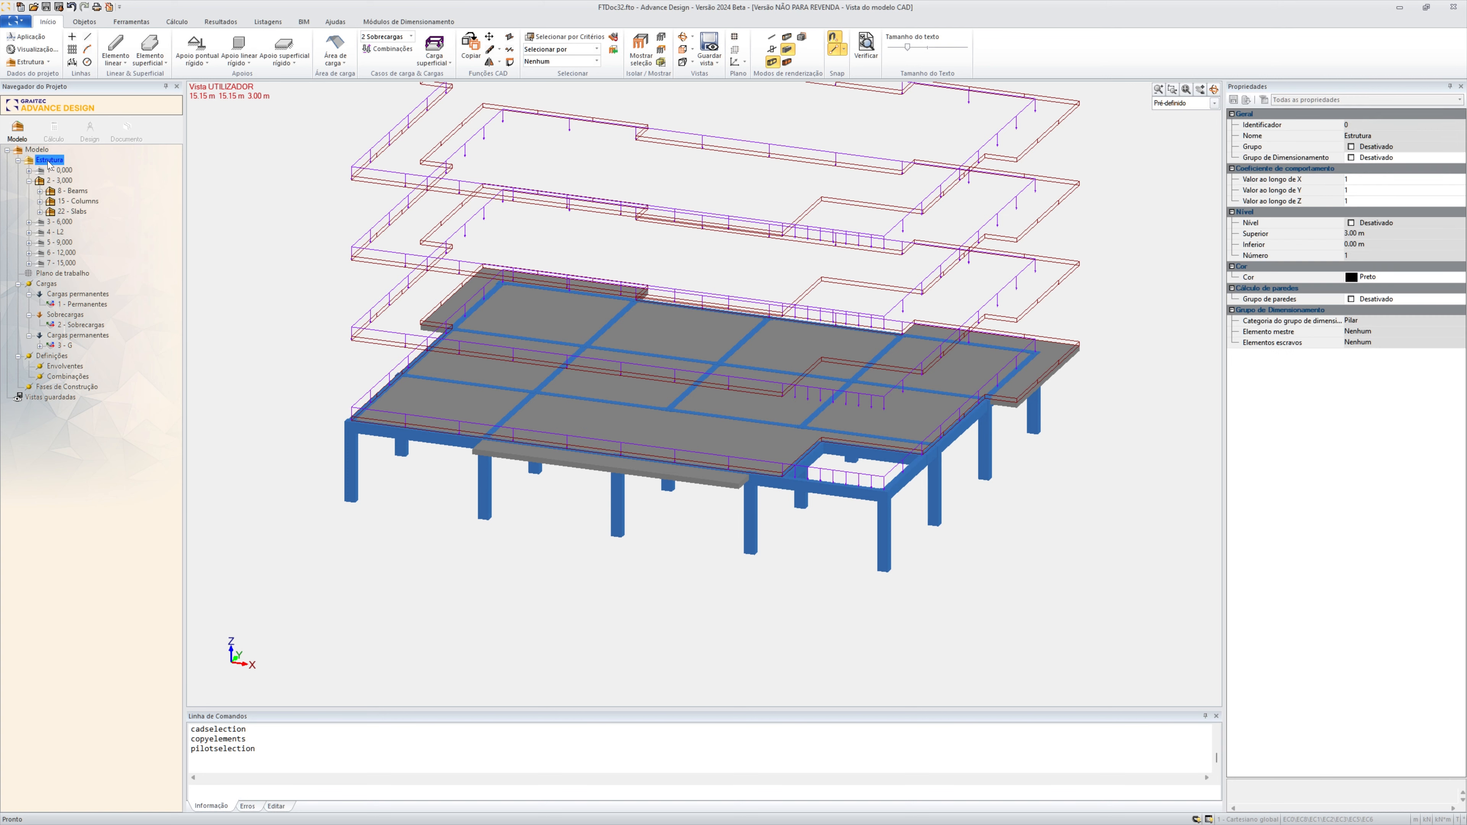
pyautogui.rightClick(39, 160)
pyautogui.click(93, 178)
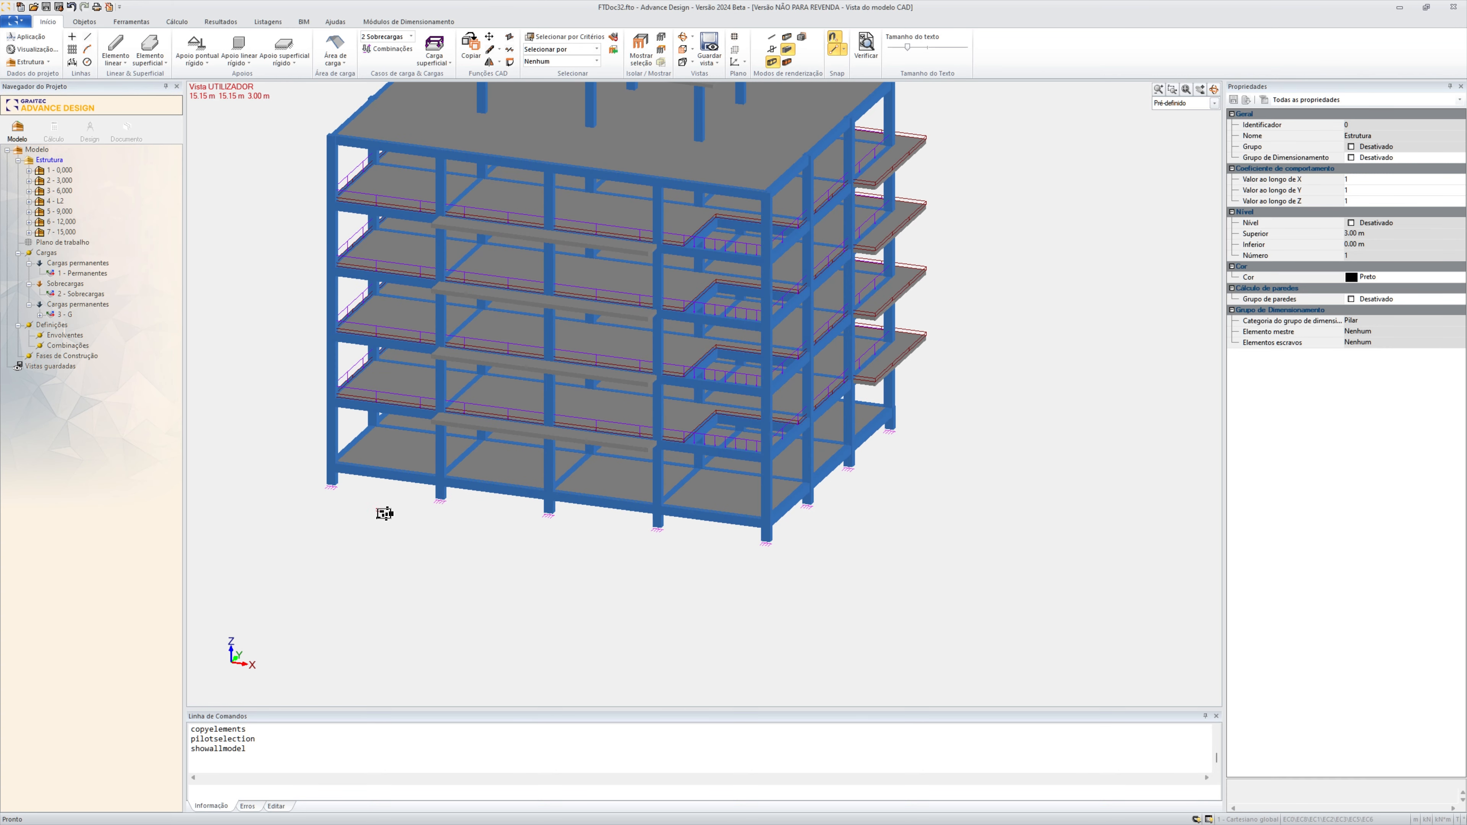
pyautogui.scroll(-1, 356, 515)
pyautogui.scroll(-1, 400, 565)
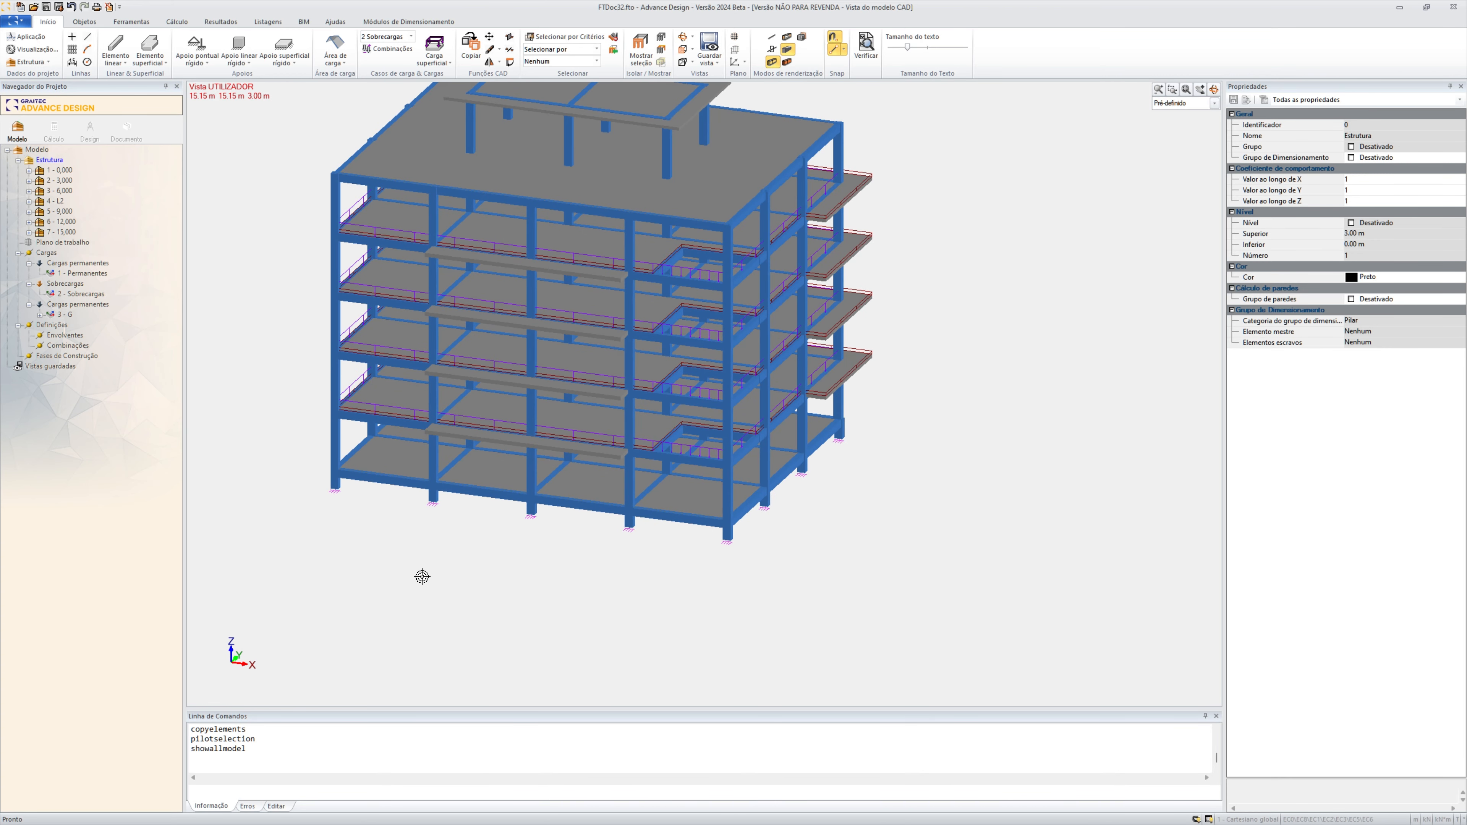
pyautogui.moveTo(436, 552); pyautogui.dragTo(500, 609, button='middle')
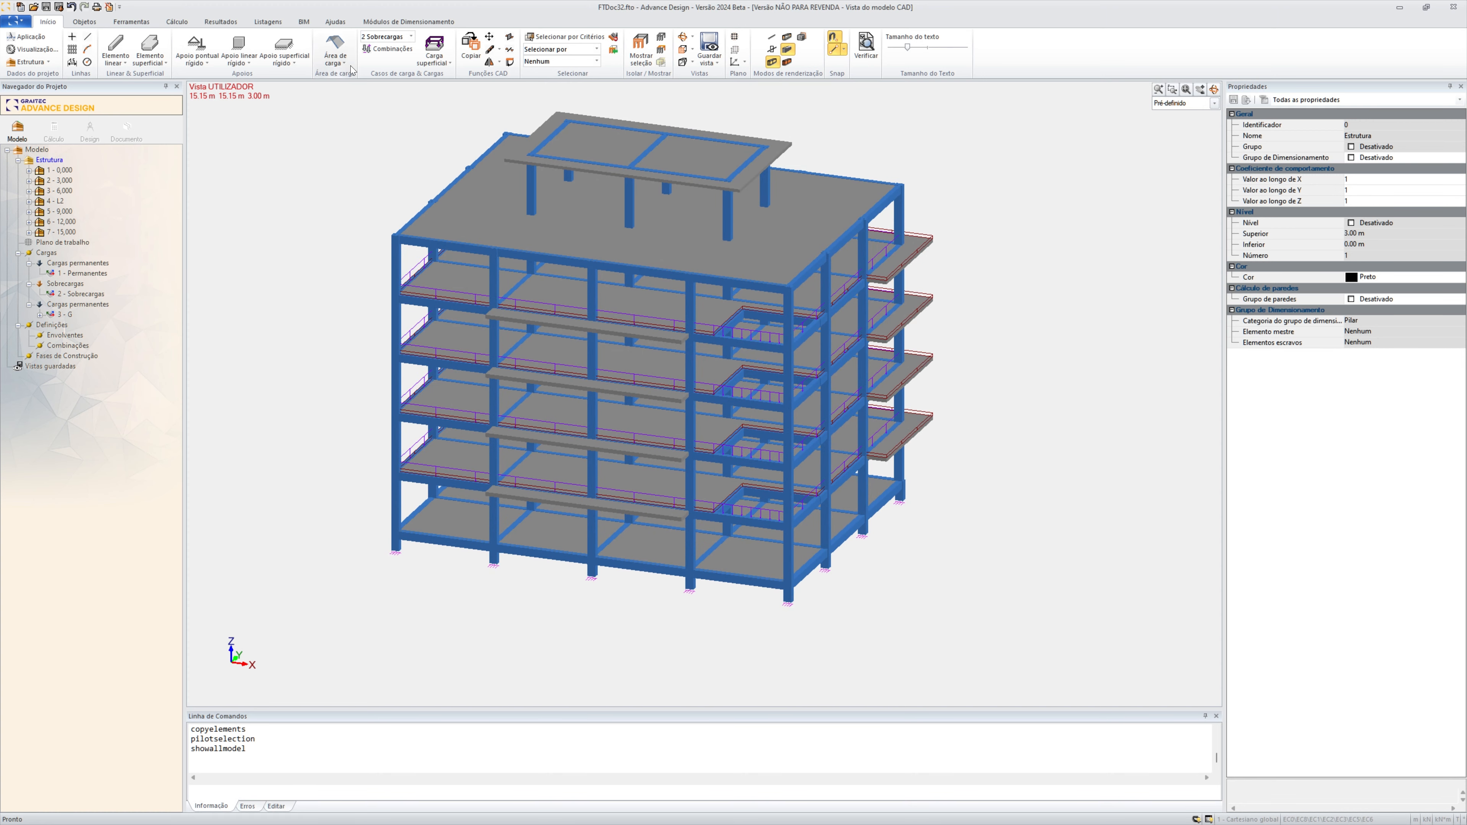
# Generate simplified load combinations for STR/GEO, characteristic and quasi-permanent situations with live loads as the predominant action
pyautogui.click(387, 49)
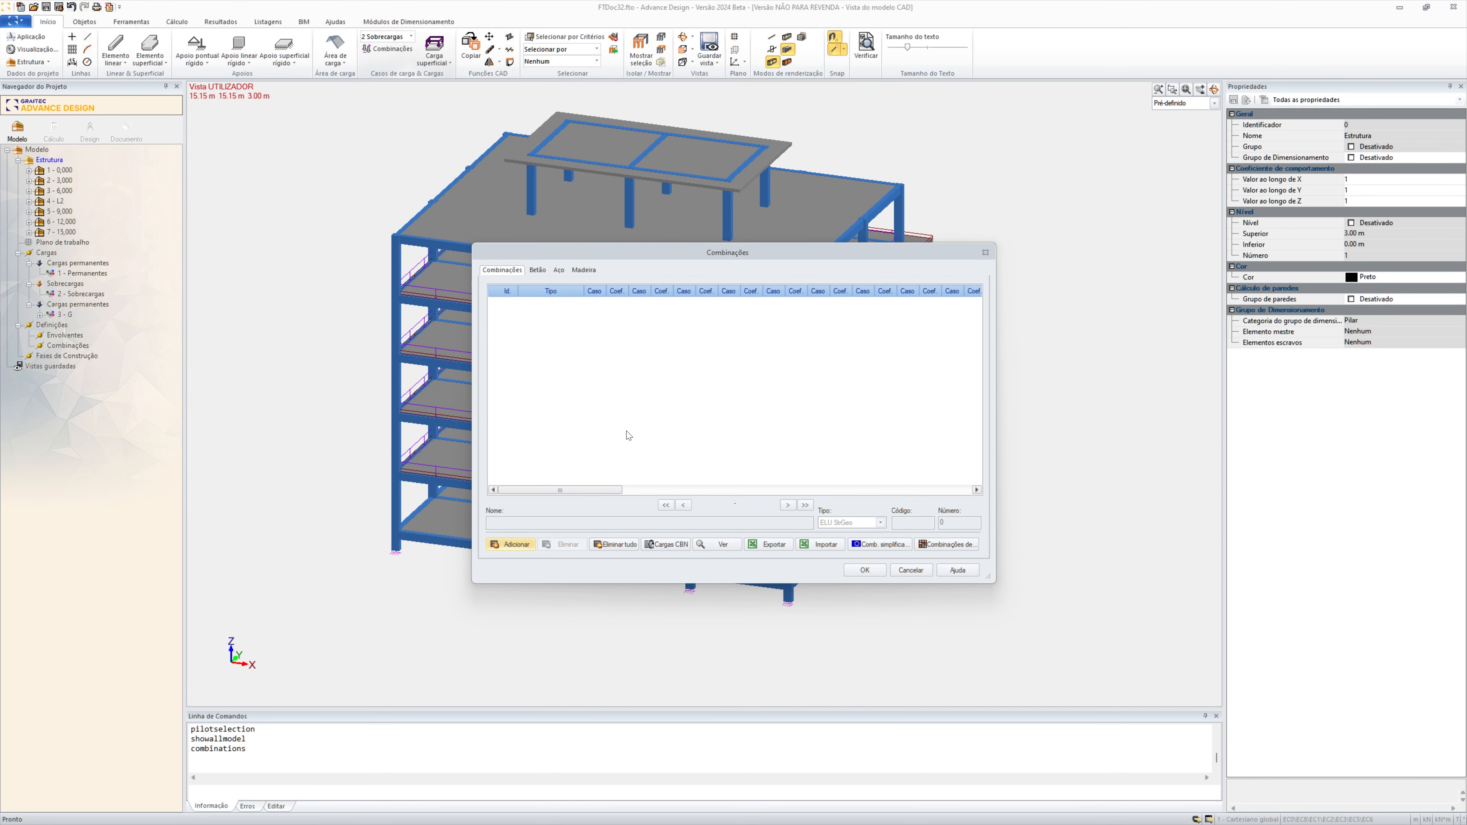
pyautogui.click(899, 545)
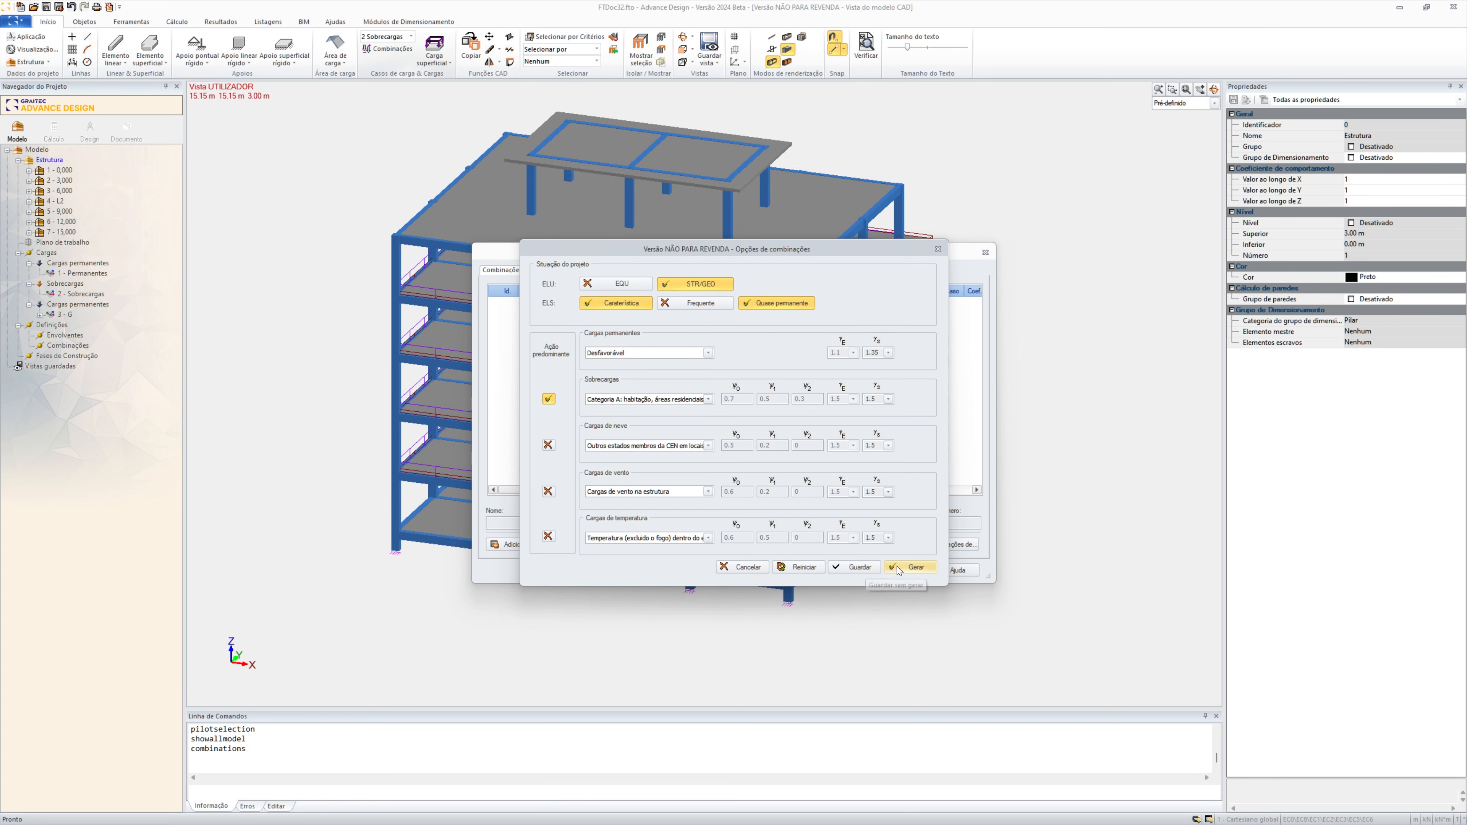
pyautogui.click(914, 567)
pyautogui.click(751, 444)
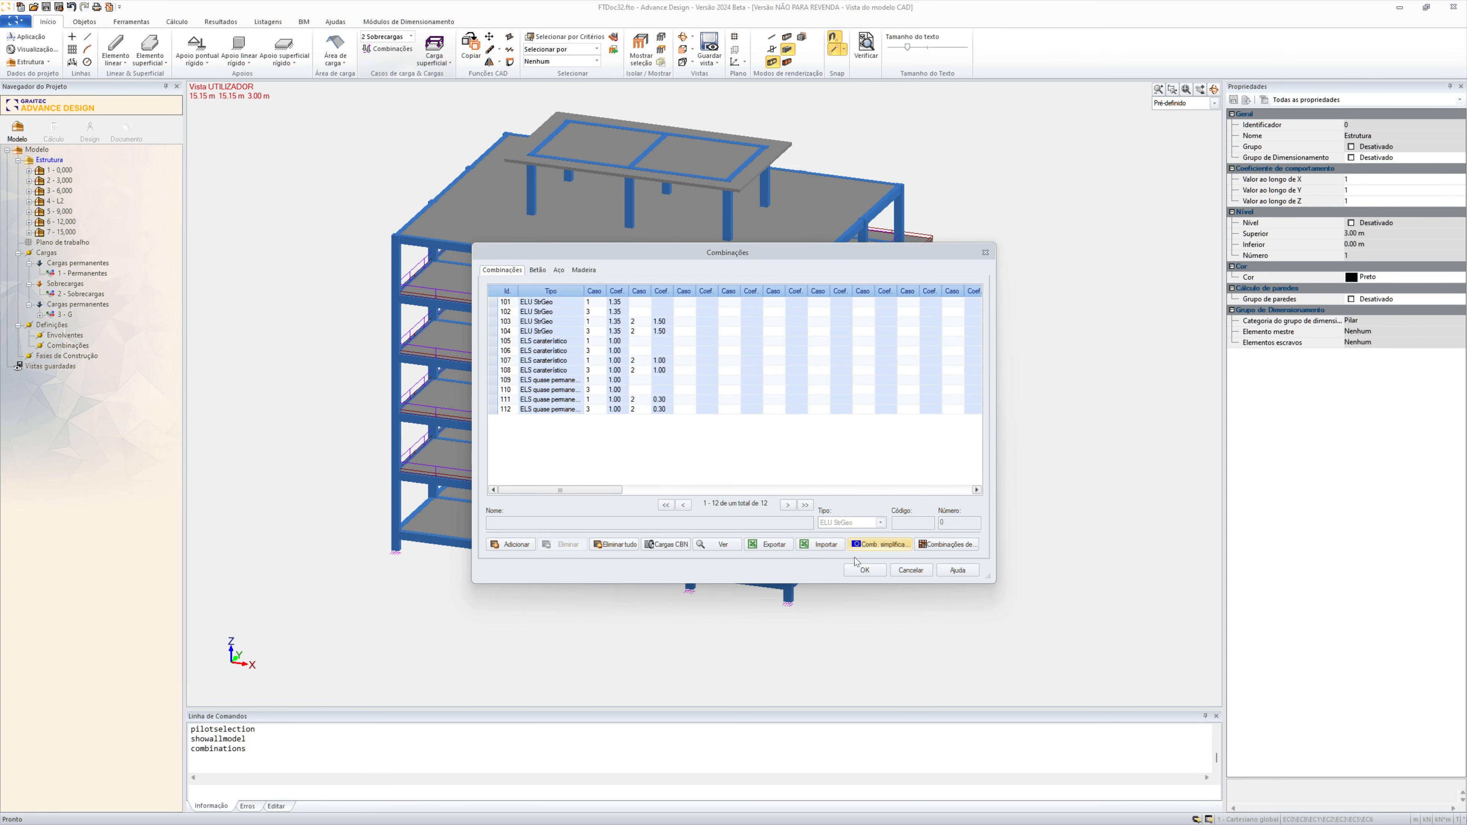
pyautogui.click(865, 570)
# Create a new calculation model and run the finite element calculation together with Dimensionamento Betão Armado
pyautogui.click(174, 22)
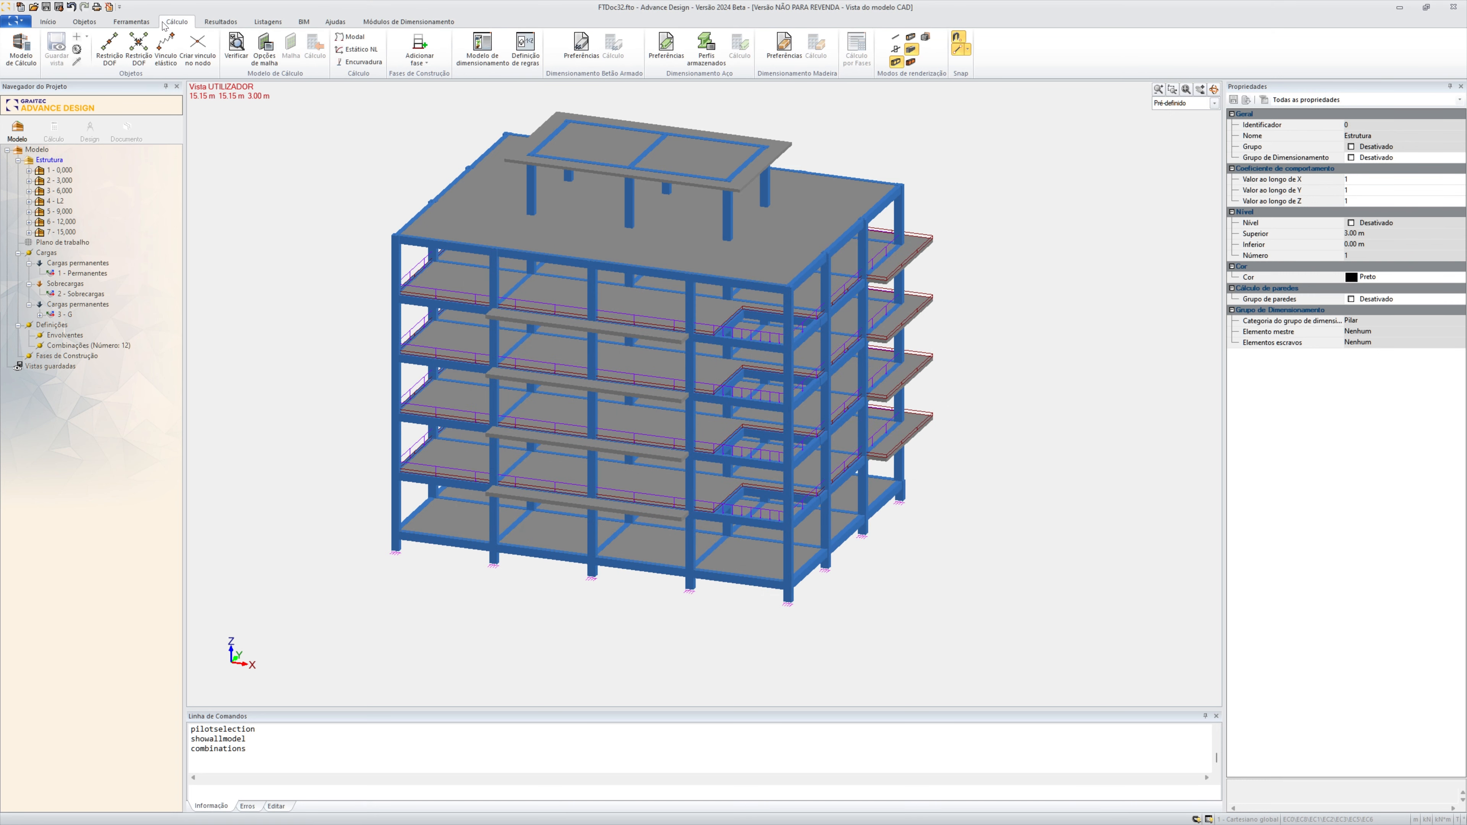
pyautogui.click(54, 129)
pyautogui.click(692, 392)
pyautogui.click(688, 406)
pyautogui.click(693, 416)
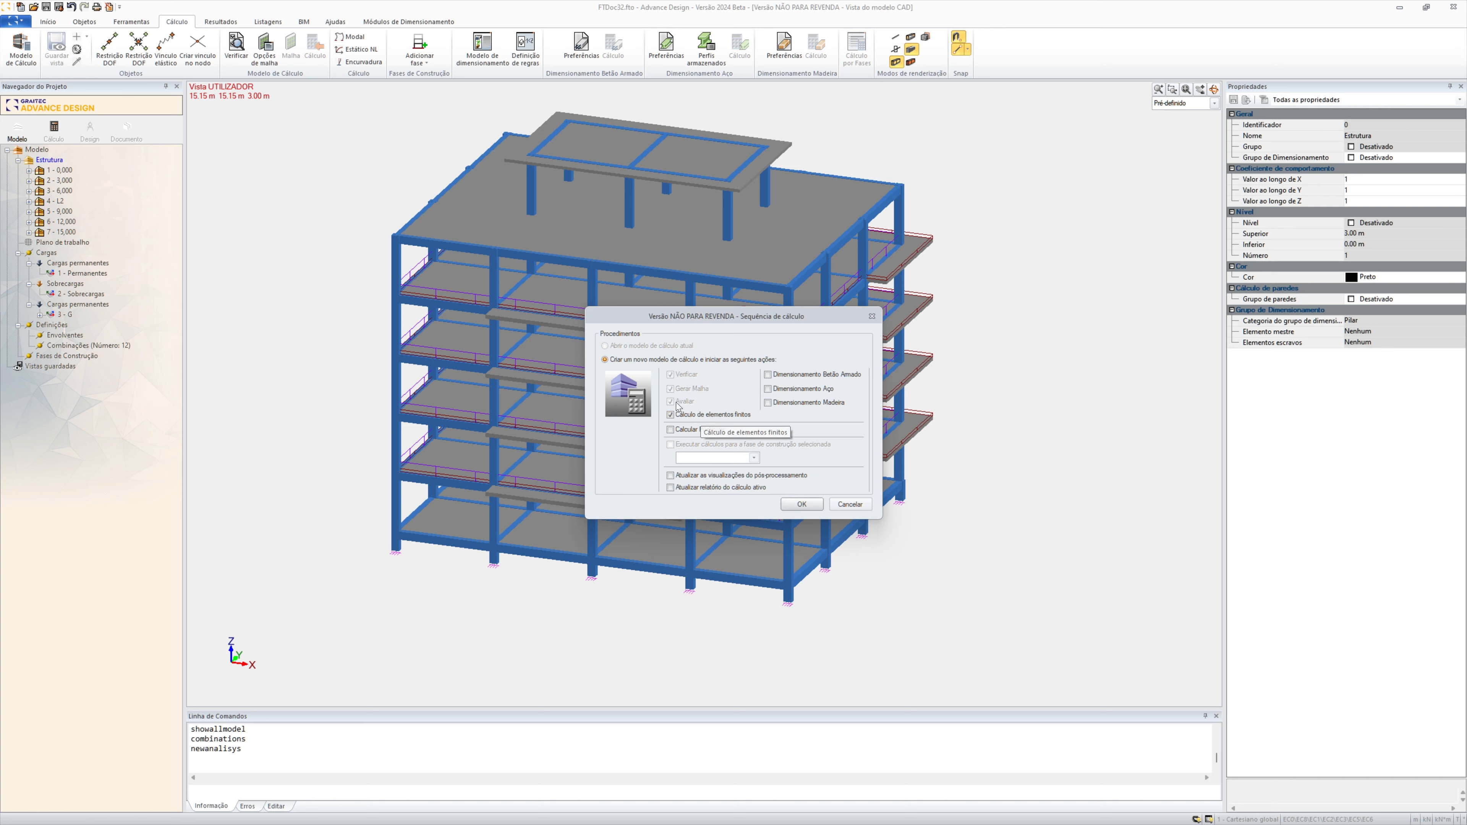
pyautogui.click(781, 377)
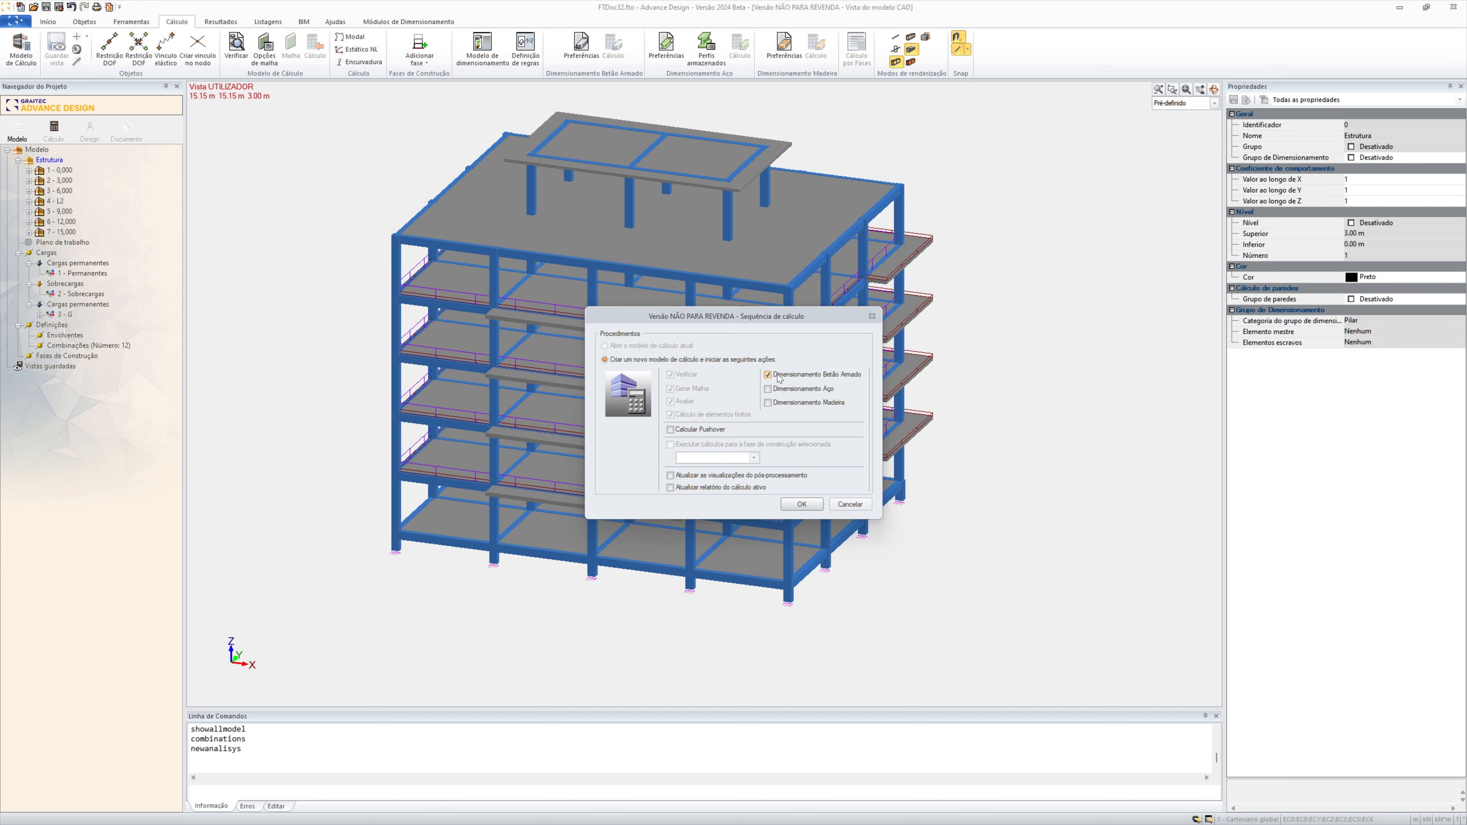
pyautogui.click(813, 505)
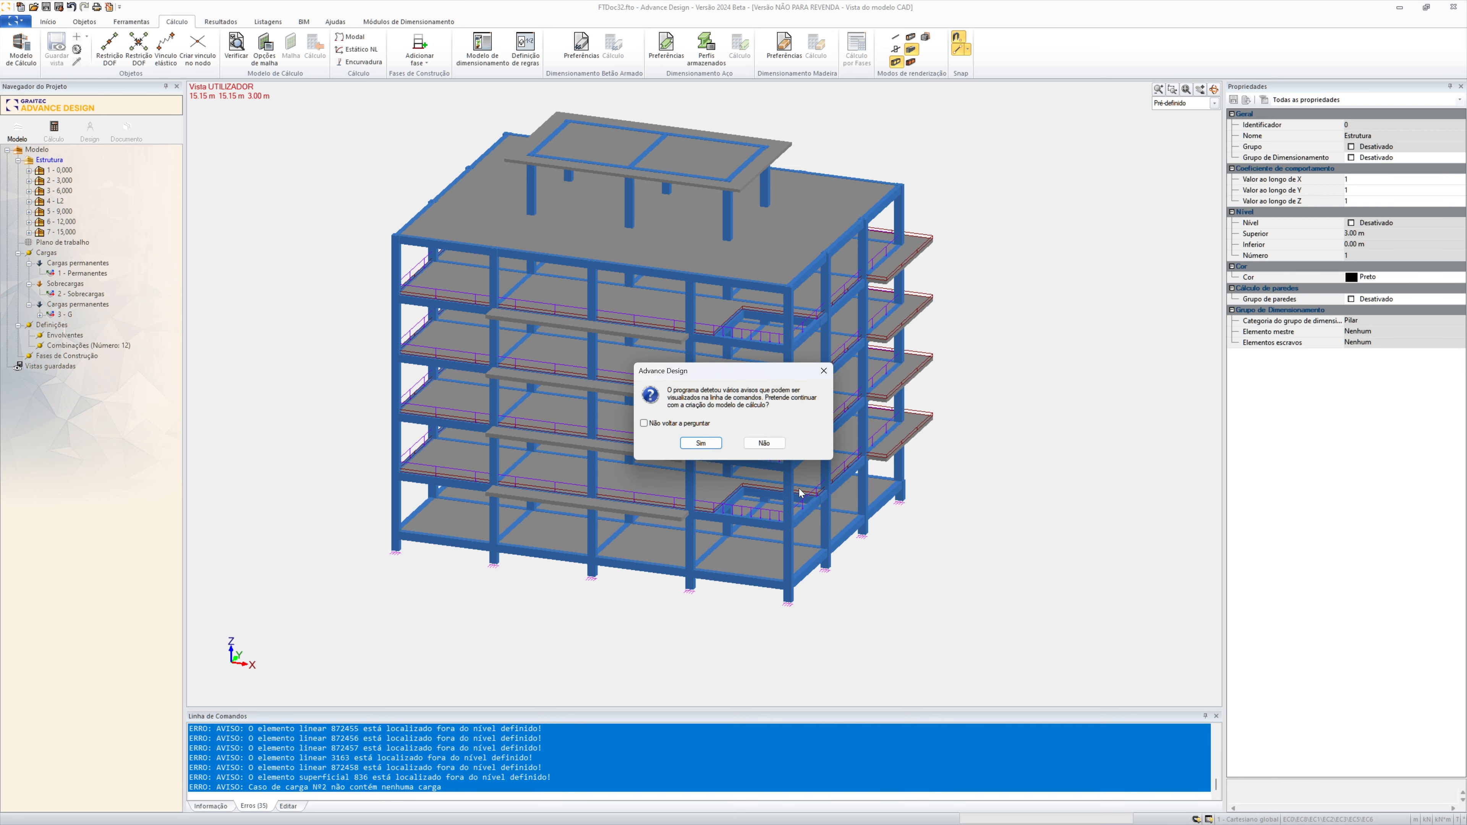
pyautogui.click(713, 447)
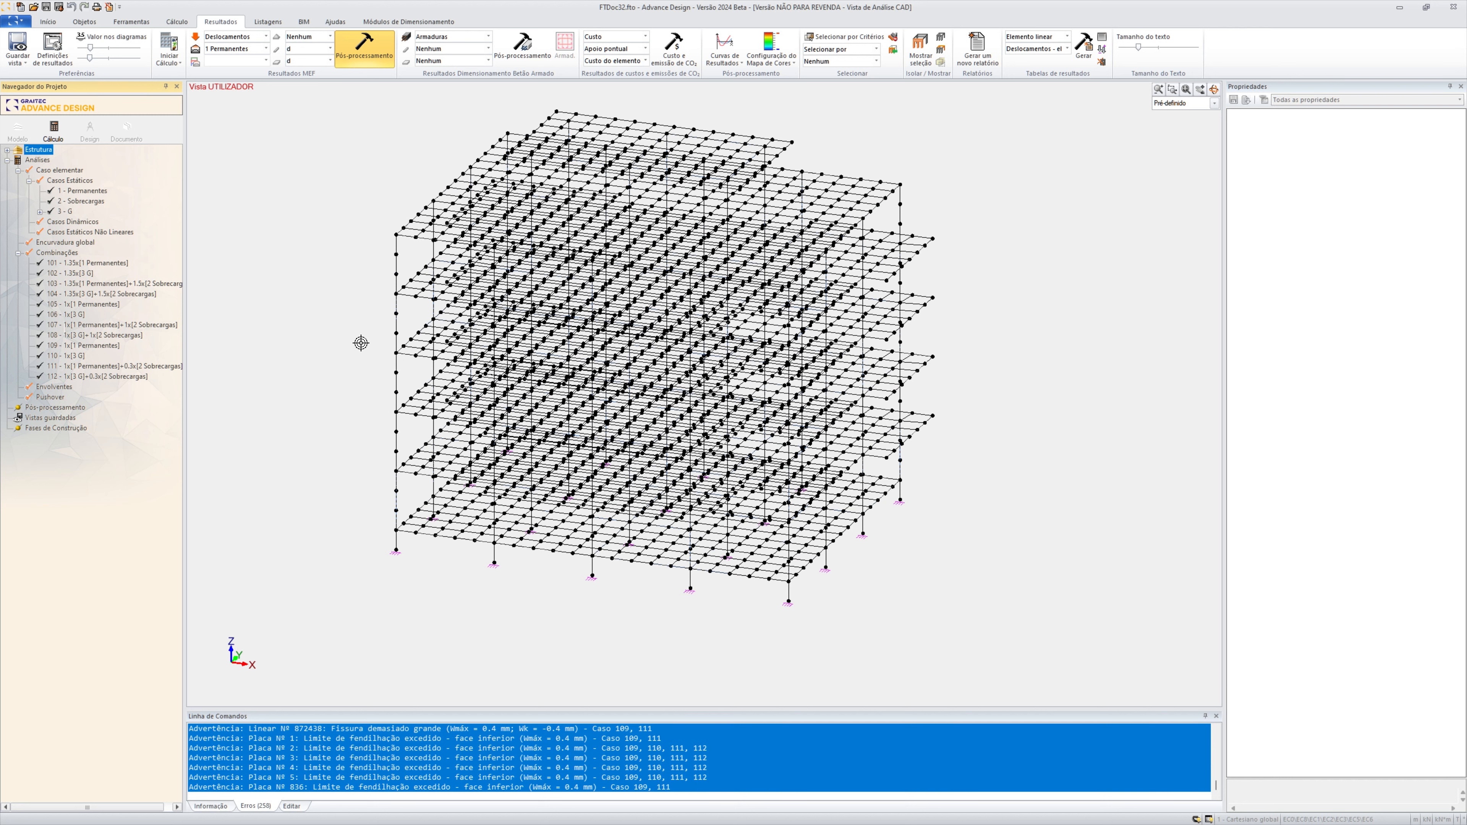
# Display the displacement results of the whole structure for combination 103, 1.35x[1 Permanentes]+1.5x[2 Sobrecargas]
pyautogui.click(266, 48)
pyautogui.click(243, 137)
pyautogui.click(376, 56)
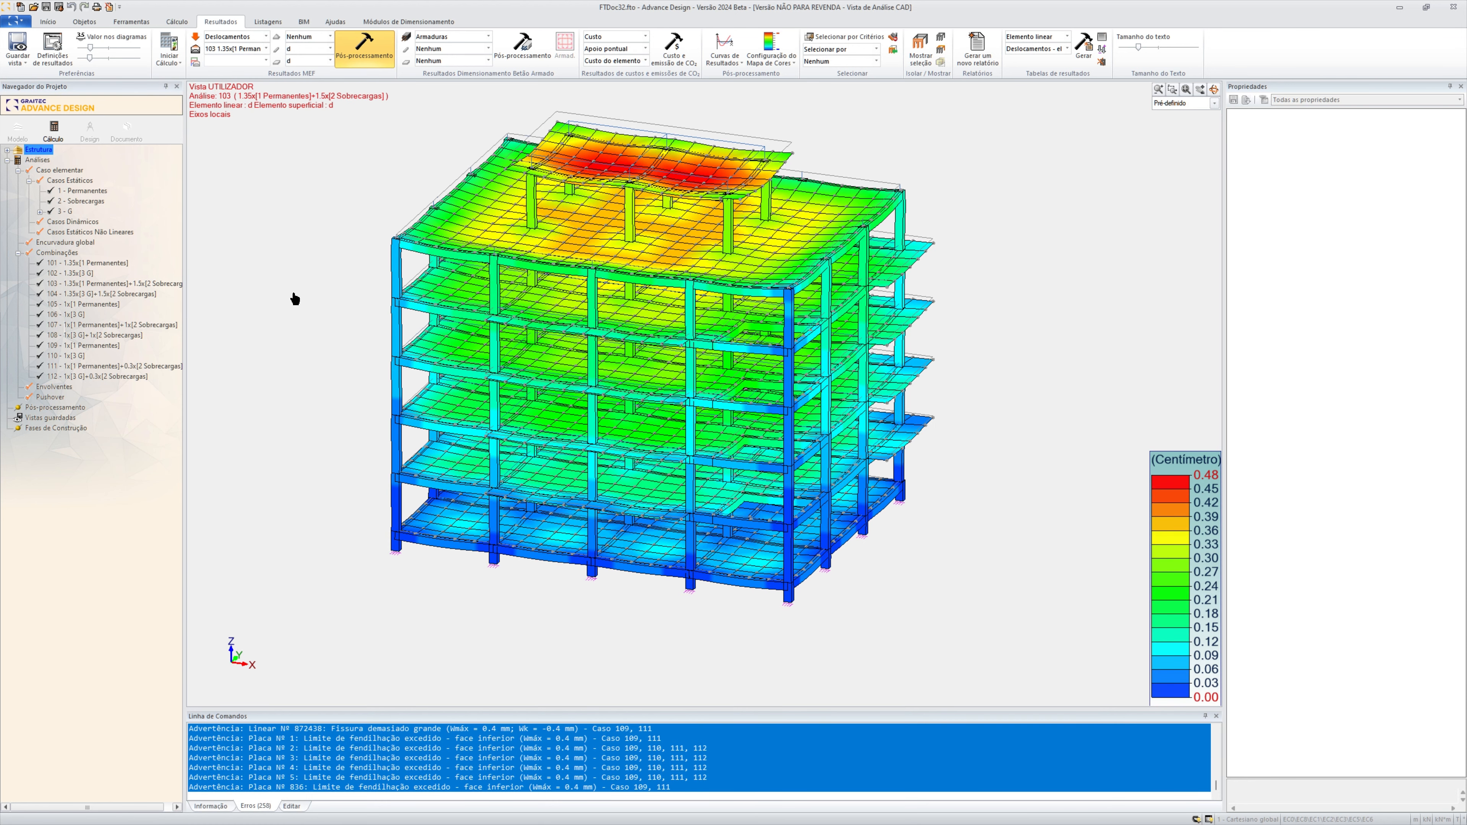
pyautogui.click(1213, 89)
pyautogui.moveTo(1077, 260); pyautogui.dragTo(1029, 275)
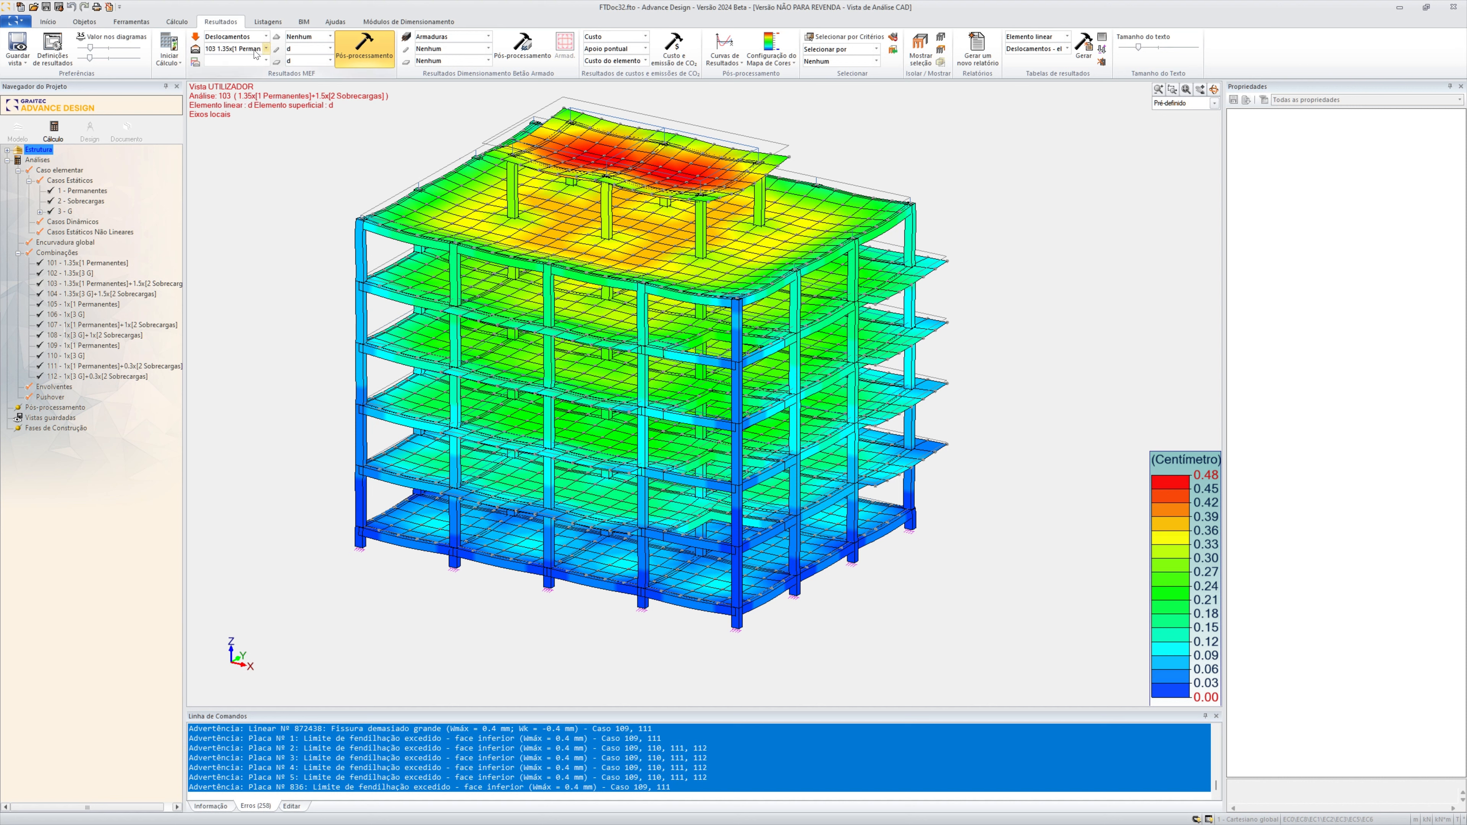
pyautogui.click(266, 50)
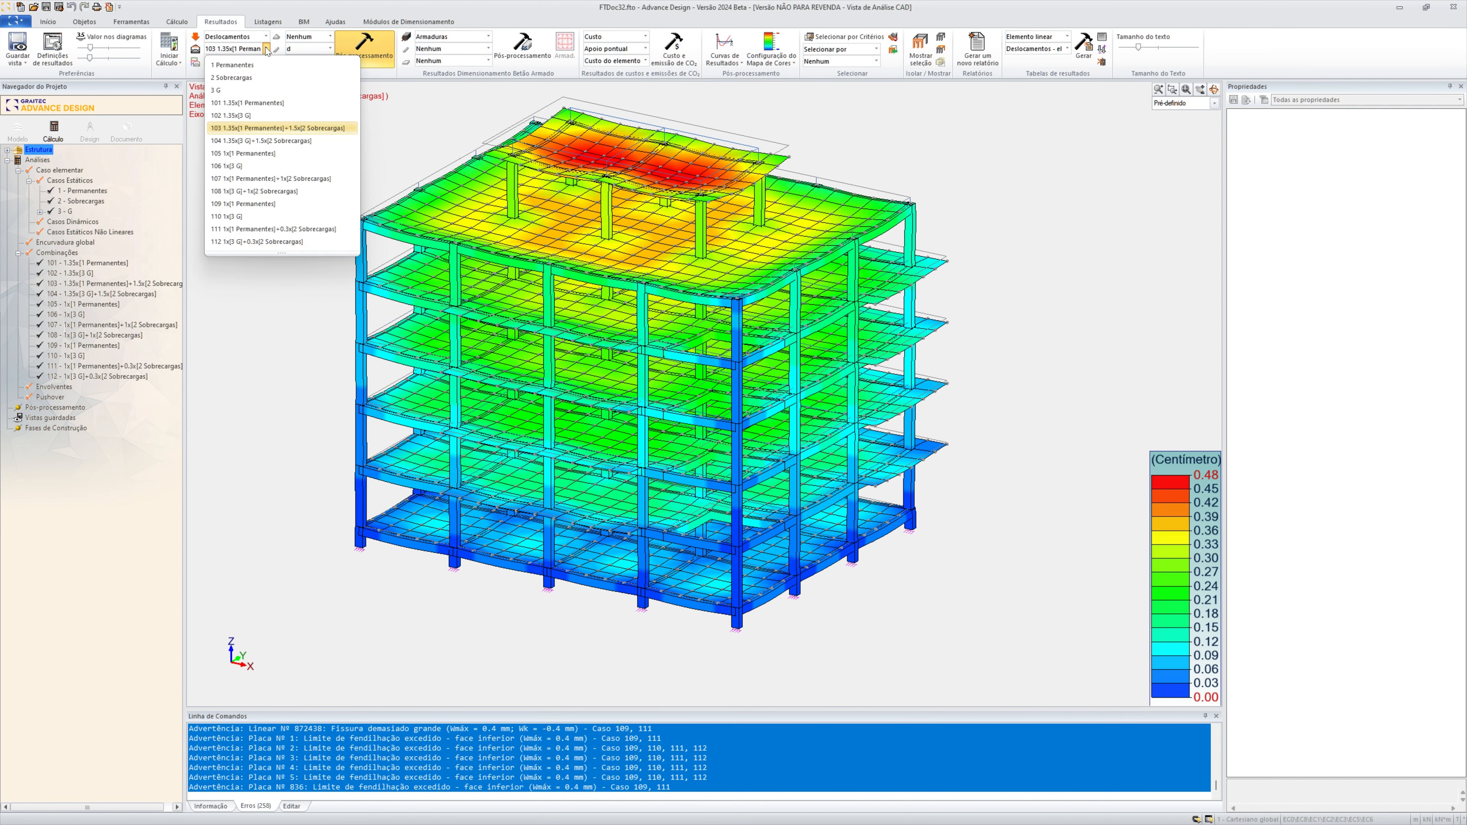
pyautogui.click(467, 113)
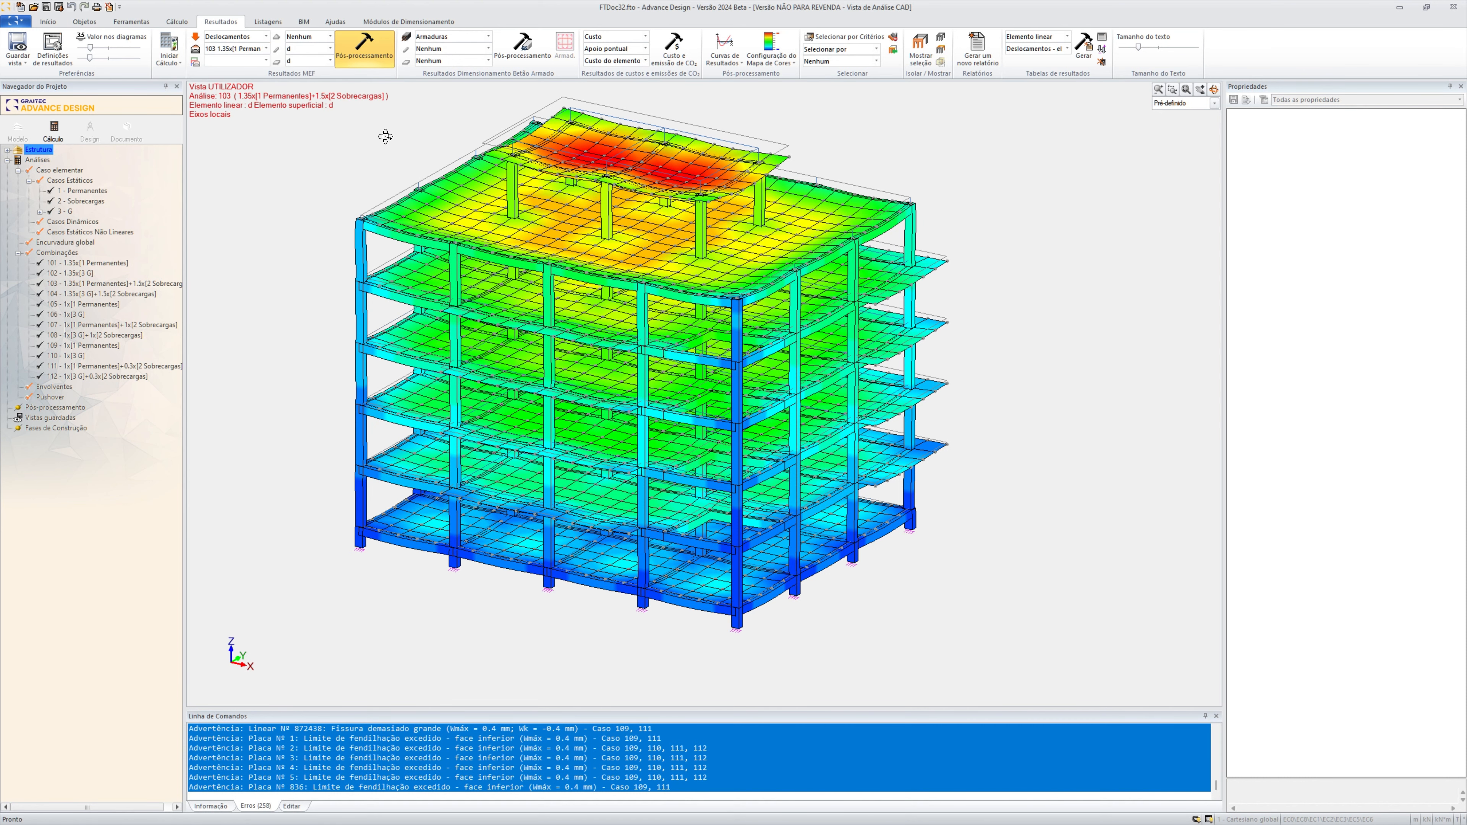
pyautogui.moveTo(285, 315); pyautogui.dragTo(324, 324, button='middle')
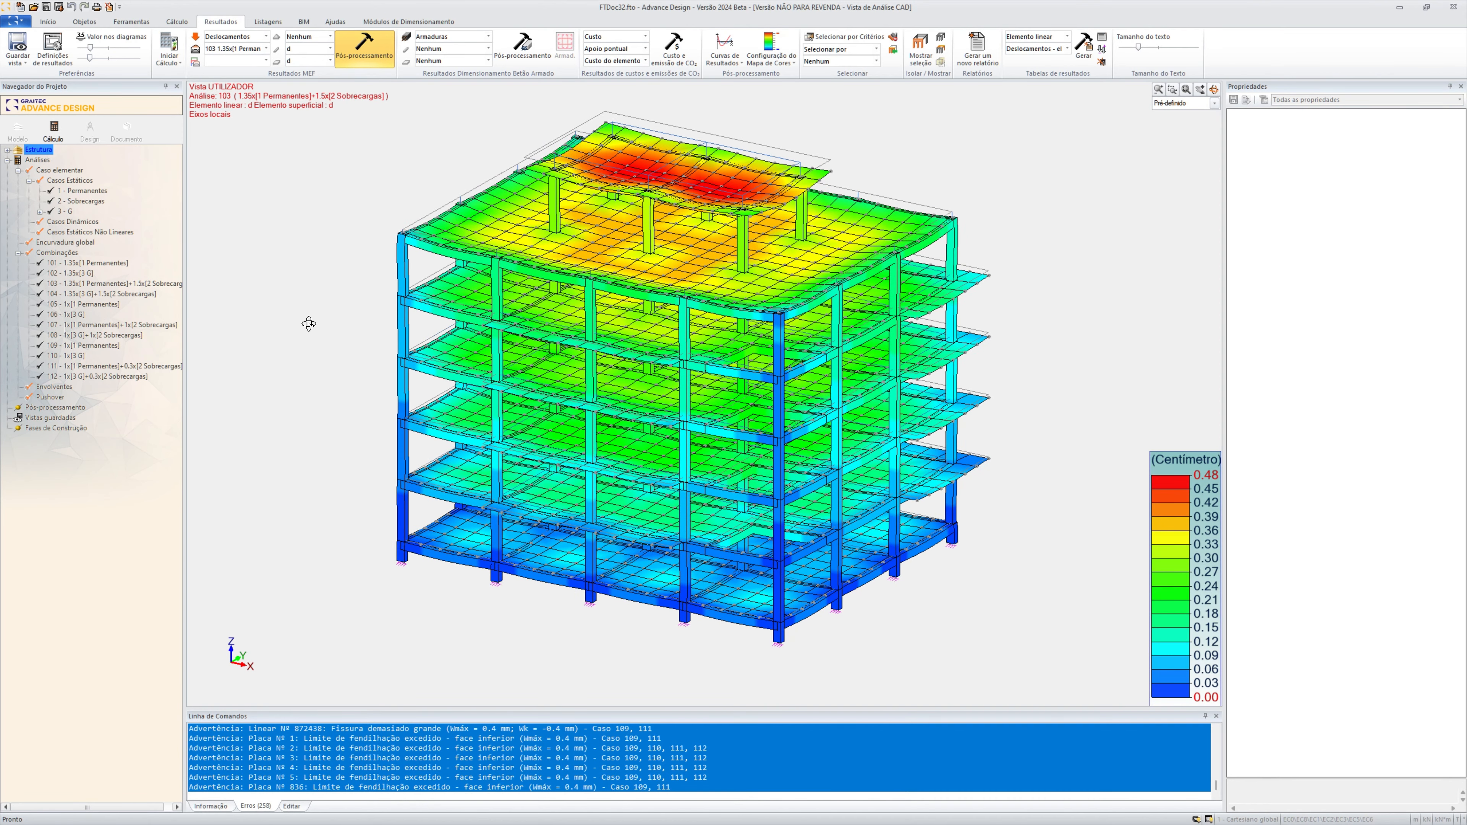
pyautogui.scroll(1, 308, 324)
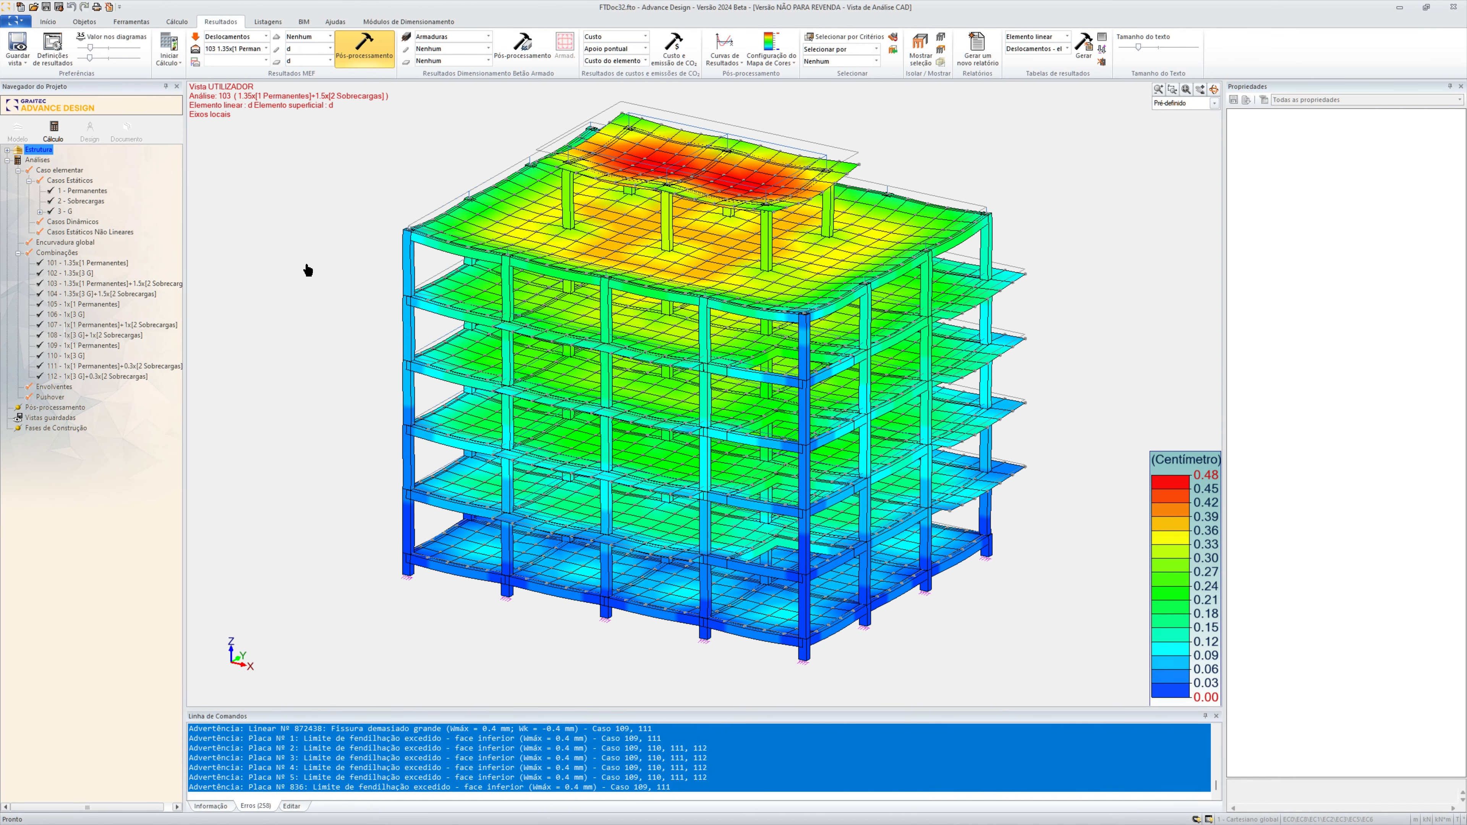
# Clear the displacement results and render the structure's linear and surface elements as solids with the mesh
pyautogui.press('Escape')
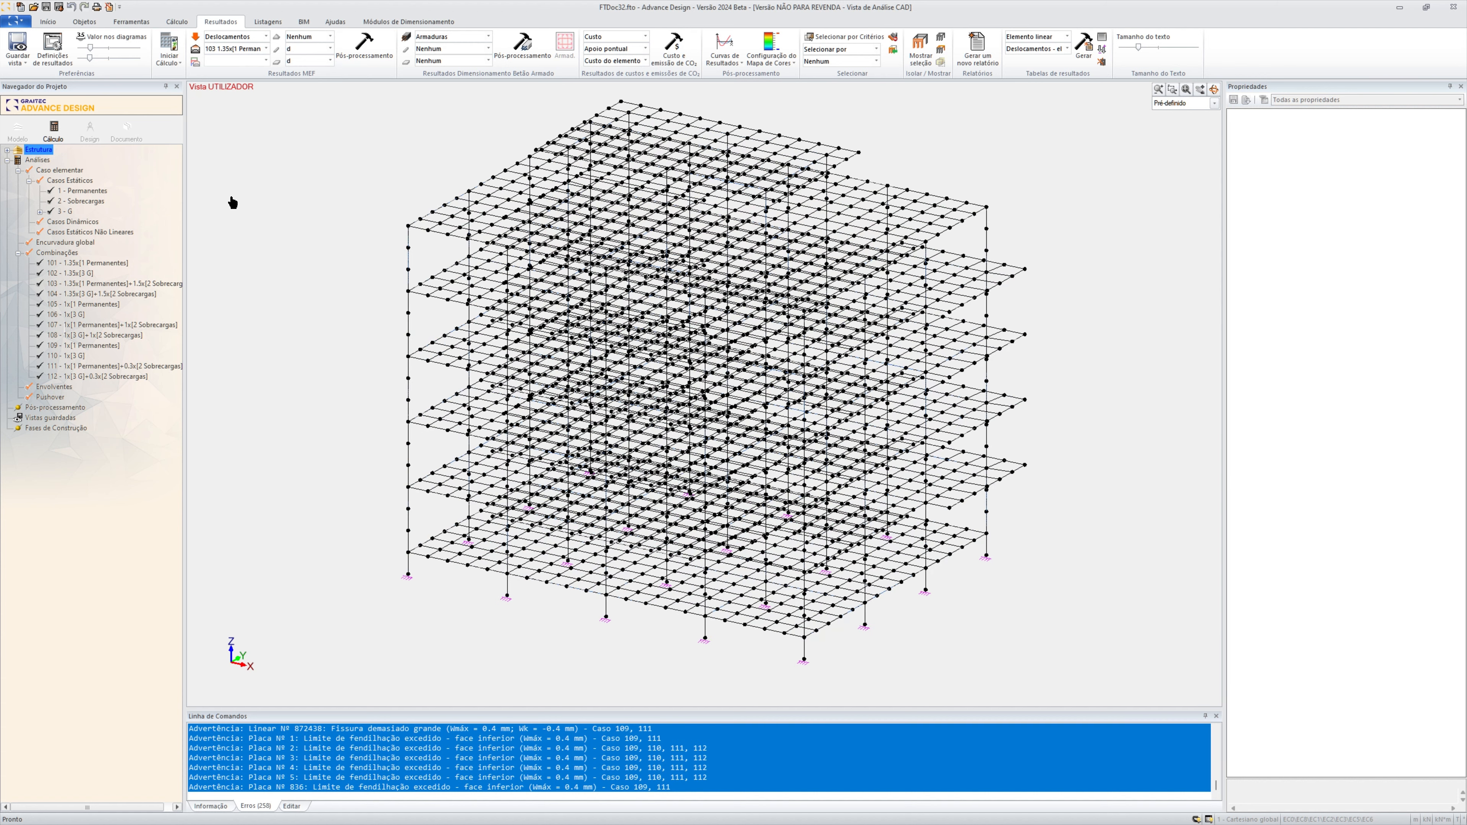
pyautogui.click(51, 22)
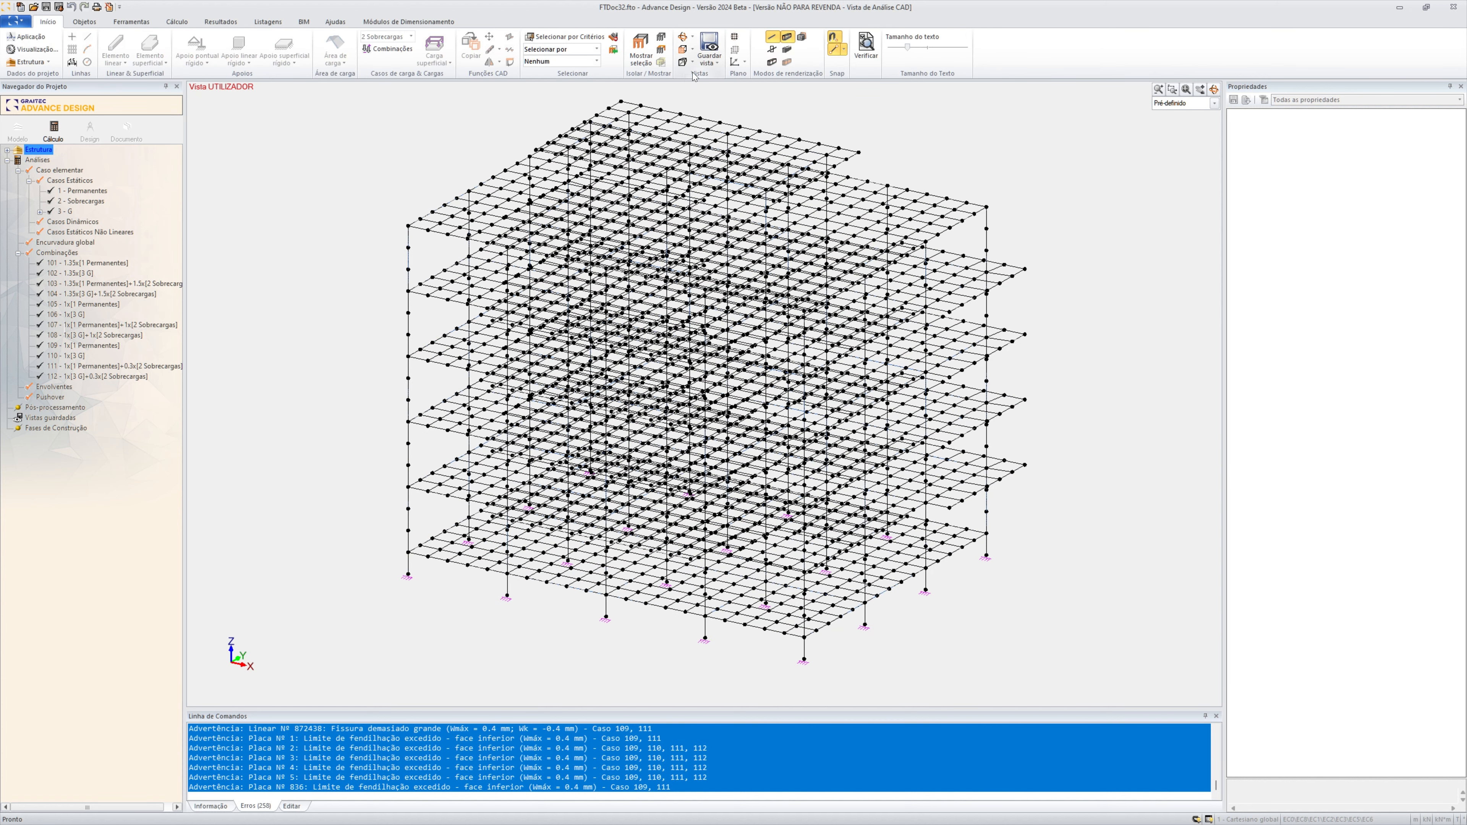
pyautogui.click(772, 62)
pyautogui.click(787, 49)
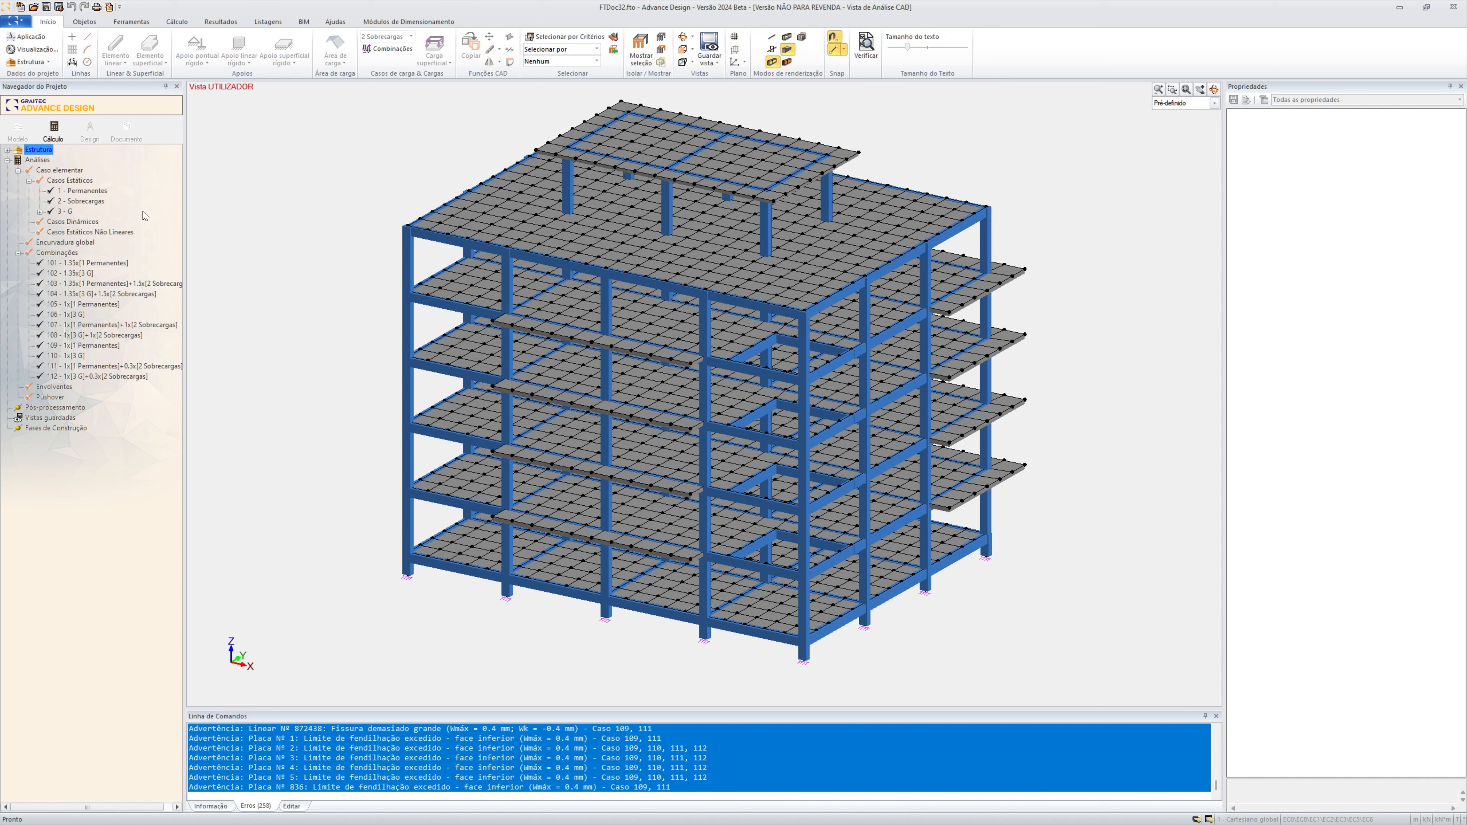
# Update and calculate beam 58 from the Beams group of level 4 - L2, and open its reinforcement design
pyautogui.click(92, 129)
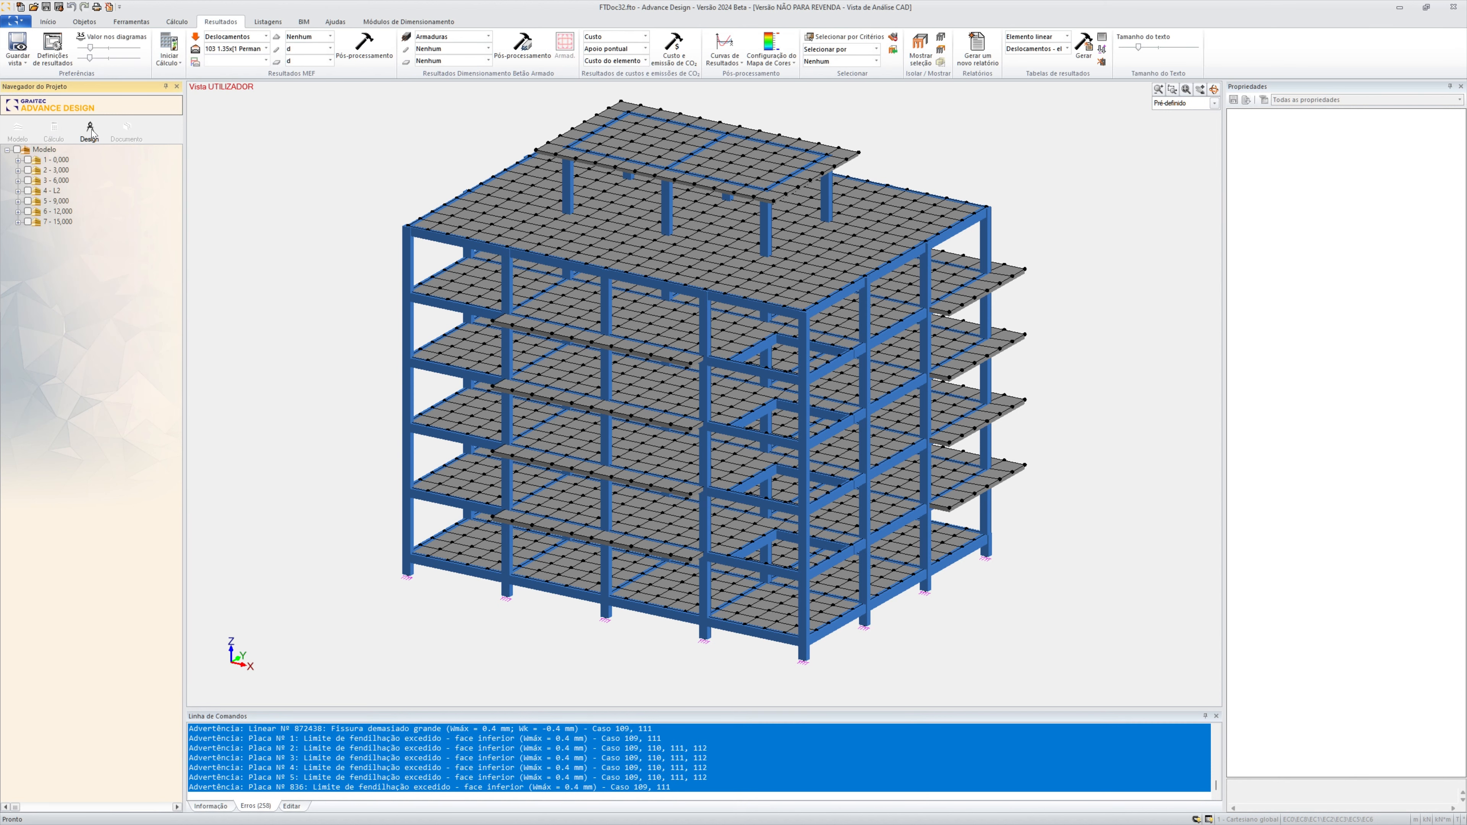
pyautogui.click(19, 181)
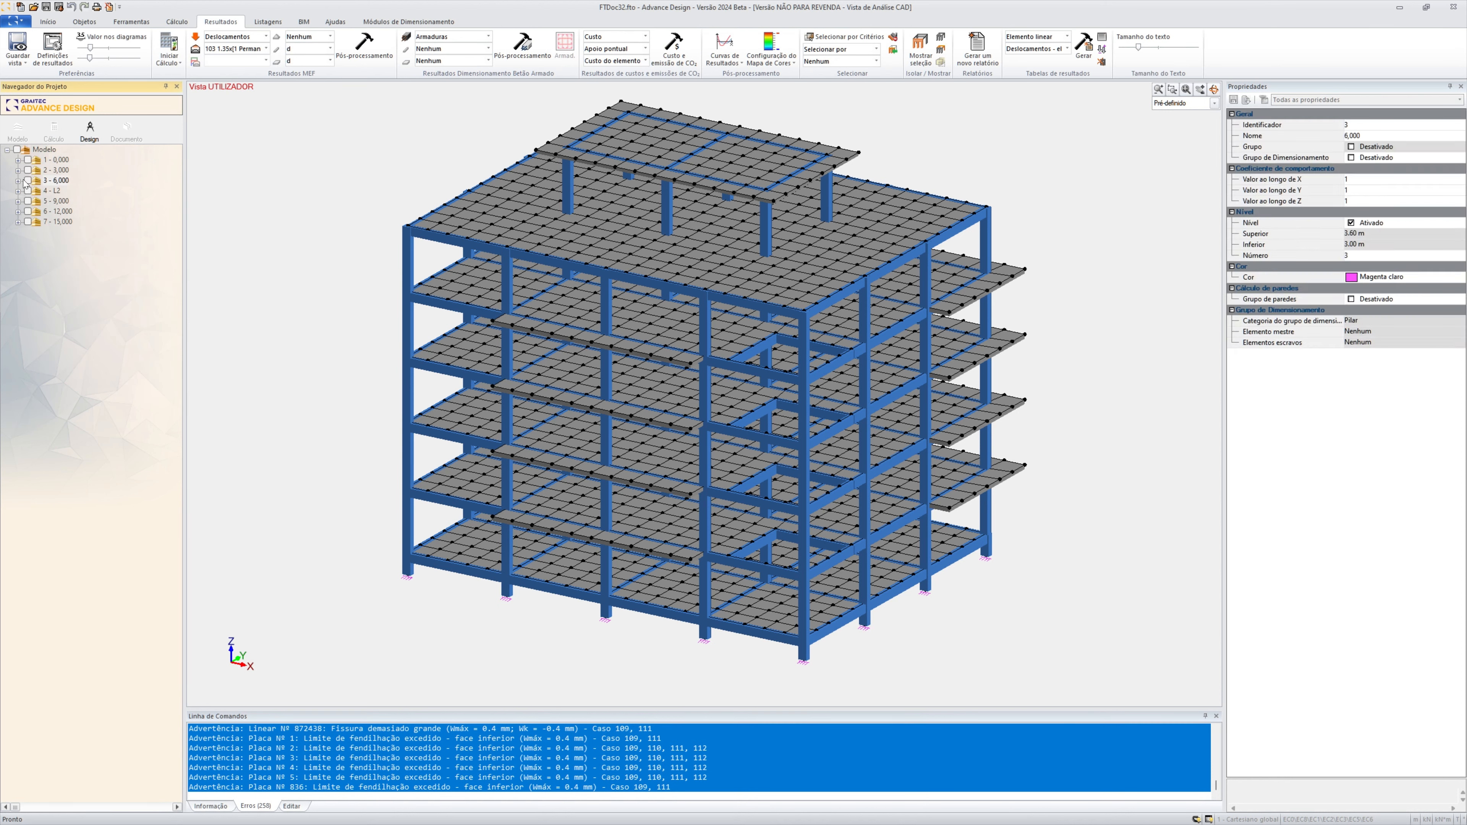
pyautogui.click(19, 200)
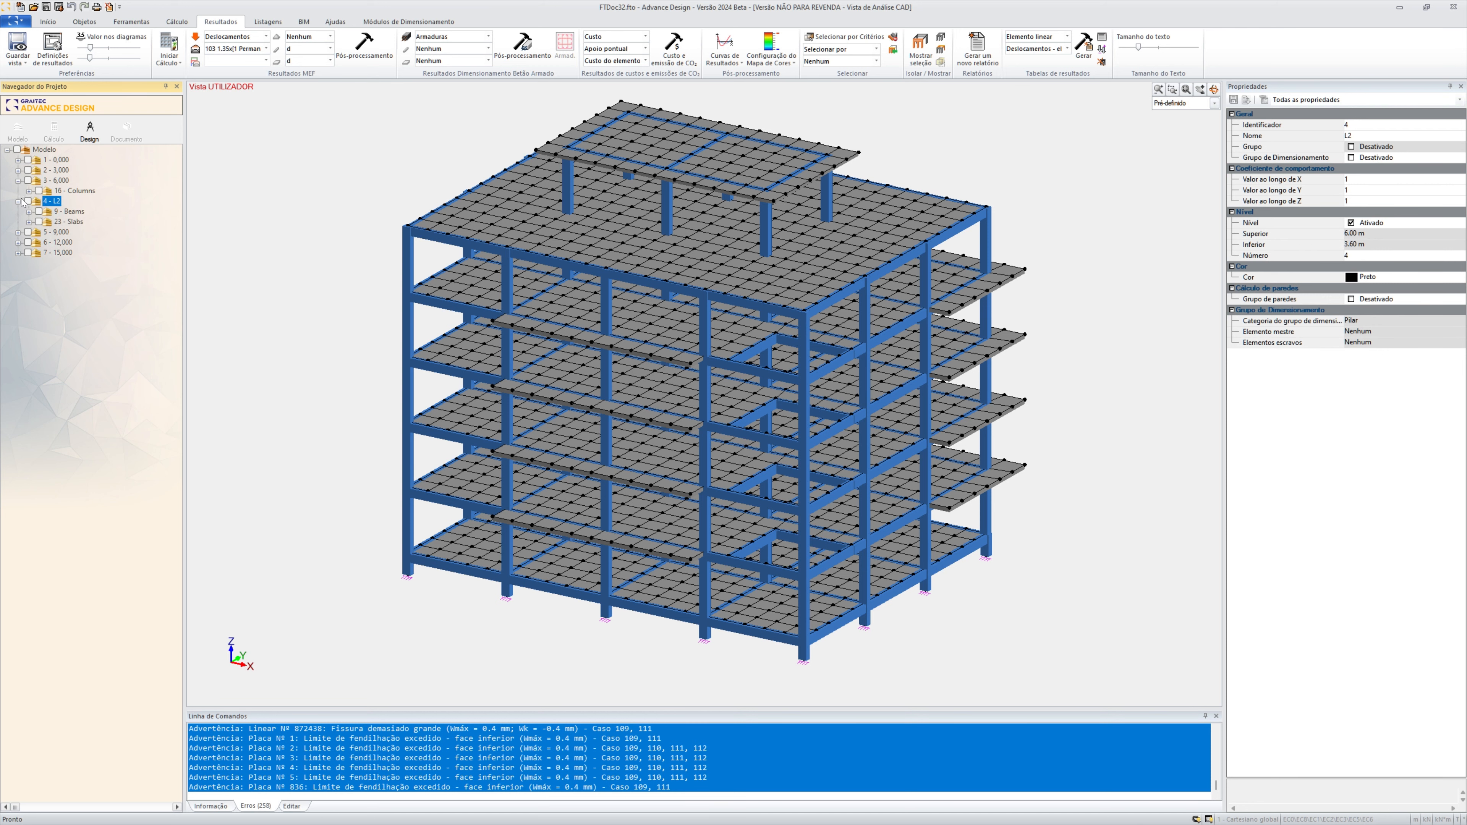
pyautogui.click(32, 212)
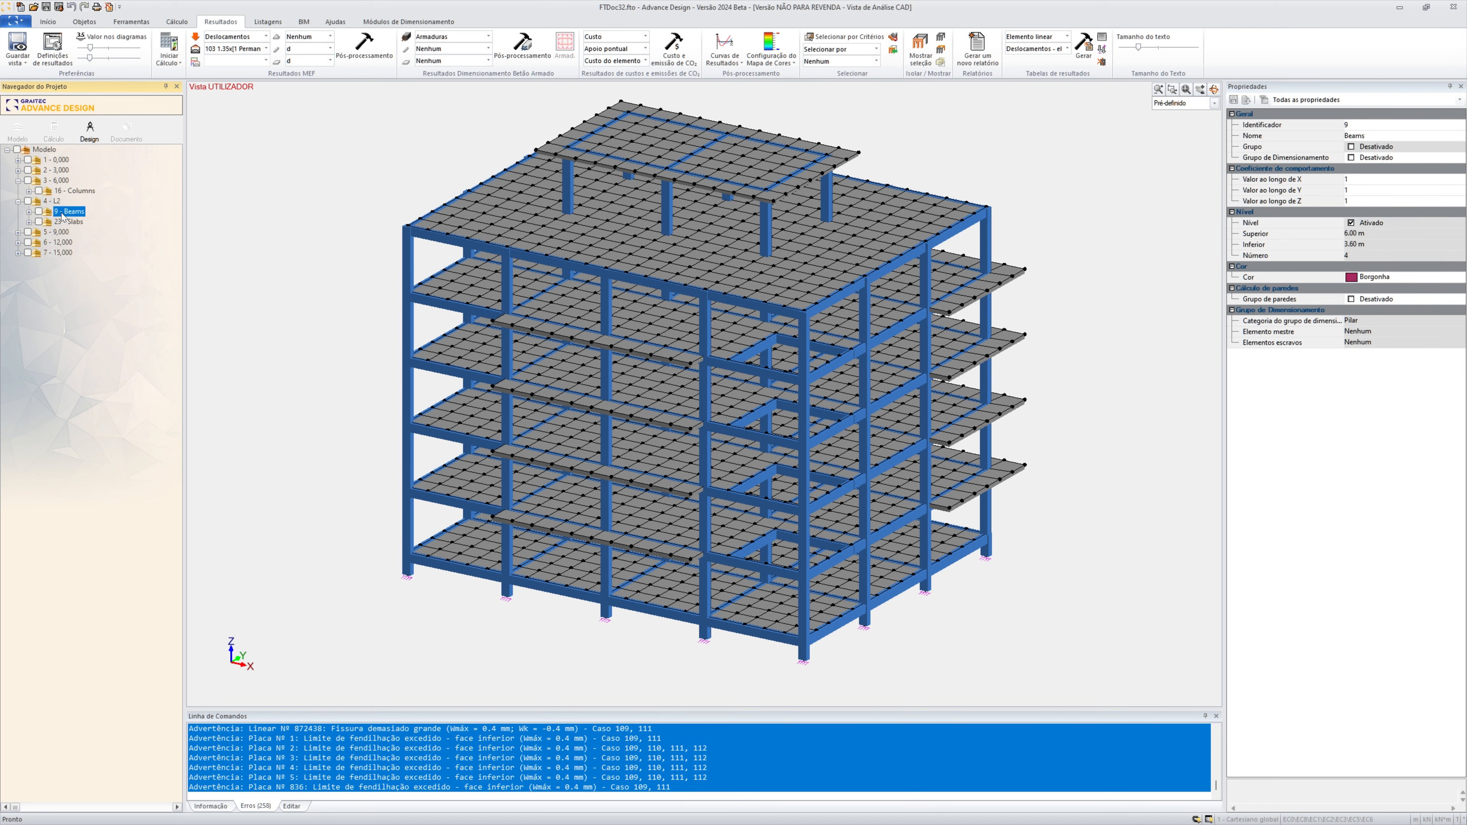
pyautogui.click(72, 253)
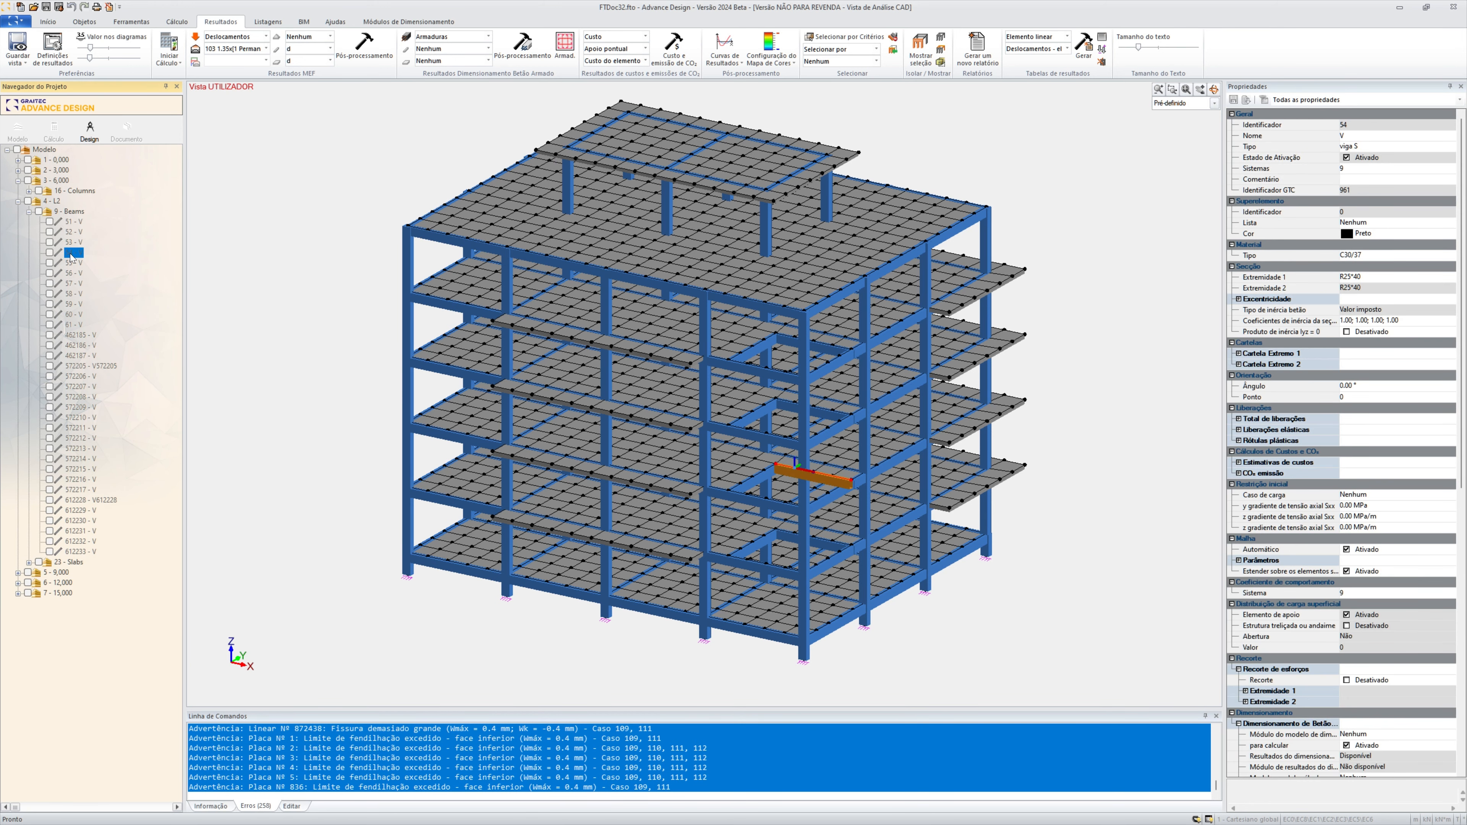
pyautogui.click(72, 294)
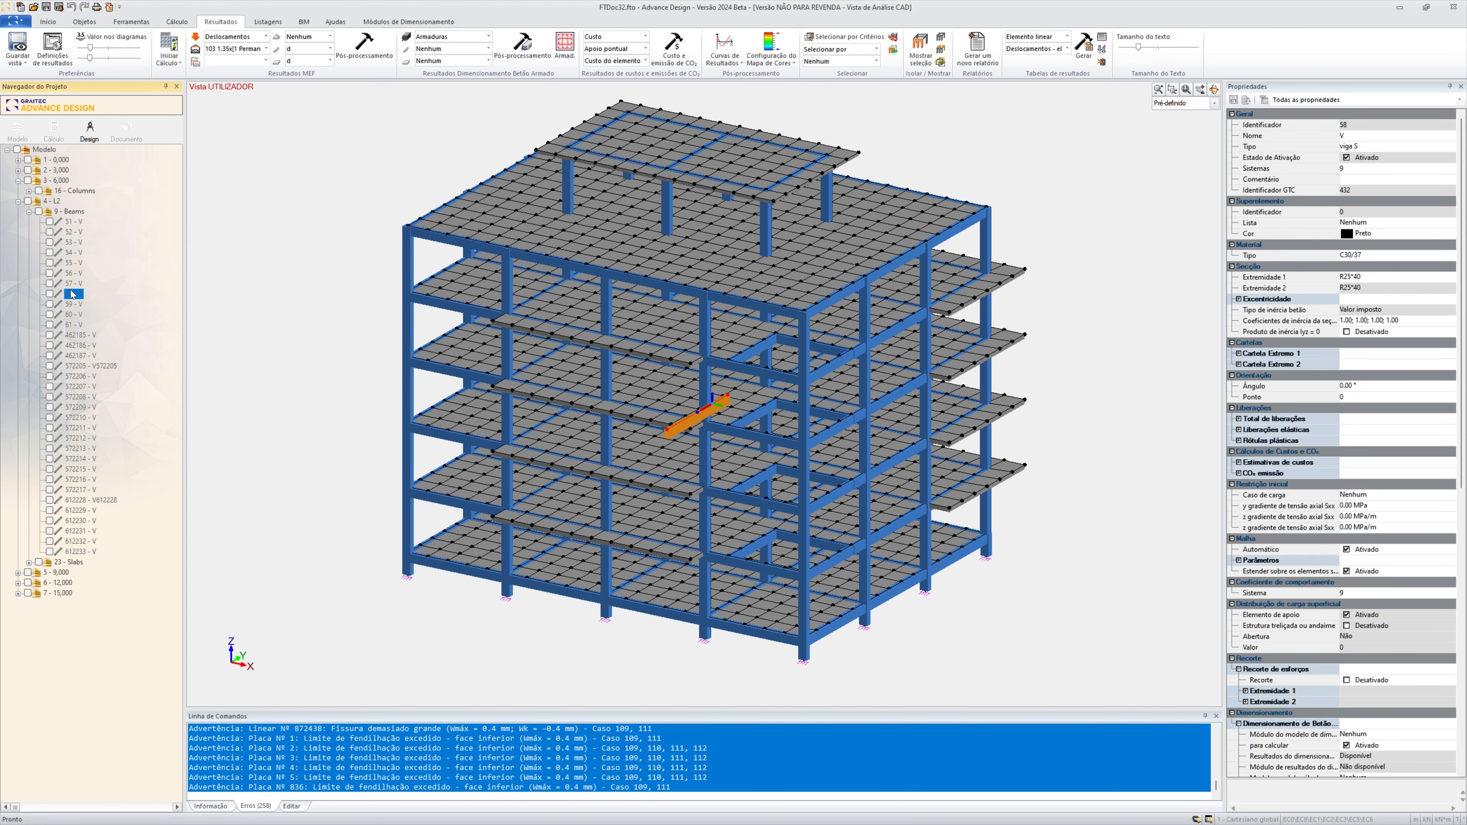
pyautogui.rightClick(74, 295)
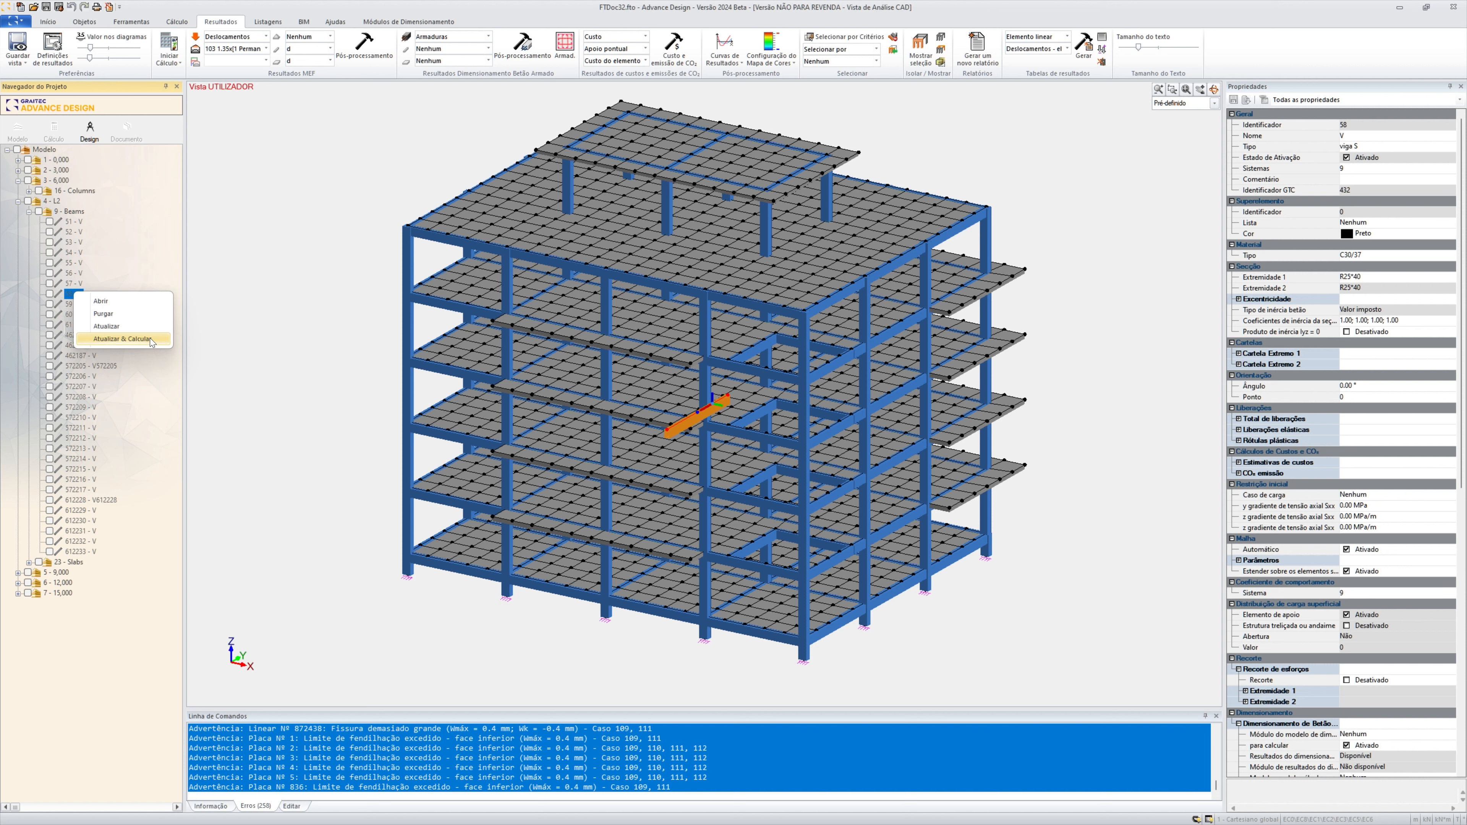
pyautogui.click(122, 338)
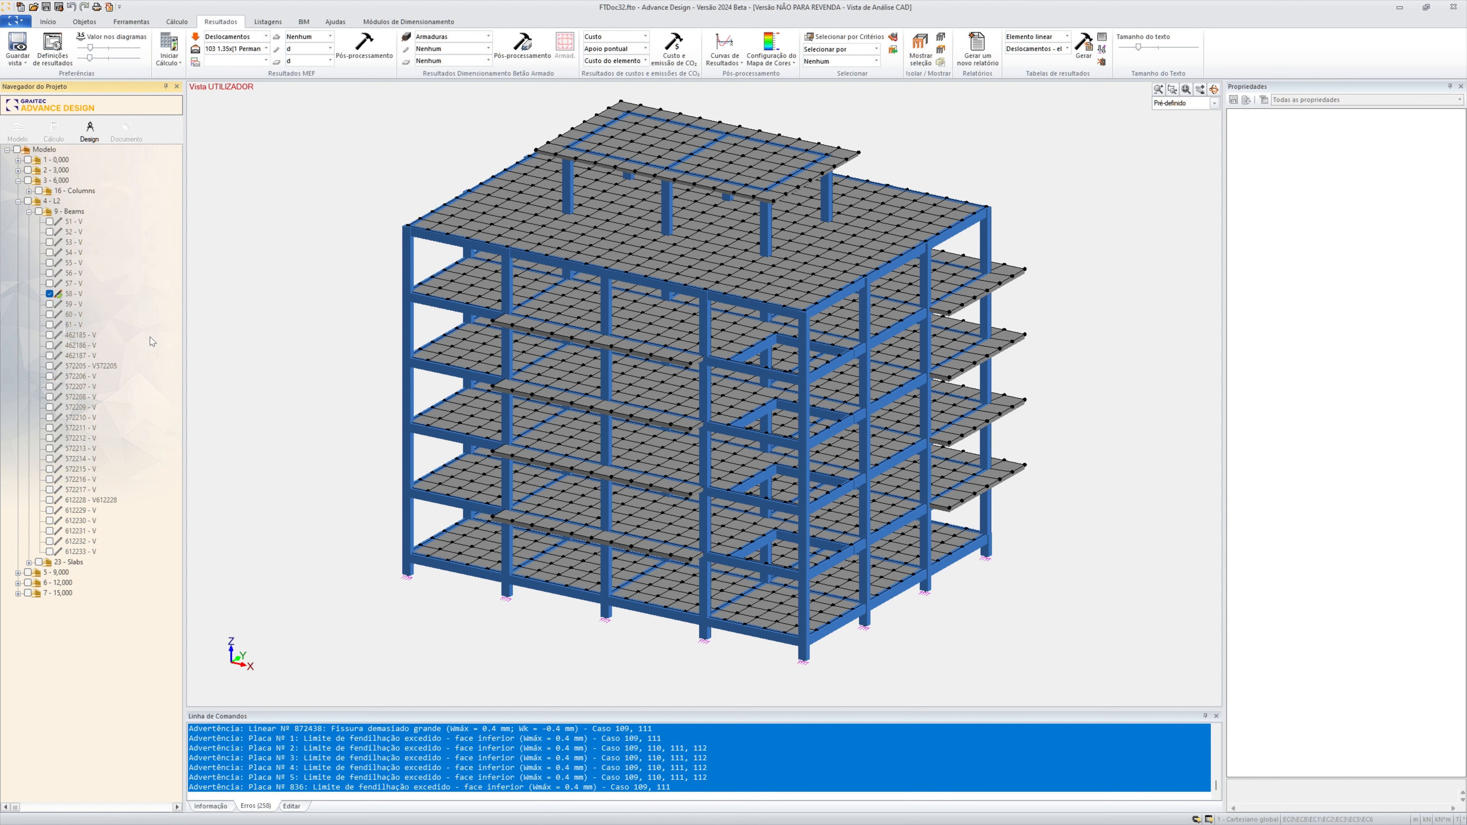
pyautogui.click(75, 295)
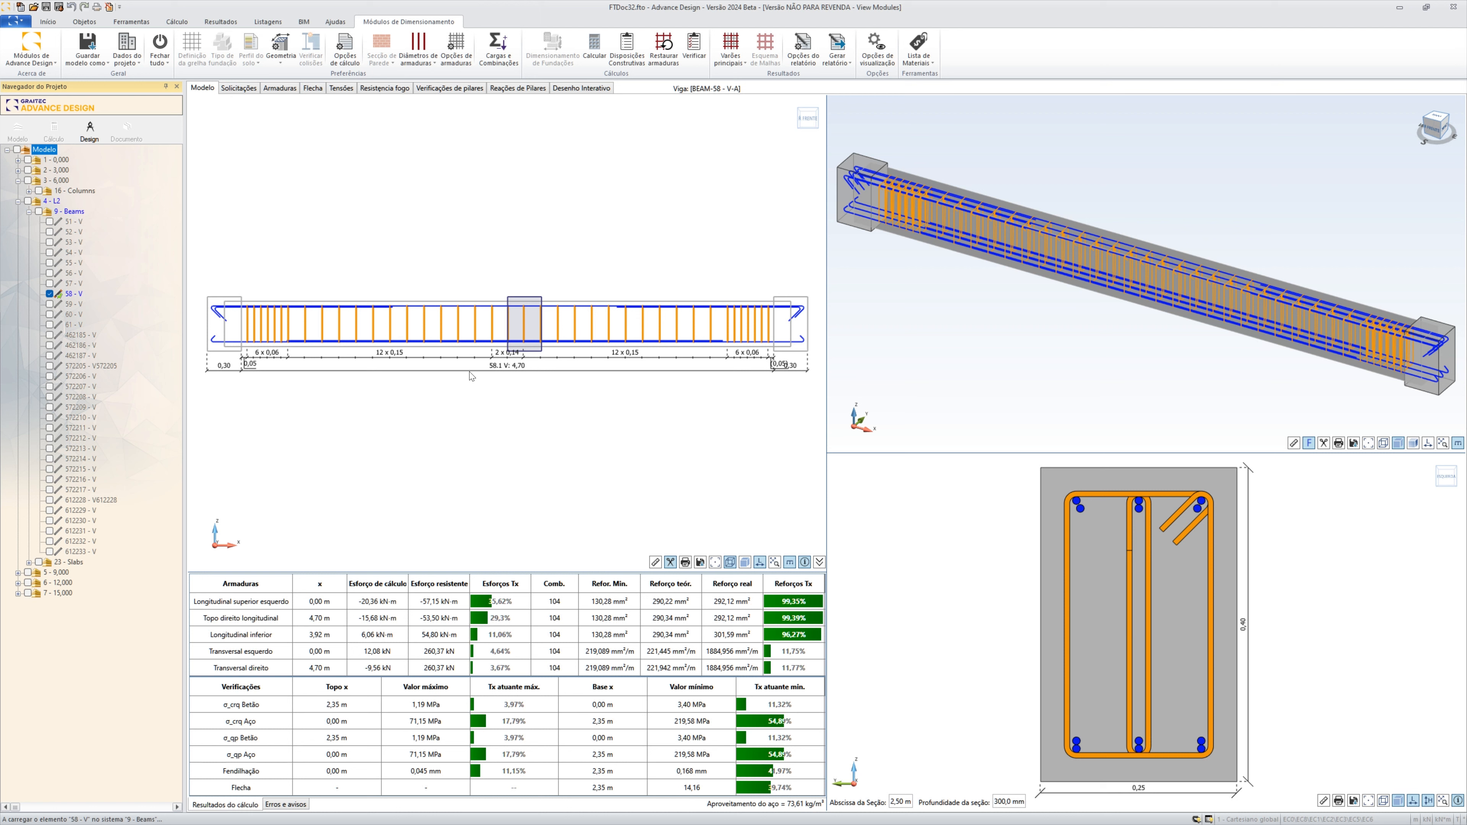
# Hide the section cut box in the beam's elevation and move the cut in the 3D view to abscissa 2,16 m
pyautogui.click(670, 562)
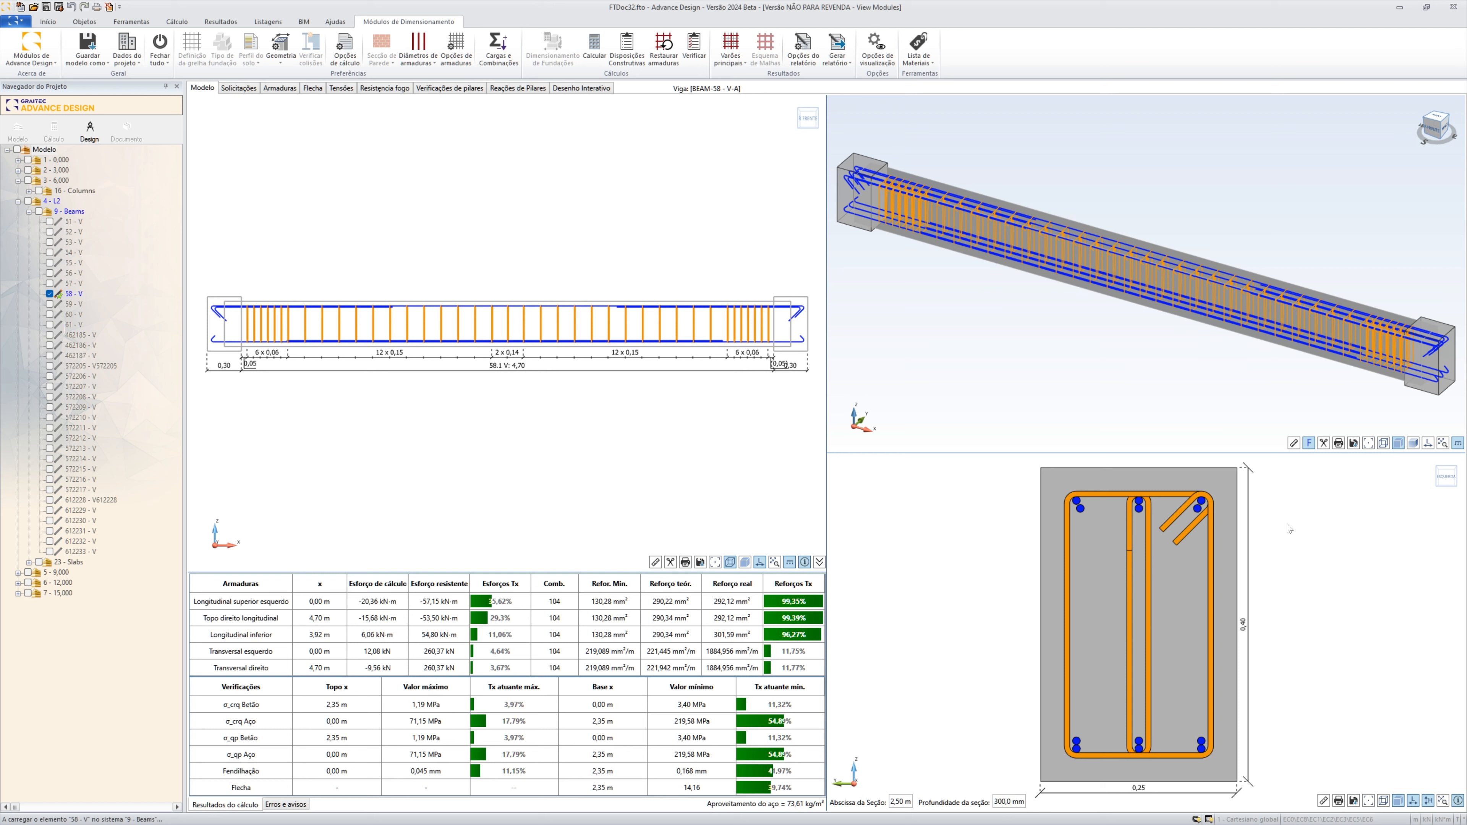
pyautogui.scroll(-1, 1306, 575)
pyautogui.scroll(1, 1306, 575)
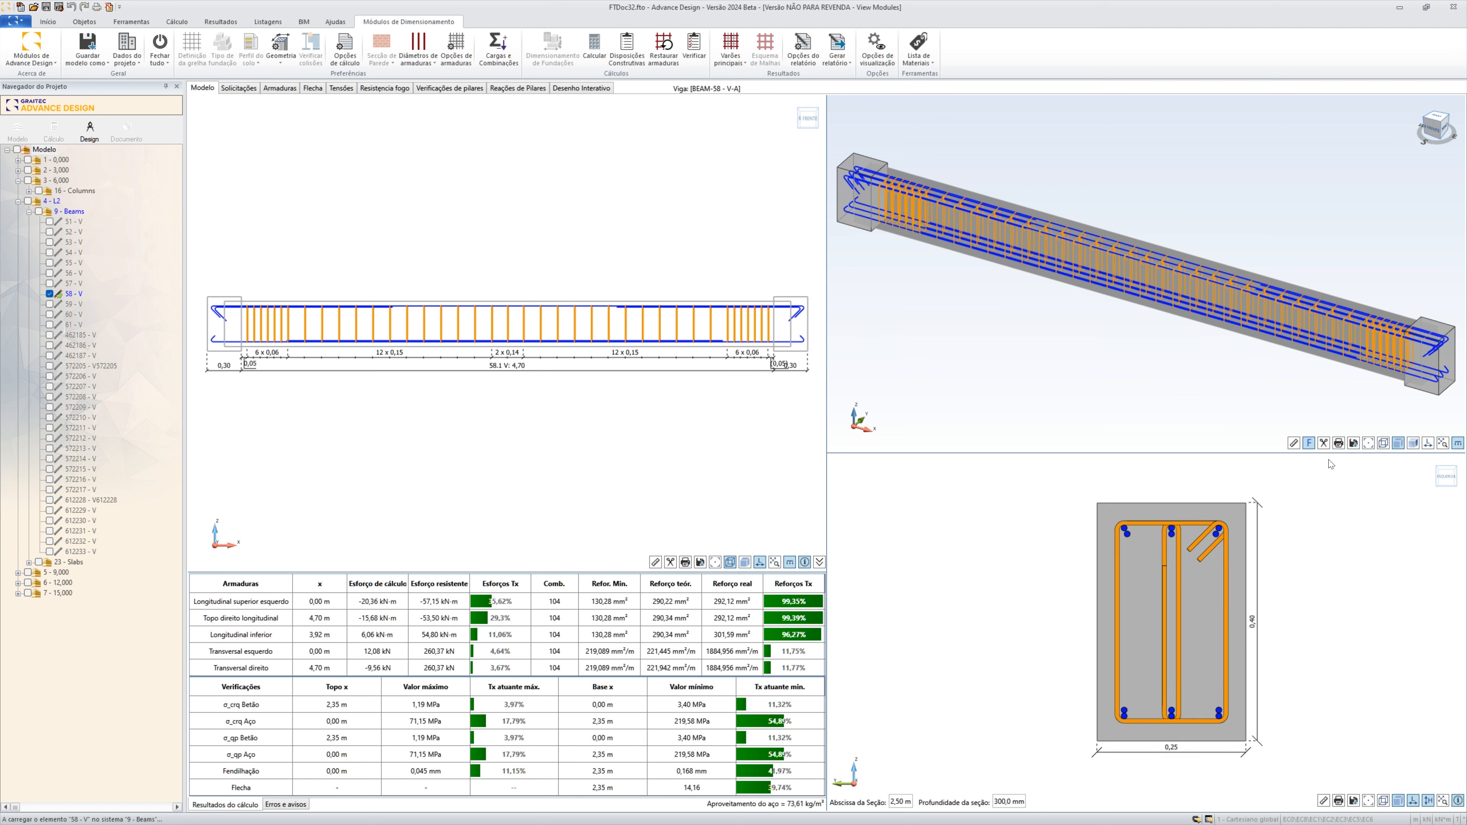
pyautogui.moveTo(1156, 318); pyautogui.dragTo(1120, 300)
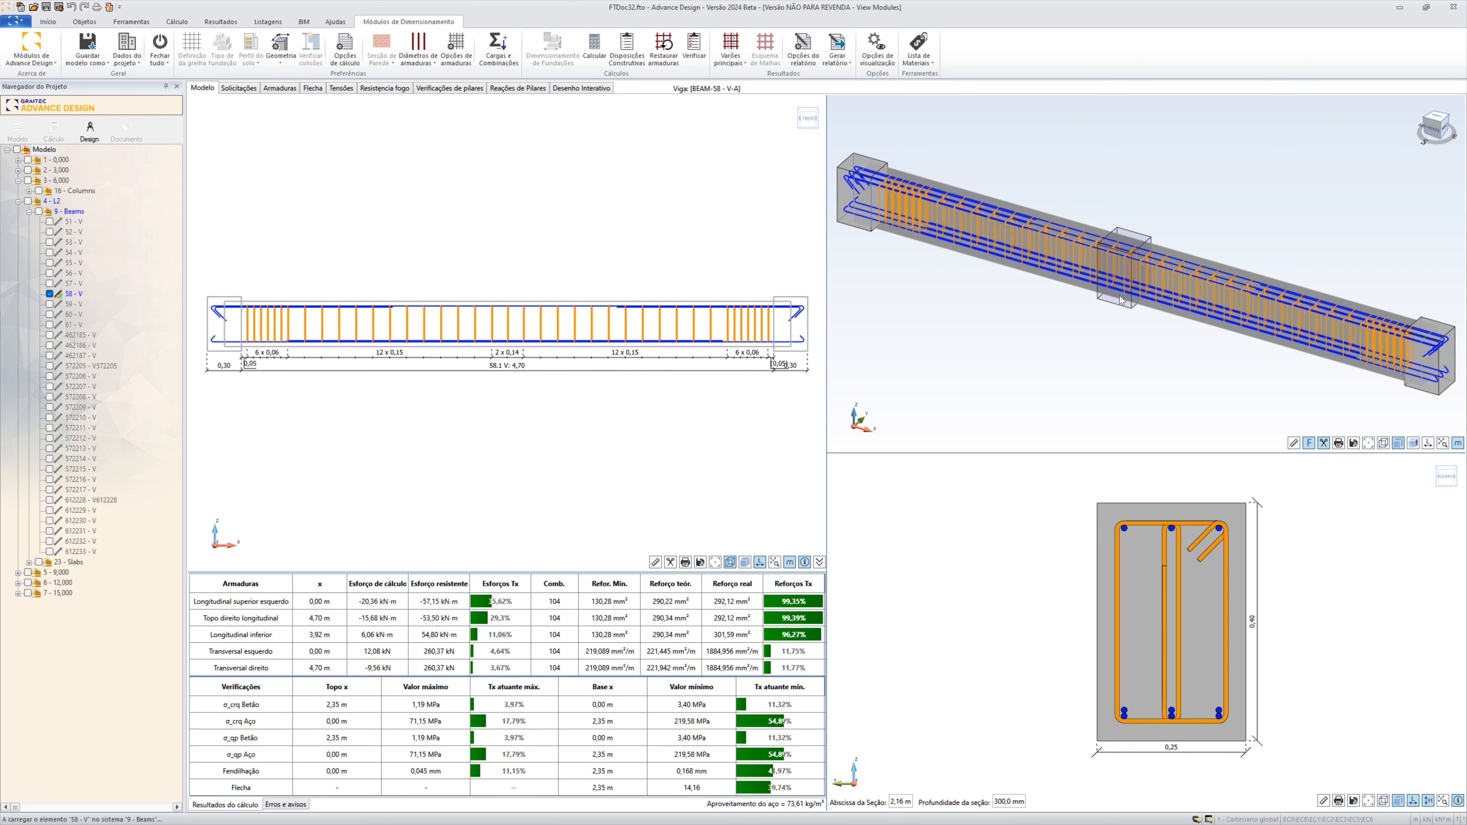